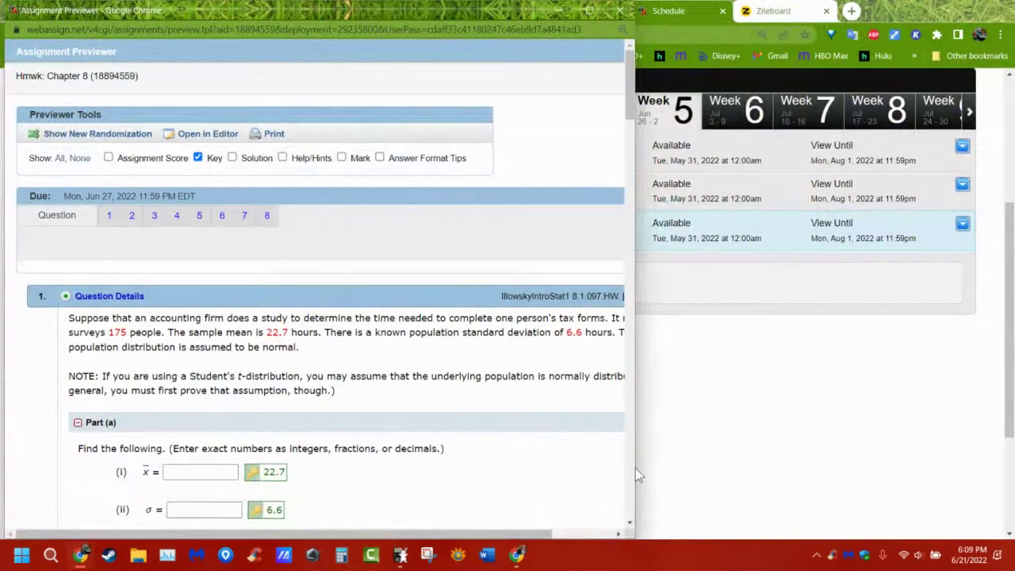
Step: Widen the assignment preview window, bring up the Wabbitemu calculator beside it, and turn the calculator on with a cleared screen
left_click_drag(635, 468, 685, 460)
left_click(401, 558)
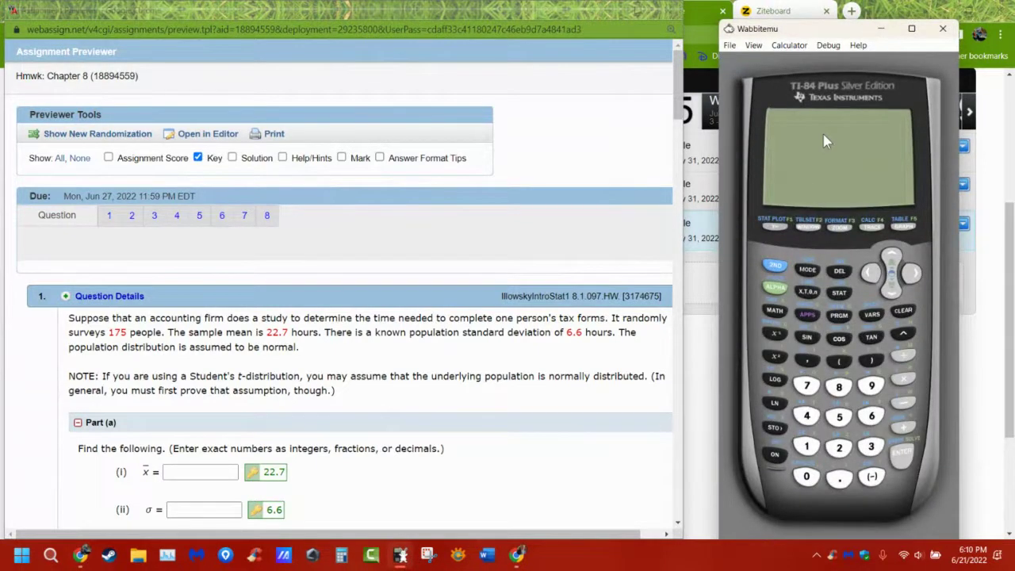
left_click(776, 455)
left_click(904, 311)
Step: Open the calculator's statistics TESTS list and examine the available hypothesis tests and confidence intervals
left_click(839, 294)
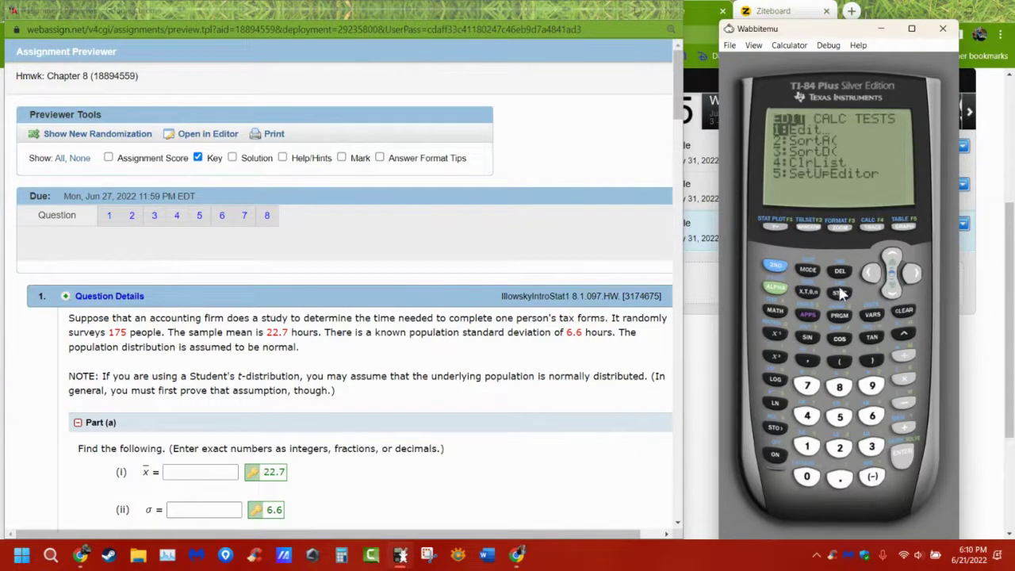
left_click(919, 270)
left_click(919, 271)
left_click(893, 292)
left_click(893, 292)
left_click(893, 292)
left_click(893, 291)
left_click(893, 292)
left_click(893, 292)
left_click(893, 292)
left_click(893, 292)
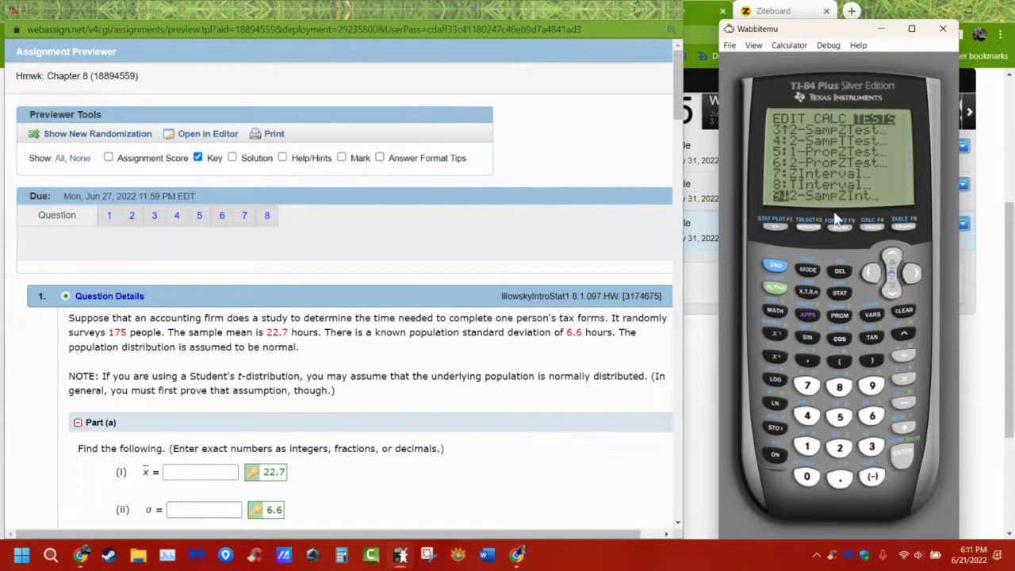
left_click(893, 259)
left_click(893, 259)
left_click(893, 258)
left_click(892, 258)
left_click(892, 258)
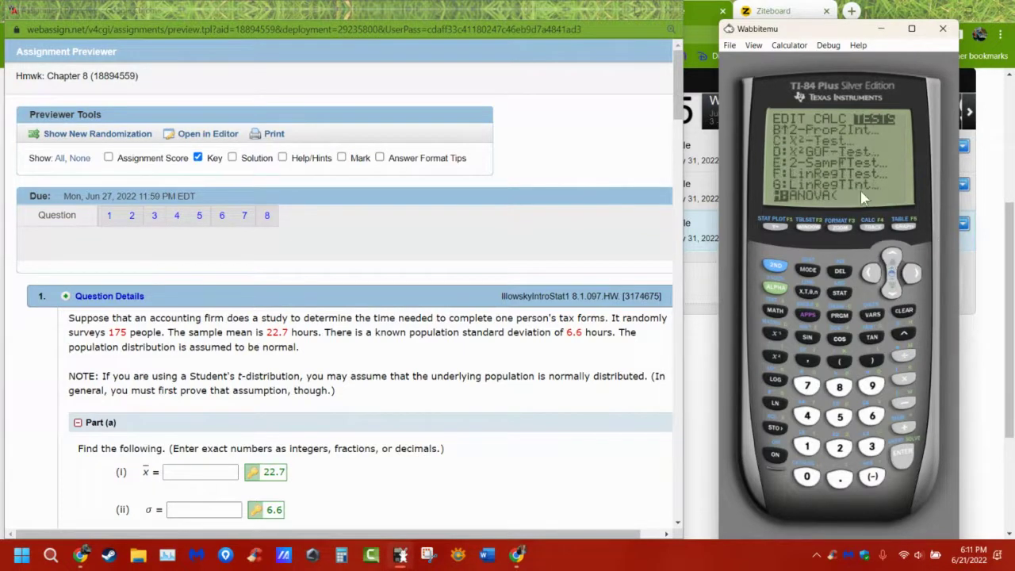
left_click(896, 292)
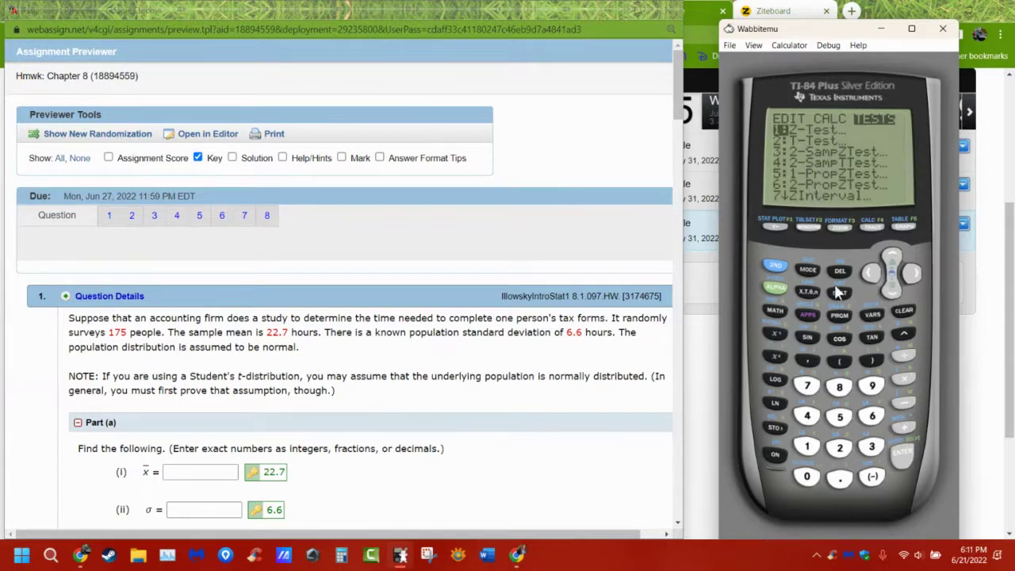
Step: Display the calculator's DISTR list of distribution functions and move the emulator window slightly higher
left_click(871, 317)
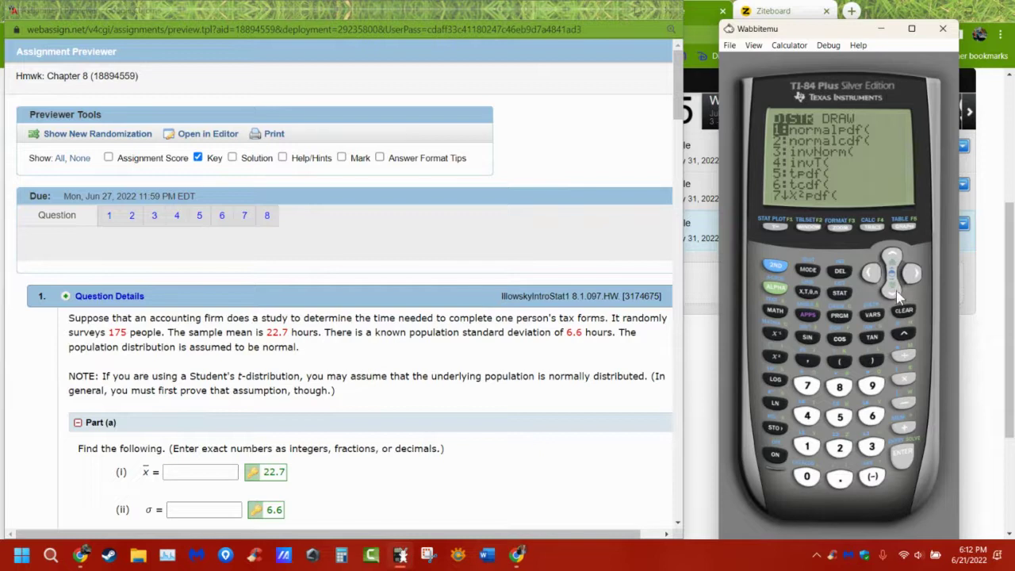
left_click_drag(842, 35, 848, 24)
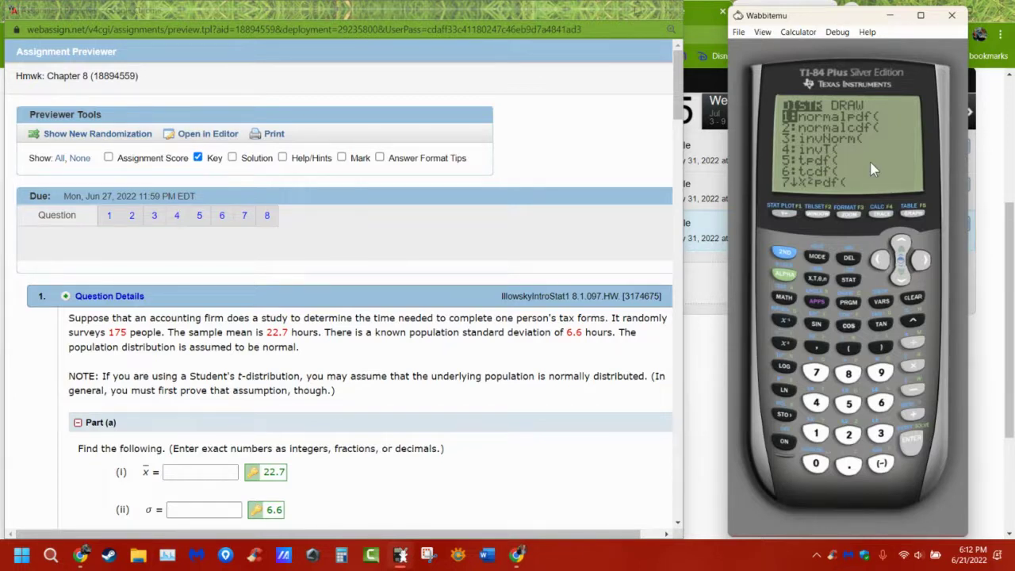
left_click_drag(825, 22, 825, 21)
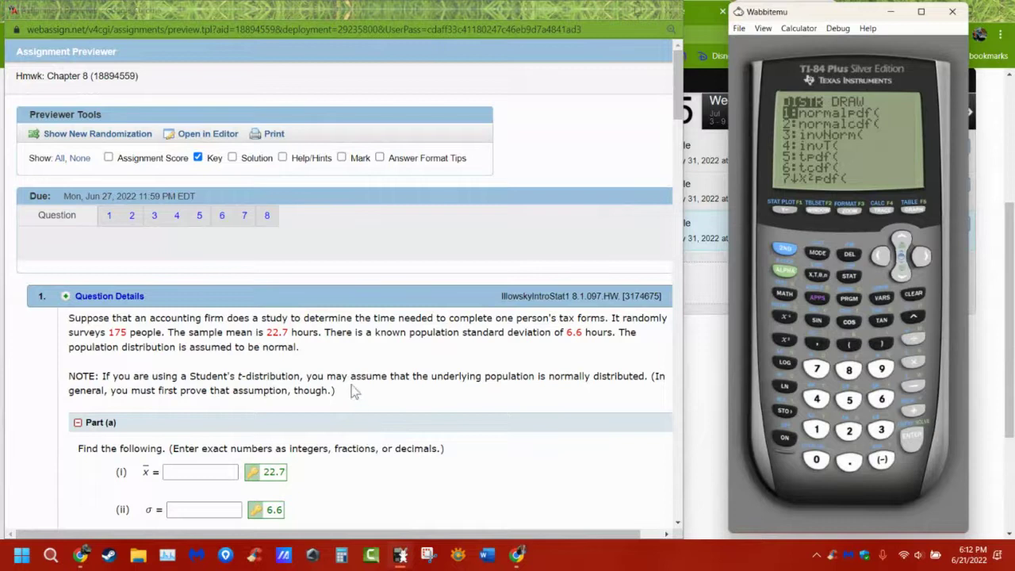
Step: Switch to the Ziteboard whiteboard and sketch a bell curve with two vertical boundary lines joined by a horizontal line
left_click_drag(69, 319, 303, 361)
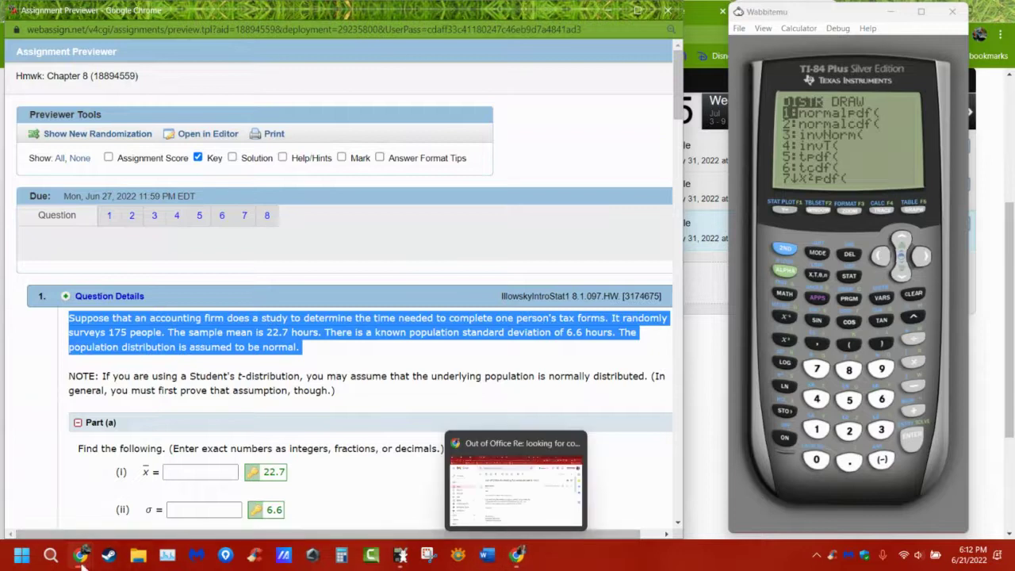
mouse_move(82, 555)
left_click(102, 454)
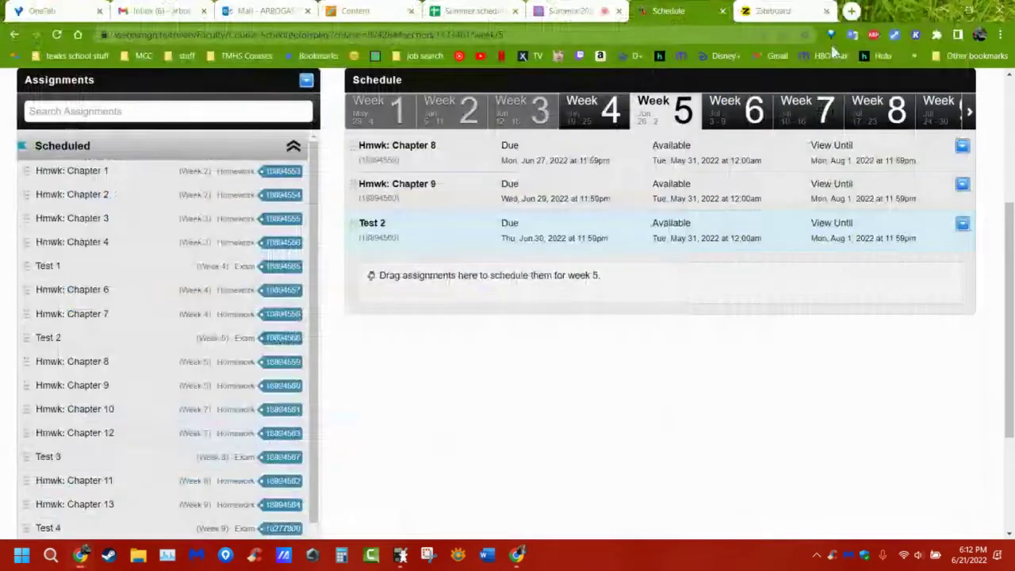
left_click(770, 11)
mouse_move(152, 343)
left_mouse_down()
mouse_move(188, 338)
mouse_move(283, 291)
mouse_move(317, 252)
mouse_move(361, 247)
mouse_move(414, 306)
mouse_move(523, 315)
left_mouse_up()
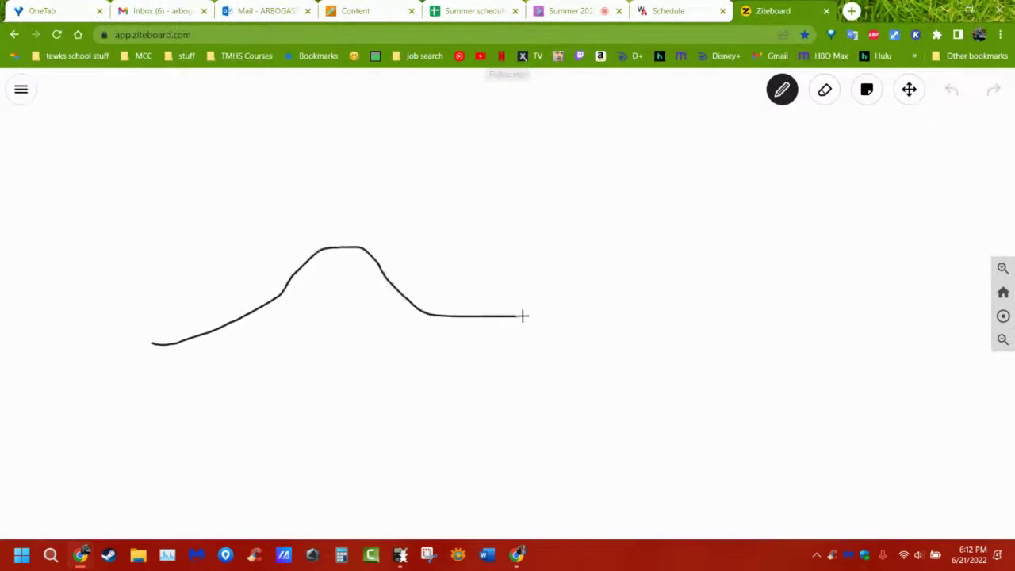
left_click_drag(260, 255, 242, 332)
left_click_drag(401, 222, 393, 366)
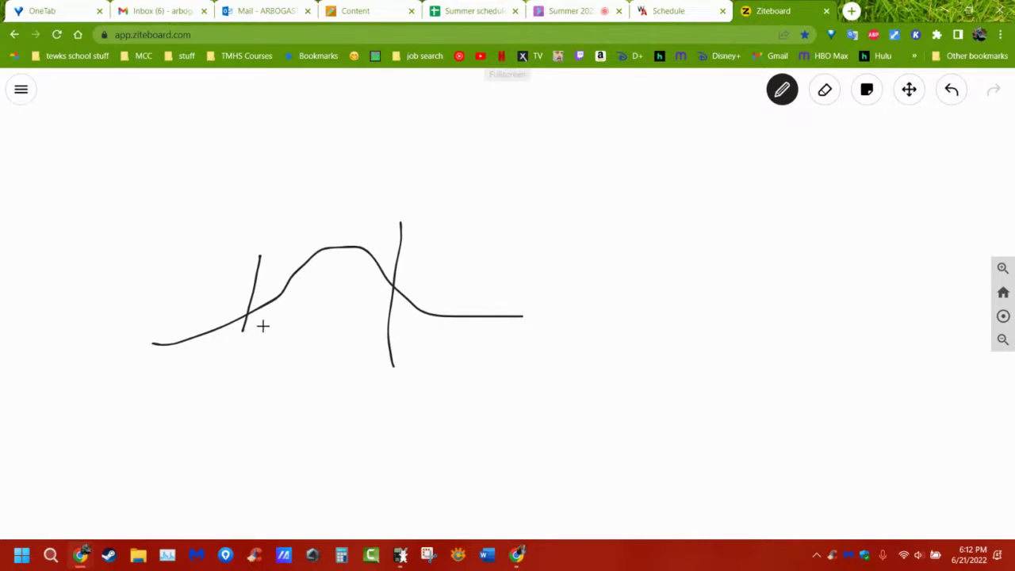
left_click_drag(245, 323, 391, 315)
Step: Check the attendee list in the online class session and return to the Assignment Previewer window
left_click(597, 18)
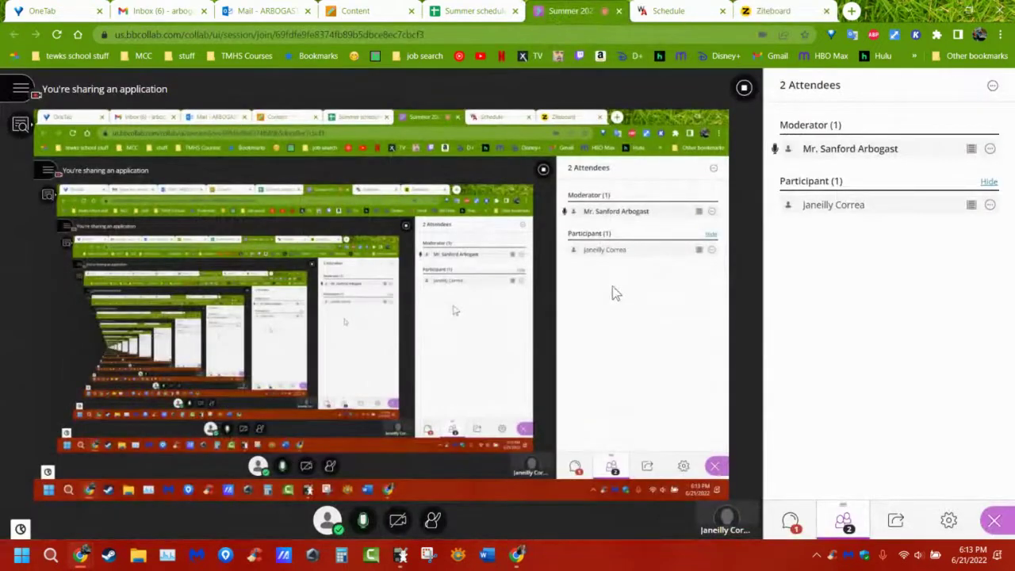
mouse_move(514, 560)
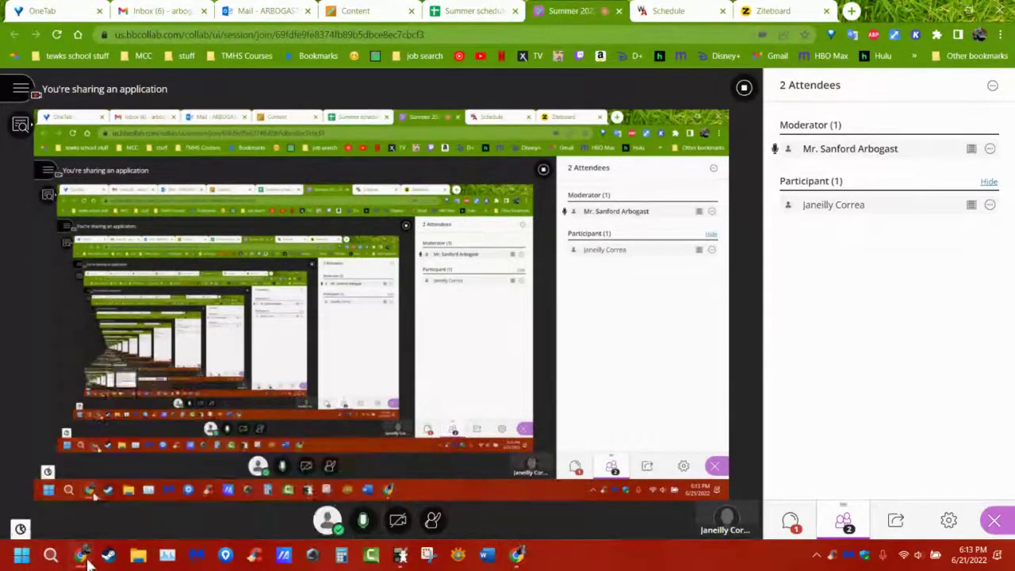
mouse_move(84, 557)
mouse_move(194, 486)
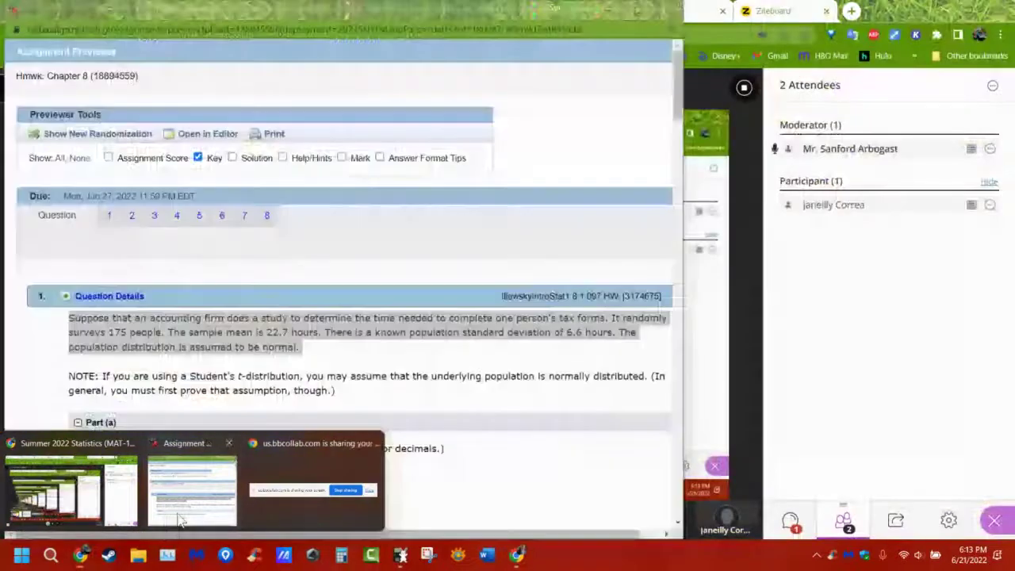
left_click(181, 519)
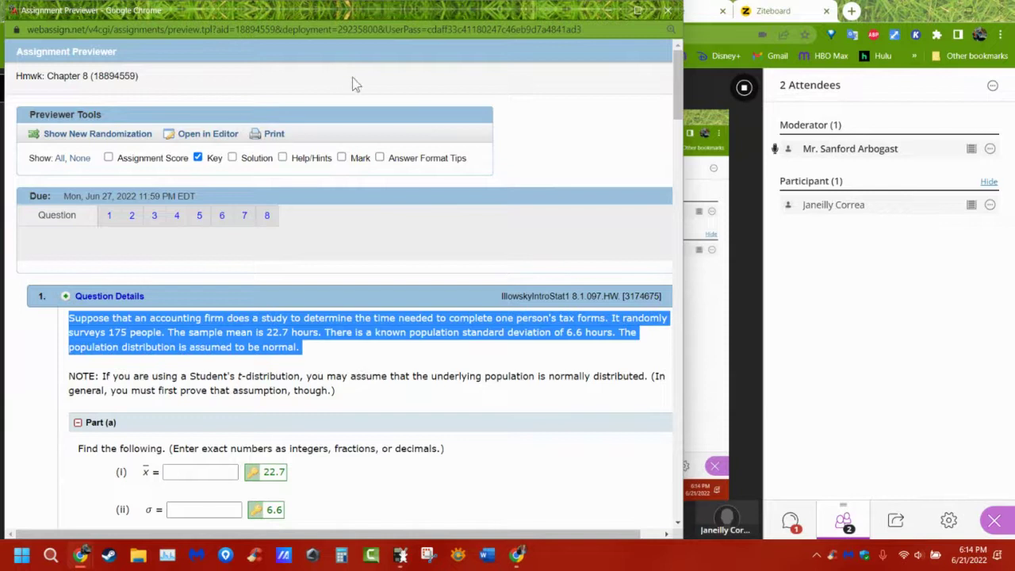
Step: Reposition the assignment preview, stretch it down to just above the taskbar, and bring the Wabbitemu calculator up beside it
mouse_move(432, 4)
left_mouse_down()
mouse_move(419, 29)
mouse_move(429, 23)
left_mouse_up()
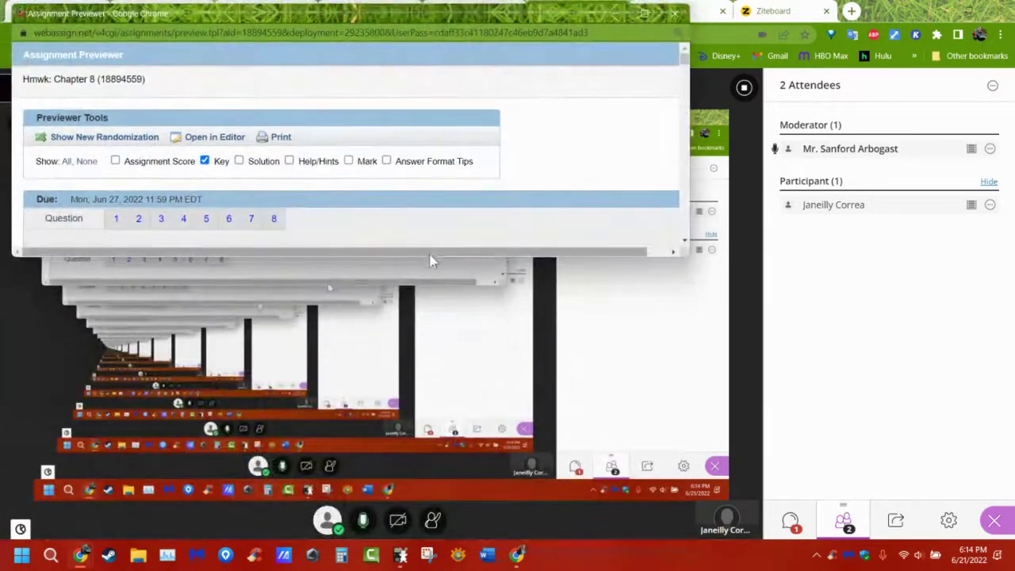
left_click_drag(426, 254, 363, 529)
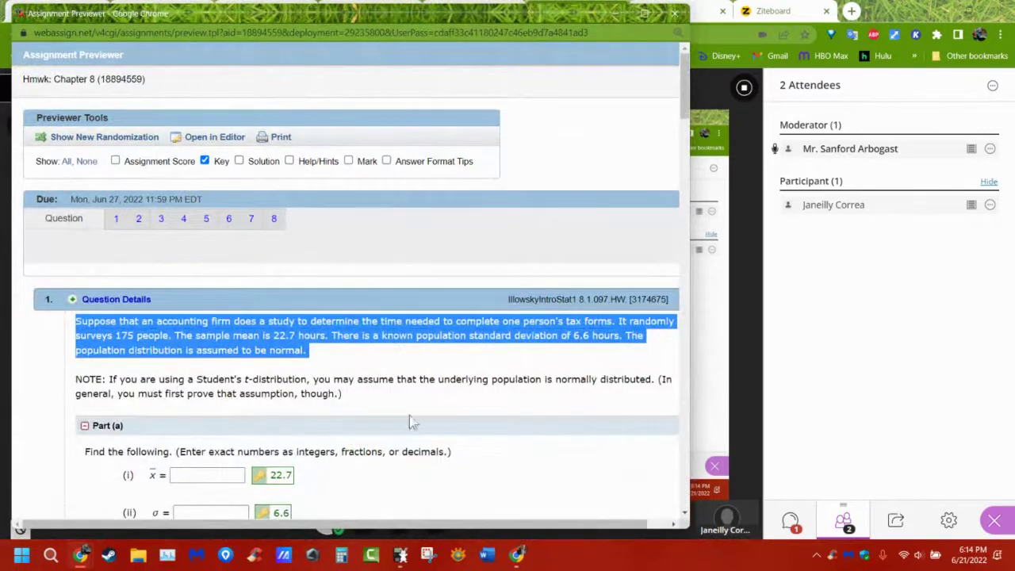
left_click(454, 373)
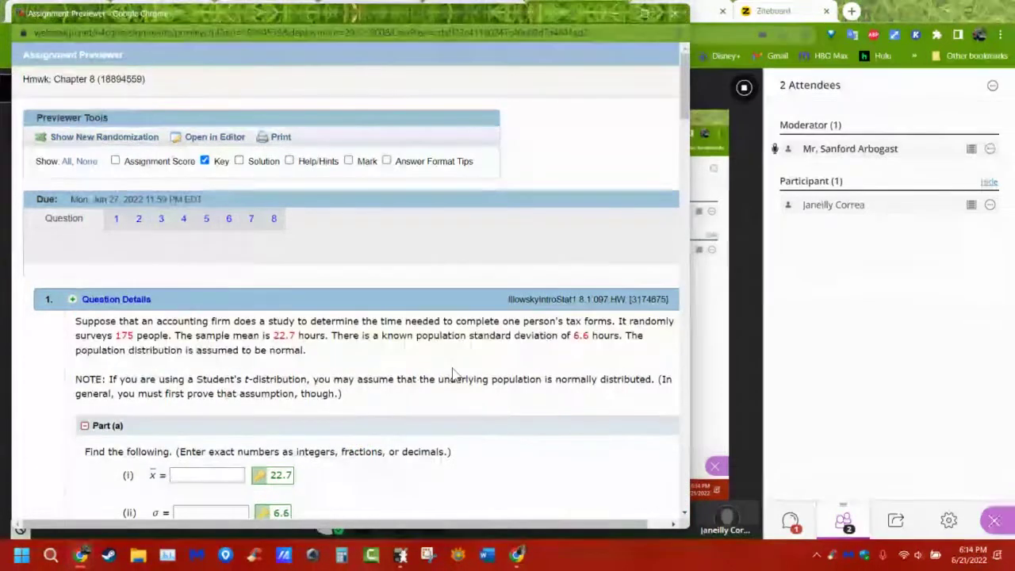
left_click(400, 555)
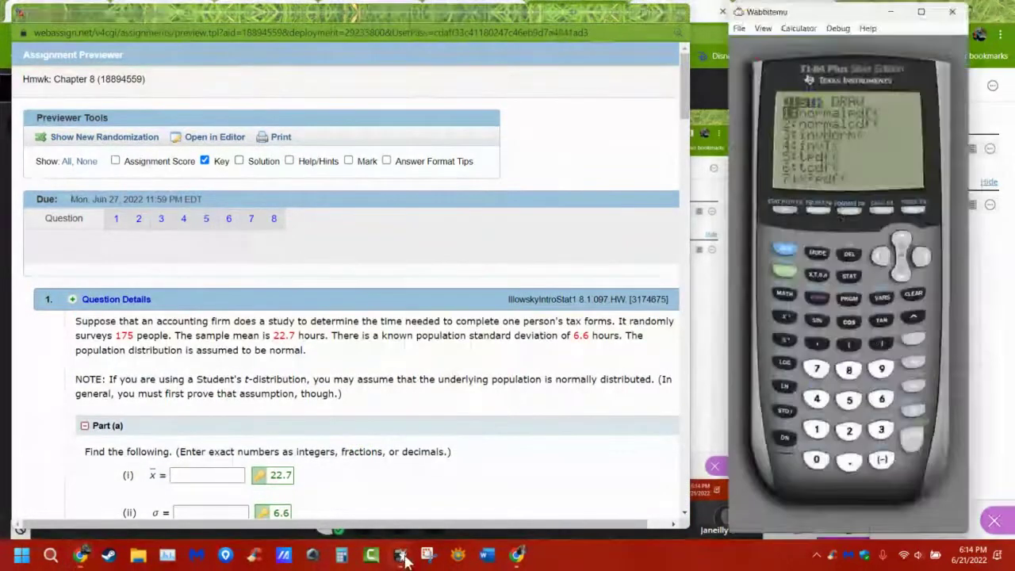
Step: Reopen the calculator's statistics TESTS list and browse down to the 2-PropZInt entry
left_click(852, 277)
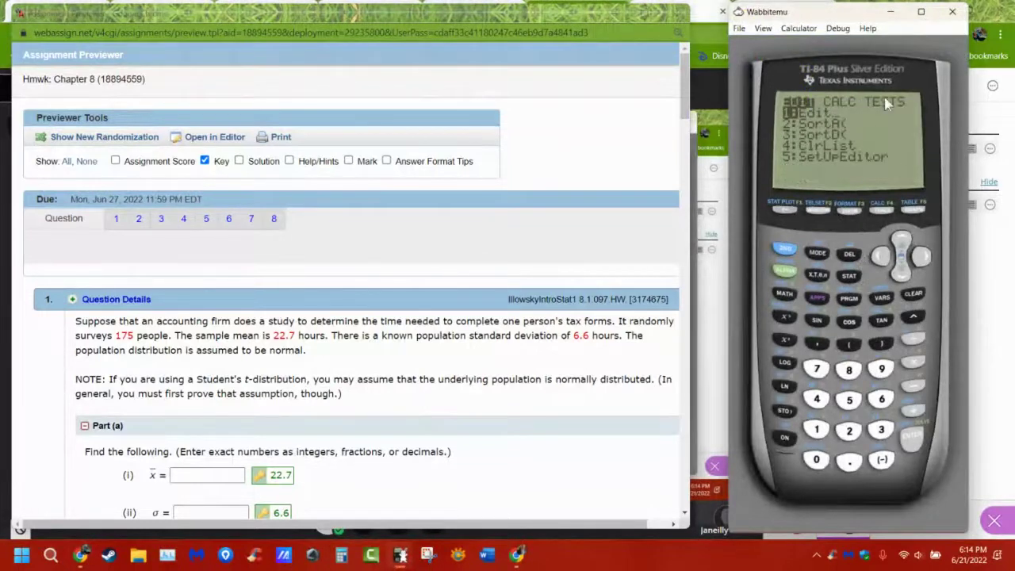
left_click(882, 257)
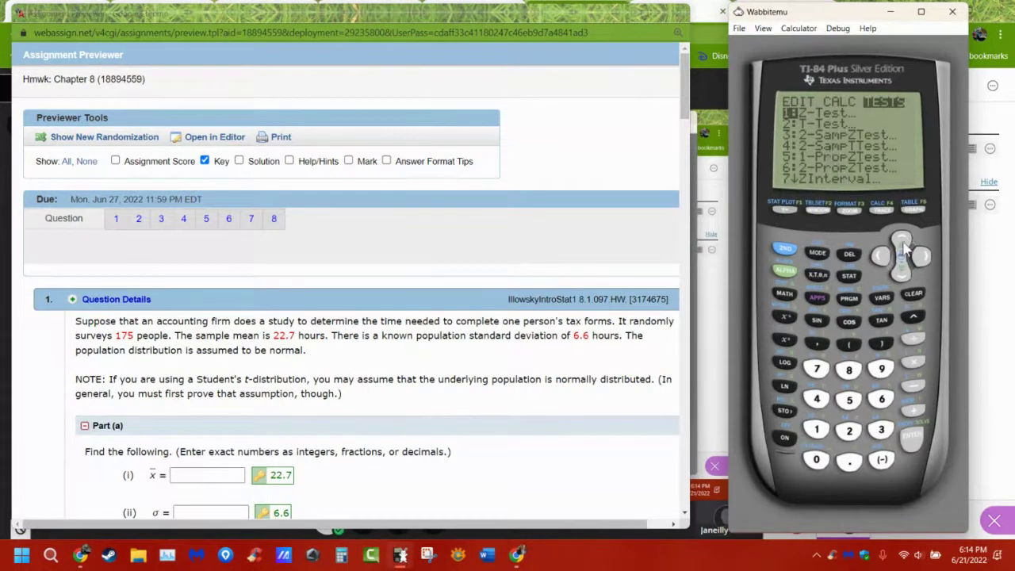
left_click(901, 272)
left_click(901, 272)
left_click(901, 272)
left_click(901, 272)
left_click(901, 272)
left_click(901, 272)
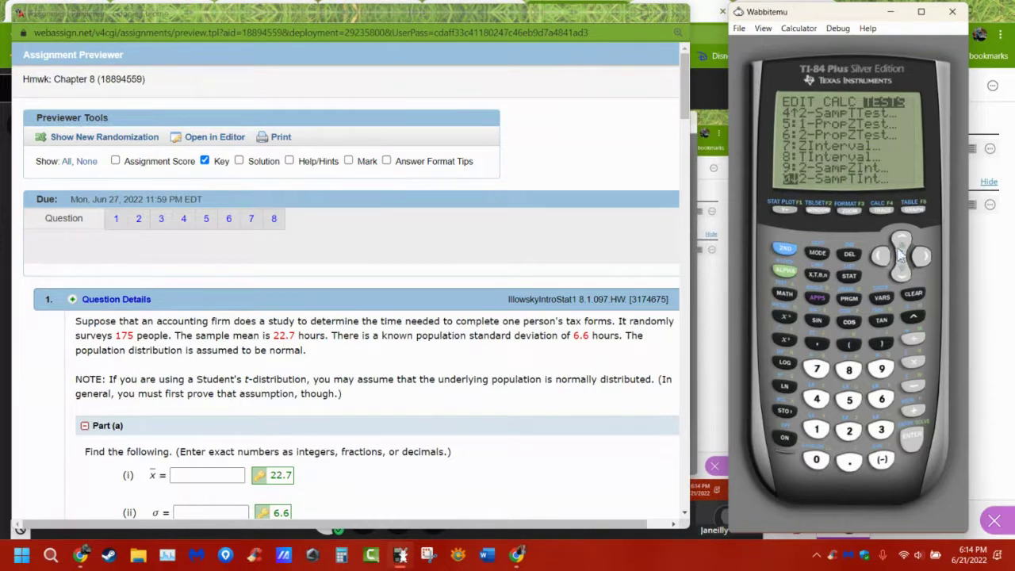
left_click(903, 269)
left_click(902, 270)
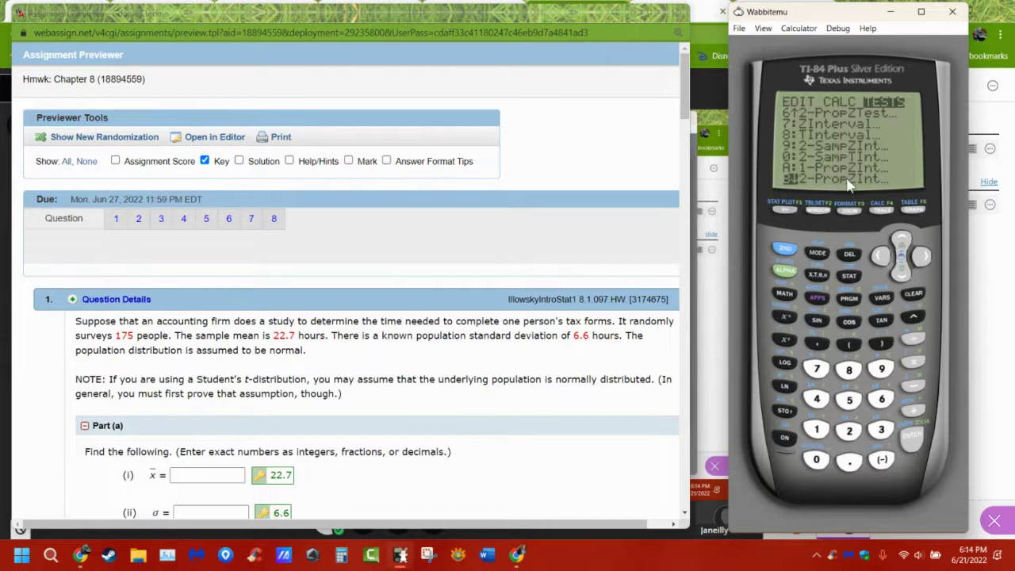
Step: Compare the test and interval entries in the TESTS list, going back to 2-SampZTest and ending on 2-SampZInt
left_click(902, 247)
left_click(902, 247)
left_click(902, 247)
left_click(902, 247)
left_click(902, 247)
left_click(901, 248)
left_click(902, 248)
left_click(902, 248)
left_click(902, 248)
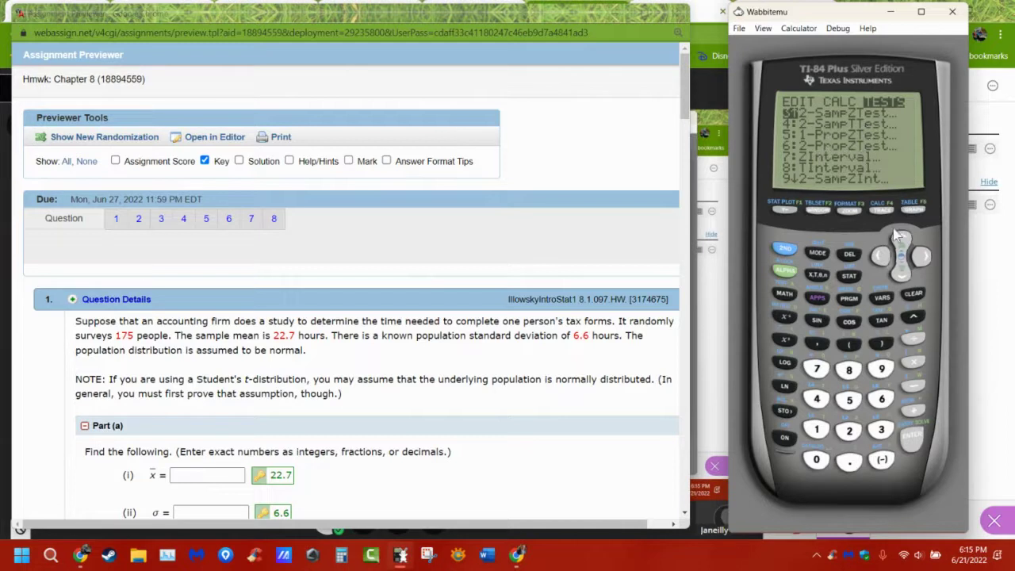
left_click(903, 277)
left_click(903, 277)
left_click(903, 277)
left_click(903, 277)
left_click(902, 277)
left_click(903, 277)
left_click(902, 277)
left_click(903, 277)
left_click(903, 277)
left_click(903, 277)
left_click(904, 240)
left_click(904, 239)
left_click(905, 240)
left_click(905, 240)
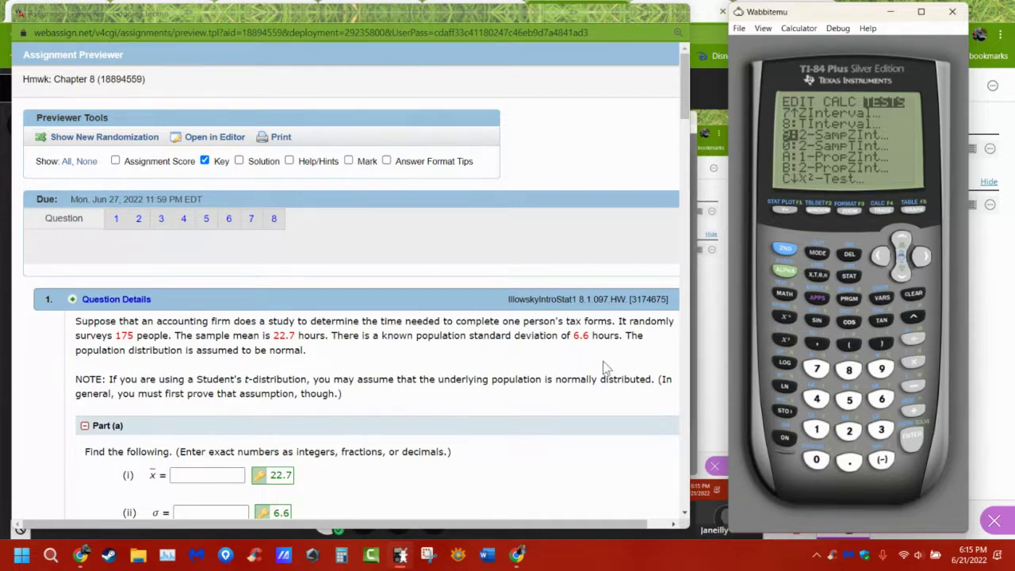
Step: Examine parts (f) and (g) of question 1, collapse them again, and return to the problem statement
scroll(607, 363, "down", 4)
left_click(118, 366)
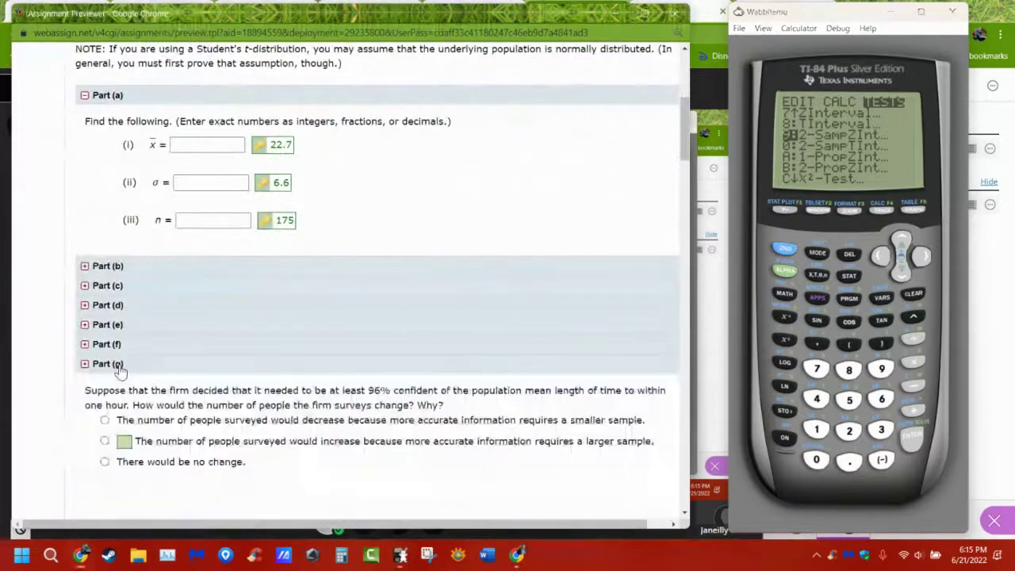
left_click(107, 347)
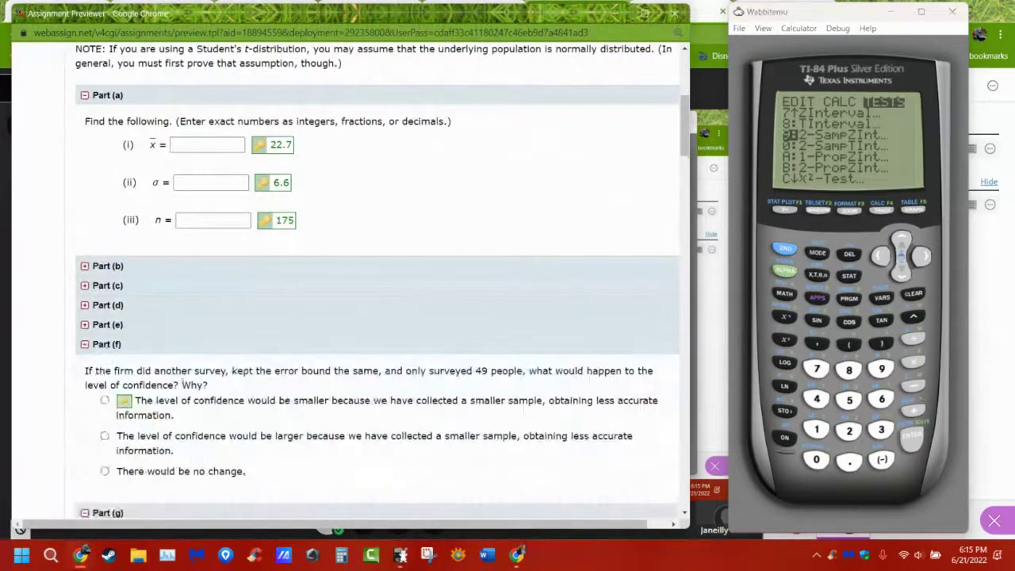
left_click(115, 351)
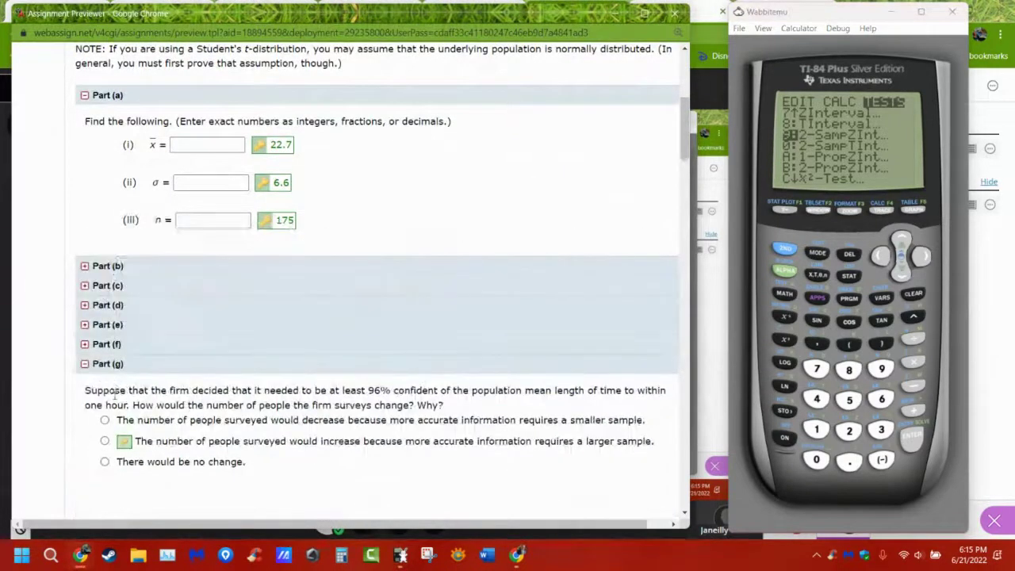
left_click(109, 373)
scroll(233, 345, "up", 2)
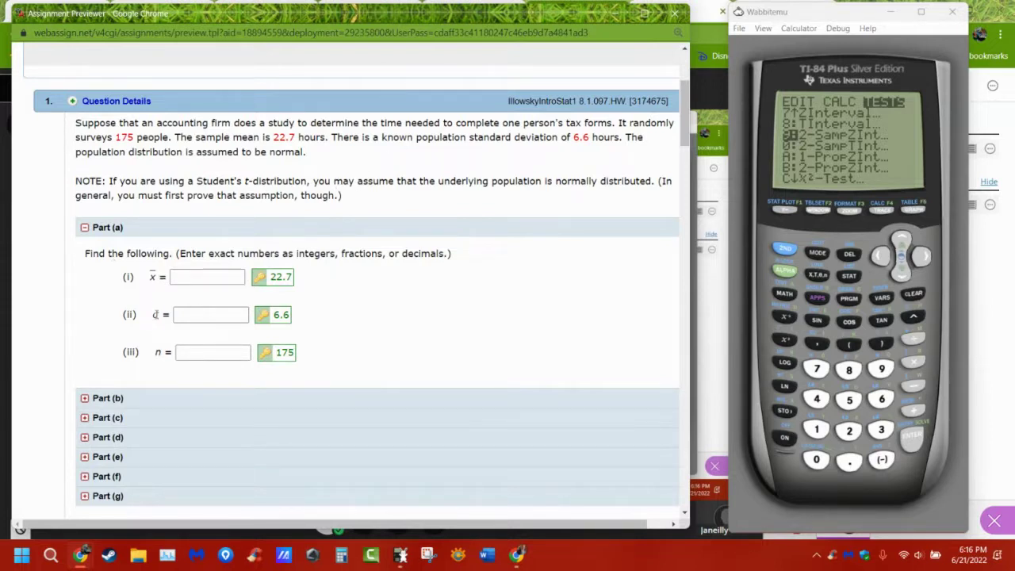
Step: Highlight the σ and n symbols in part (a) and place the cursor in the σ answer field
double_click(155, 315)
left_click(151, 353)
left_click_drag(156, 358, 230, 334)
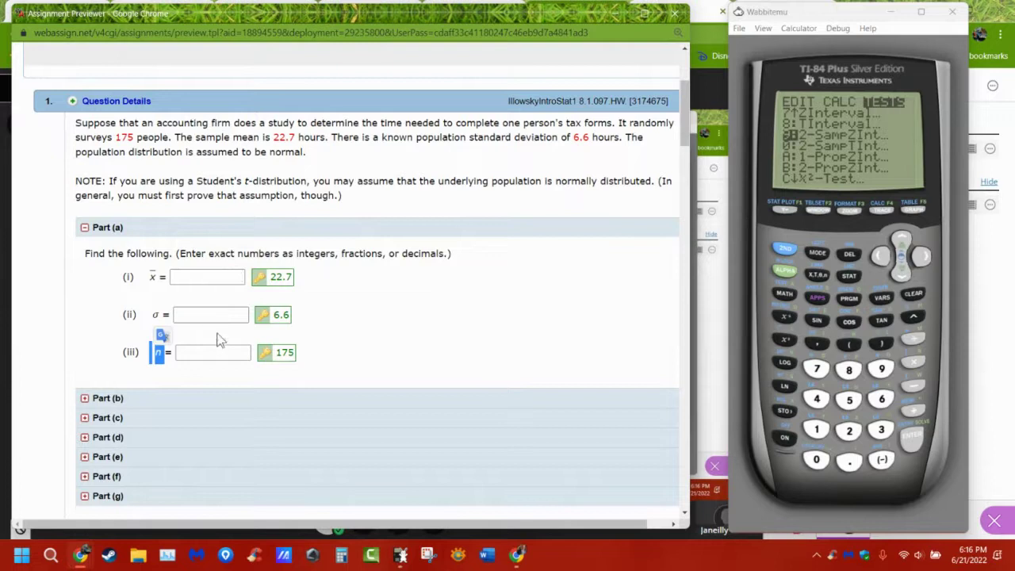
left_click(189, 317)
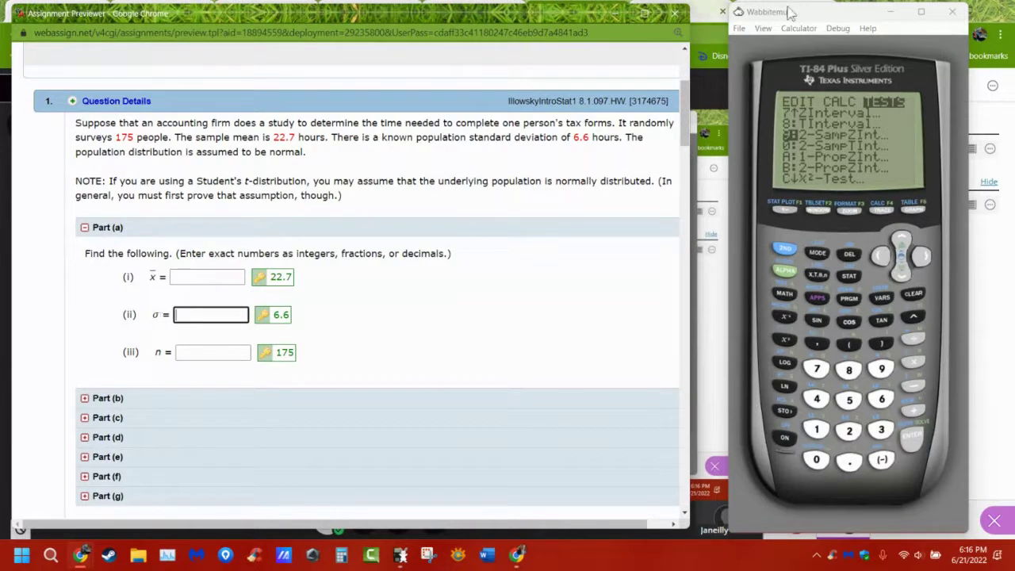
Step: Reposition the calculator emulator window and highlight 1-PropZTest in the TESTS list
left_click_drag(810, 18, 805, 50)
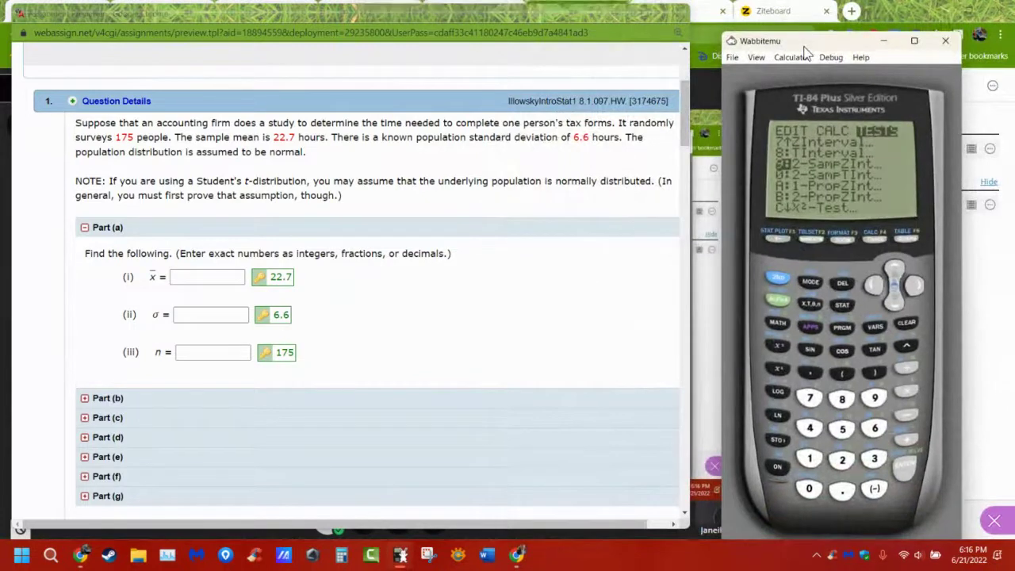
left_click_drag(825, 49, 815, 38)
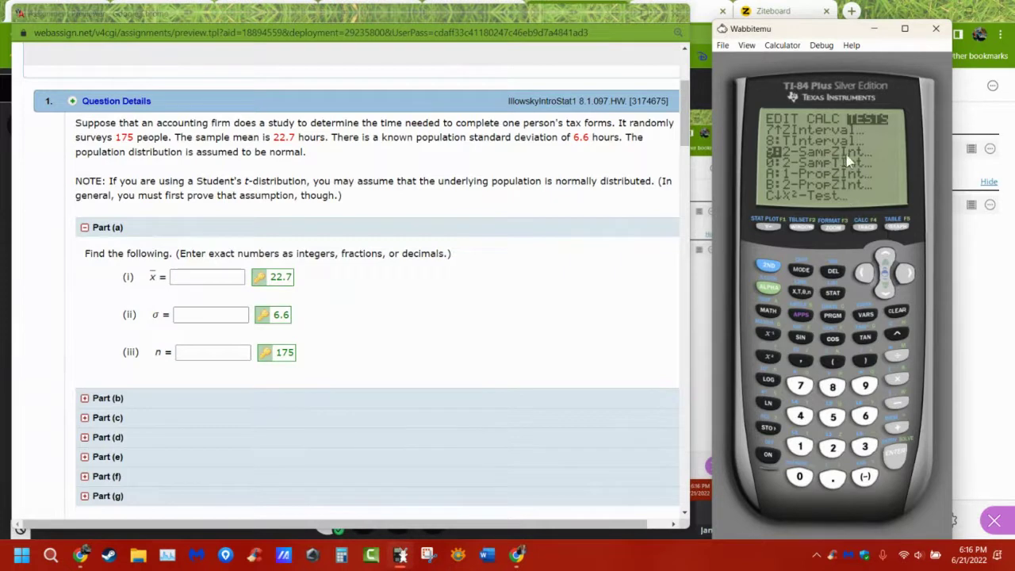
left_click(885, 254)
left_click(886, 254)
left_click(885, 254)
left_click(885, 254)
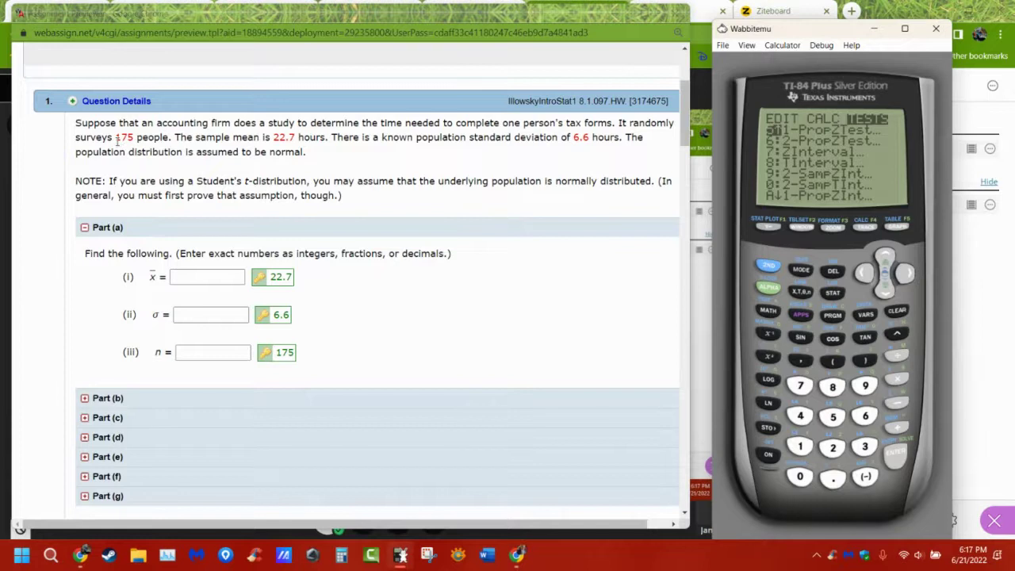
Step: Fill in part (a) from the problem statement with n = 175, a sample mean of 22.7, and σ = 6.6
left_click_drag(115, 137, 168, 137)
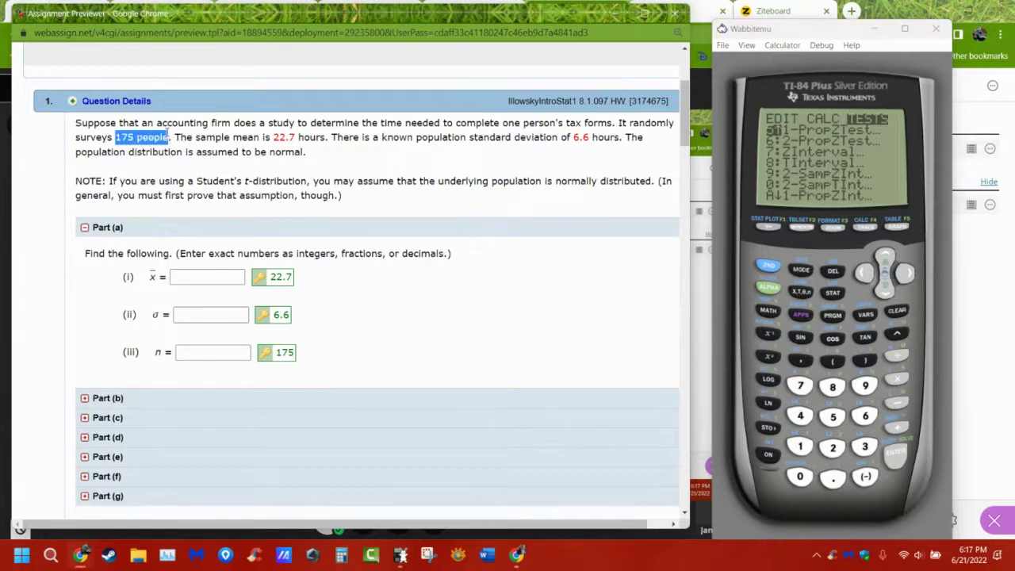
left_click(188, 357)
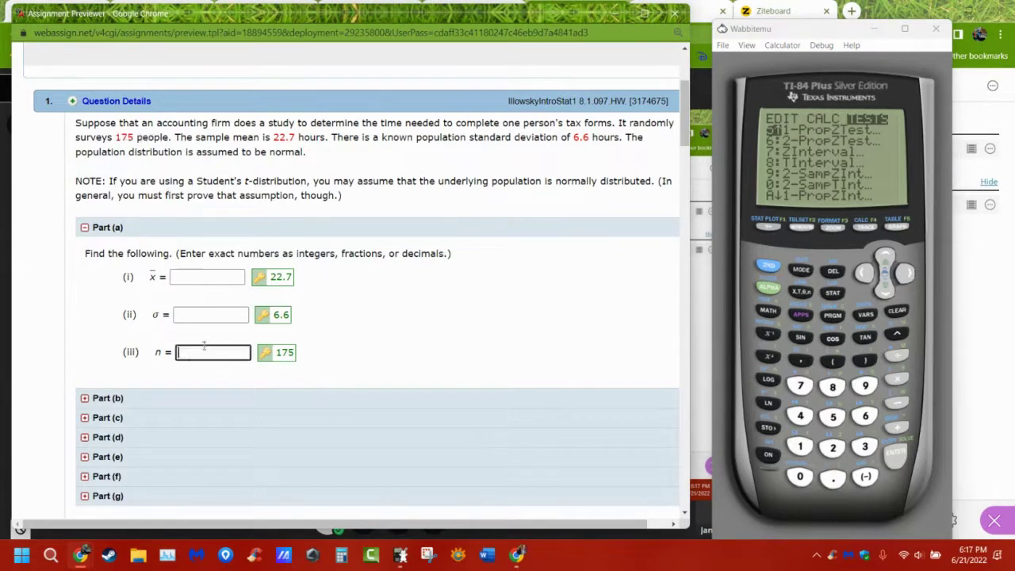
type("175")
left_click_drag(242, 138, 326, 138)
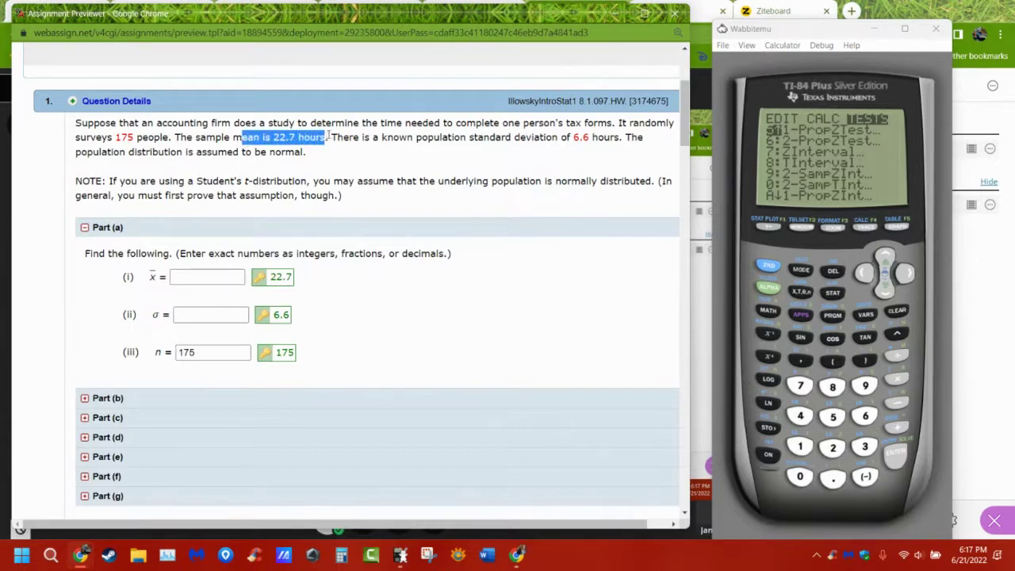
left_click(229, 276)
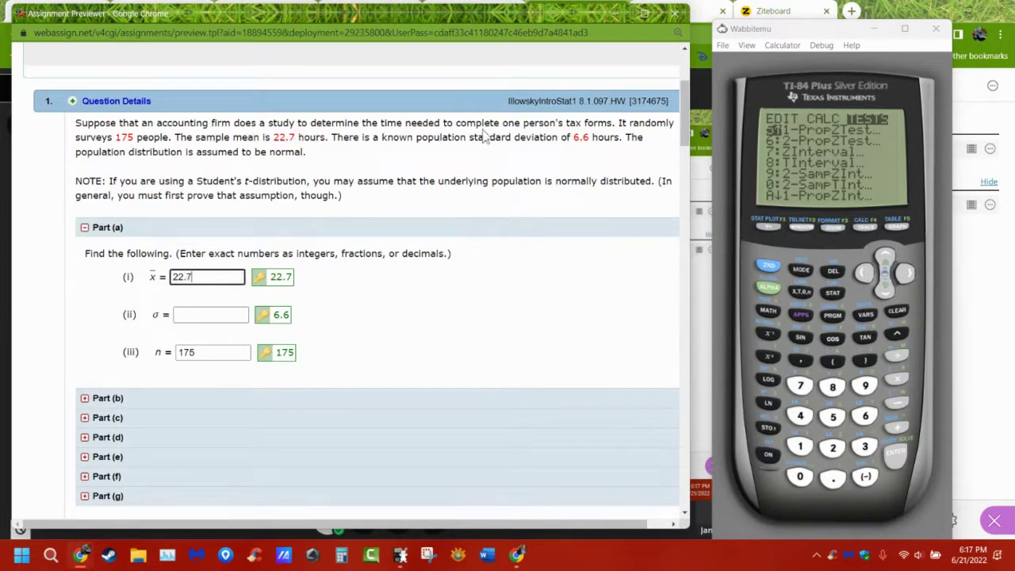
left_click_drag(381, 137, 622, 138)
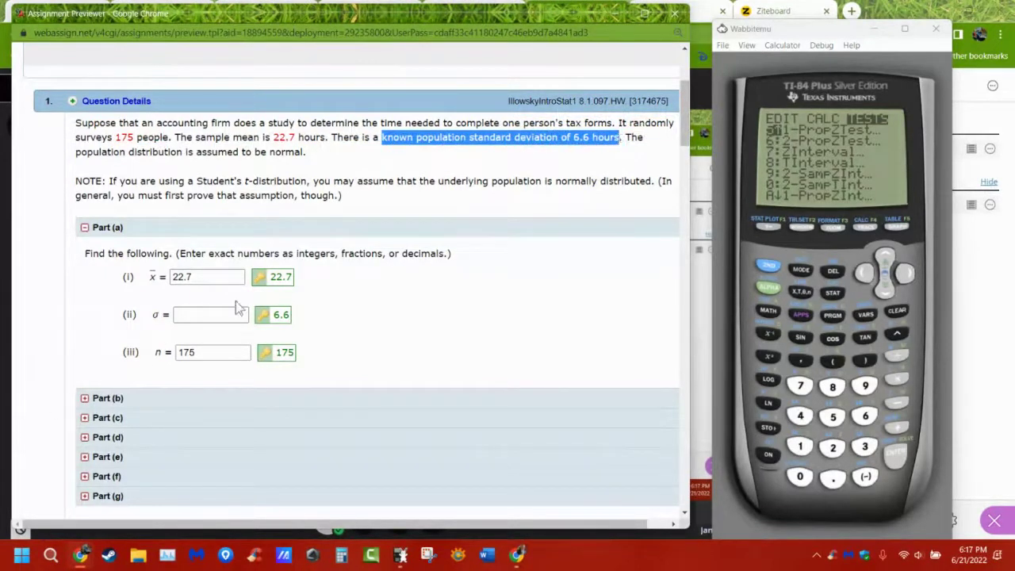
left_click(205, 317)
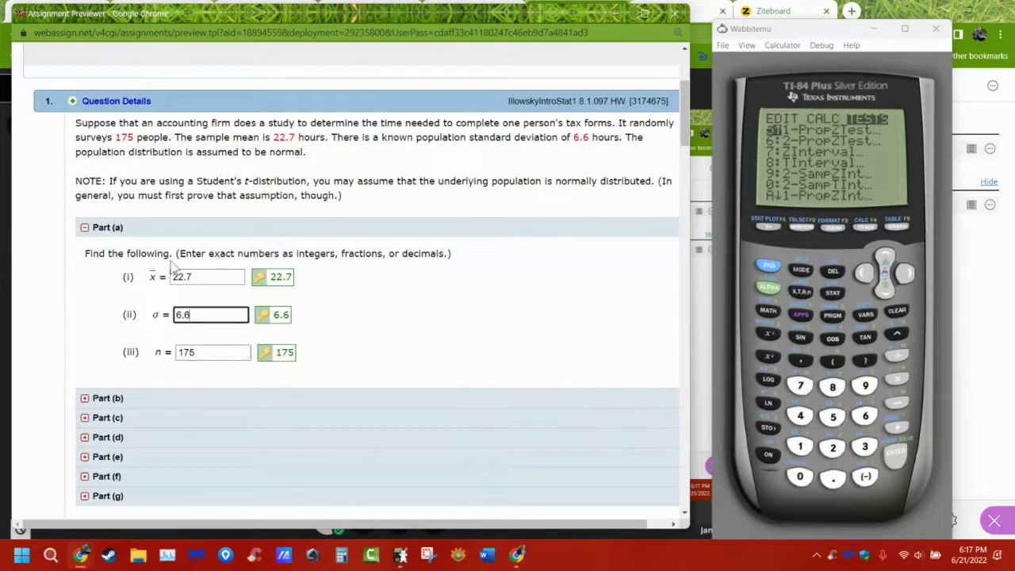
Step: Examine part (b) on the definitions of X and X̄, relating it to the highlighted problem wording, and collapse it again
left_click(93, 399)
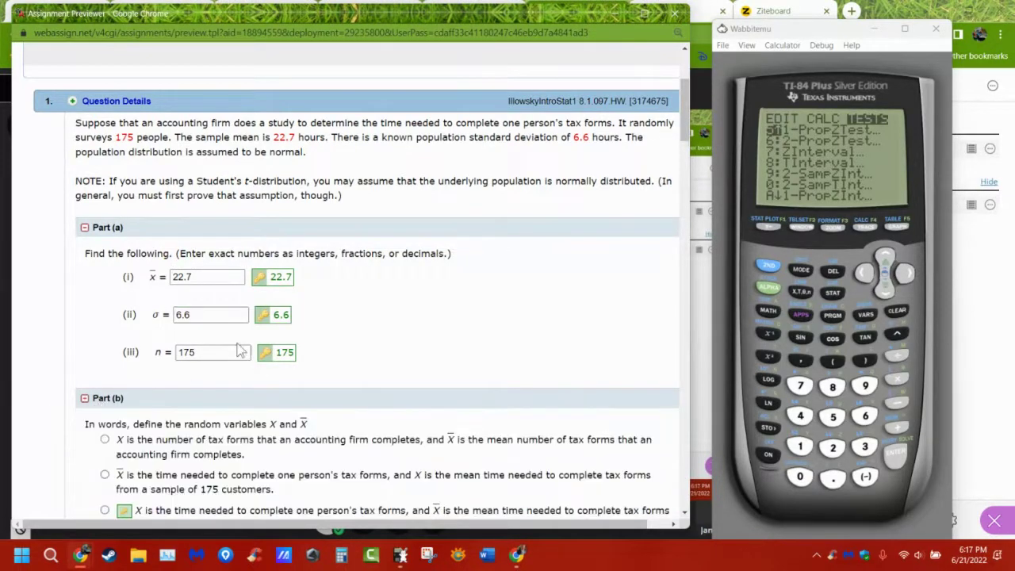
scroll(247, 347, "down", 3)
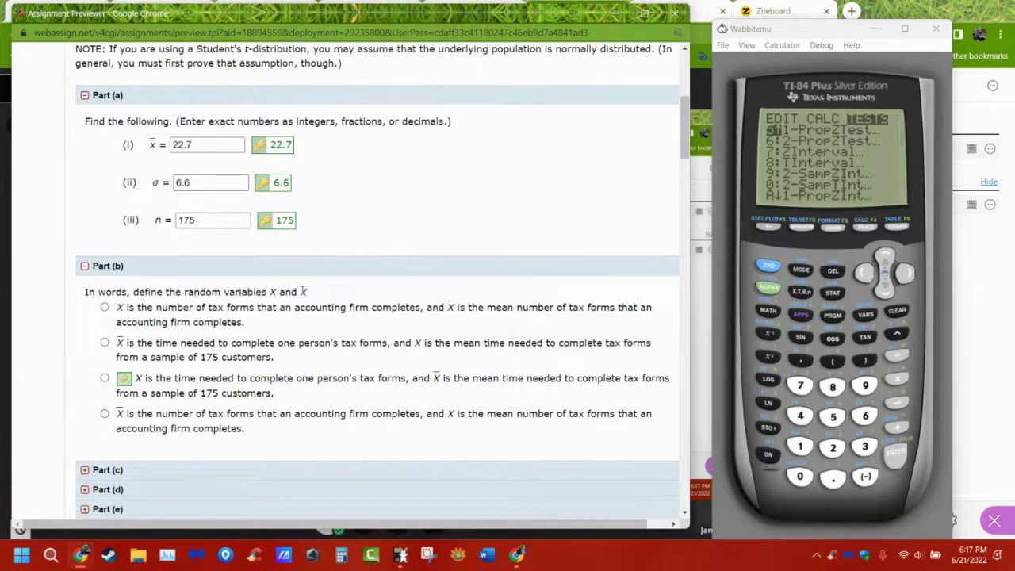
left_click_drag(282, 291, 263, 292)
scroll(368, 198, "up", 2)
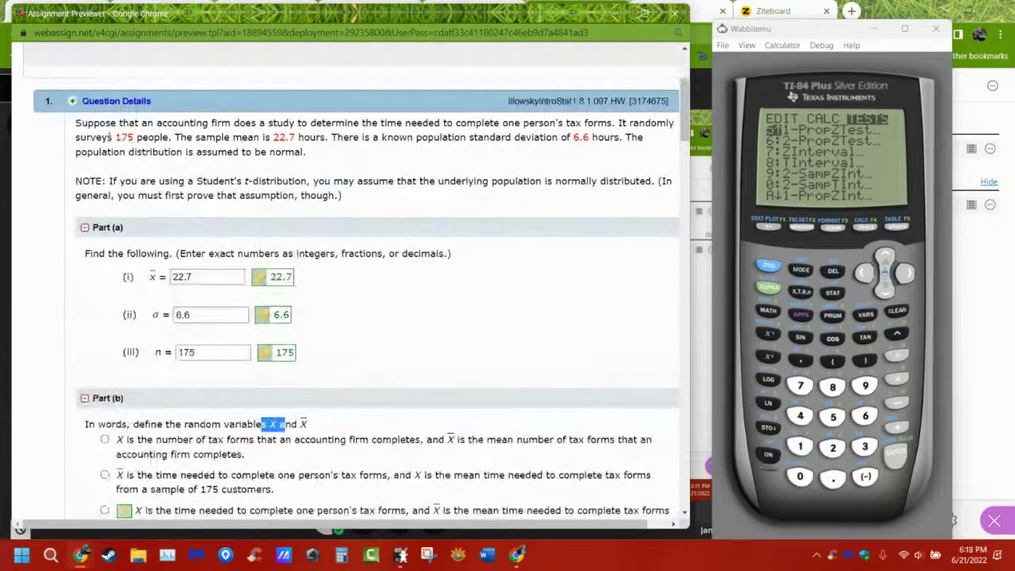
left_click_drag(90, 137, 136, 141)
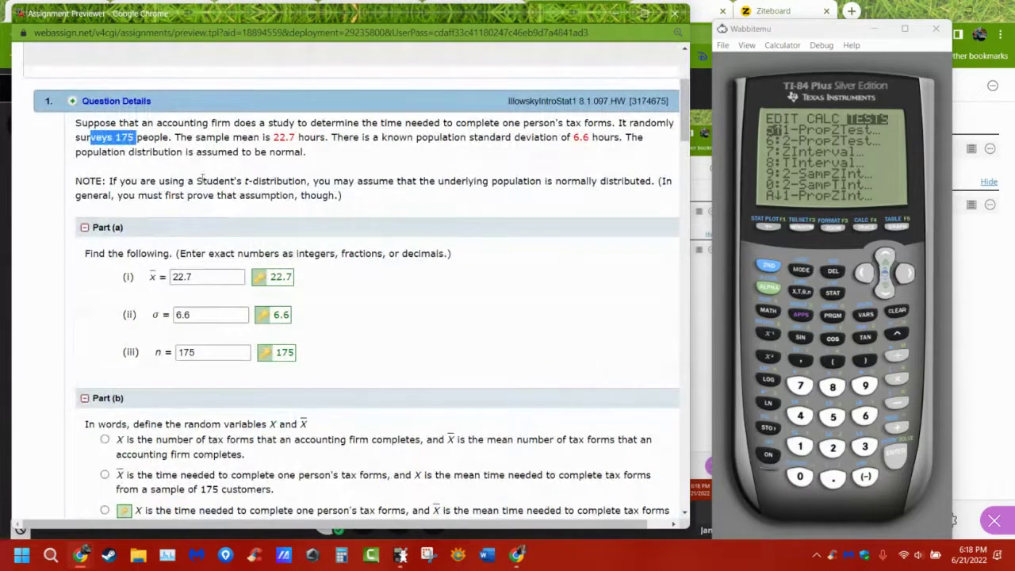
left_click(290, 421)
left_click_drag(290, 421, 308, 426)
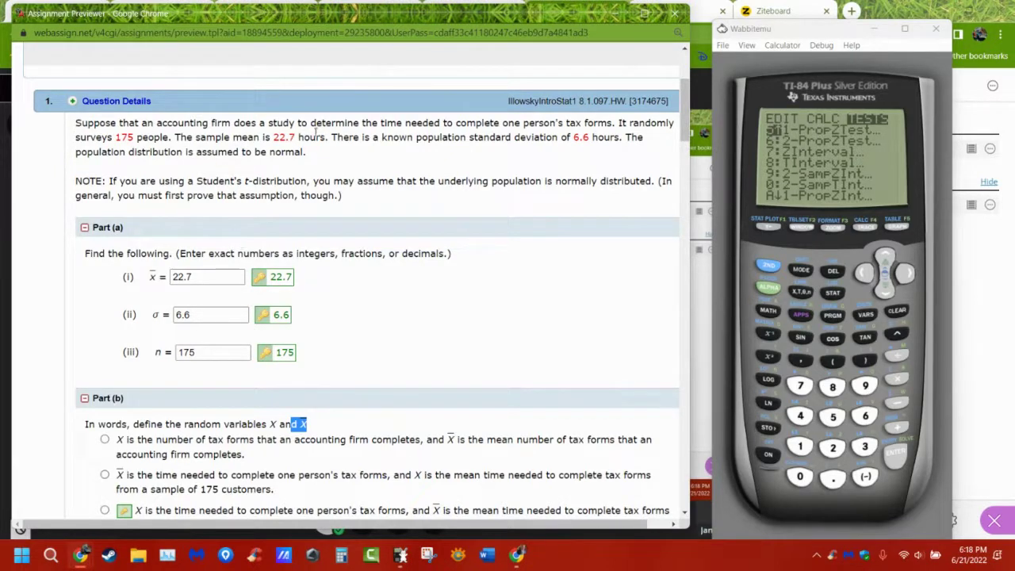
left_click_drag(309, 136, 263, 137)
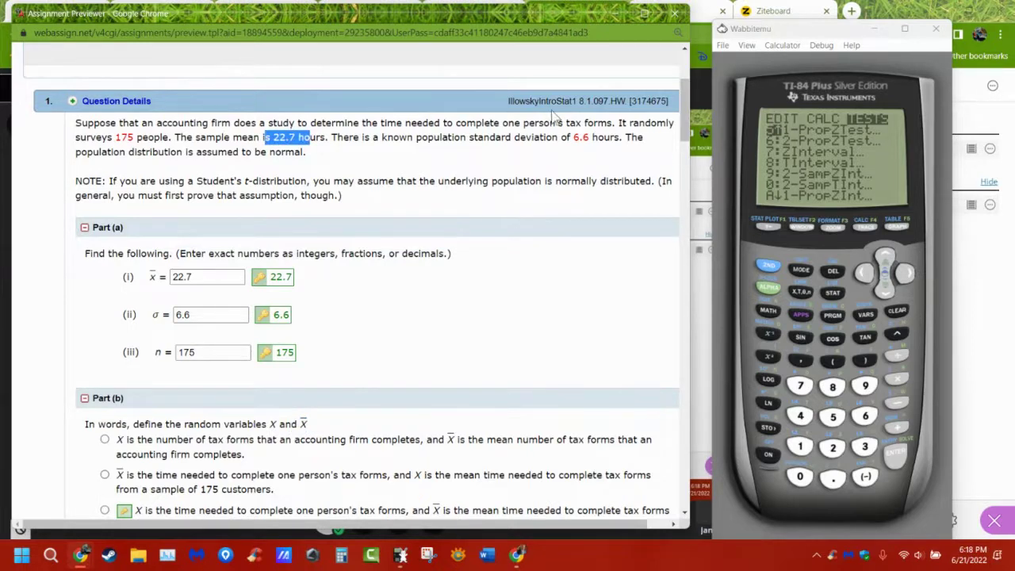
left_click_drag(550, 123, 613, 123)
scroll(364, 321, "down", 2)
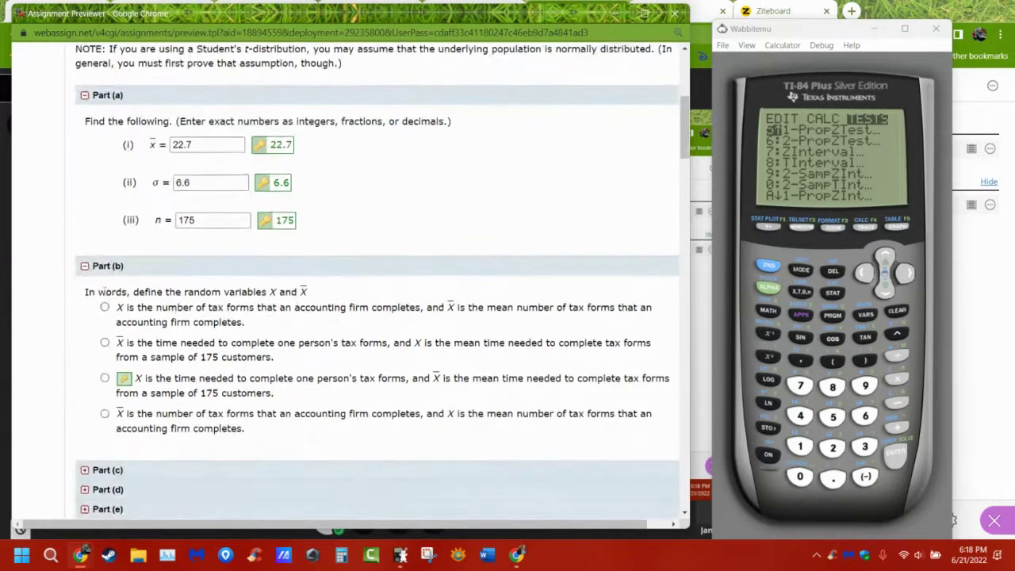
left_click(85, 266)
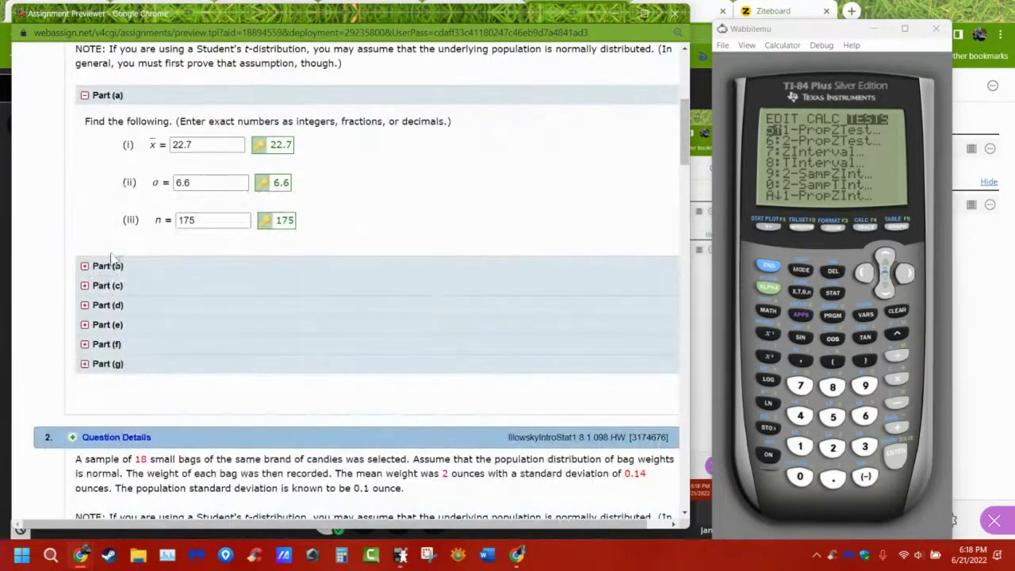
Step: Expand part (c) and highlight its distribution question and the known population standard deviation in the problem statement
left_click(106, 287)
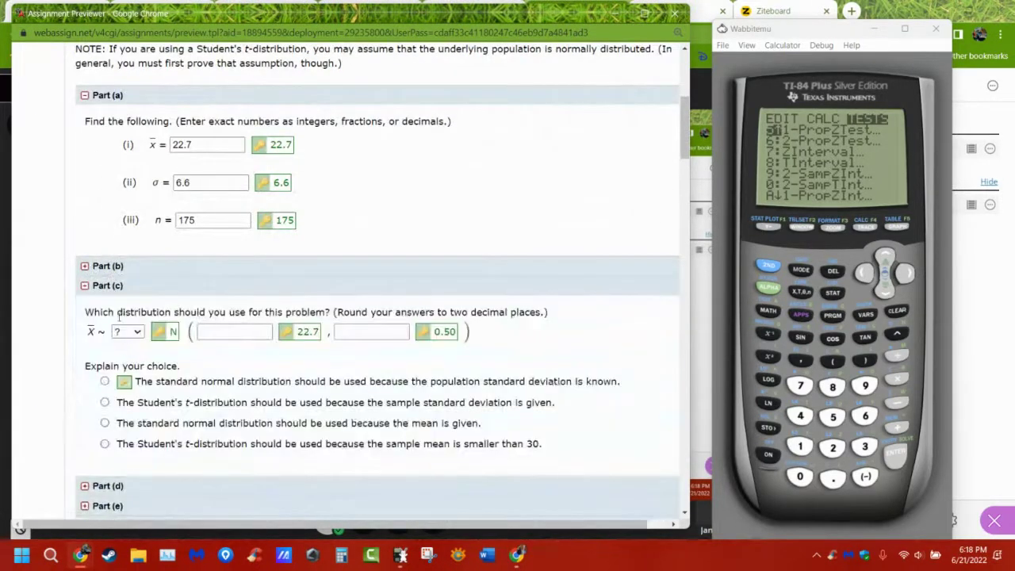
left_click_drag(100, 312, 367, 314)
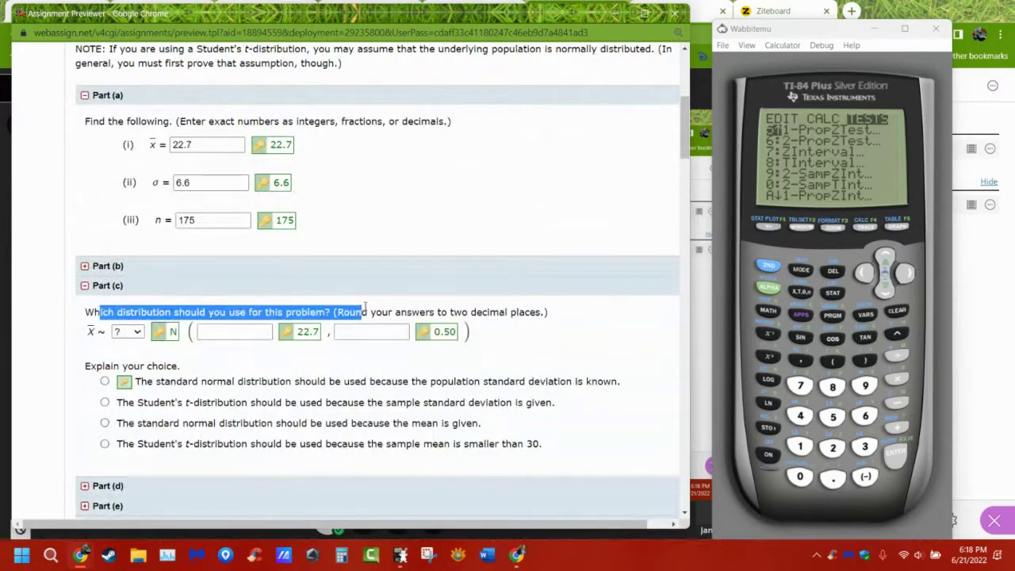
scroll(431, 258, "up", 1)
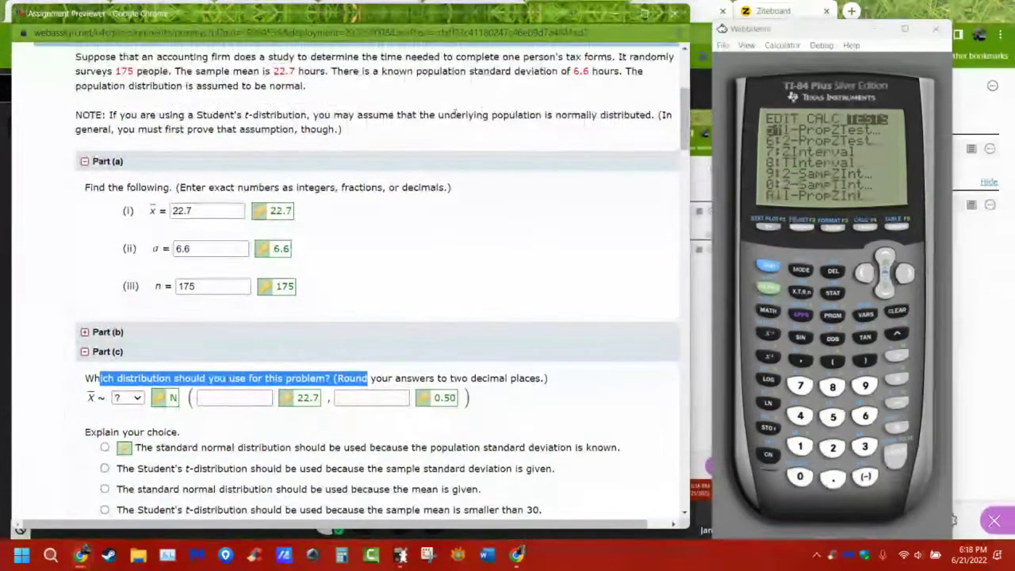
left_click_drag(372, 71, 619, 73)
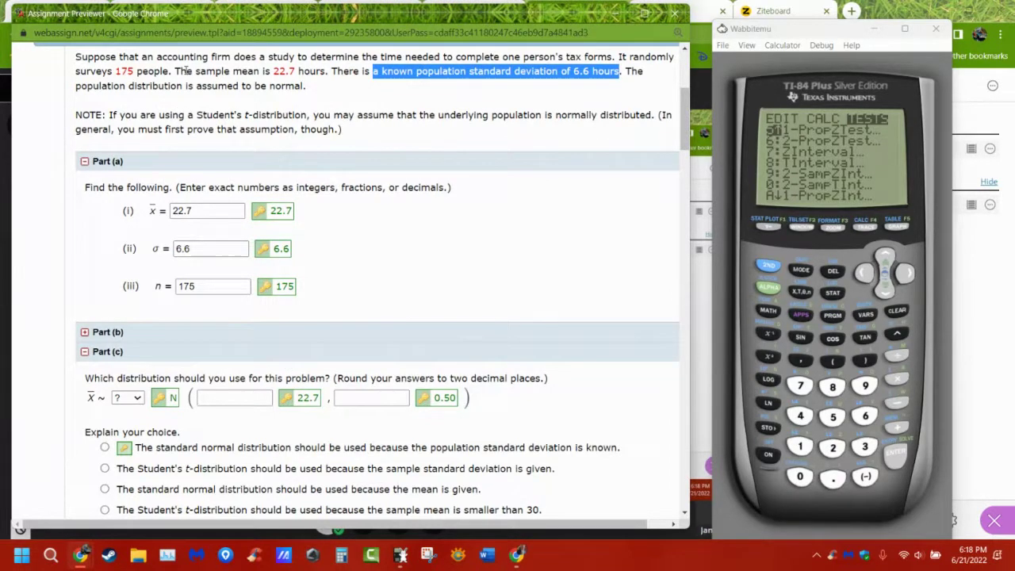
Step: View the distribution choices in part (c) without selecting one, and place the cursor in the mean field
left_click(138, 399)
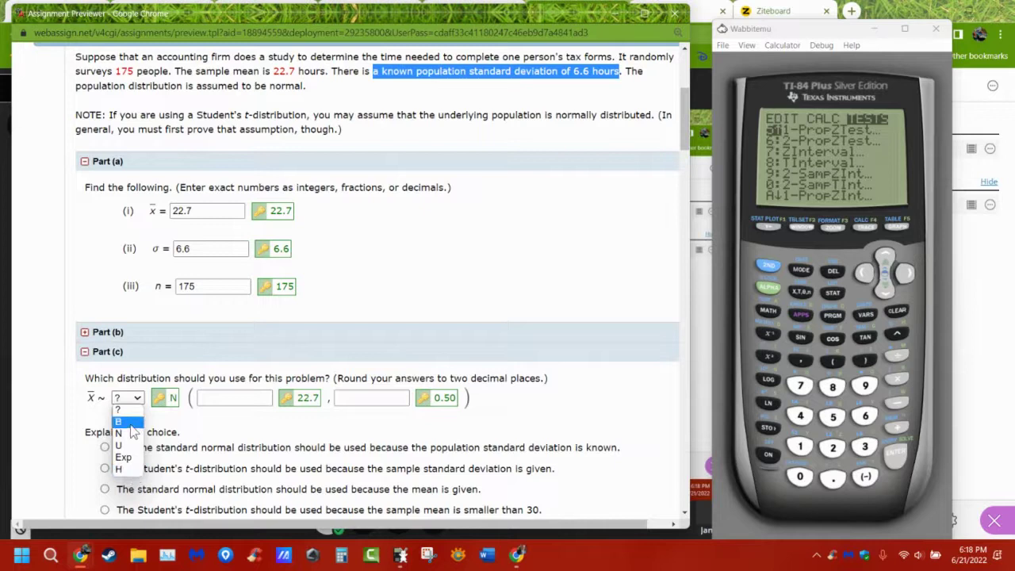
left_click(168, 431)
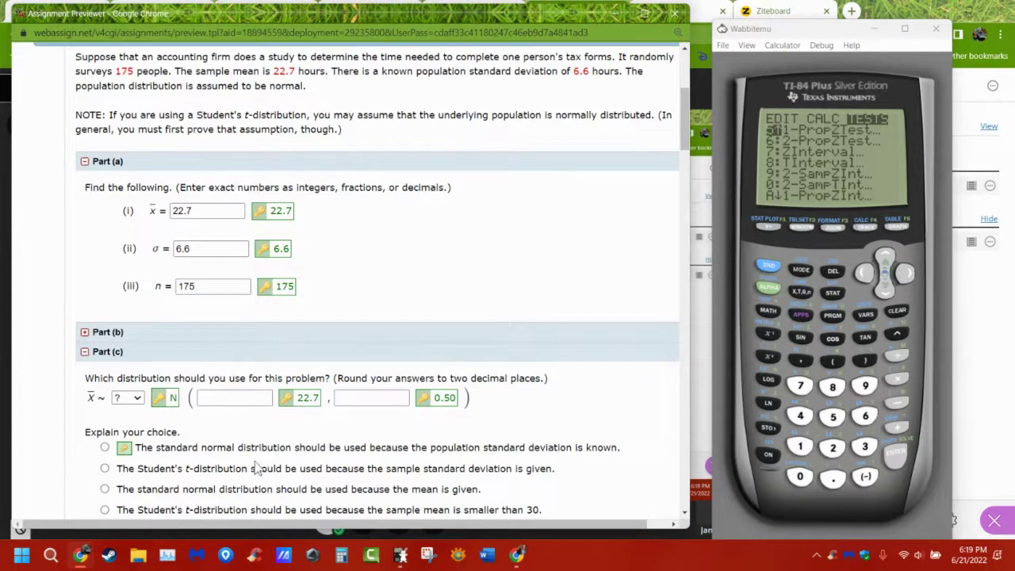
left_click(255, 397)
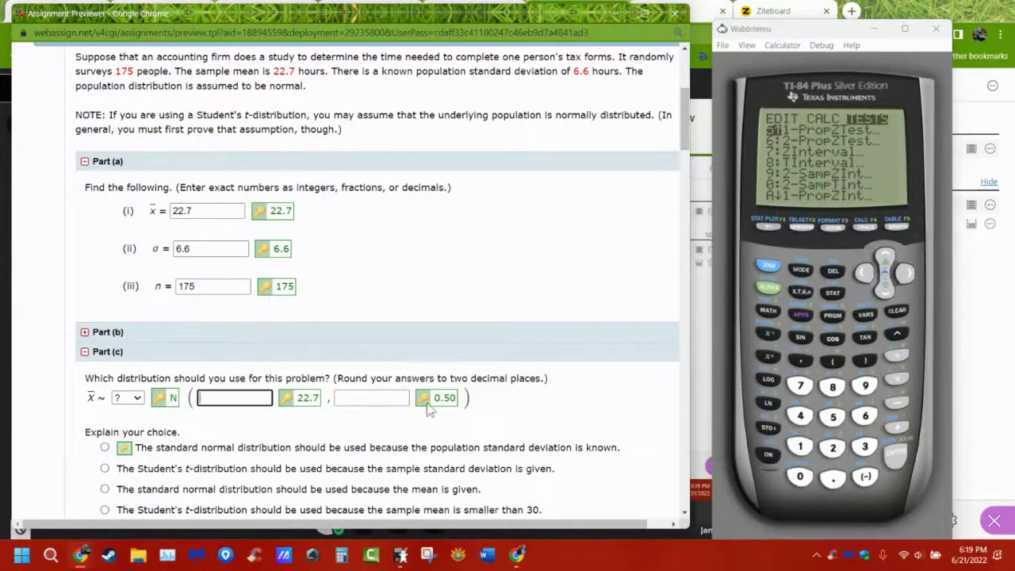
Step: View the Collaborate session window, and return to the assignment preview to highlight the σ answer key in part (a)
left_click(966, 285)
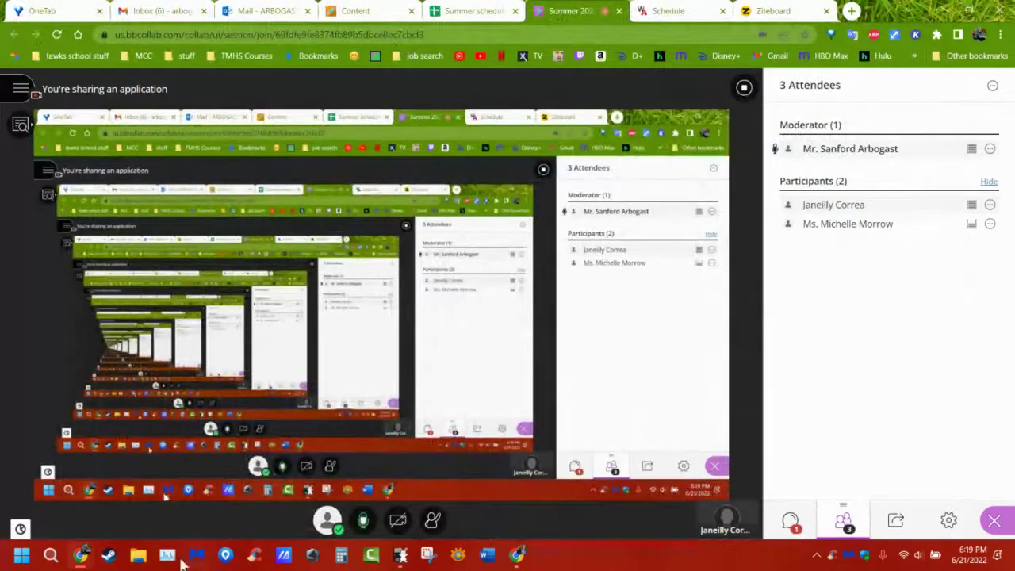
mouse_move(83, 556)
left_click(190, 484)
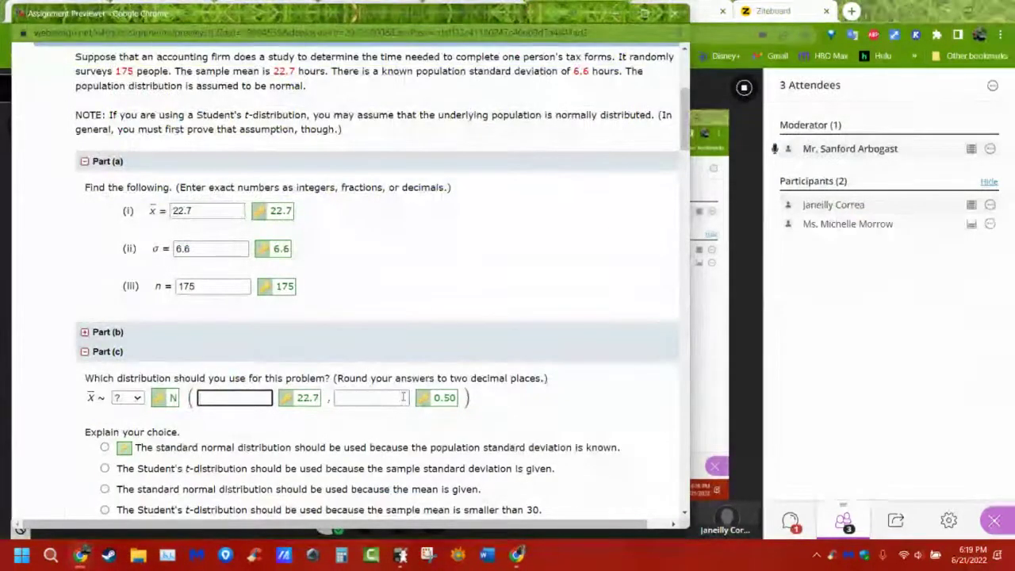
left_click_drag(270, 249, 291, 251)
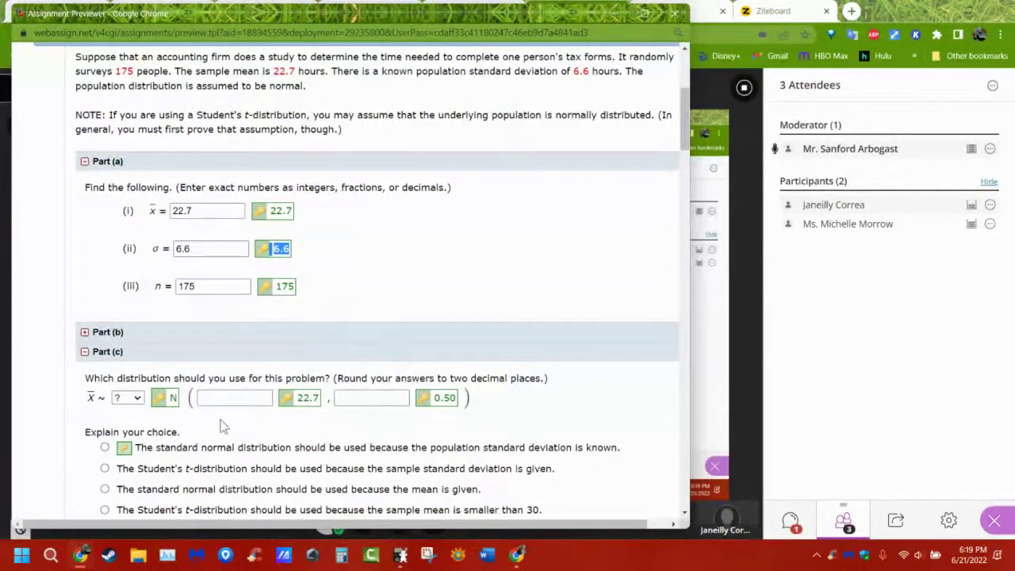
left_click(240, 397)
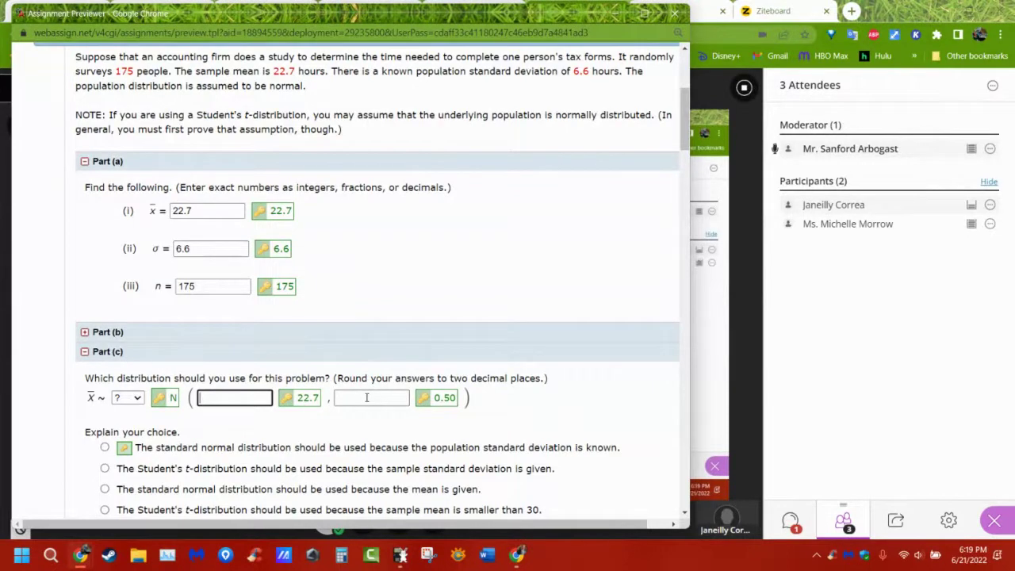
Step: Switch to the Wabbitemu calculator, leave the TESTS list, and calculate 6.6/√175 on the home screen
left_click(399, 555)
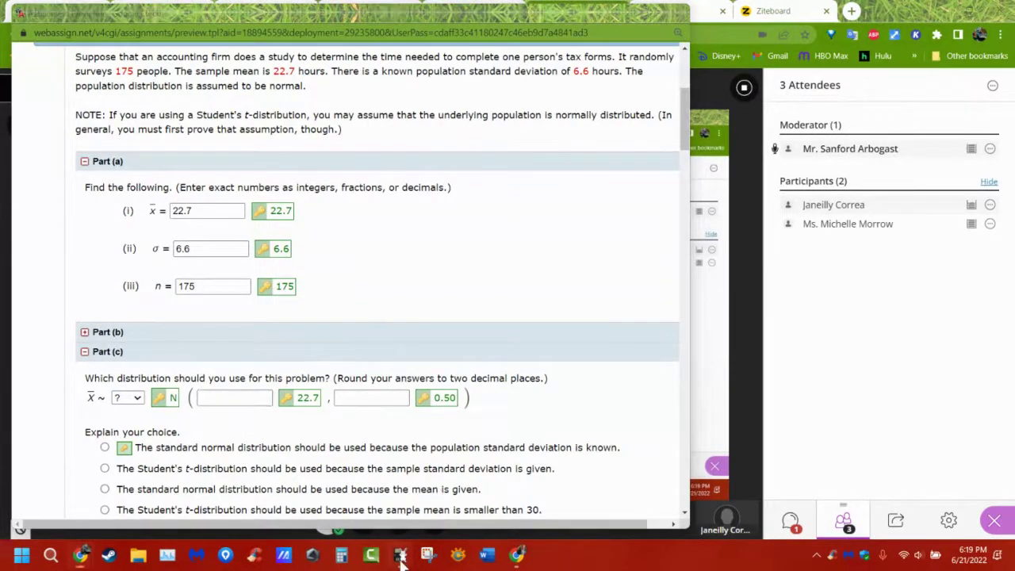
left_click(768, 265)
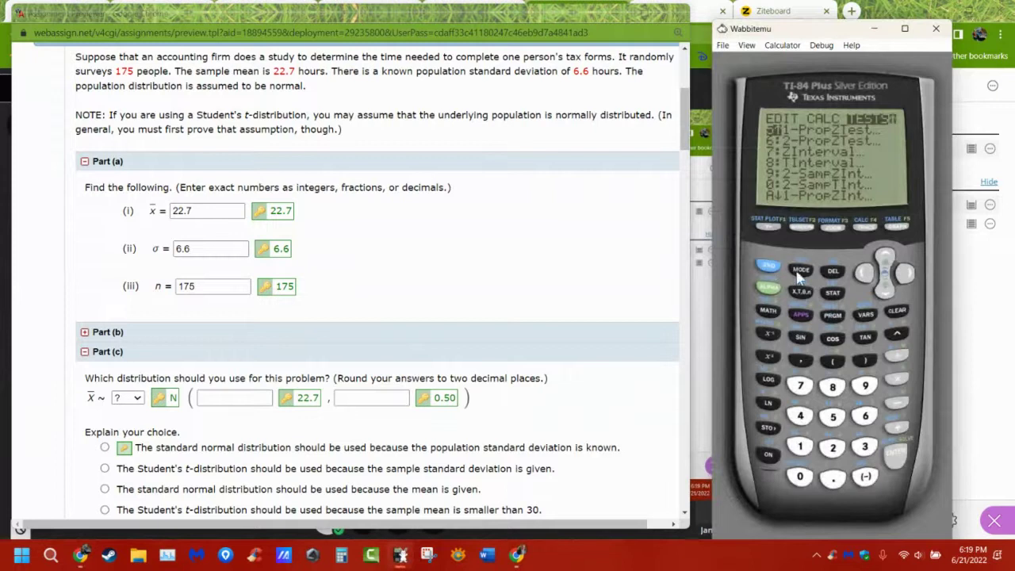
left_click(801, 270)
type("6.6/")
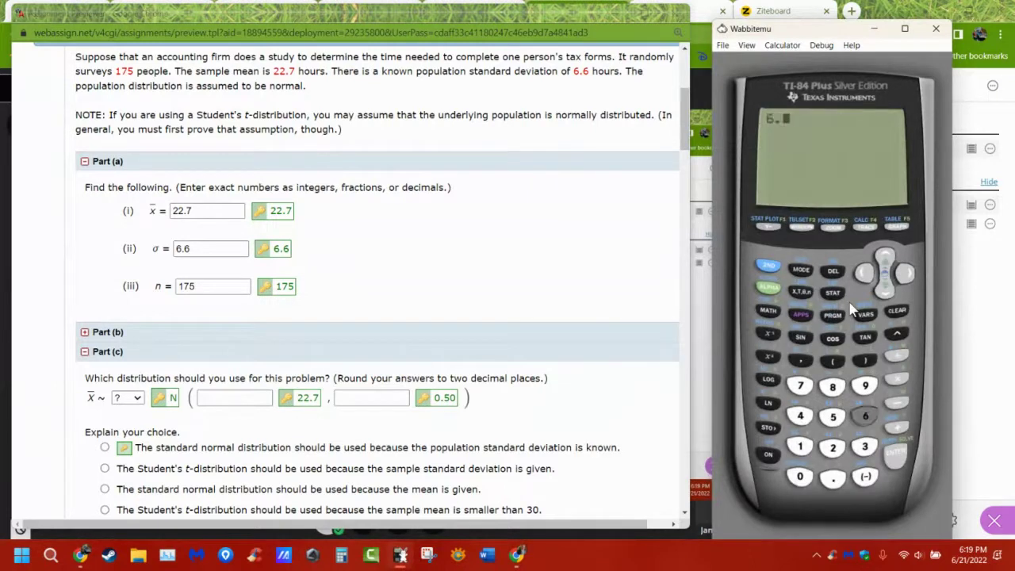
left_click(776, 264)
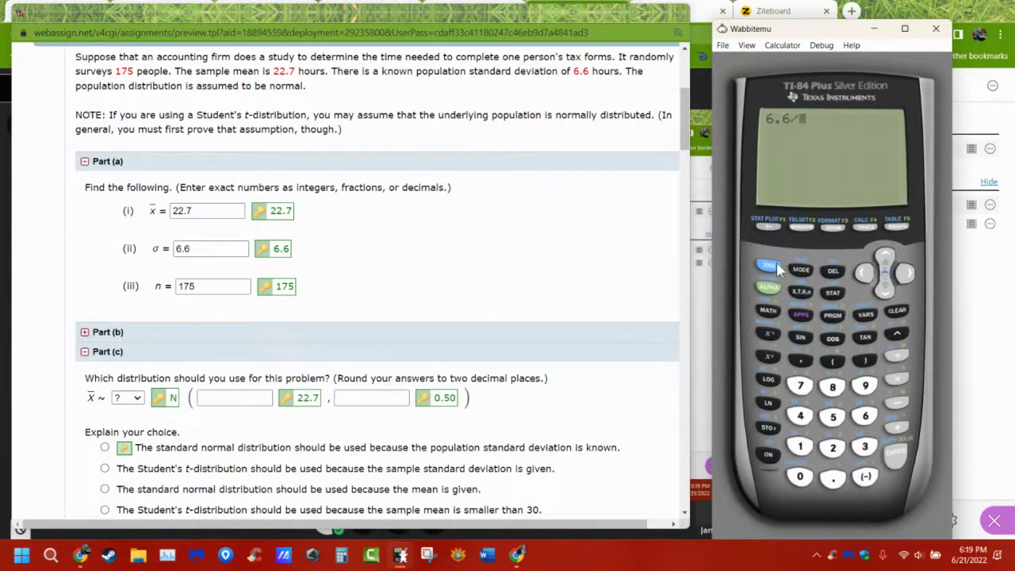
left_click(771, 357)
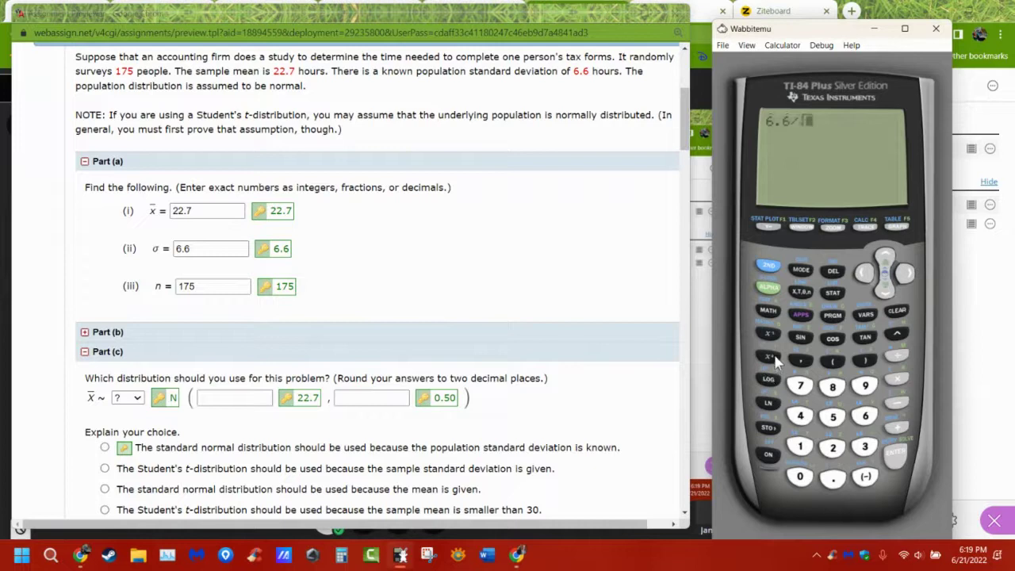
type("175")
key("Return")
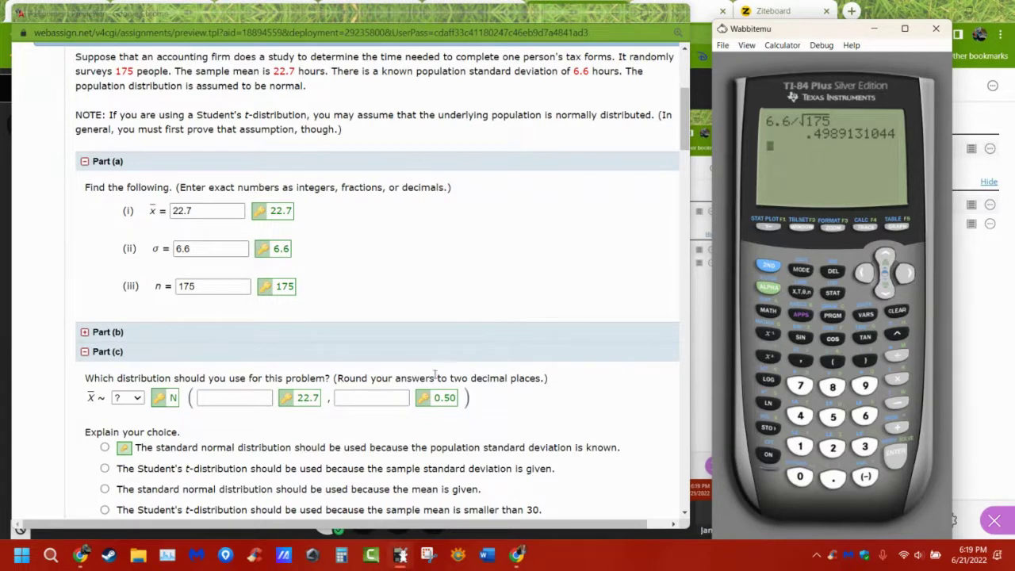
Step: Submit .4989131044 as the second distribution parameter in part (c) and review the marking of question 1 down to that part
left_click_drag(431, 378, 503, 379)
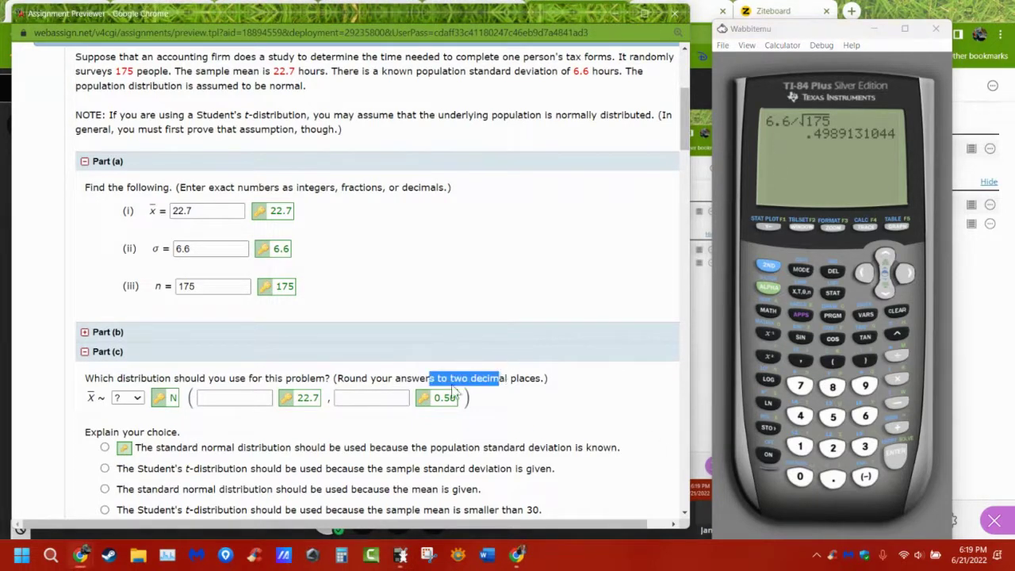
left_click(347, 397)
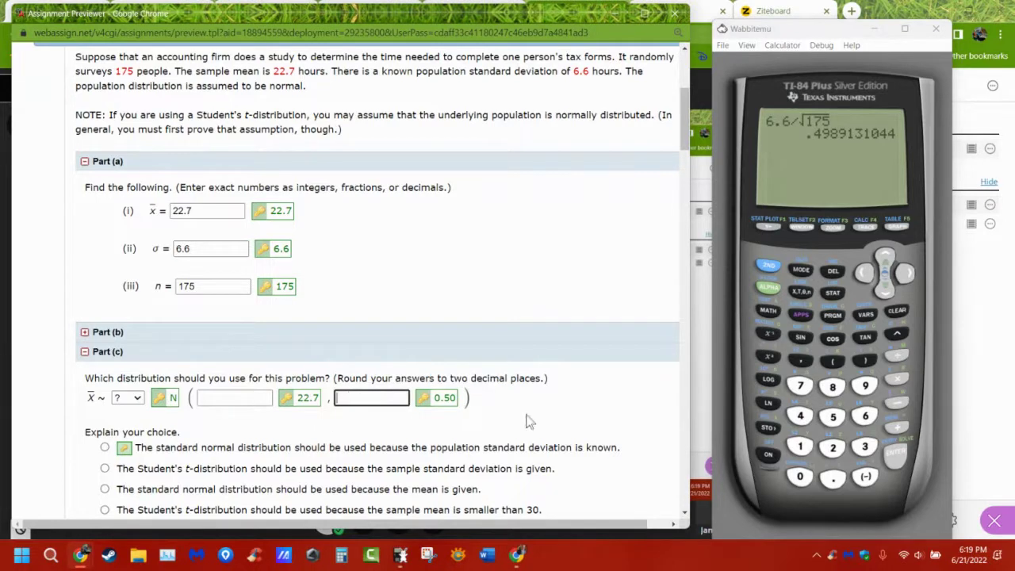
type(".4989131044")
key("Return")
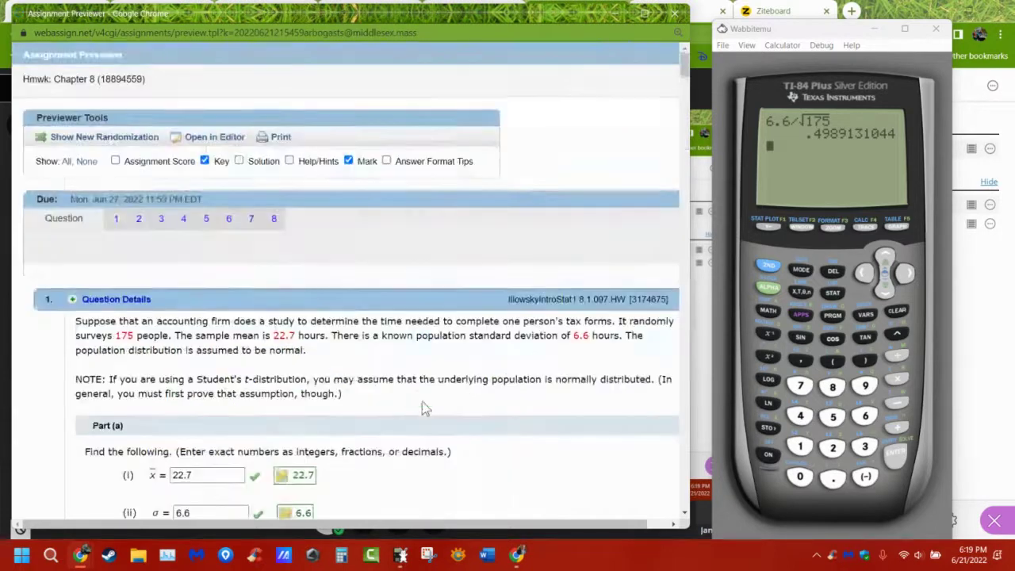
scroll(422, 402, "down", 3)
scroll(422, 346, "down", 5)
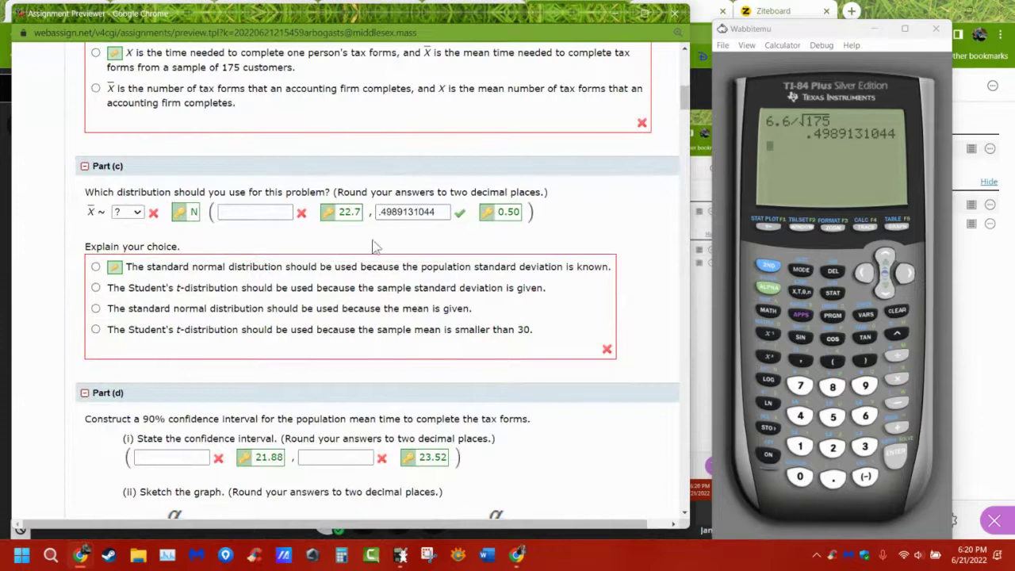
Step: Highlight the 'Explain your choice' prompt and key phrases of its normal and Student's t-distribution options in part (c)
left_click_drag(182, 248, 85, 252)
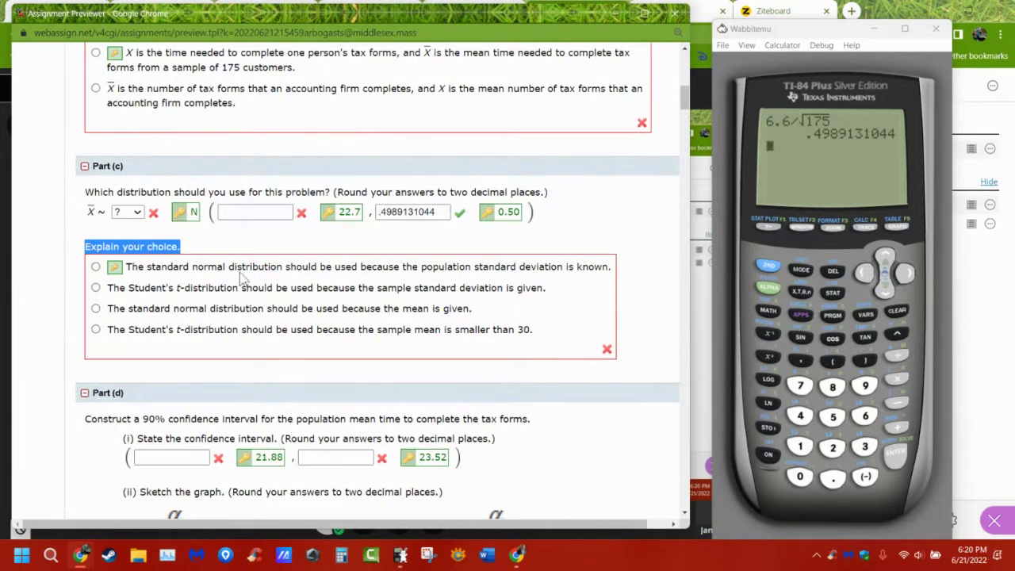
left_click_drag(148, 269, 228, 268)
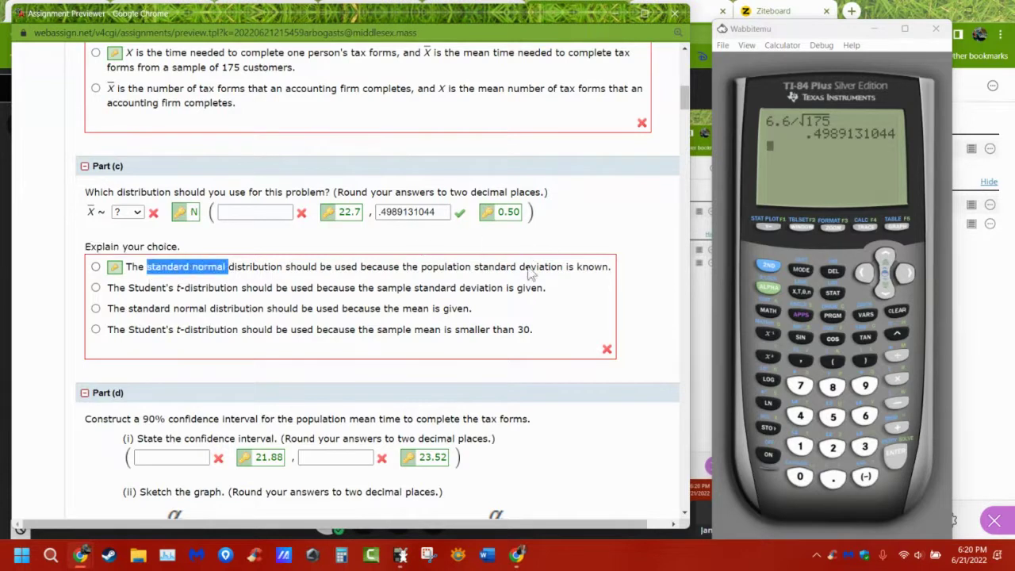
left_click_drag(406, 268, 525, 265)
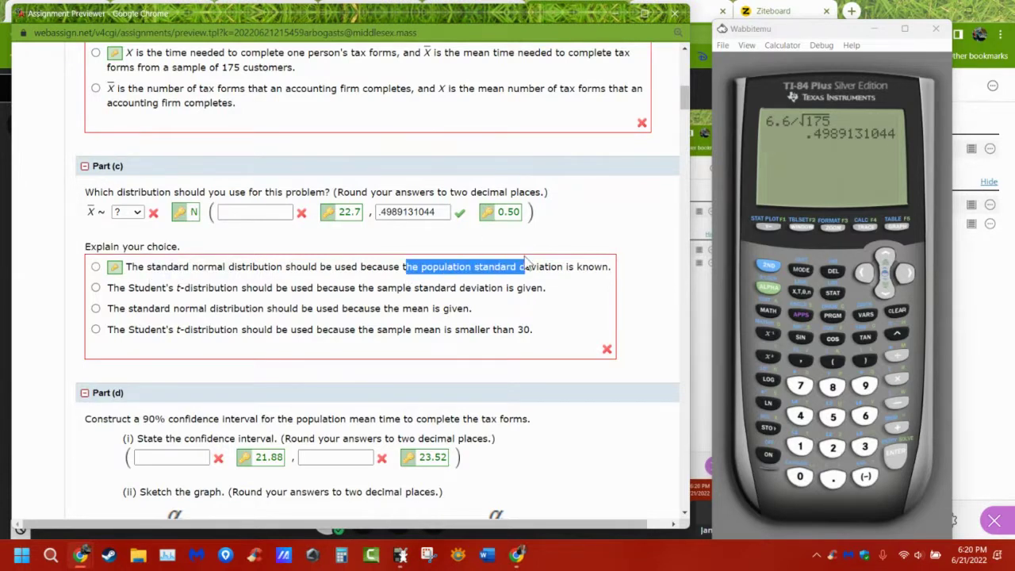
left_click_drag(149, 290, 253, 288)
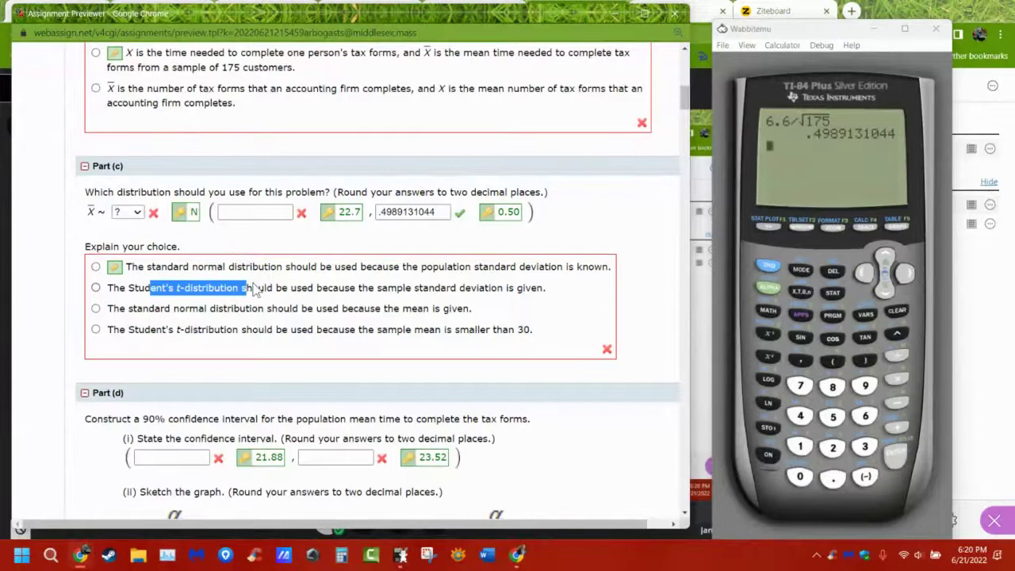
left_click_drag(254, 291, 248, 291)
left_click_drag(538, 337, 378, 339)
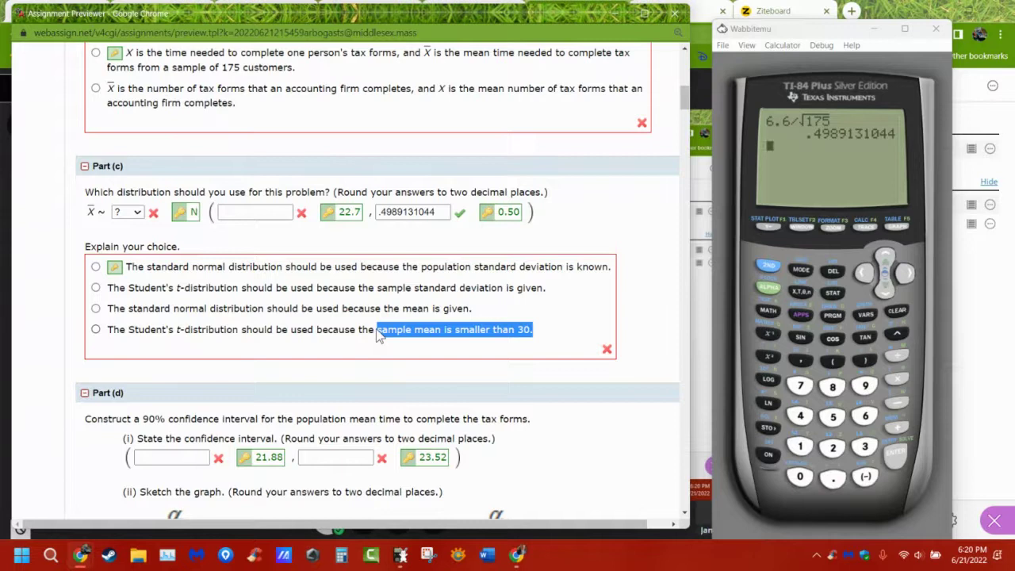
Step: Check the Summer schedule sheet and the Collaborate session, and return to part (d) of the assignment preview
left_click(983, 298)
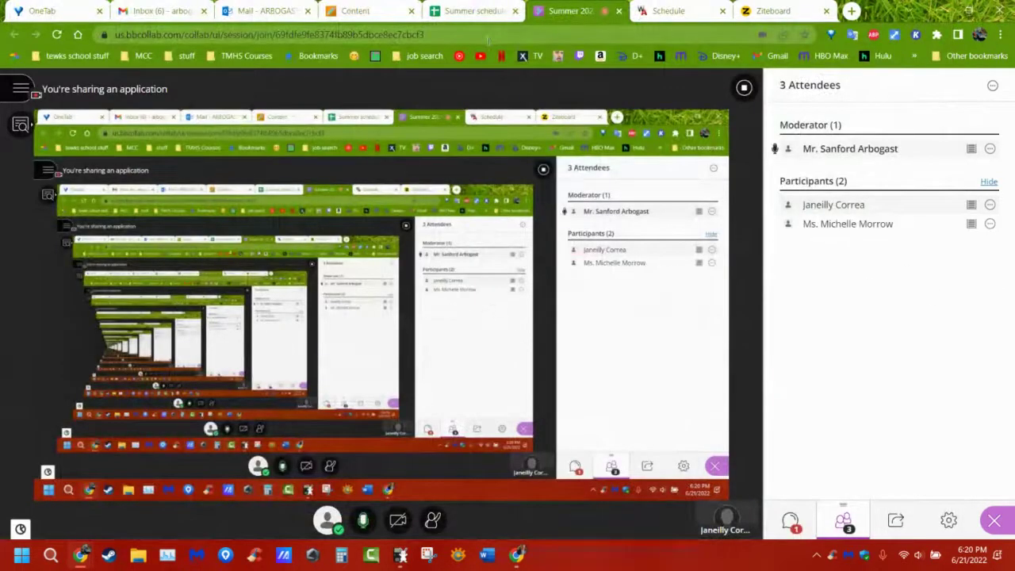
left_click(489, 14)
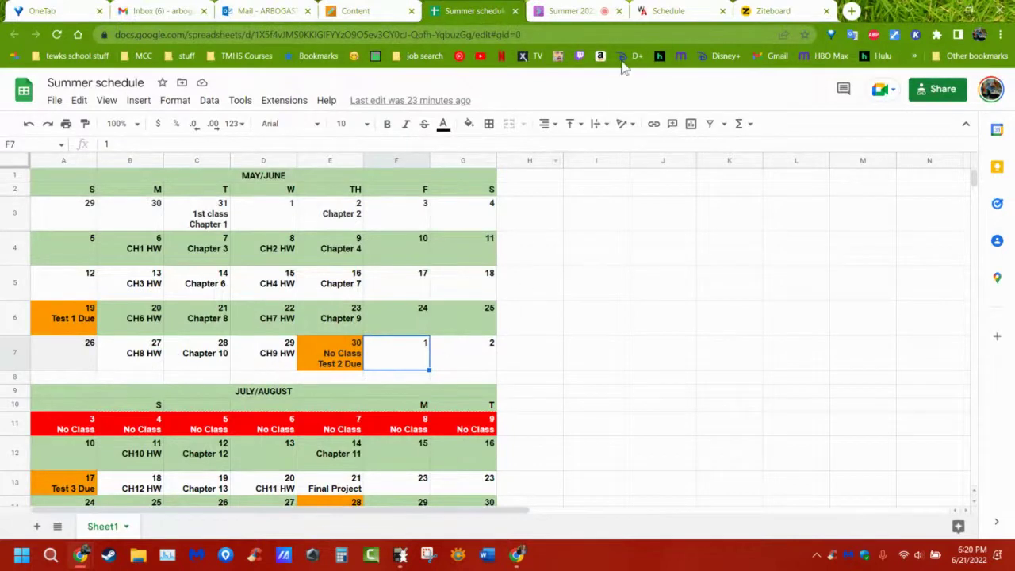
left_click(572, 11)
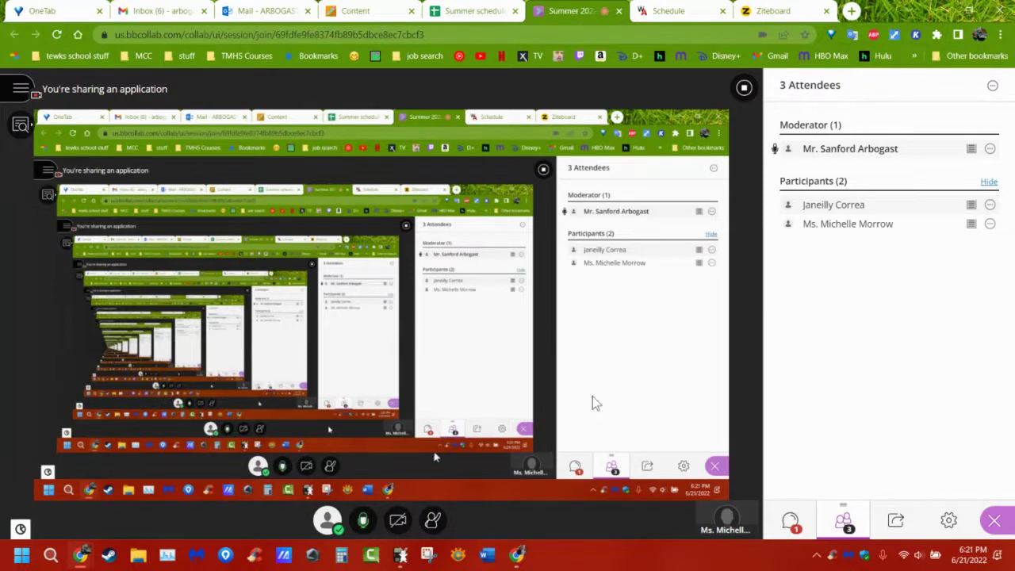
mouse_move(79, 559)
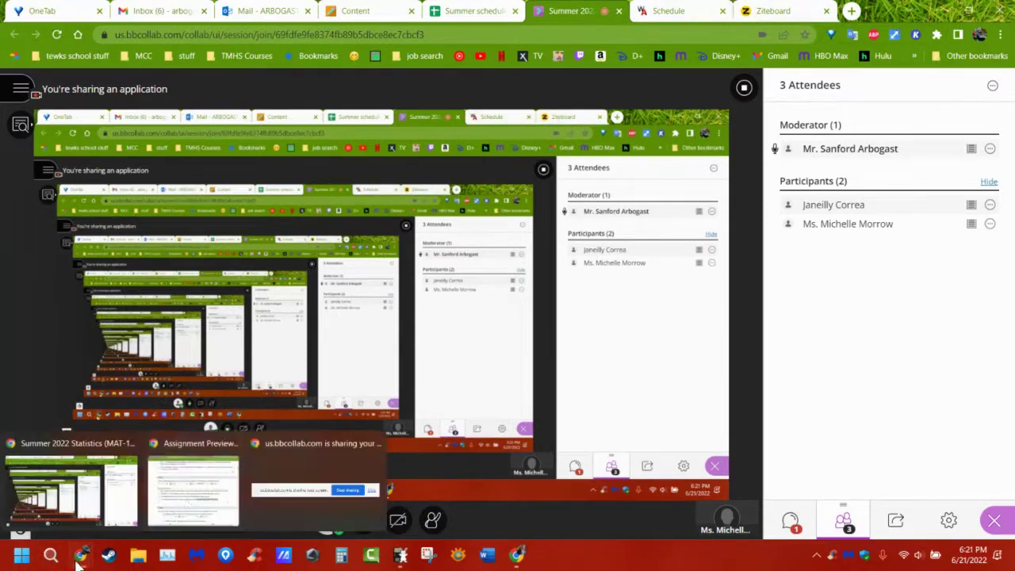
left_click(197, 487)
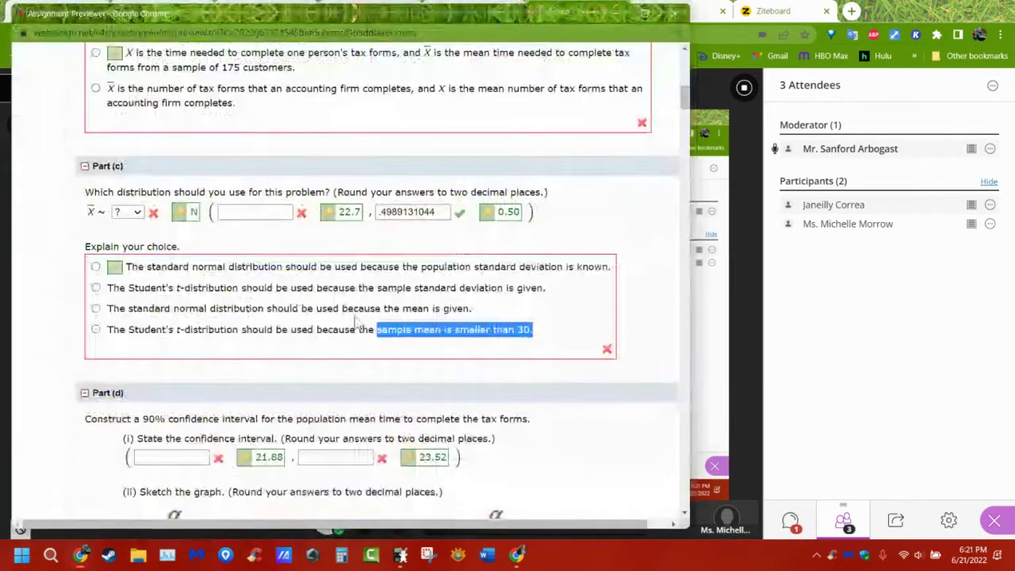
left_click(617, 380)
scroll(617, 380, "down", 2)
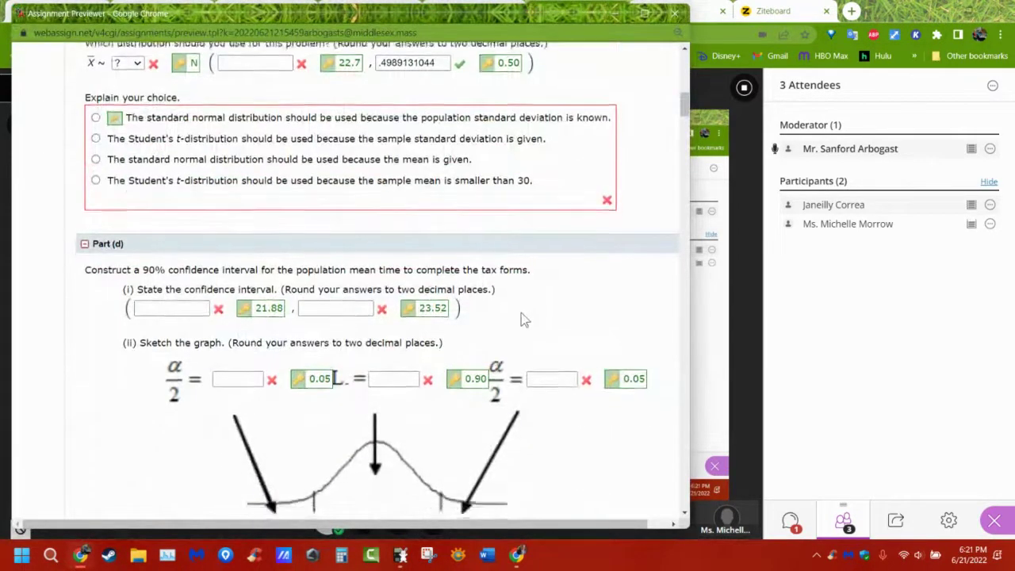
scroll(521, 313, "down", 2)
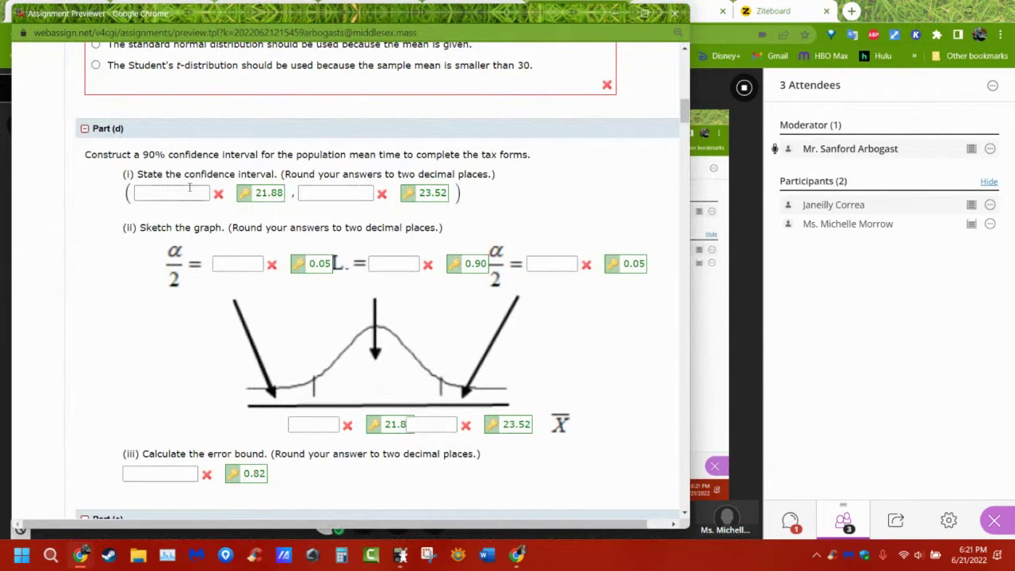
Step: Switch to the Wabbitemu calculator and open ZInterval from the statistics TESTS list
left_click(401, 555)
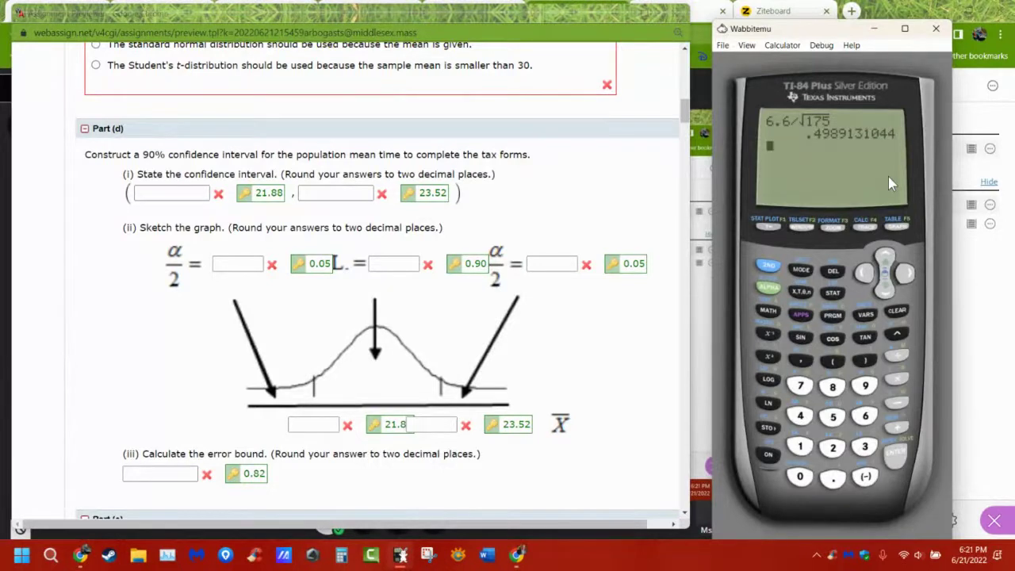
left_click(838, 294)
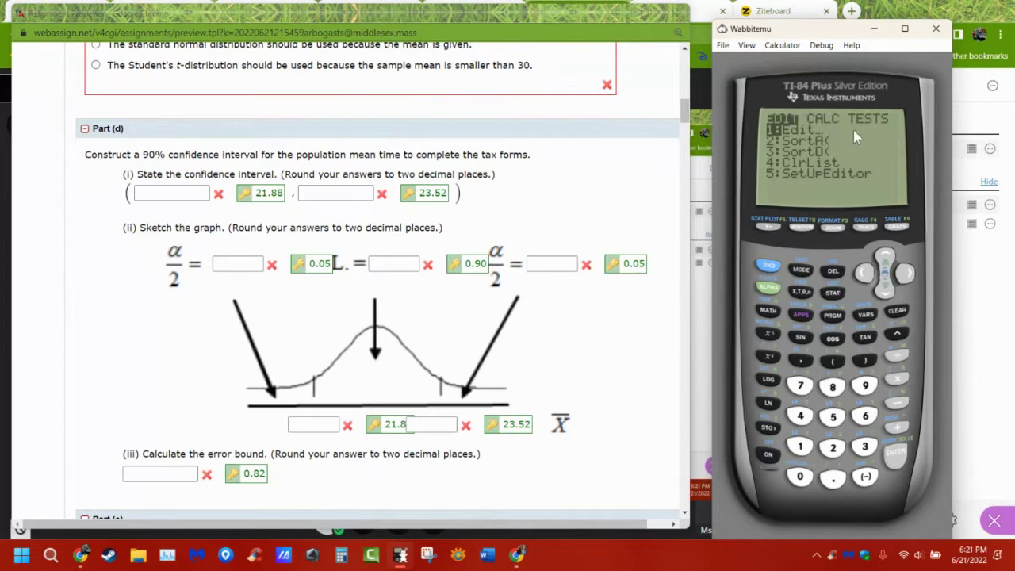
left_click(907, 272)
left_click(907, 273)
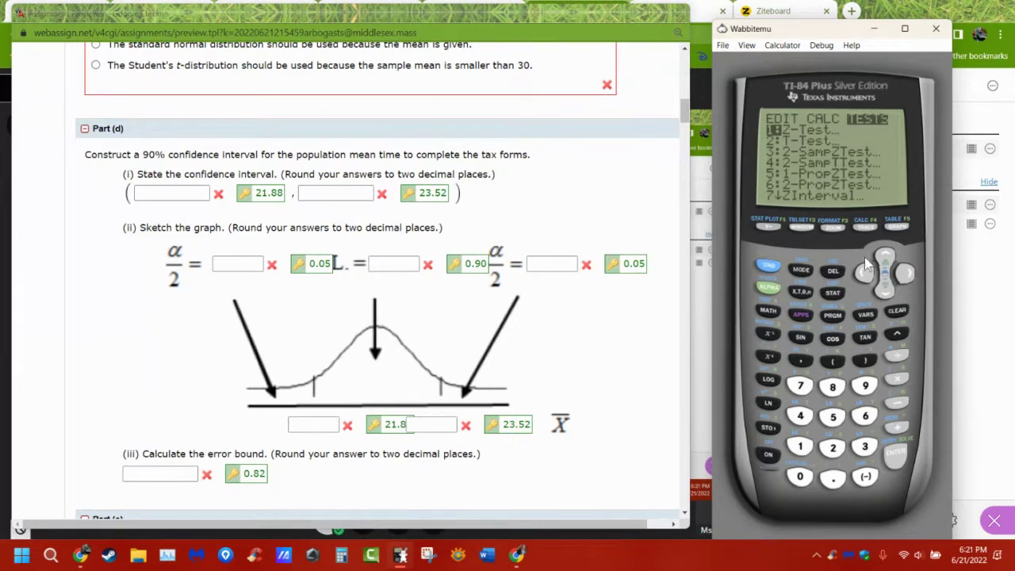
left_click(886, 292)
left_click(886, 291)
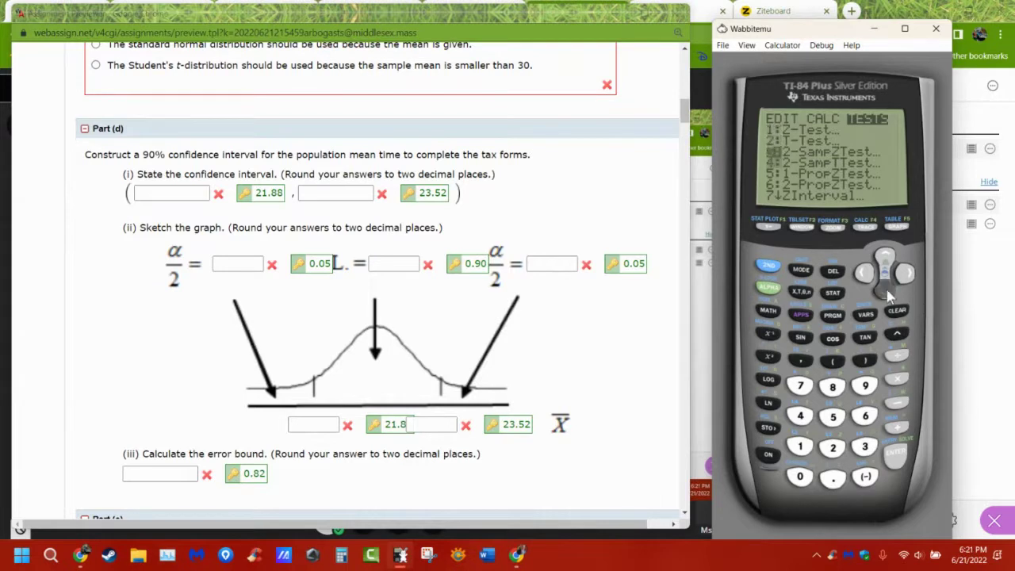
left_click(886, 292)
left_click(886, 292)
left_click(886, 292)
left_click(886, 292)
left_click(903, 451)
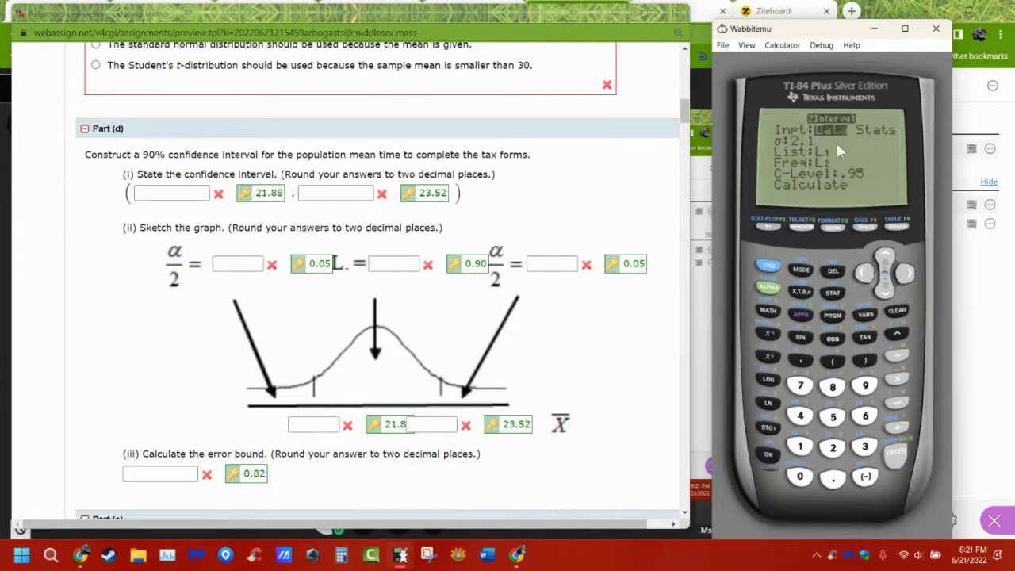
Step: Set the ZInterval input to Stats and enter the part (a) values: σ 6.6, x̄ 22.7 and n 175
left_click(906, 274)
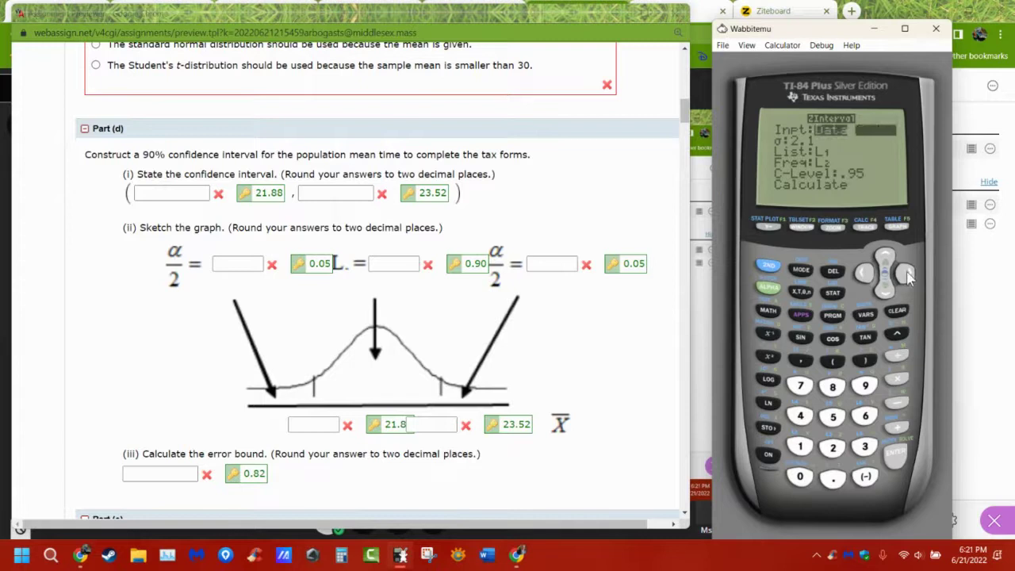
left_click(895, 455)
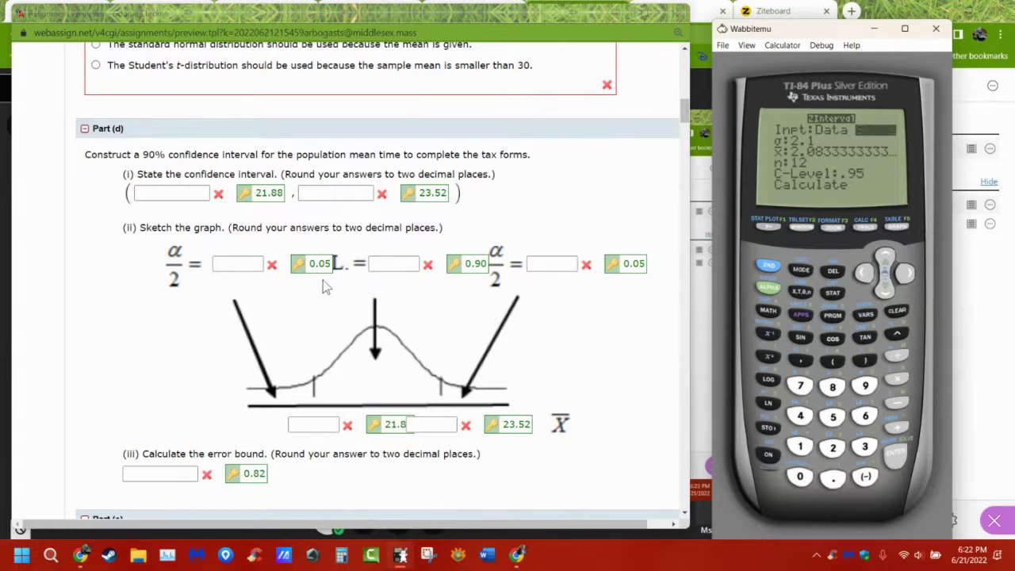
scroll(323, 280, "up", 10)
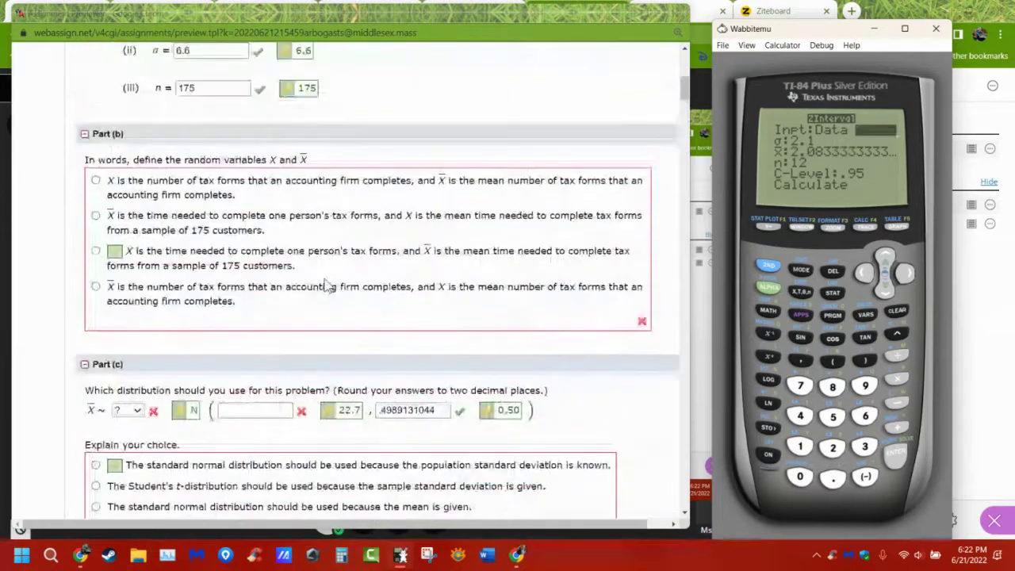
scroll(327, 285, "up", 2)
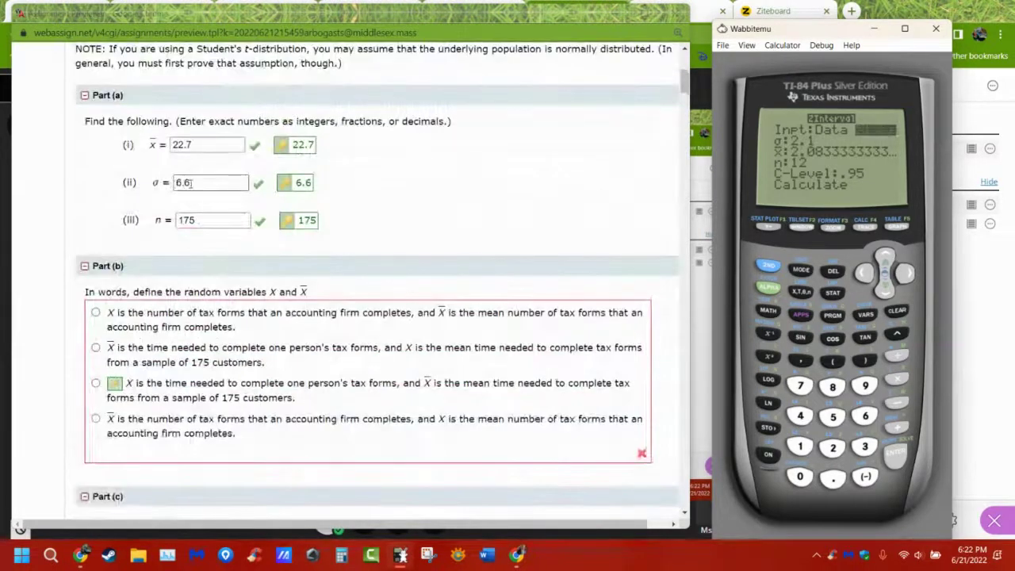
scroll(608, 352, "down", 4)
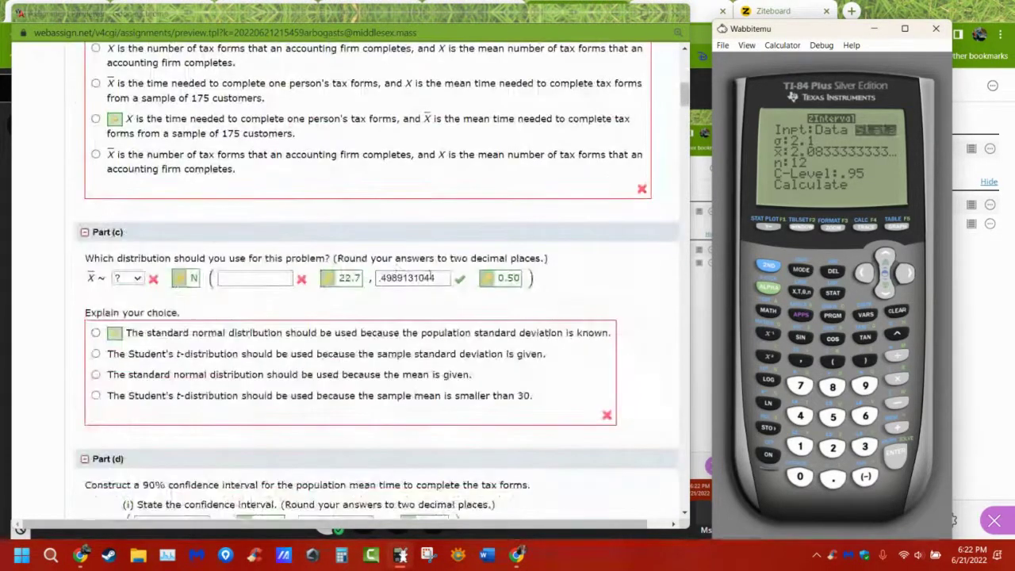
scroll(434, 278, "up", 4)
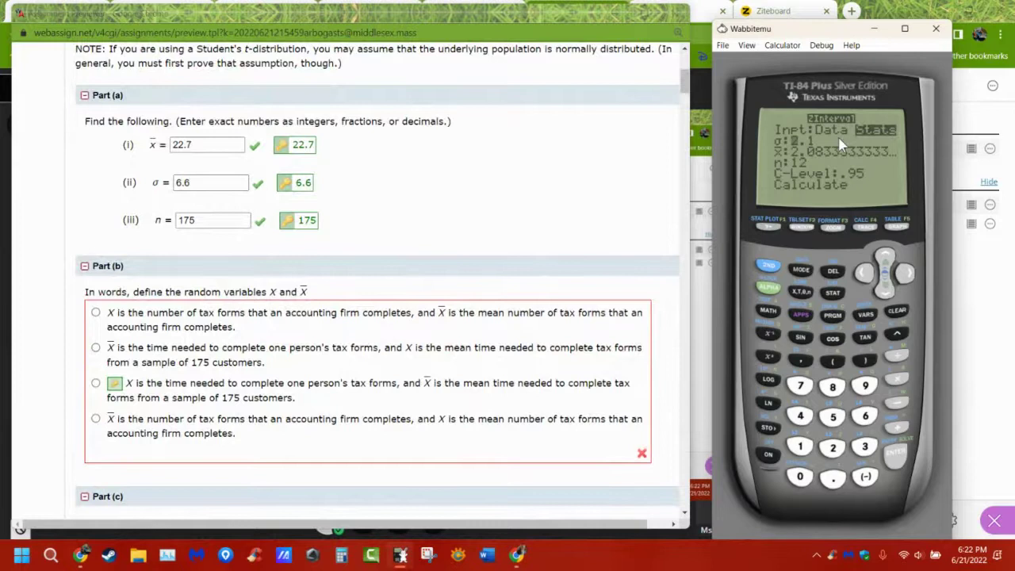
type("6.6")
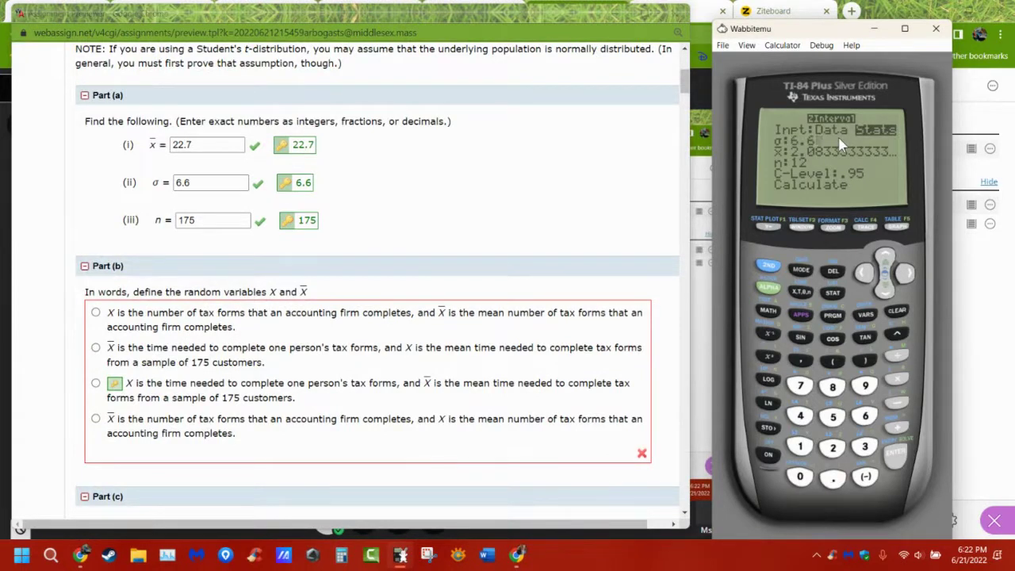
key("Return")
type("22.7")
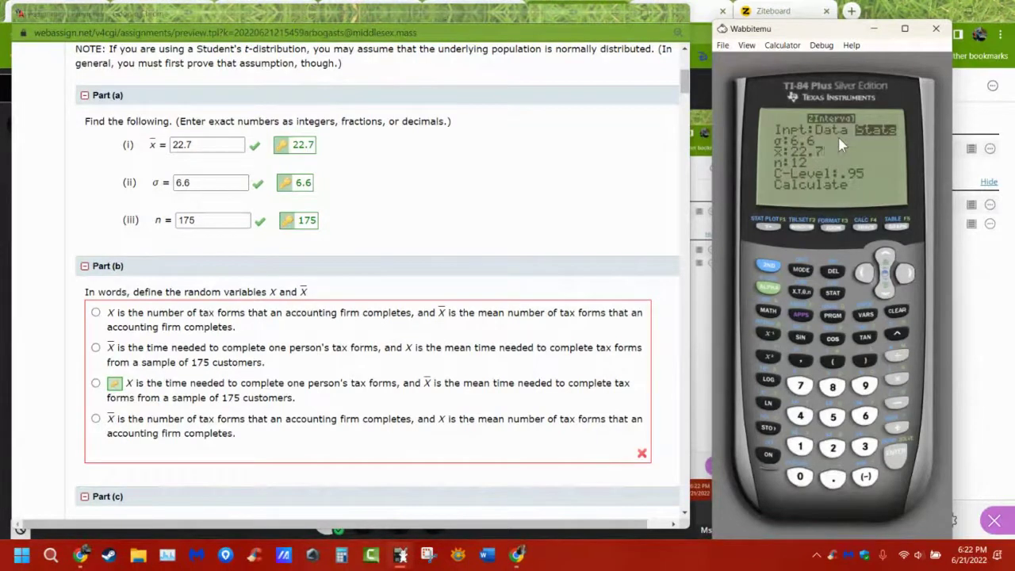
key("Return")
type("175")
key("Return")
Step: Find the confidence level required in part (d) and highlight the 90% confidence wording
key("Right")
scroll(276, 310, "down", 8)
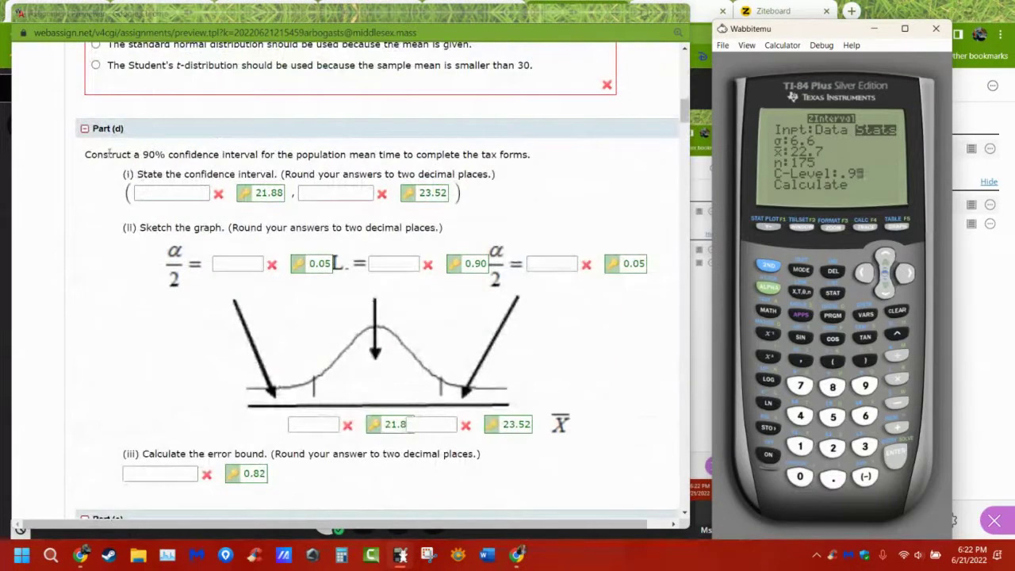
left_click_drag(113, 155, 208, 154)
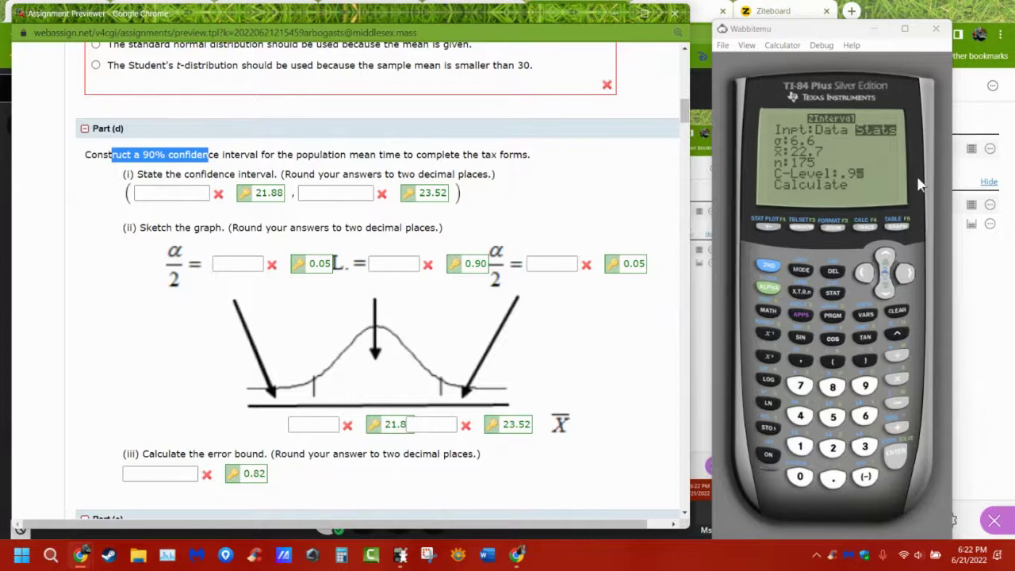
left_click_drag(912, 173, 907, 172)
key("Page_Down")
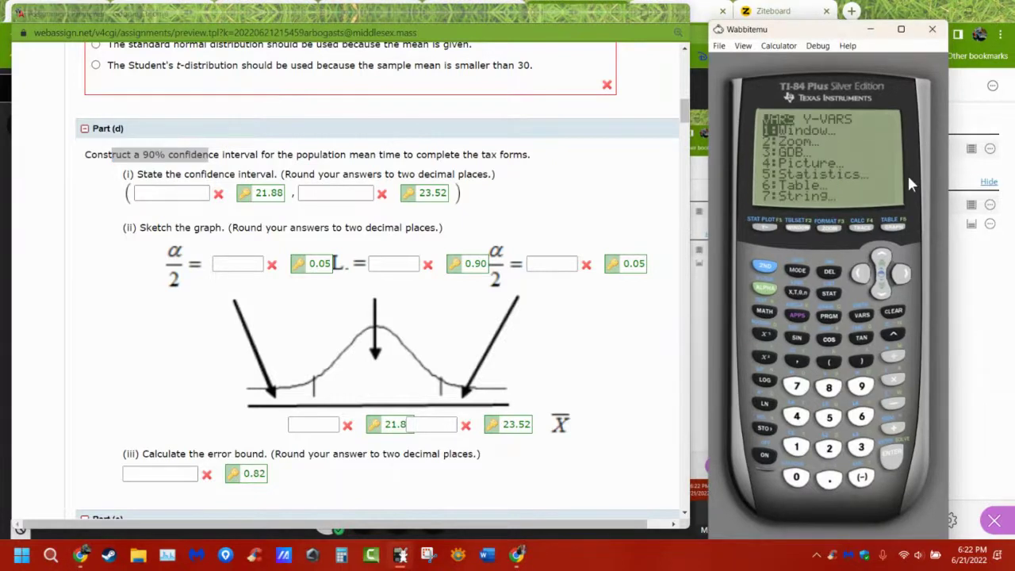
Step: Reopen the ZInterval setup from the calculator's statistics TESTS list
left_click(830, 296)
left_click(861, 274)
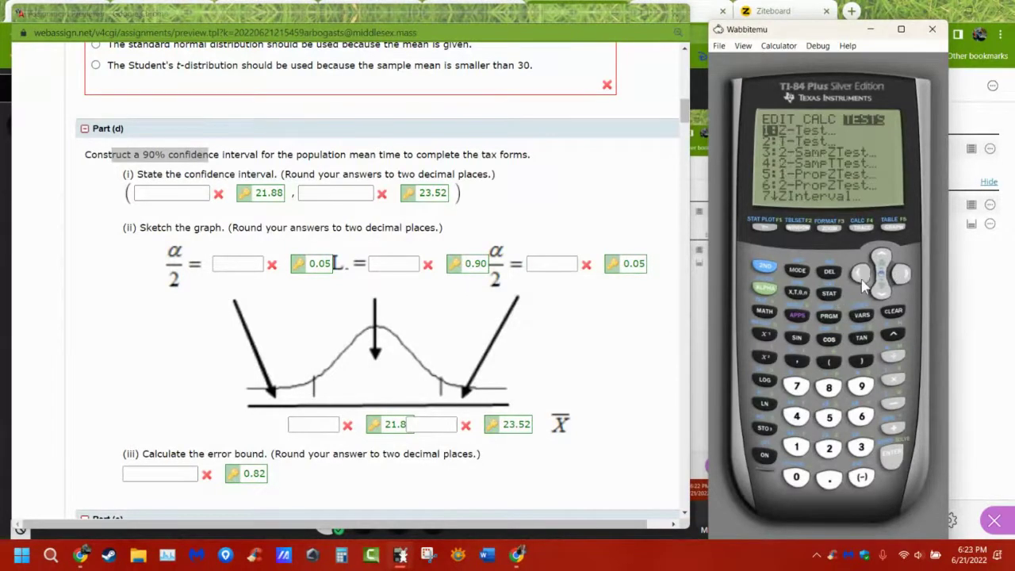
left_click(881, 295)
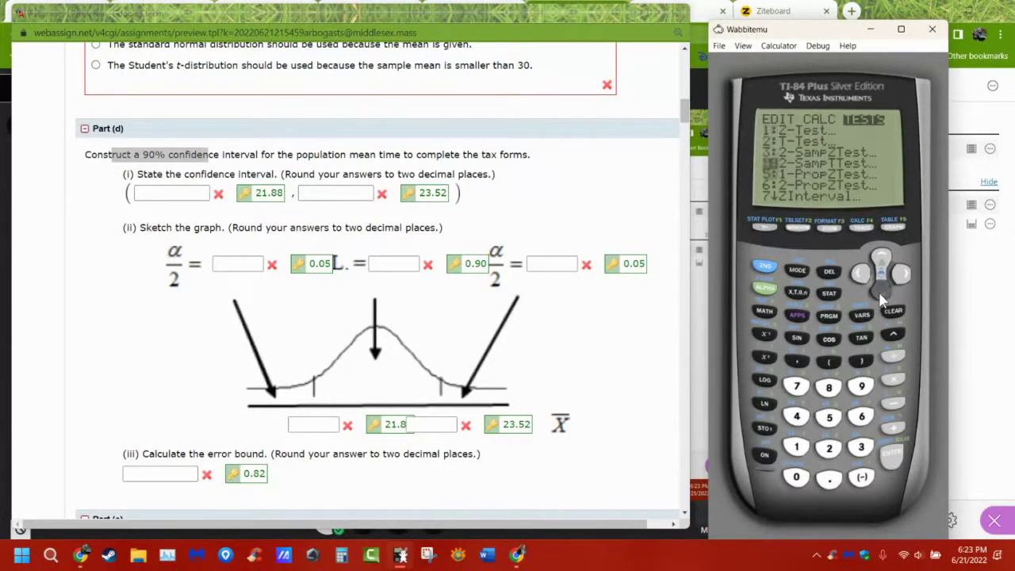
left_click(891, 456)
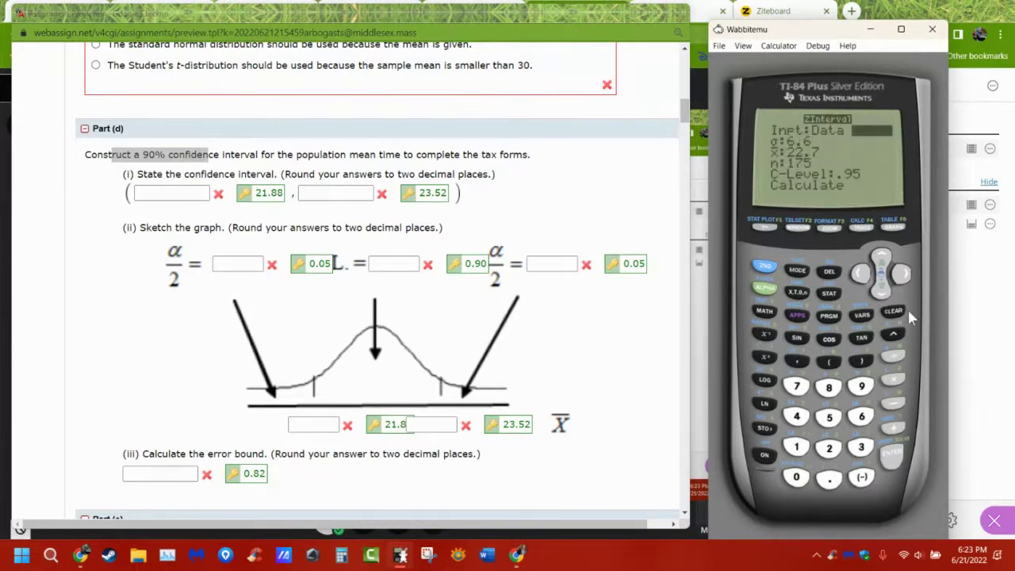
Step: Set the ZInterval C-Level to .90 and calculate the confidence interval
left_click(882, 295)
left_click(882, 295)
left_click(882, 295)
left_click(882, 295)
type(".9")
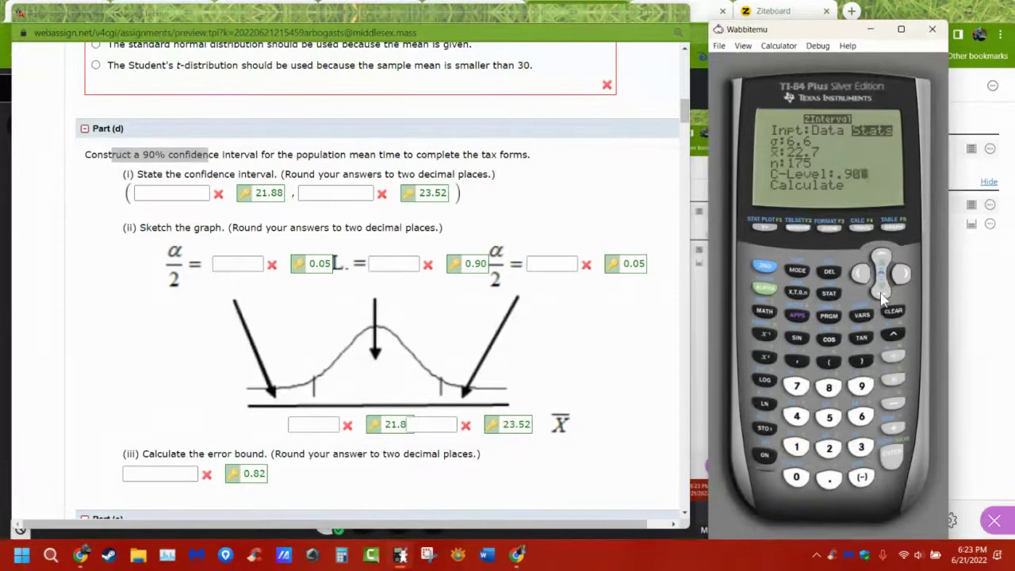
key("Return")
key("Return")
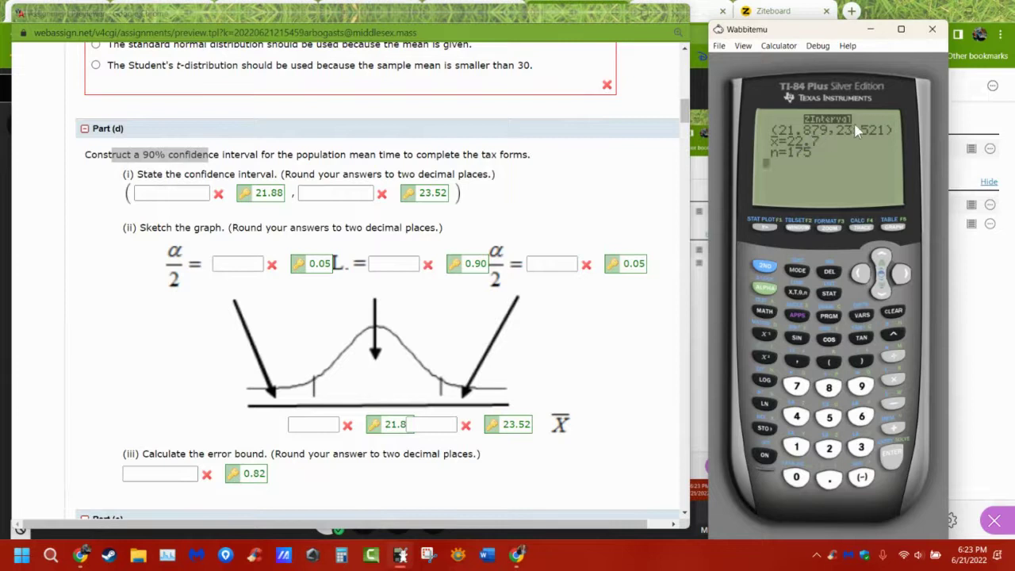
Step: Examine the part (d) answer fields for the lower and upper interval limits, in the stated interval and beneath the graph
left_click(146, 195)
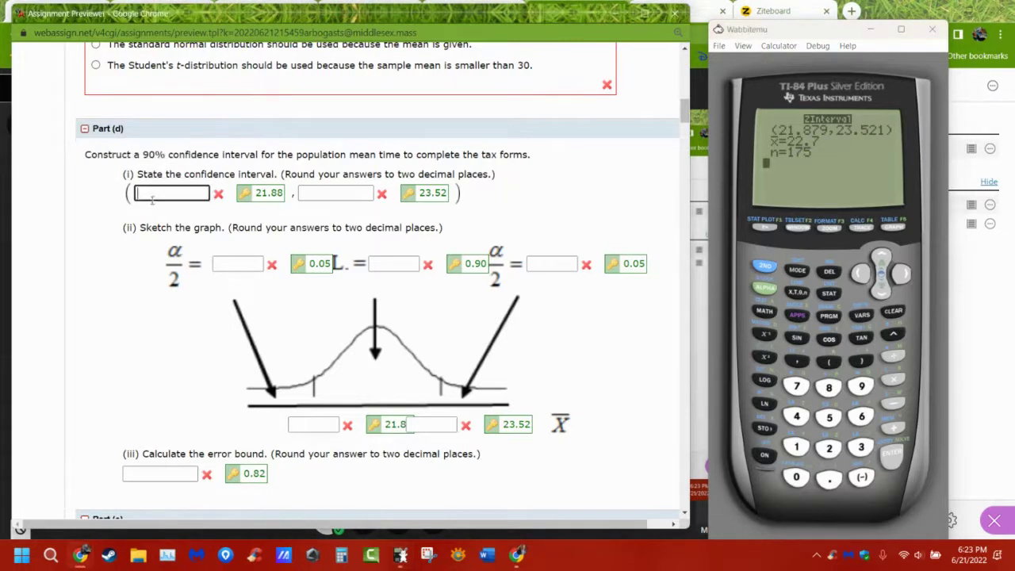
left_click(323, 190)
left_click(317, 427)
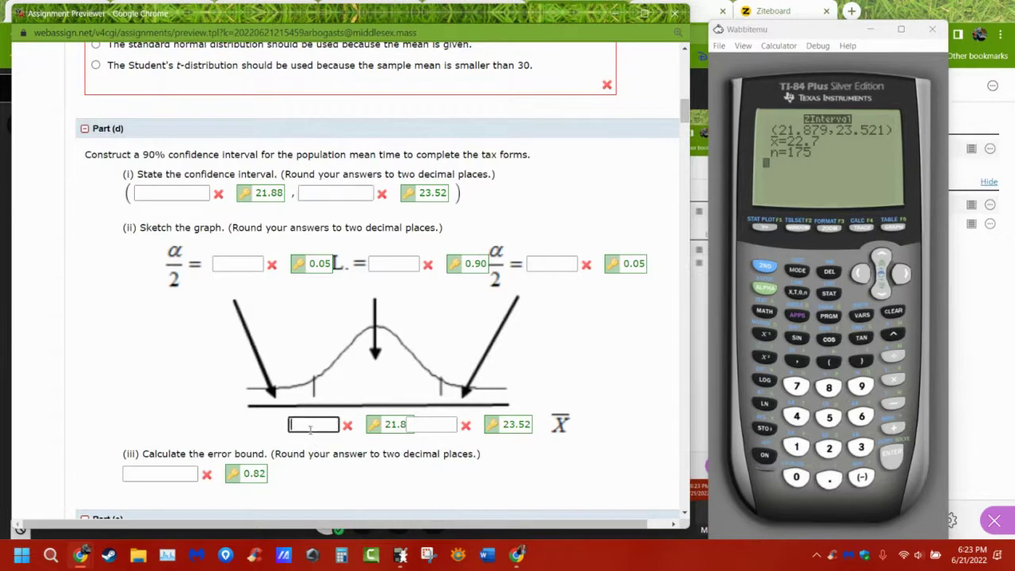
left_click(432, 424)
key("shift+Tab")
key("Tab")
left_click(330, 448)
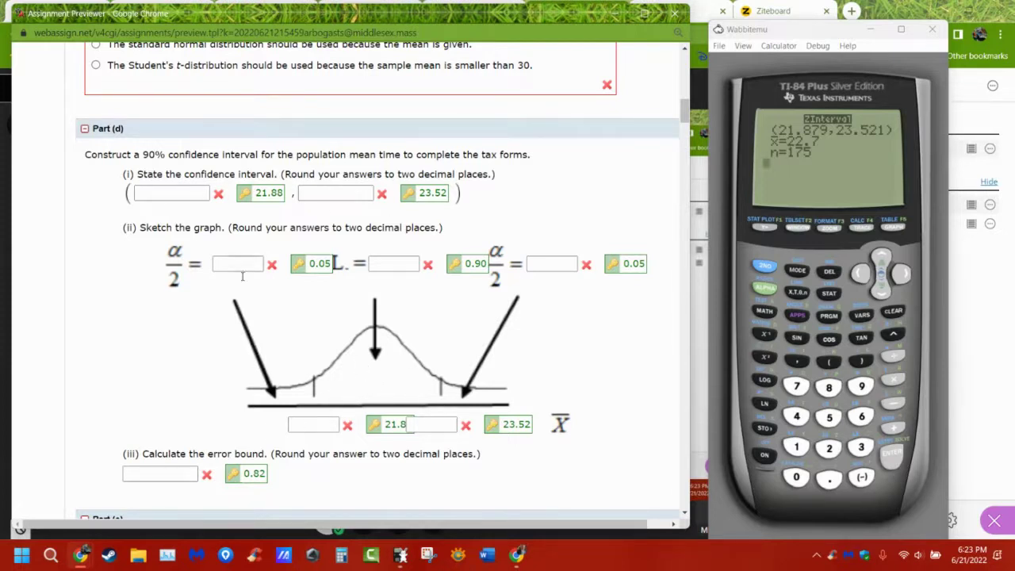
Step: Match the C.L. and both α/2 fields of the graph to the confidence level by highlighting the 90% wording in part (d)
left_click(400, 262)
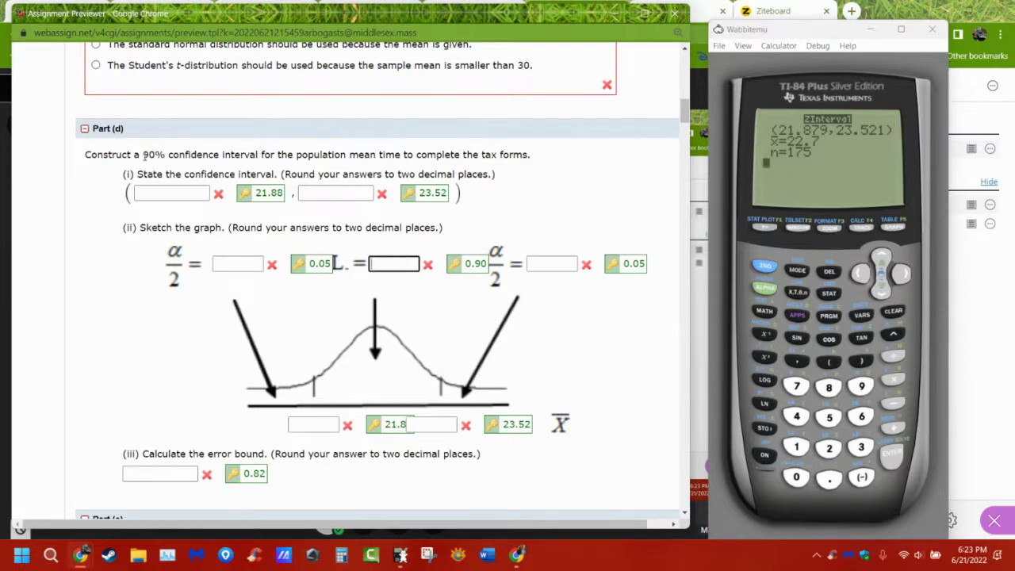
left_click_drag(143, 155, 252, 154)
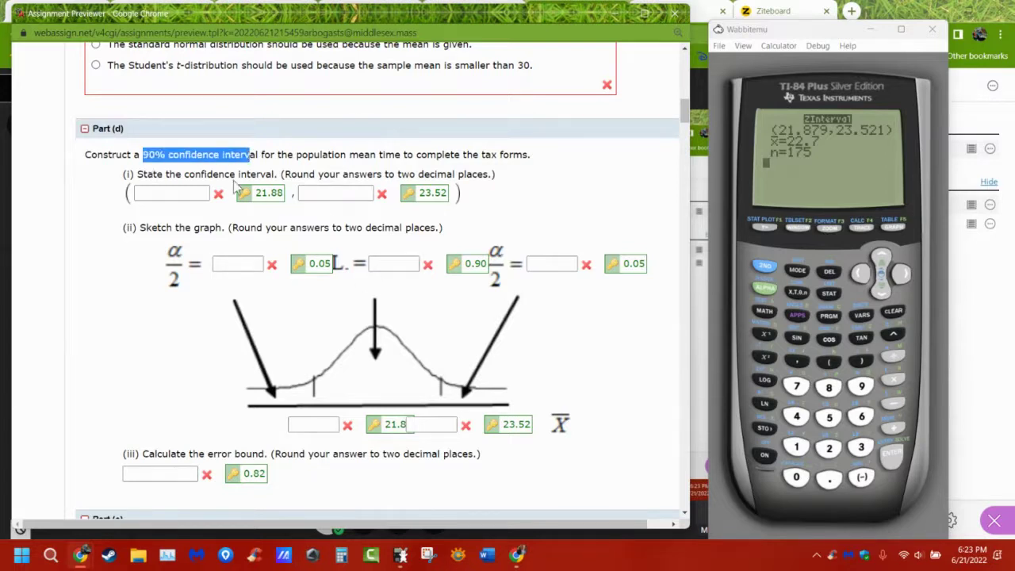
left_click(402, 267)
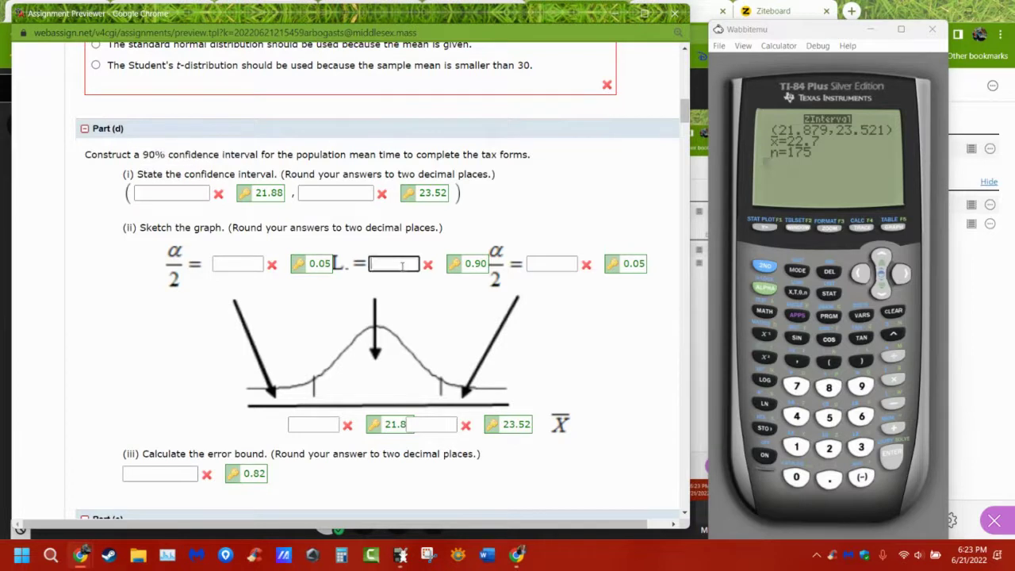
left_click(236, 264)
left_click(550, 265)
left_click(226, 270)
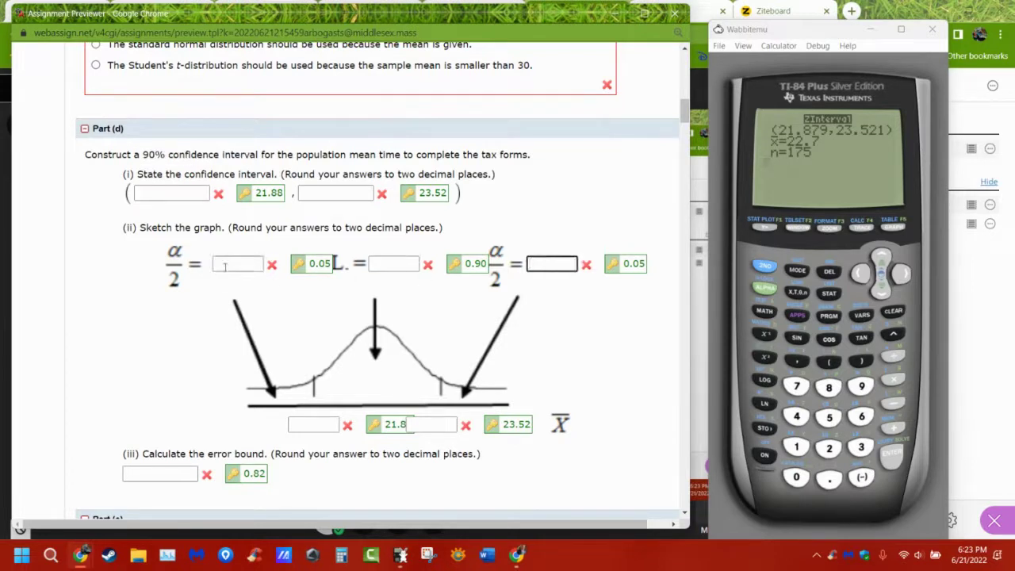
left_click(527, 269)
left_click_drag(121, 155, 180, 154)
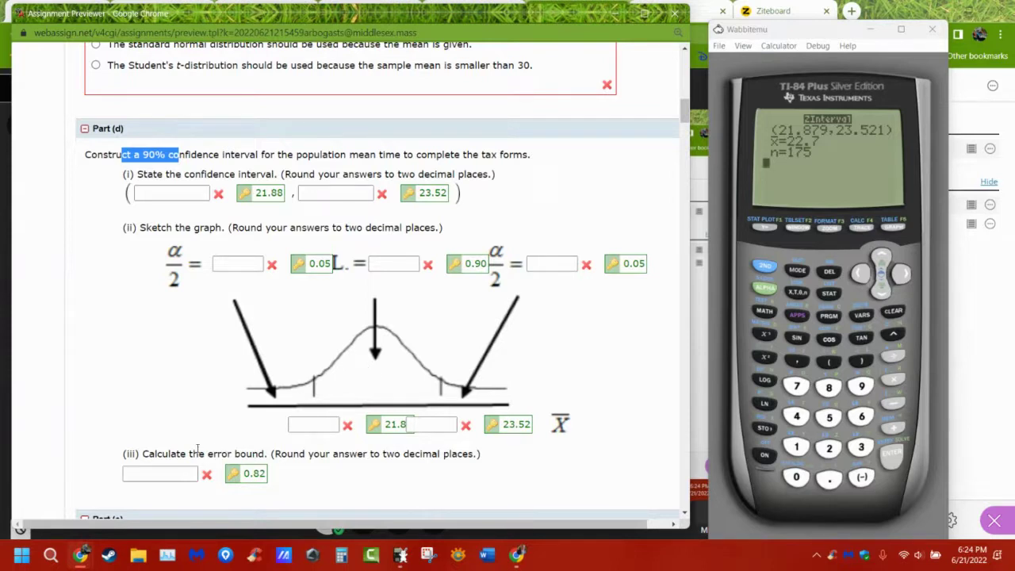
Step: Highlight the error bound question in part (d) and calculate half the interval width, 23.52-21.88 divided by 2
left_click(185, 456)
left_click_drag(187, 456, 274, 456)
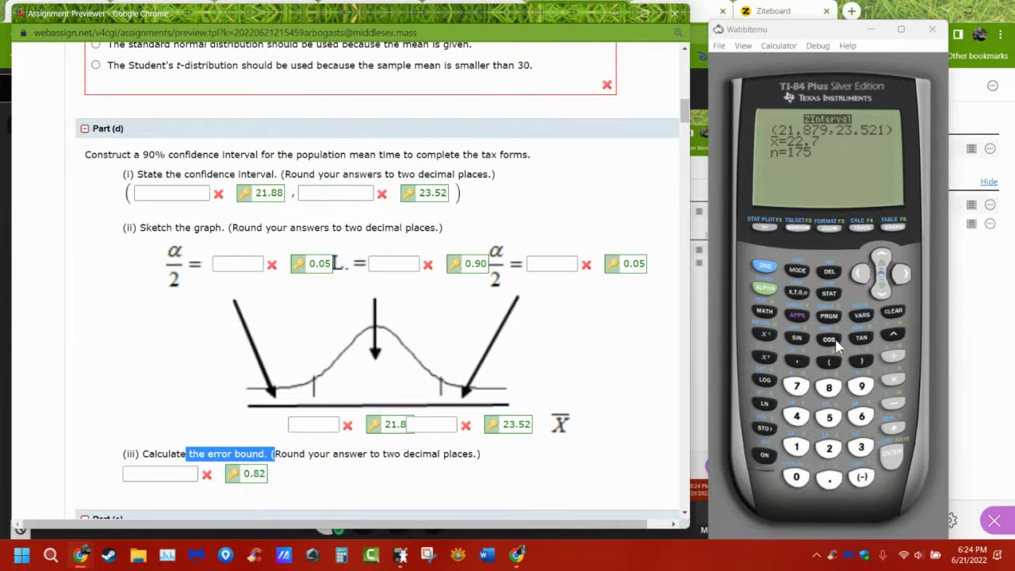
left_click(876, 174)
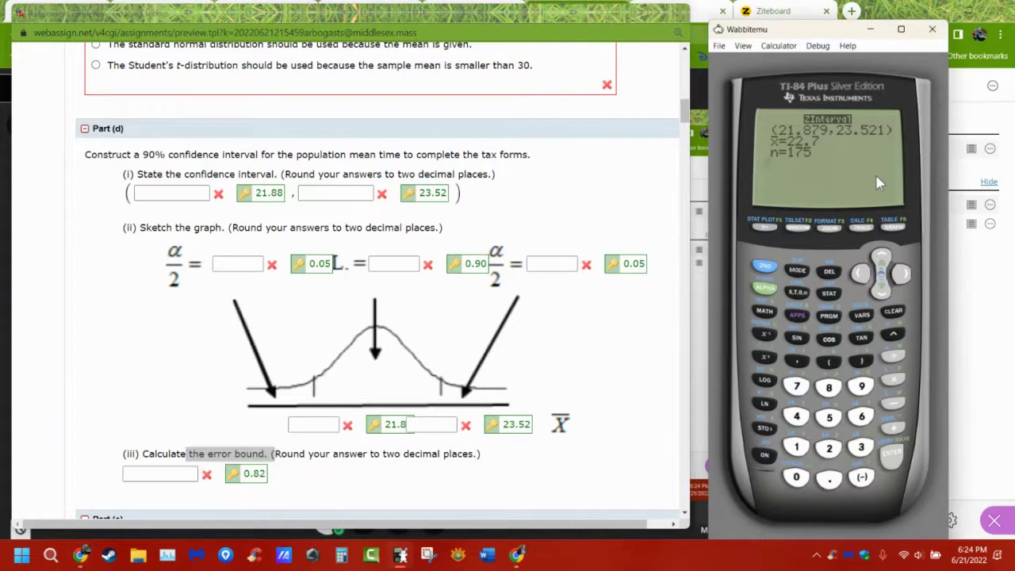
type("23.52")
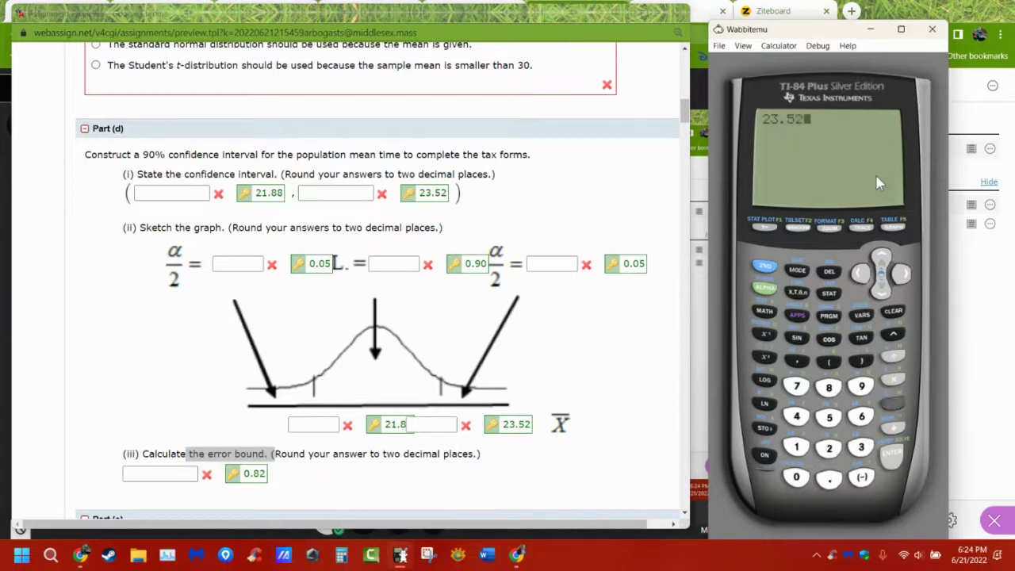
type("-21.88")
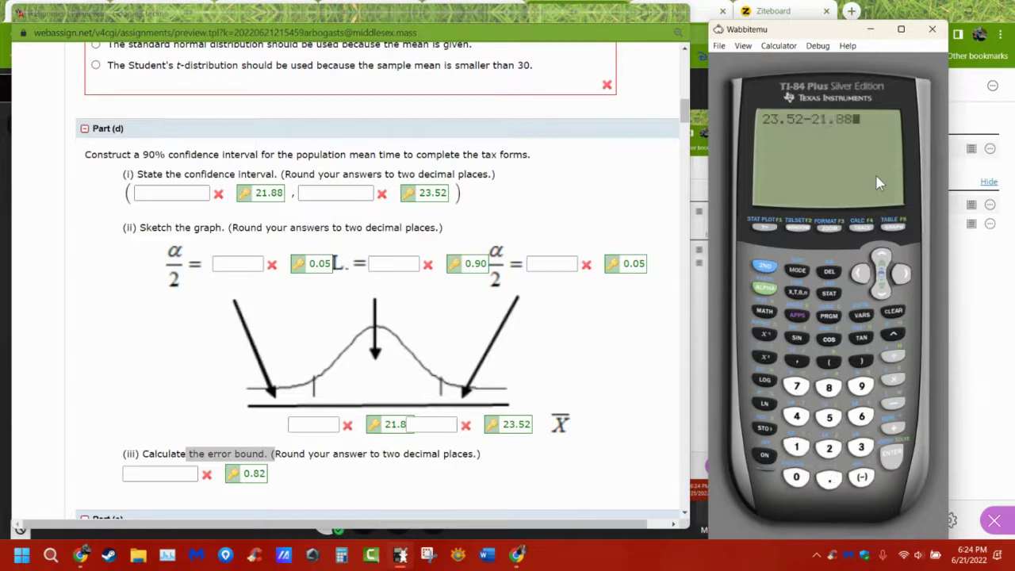
key("Return")
type("/2")
key("Return")
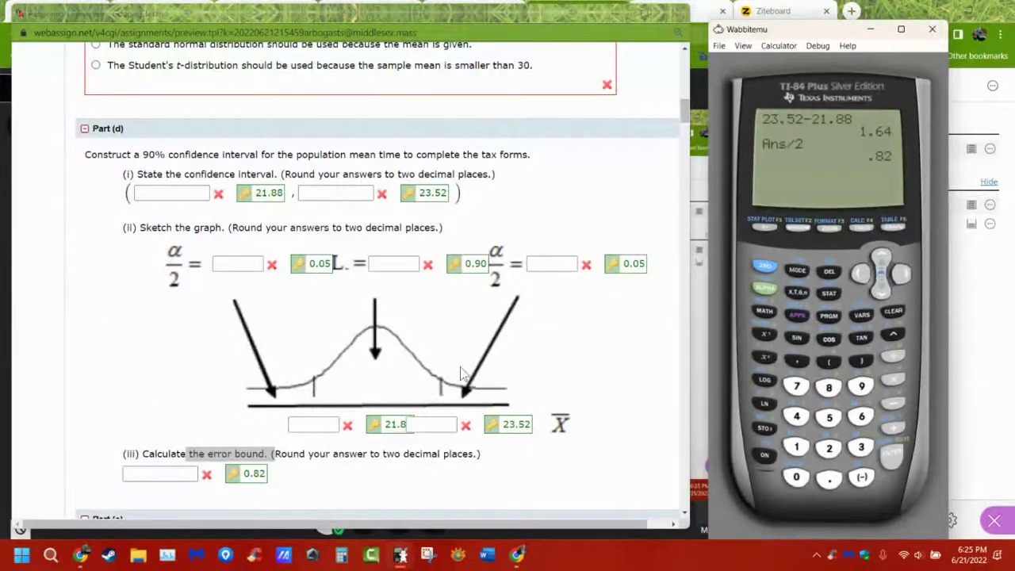
Step: Look up the sample mean in part (a) and try to compute the lower limit as 2.7-.82 on the calculator
scroll(483, 353, "up", 4)
scroll(516, 323, "down", 2)
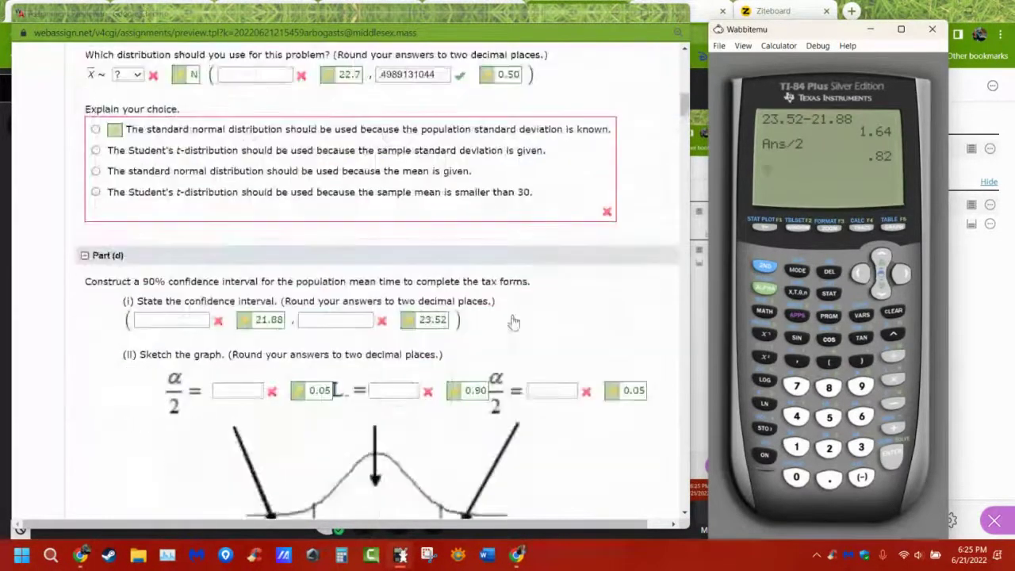
scroll(514, 321, "down", 1)
scroll(515, 321, "up", 10)
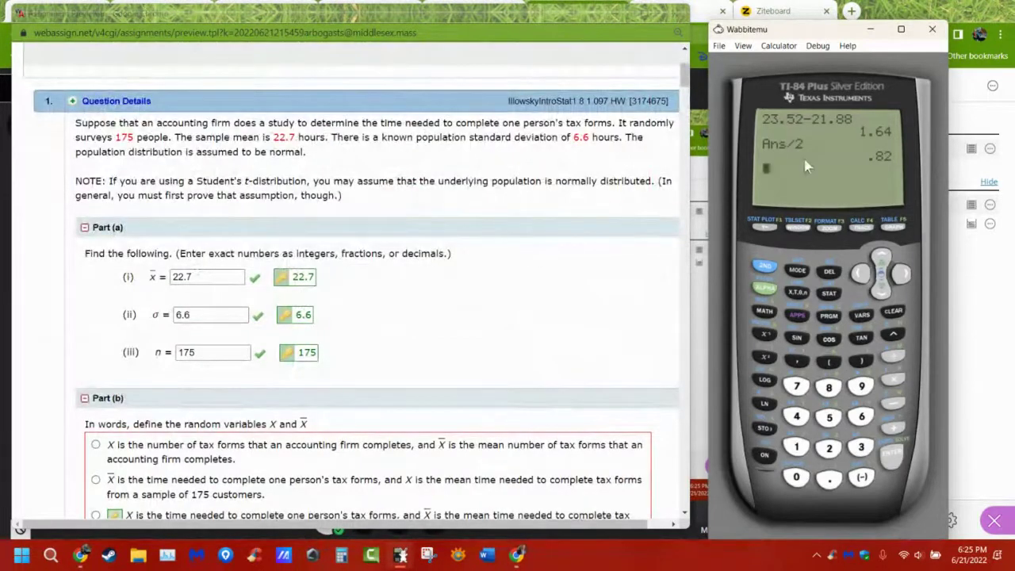
type("2.")
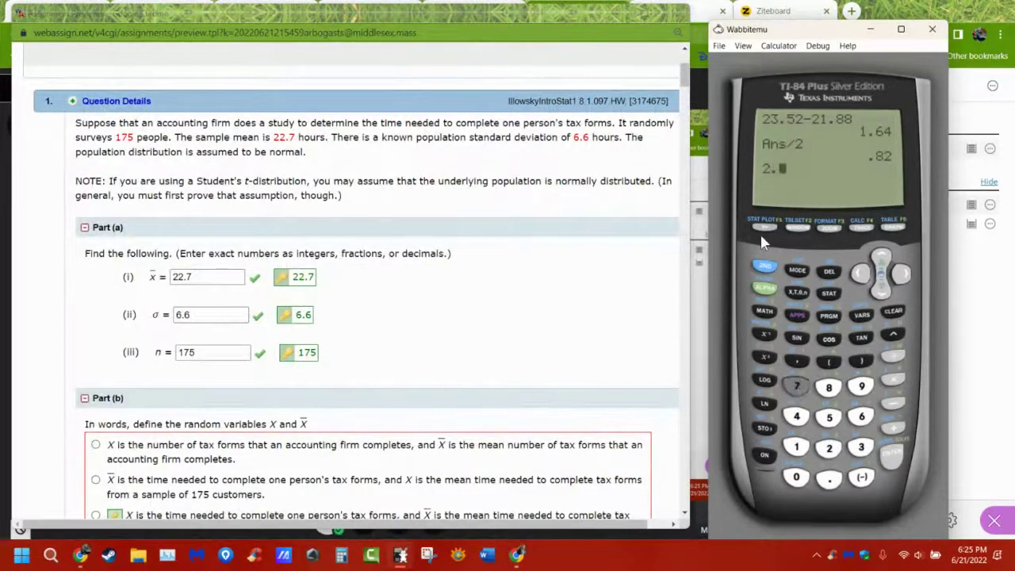
type("7-")
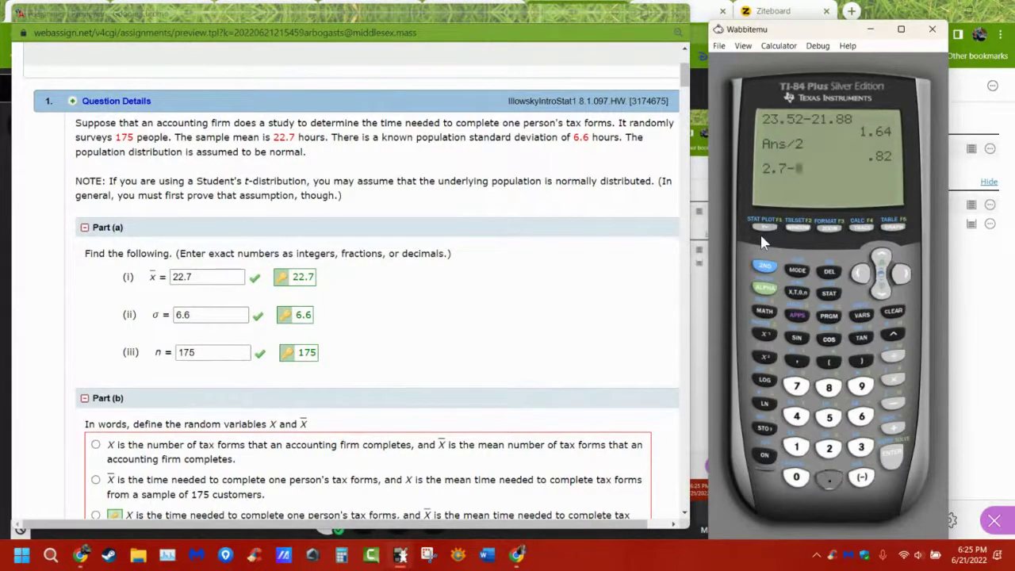
type(".82")
key("Return")
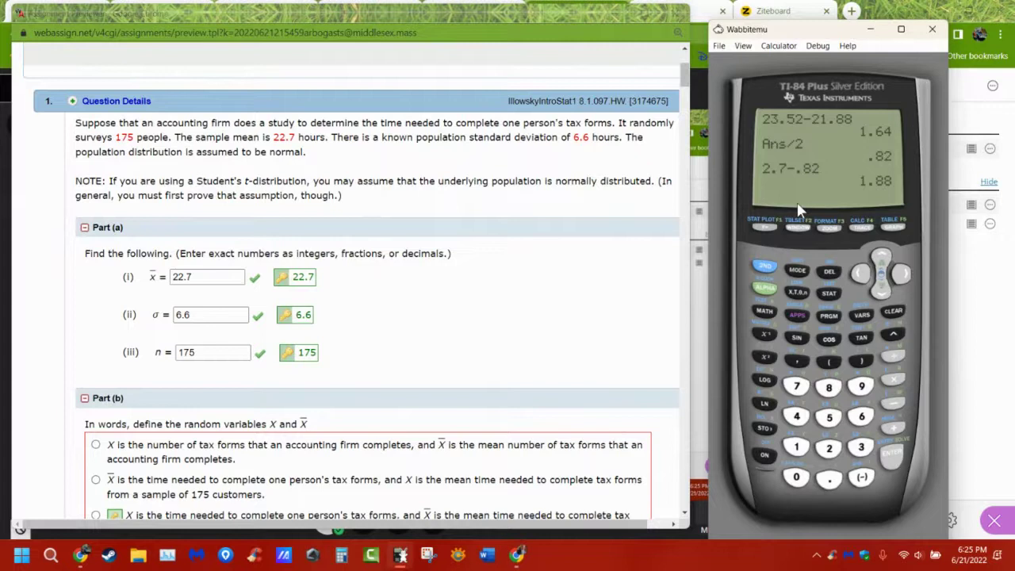
Step: Check both interval limits on the calculator by computing 22.7-.82 and 22.7+.82
type("2")
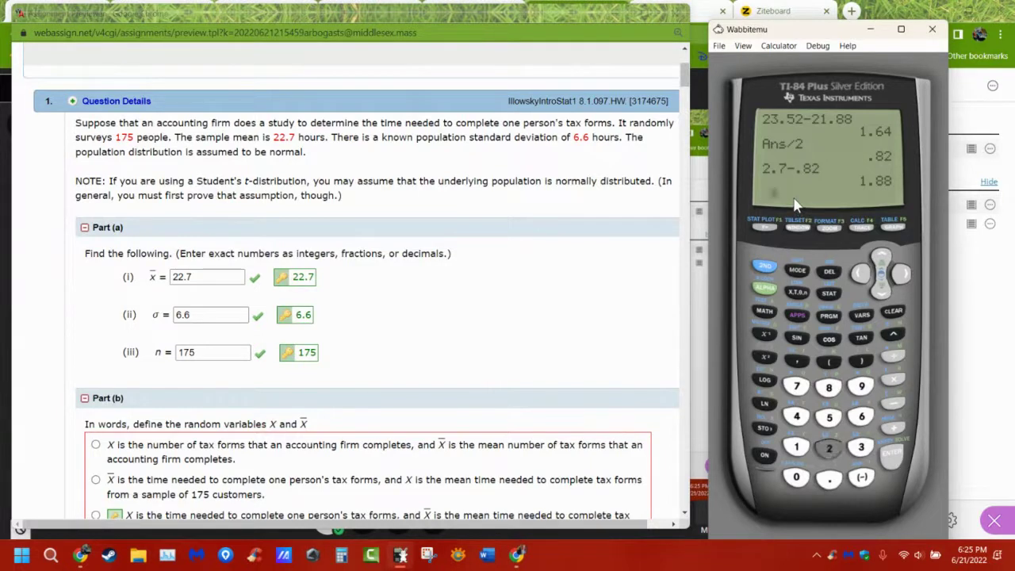
type("2.7*")
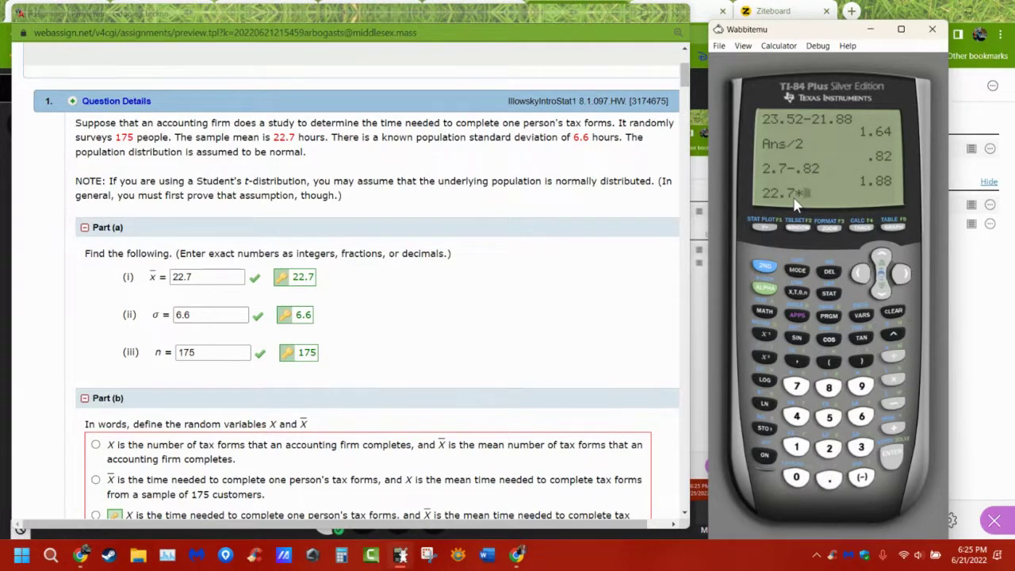
key("Left")
type("-.82")
key("Return")
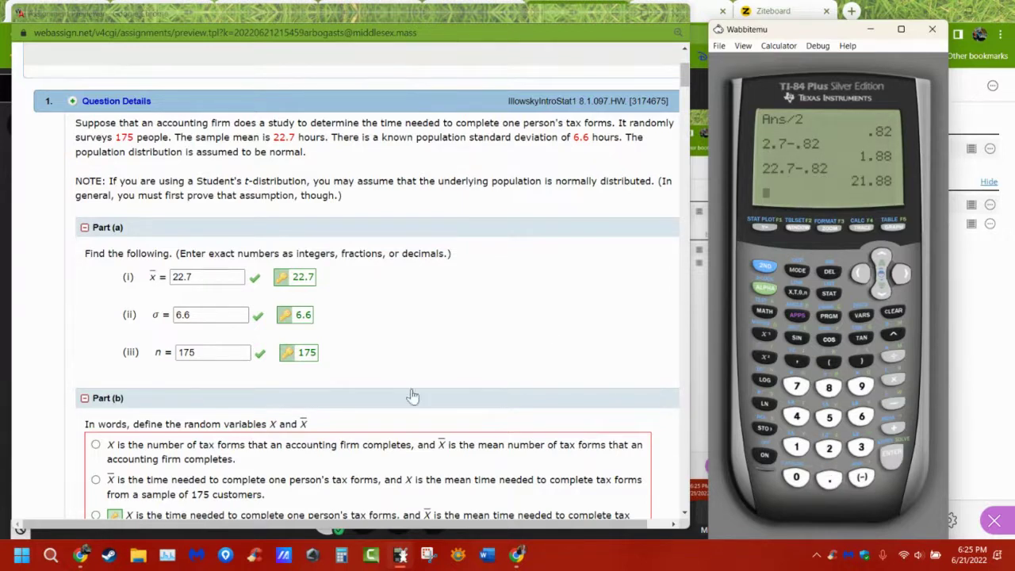
scroll(413, 397, "down", 10)
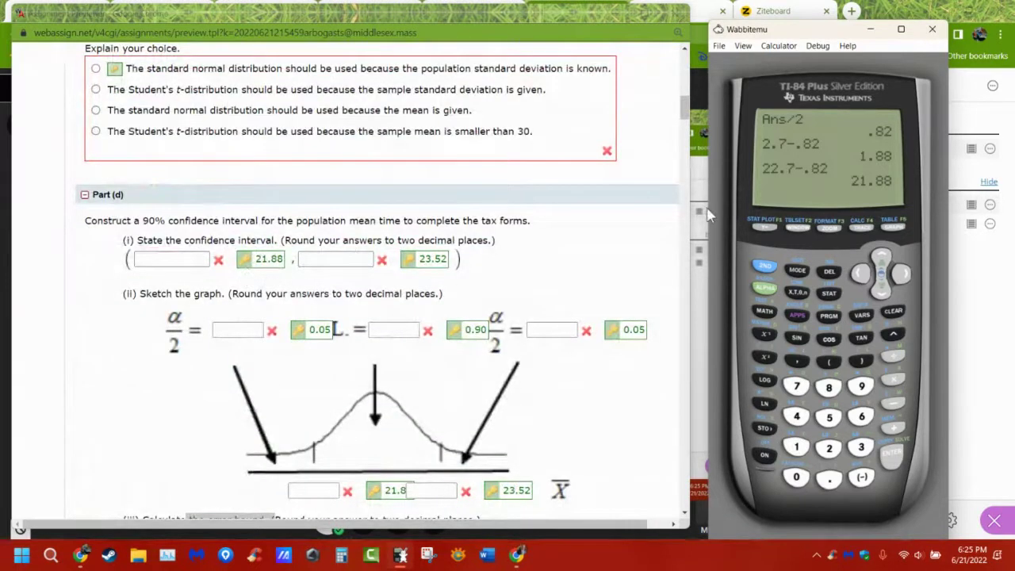
type("22.7+.82")
key("Return")
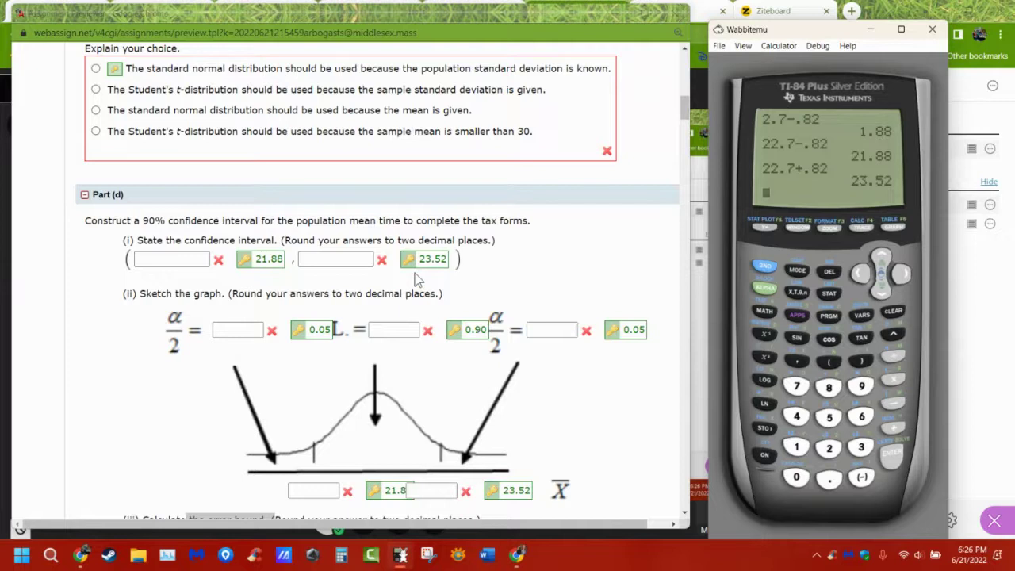
Step: Collapse parts (a), (b) and (c) of question 1 and highlight the sample mean 22.7 in the problem statement
scroll(555, 353, "up", 4)
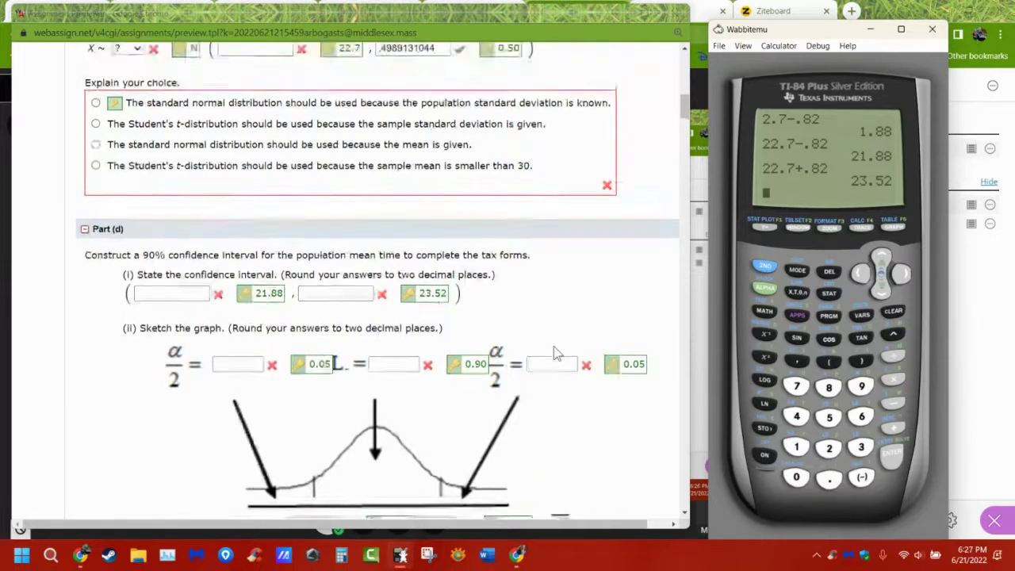
scroll(484, 258, "up", 5)
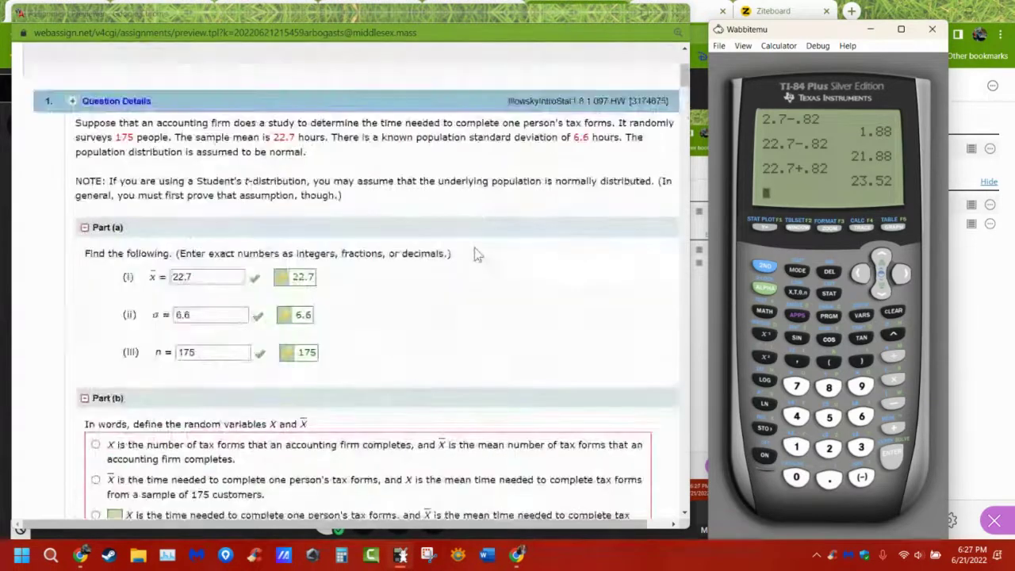
left_click(86, 228)
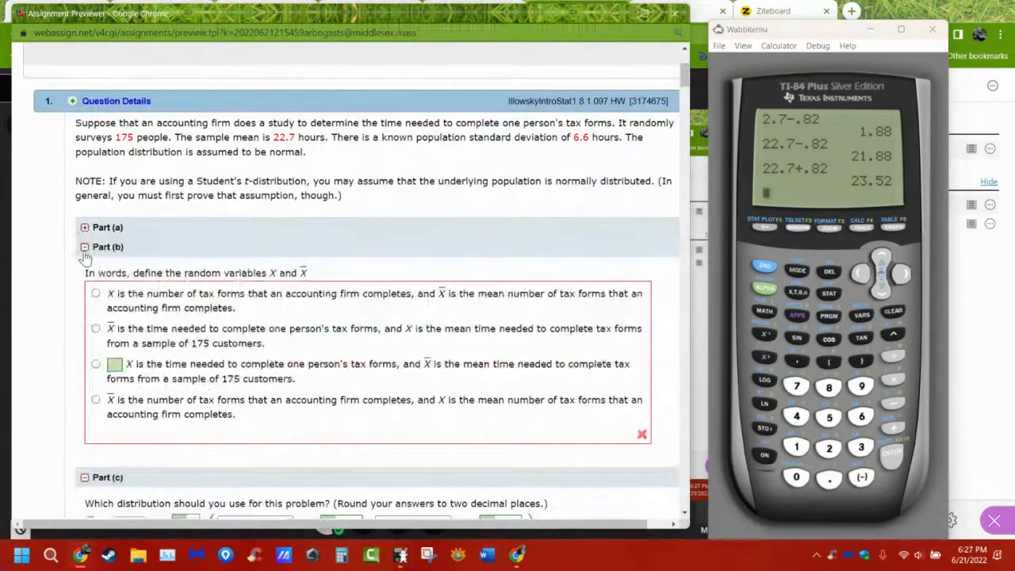
left_click(85, 249)
left_click(85, 266)
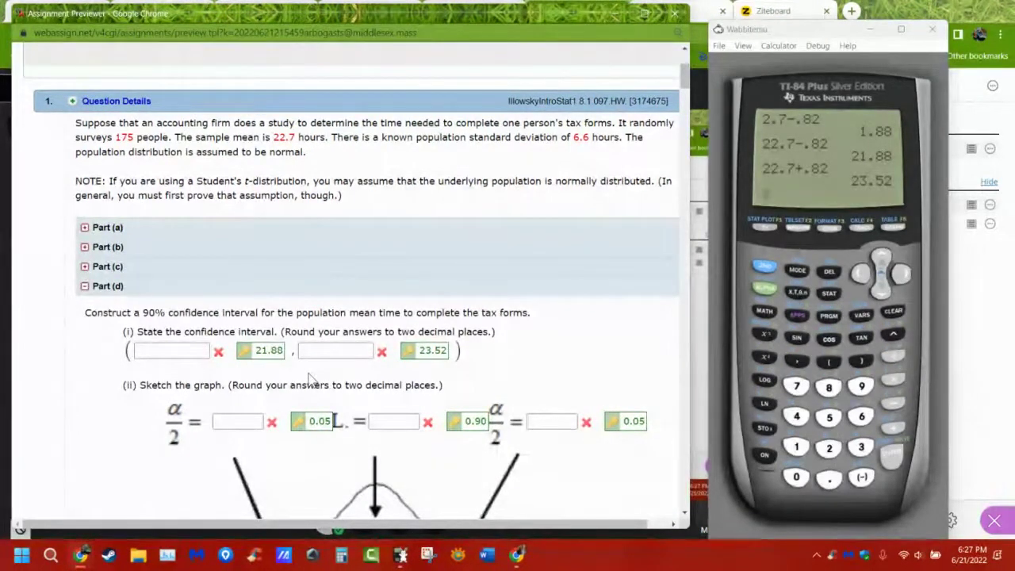
double_click(292, 137)
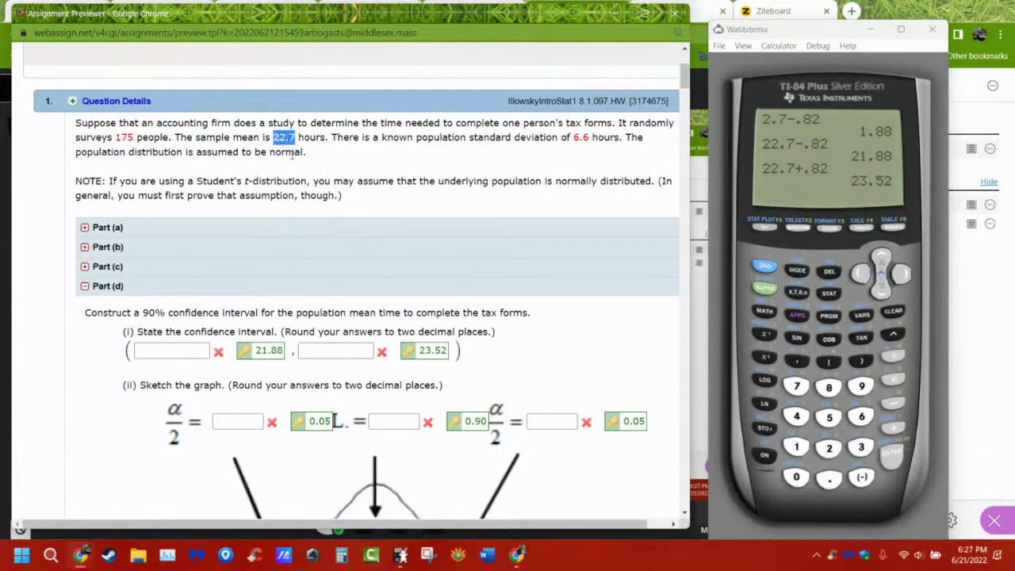
left_click(304, 164)
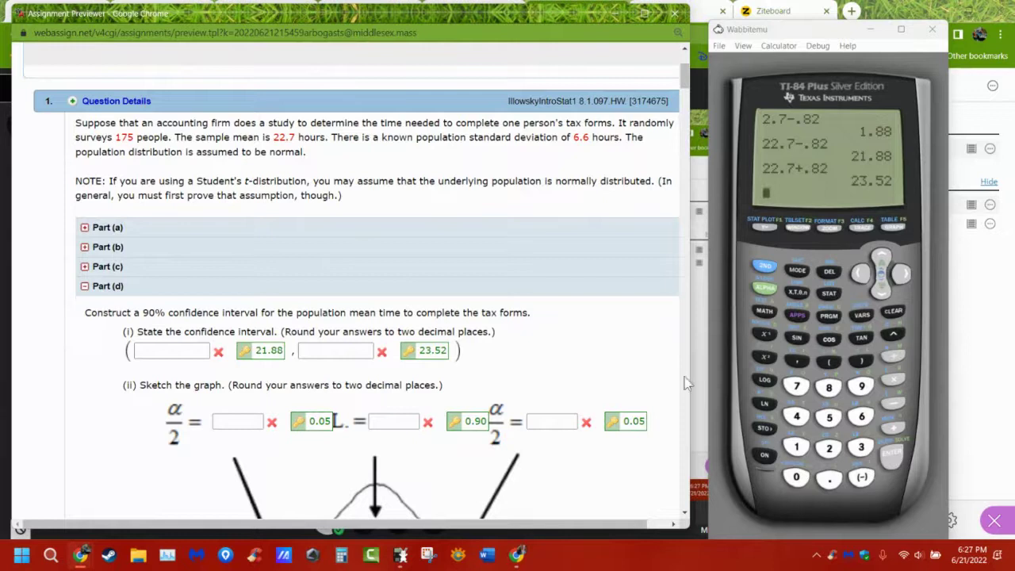
Step: Read the part (e) question and highlight its wording about increasing the level of confidence while keeping the error bound the same
scroll(591, 381, "down", 5)
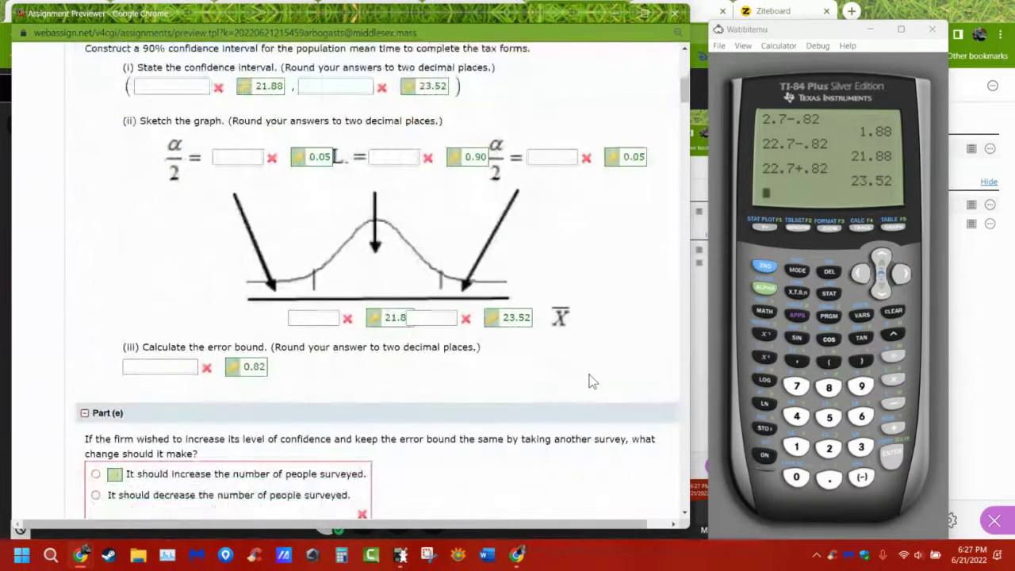
scroll(590, 381, "down", 1)
scroll(559, 394, "down", 1)
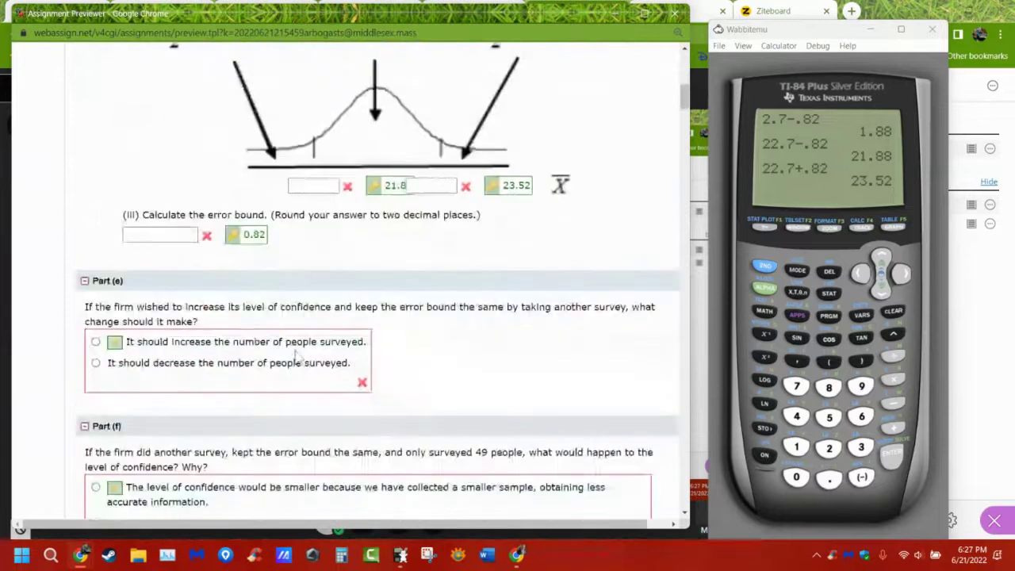
left_click_drag(253, 308, 198, 308)
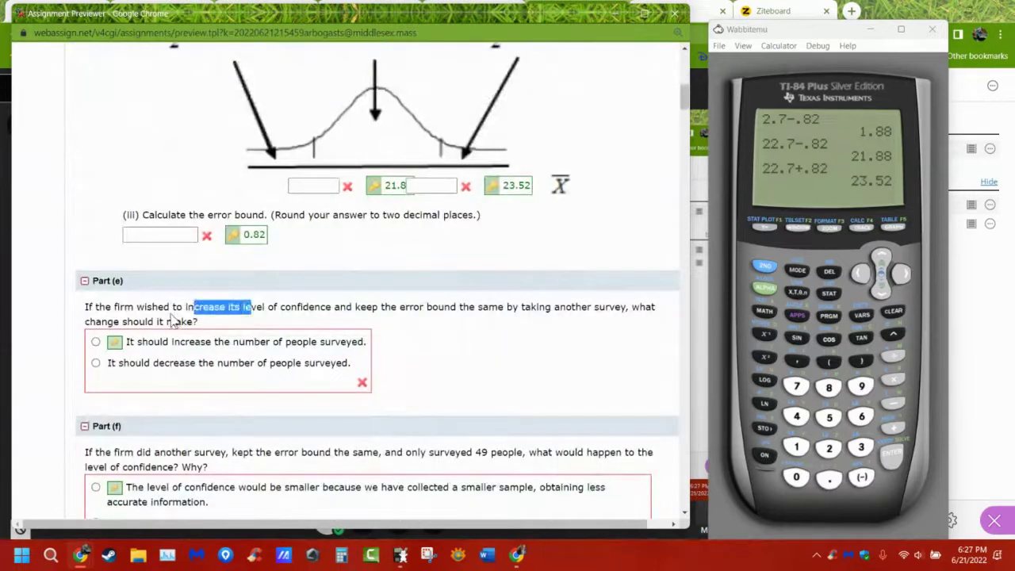
left_click(182, 307)
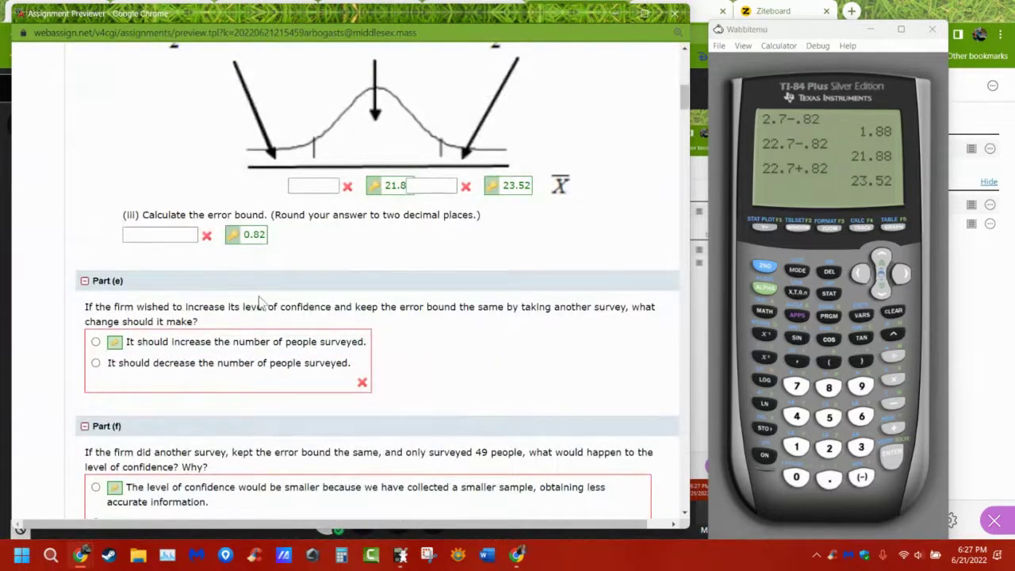
left_click_drag(226, 307, 308, 318)
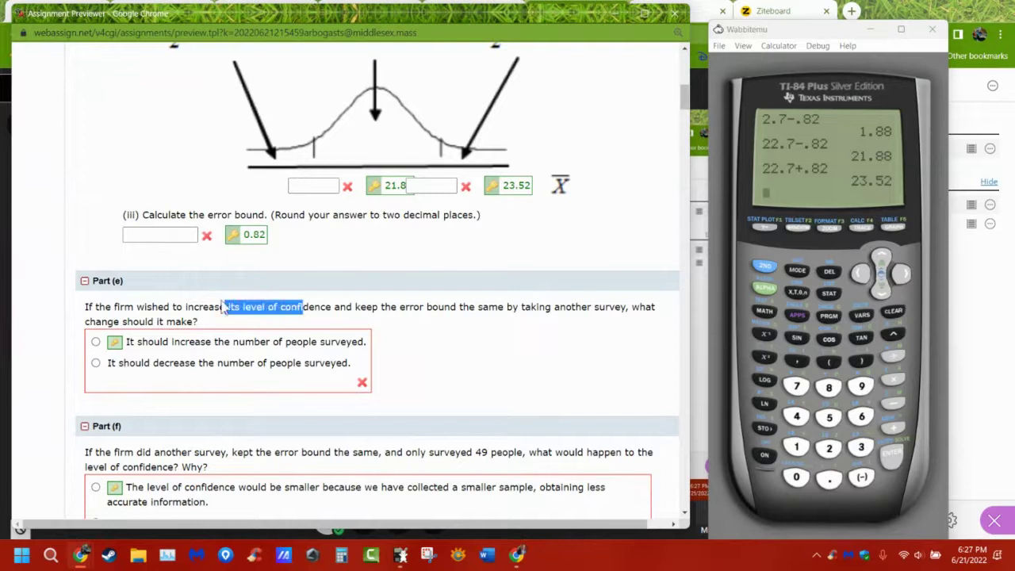
left_click_drag(181, 321, 265, 308)
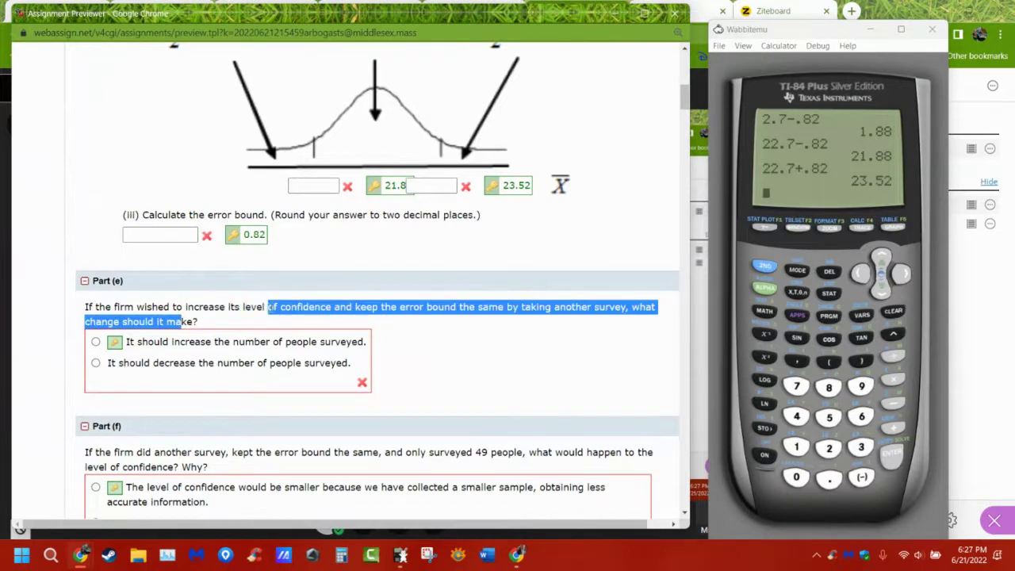
Step: Highlight the 90% confidence level and 0.82 error bound in part (d) alongside part (e)'s wording about keeping the error bound
left_click(270, 308)
scroll(326, 306, "up", 3)
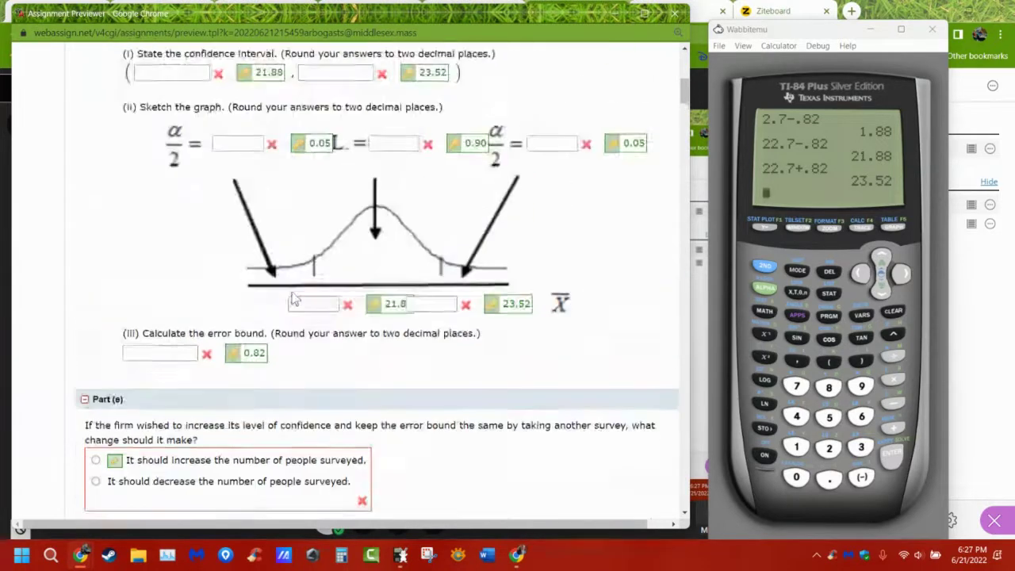
left_click_drag(133, 181, 181, 181)
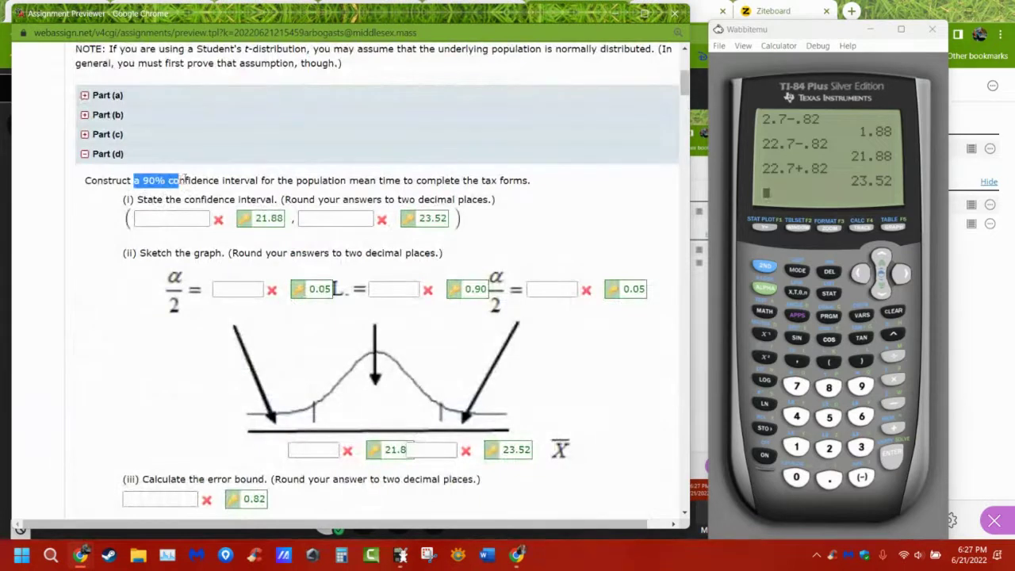
scroll(431, 352, "down", 3)
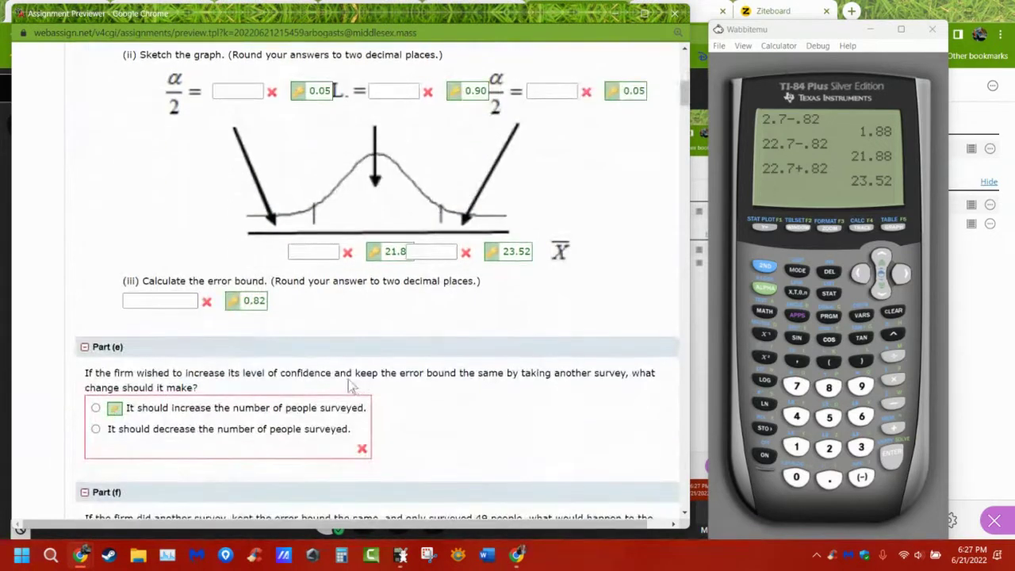
left_click_drag(339, 373, 462, 373)
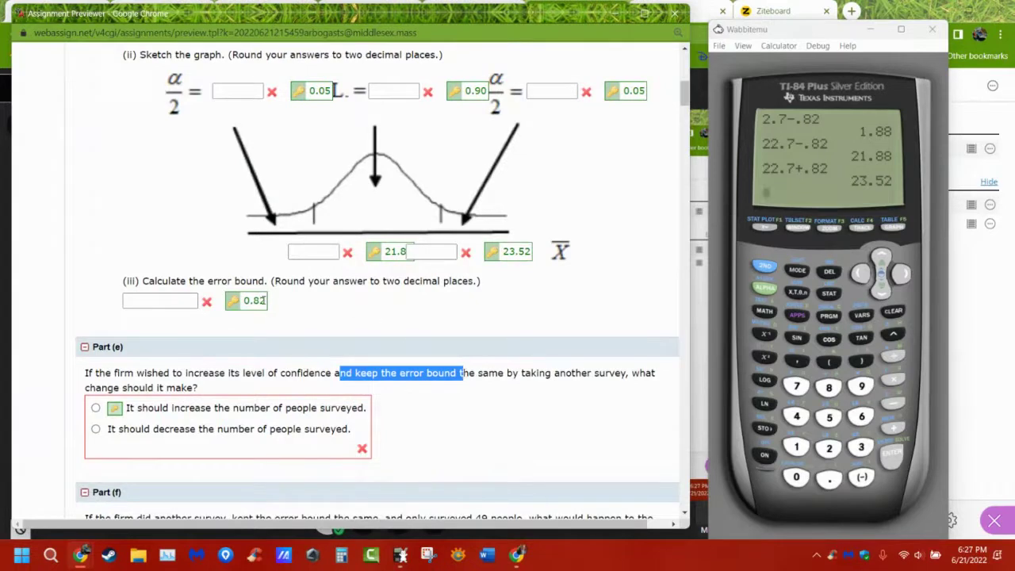
left_click_drag(263, 300, 253, 300)
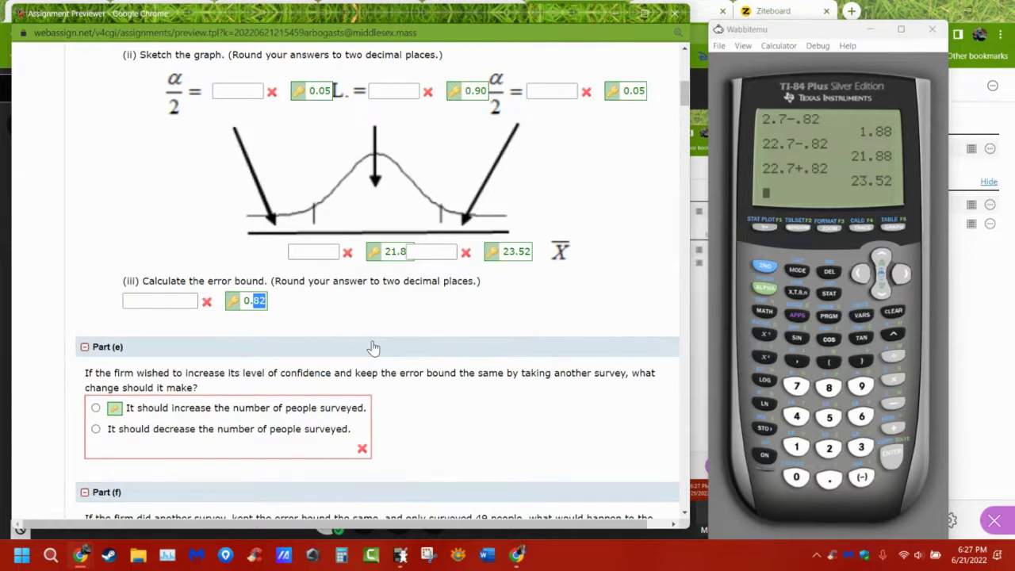
Step: Review part (d) again, highlighting its 90% confidence level and the 0.82 error bound
scroll(395, 332, "up", 6)
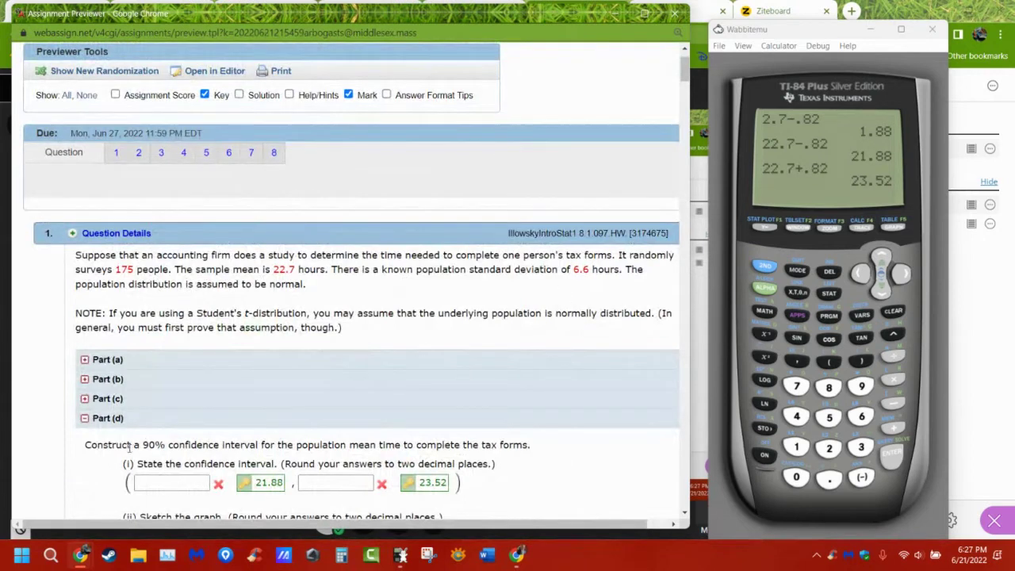
left_click_drag(128, 445, 168, 445)
scroll(257, 467, "down", 4)
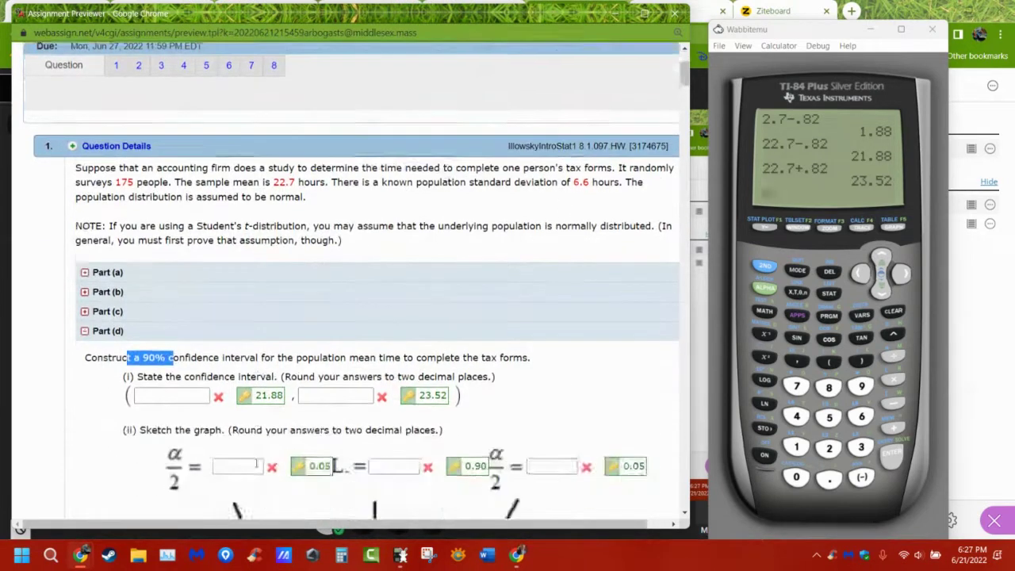
scroll(257, 468, "down", 1)
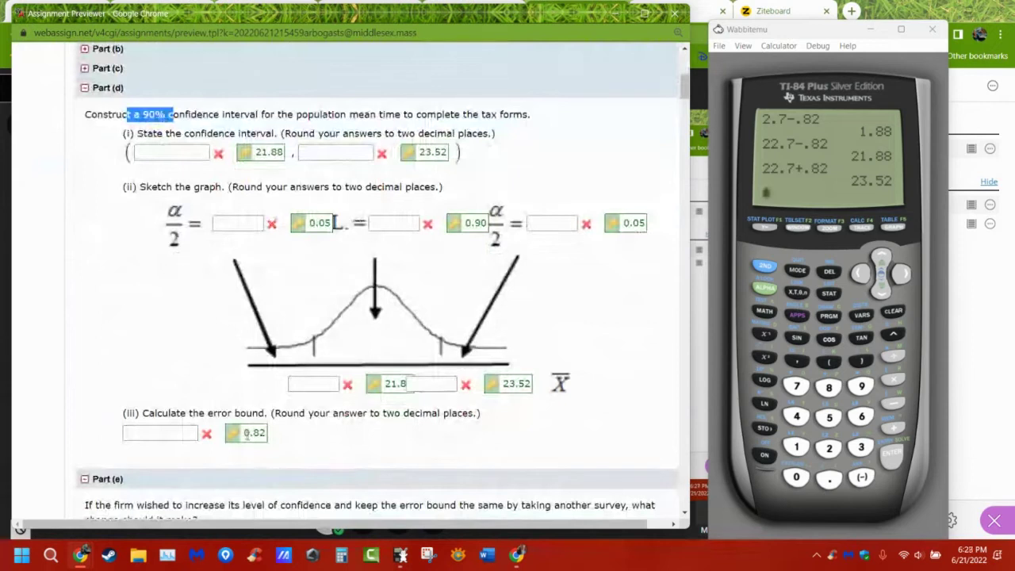
left_click(246, 433)
left_click_drag(246, 433, 266, 433)
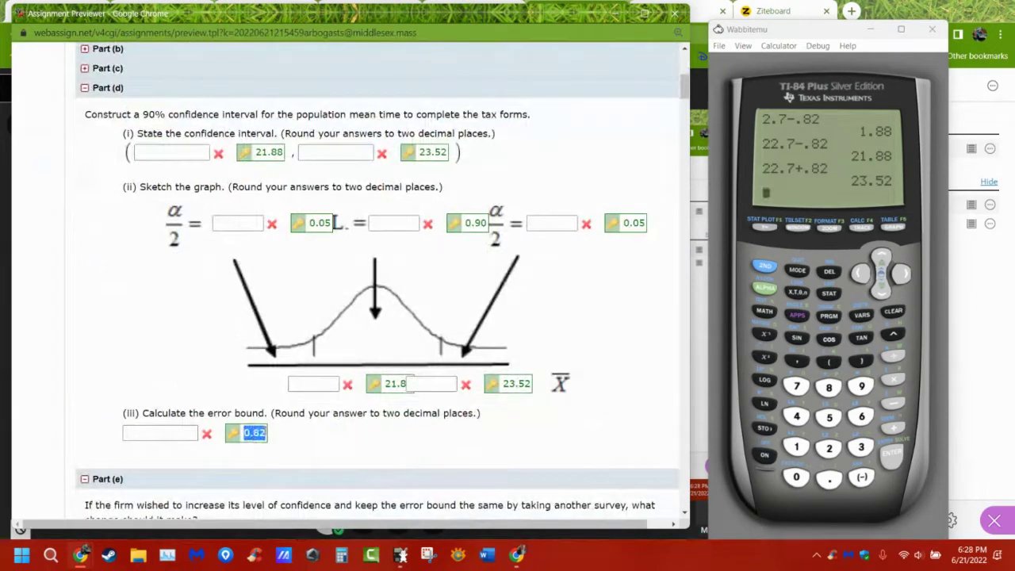
Step: Highlight the survey size of 175 people in the problem statement and the 0.82 error bound in part (d)
scroll(267, 433, "up", 5)
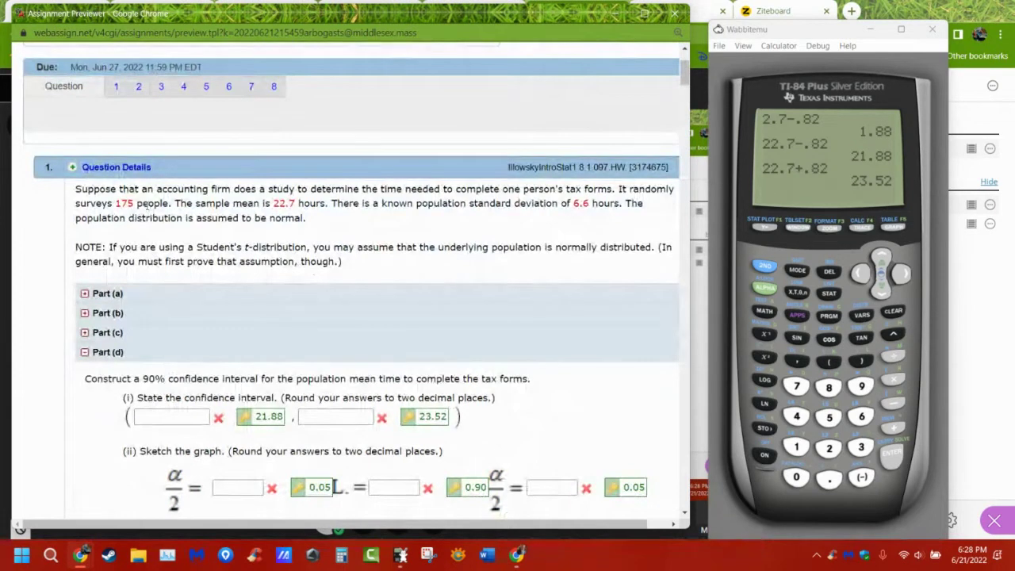
left_click_drag(147, 203, 105, 190)
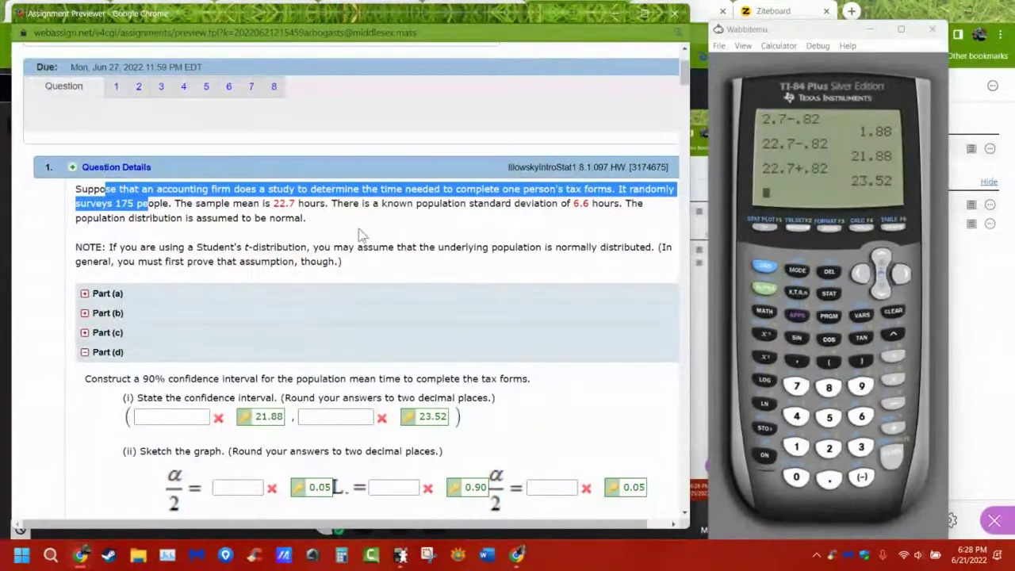
scroll(476, 210, "down", 6)
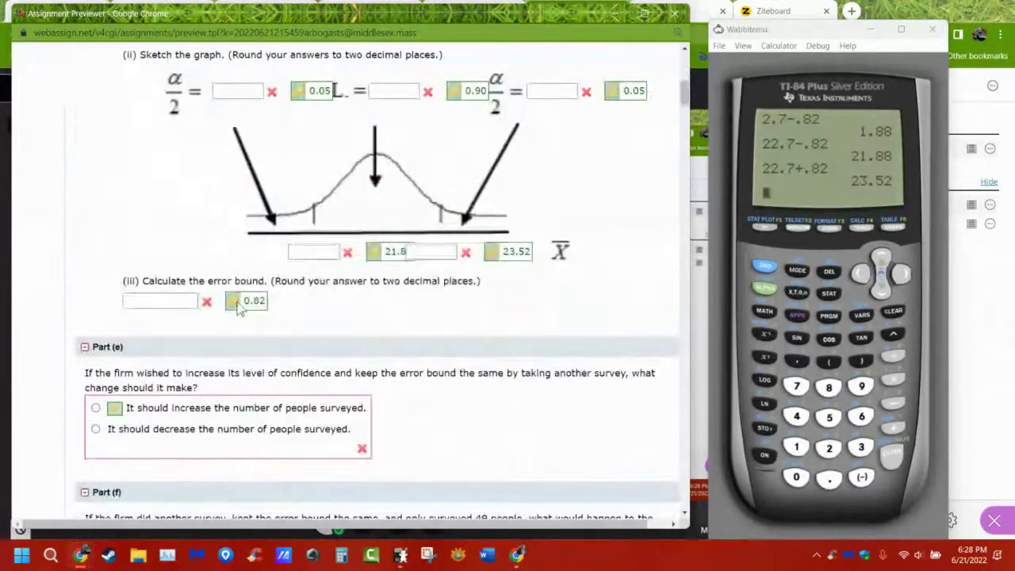
double_click(254, 301)
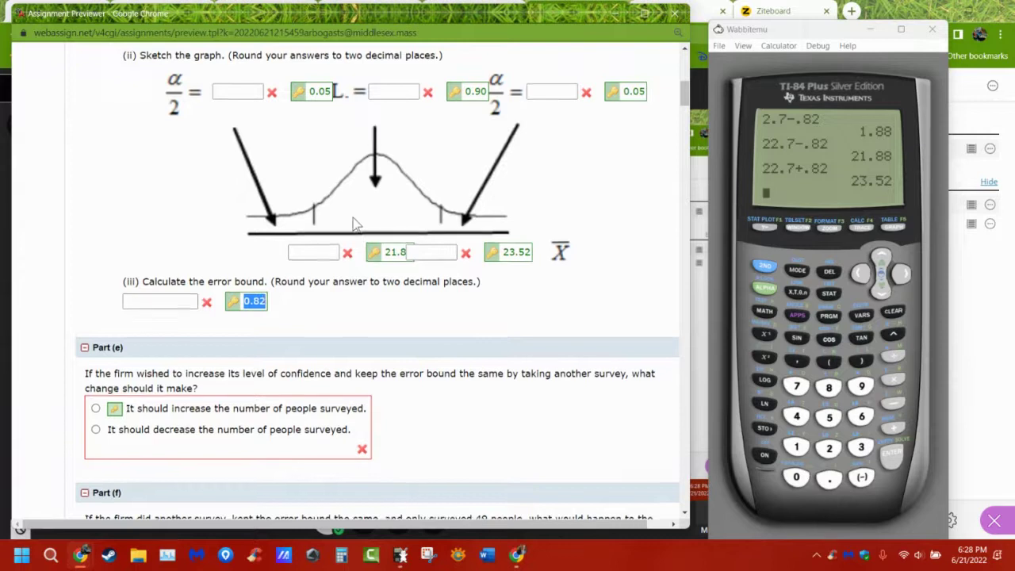
Step: Compare part (d)'s 90% confidence level with the sample size by highlighting both 90% and 175 people
scroll(352, 224, "up", 3)
left_click_drag(140, 181, 179, 181)
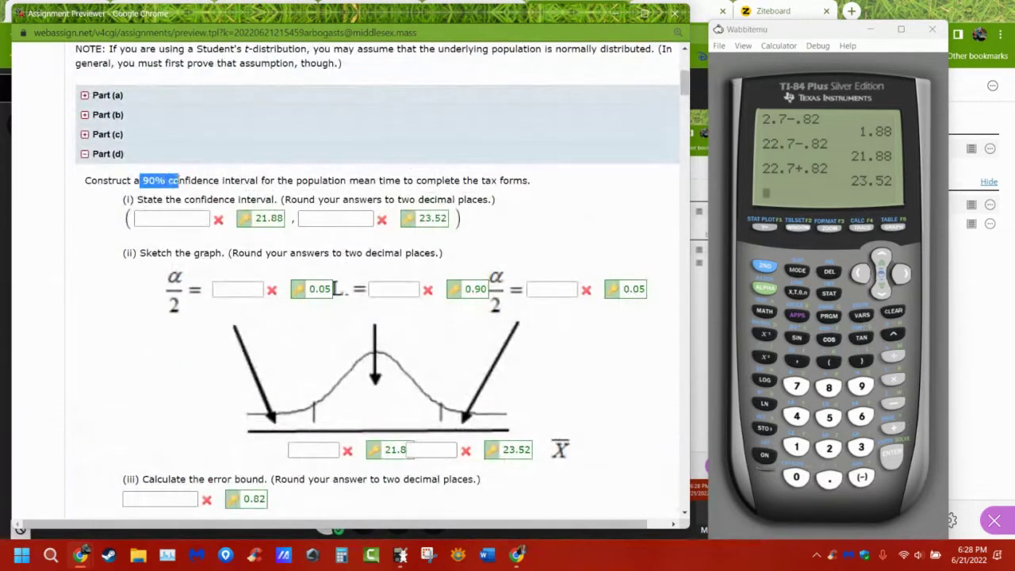
scroll(148, 97, "up", 2)
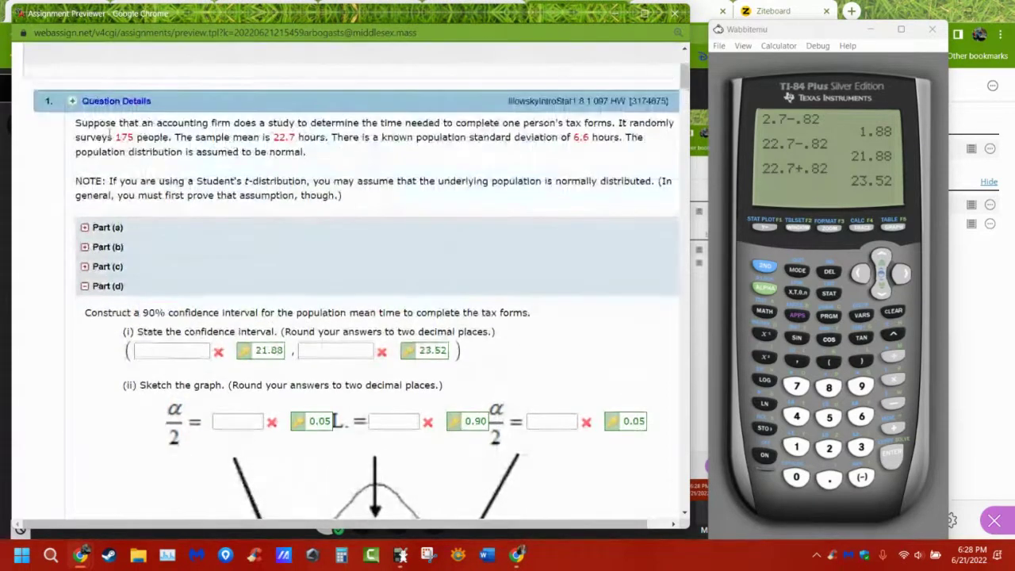
mouse_move(106, 137)
left_mouse_down()
mouse_move(152, 137)
mouse_move(108, 138)
left_mouse_up()
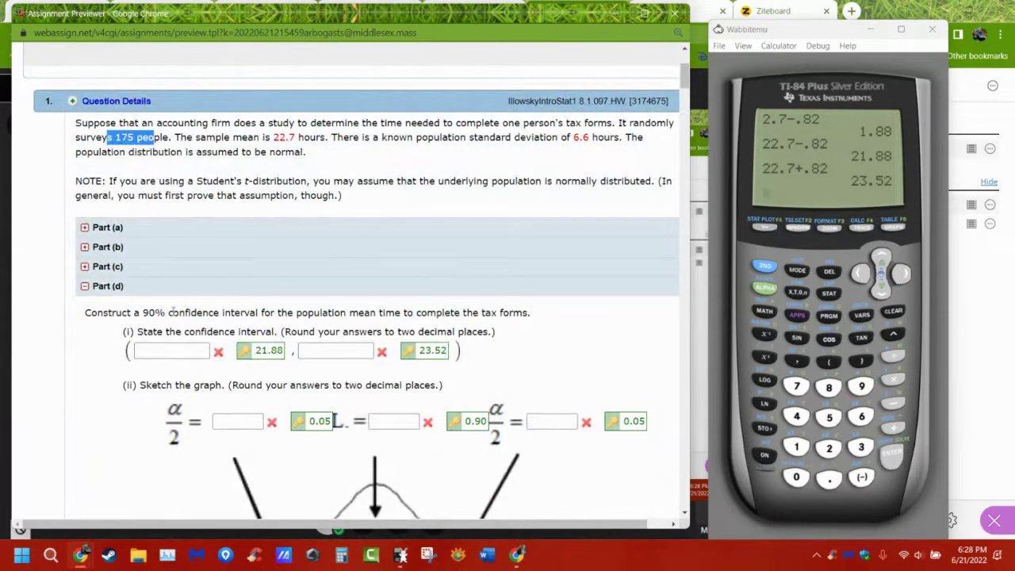
left_click_drag(173, 313, 128, 313)
scroll(182, 341, "down", 3)
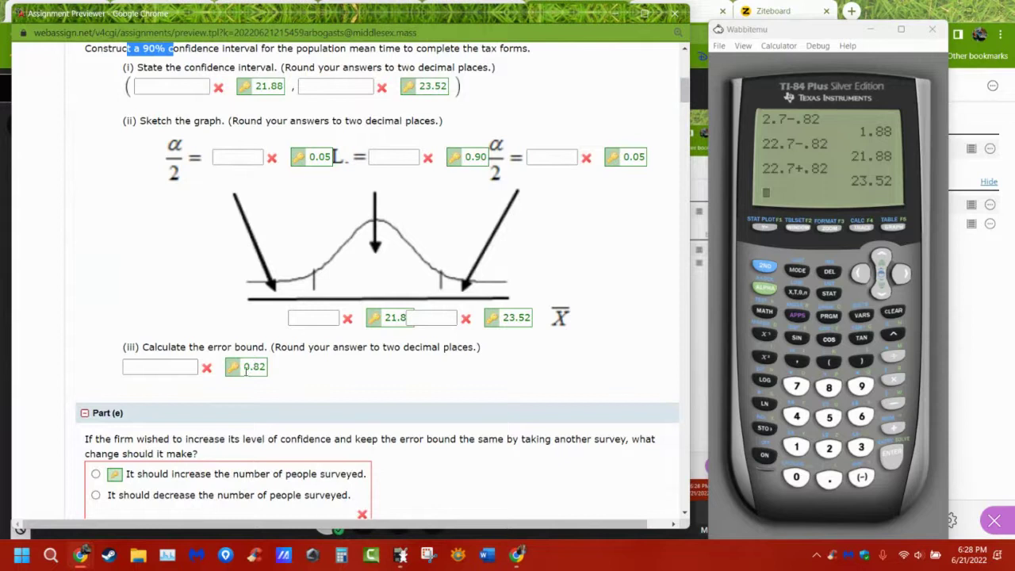
Step: Highlight "a 90% confidence" in part (d) and reread the part (e) question about what change the firm should make
scroll(223, 250, "up", 1)
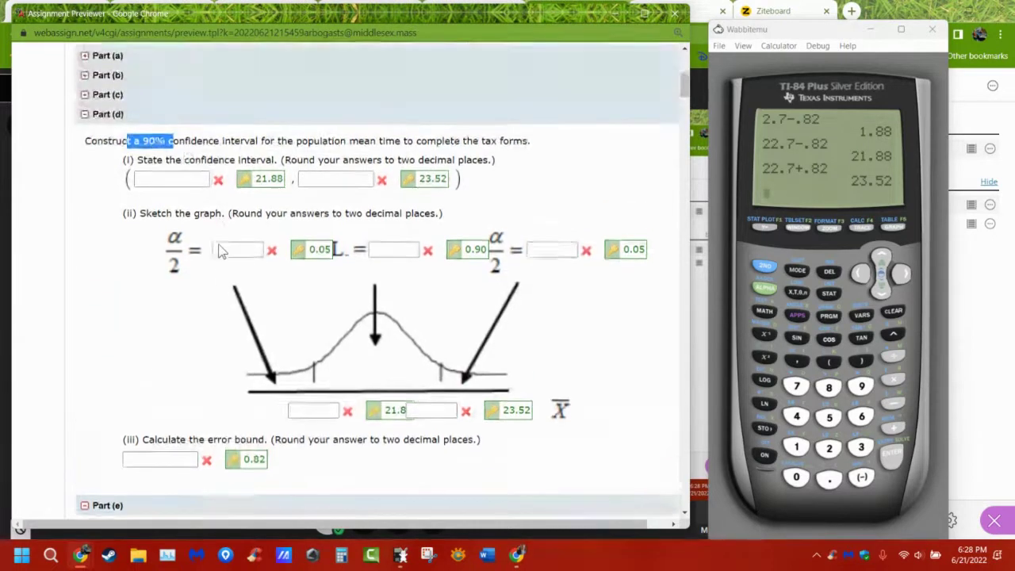
left_click_drag(220, 180, 133, 180)
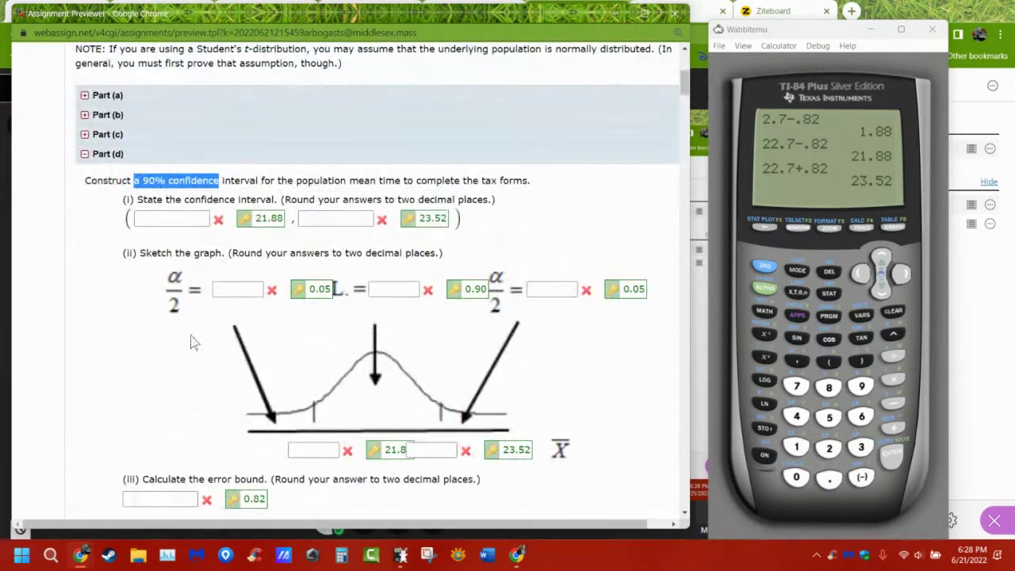
left_click(247, 498)
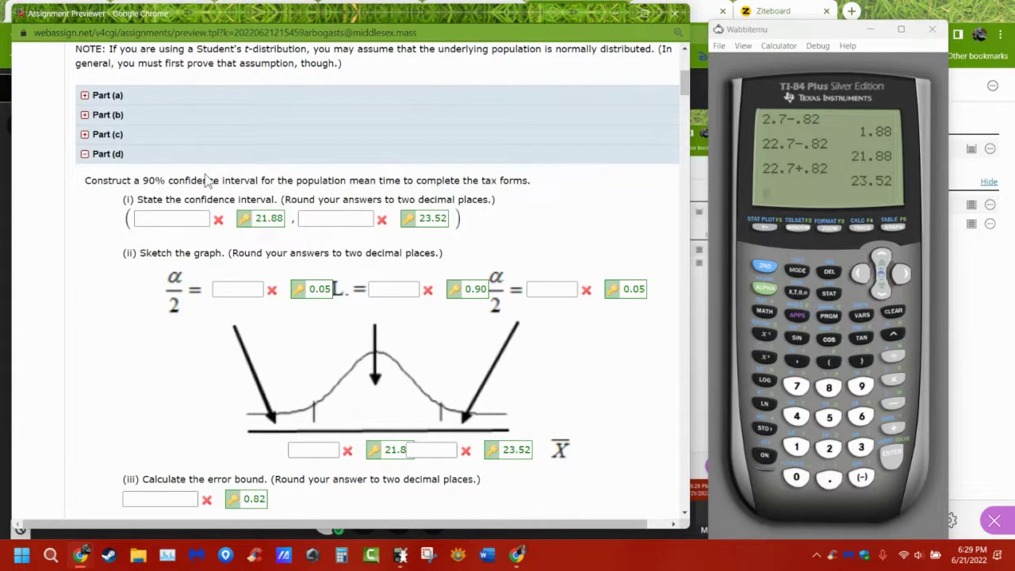
scroll(208, 190, "down", 2)
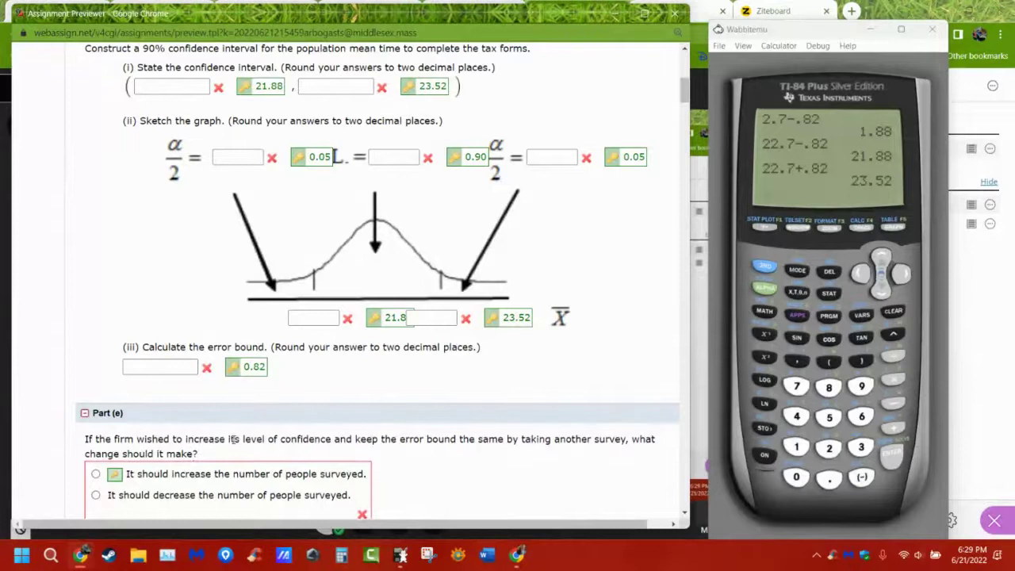
left_click_drag(232, 439, 391, 459)
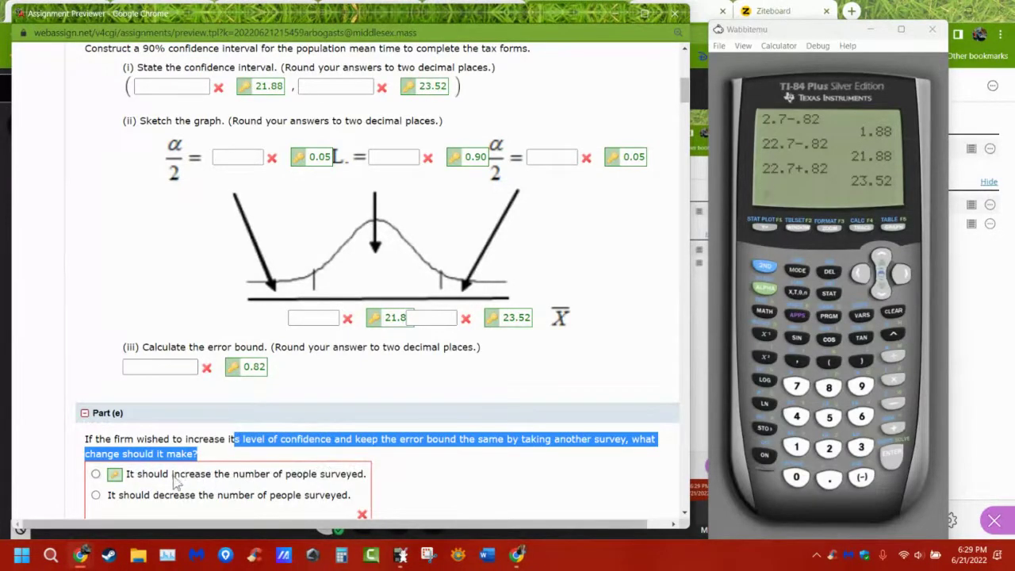
left_click(215, 452)
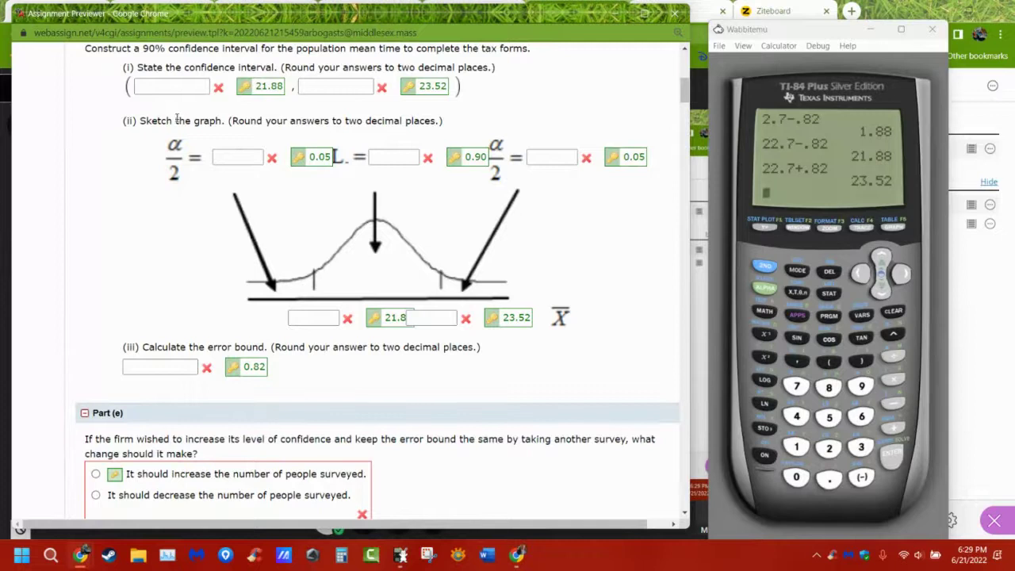
scroll(176, 118, "up", 1)
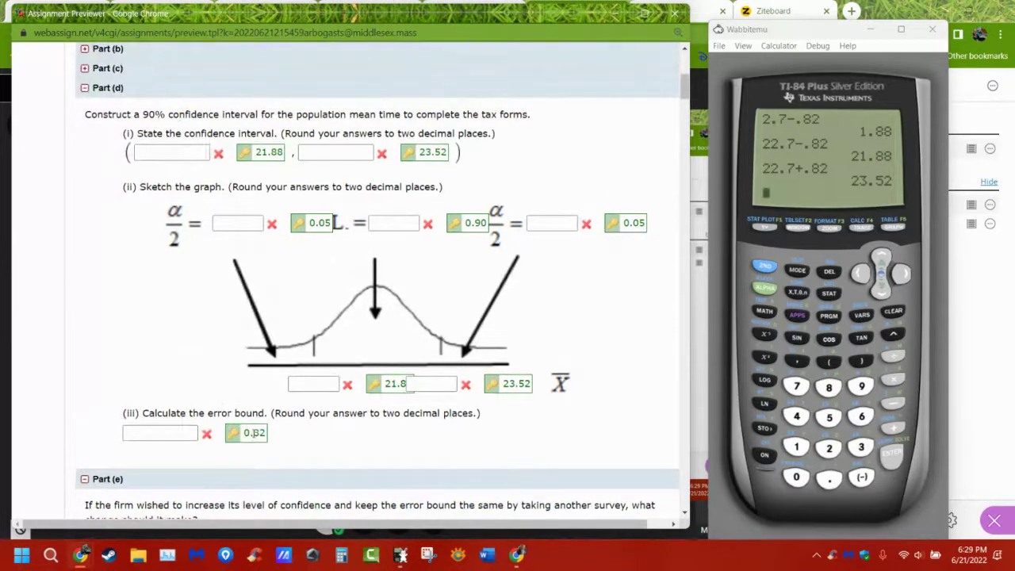
Step: Highlight part (f)'s wording about keeping the error bound with 49 people surveyed, and compare it with part (d)'s 90% confidence level
scroll(242, 456, "down", 3)
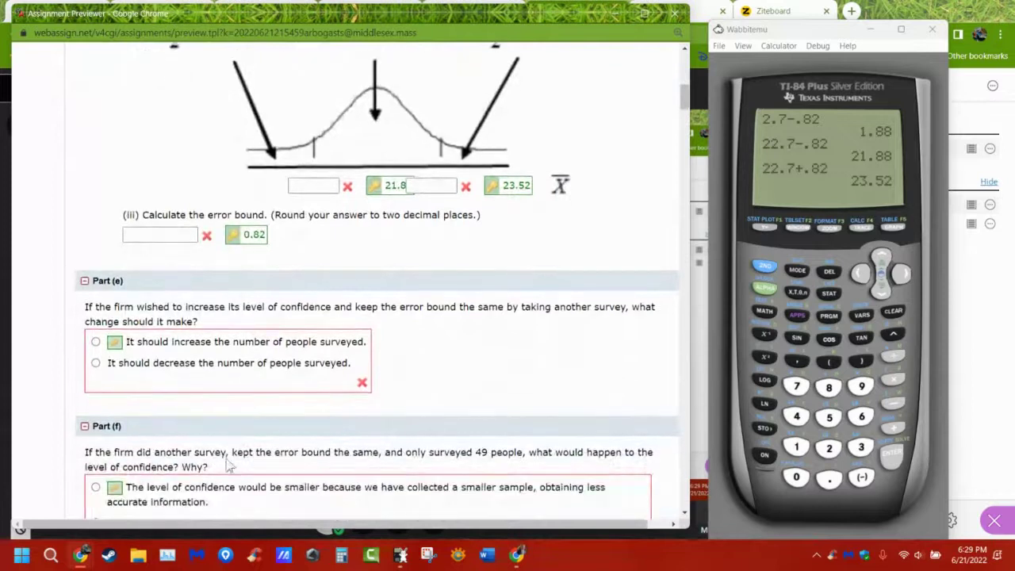
left_click_drag(198, 453, 512, 453)
scroll(512, 453, "up", 3)
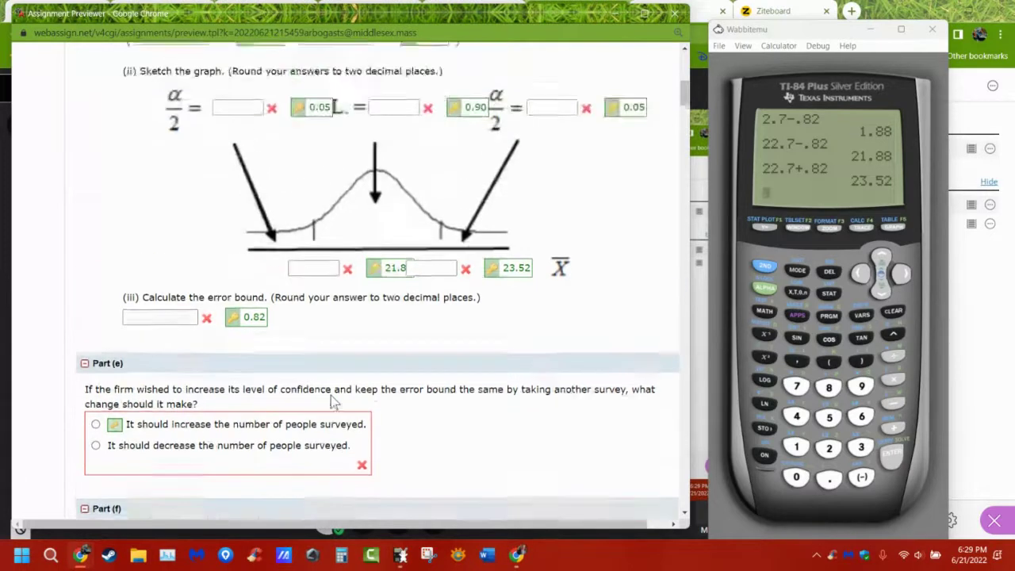
left_click_drag(182, 179, 122, 180)
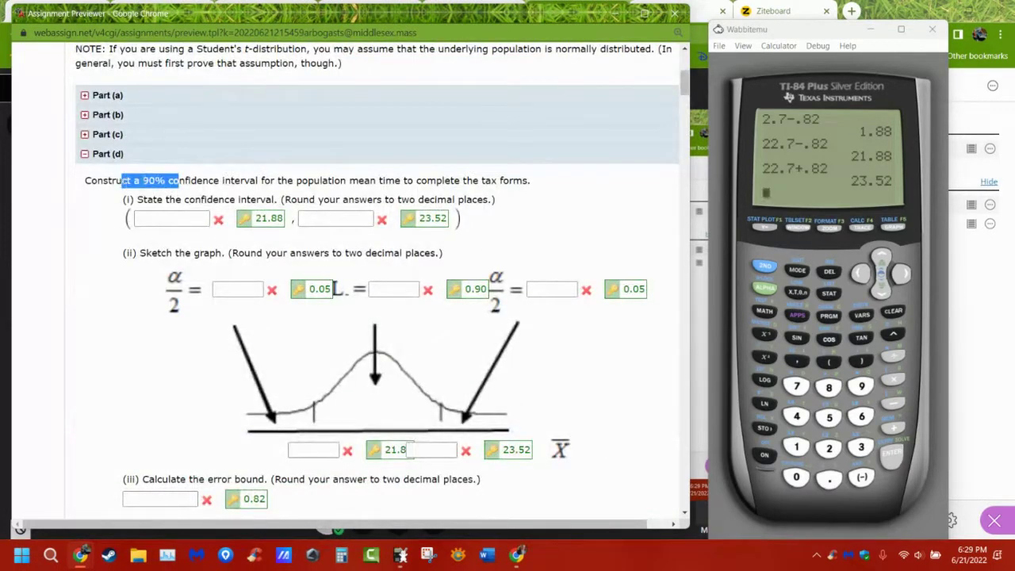
scroll(197, 197, "up", 1)
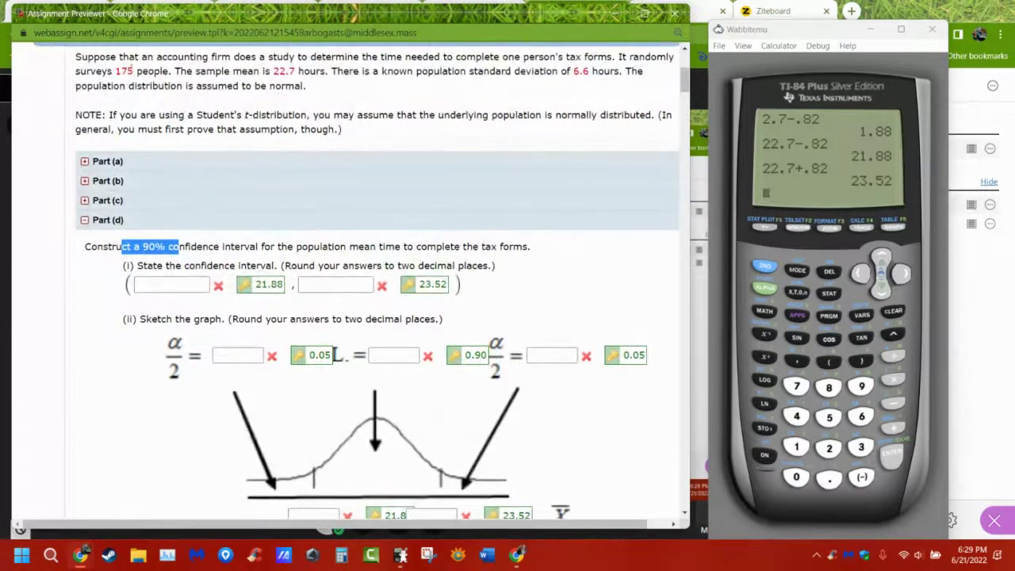
scroll(213, 317, "down", 3)
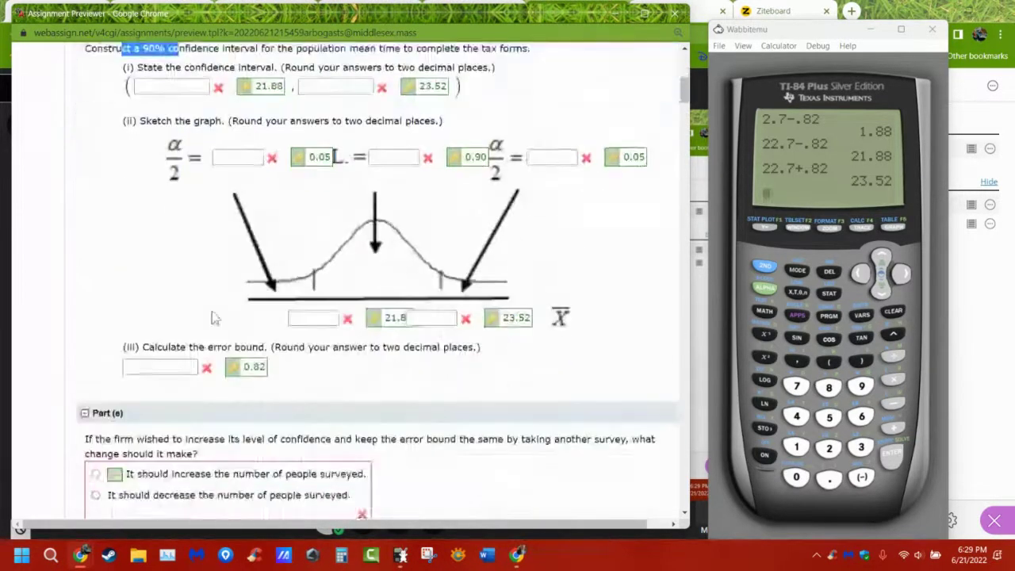
scroll(212, 317, "up", 1)
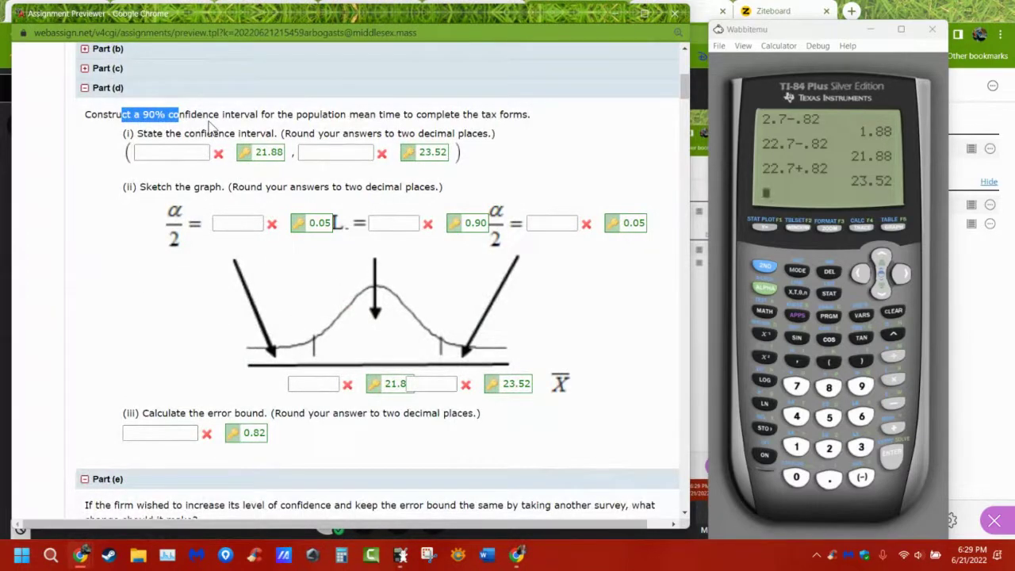
left_click(178, 119)
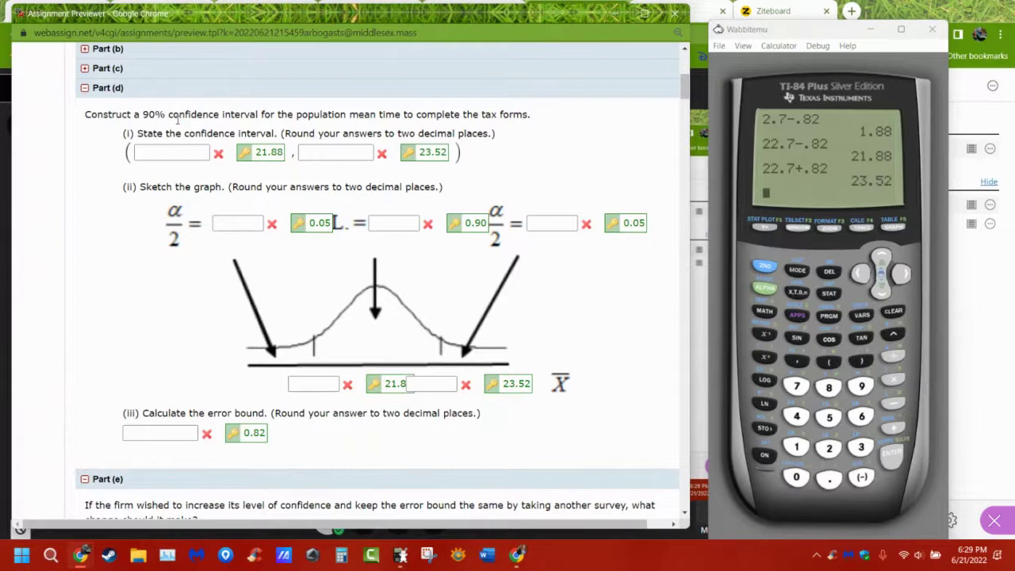
Step: Point out the 175 people surveyed in the problem statement and highlight the 90% confidence level in part (d)
scroll(177, 119, "up", 3)
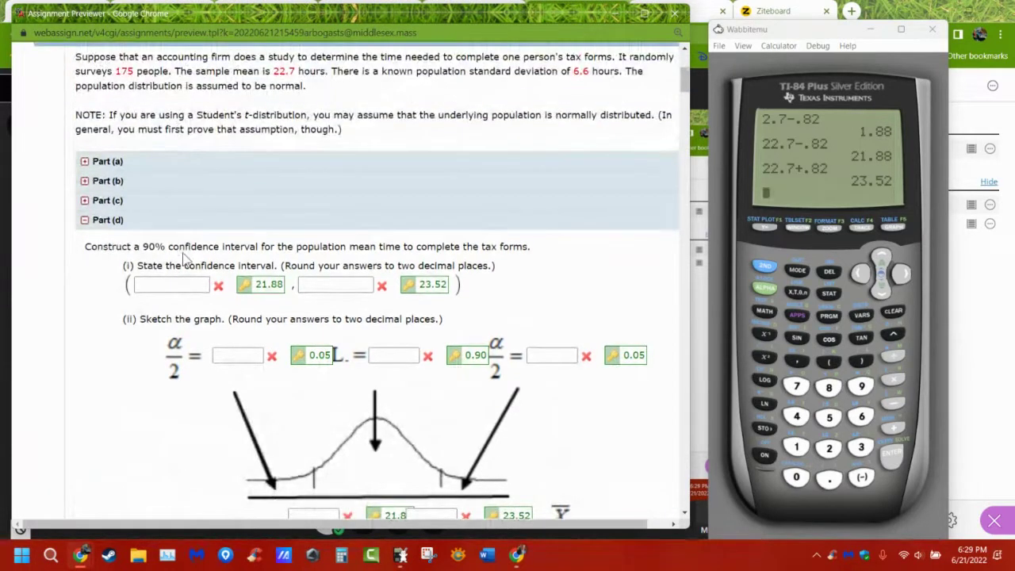
left_click_drag(183, 252, 113, 248)
mouse_move(156, 72)
left_mouse_down()
mouse_move(80, 71)
mouse_move(148, 72)
left_mouse_up()
left_click(119, 71)
left_click_drag(116, 247, 181, 247)
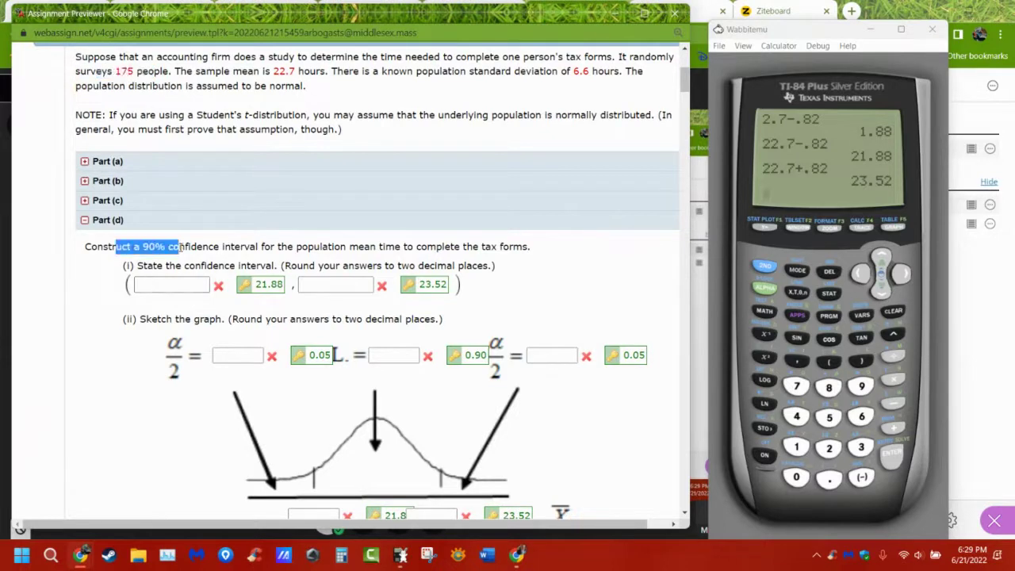
Step: Recheck how the sample size and 90% confidence level relate to the error bound in part (d)(iii)
scroll(230, 341, "down", 3)
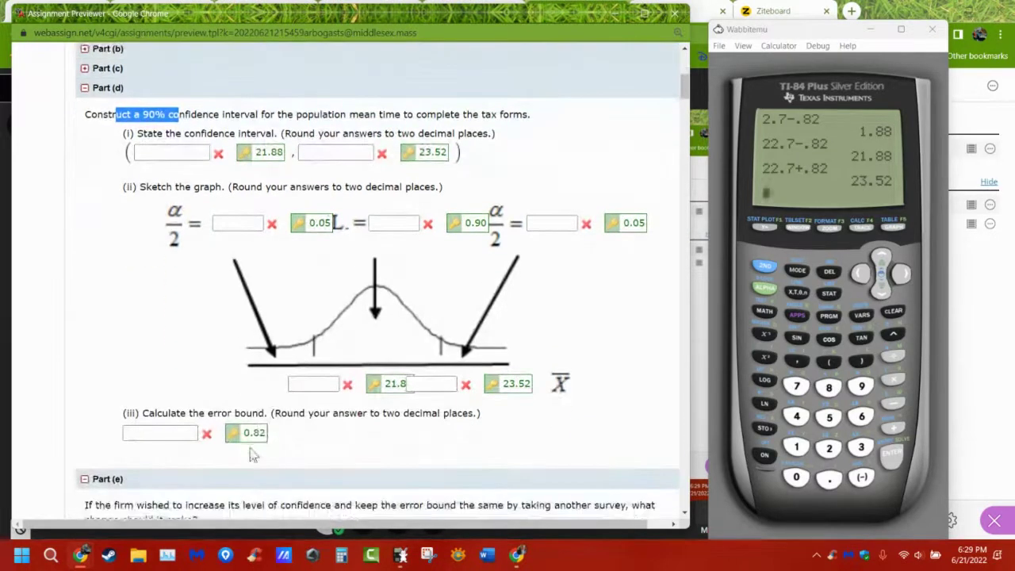
scroll(276, 424, "up", 5)
mouse_move(157, 125)
left_mouse_down()
mouse_move(115, 138)
mouse_move(160, 138)
left_mouse_up()
left_click_drag(187, 329, 133, 313)
scroll(248, 421, "down", 1)
scroll(248, 421, "down", 4)
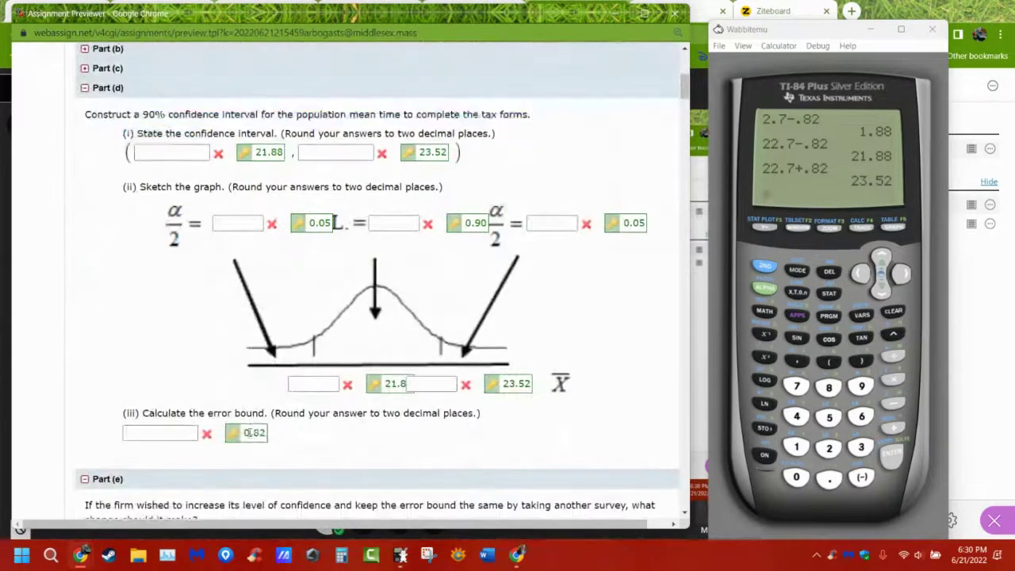
Step: Highlight the 90% confidence level in part (d) and compare its error bound with the wording of parts (e) and (f)
double_click(254, 433)
scroll(247, 305, "up", 6)
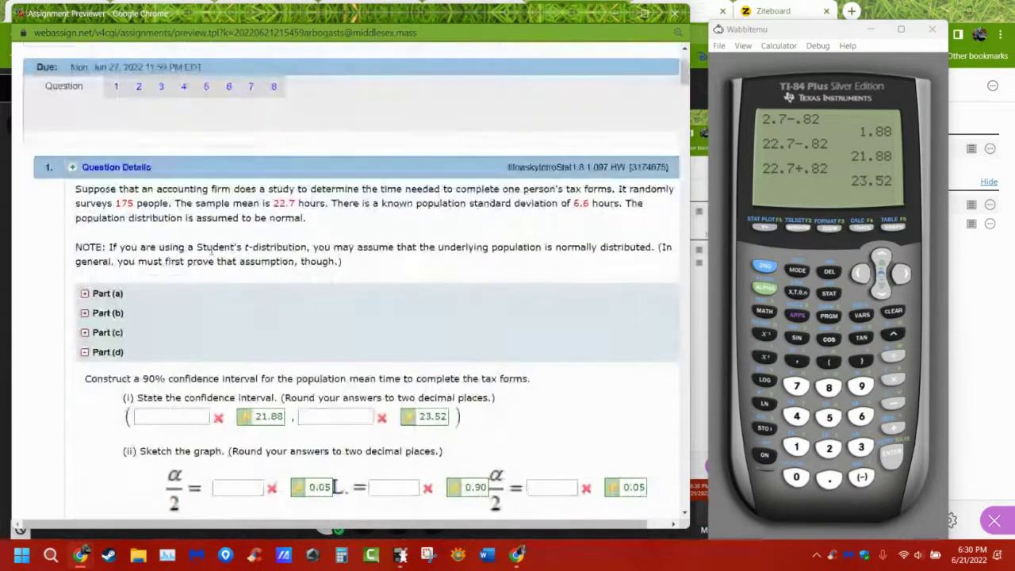
left_click_drag(182, 398, 133, 378)
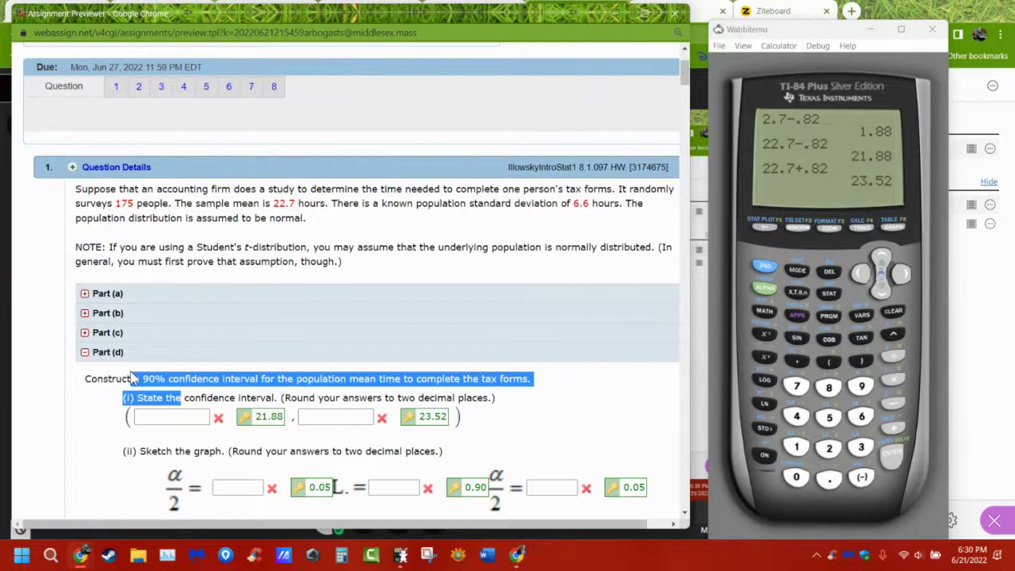
scroll(262, 384, "down", 5)
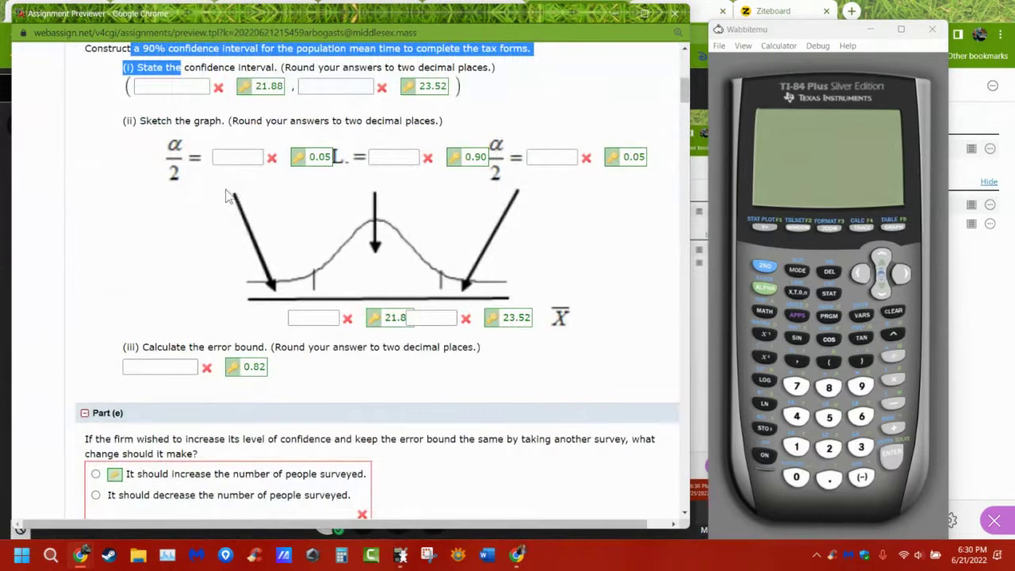
scroll(264, 128, "down", 4)
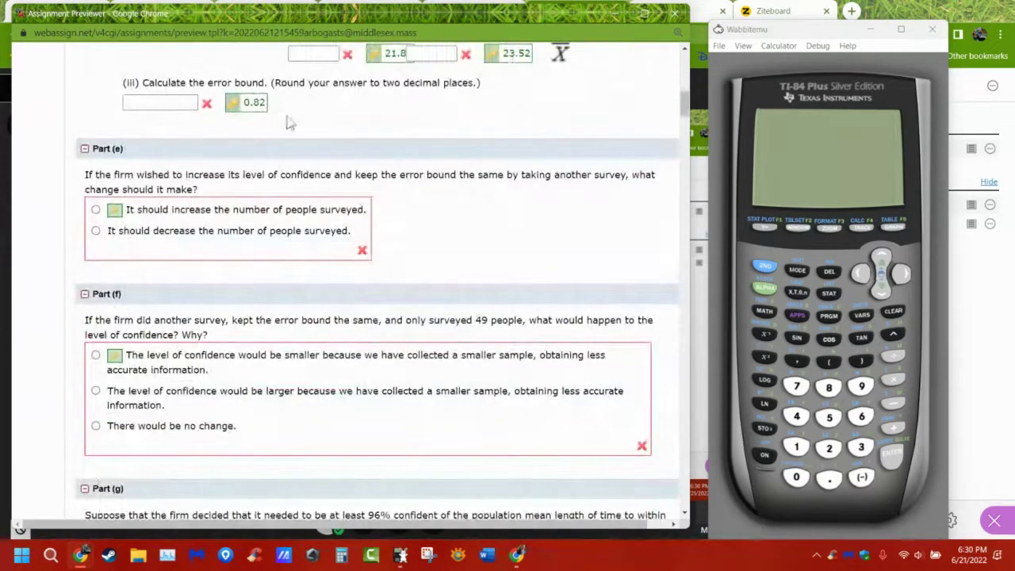
scroll(273, 198, "up", 1)
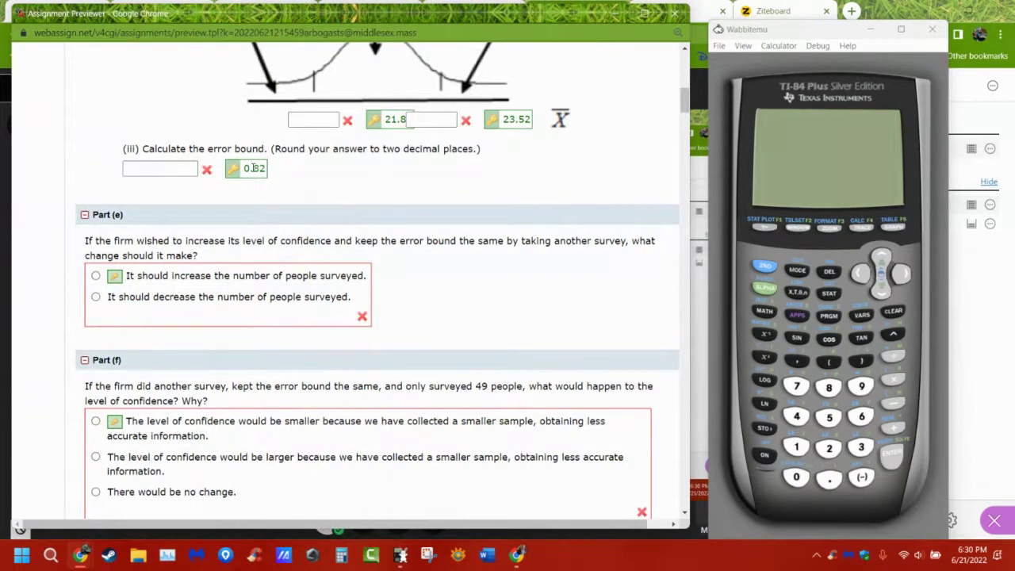
Step: Calculate a ZInterval on the TI-84 calculator with n set to 49, using σ 6.6, x̄ 22.7 and C-Level .9
left_click(773, 454)
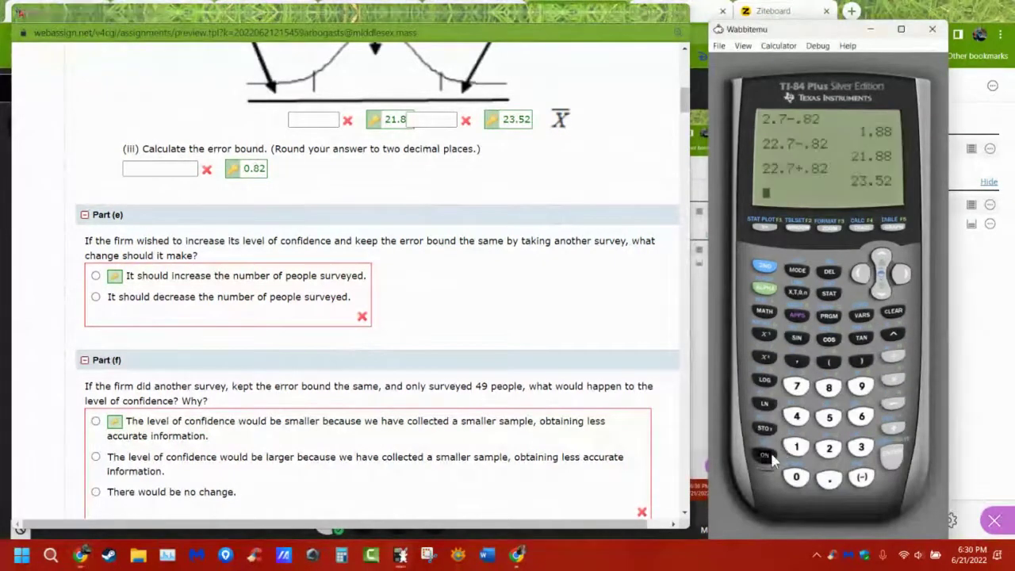
left_click(829, 294)
left_click(901, 274)
left_click(901, 273)
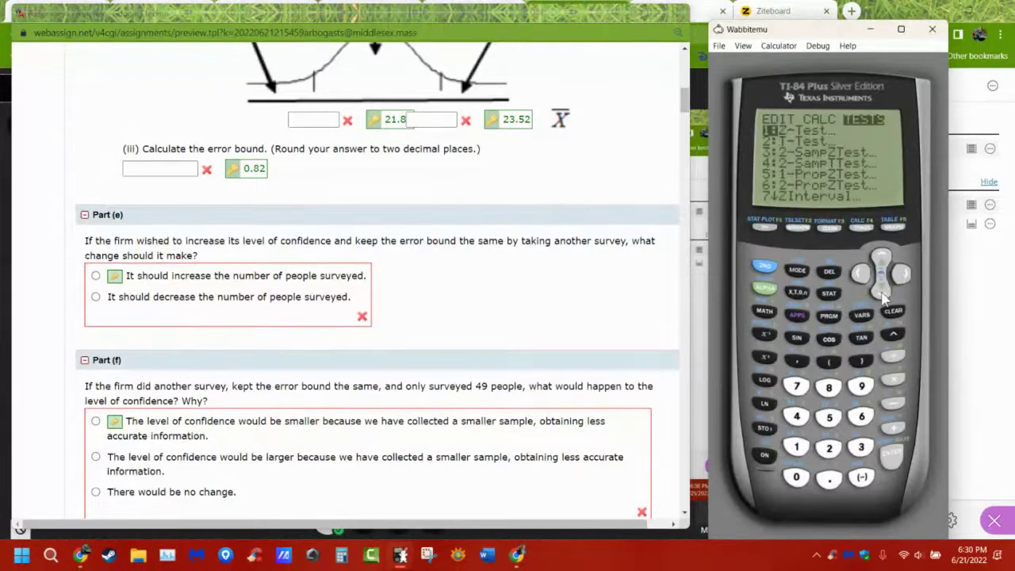
left_click(882, 290)
left_click(882, 290)
left_click(882, 291)
left_click(882, 291)
left_click(882, 290)
left_click(882, 290)
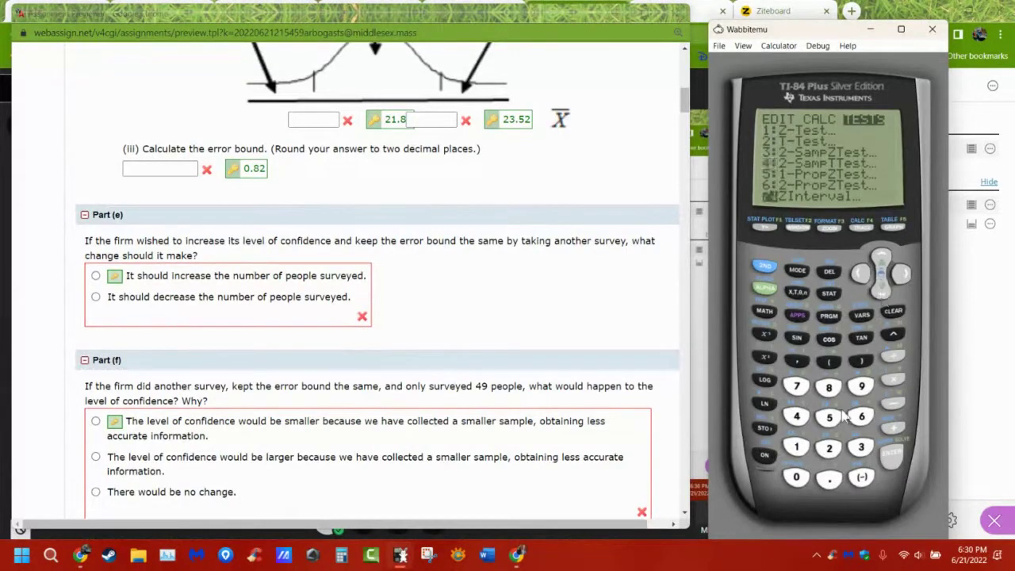
left_click(892, 456)
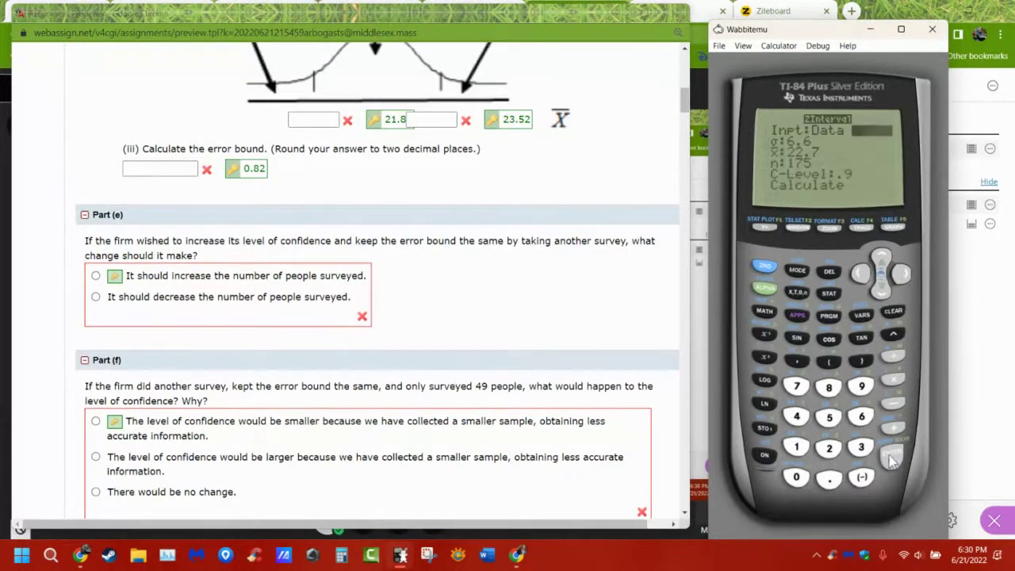
left_click(880, 295)
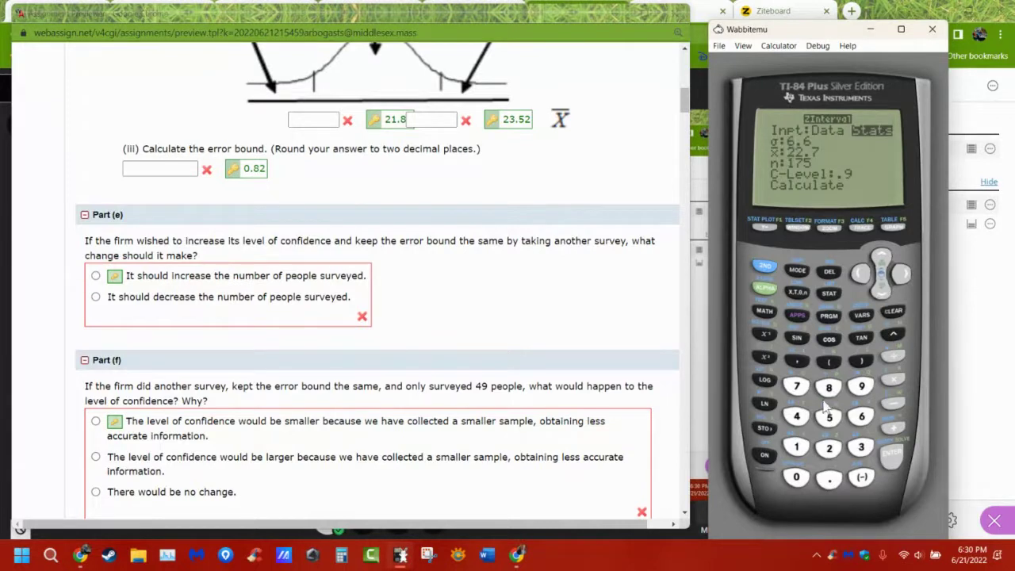
type("9")
key("Return")
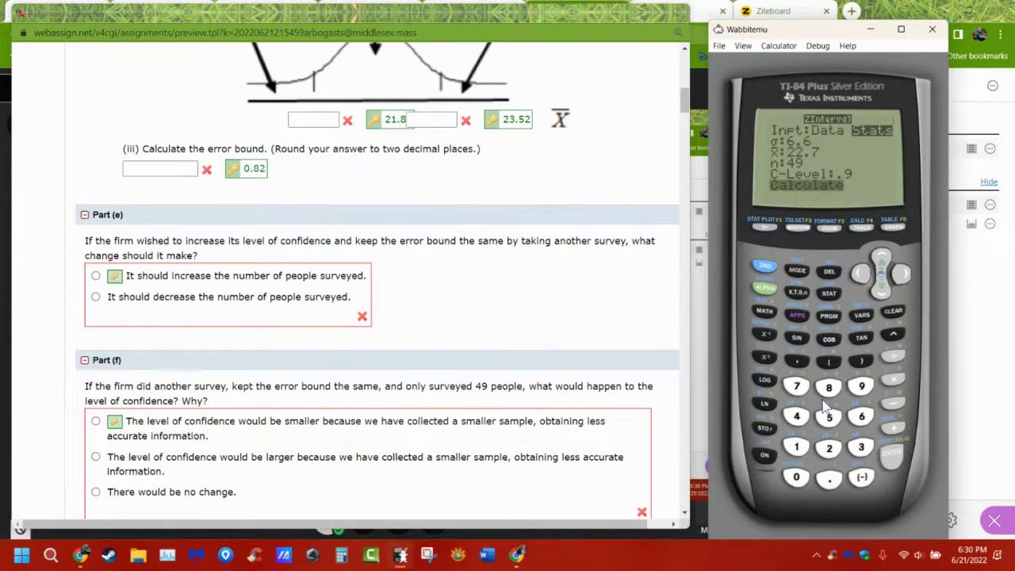
key("Return")
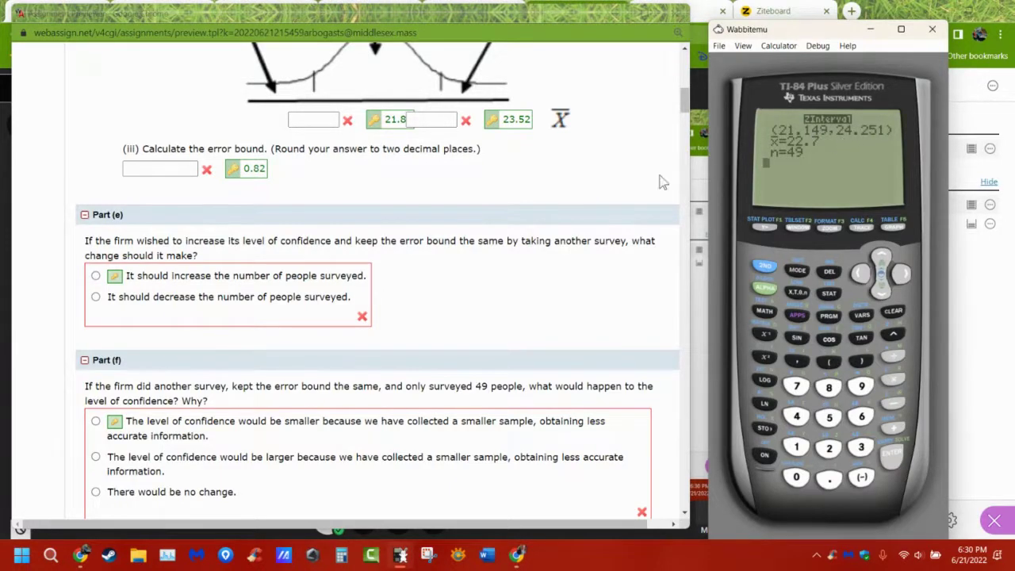
Step: Recalculate the ZInterval for n = 49 with the C-Level set to .80
scroll(517, 203, "up", 2)
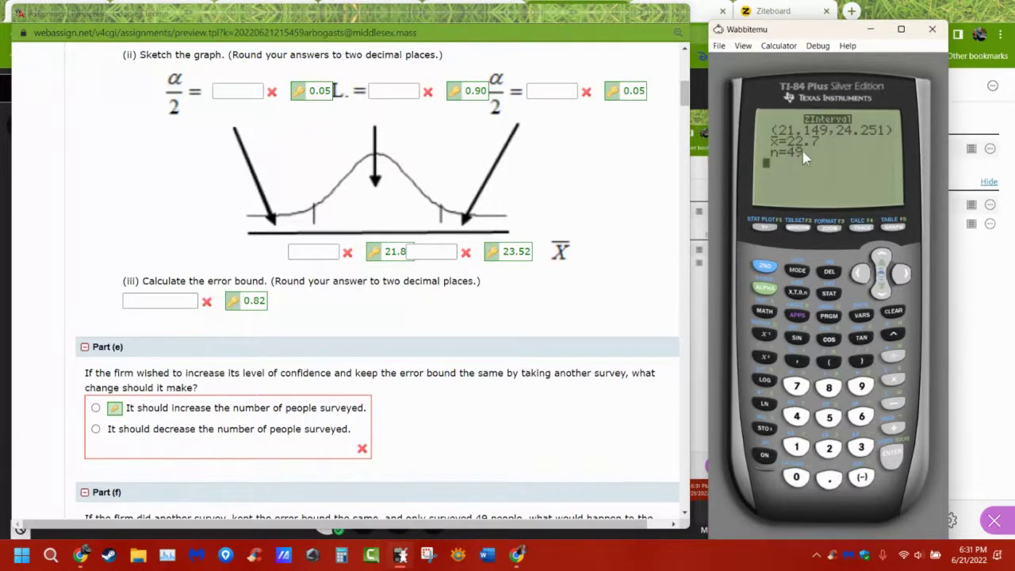
left_click(828, 292)
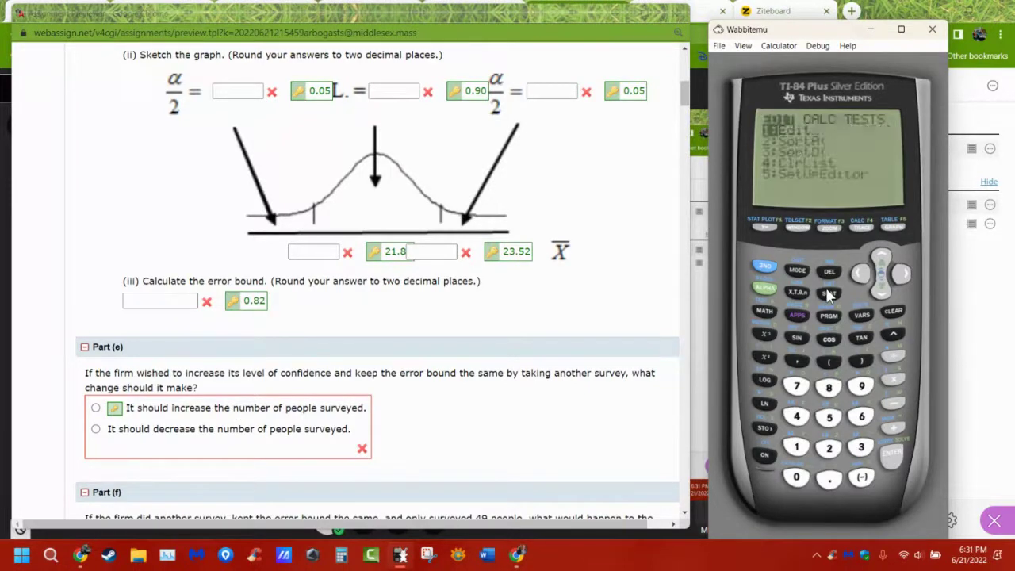
left_click(902, 274)
left_click(903, 275)
left_click(875, 290)
left_click(875, 291)
left_click(875, 290)
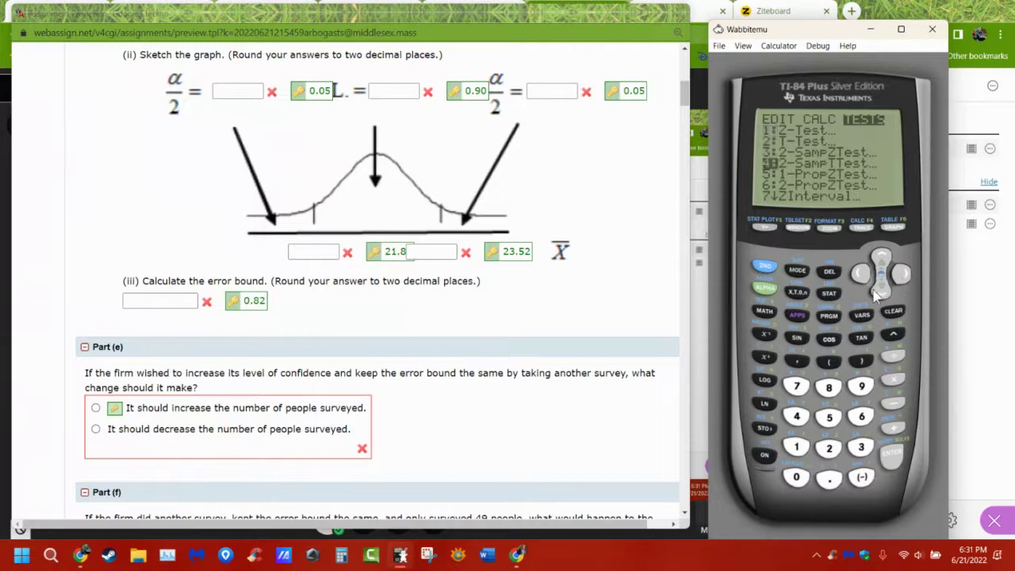
left_click(875, 290)
left_click(875, 290)
left_click(875, 290)
left_click(892, 454)
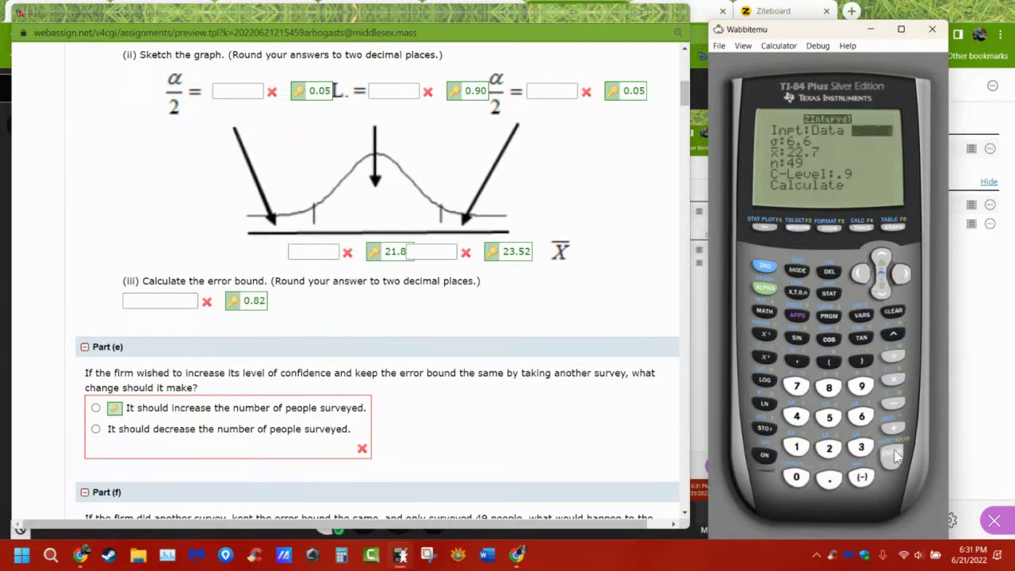
left_click(881, 290)
left_click(881, 290)
left_click(880, 290)
type(".80")
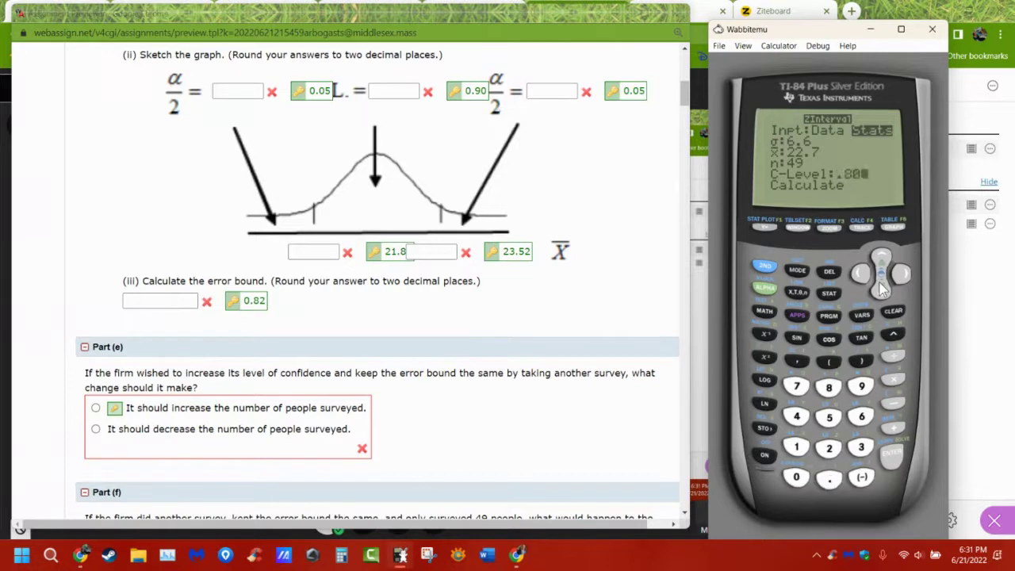
left_click(881, 289)
key("Return")
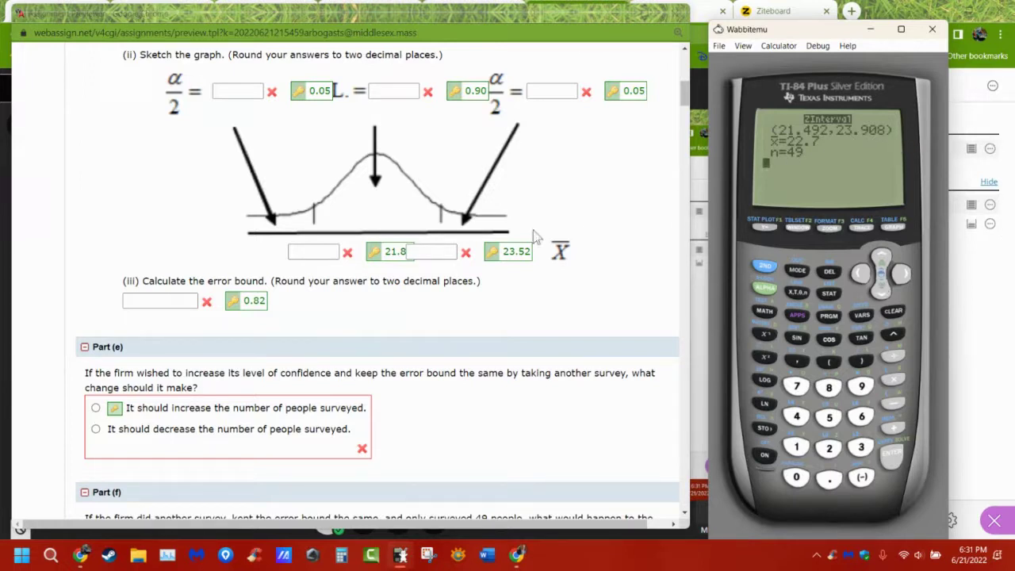
Step: Recalculate the ZInterval for the 49-person sample with the C-Level set to .7
left_click(829, 293)
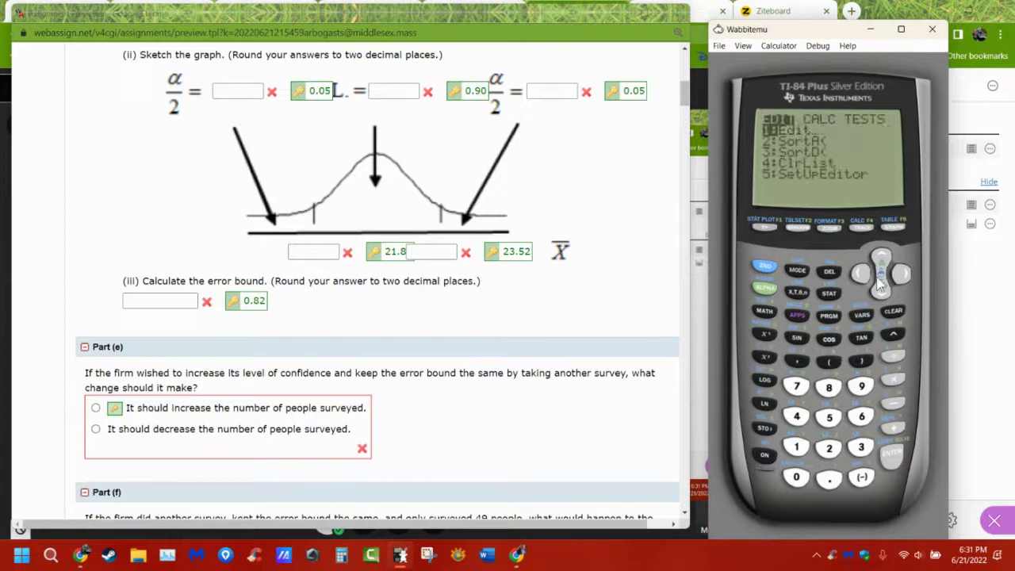
left_click(859, 278)
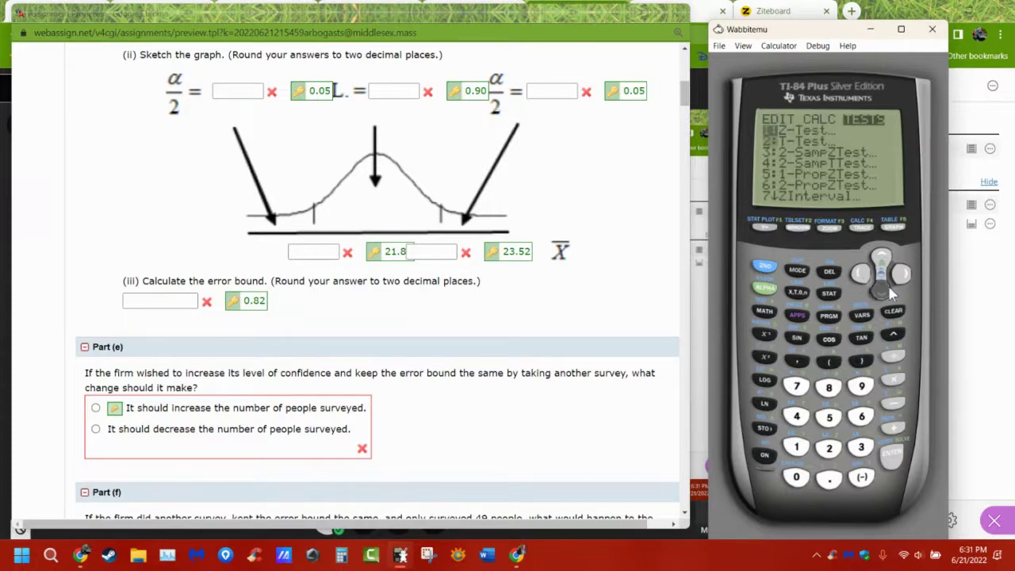
left_click(888, 293)
left_click(888, 292)
left_click(888, 293)
left_click(888, 292)
left_click(889, 293)
left_click(889, 292)
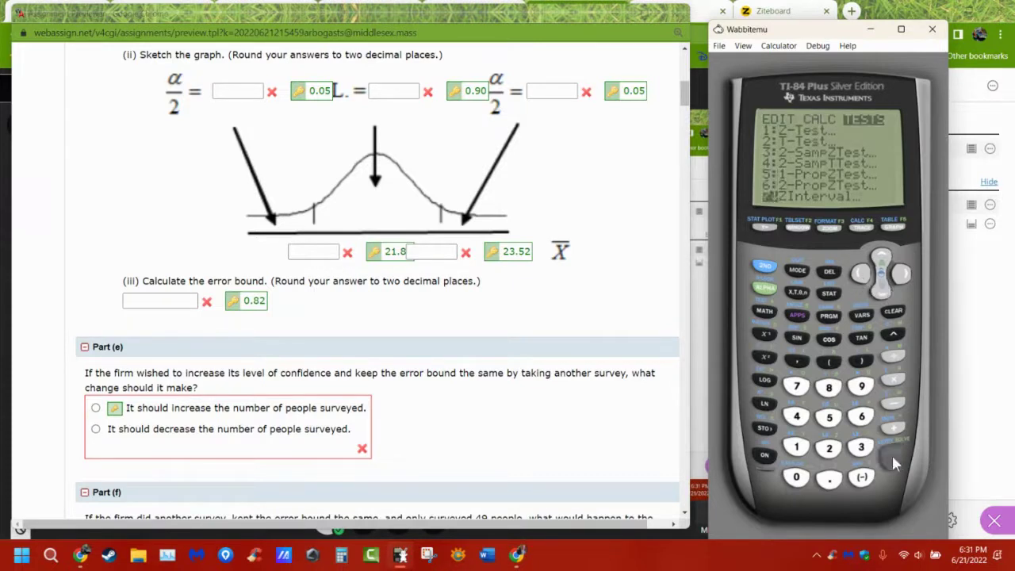
left_click(892, 453)
left_click(881, 292)
left_click(882, 292)
left_click(881, 292)
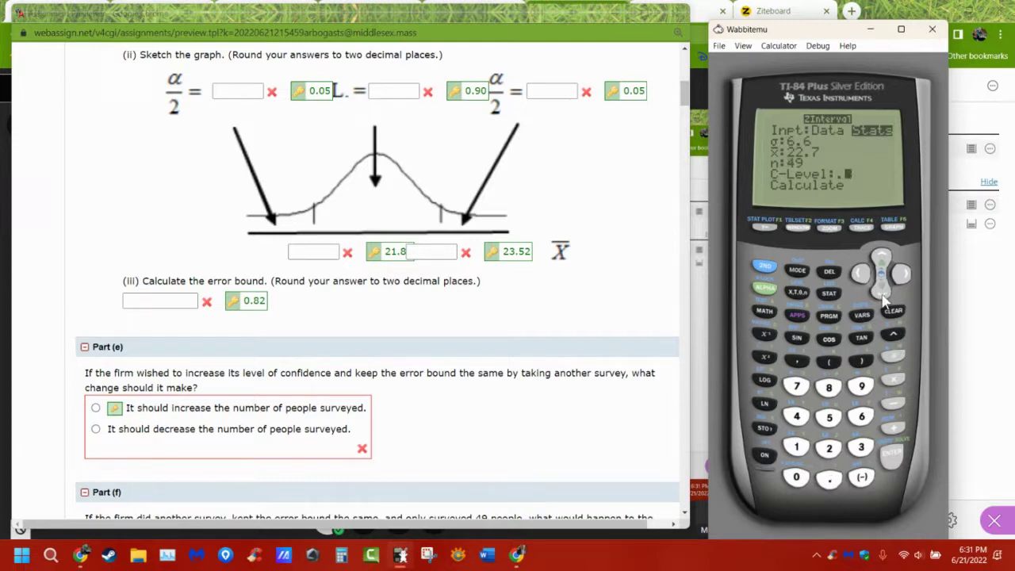
type("7")
left_click(881, 292)
key("Return")
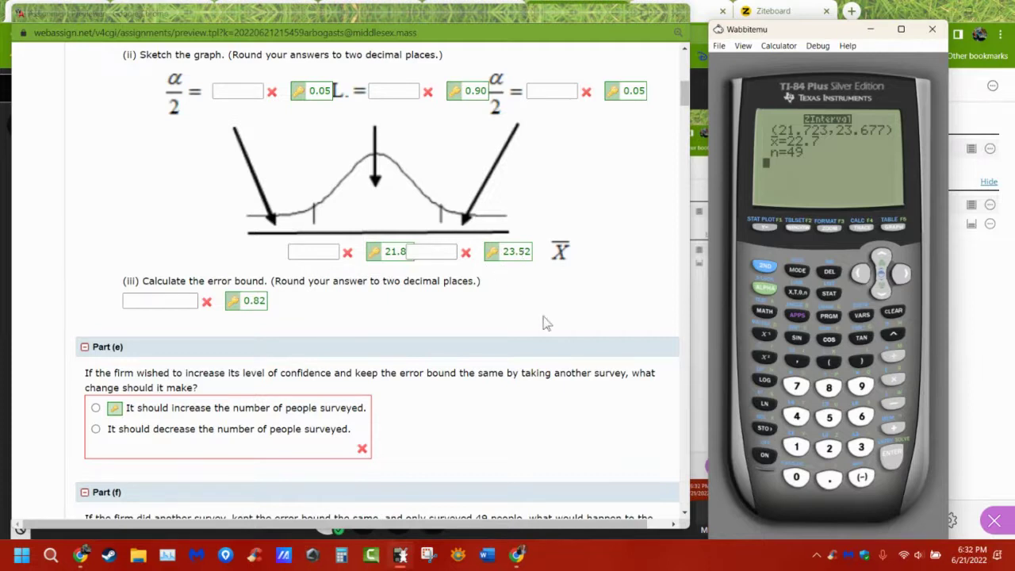
Step: Review the answer choices in parts (e) to (g) of question 1 on confidence level and number of people surveyed
scroll(544, 335, "down", 3)
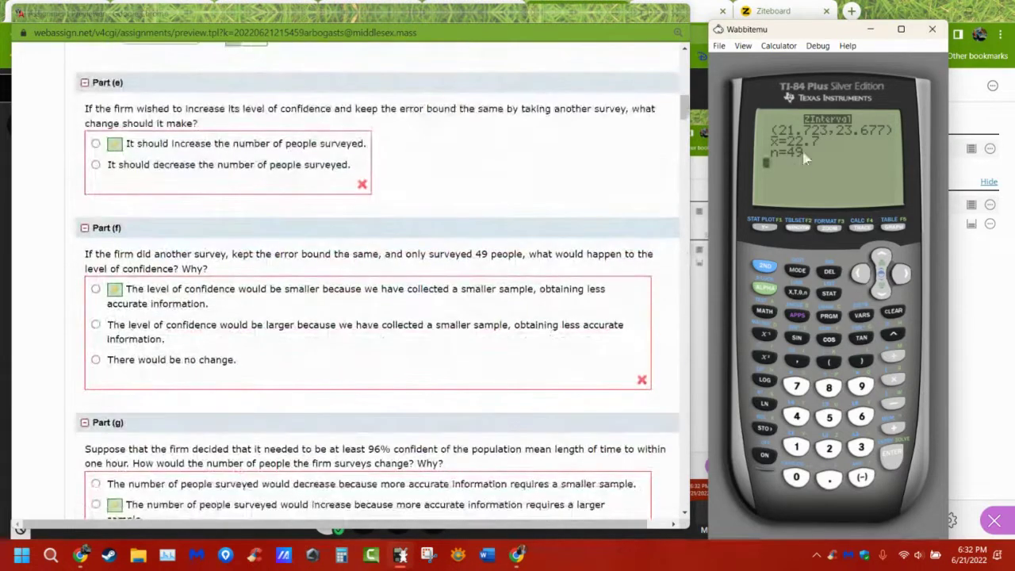
scroll(539, 285, "down", 1)
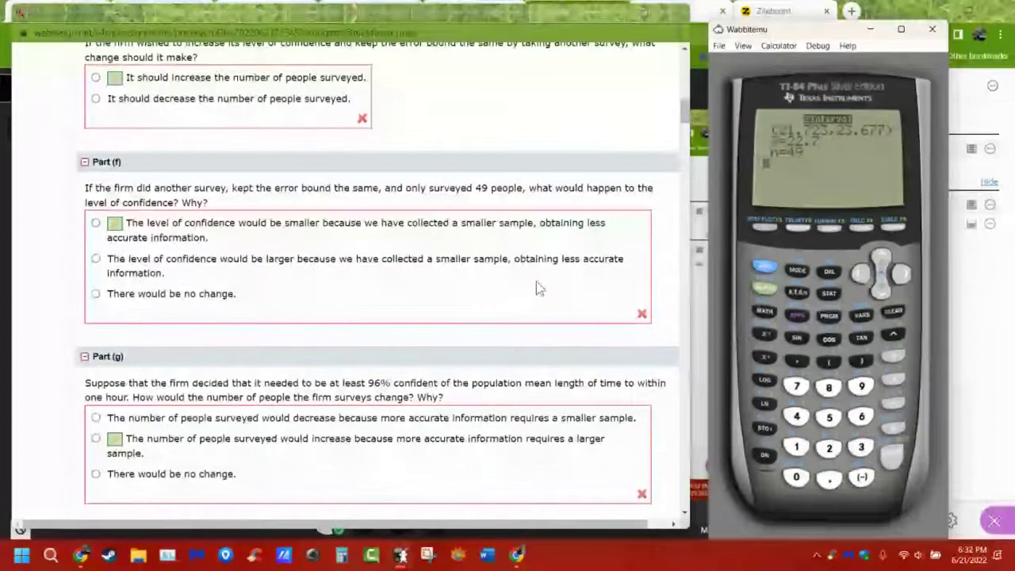
scroll(536, 282, "down", 3)
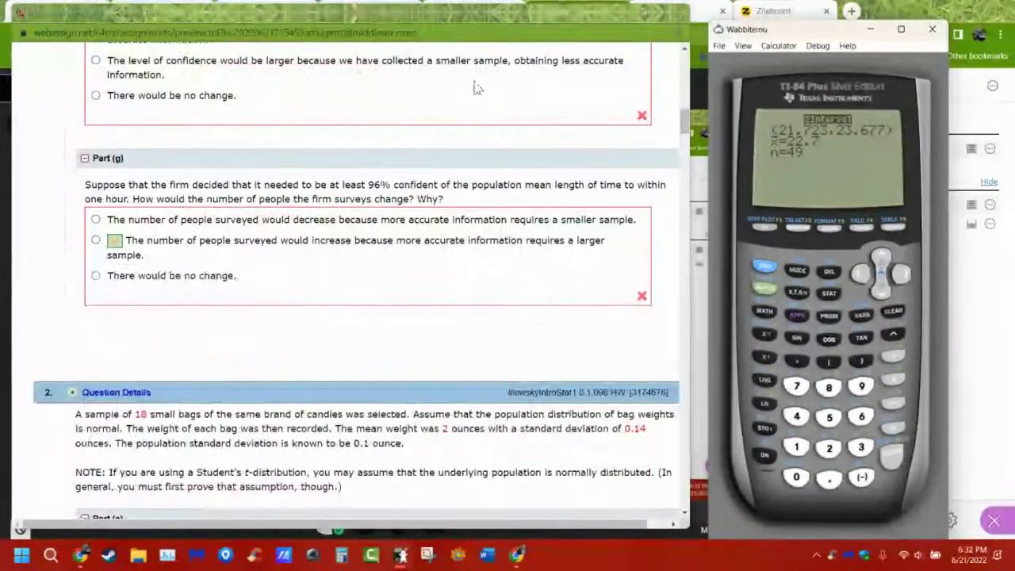
Step: Skim the parts of question 2 down to part (h), checking part (f)'s 98% confidence interval, and return to the problem statement
scroll(492, 233, "down", 5)
scroll(487, 245, "down", 14)
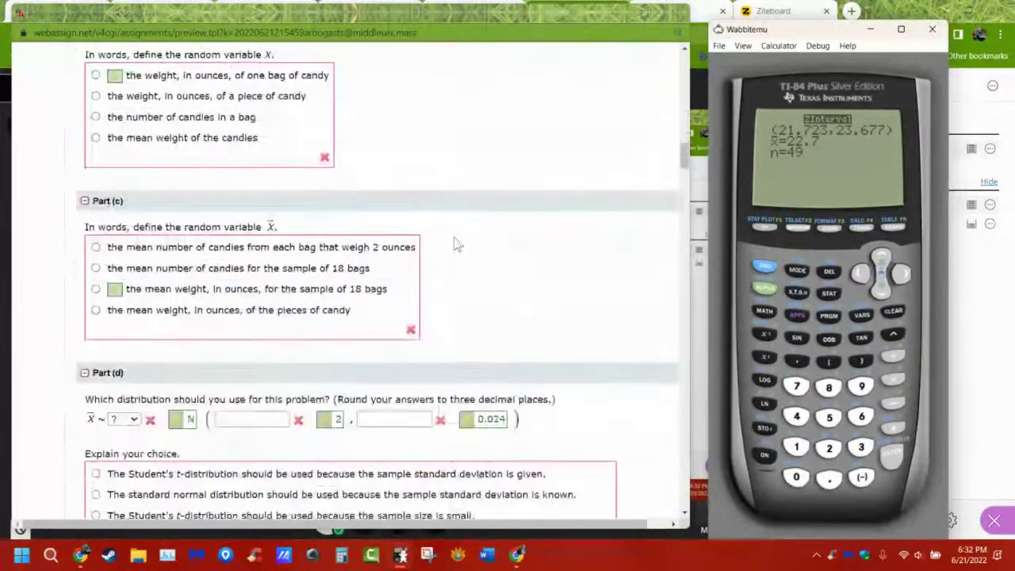
scroll(449, 249, "down", 5)
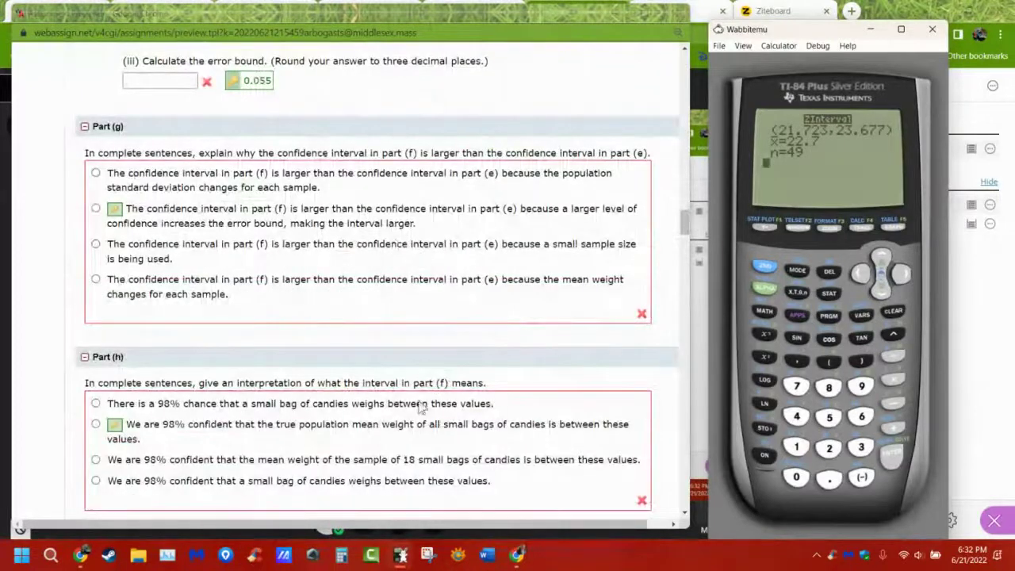
scroll(493, 316, "up", 1)
scroll(494, 319, "up", 7)
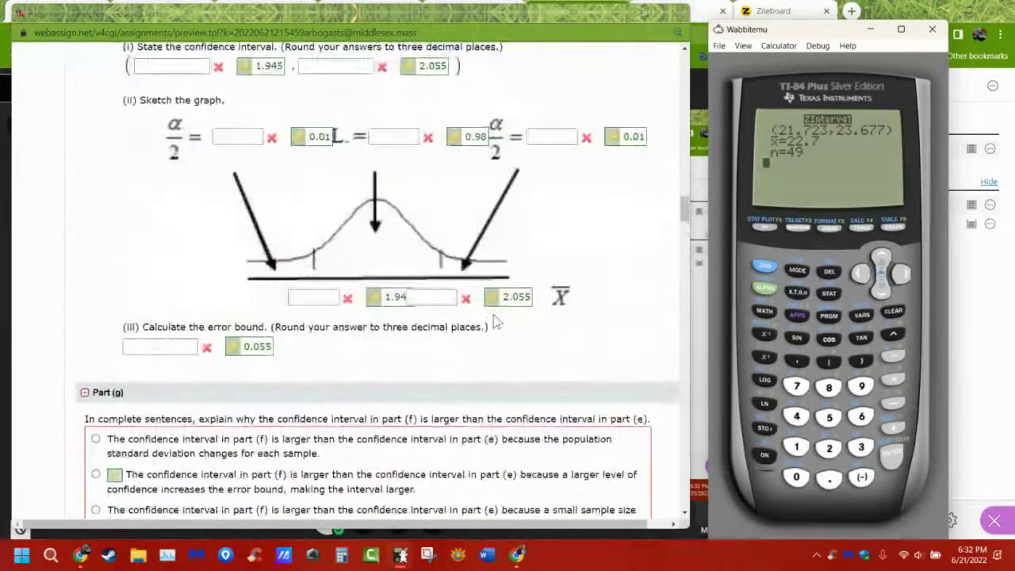
scroll(429, 349, "down", 5)
scroll(413, 351, "down", 1)
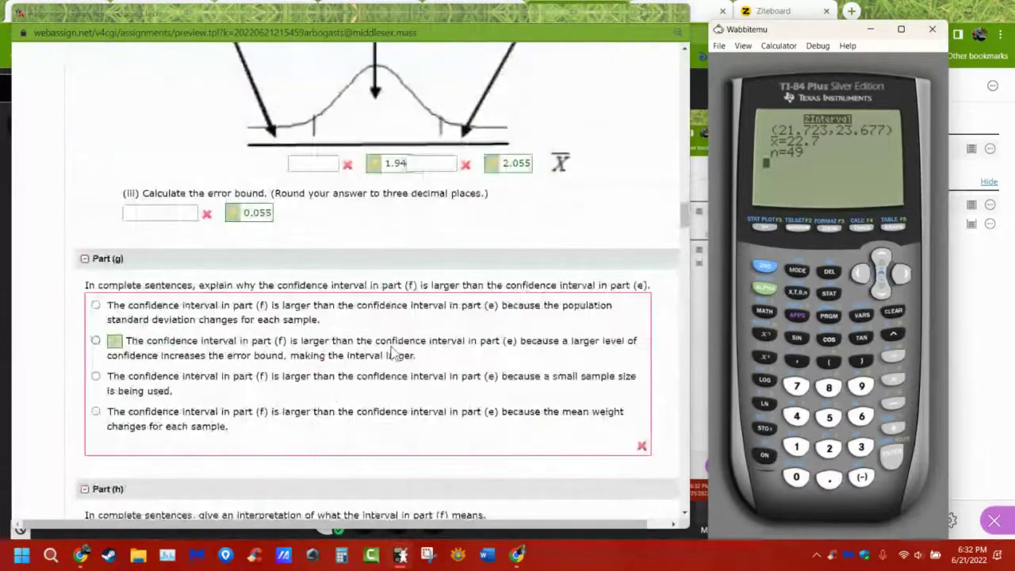
scroll(391, 357, "down", 1)
scroll(388, 359, "up", 12)
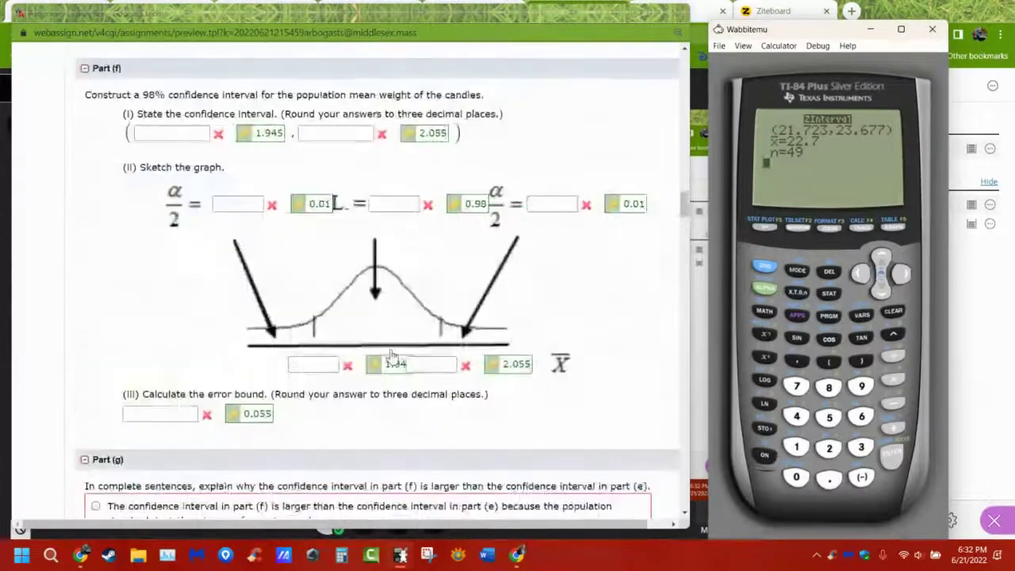
scroll(391, 357, "up", 8)
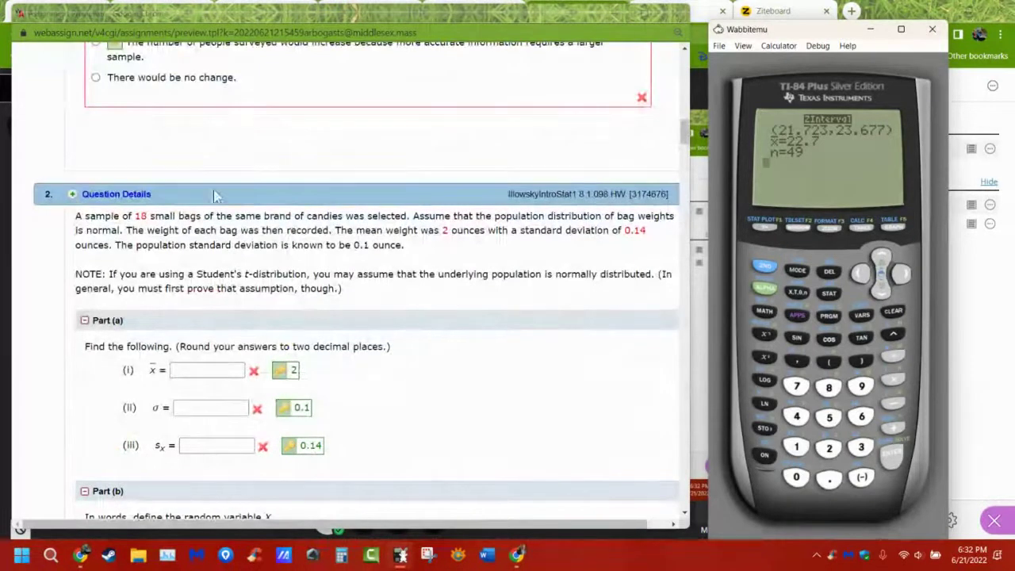
Step: Highlight question 2's known population standard deviation of 0.1 ounce, the matching σ in part (a), and the sample of 18 bags
left_click_drag(109, 216, 115, 246)
left_click(405, 247)
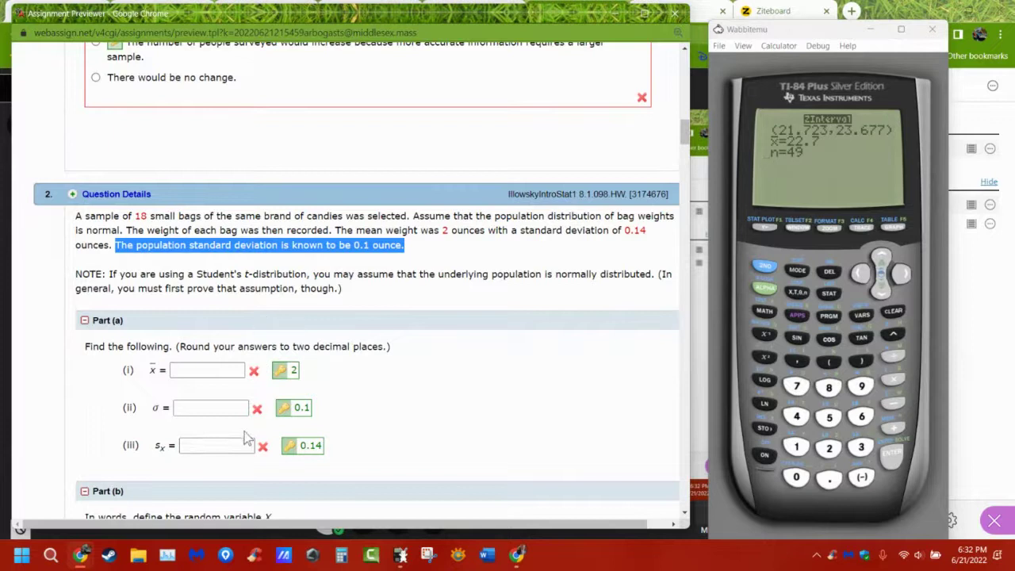
double_click(156, 408)
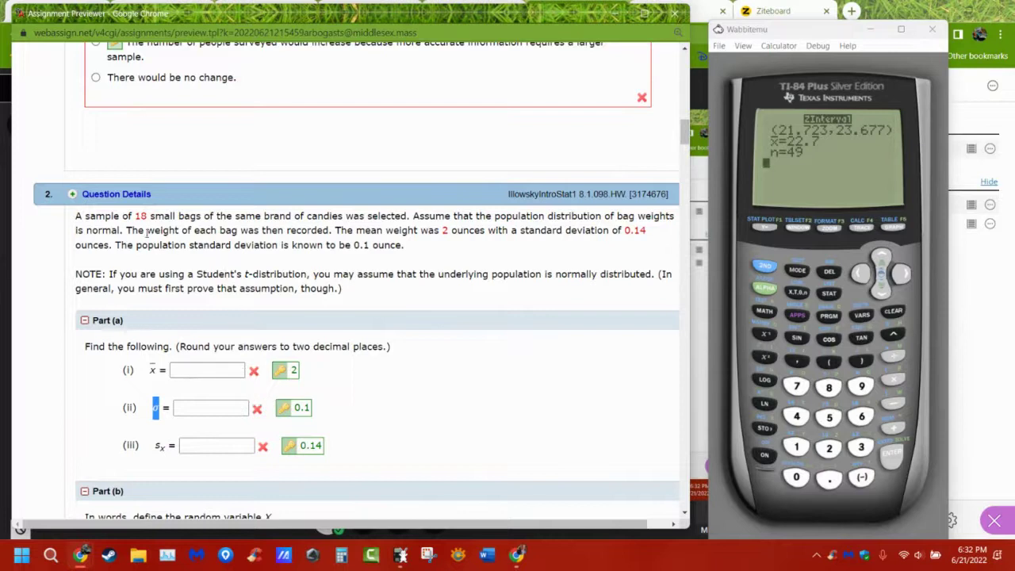
left_click_drag(134, 218, 165, 217)
scroll(313, 371, "down", 3)
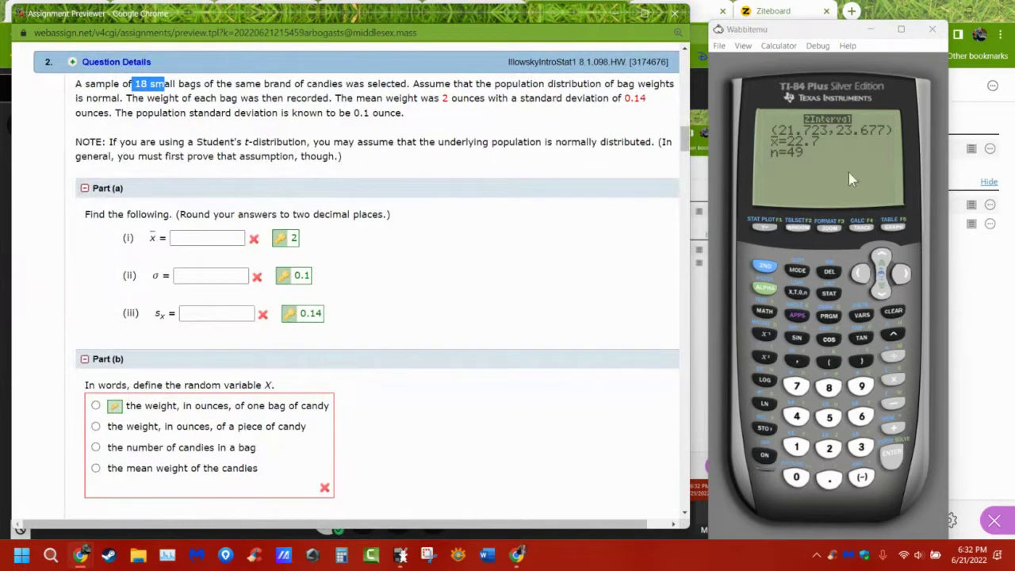
Step: Highlight question 2's sample size, mean weight, sample standard deviation and known population standard deviation in the problem statement
left_click(136, 84)
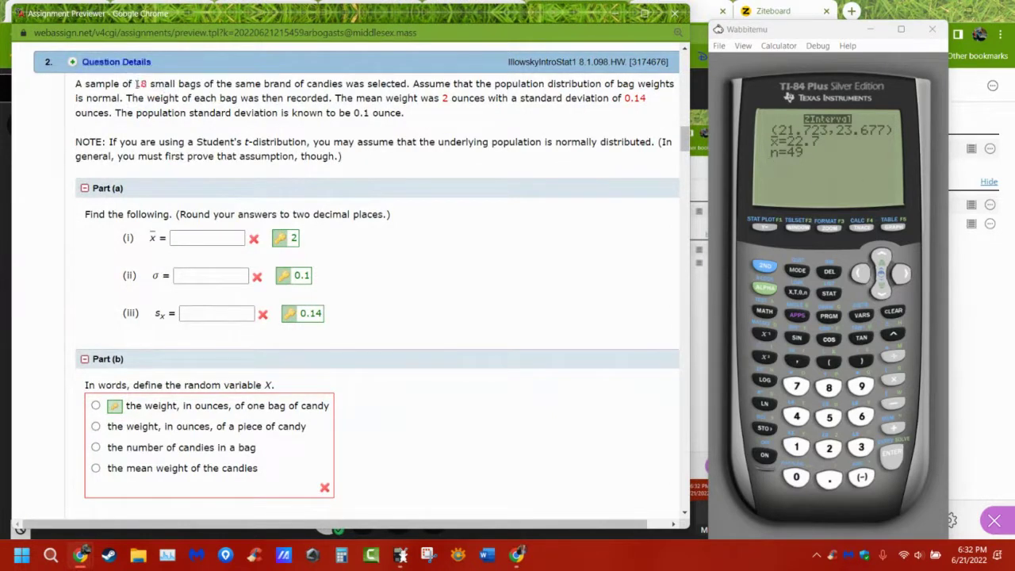
left_click_drag(137, 84, 150, 84)
left_click_drag(354, 101, 458, 98)
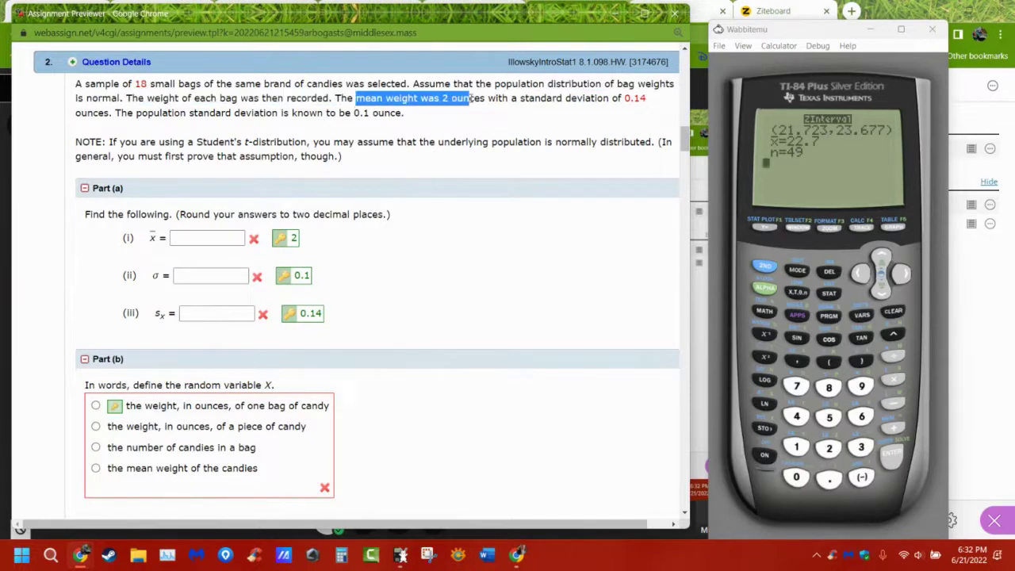
left_click_drag(546, 99, 649, 101)
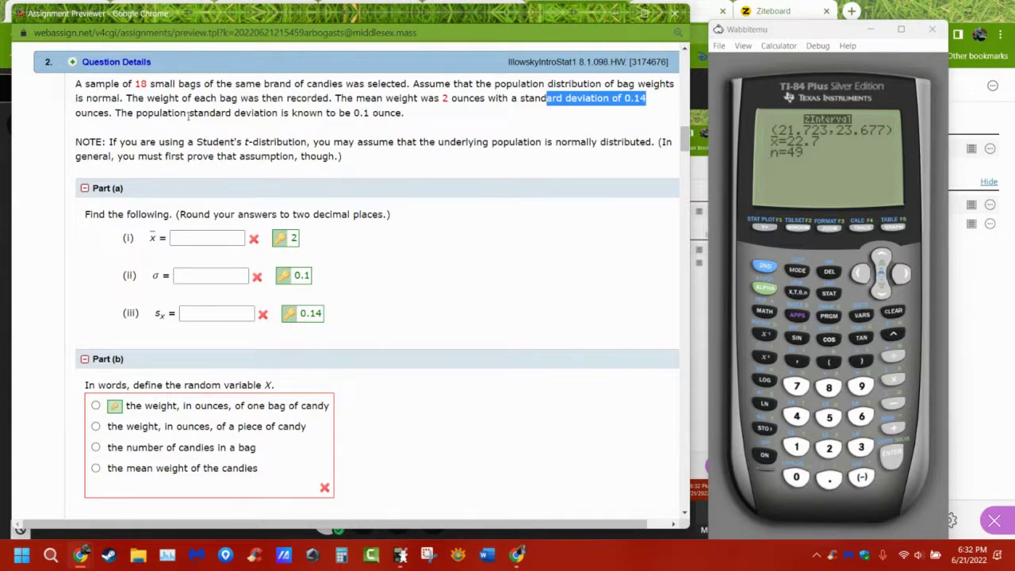
left_click_drag(188, 115, 404, 113)
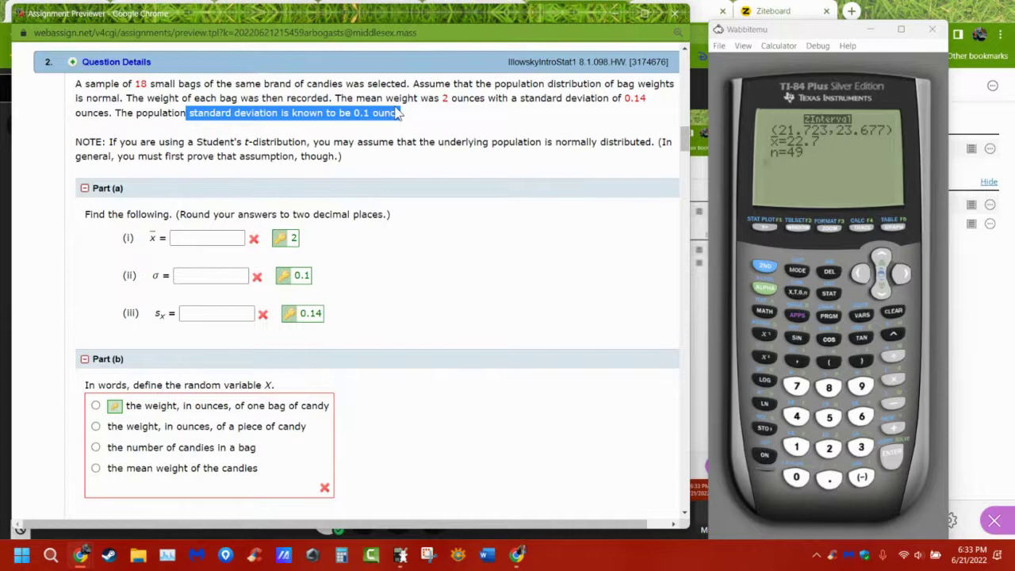
Step: Enter .1/sqrtn as the standard deviation of the distribution in part (d) of question 2
scroll(418, 285, "down", 3)
scroll(435, 373, "down", 3)
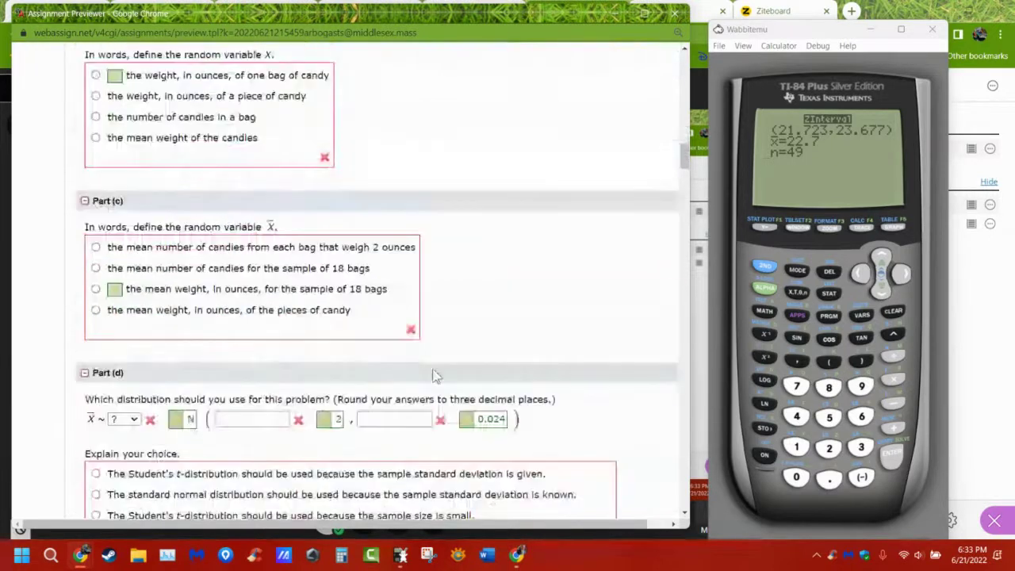
left_click(395, 353)
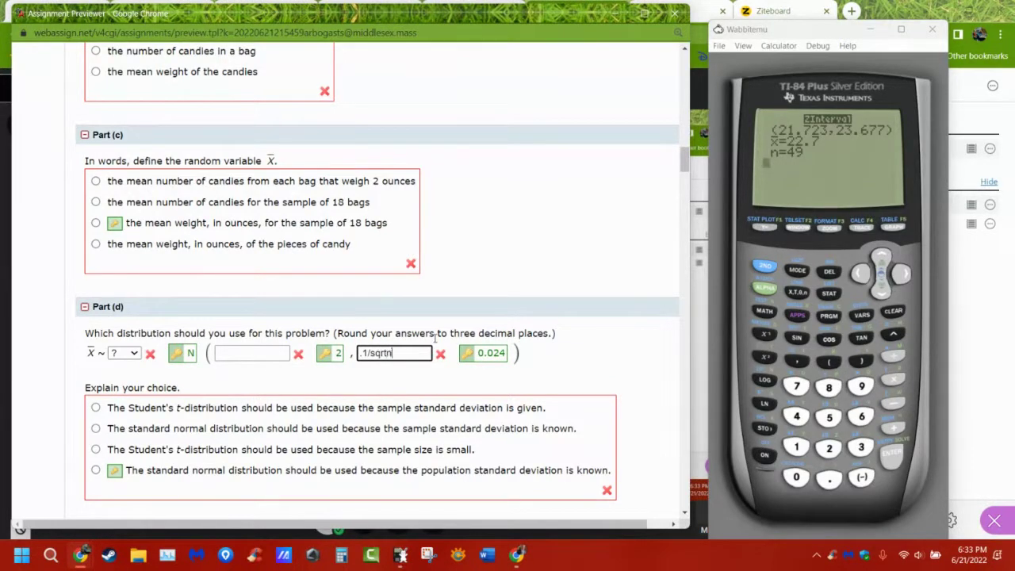
type("n")
Step: Calculate .1 divided by the square root of 18 on the Wabbitemu calculator
left_click(894, 347)
type(".1/")
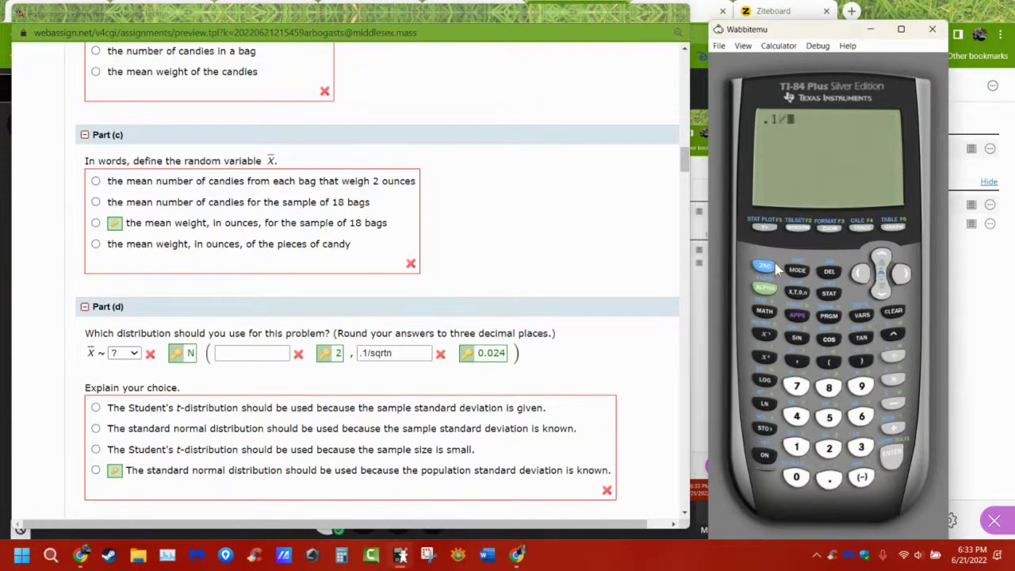
left_click(764, 266)
left_click(766, 357)
type("18")
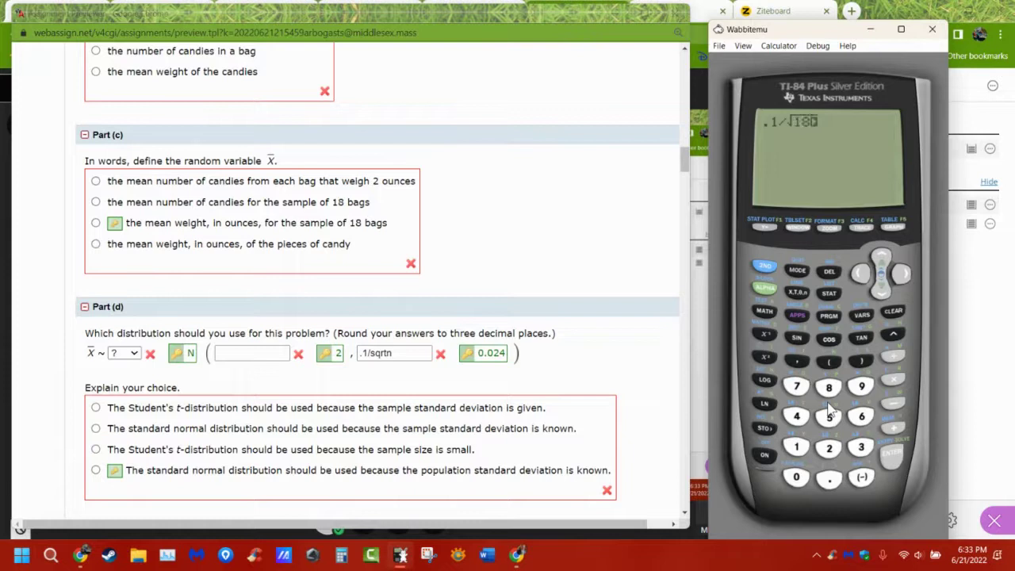
key("Return")
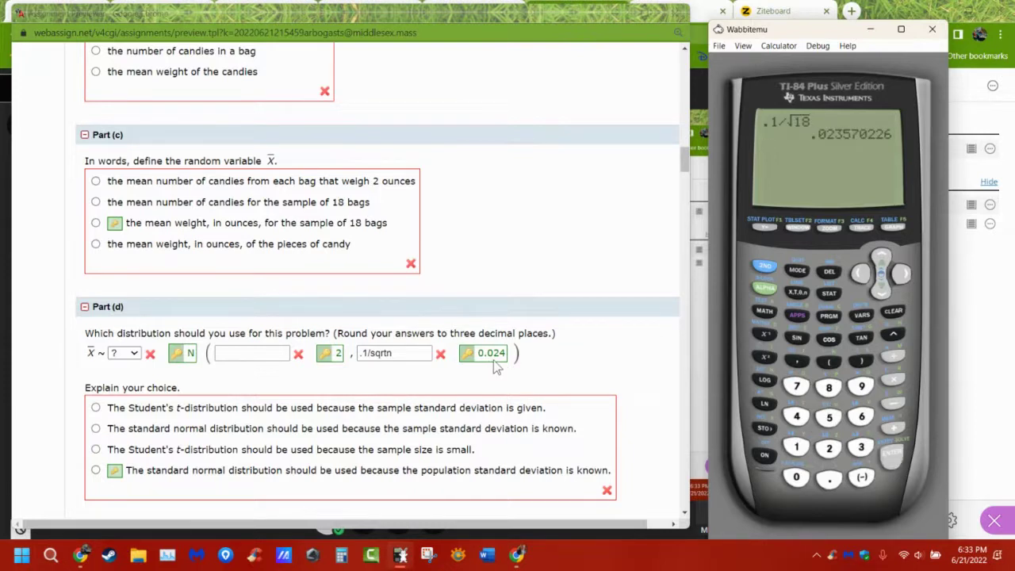
Step: Compare the 90% confidence interval of part (e) with part (f), highlighting the 98% confidence level
scroll(496, 367, "down", 5)
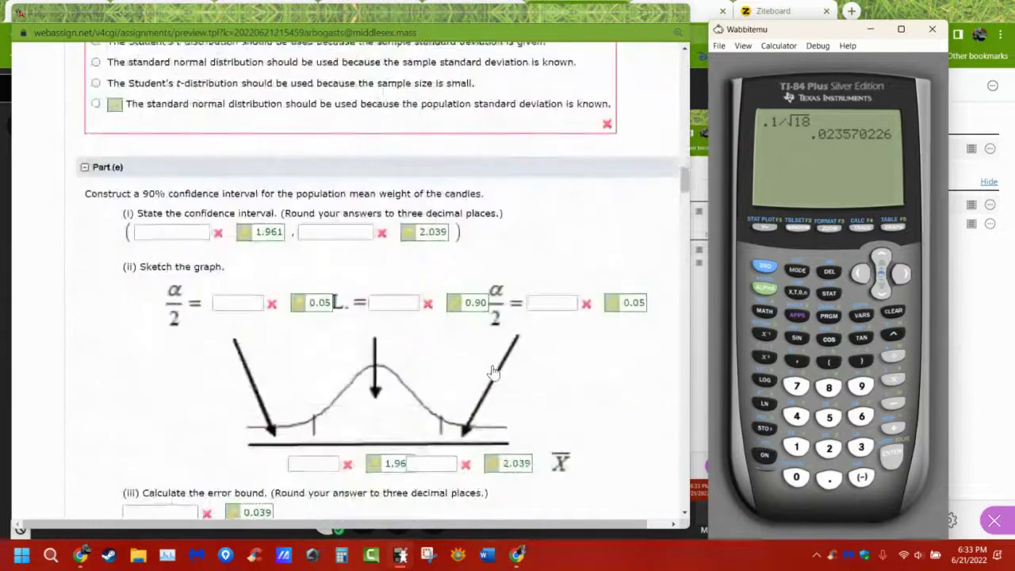
scroll(492, 371, "down", 1)
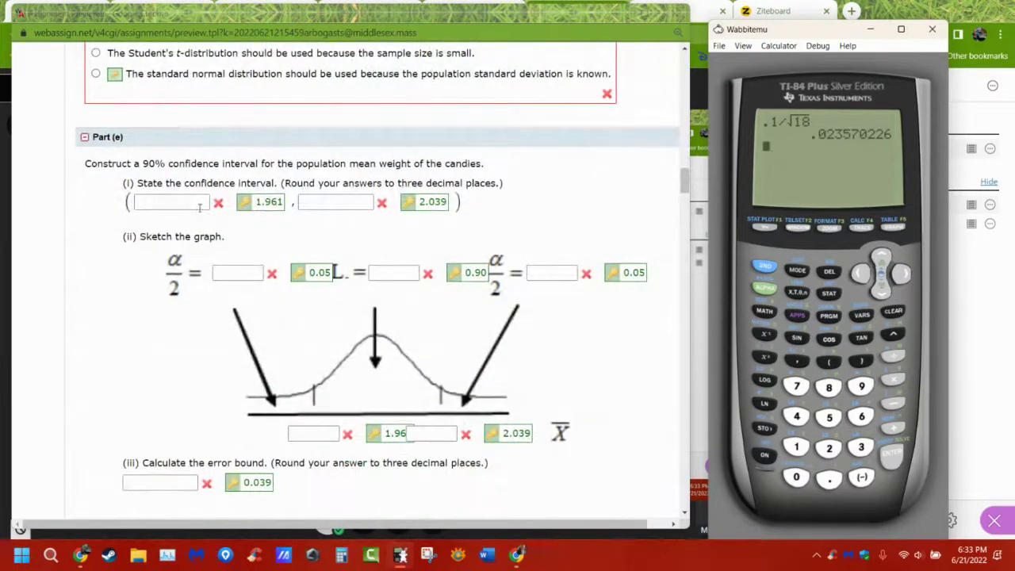
left_click(149, 168)
scroll(189, 359, "down", 3)
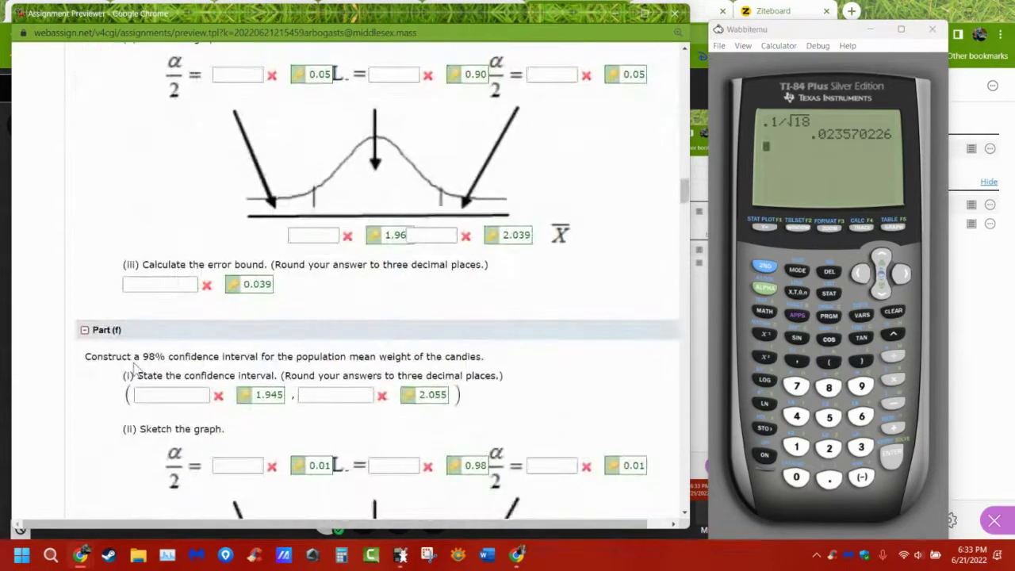
left_click_drag(134, 357, 181, 356)
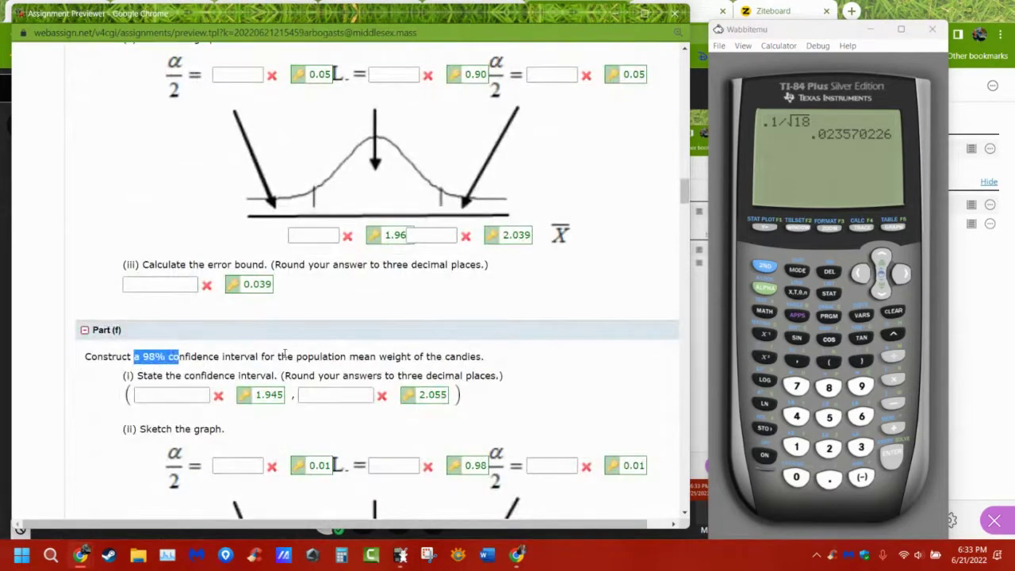
scroll(285, 356, "up", 2)
scroll(423, 375, "down", 2)
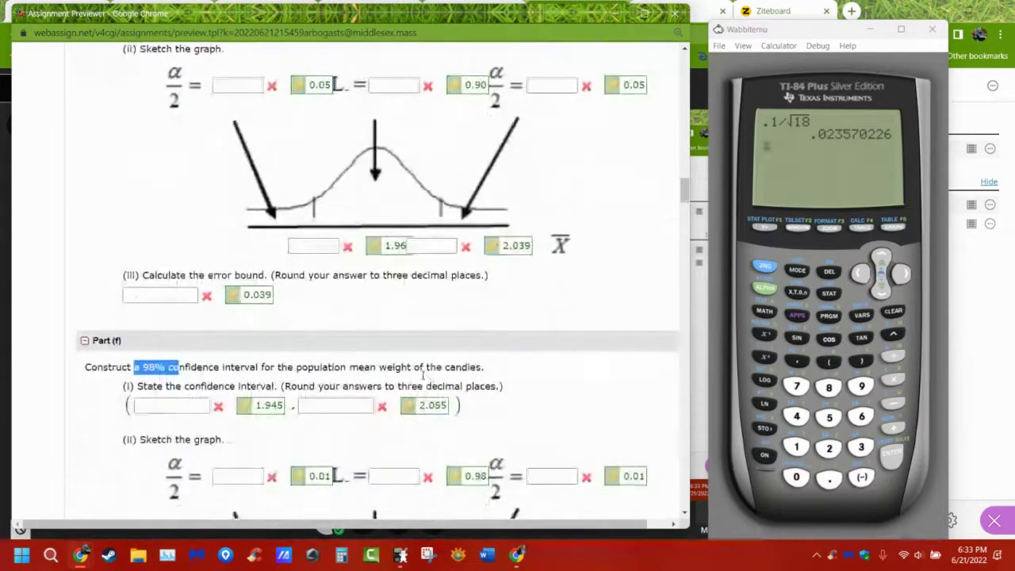
scroll(425, 376, "up", 1)
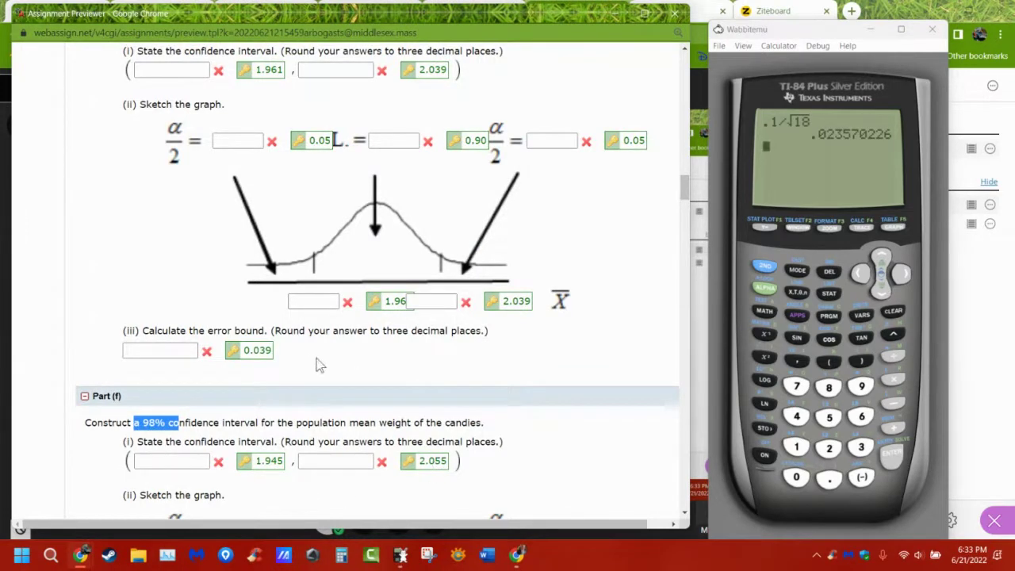
left_click(187, 421)
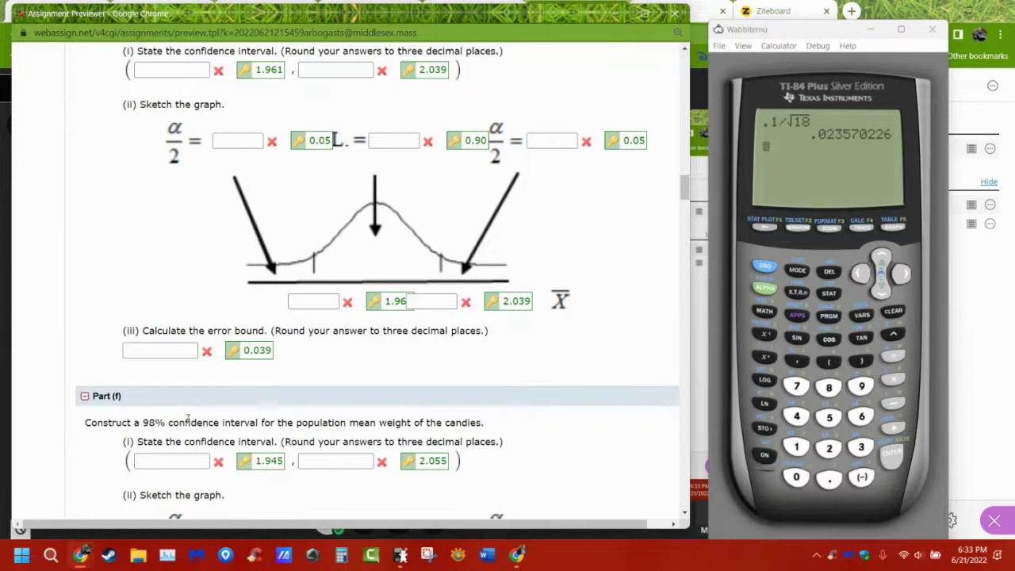
left_click_drag(188, 421, 128, 418)
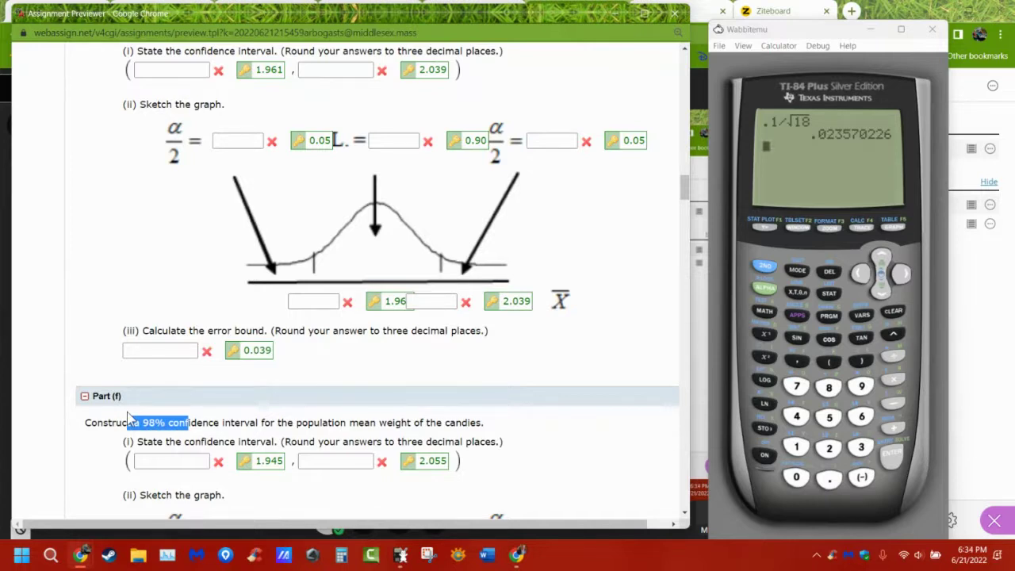
Step: Examine part (f)'s interval, graph and error bound and part (g)'s answer choices, and return to question 2's problem statement
scroll(486, 466, "down", 3)
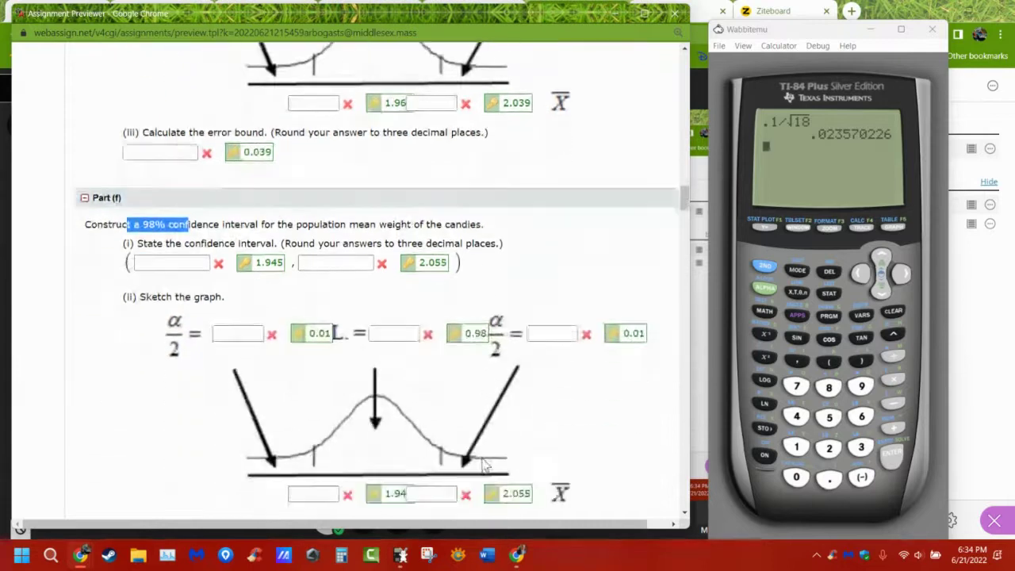
scroll(484, 465, "down", 1)
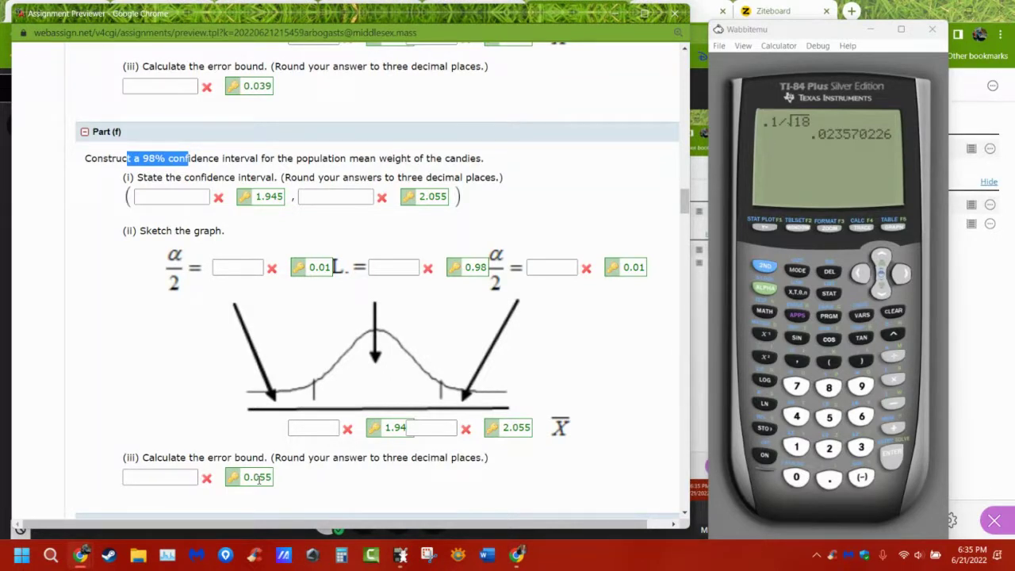
scroll(616, 345, "down", 5)
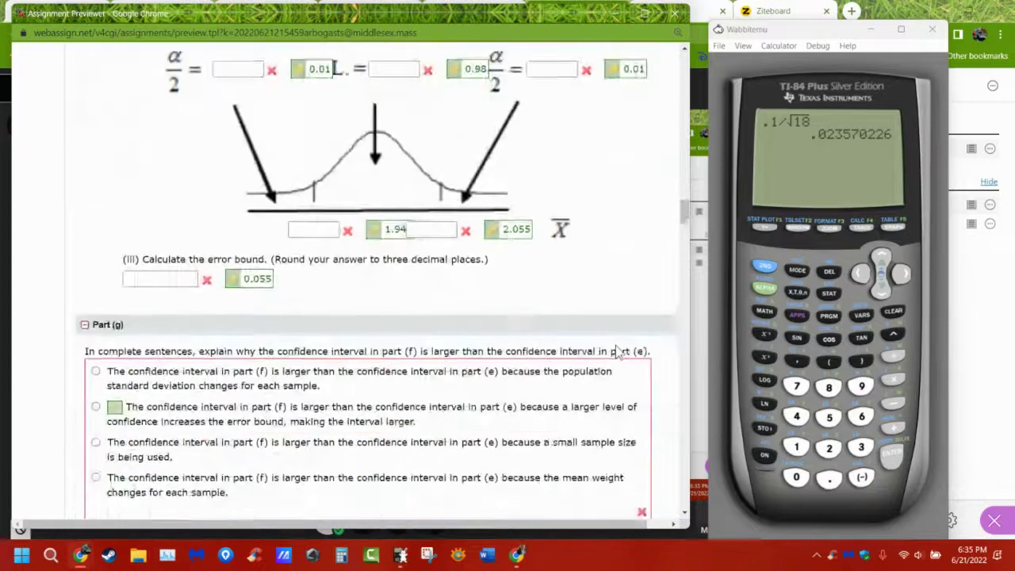
scroll(608, 356, "up", 5)
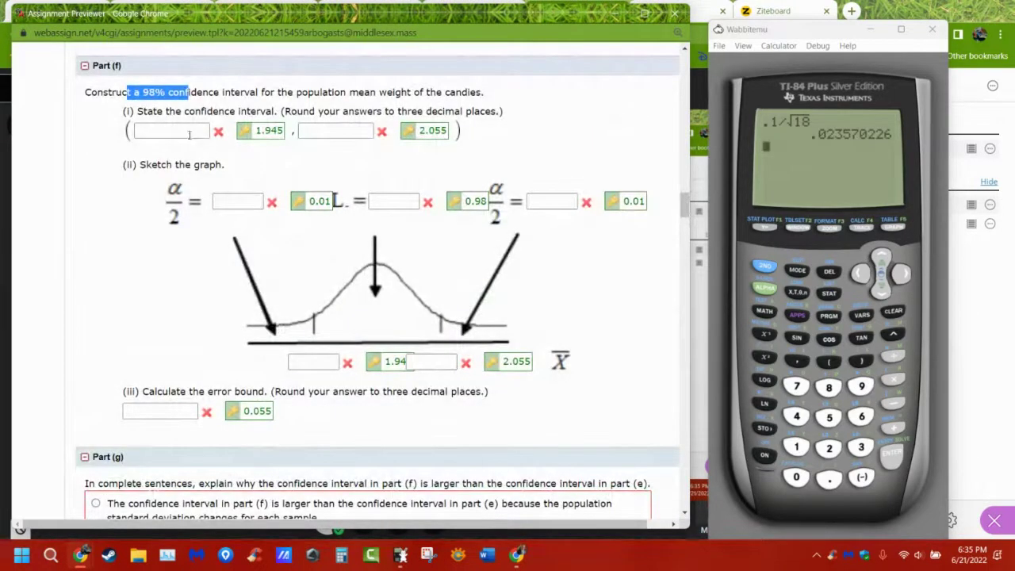
scroll(563, 287, "up", 3)
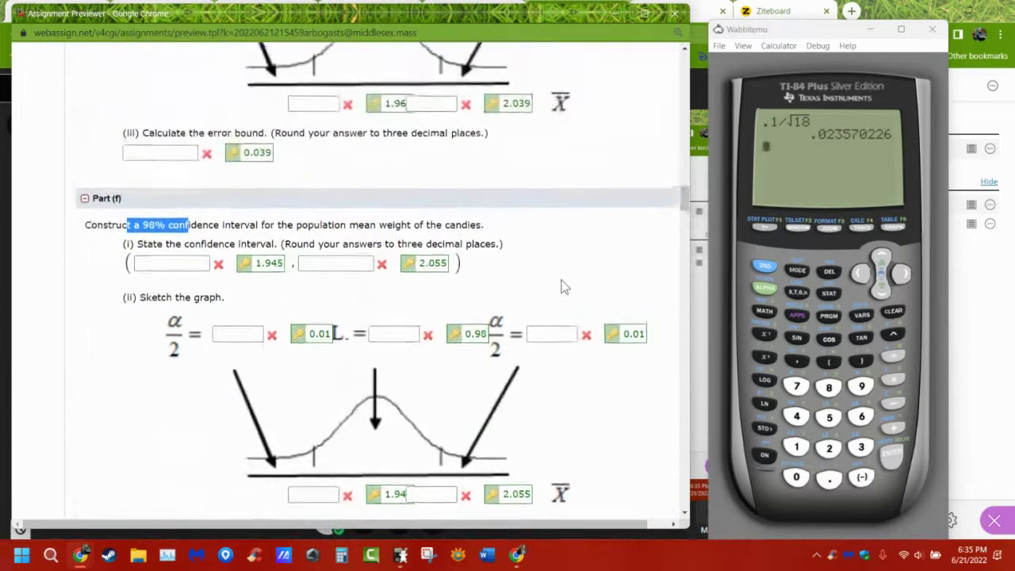
scroll(563, 287, "up", 12)
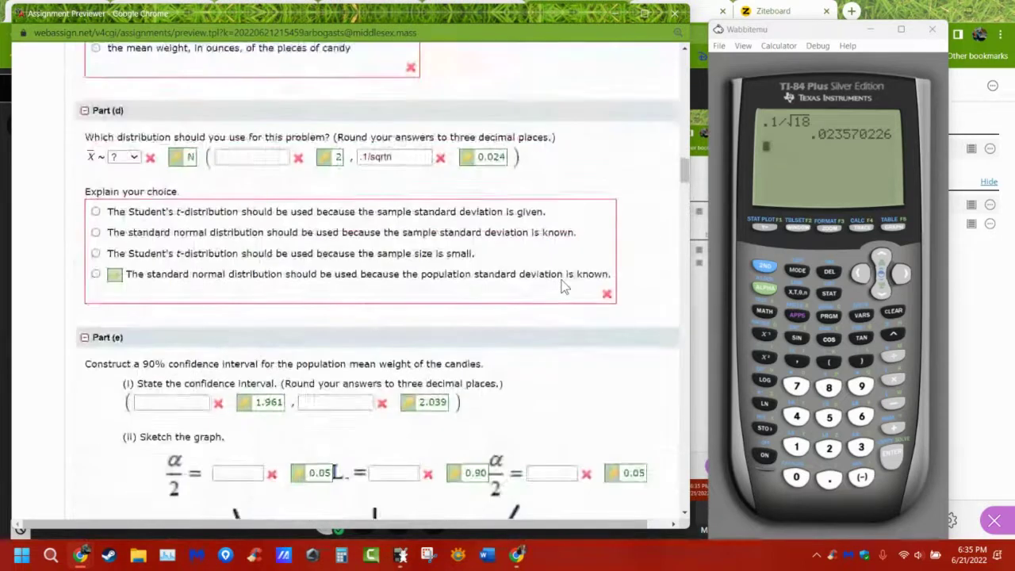
scroll(562, 287, "up", 1)
scroll(562, 287, "up", 3)
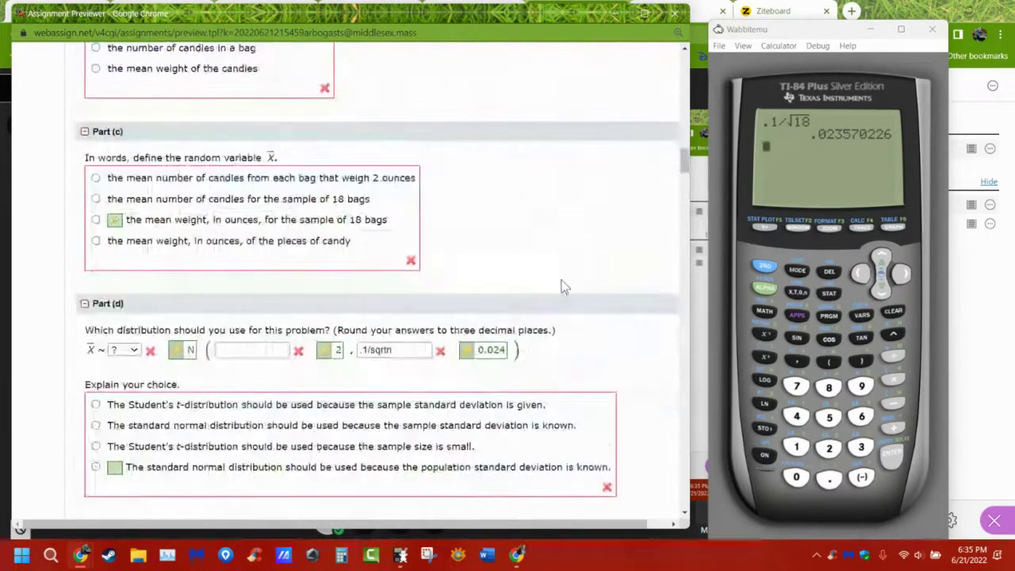
scroll(563, 287, "up", 9)
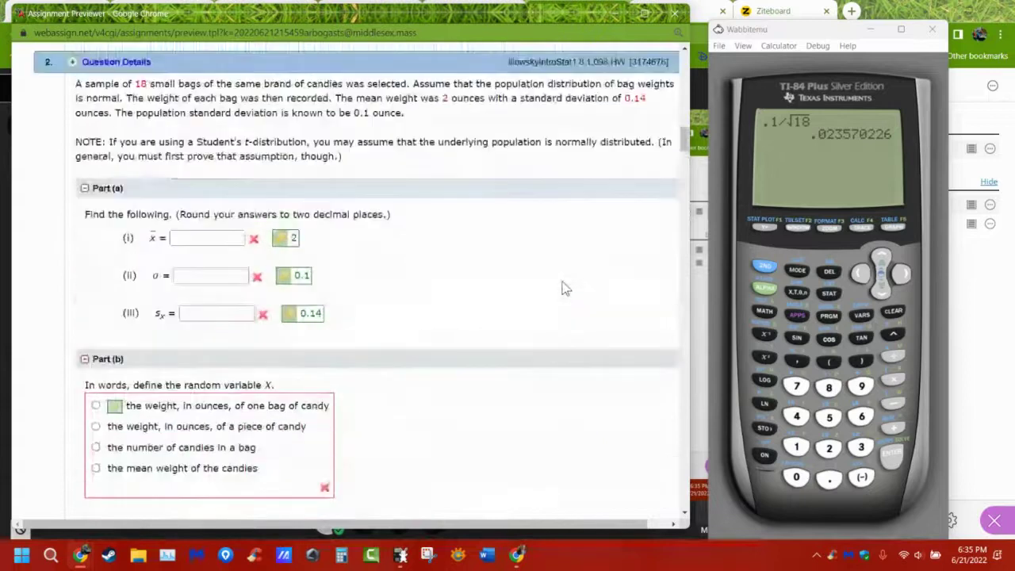
Step: Open the ZInterval setup from the calculator's statistical tests
left_click(828, 295)
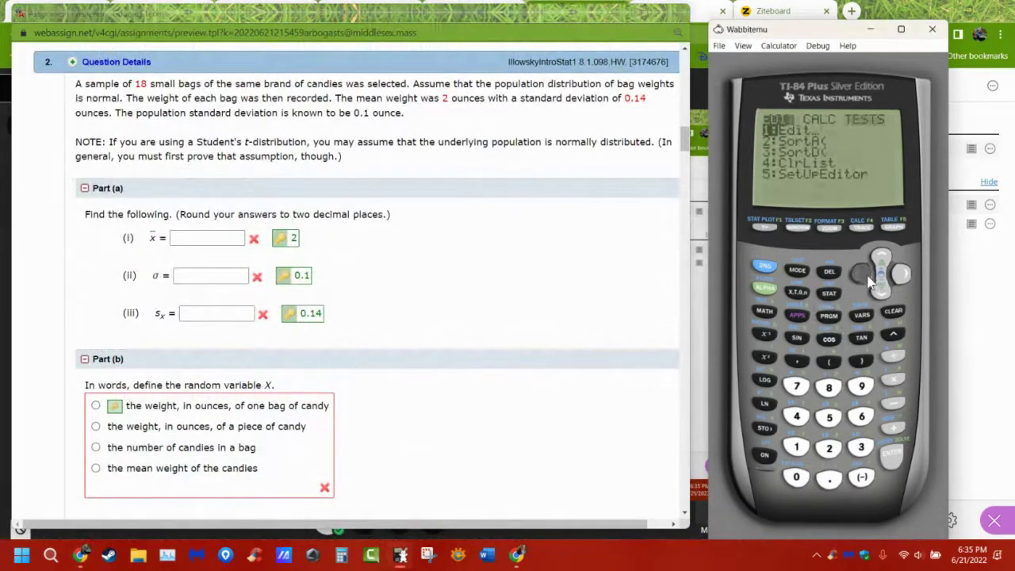
left_click(868, 277)
left_click(882, 293)
left_click(882, 293)
left_click(882, 294)
left_click(882, 293)
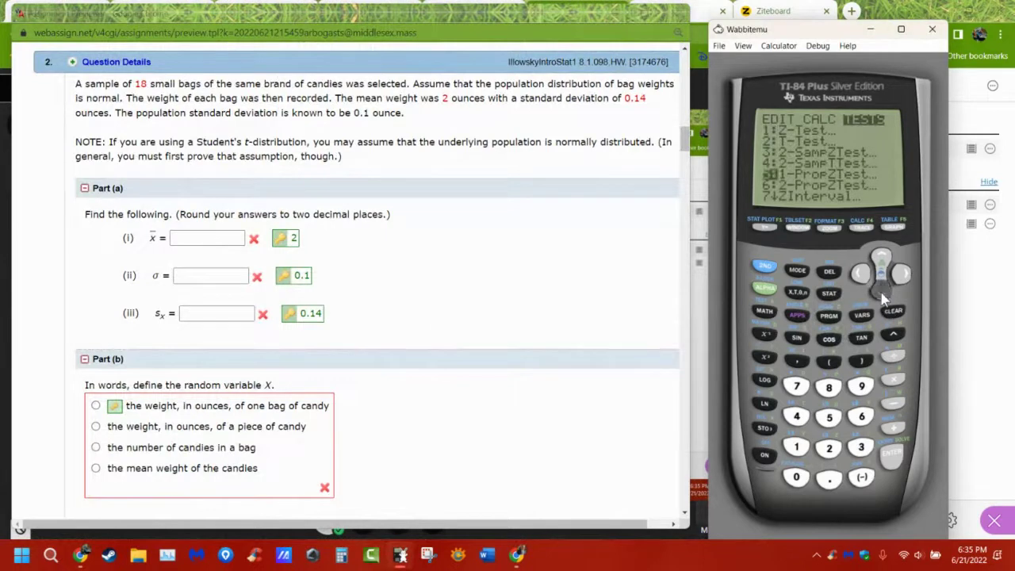
left_click(882, 293)
left_click(882, 293)
left_click(897, 460)
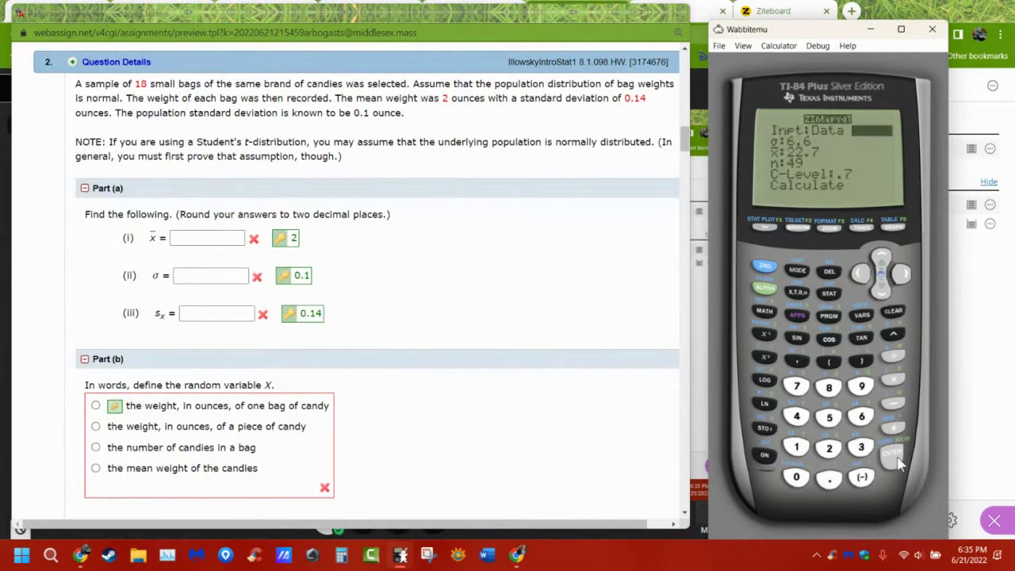
Step: Switch the ZInterval input to Data to show its list settings, and return it to Stats
left_click(860, 274)
left_click(893, 454)
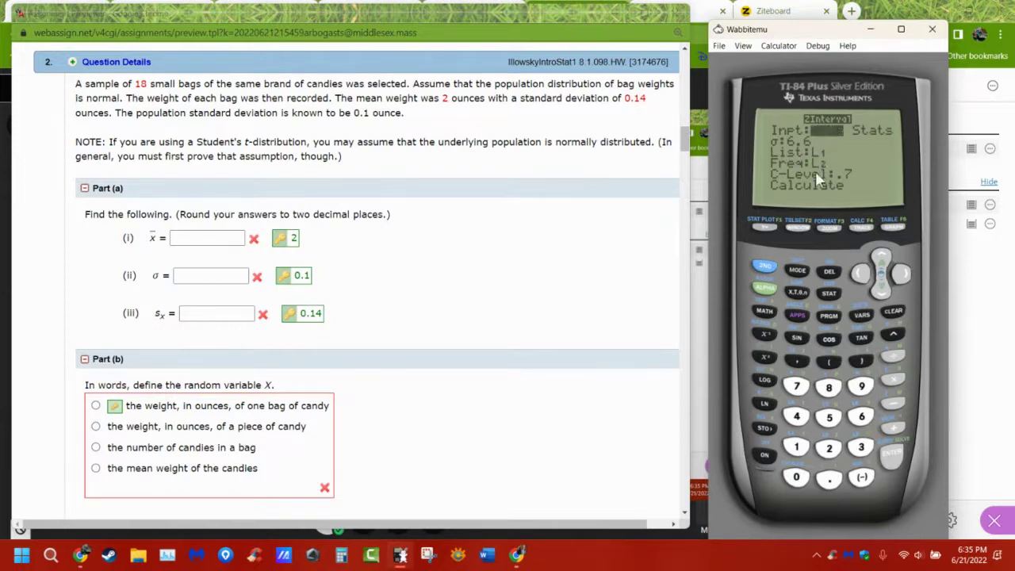
left_click(903, 274)
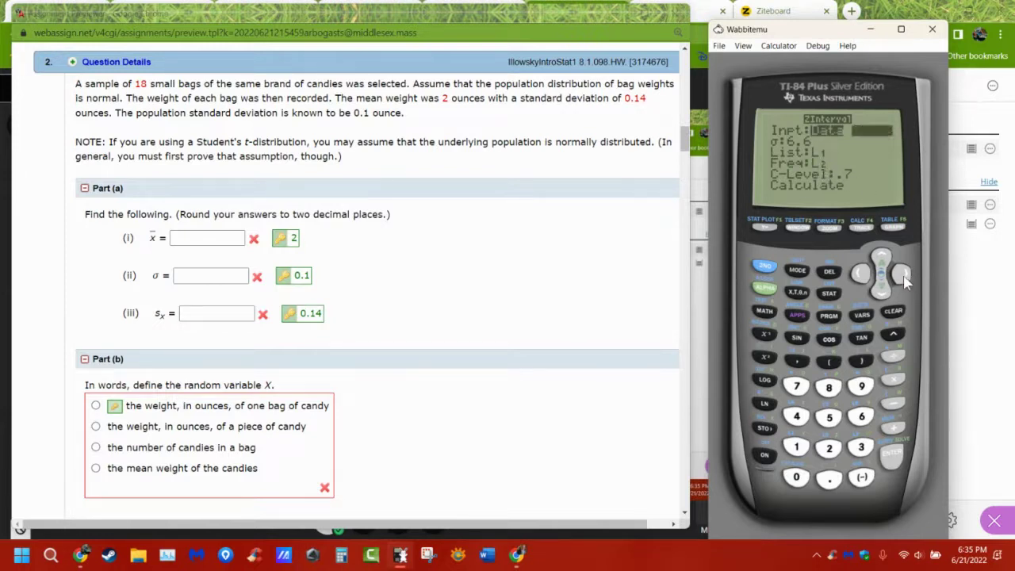
left_click(894, 459)
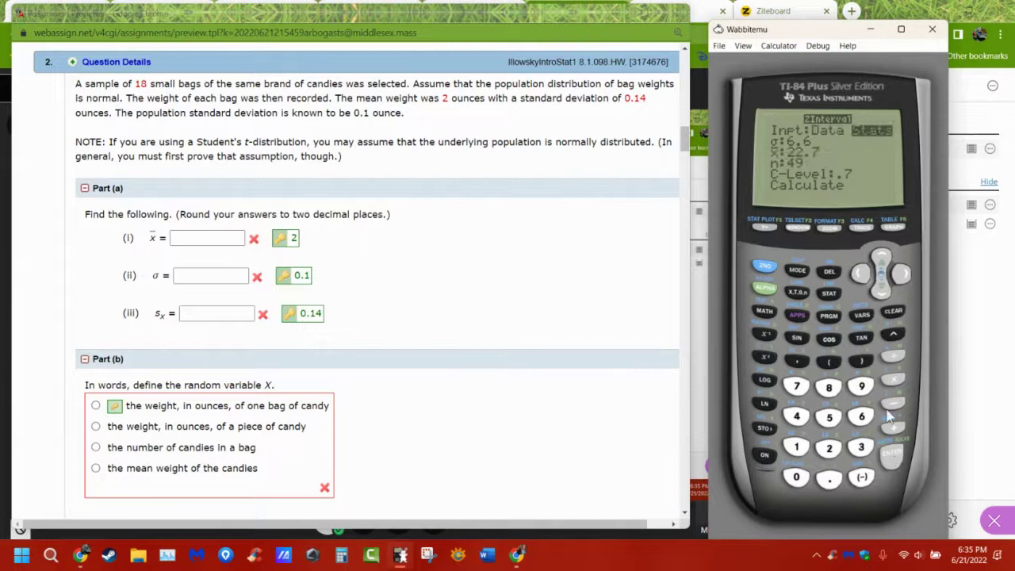
Step: Calculate the ZInterval with σ set to .1, x̄ to 2, n to 18 and the C-Level to .999997
left_click(883, 292)
type(".1")
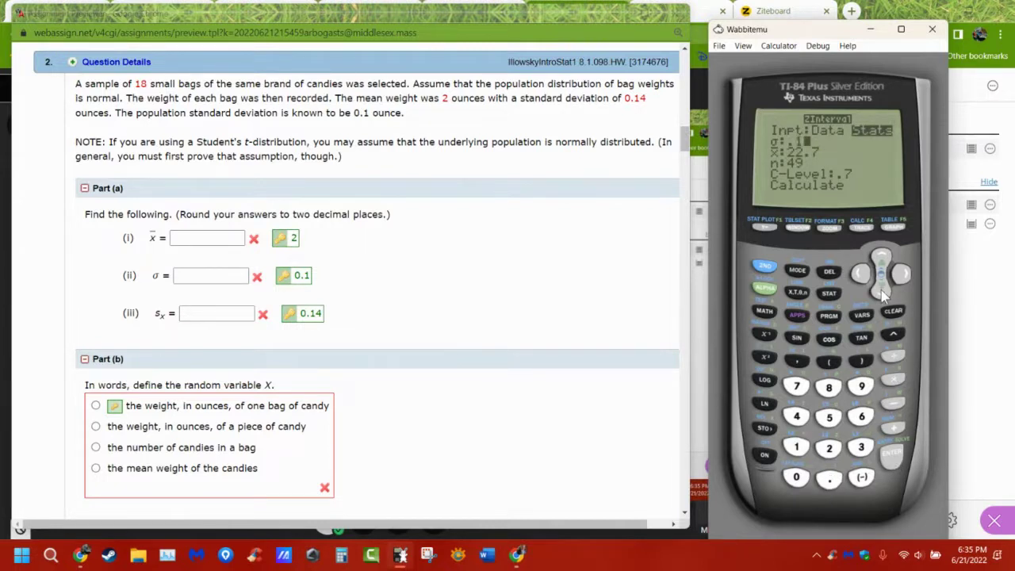
left_click(883, 292)
type("2")
left_click(883, 292)
type("18")
left_click(883, 292)
type(".999997")
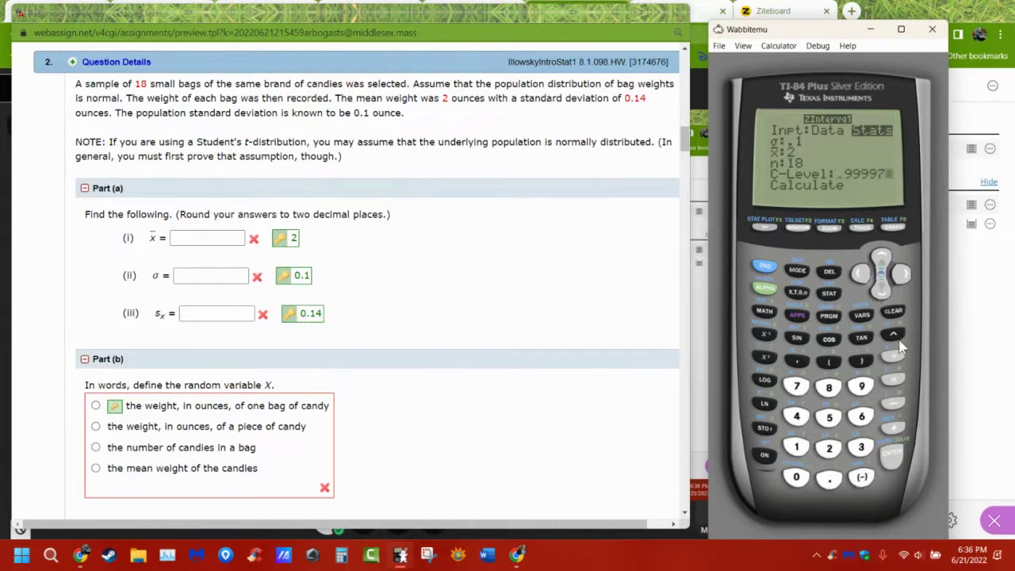
left_click(881, 291)
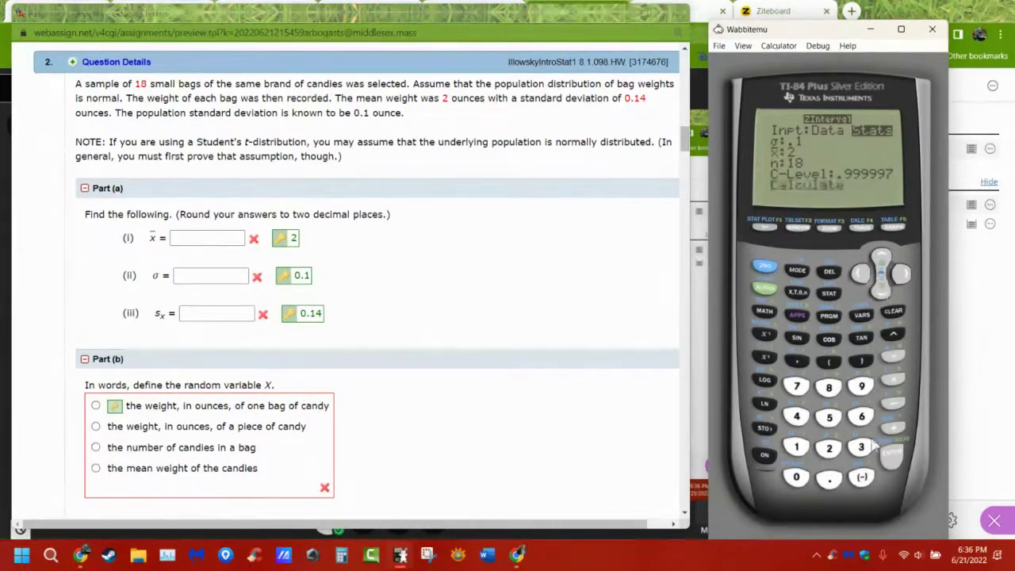
left_click(891, 452)
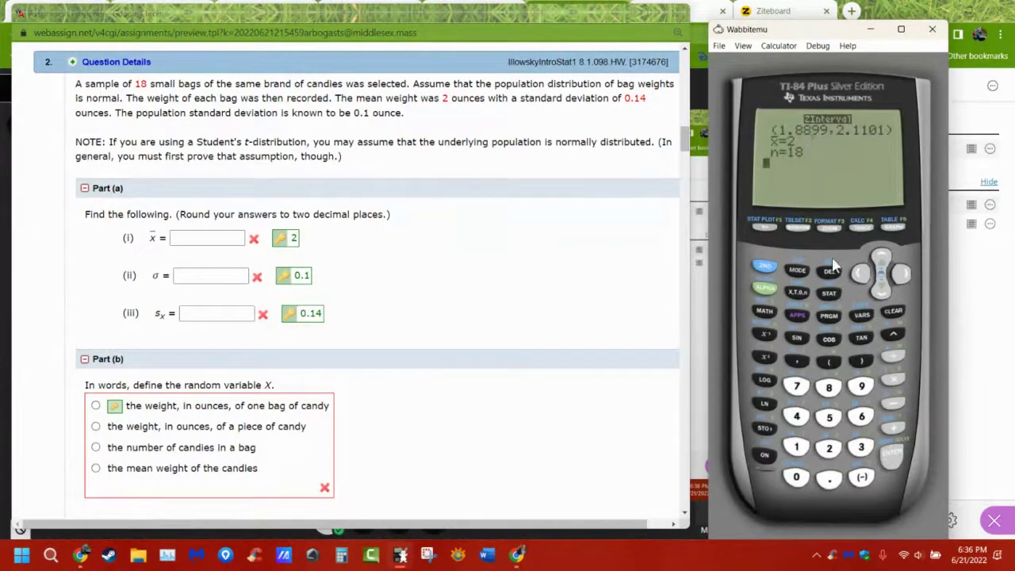
Step: Reopen the ZInterval setup from the calculator's statistical tests
left_click(831, 295)
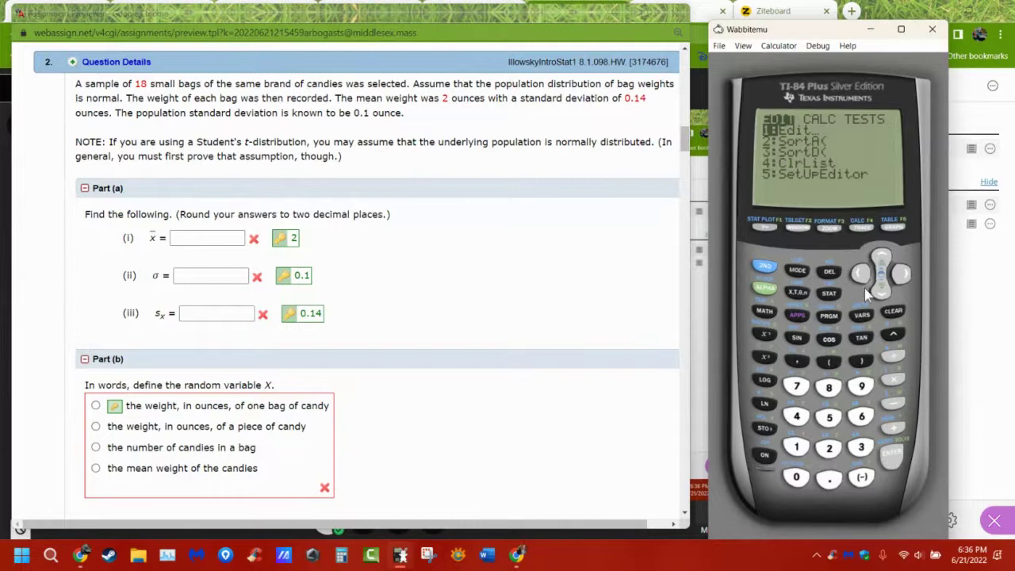
left_click(902, 275)
left_click(902, 275)
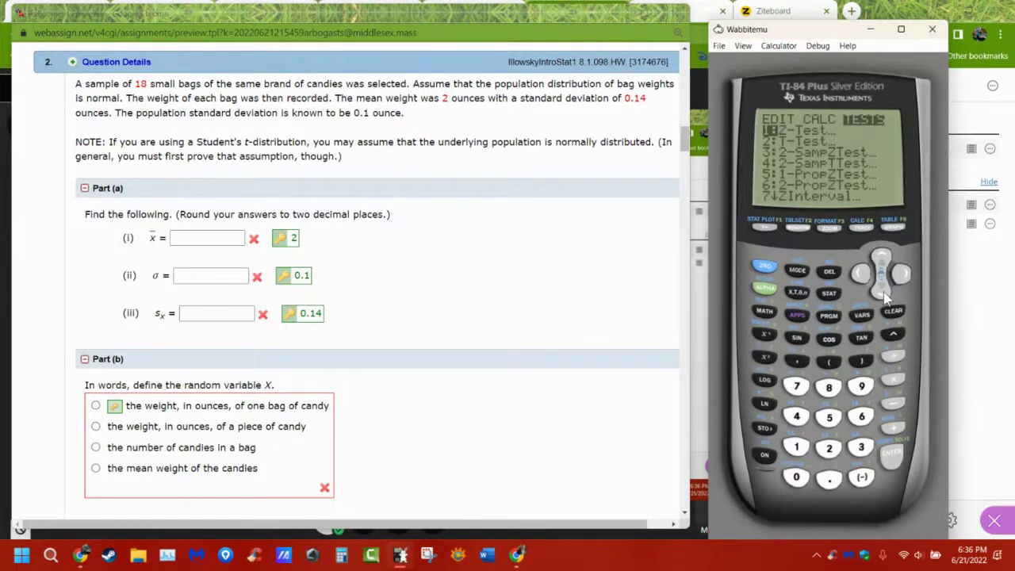
left_click(882, 290)
left_click(882, 290)
left_click(882, 291)
left_click(882, 290)
left_click(882, 290)
left_click(882, 290)
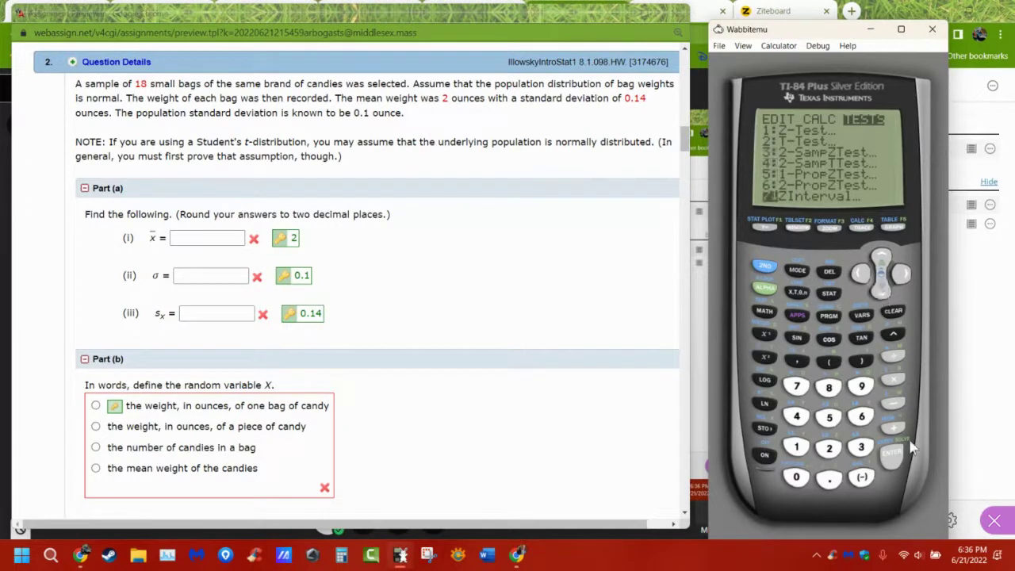
left_click(892, 453)
Step: Set the ZInterval sample size n to 3
left_click(882, 291)
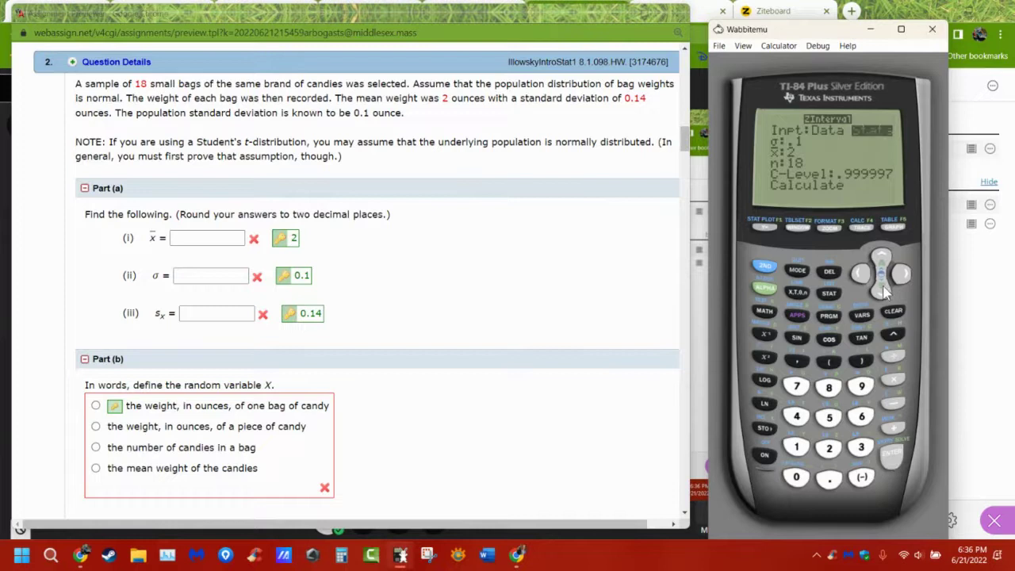
left_click(882, 291)
type("3")
key("Up")
key("Up")
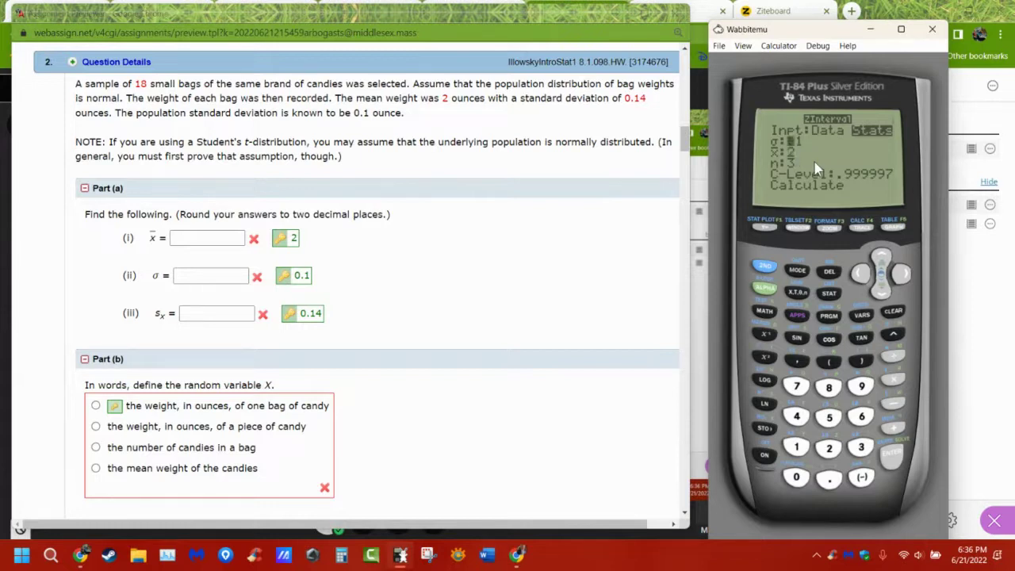
type("4")
key("F12")
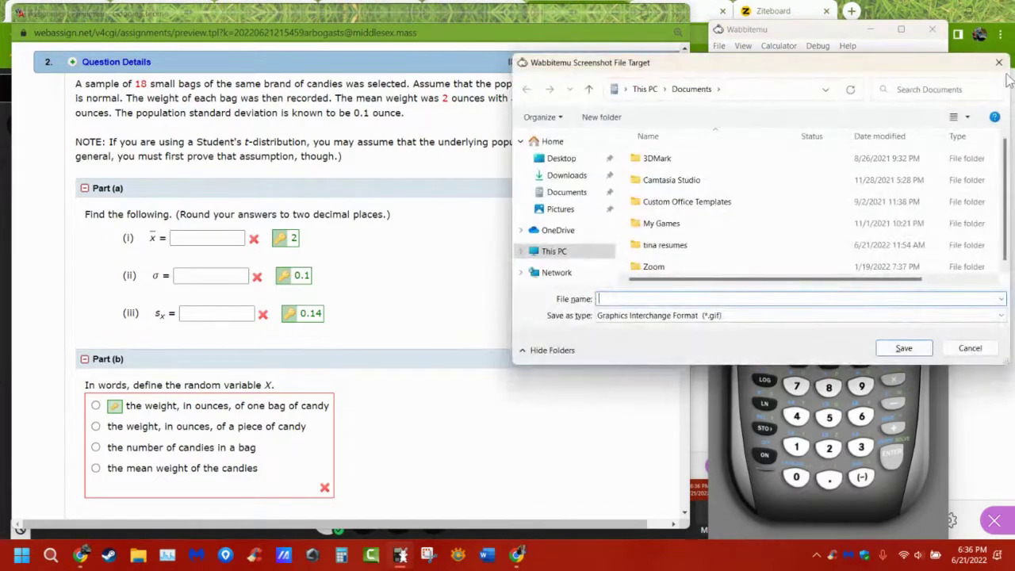
left_click(999, 63)
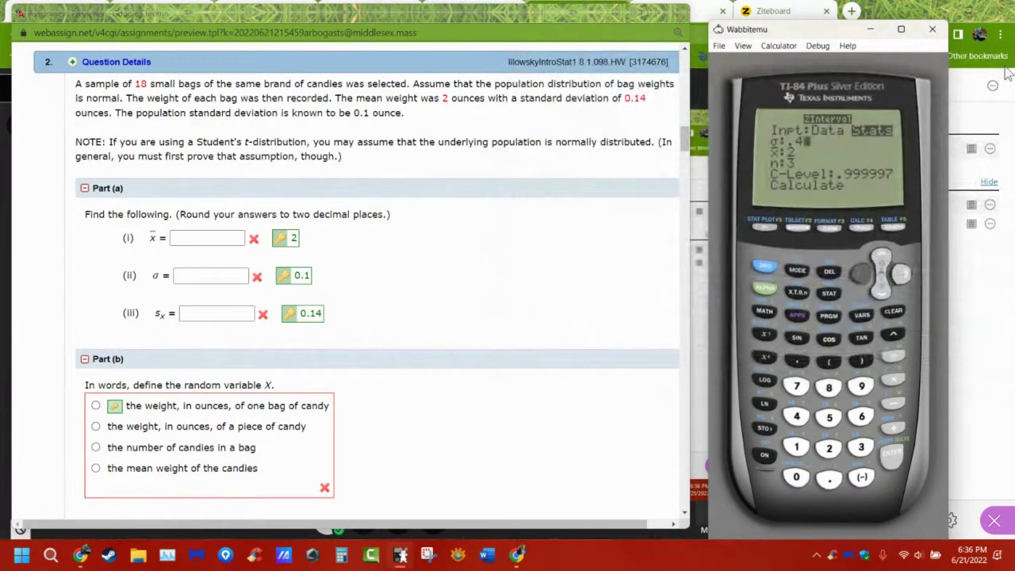
Step: Set σ to 1 and calculate the ZInterval with x̄ at 2 and the C-Level at .999997
key("Left")
key("Left")
type("1")
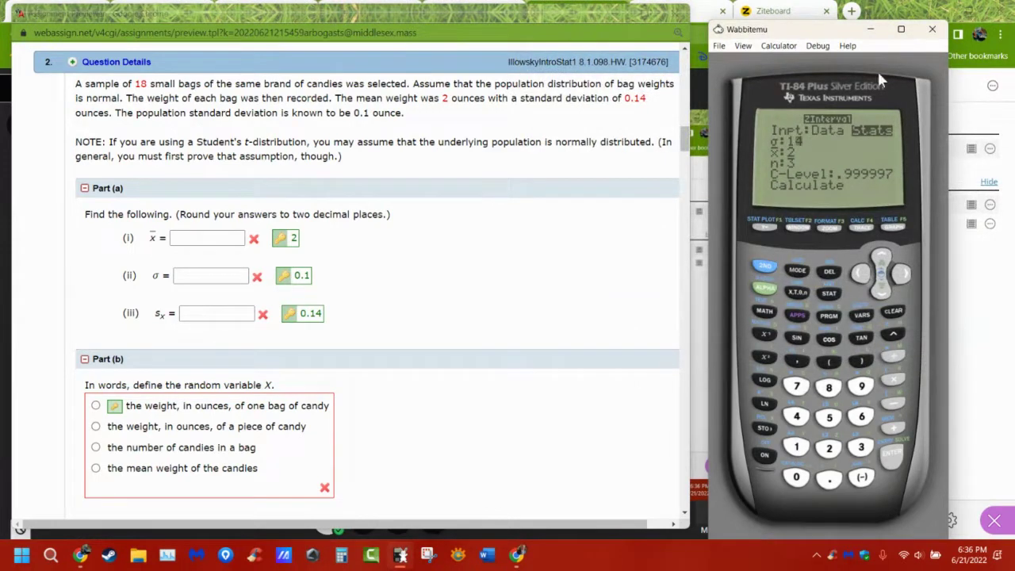
left_click(830, 271)
left_click(881, 289)
left_click(893, 454)
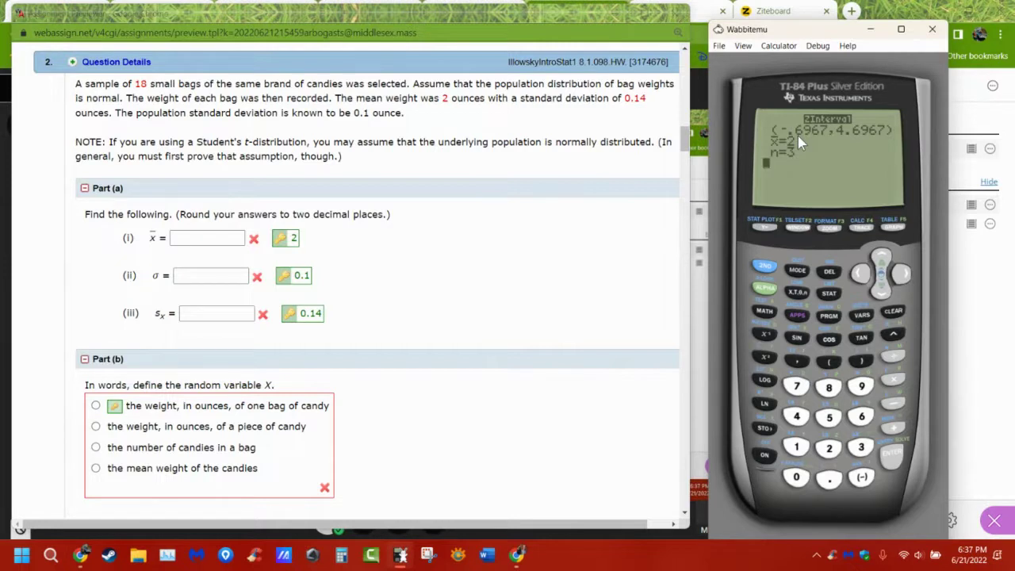
Step: Review question 2's parts (b) to (f) and highlight part (g)'s question about why the part (f) interval is larger
scroll(408, 363, "down", 6)
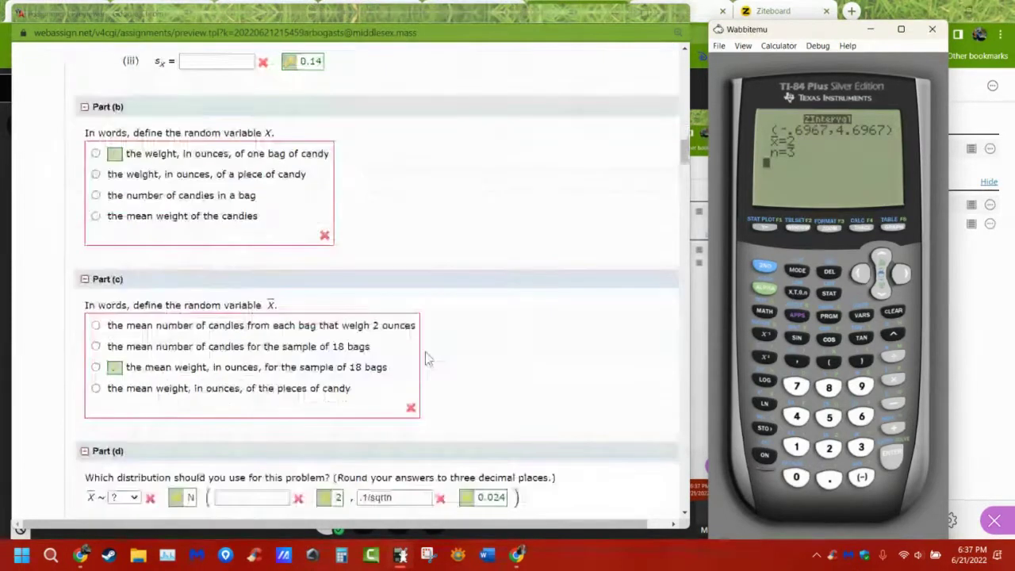
scroll(426, 353, "up", 3)
scroll(426, 358, "up", 2)
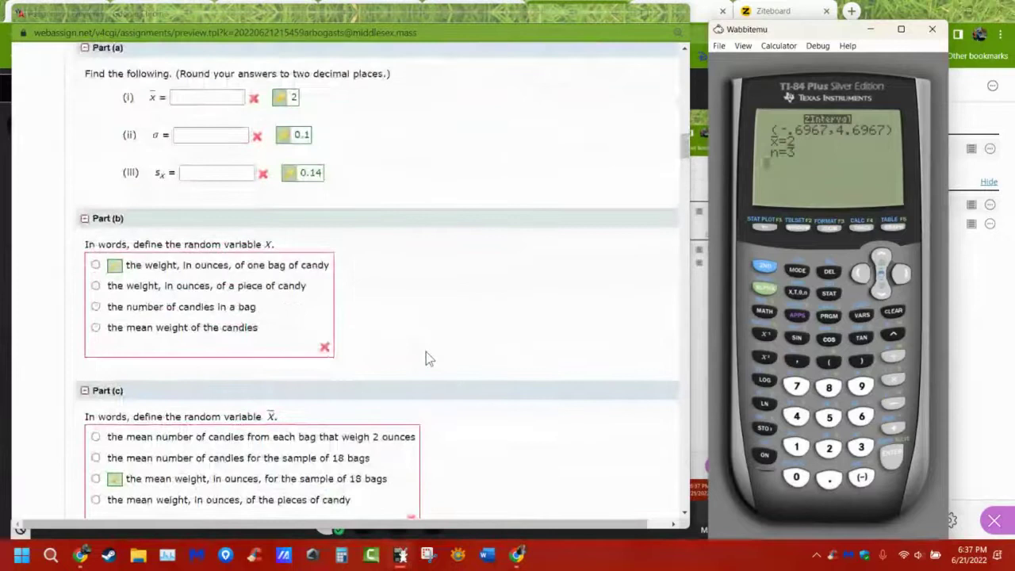
scroll(426, 358, "down", 9)
scroll(426, 359, "down", 6)
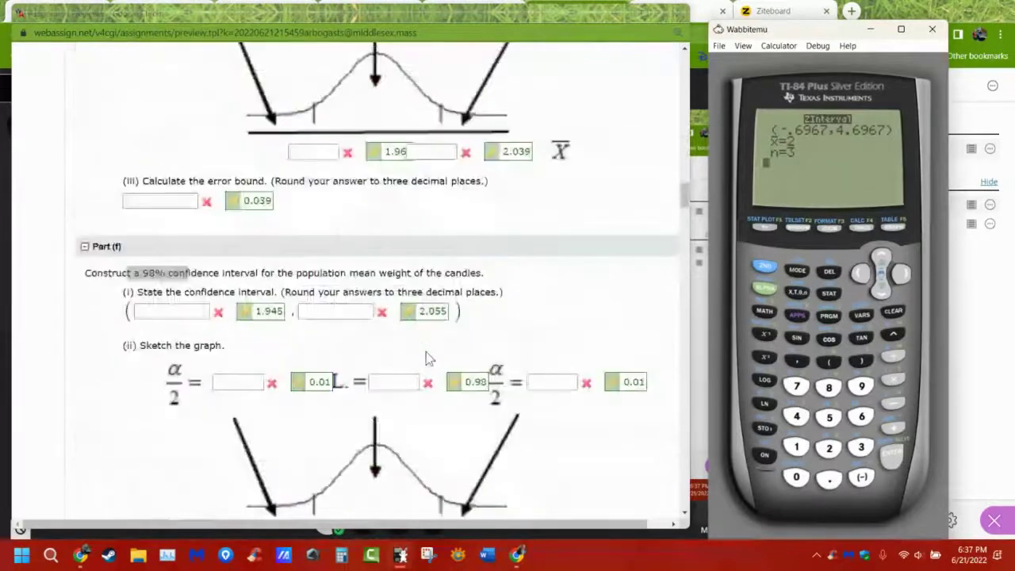
scroll(383, 238, "up", 4)
scroll(383, 238, "down", 4)
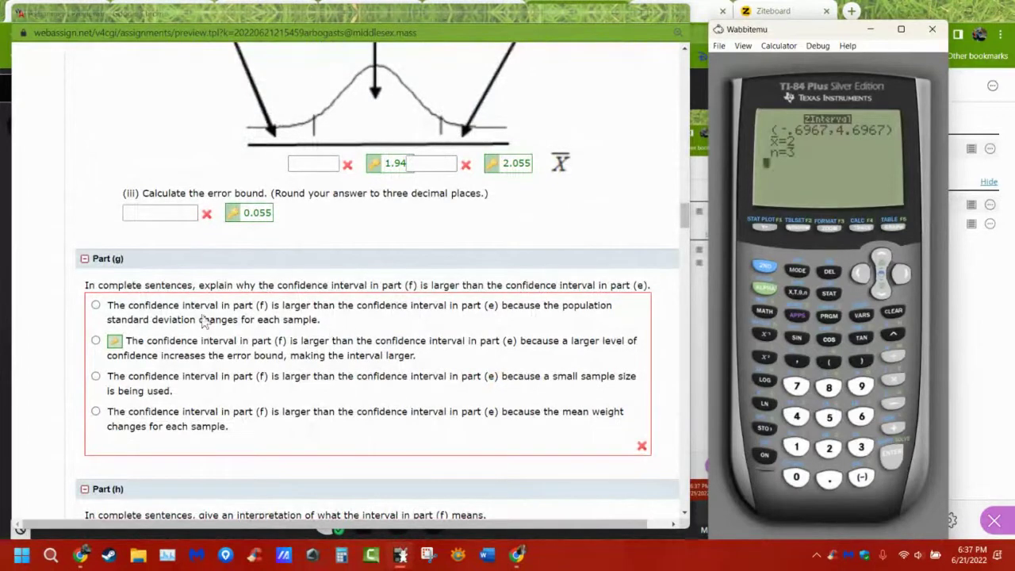
left_click_drag(161, 285, 562, 286)
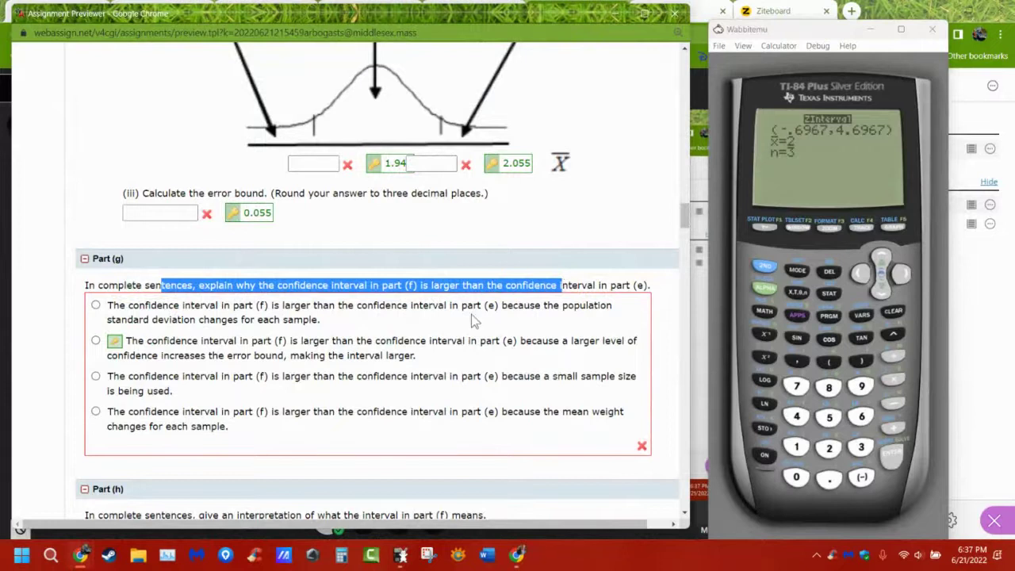
Step: Examine part (h)'s interpretation choices against part (f)'s 98% interval, and continue to question 3 on the term "90% confident"
scroll(471, 314, "down", 3)
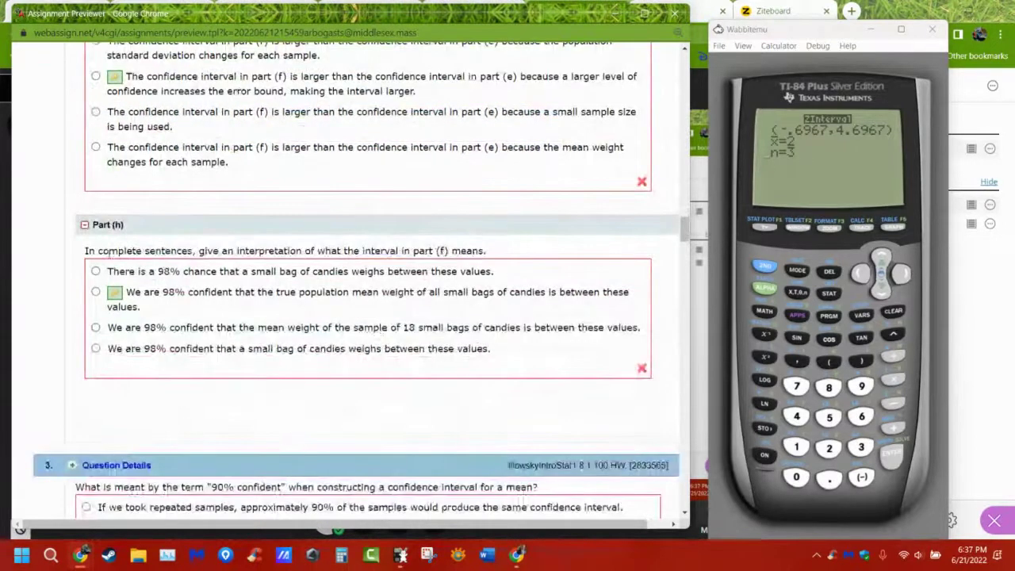
left_click_drag(109, 251, 484, 244)
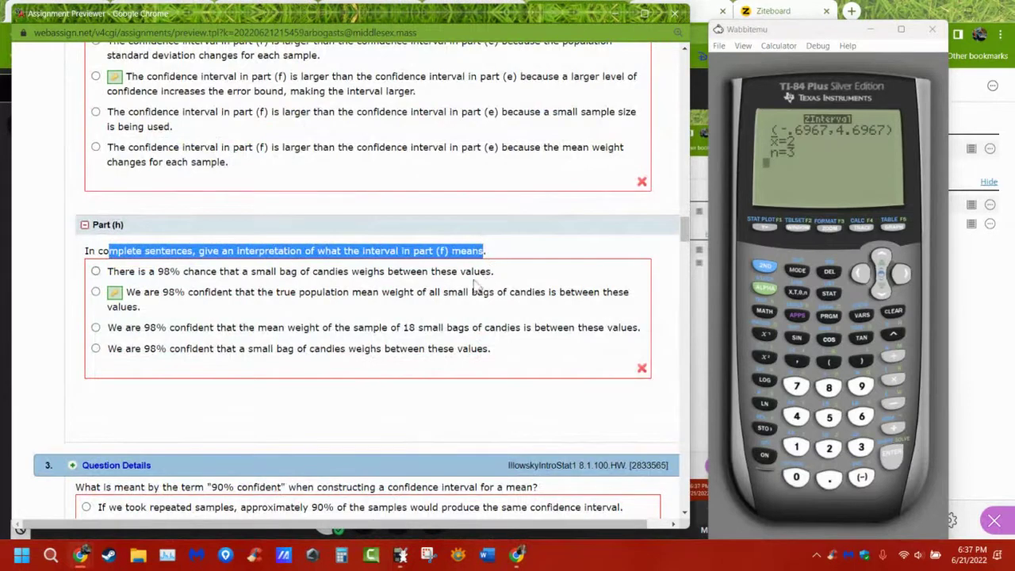
scroll(446, 295, "up", 5)
scroll(444, 296, "up", 3)
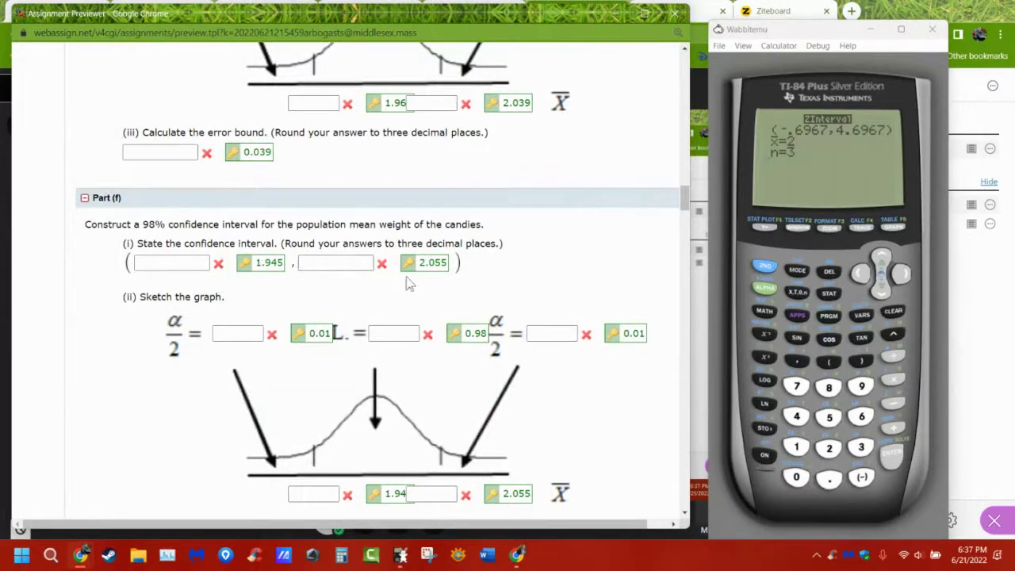
scroll(381, 333, "down", 1)
scroll(381, 333, "down", 7)
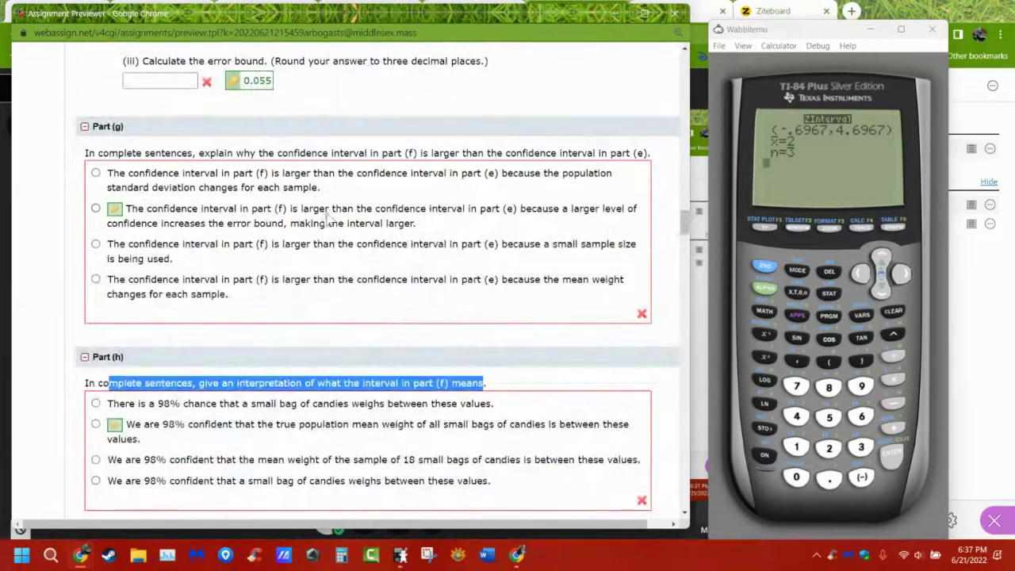
scroll(326, 253, "down", 2)
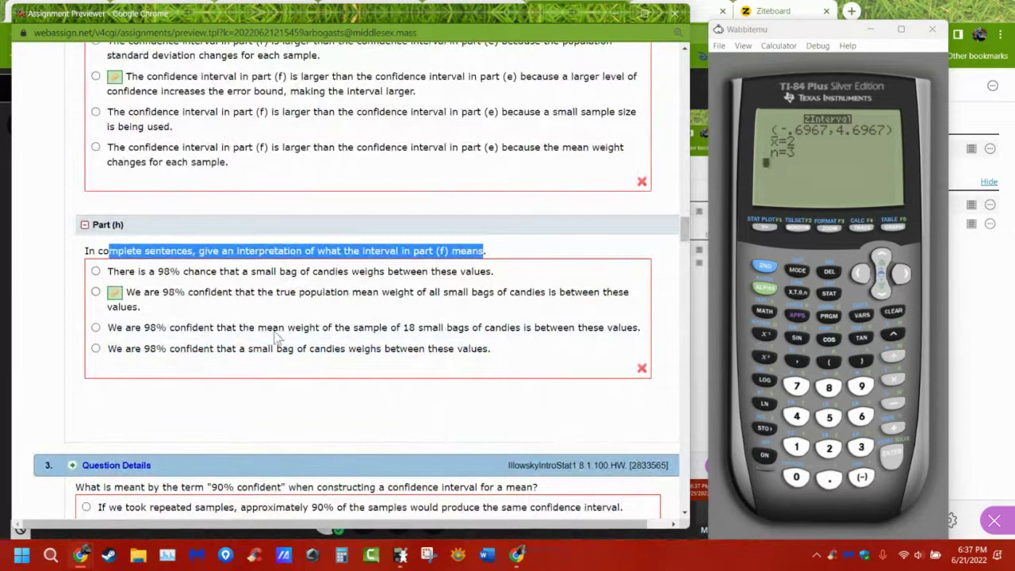
scroll(246, 286, "down", 1)
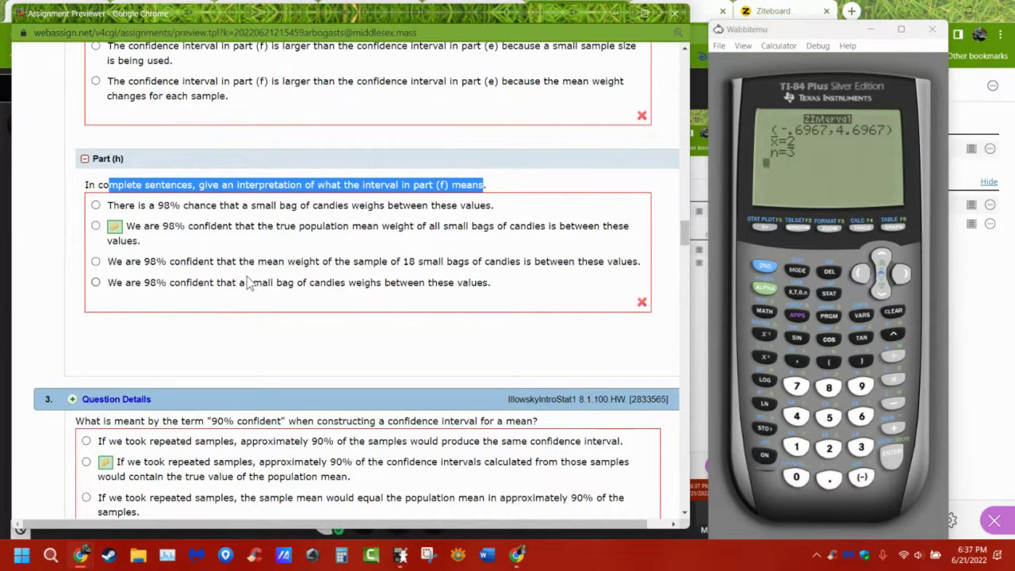
scroll(163, 349, "down", 3)
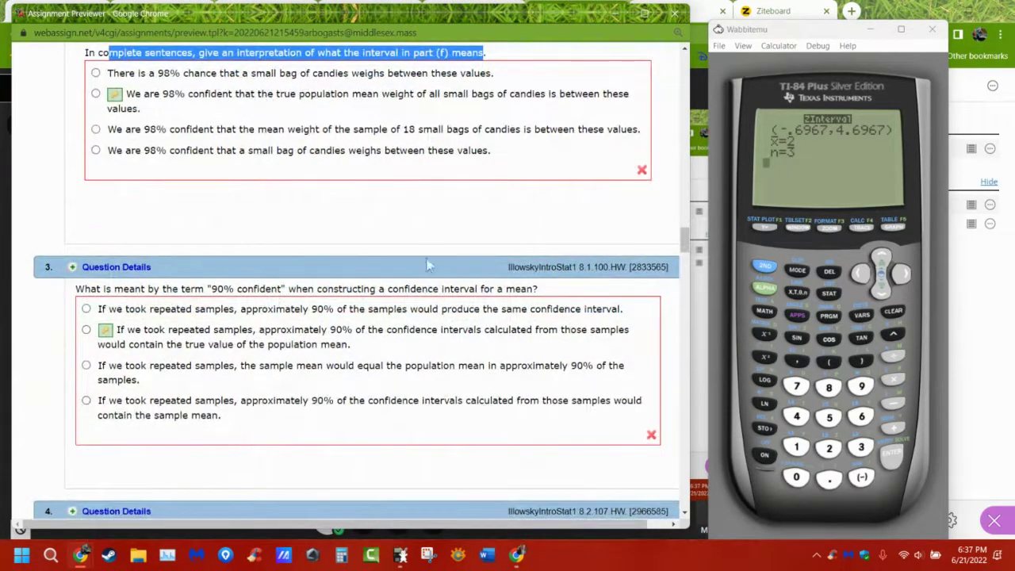
Step: Clear the calculator's ZInterval result and highlight the nine effective-period values in question 4's tranquilizer problem
scroll(361, 243, "down", 1)
scroll(361, 243, "down", 10)
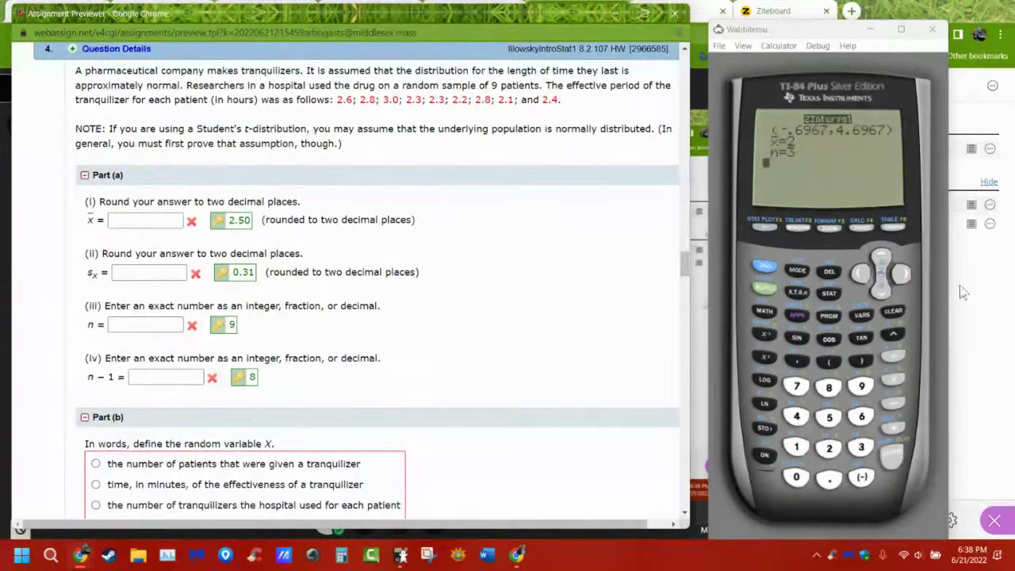
left_click(899, 314)
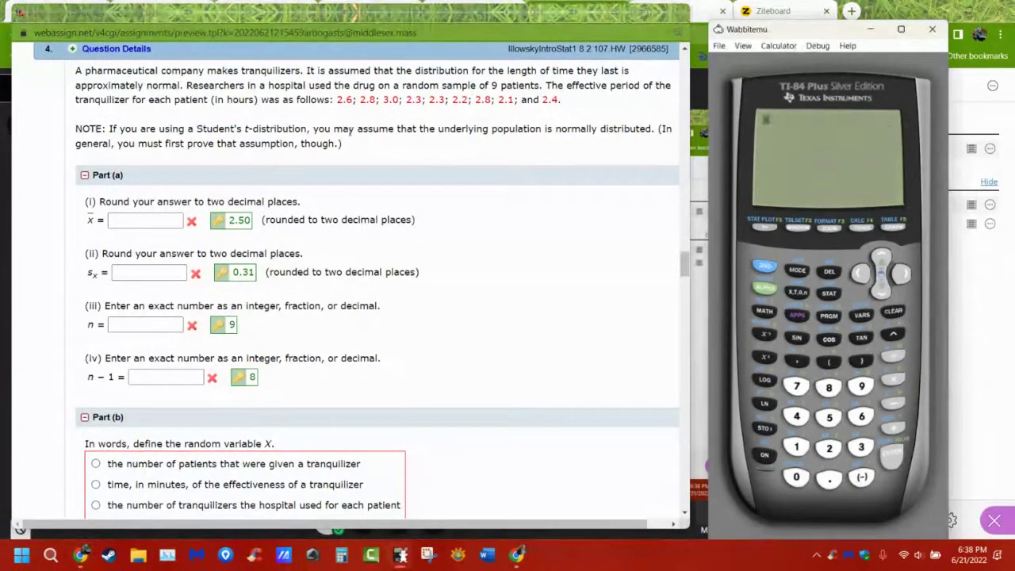
left_click_drag(333, 100, 566, 115)
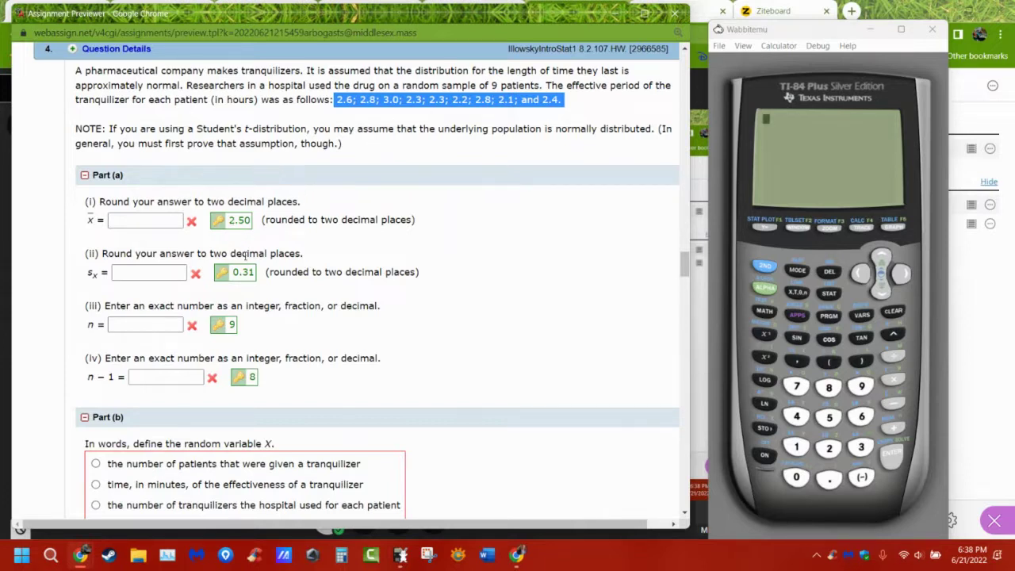
Step: Open the calculator's list editor and clear all values from list L1
left_click(829, 293)
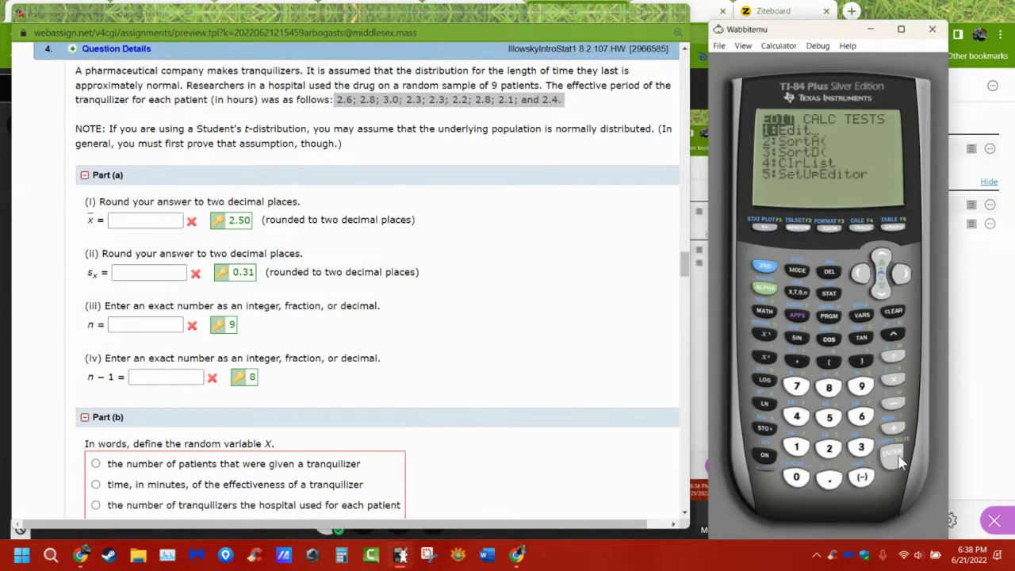
left_click(900, 454)
left_click(880, 258)
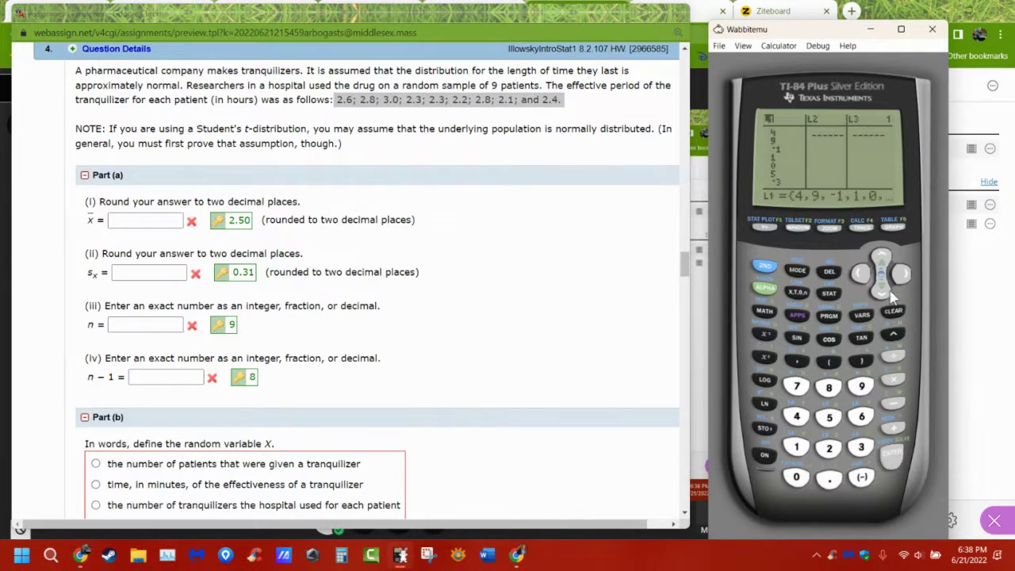
left_click(894, 311)
left_click(893, 454)
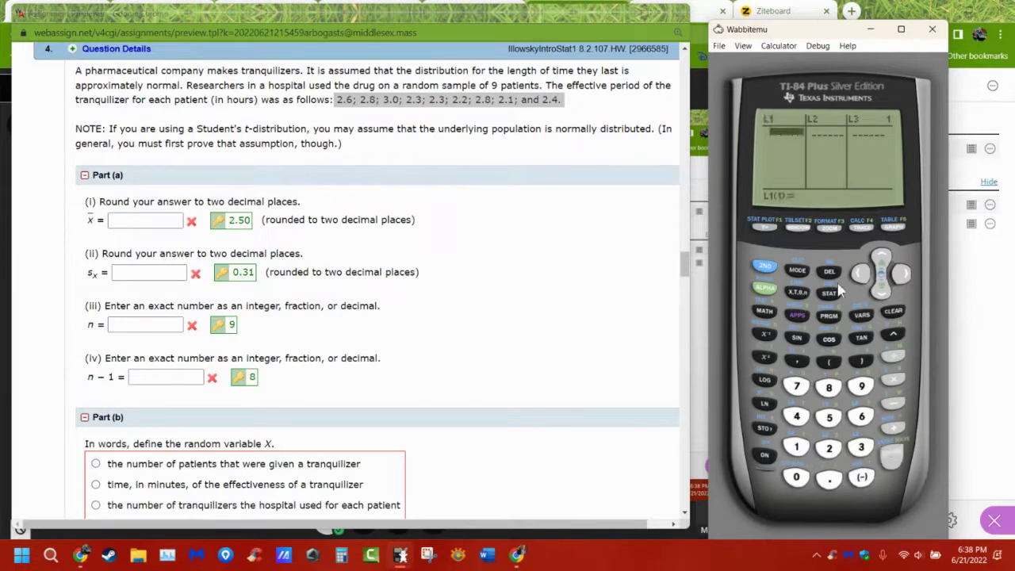
Step: Enter 2.6 as the first value in list L1
left_click(436, 130)
left_click(774, 156)
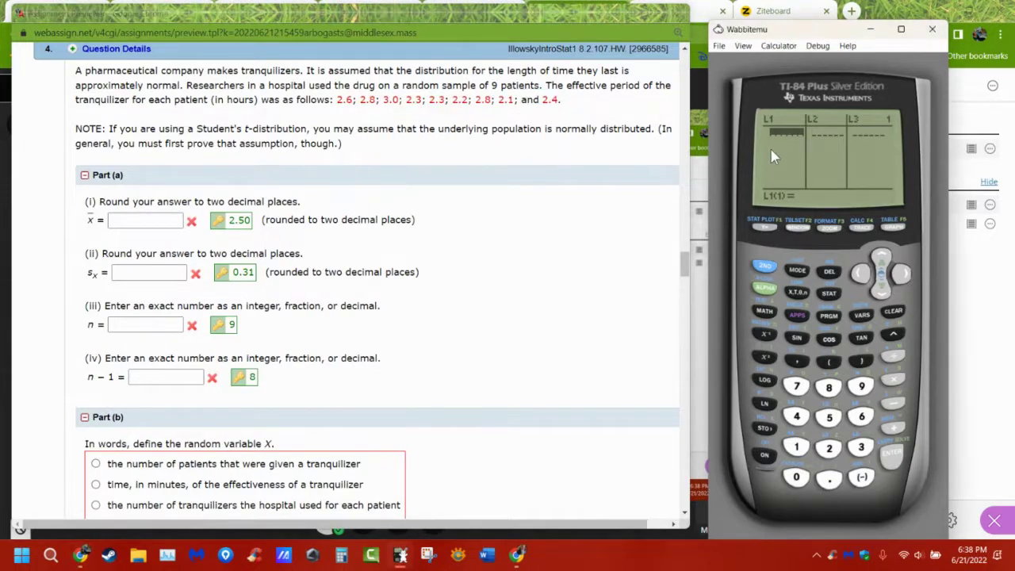
type("2.6")
key("Return")
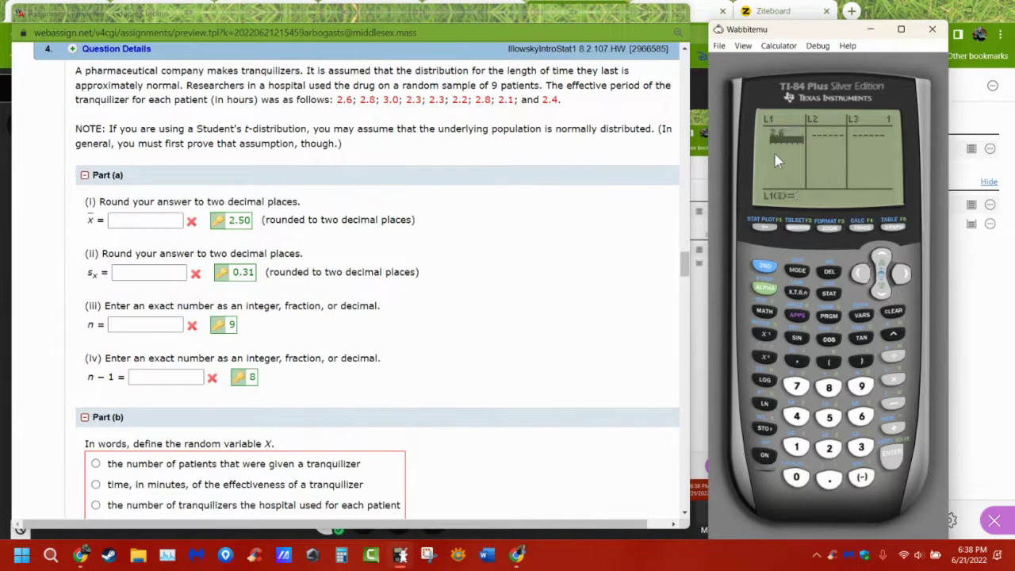
Step: Highlight question 4's data values again, reopen the list editor and empty list L1
left_click(830, 295)
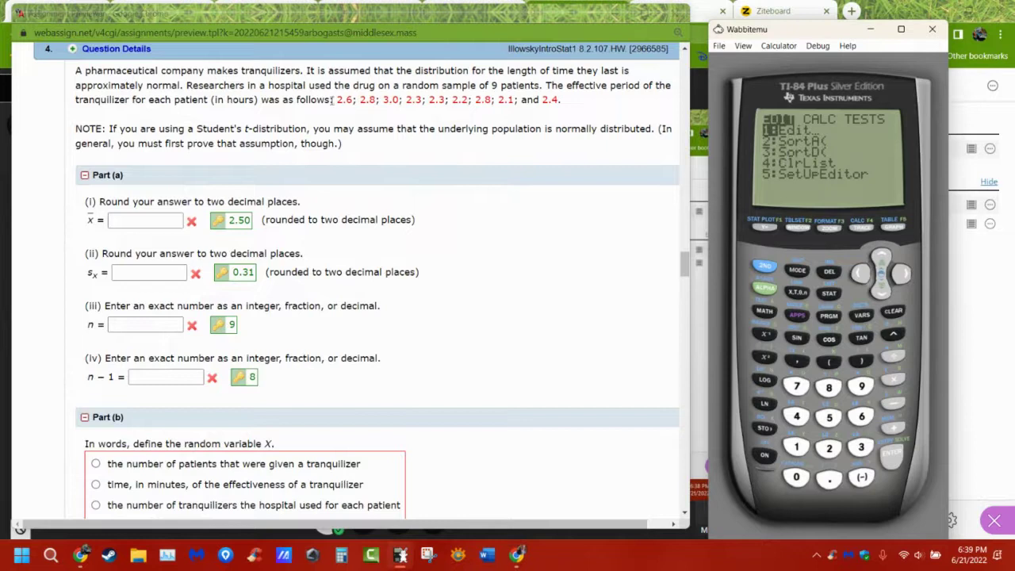
left_click_drag(331, 99, 562, 99)
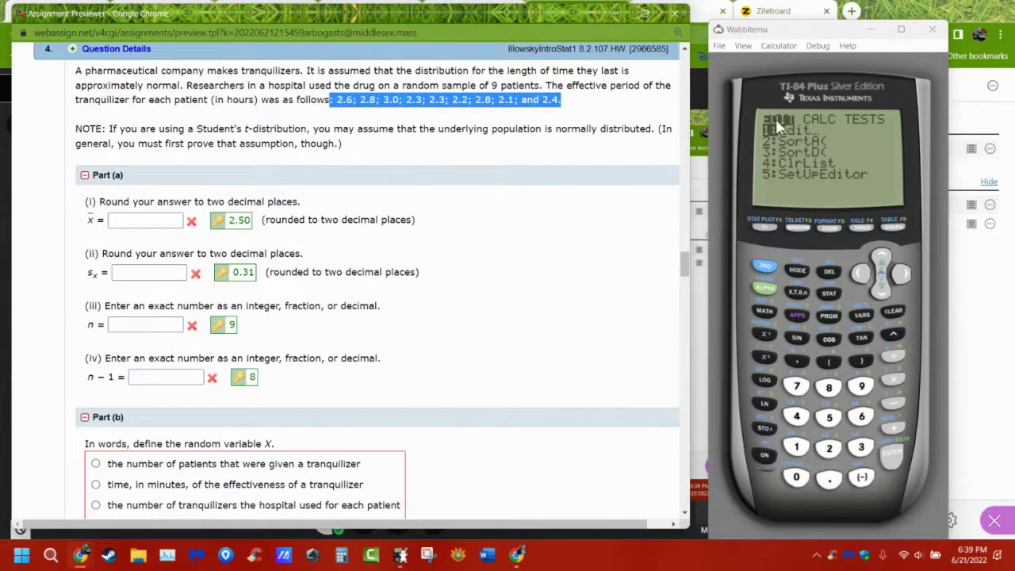
left_click(895, 456)
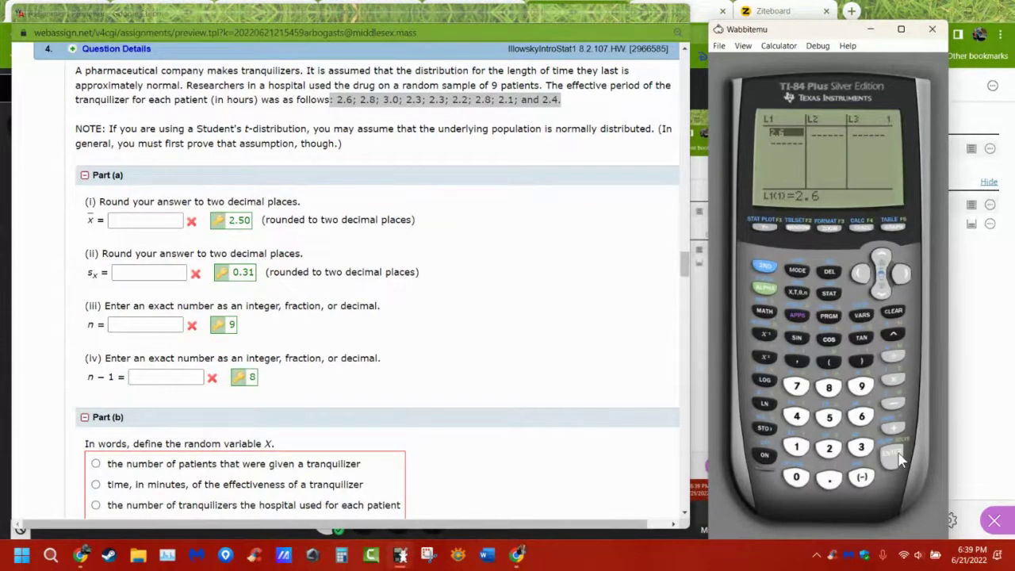
key("Up")
left_click(901, 313)
left_click(895, 464)
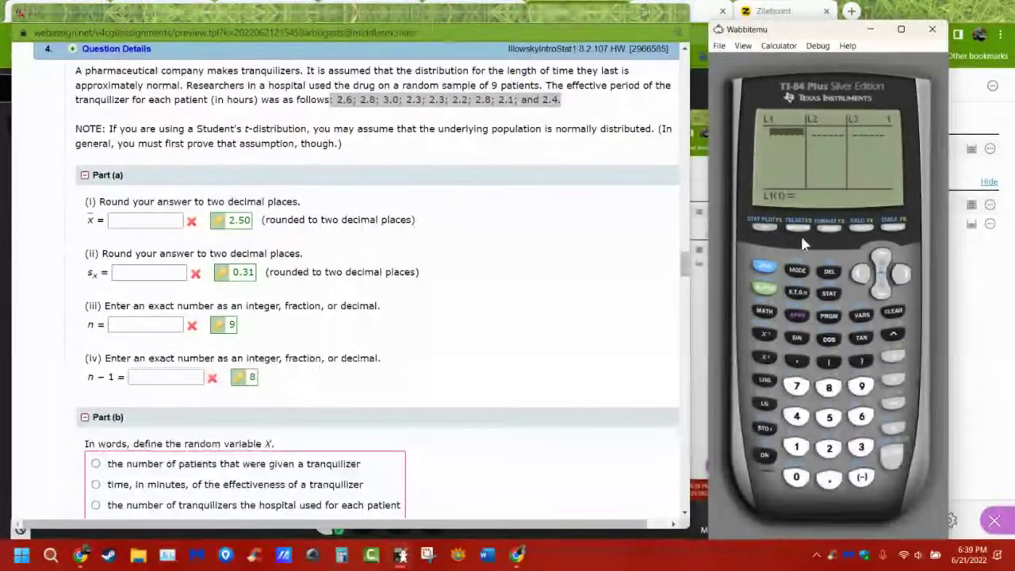
Step: Enter the first six effective periods, 2.6, 2.8, 3.0, 2.3, 2.3 and 2.2, into list L1
type("2.6")
key("Return")
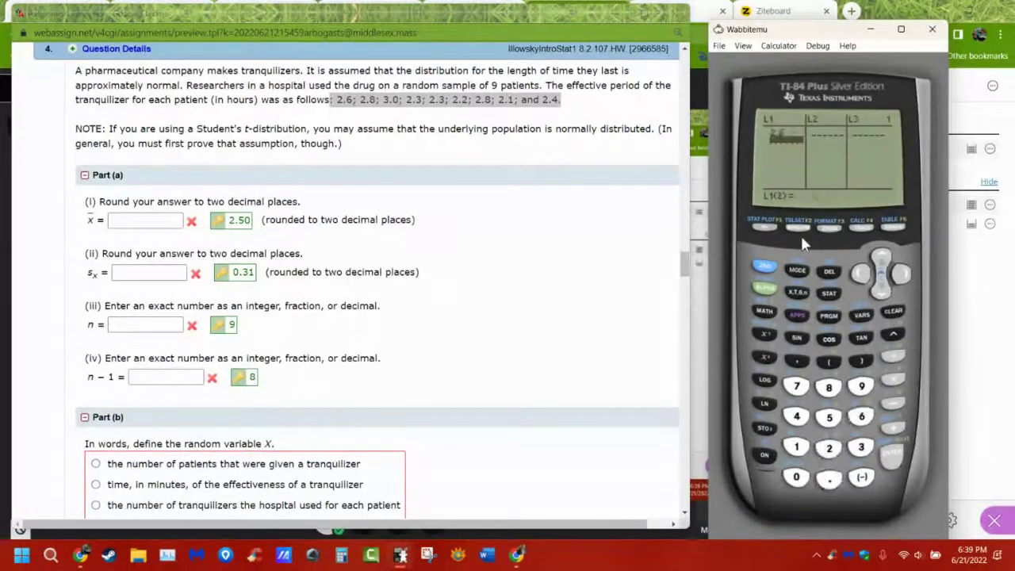
type("2.8")
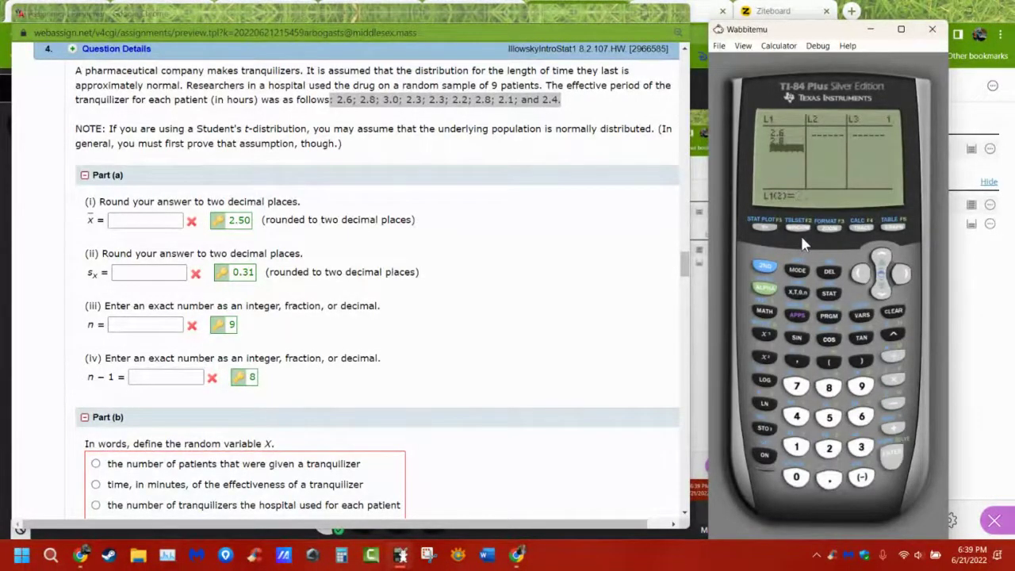
key("Return")
type("3.0")
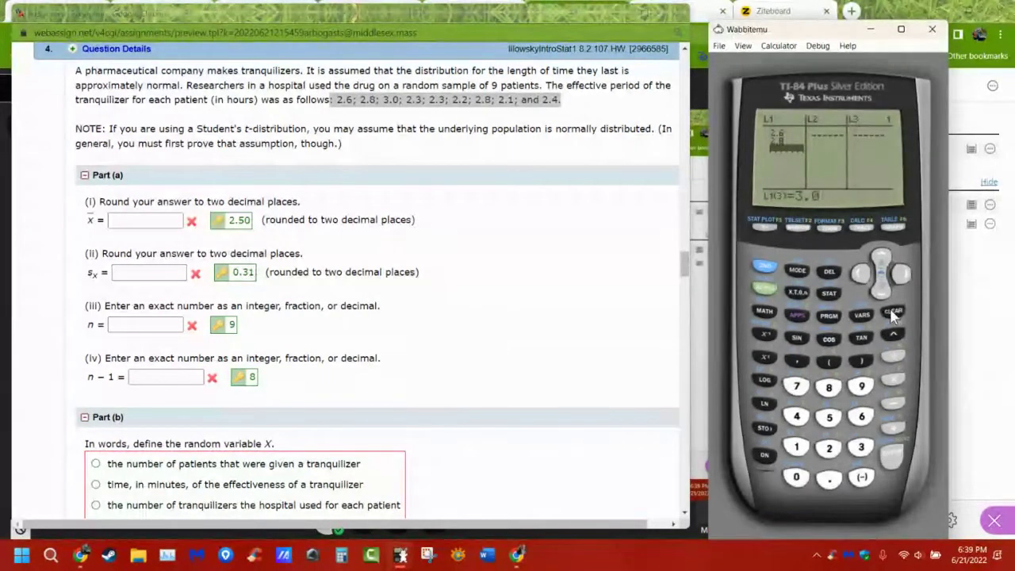
key("Return")
type("2.3")
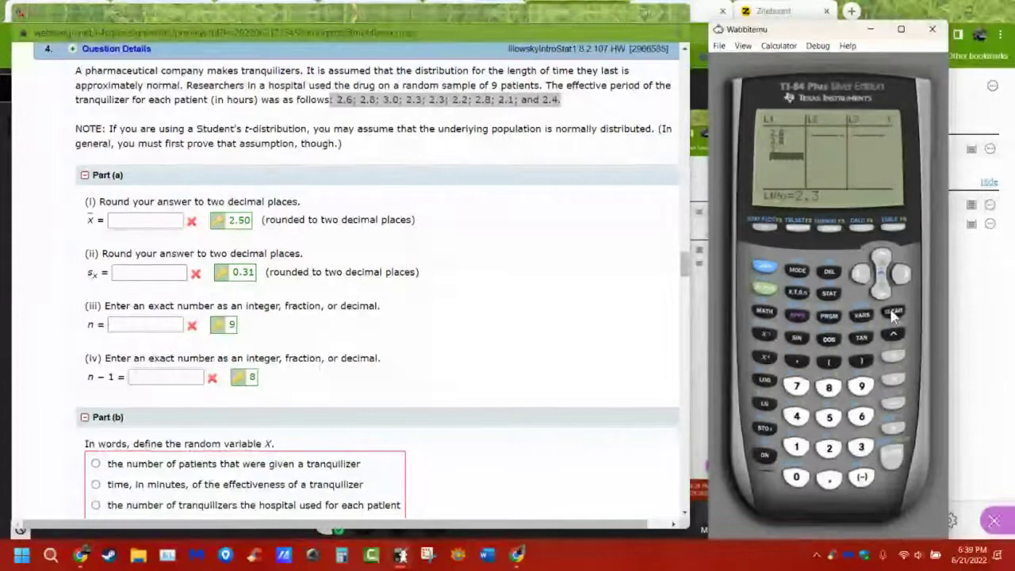
key("Return")
type("2.3")
key("Return")
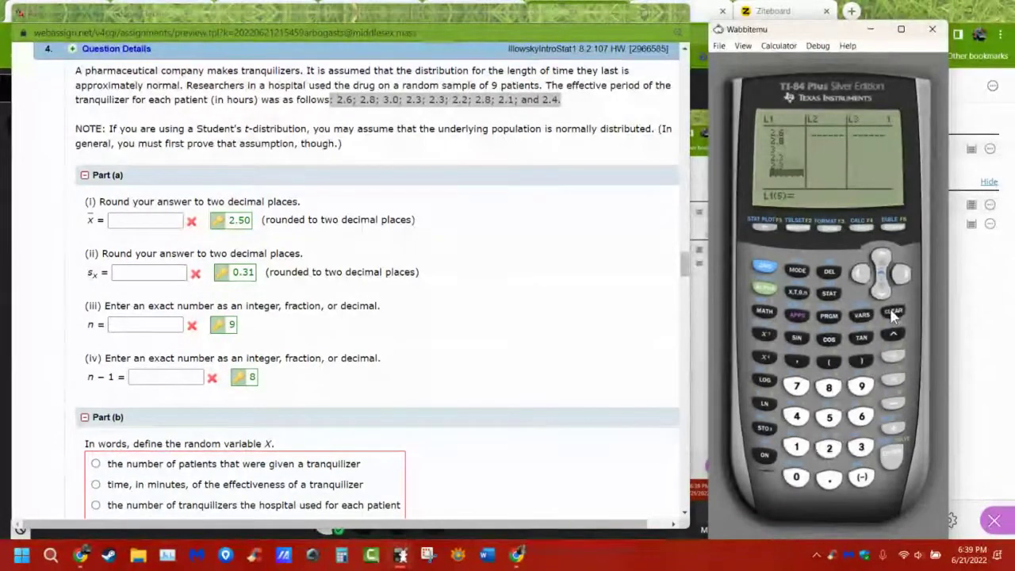
type("2.2")
key("Return")
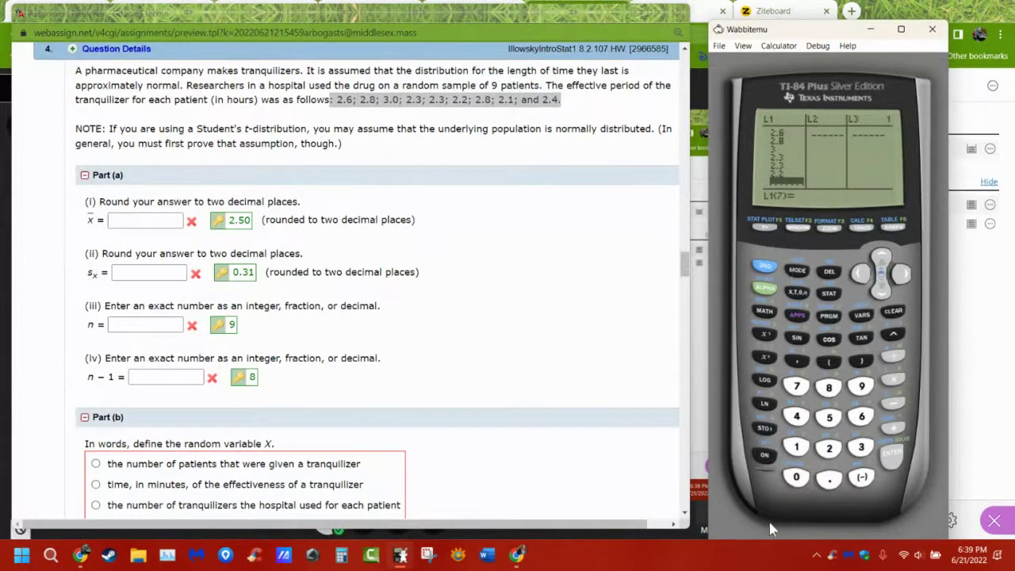
Step: Try to turn on the camera in the Blackboard Collaborate session, and return to the assignment and calculator
left_click(702, 464)
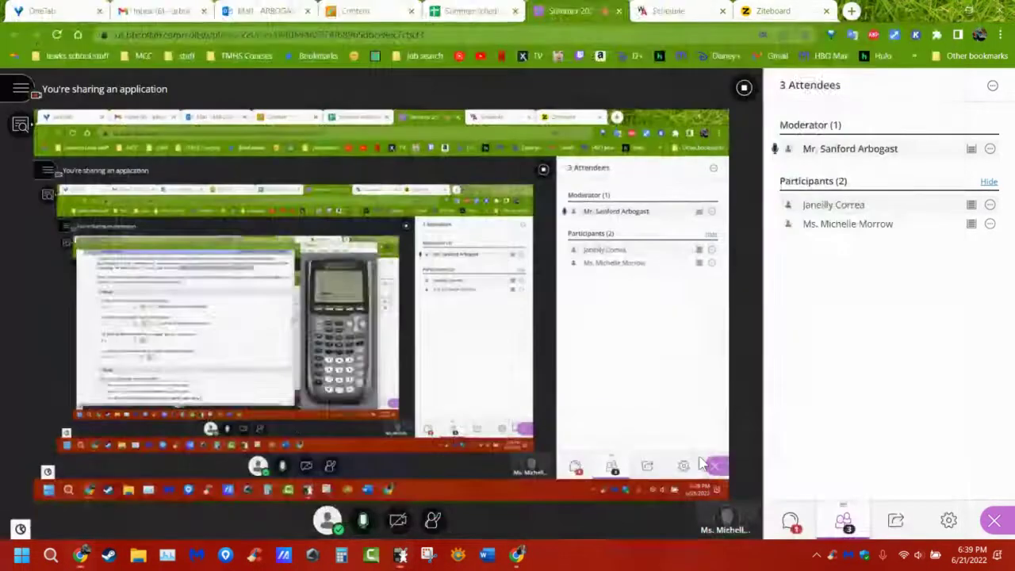
left_click(398, 521)
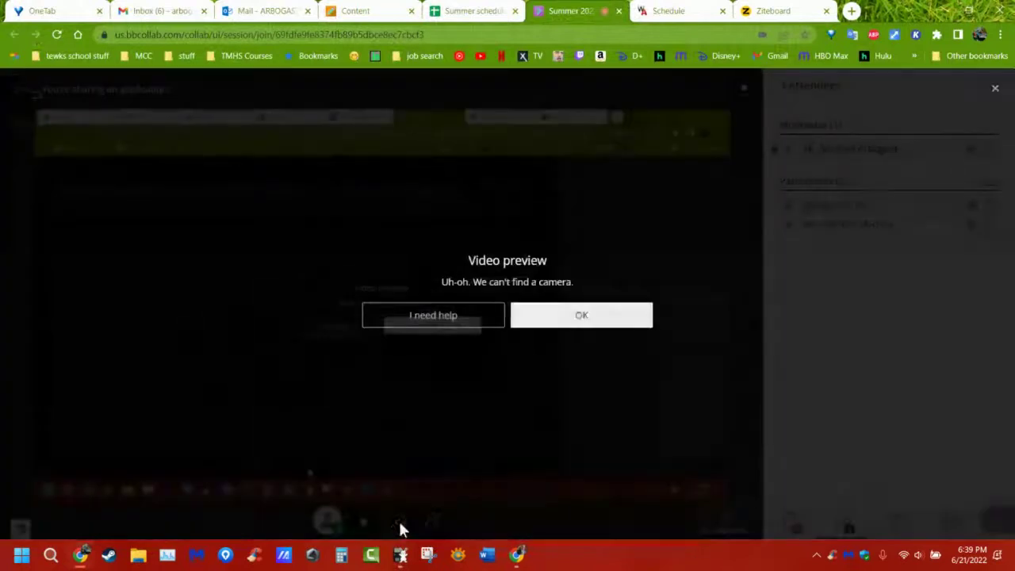
left_click(580, 316)
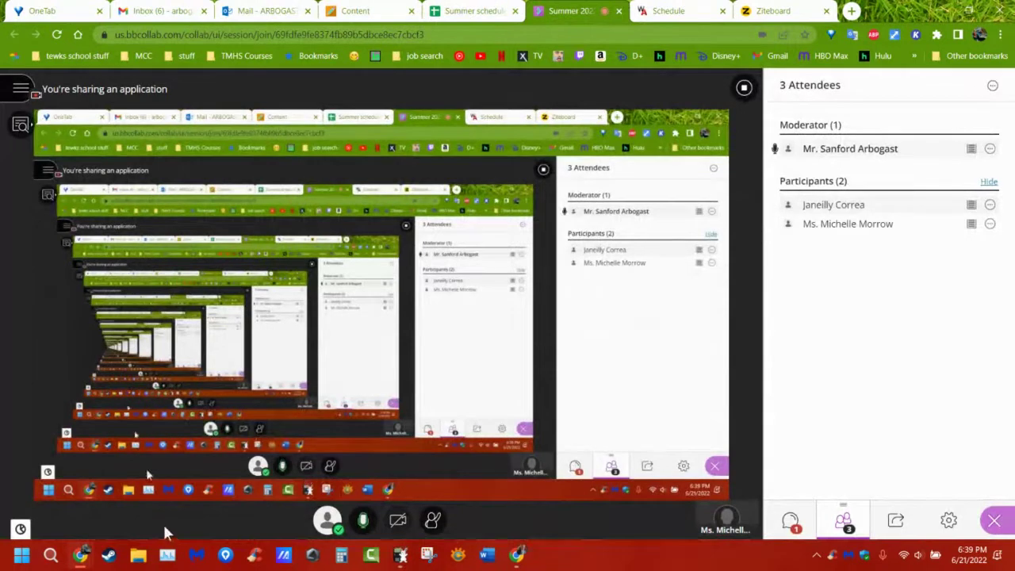
mouse_move(80, 555)
left_click(174, 502)
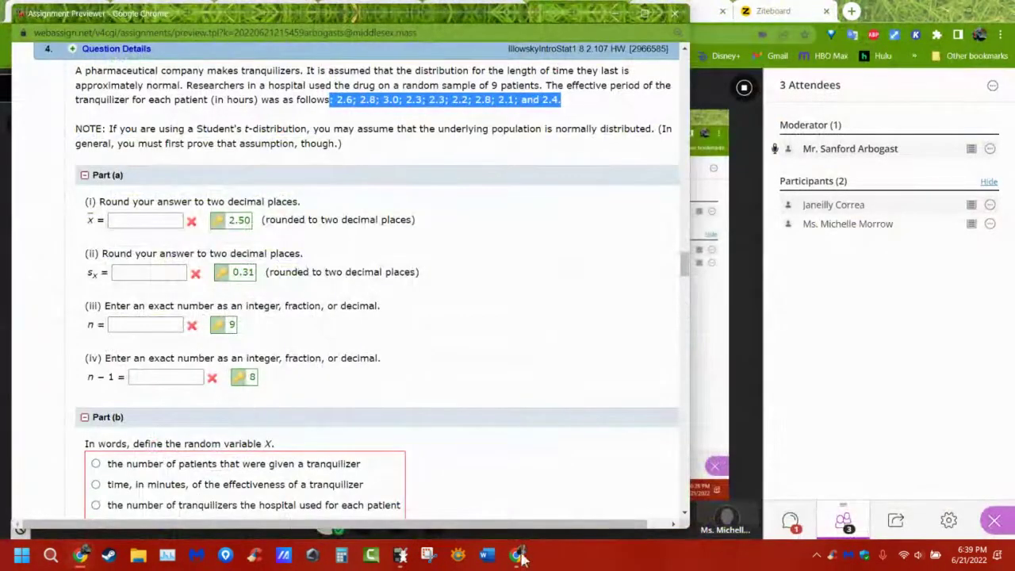
mouse_move(520, 557)
left_click(494, 500)
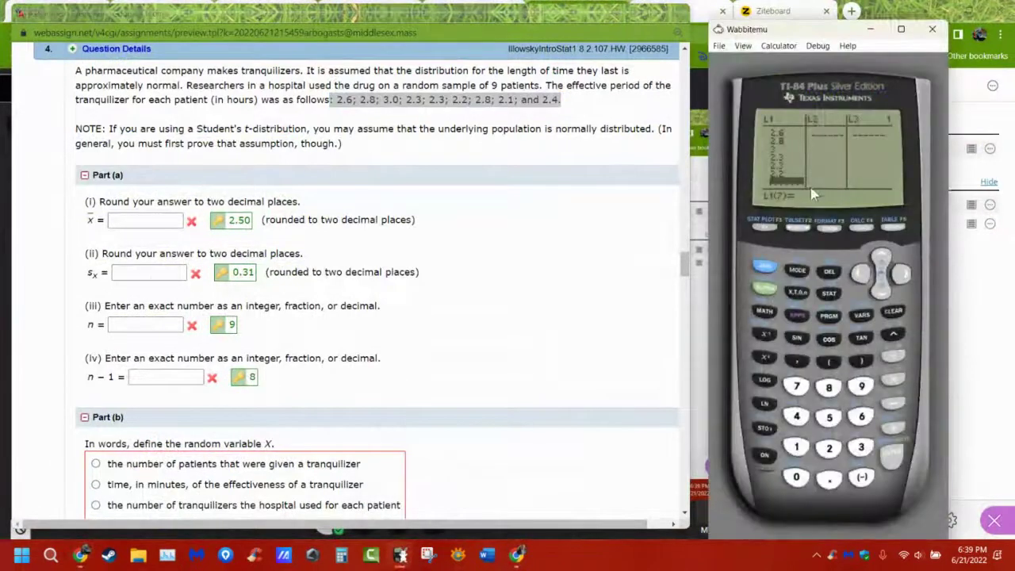
Step: Finish list L1 with the last three effective periods, 2.8, 2.1 and 2.4
type("2.8")
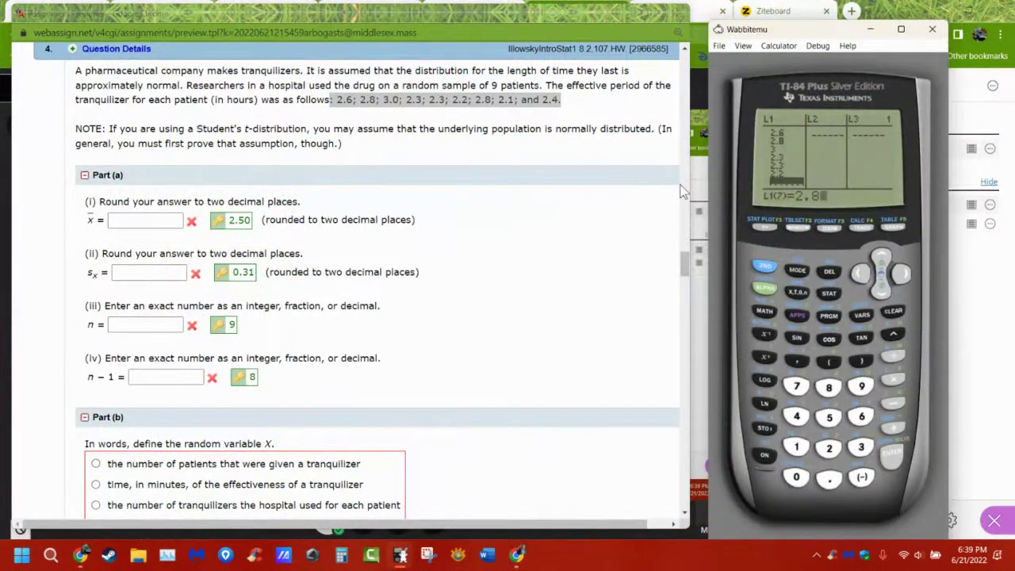
key("Return")
type("2.")
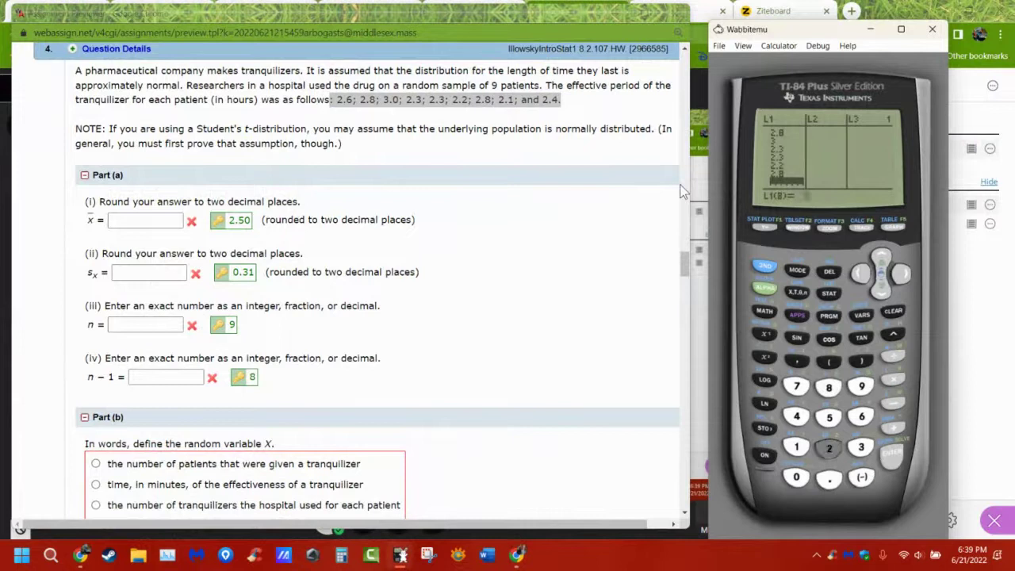
type("1")
key("Return")
type("2.4")
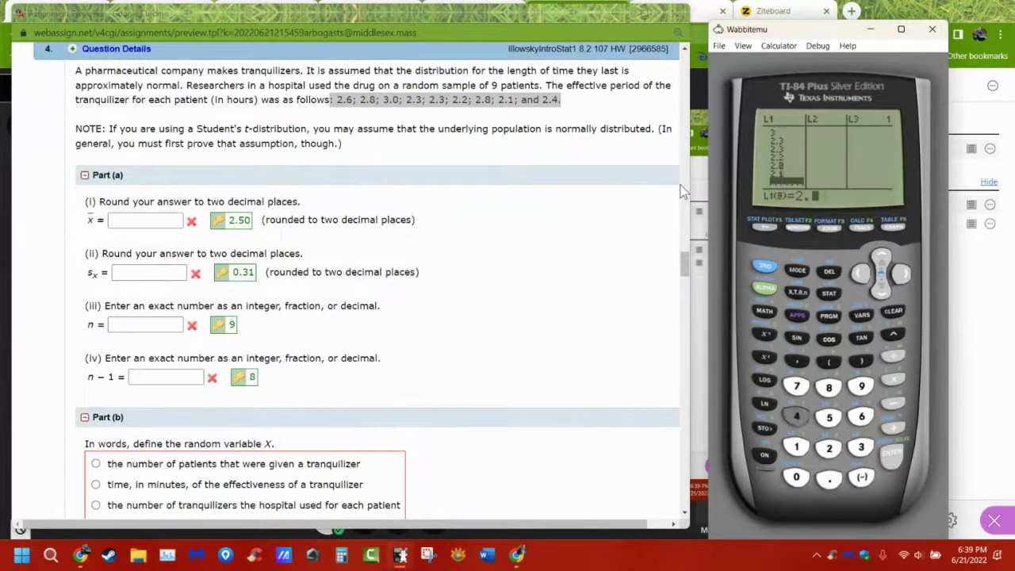
key("Return")
key("Return")
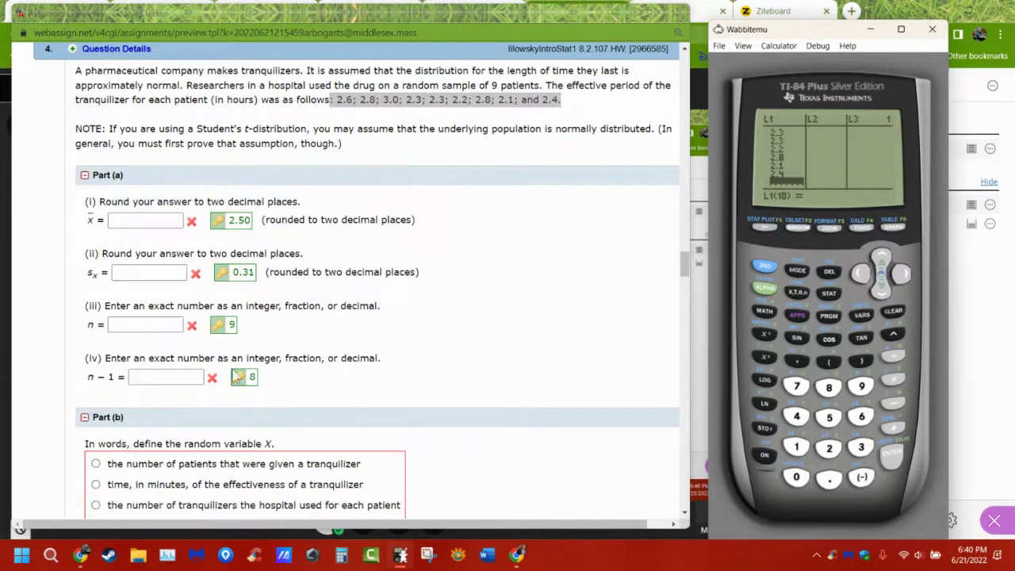
Step: Calculate 1-Var Stats for list L1 without a frequency list, and highlight n − 1 in question 4's part (a)(iv)
left_click(830, 294)
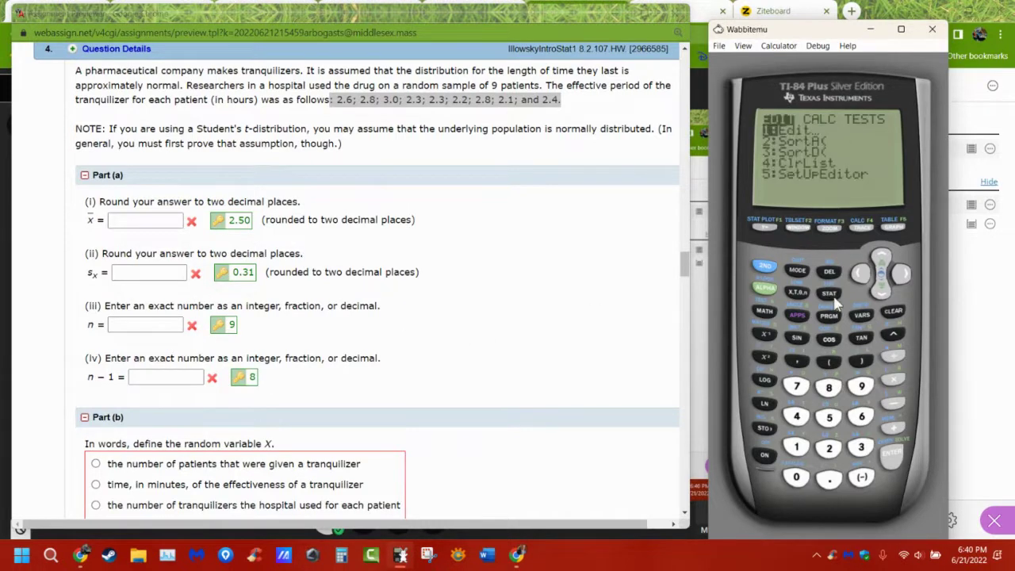
left_click(903, 278)
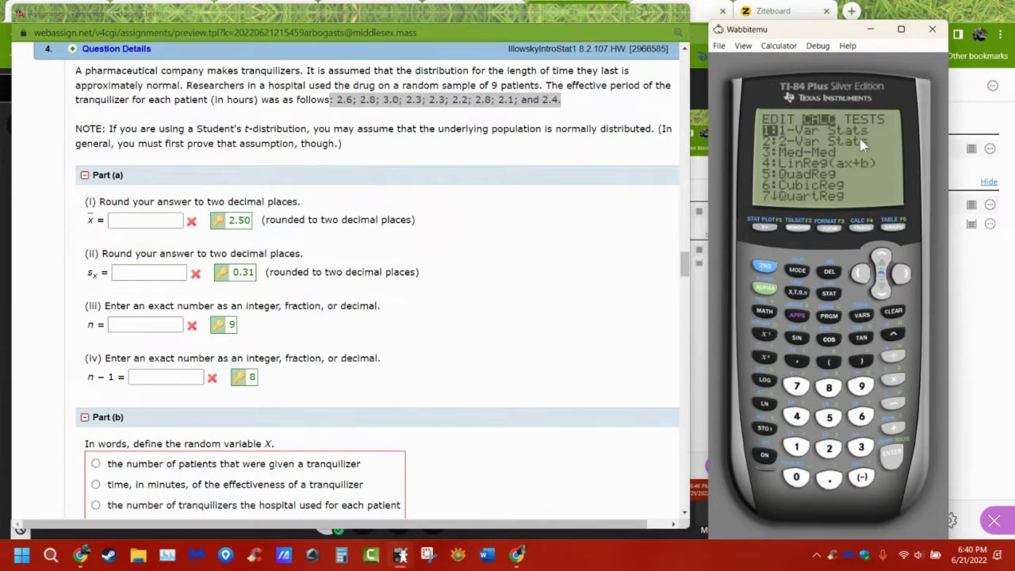
left_click(893, 454)
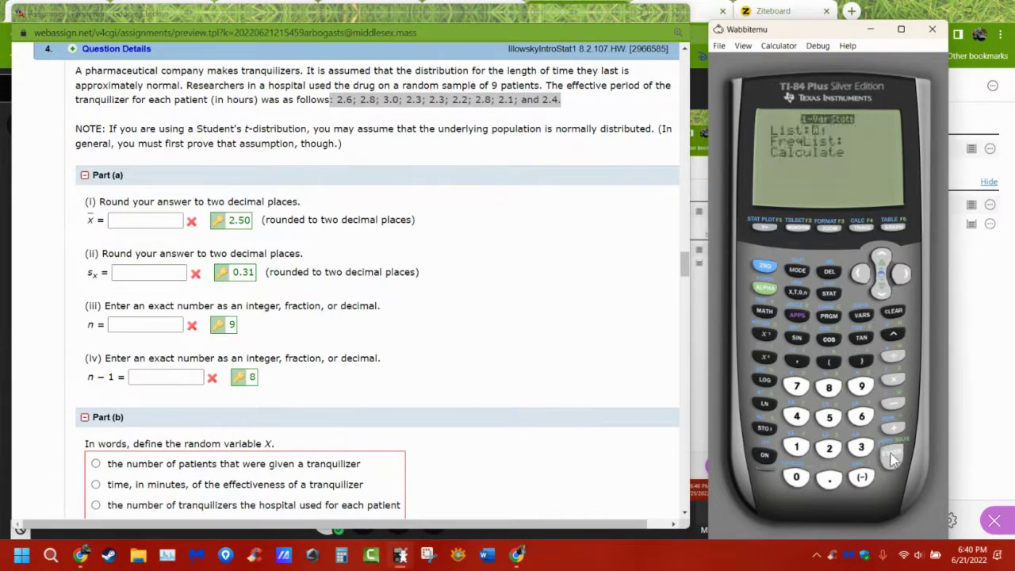
left_click(881, 292)
left_click(882, 292)
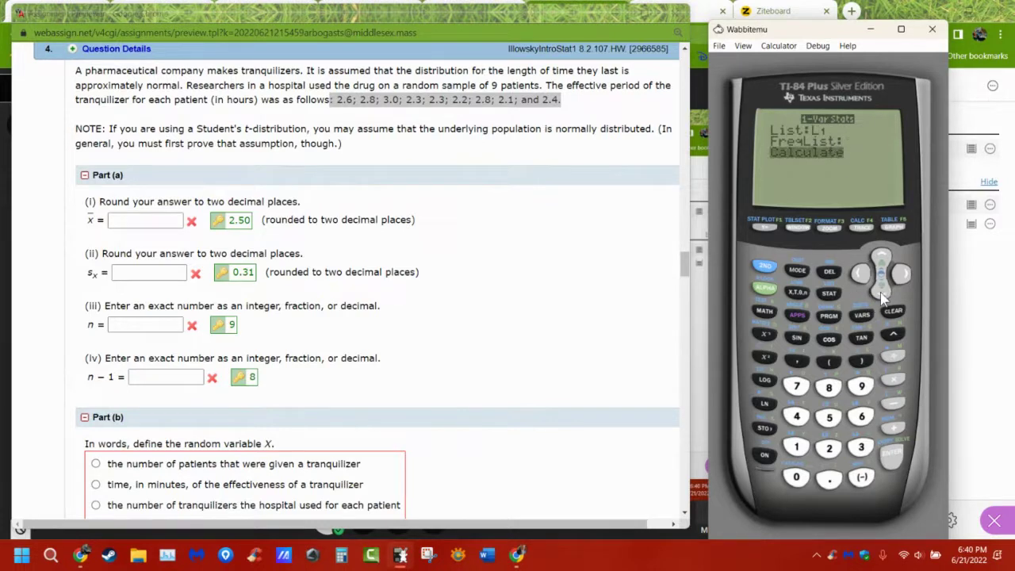
left_click(895, 456)
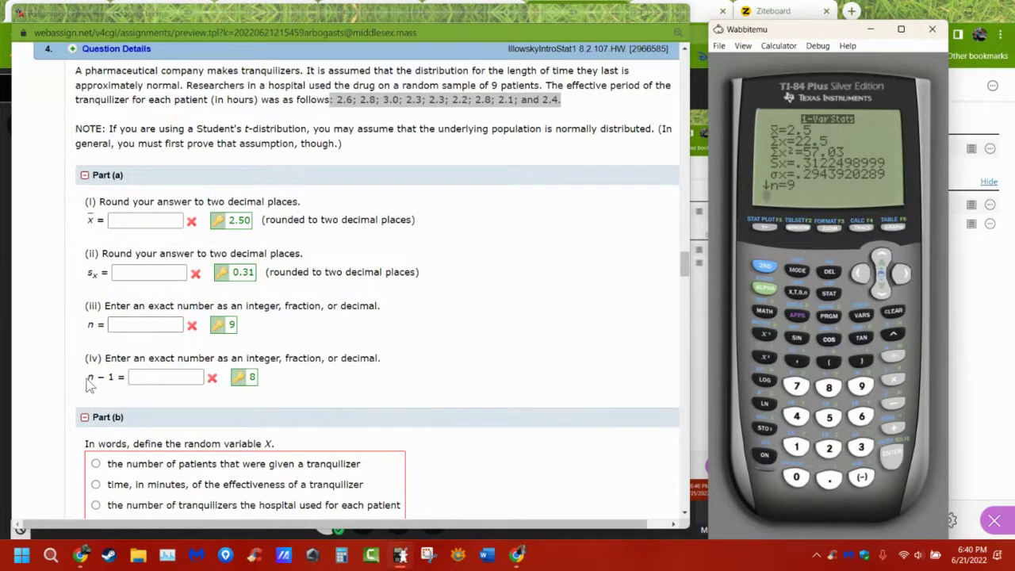
left_click_drag(86, 378, 119, 378)
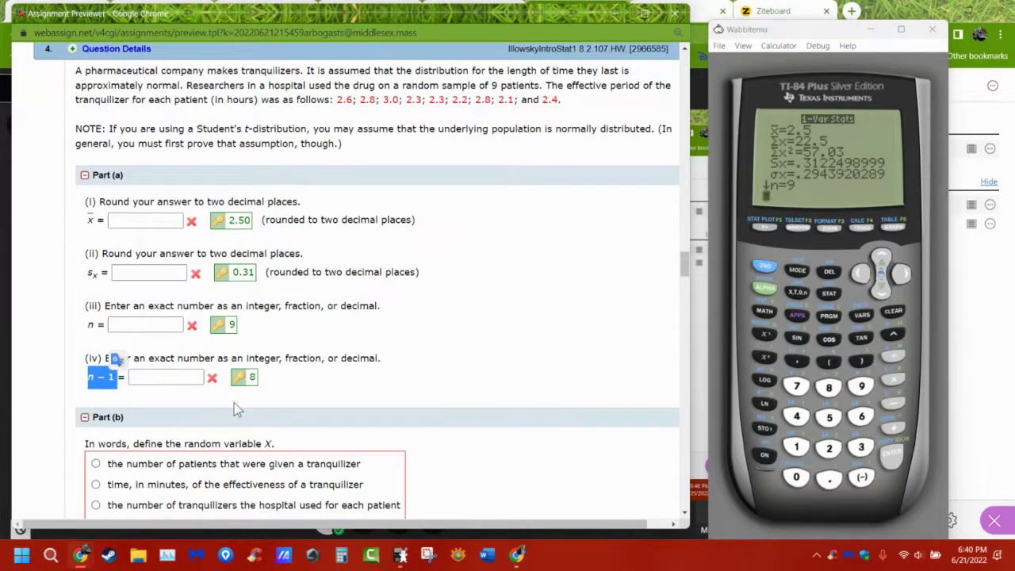
Step: Switch to the Ziteboard whiteboard and erase the old bell curve sketch
mouse_move(81, 559)
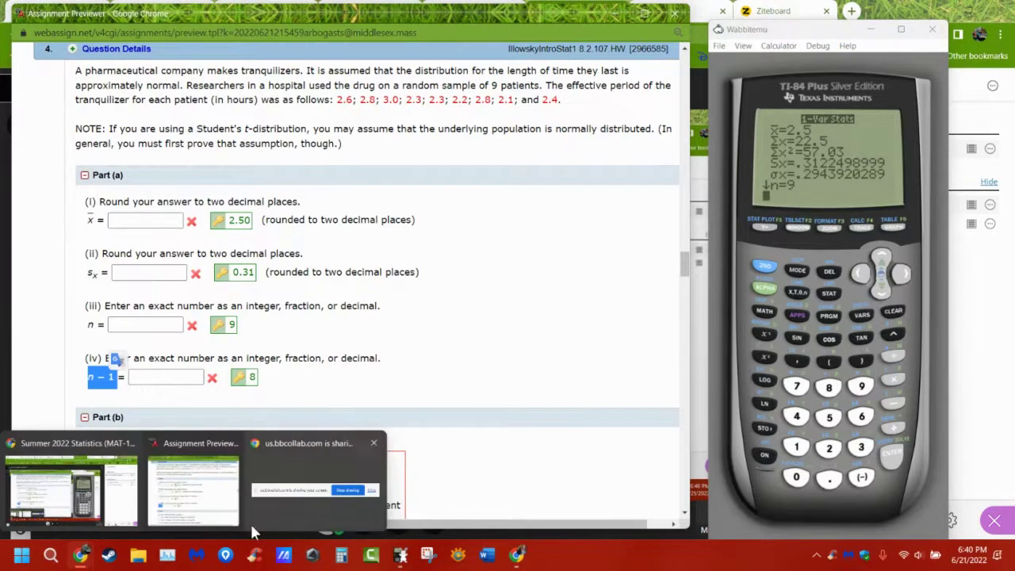
left_click(75, 460)
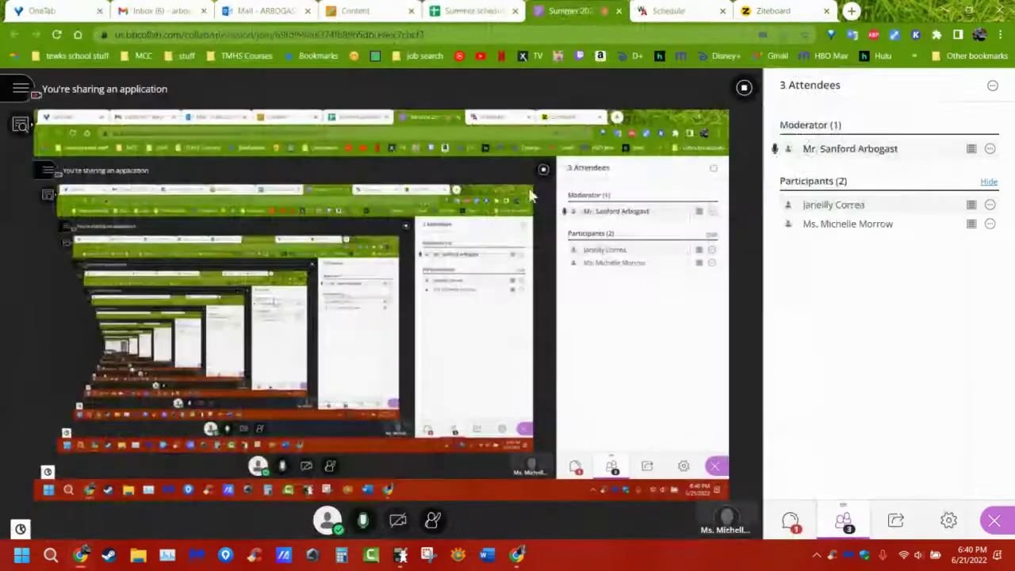
left_click(773, 11)
left_click(826, 90)
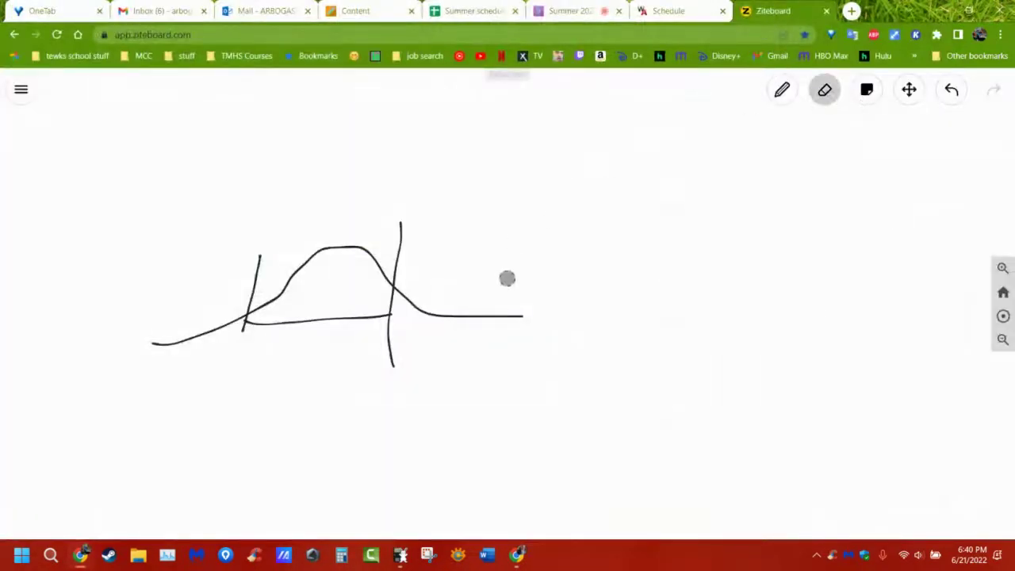
mouse_move(508, 278)
left_mouse_down()
mouse_move(172, 351)
mouse_move(211, 296)
mouse_move(407, 288)
left_mouse_up()
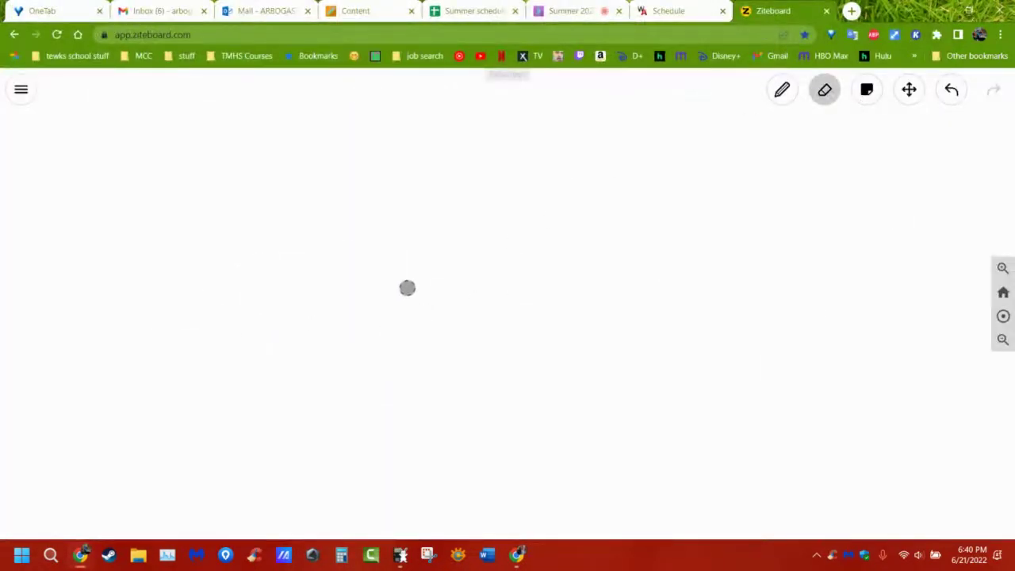
Step: Handwrite the letters A B C D E in a row with the black pen near the whiteboard's upper edge
left_click(782, 90)
mouse_move(248, 191)
left_mouse_down()
mouse_move(267, 149)
mouse_move(263, 187)
mouse_move(299, 179)
mouse_move(317, 143)
mouse_move(301, 178)
left_mouse_up()
mouse_move(352, 155)
left_mouse_down()
mouse_move(336, 167)
mouse_move(350, 178)
mouse_move(385, 163)
mouse_move(365, 179)
left_mouse_up()
mouse_move(410, 152)
left_mouse_down()
mouse_move(403, 170)
mouse_move(422, 183)
left_mouse_up()
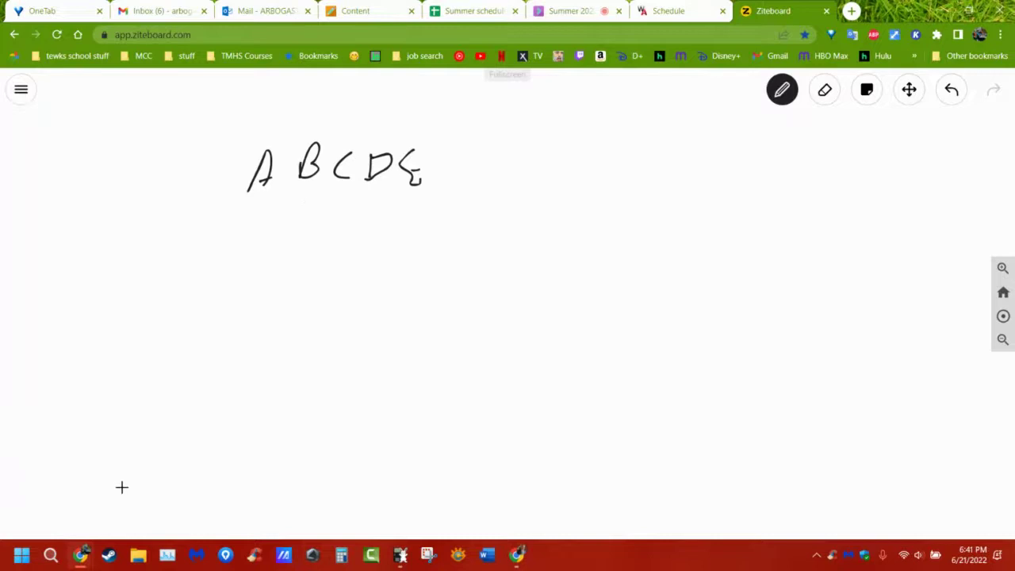
mouse_move(80, 556)
left_click(187, 512)
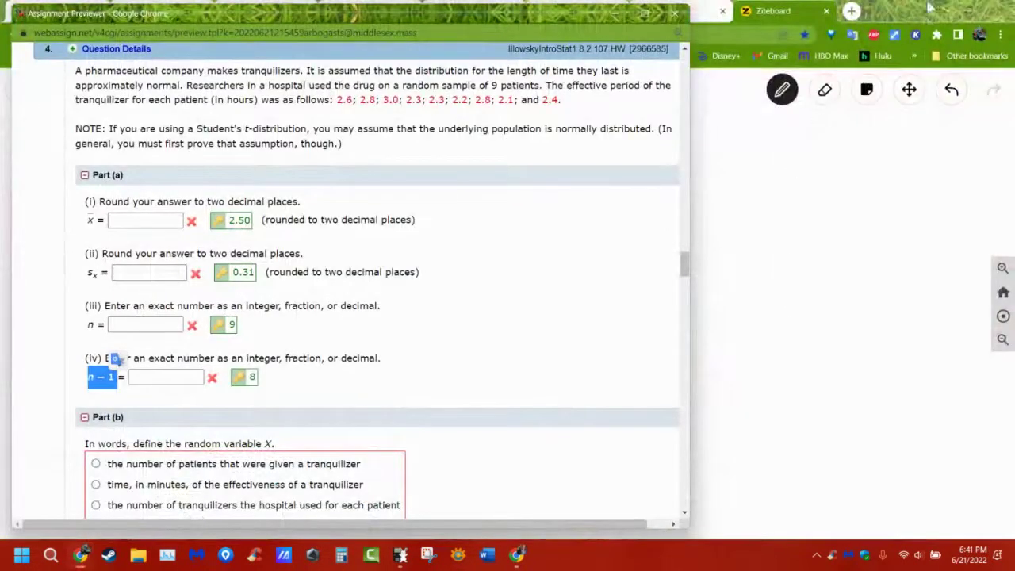
left_click(882, 20)
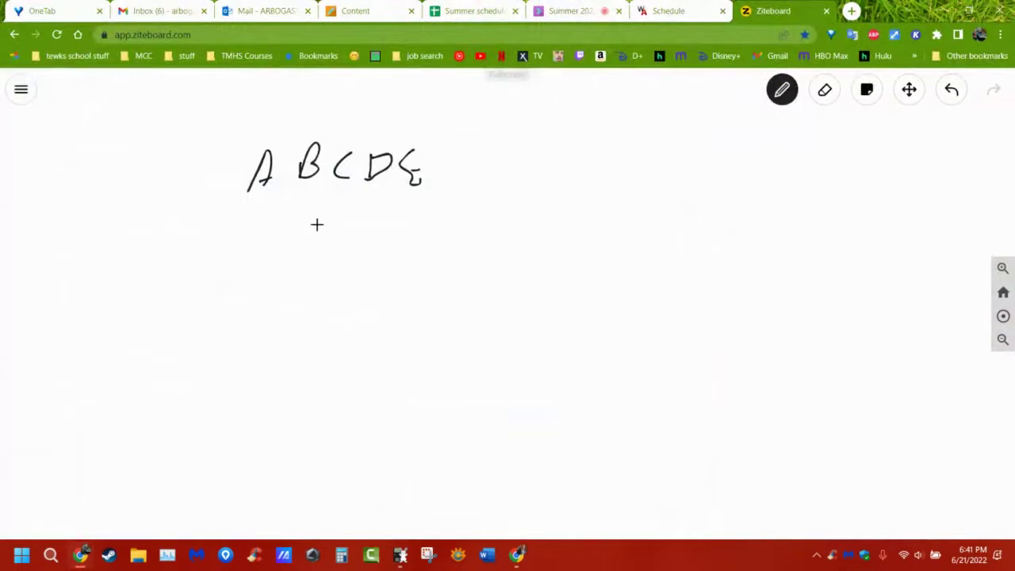
Step: Set the pen colour to red, write E and C in a column below the row, and cross both letters out in the row
left_click(782, 89)
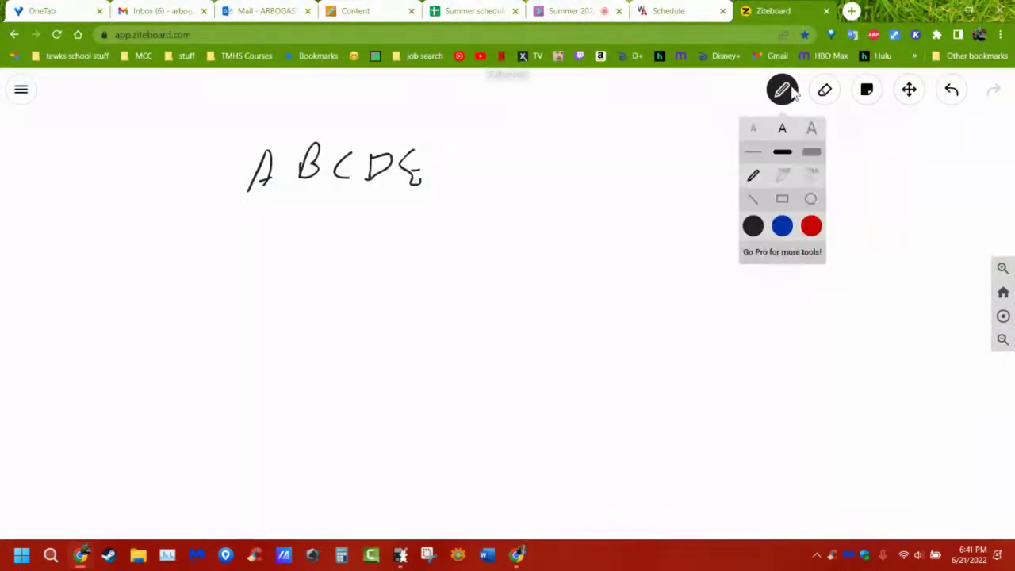
left_click(809, 227)
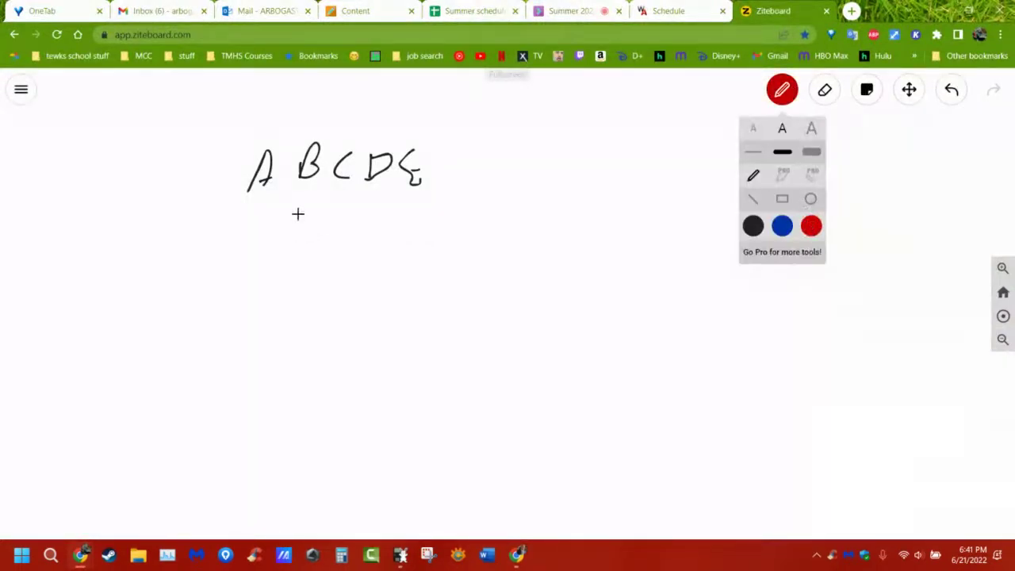
mouse_move(296, 213)
left_mouse_down()
mouse_move(269, 227)
mouse_move(298, 234)
left_mouse_up()
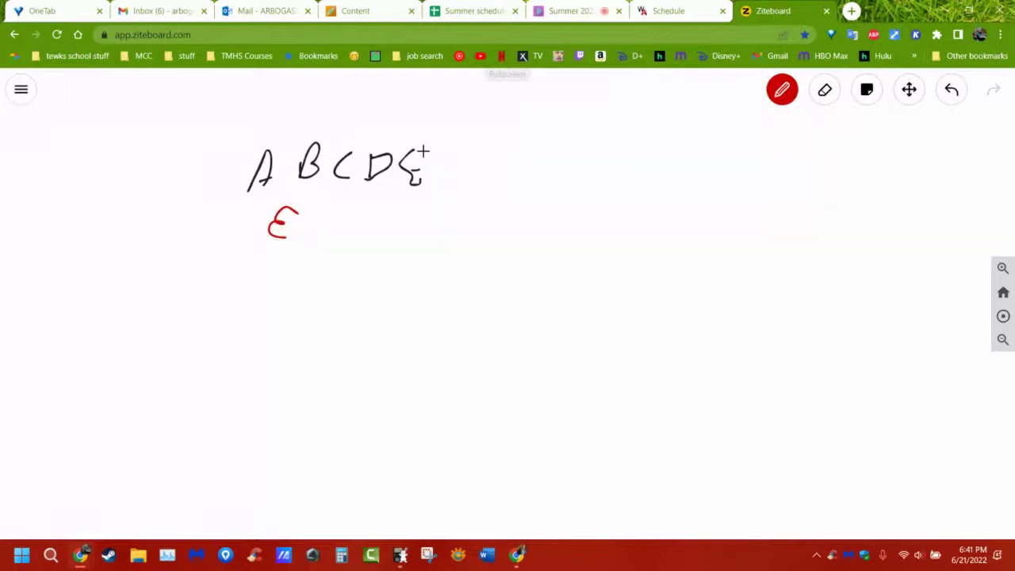
left_click_drag(406, 141, 420, 184)
mouse_move(279, 252)
left_mouse_down()
mouse_move(257, 263)
mouse_move(280, 270)
left_mouse_up()
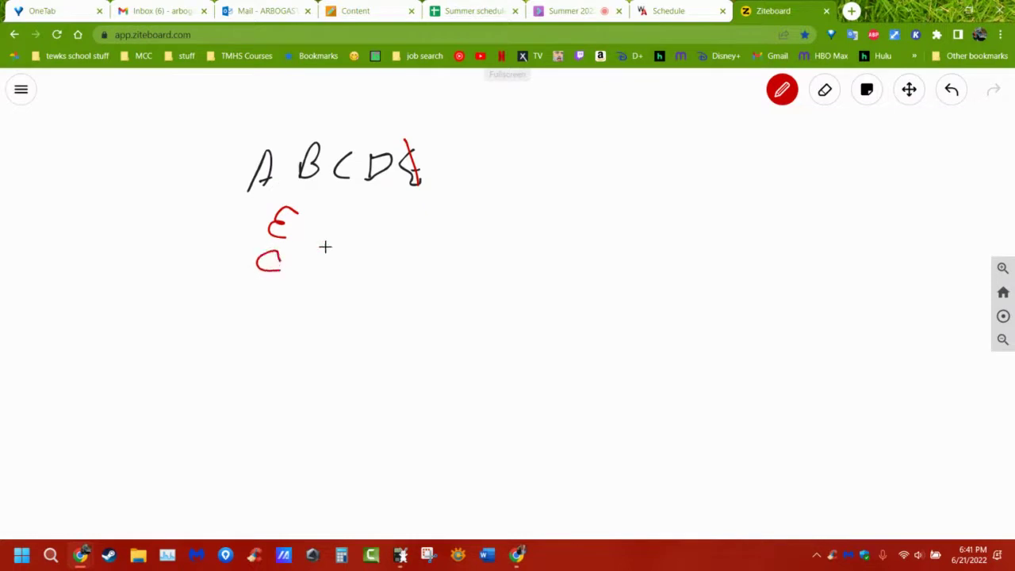
left_click_drag(342, 148, 335, 191)
Step: Add A and D to the red column, cross both out in the row, and circle the remaining B
mouse_move(264, 317)
left_mouse_down()
mouse_move(284, 301)
mouse_move(285, 321)
mouse_move(288, 300)
left_mouse_up()
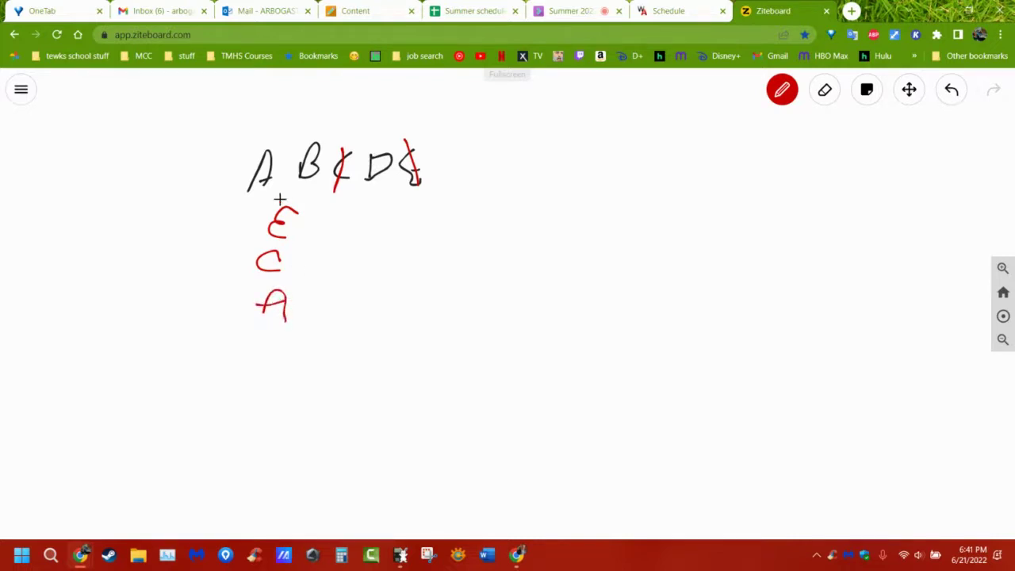
left_click_drag(249, 155, 275, 187)
left_click_drag(268, 345, 265, 377)
mouse_move(267, 341)
left_mouse_down()
mouse_move(297, 362)
mouse_move(268, 372)
left_mouse_up()
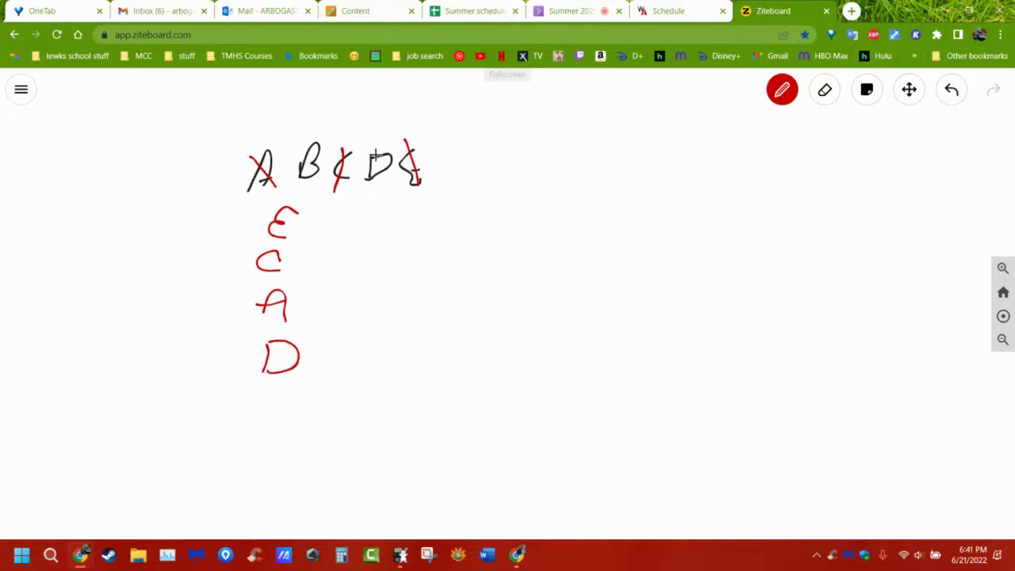
left_click_drag(362, 145, 391, 179)
mouse_move(317, 184)
left_mouse_down()
mouse_move(334, 150)
mouse_move(314, 132)
mouse_move(306, 181)
left_mouse_up()
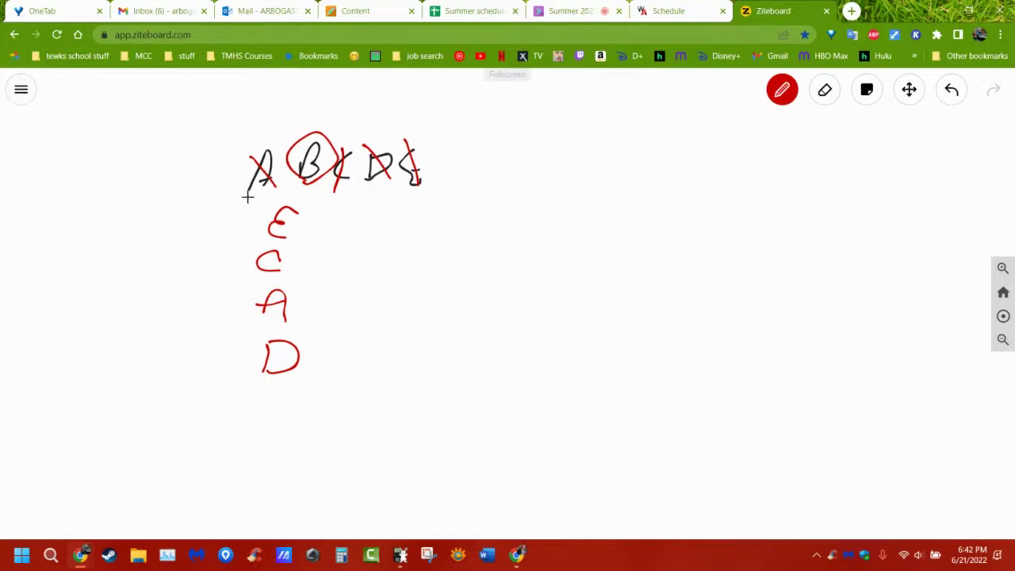
Step: Outline the column of red letters E, C, A, D freehand, and erase everything from the whiteboard
mouse_move(244, 203)
left_mouse_down()
mouse_move(208, 389)
mouse_move(307, 367)
mouse_move(342, 242)
mouse_move(332, 207)
mouse_move(300, 181)
mouse_move(235, 203)
left_mouse_up()
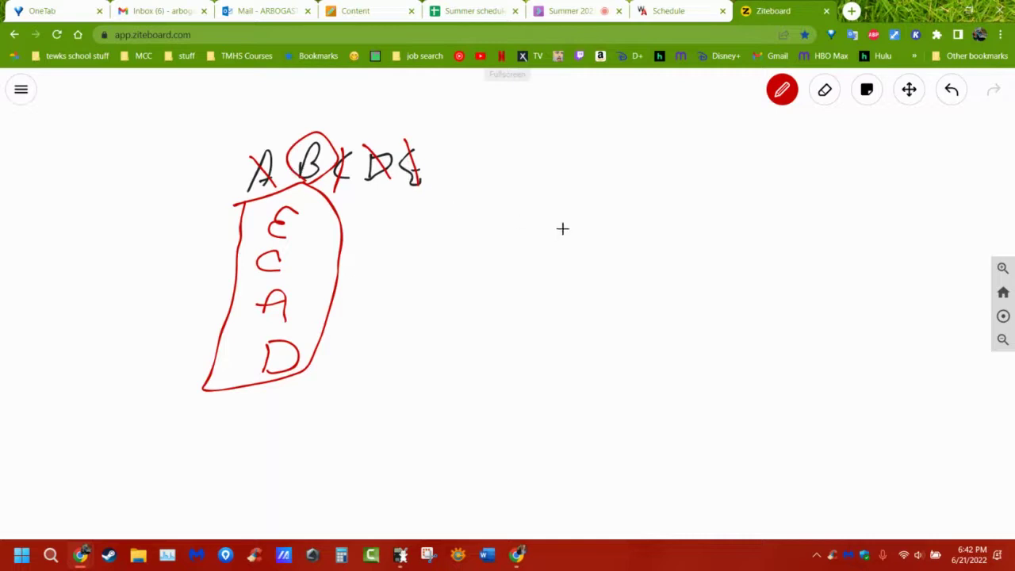
left_click(825, 90)
mouse_move(580, 131)
left_mouse_down()
mouse_move(325, 175)
mouse_move(265, 230)
mouse_move(258, 370)
left_mouse_up()
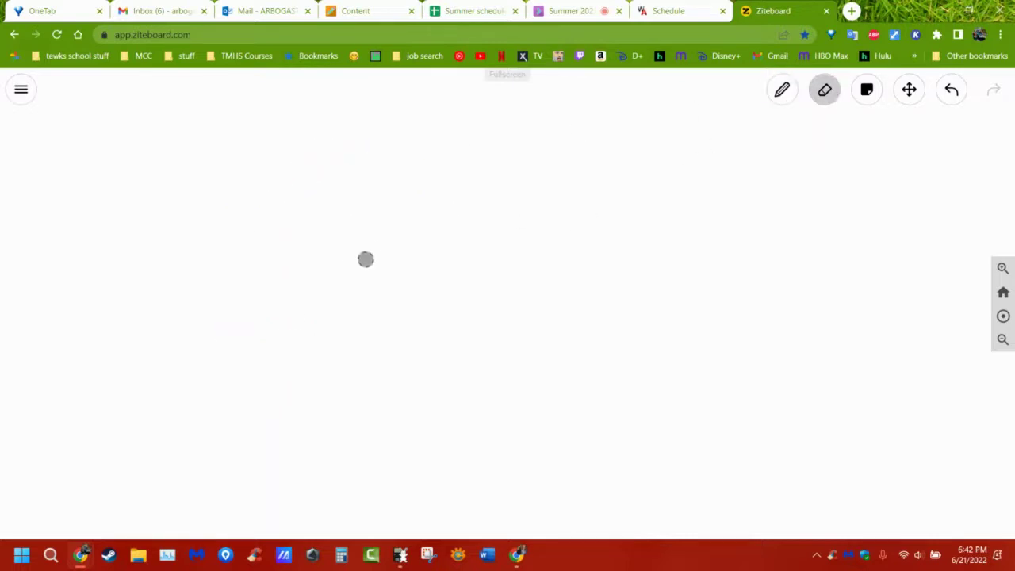
Step: Set the whiteboard pen colour to black
left_click(777, 101)
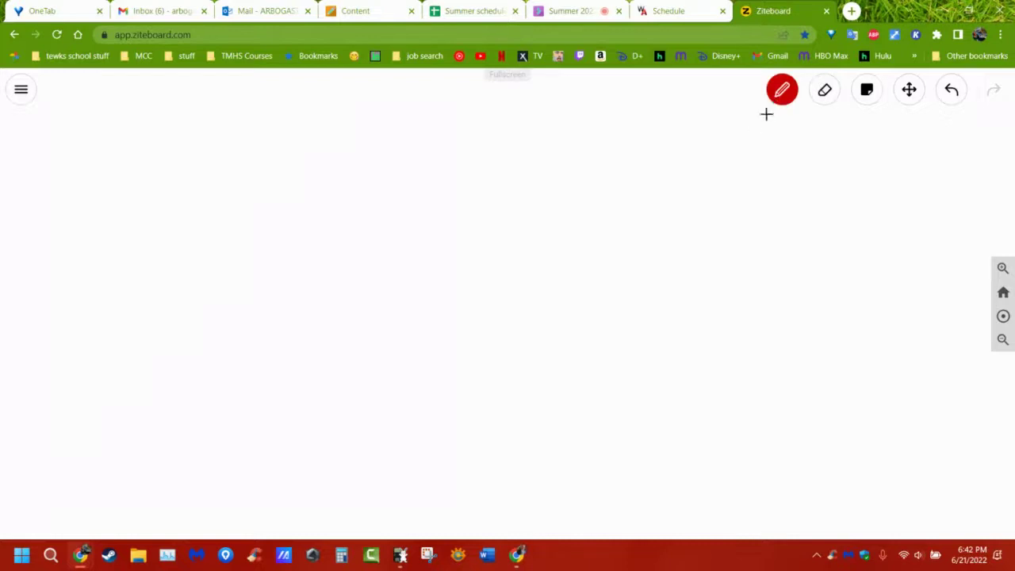
left_click(781, 92)
left_click(754, 227)
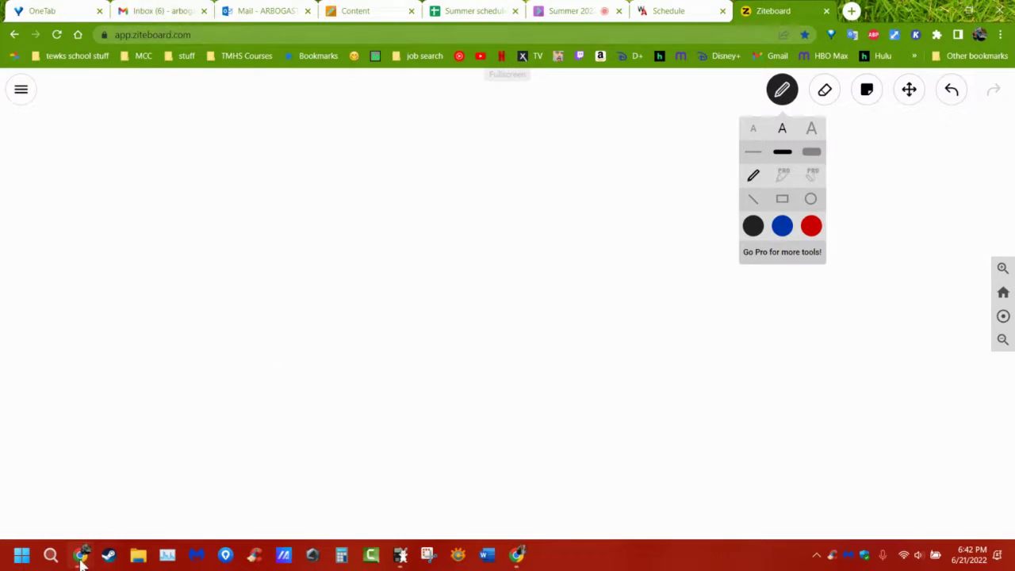
Step: Switch to the WebAssign assignment preview and highlight the sample size "of 9" and the n − 1 label in question 4
mouse_move(93, 560)
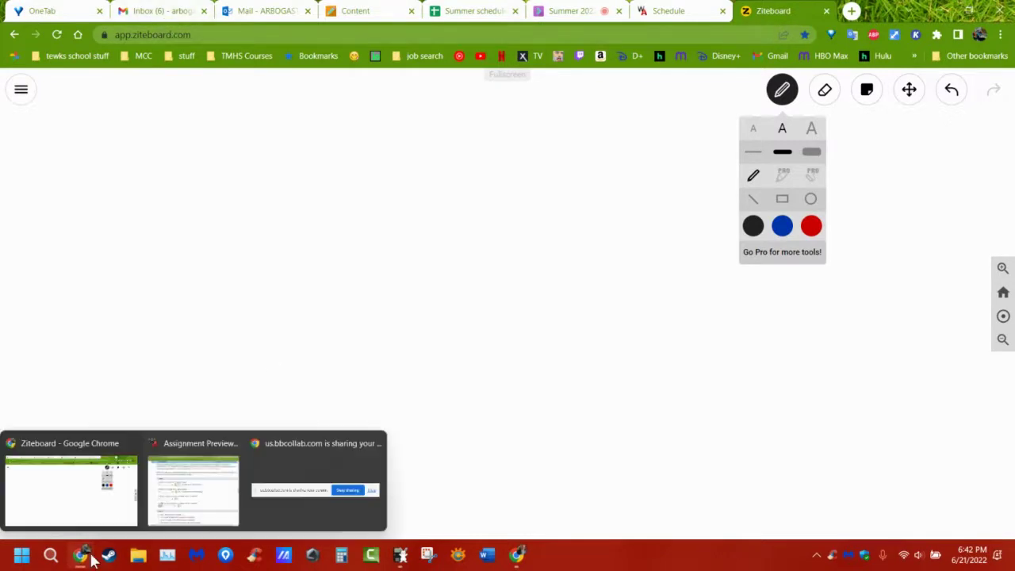
left_click(192, 486)
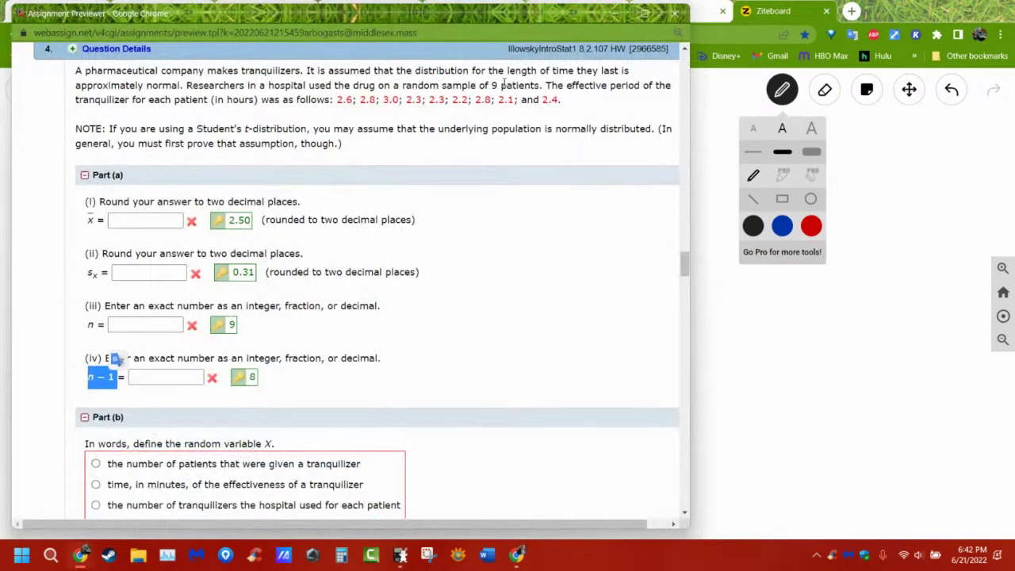
left_click_drag(501, 85, 477, 85)
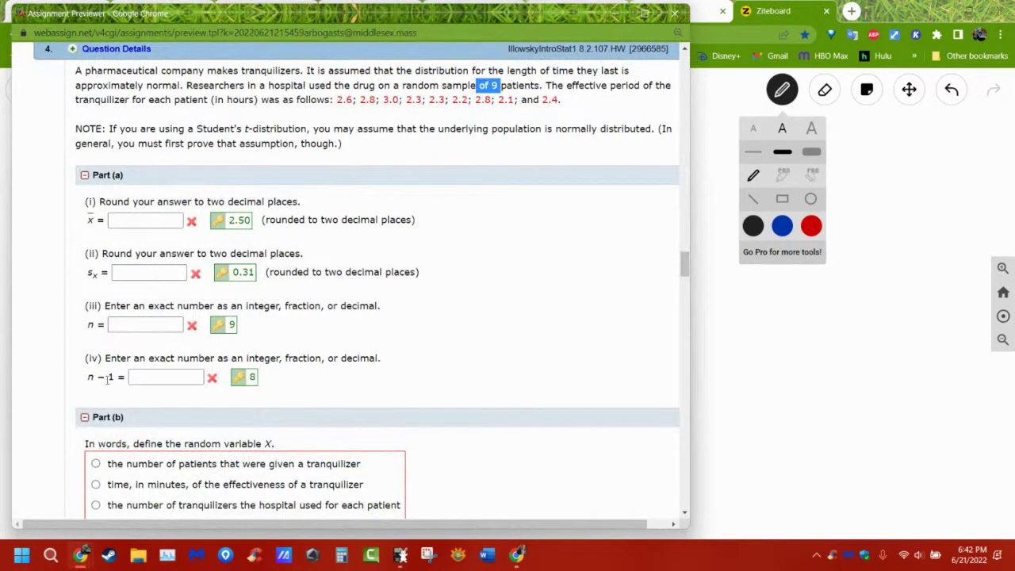
left_click_drag(112, 377, 86, 377)
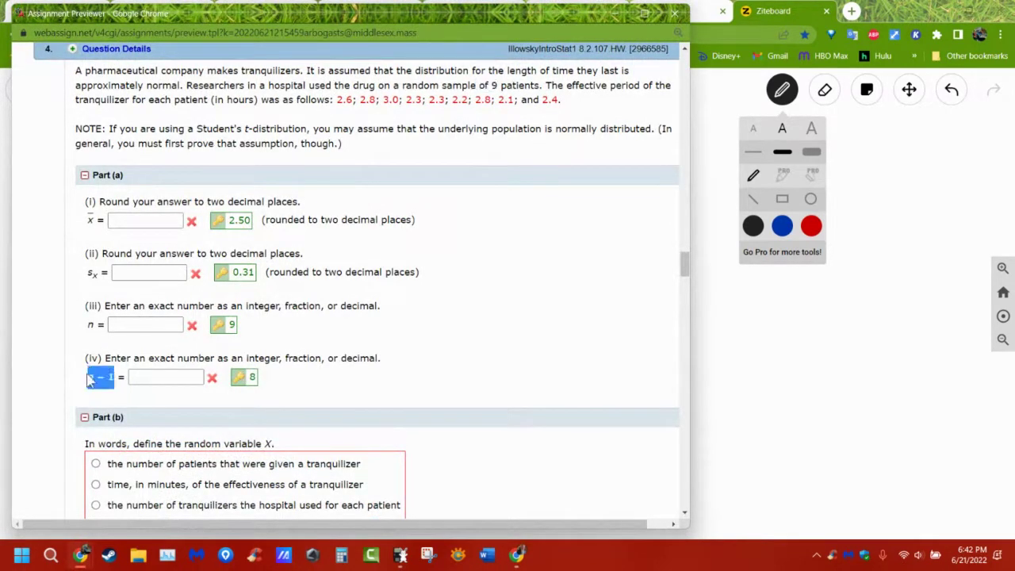
left_click(162, 374)
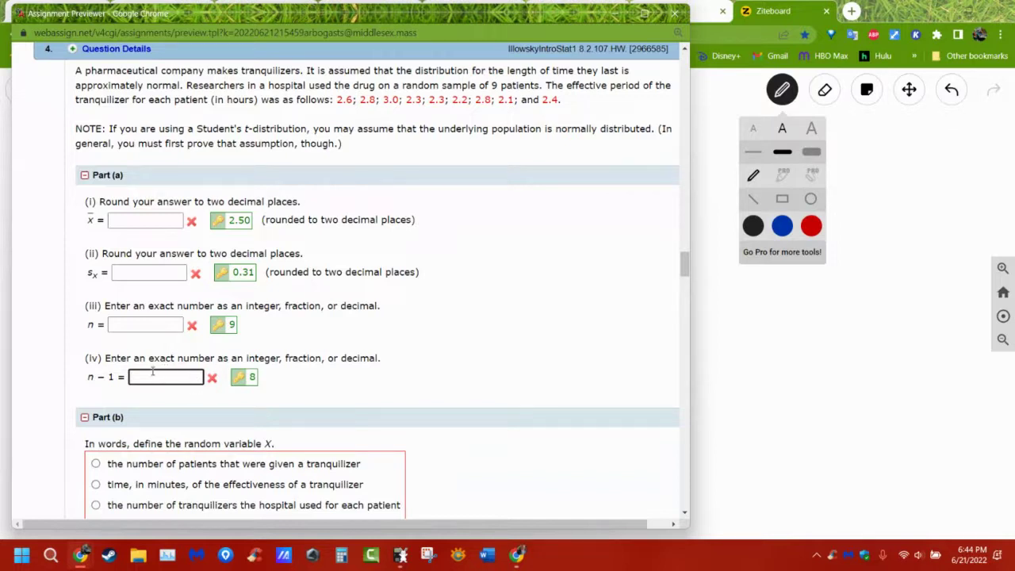
left_click_drag(88, 378, 115, 388)
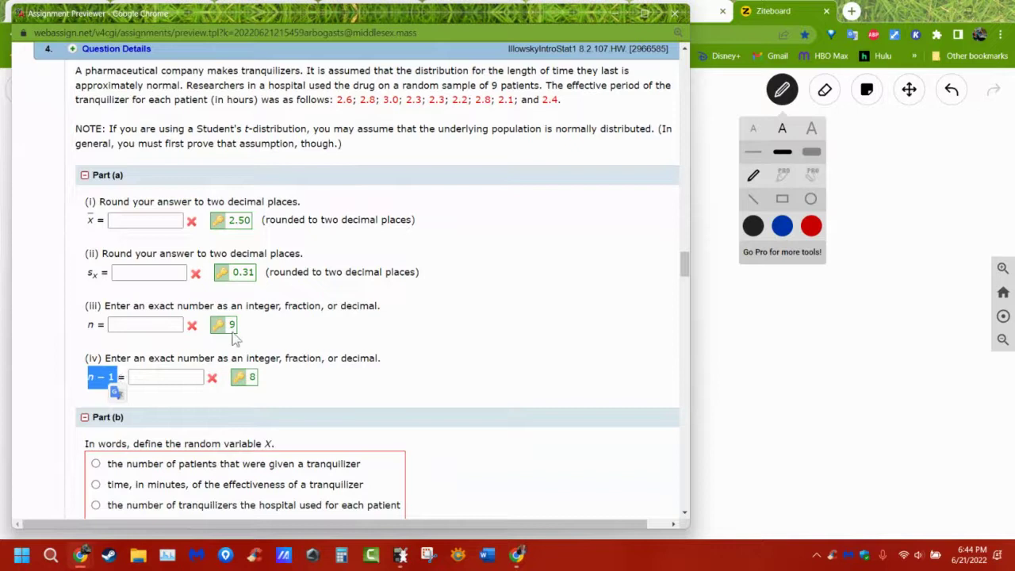
left_click(326, 376)
Step: Review question 4's random variable definitions, highlighting the wording for X in part (b) and X̄ in part (c)
scroll(323, 376, "down", 5)
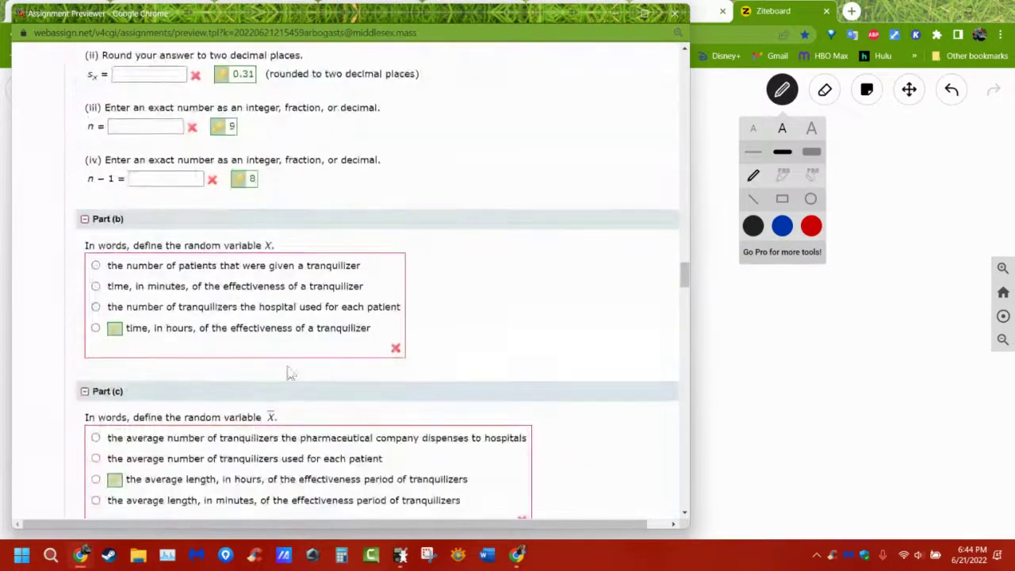
left_click_drag(135, 246, 233, 246)
left_click_drag(176, 417, 273, 417)
scroll(294, 409, "down", 3)
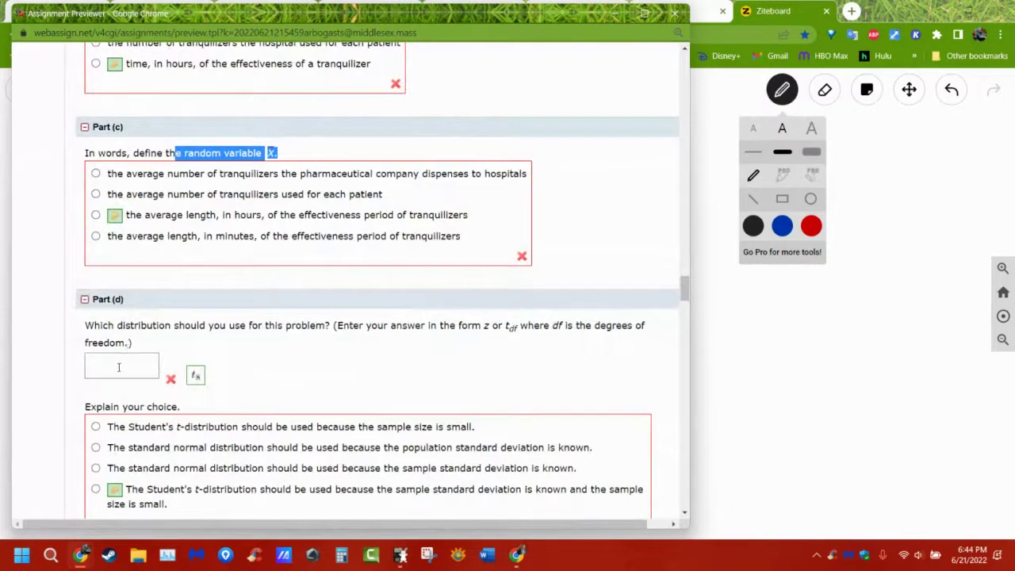
Step: Compare question 4's part (d) with the distribution question in part (d) of the earlier candy-weight problem
scroll(155, 351, "up", 5)
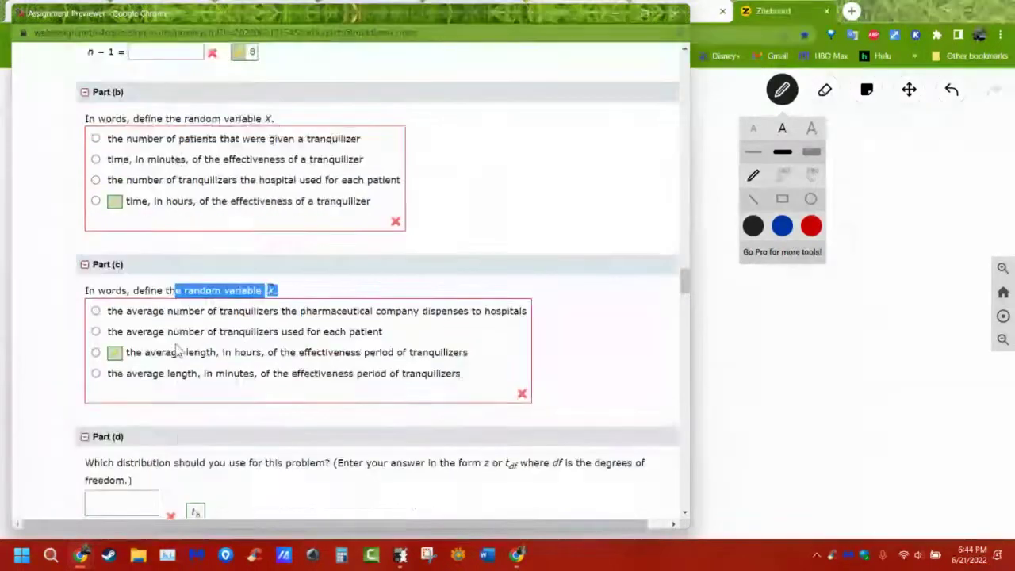
scroll(173, 353, "up", 10)
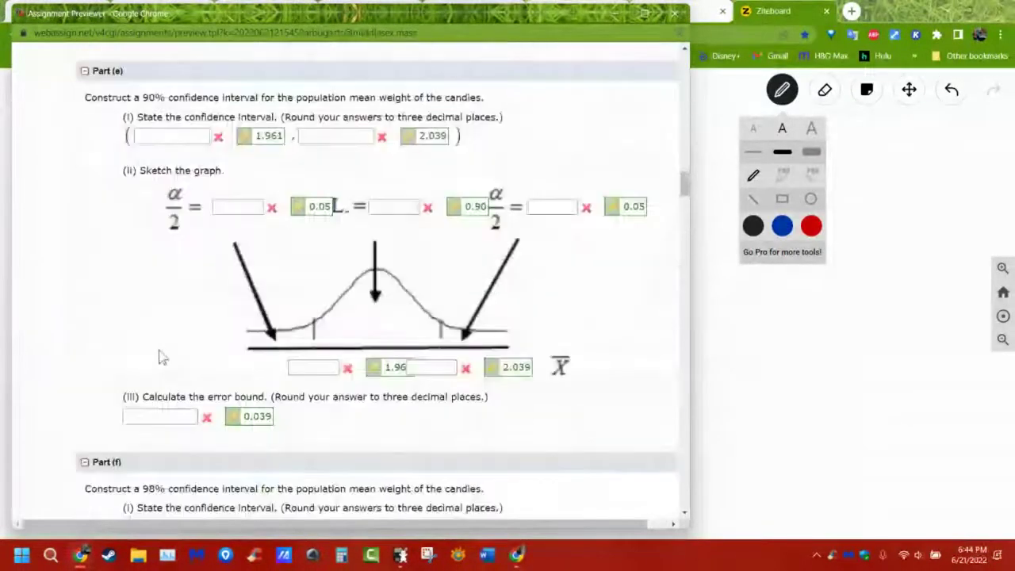
scroll(159, 357, "up", 3)
scroll(163, 357, "down", 8)
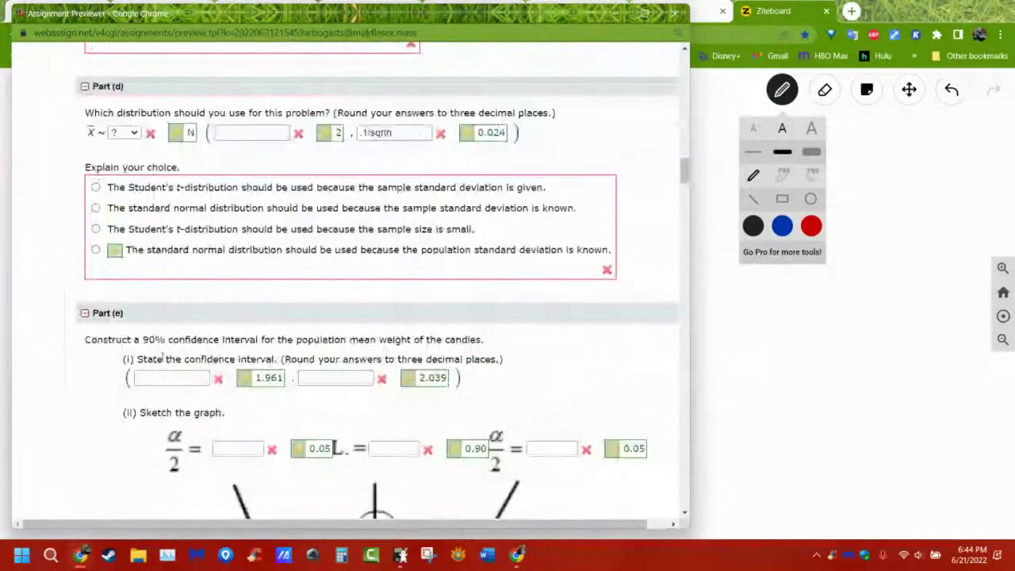
scroll(168, 357, "down", 4)
scroll(167, 352, "up", 15)
scroll(165, 353, "down", 5)
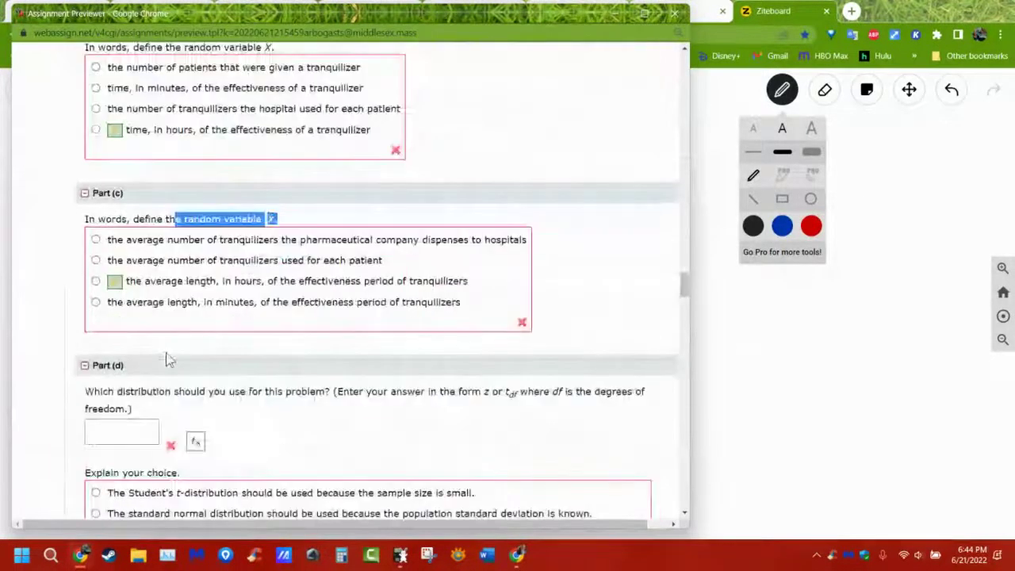
Step: Enter t with the subscript 8 as the distribution in question 4's part (d)
left_click(109, 231)
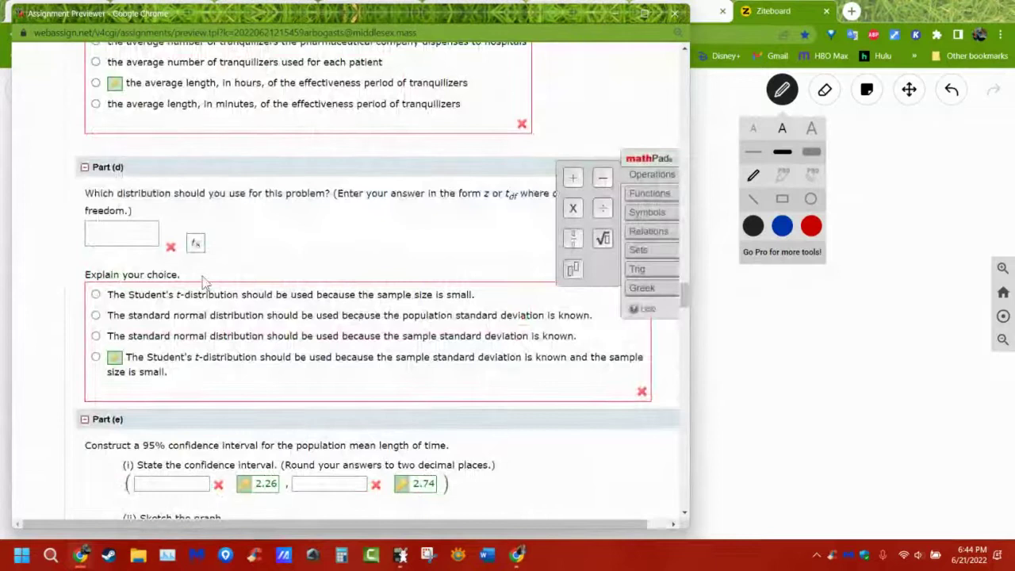
type("t")
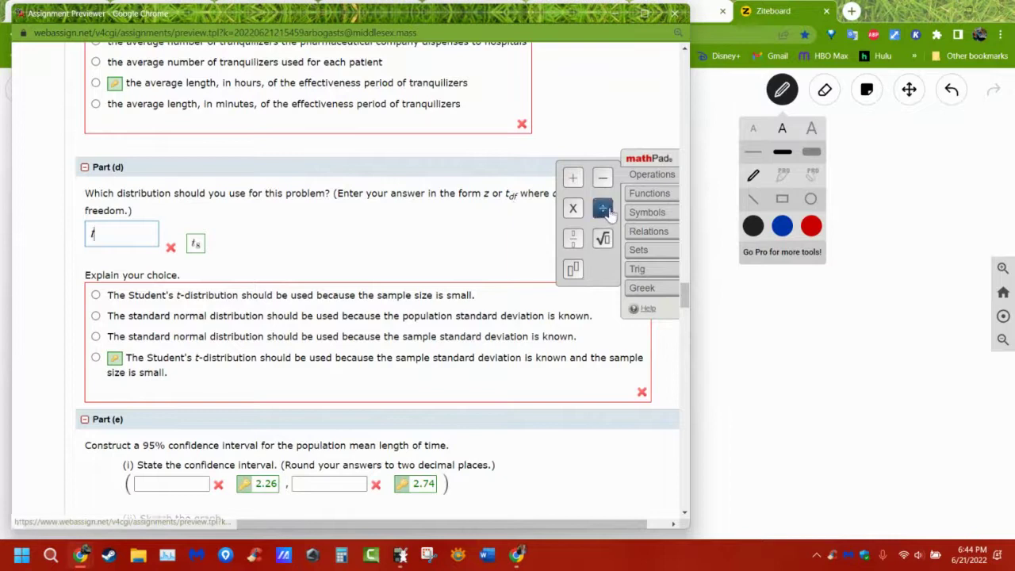
left_click(649, 197)
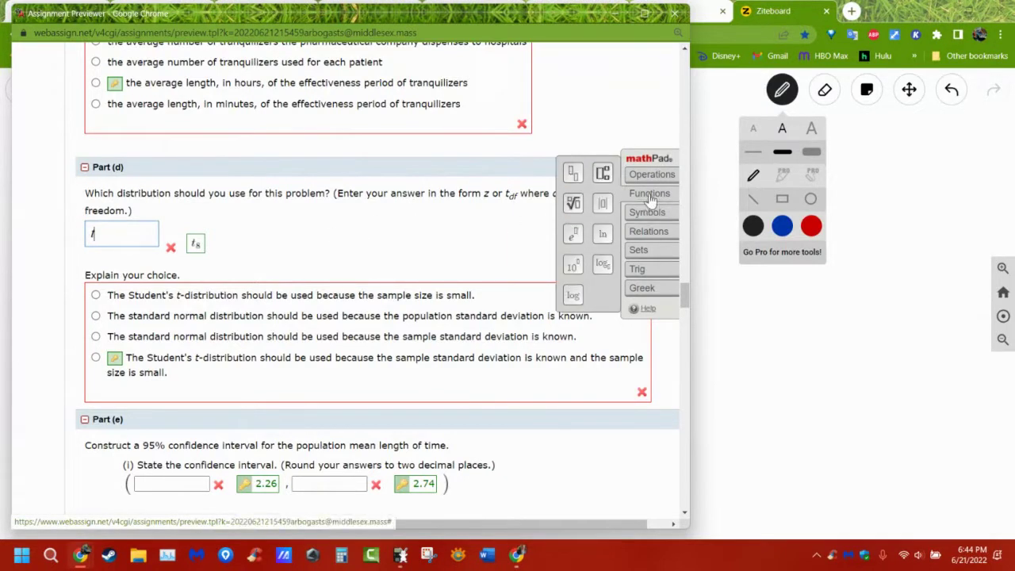
left_click(573, 175)
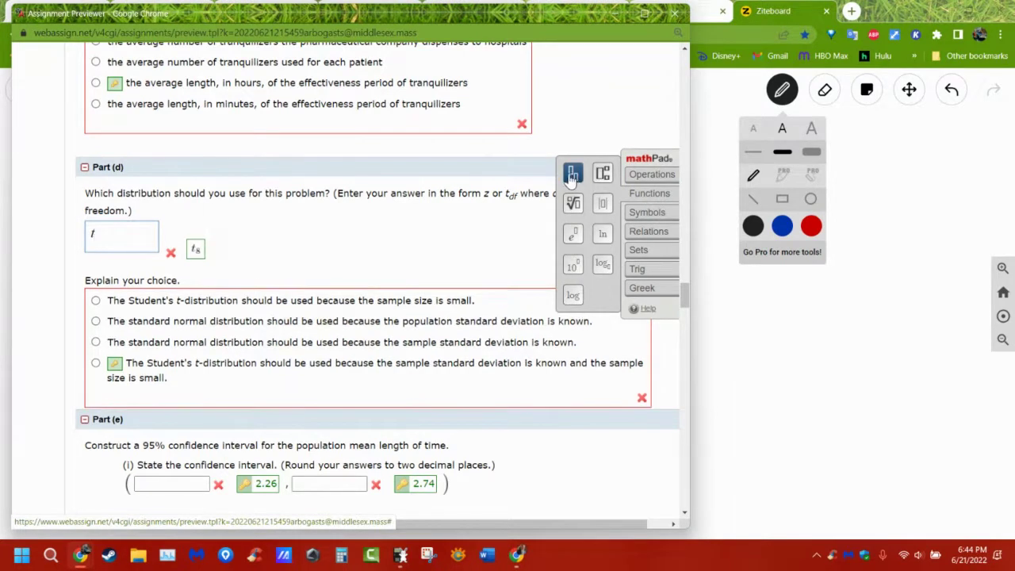
type("8")
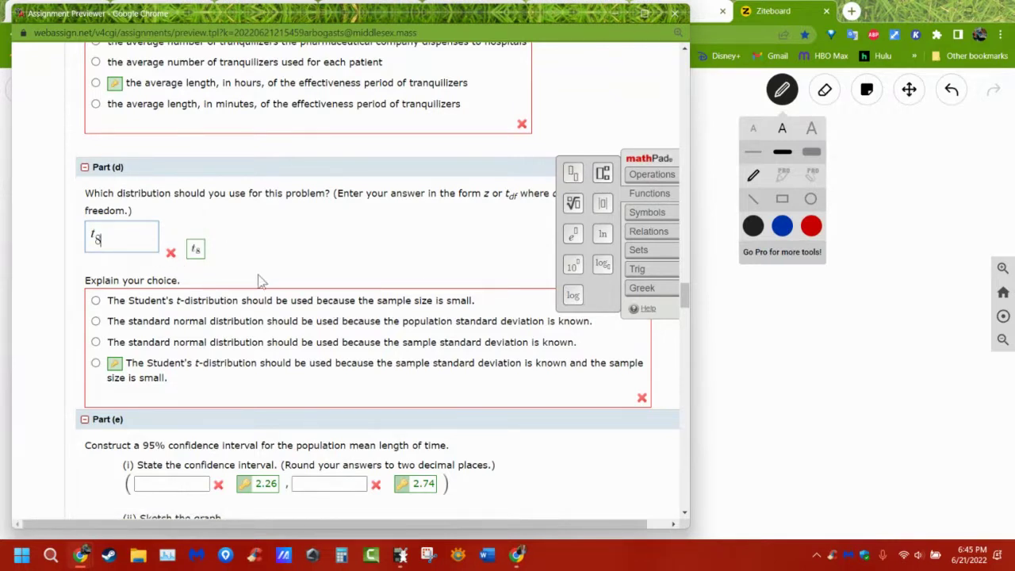
Step: Enter 0 as the lower limit of part (e)'s 95% confidence interval and submit the answers
left_click(189, 482)
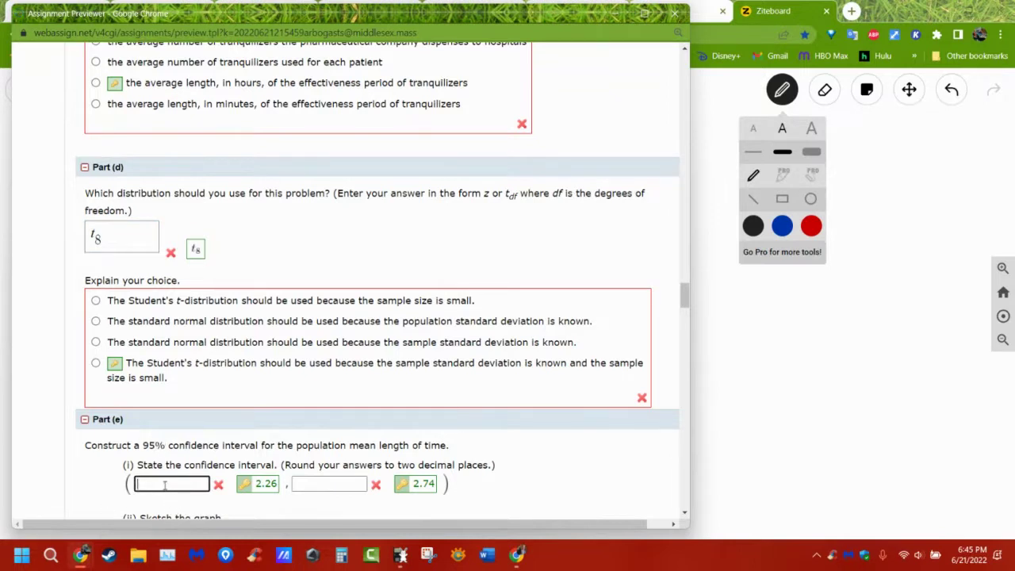
type("0")
key("Return")
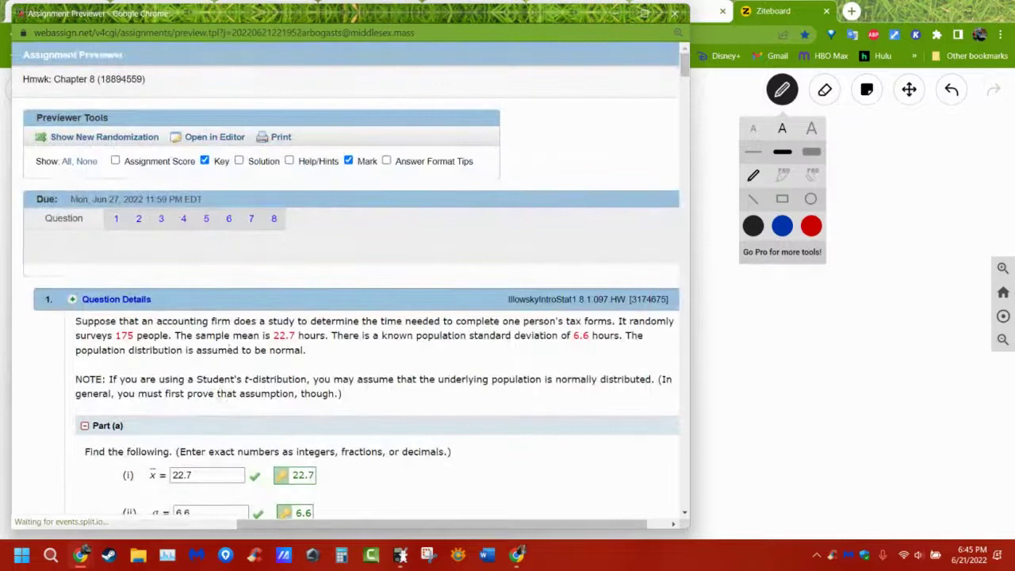
Step: Return to question 4's part (d) and replace the subscripted answer with plain t8
left_click(183, 218)
scroll(254, 335, "down", 7)
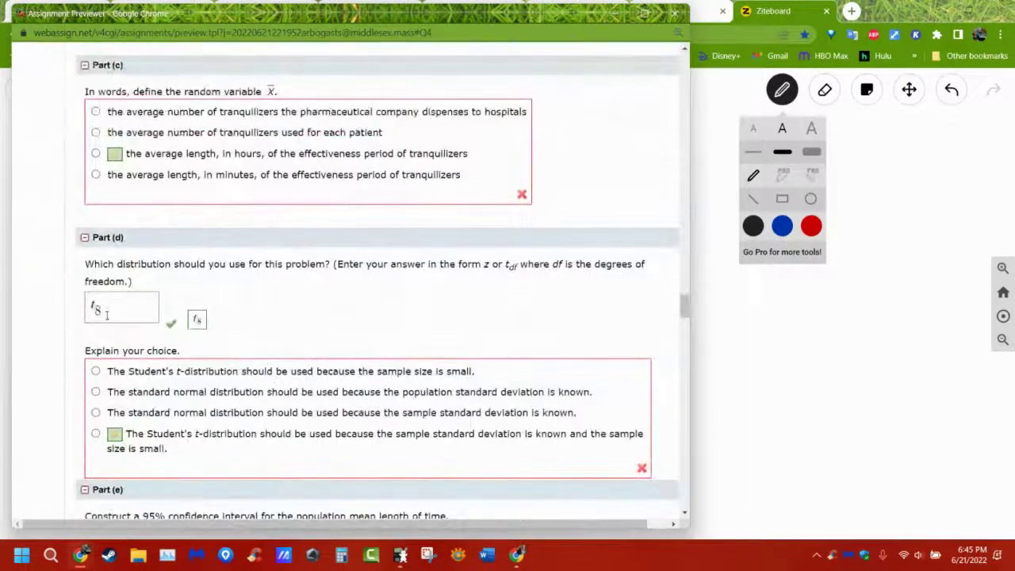
left_click(95, 309)
double_click(96, 308)
key("BackSpace")
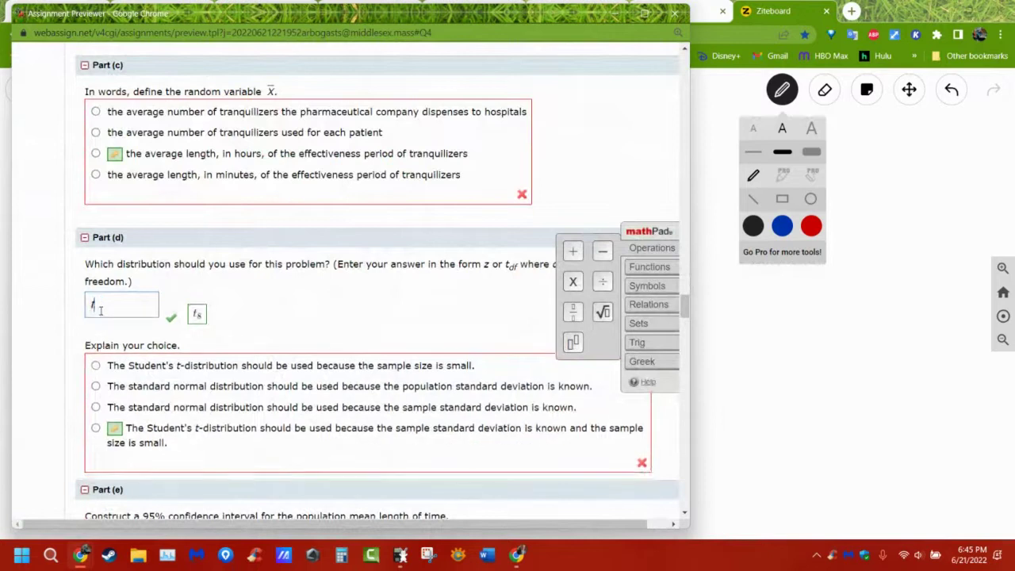
type("8")
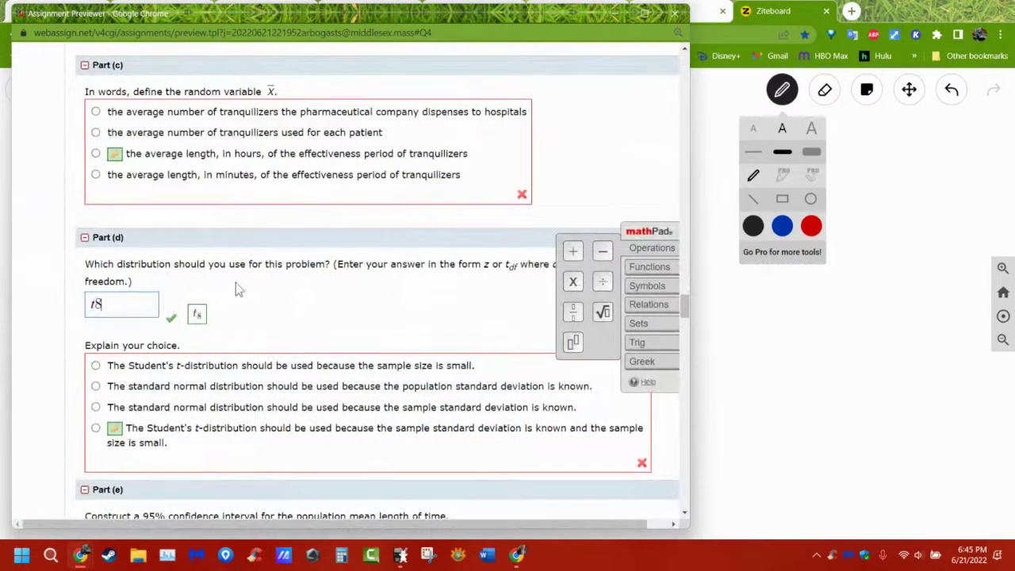
Step: Re-enter 0 as the lower limit of part (e)'s confidence interval and resubmit the answers
scroll(234, 333, "down", 3)
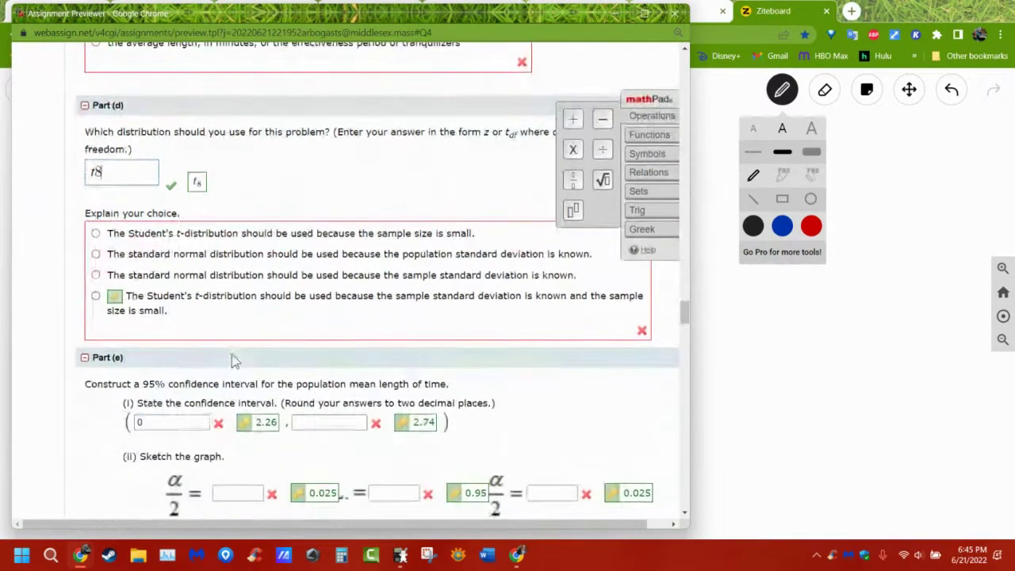
left_click(167, 422)
type("0")
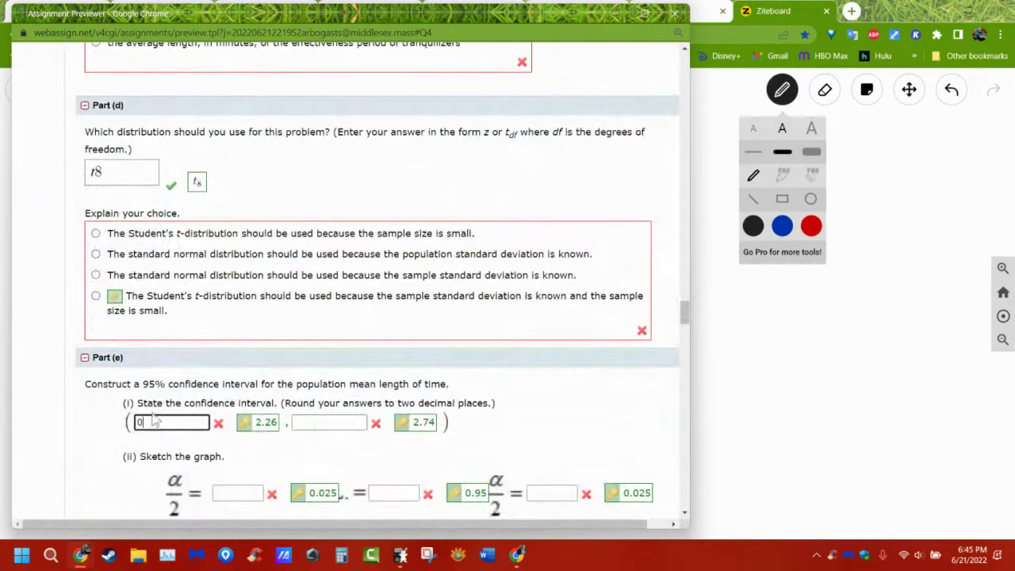
key("Return")
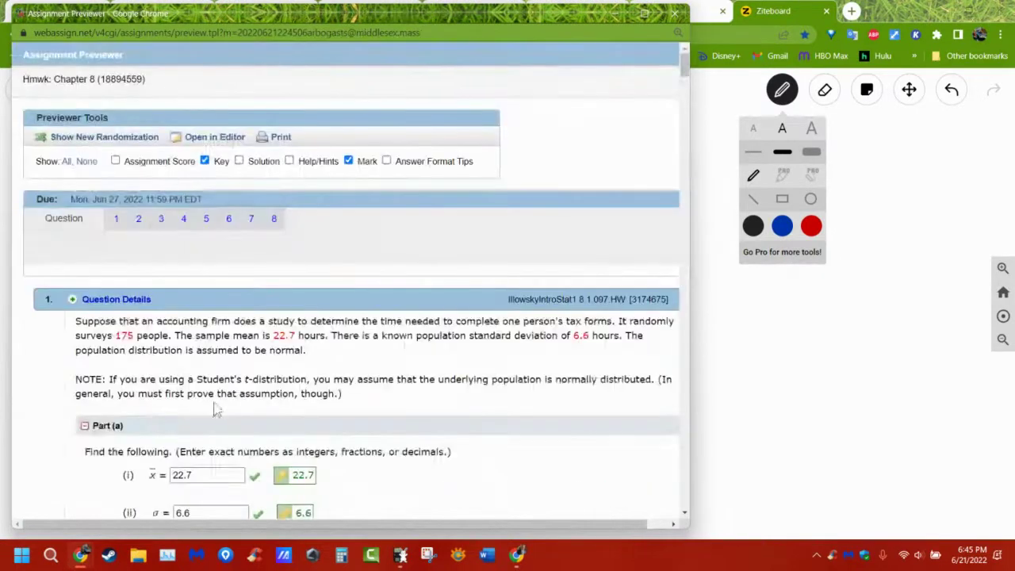
Step: Go to question 4 in the reloaded assignment to check how the plain t8 answer is marked
scroll(219, 399, "down", 1)
scroll(220, 399, "down", 1)
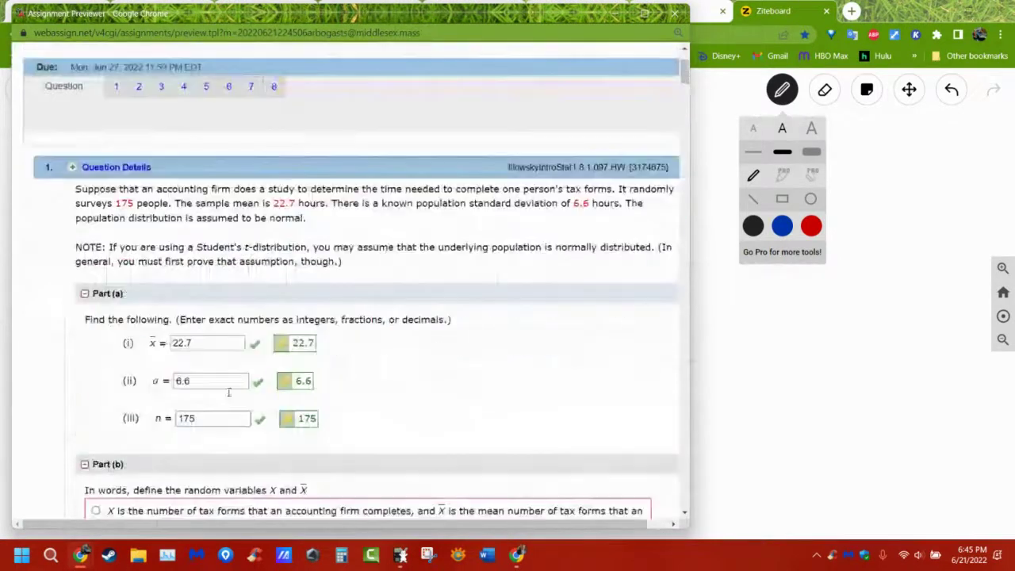
left_click_drag(190, 66, 191, 94)
left_click(185, 88)
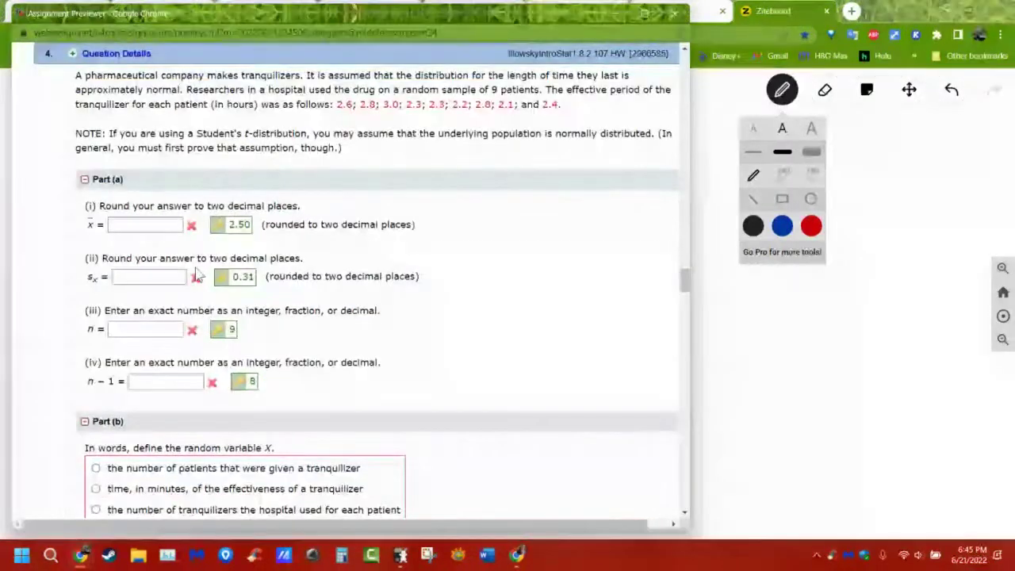
Step: In part (d), enter t with subscript 8 and choose the Student's t explanation citing a known sample standard deviation and small sample
scroll(197, 273, "down", 10)
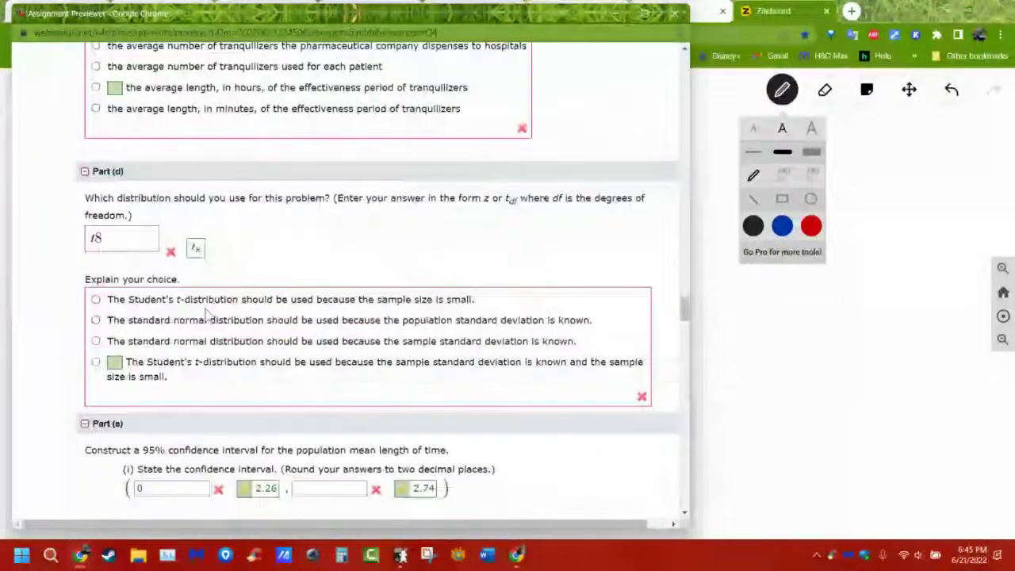
left_click(116, 235)
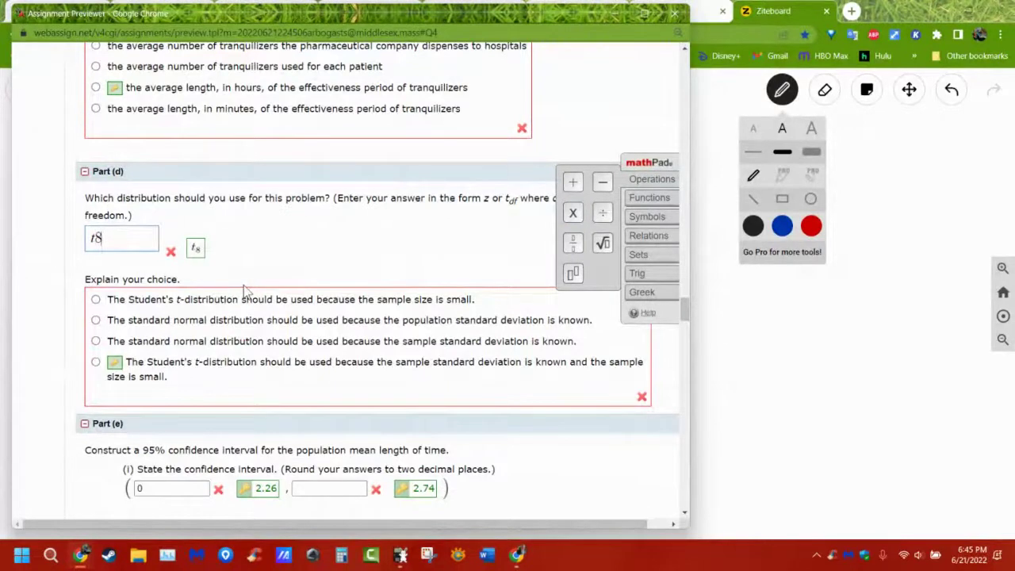
key("BackSpace")
left_click(648, 198)
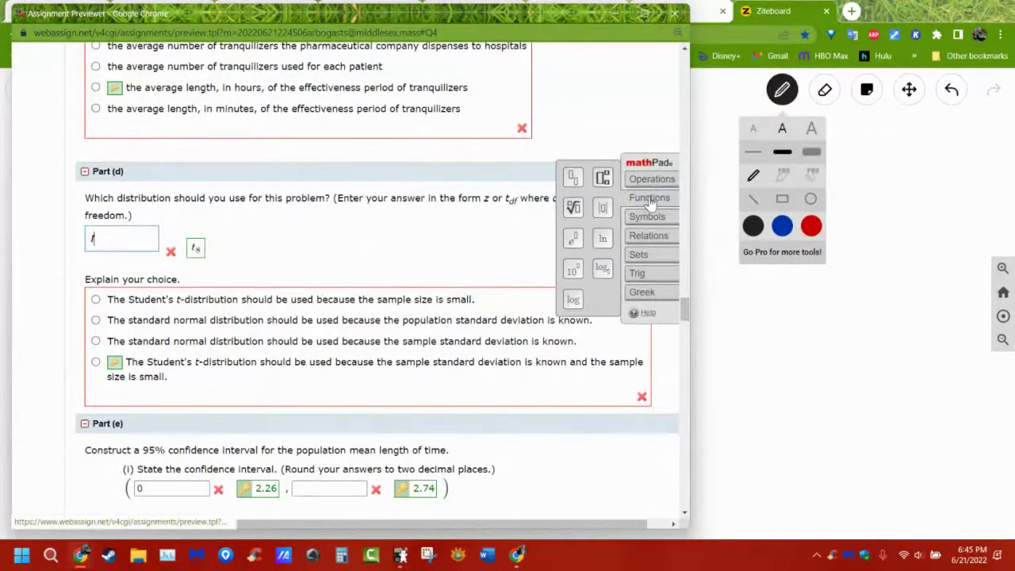
left_click(574, 181)
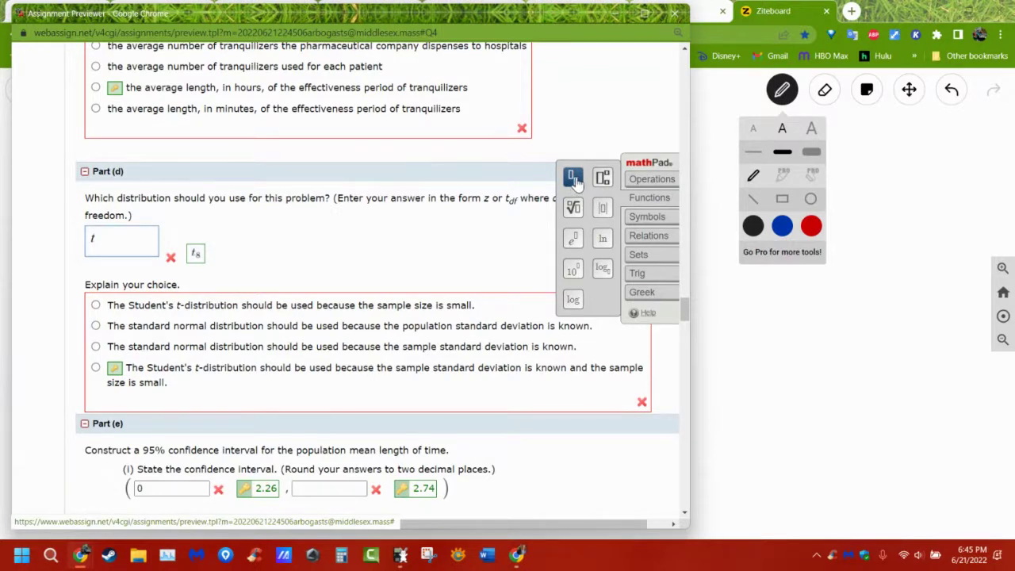
type("8")
scroll(453, 310, "down", 1)
left_click(392, 311)
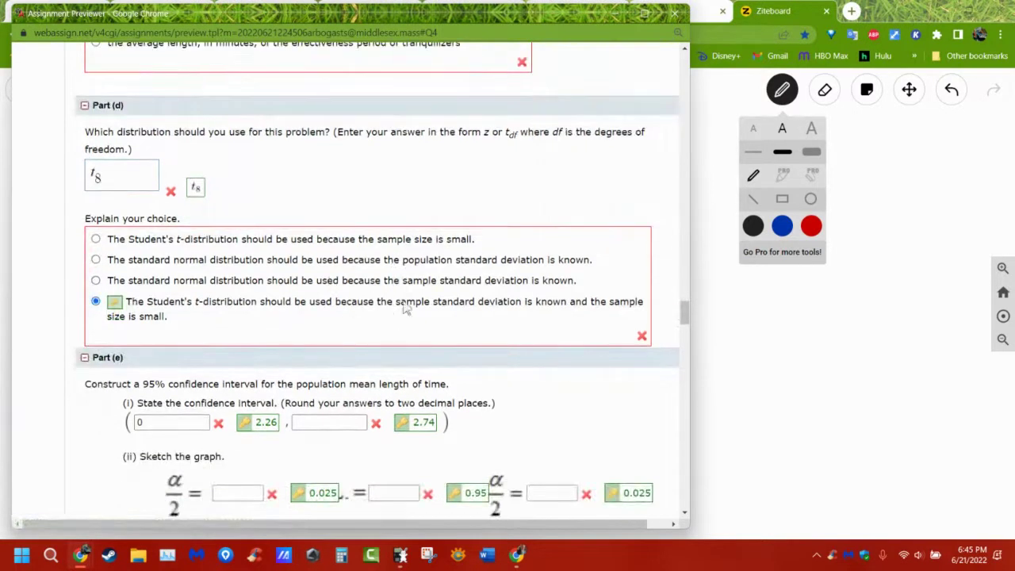
Step: Review parts (b) to (d) and highlight the wording of the selected explanation in part (d)
scroll(335, 295, "up", 2)
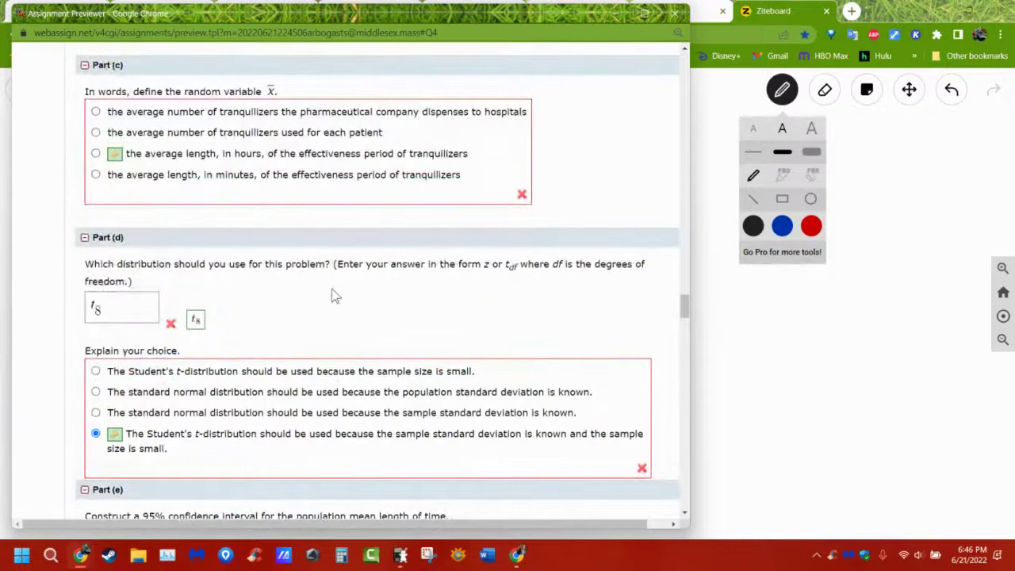
scroll(334, 295, "up", 4)
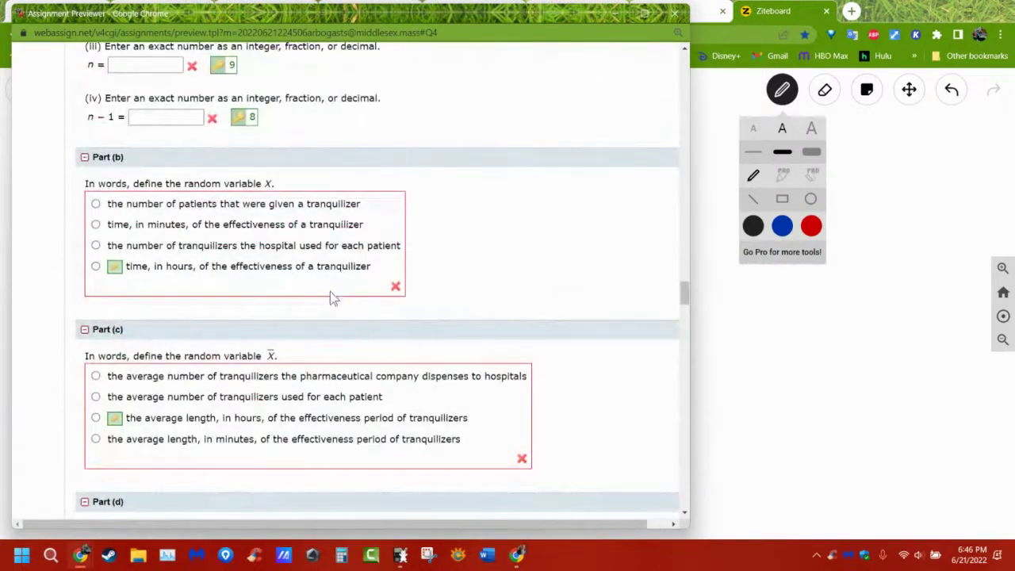
scroll(334, 297, "down", 5)
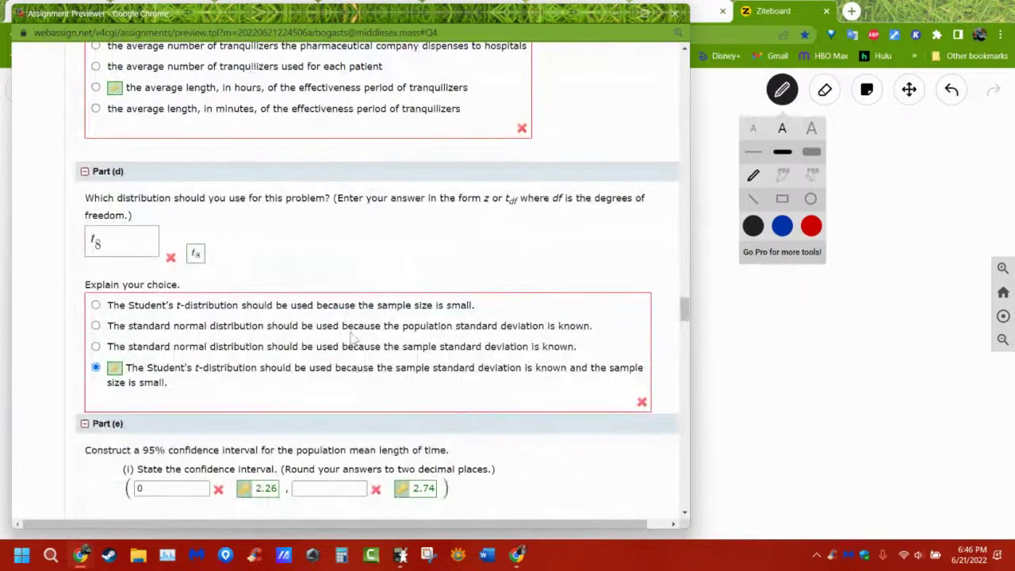
left_click_drag(320, 370, 462, 400)
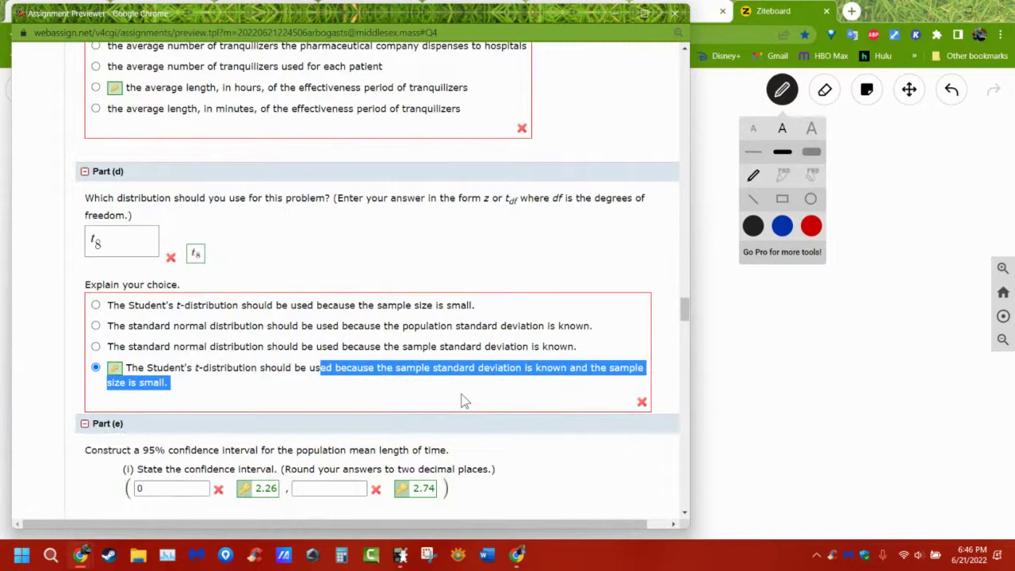
left_click(460, 395)
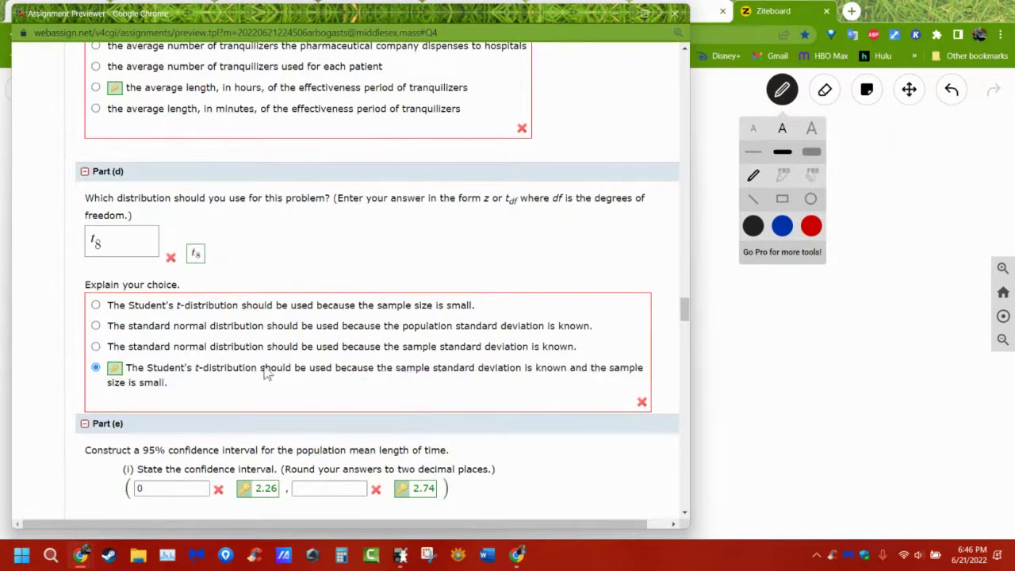
left_click_drag(266, 370, 299, 386)
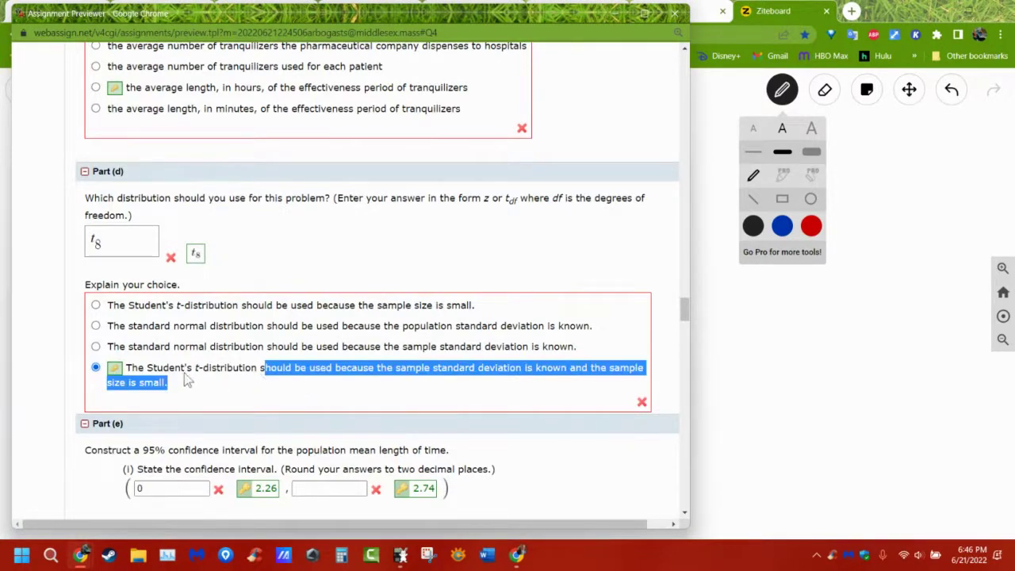
left_click_drag(185, 370, 221, 387)
Step: Switch to the Wabbitemu calculator, move it clear of the assignment, turn it on and open the TInterval test
left_click(401, 555)
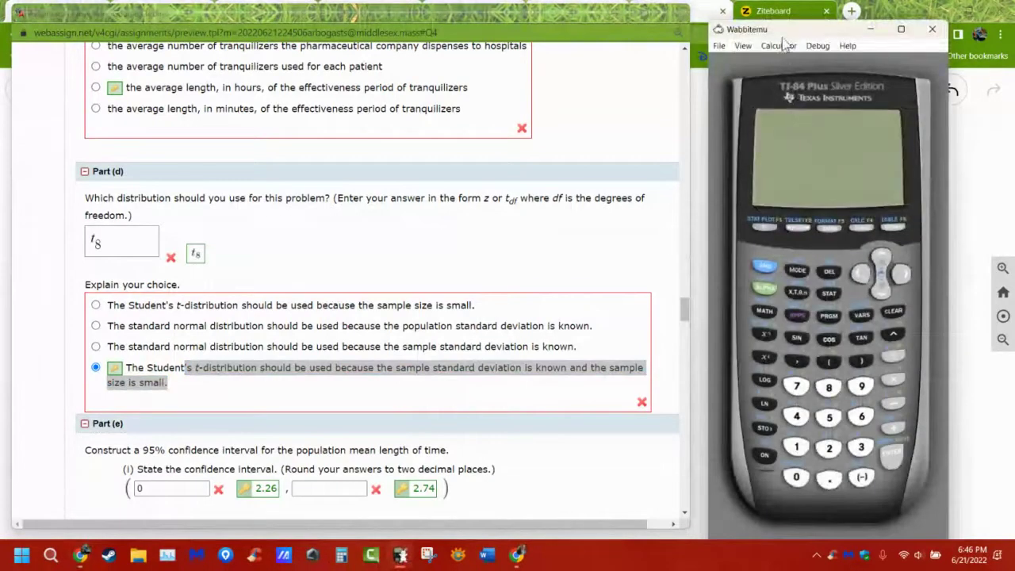
left_click_drag(784, 33, 814, 22)
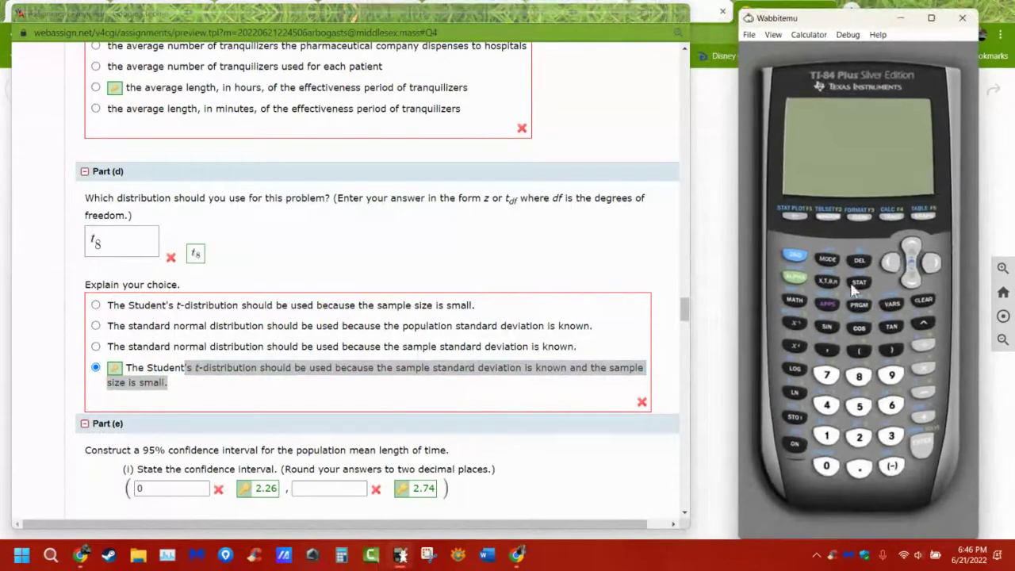
left_click(796, 446)
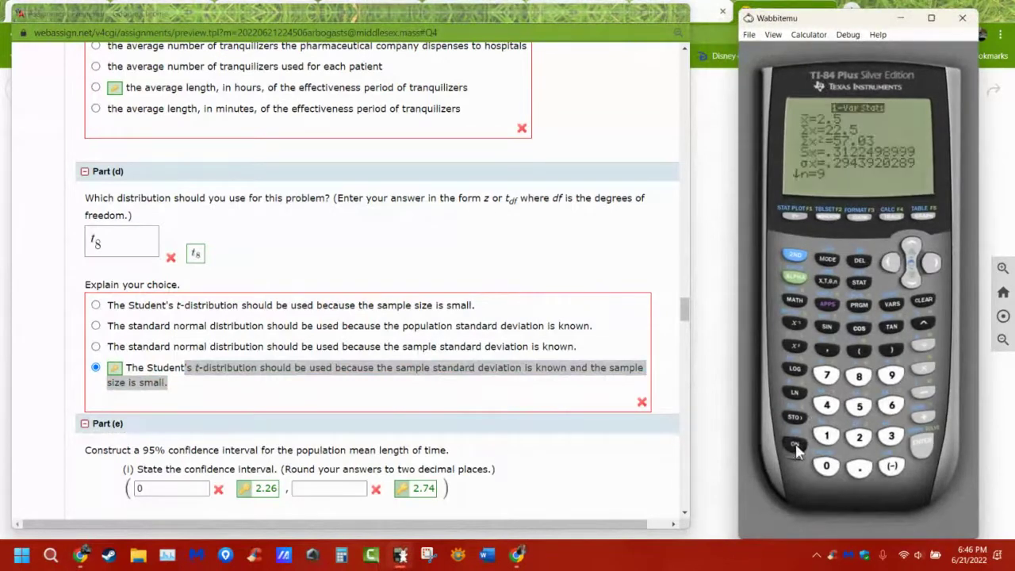
left_click(862, 287)
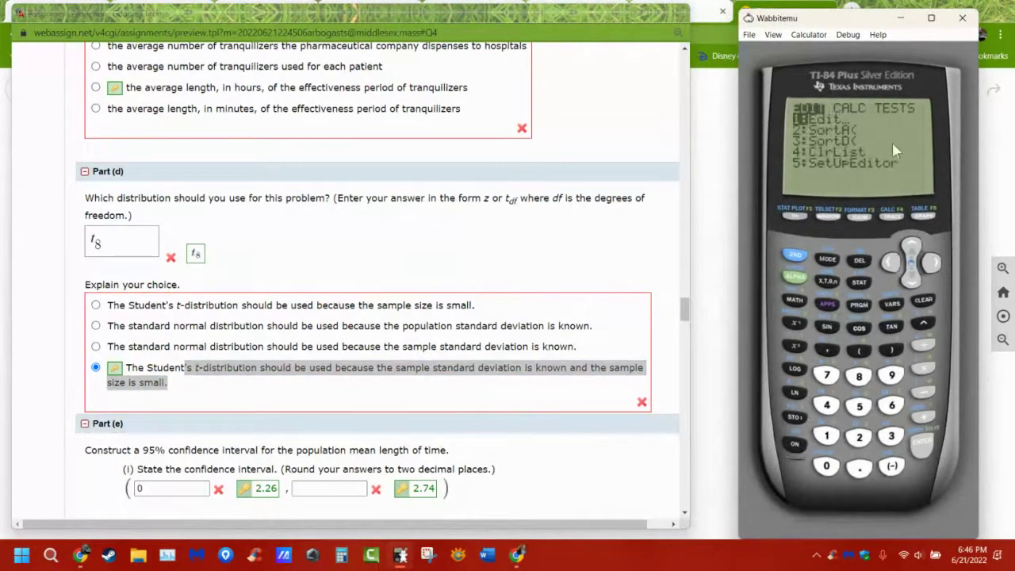
left_click(886, 274)
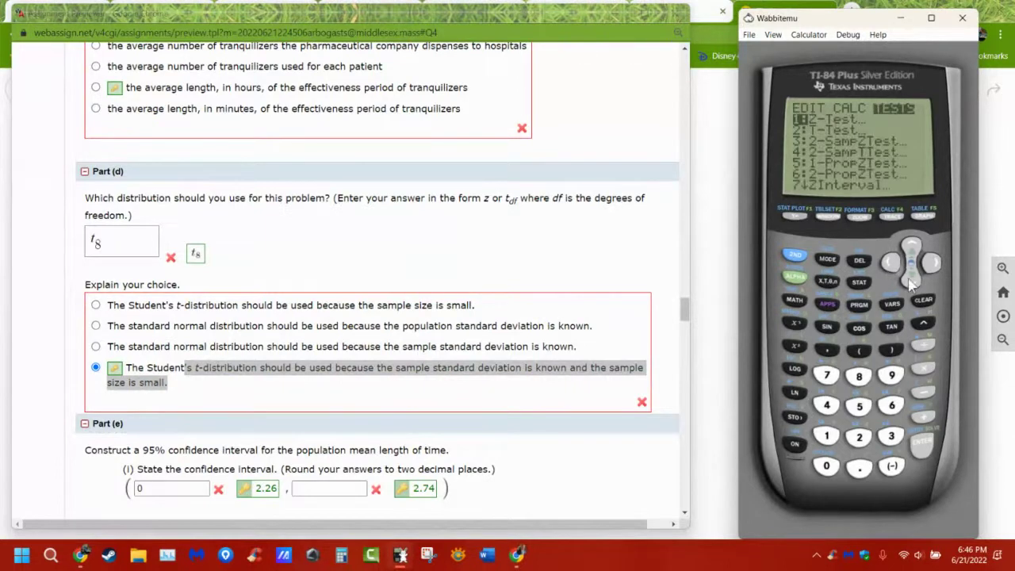
left_click(910, 284)
left_click(910, 284)
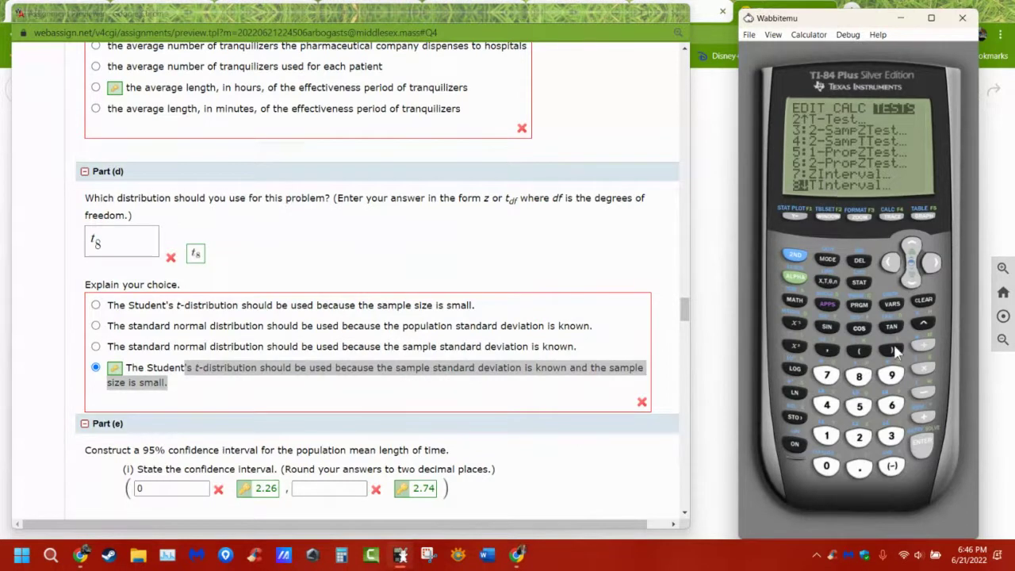
left_click(926, 444)
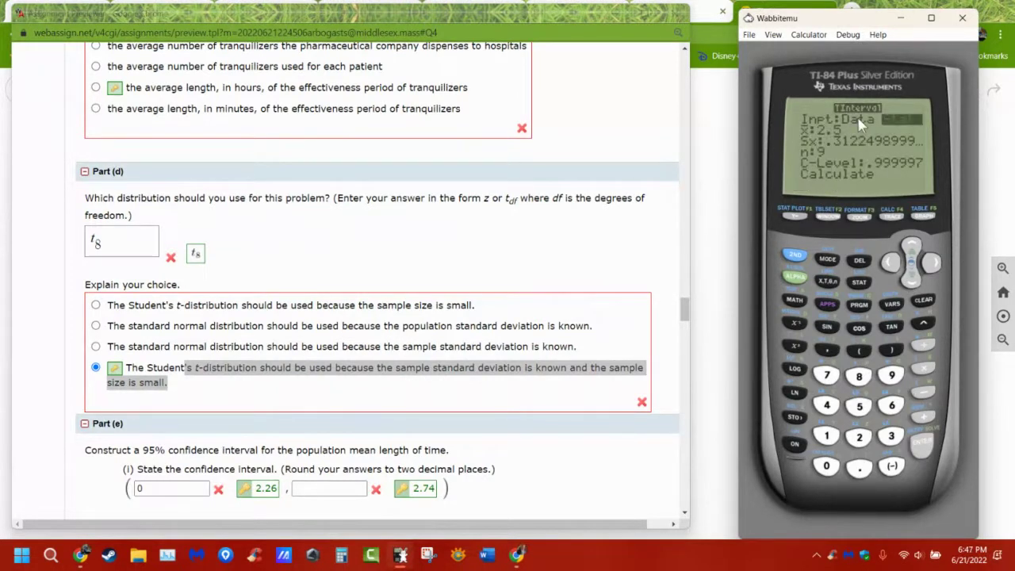
Step: Set the TInterval input to Data from list L1 with a frequency of 1
left_click(892, 264)
left_click(927, 446)
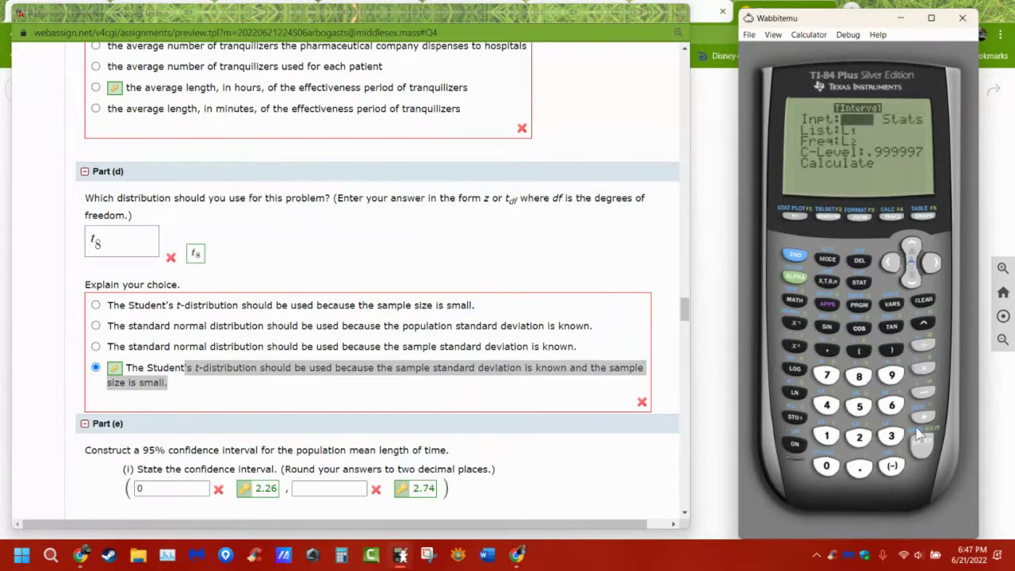
left_click(911, 279)
left_click(910, 279)
left_click(929, 308)
left_click(837, 434)
Step: Set the confidence level to .95 and calculate the t-interval
left_click(918, 280)
scroll(272, 346, "down", 1)
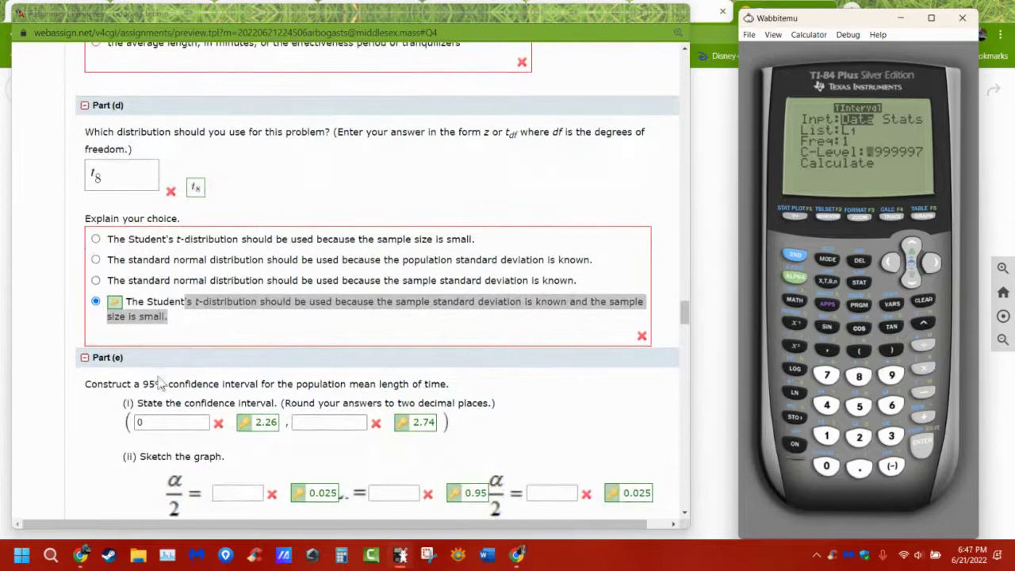
type(".95")
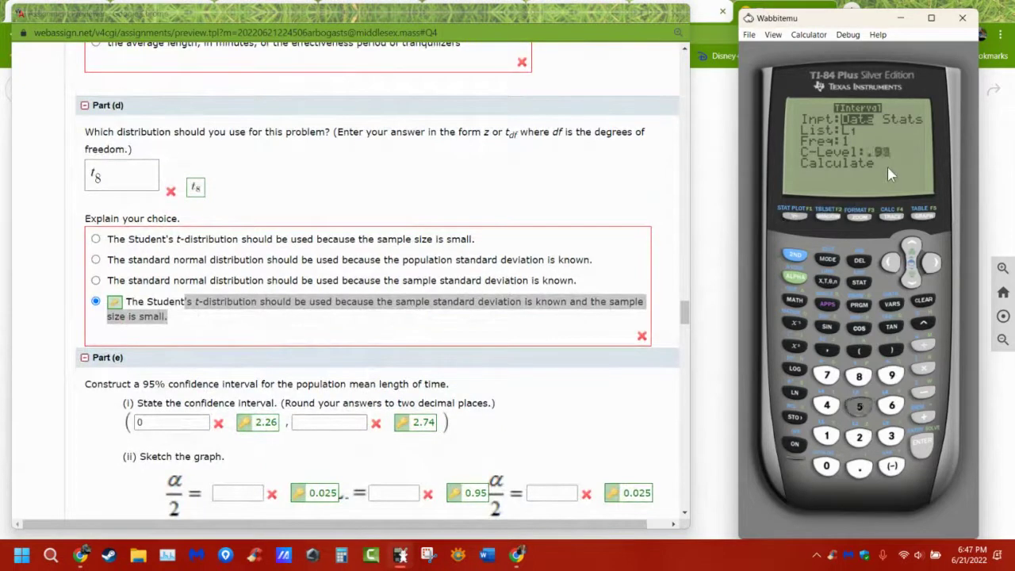
key("Down")
key("Return")
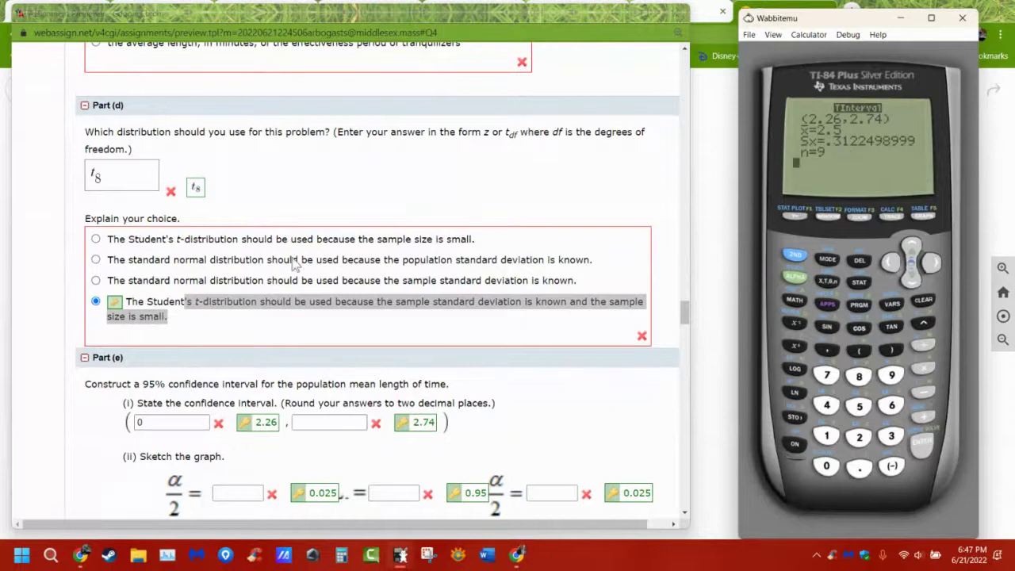
Step: Calculate the tail area α/2 for the part (e) graph as .05/2 on the calculator
scroll(240, 280, "up", 1)
scroll(239, 279, "up", 8)
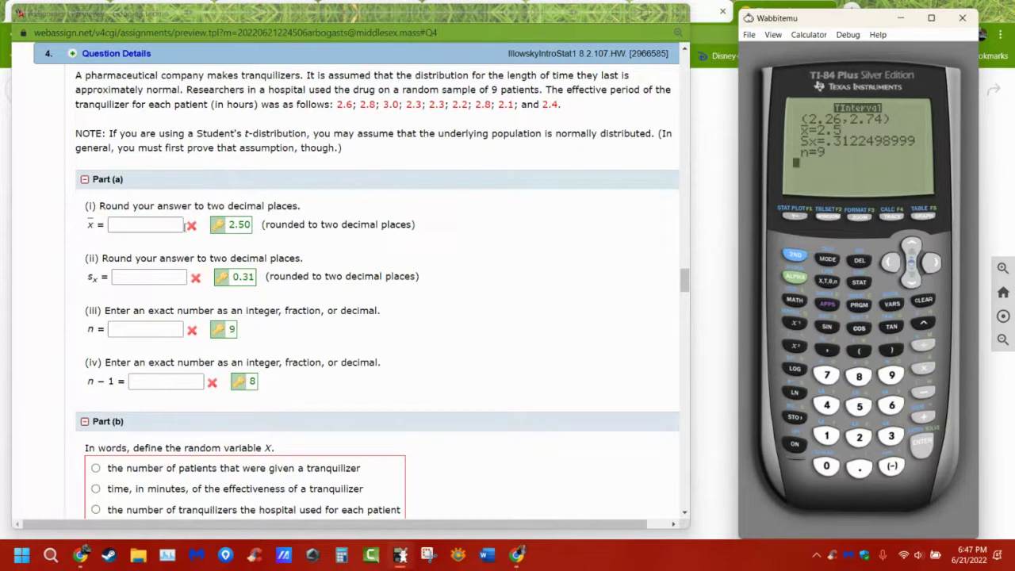
scroll(378, 297, "down", 9)
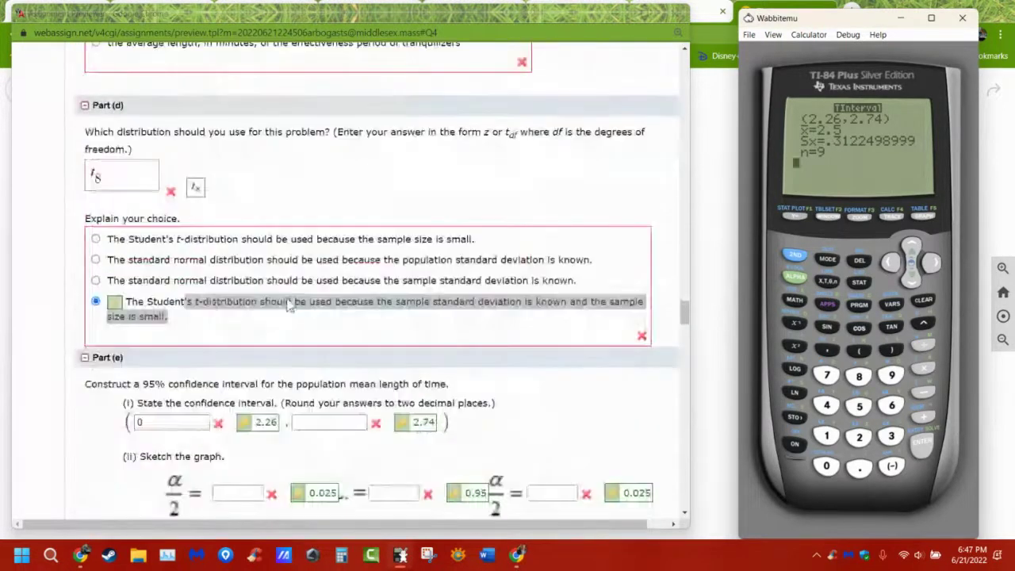
scroll(336, 422, "down", 3)
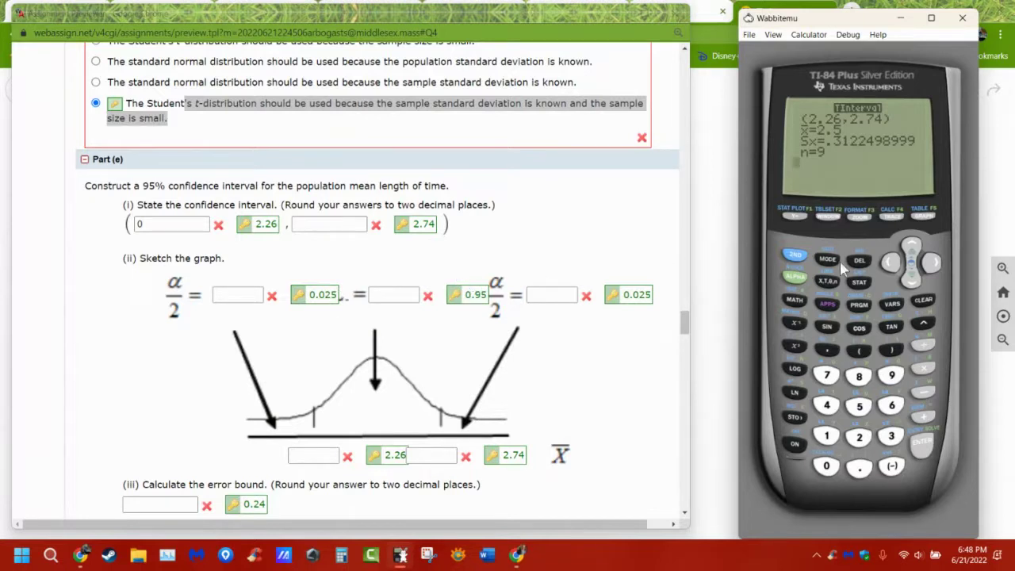
type(".05")
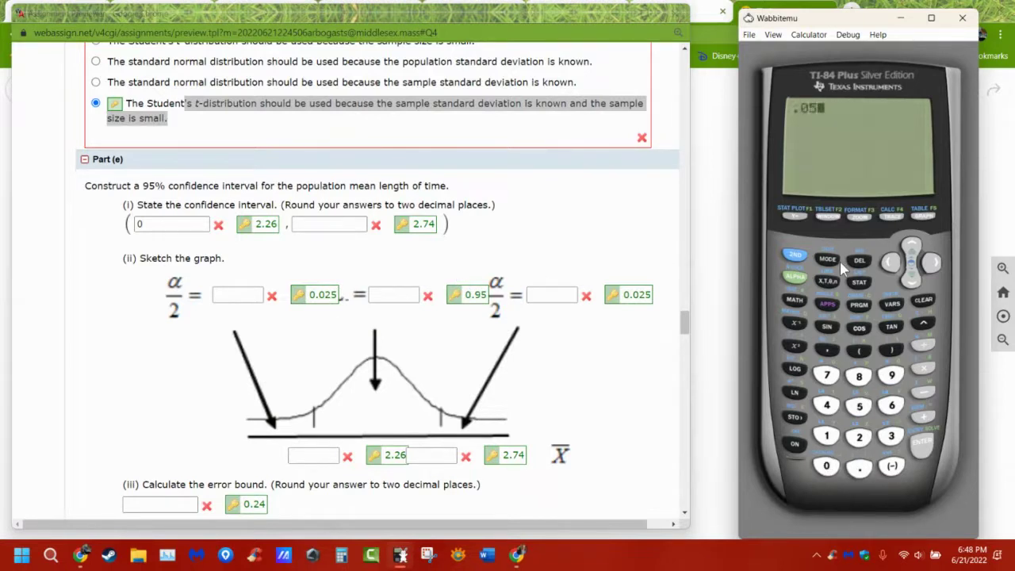
type("/2")
key("Return")
Step: Calculate the error bound by subtracting 2.26 from 2.74 and dividing the answer by 2
type("2.74")
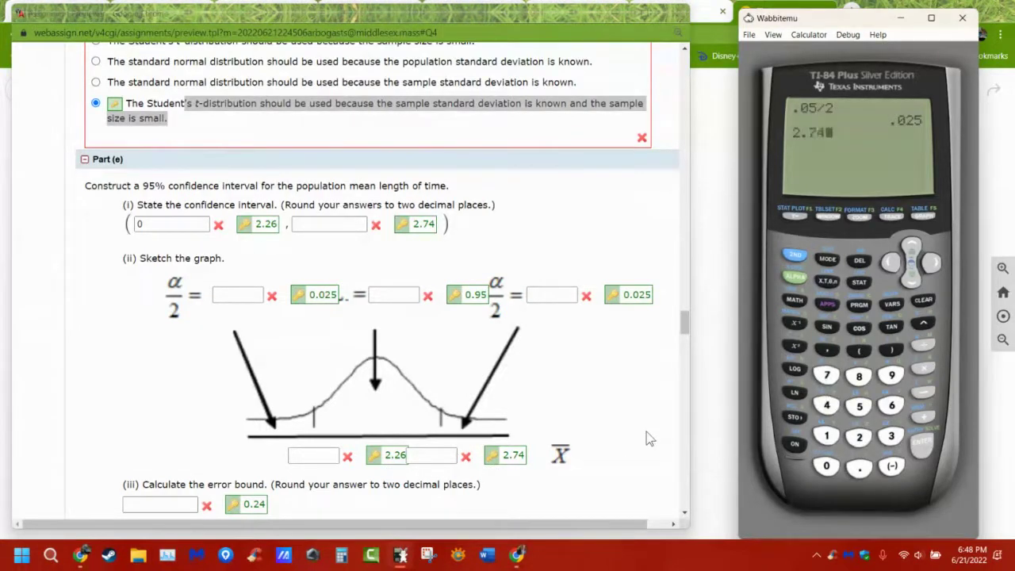
type("-2.26")
key("Return")
type("/2")
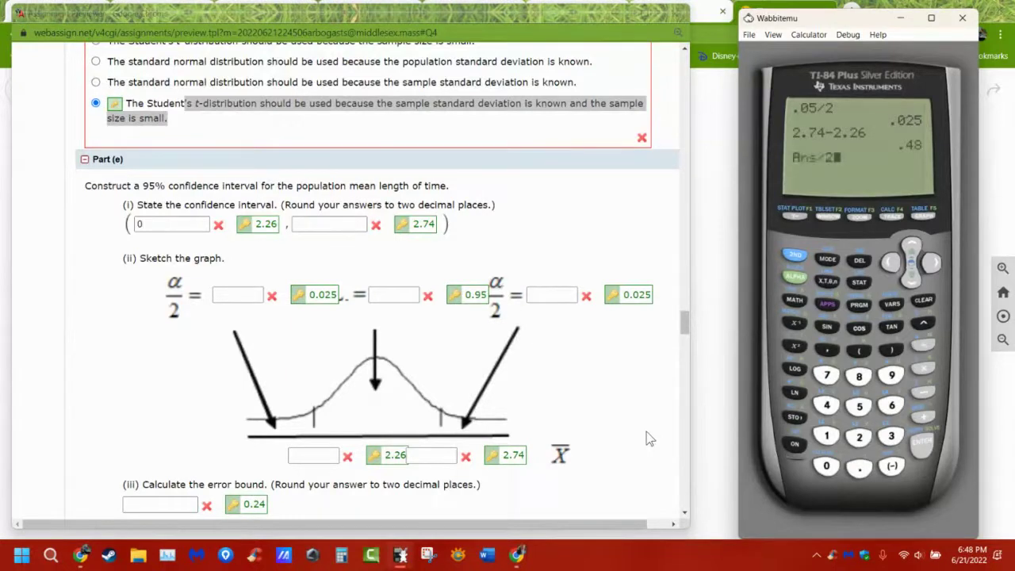
key("Return")
Step: Highlight the upper interval limit under the part (e) graph and the "95% confident" wording in part (f)
double_click(505, 455)
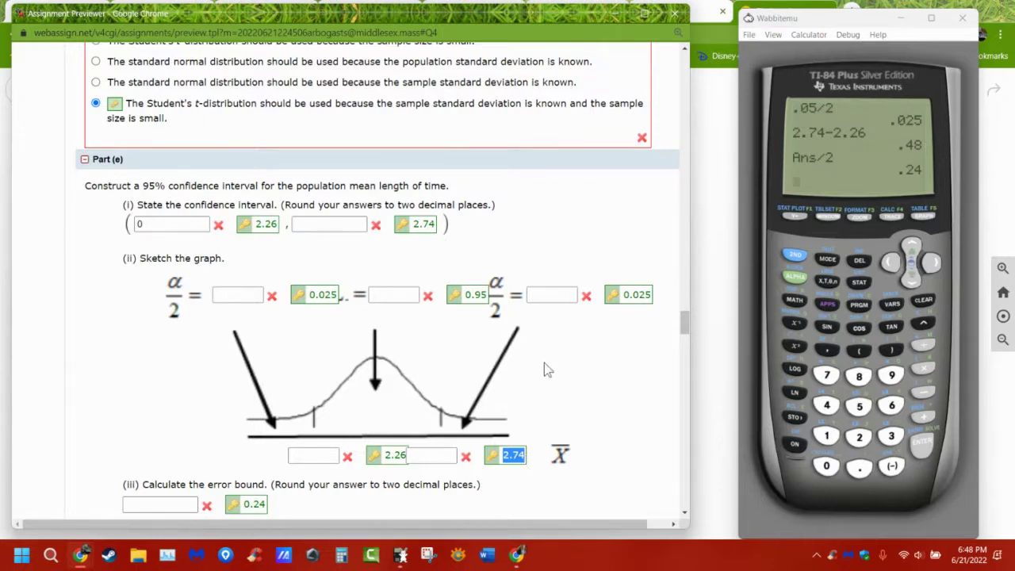
scroll(560, 376, "down", 3)
scroll(561, 384, "down", 3)
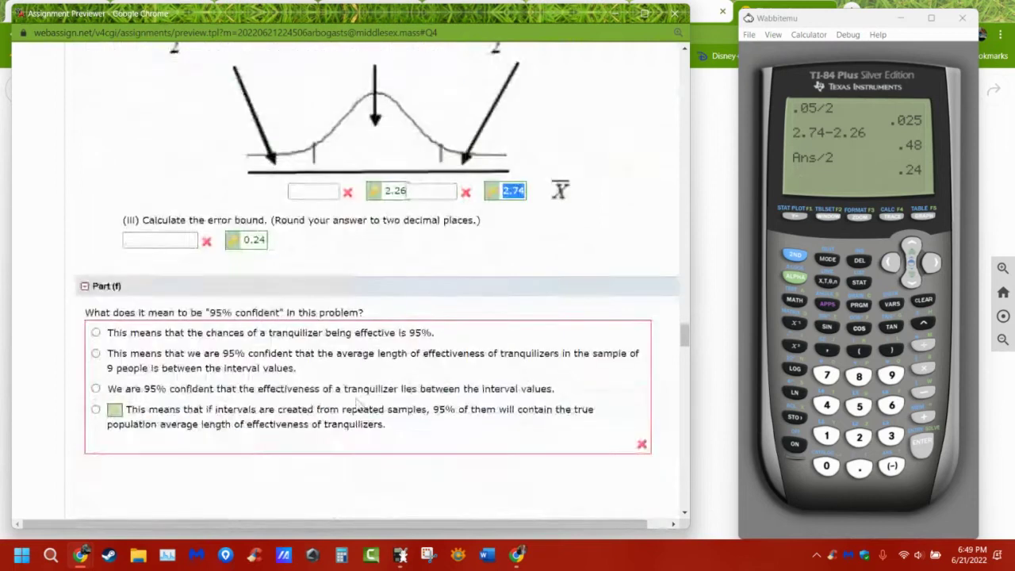
left_click_drag(361, 312, 197, 314)
Step: Look over the part (f) answer choices and questions 5 and 6 about drivers who buckle up
scroll(254, 413, "down", 4)
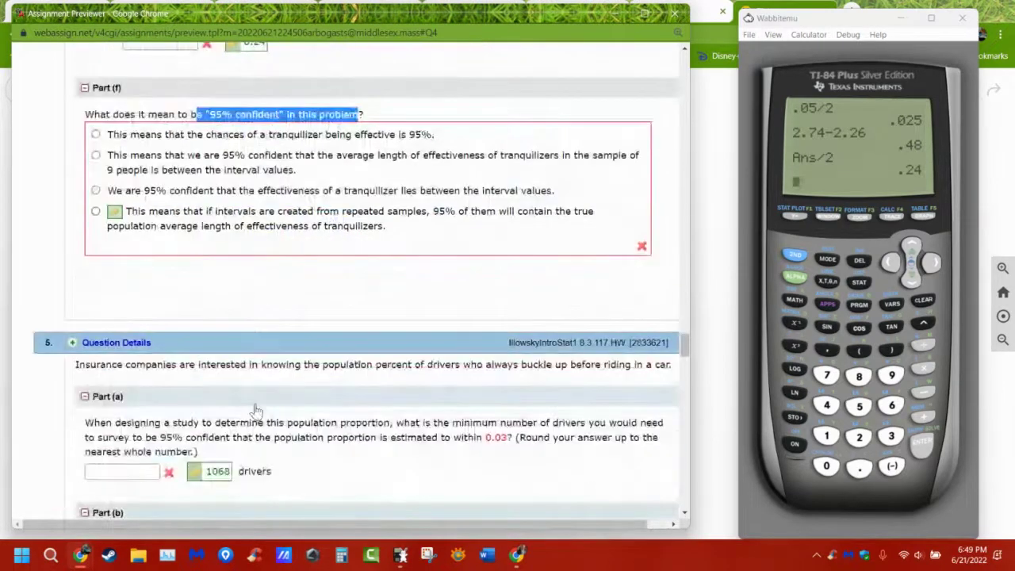
scroll(255, 411, "down", 2)
scroll(255, 411, "down", 4)
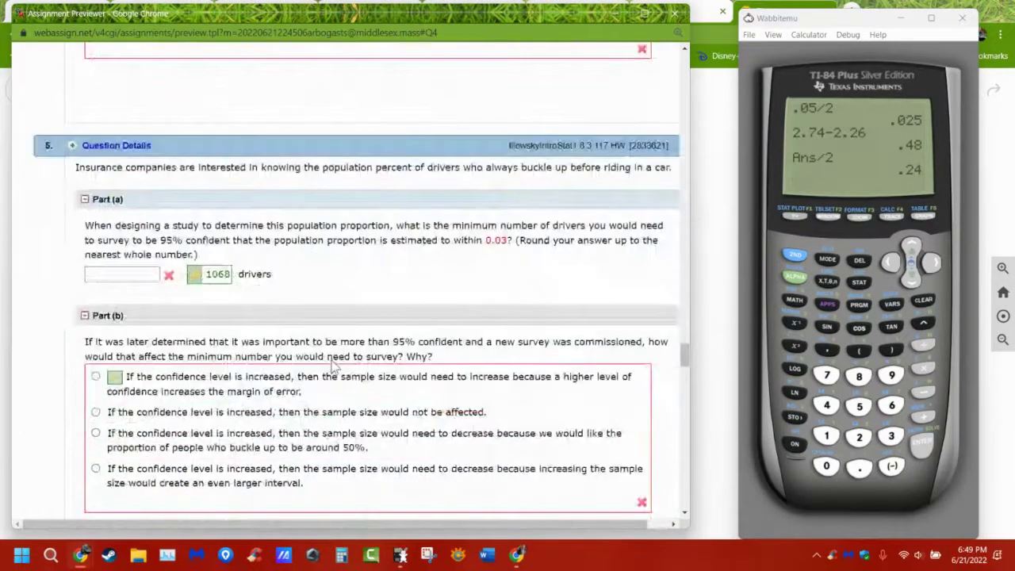
scroll(333, 365, "down", 12)
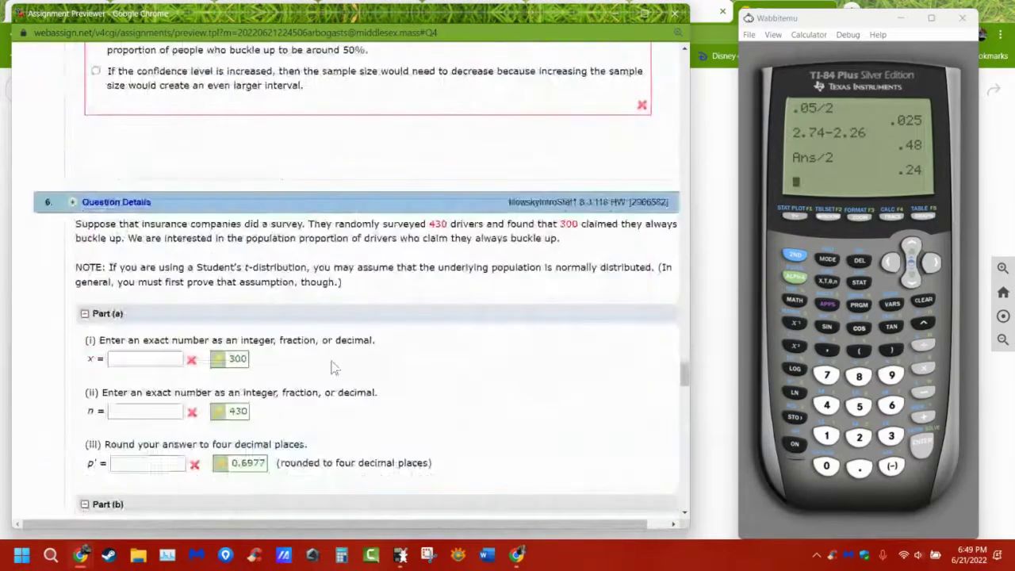
scroll(333, 365, "down", 2)
scroll(333, 365, "up", 14)
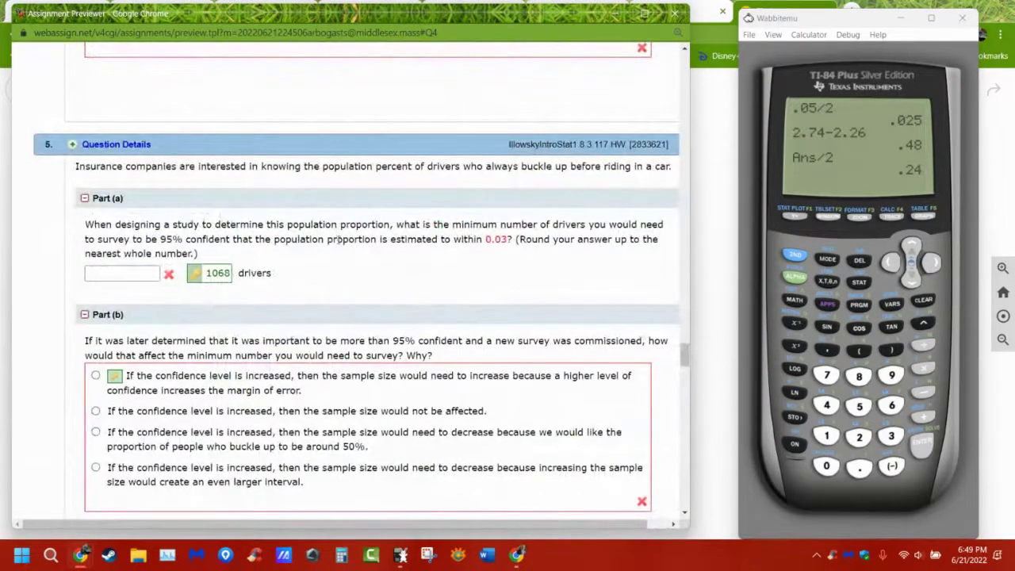
scroll(340, 242, "down", 12)
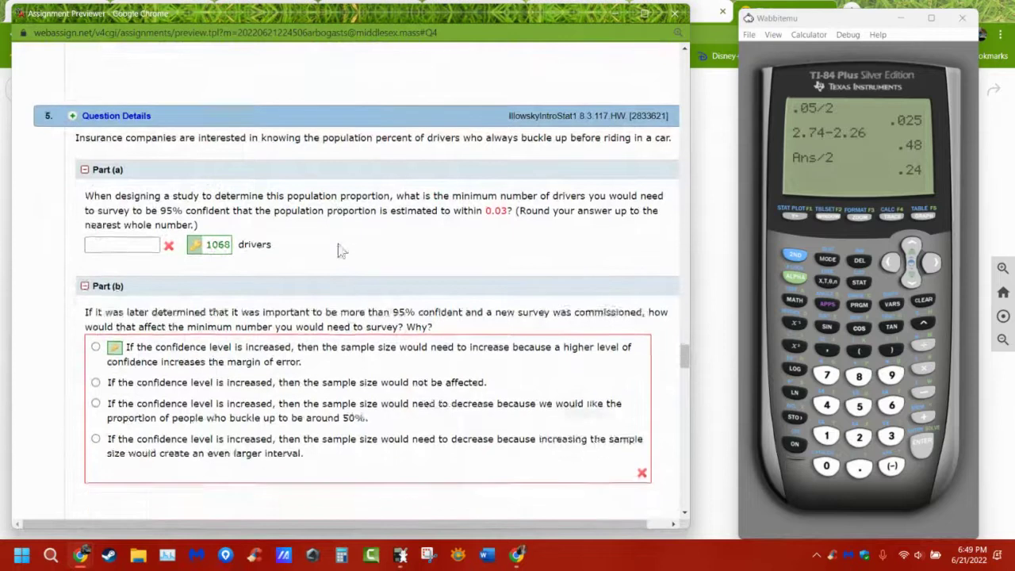
Step: Locate the 1-PropZInt interval in the calculator's list of statistical tests for the question 6 survey problem
scroll(341, 252, "down", 2)
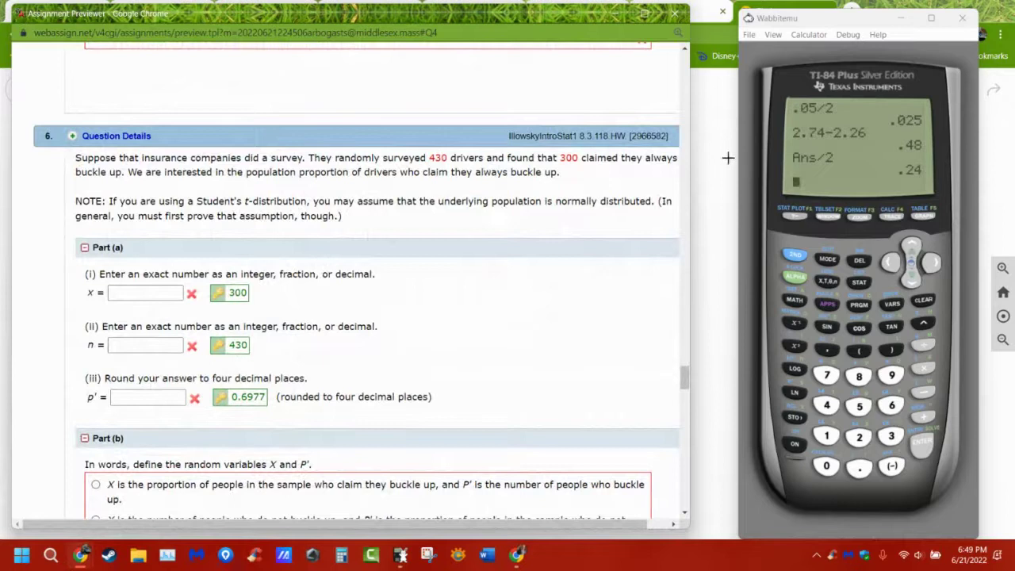
left_click(859, 284)
left_click(932, 270)
left_click(933, 272)
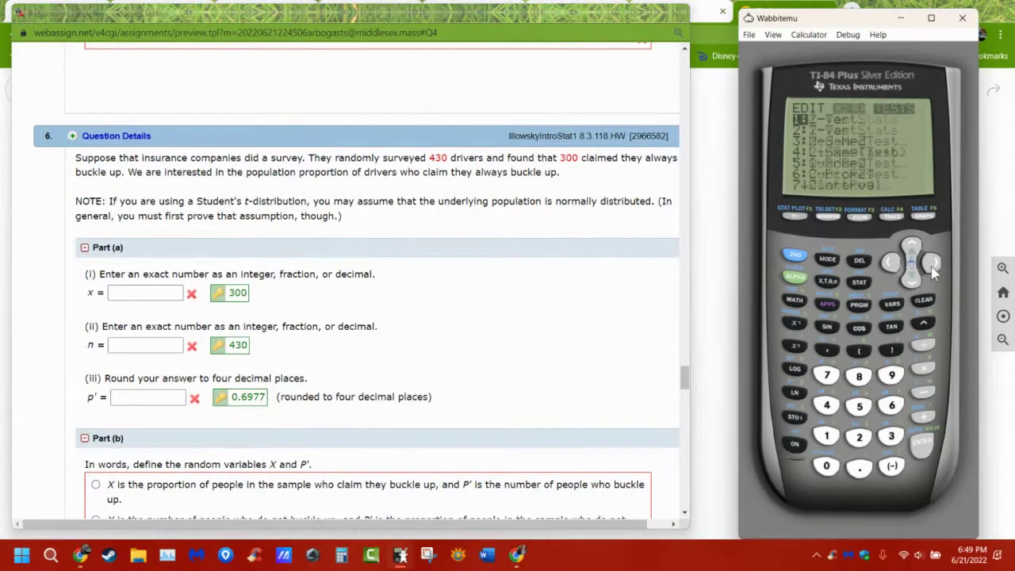
left_click(910, 278)
left_click(910, 278)
left_click(910, 277)
left_click(910, 278)
left_click(910, 278)
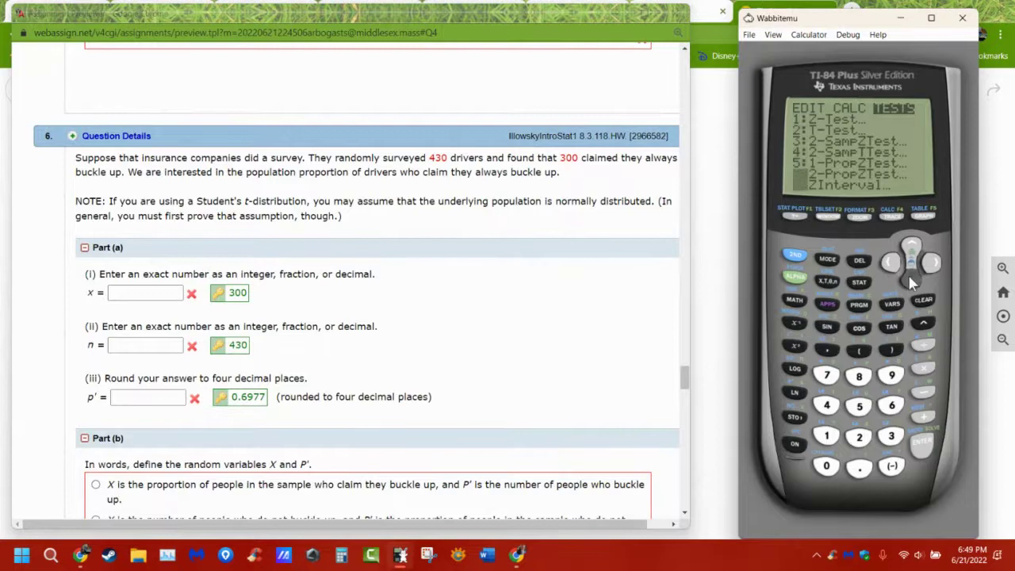
left_click(910, 277)
left_click(909, 277)
left_click(909, 278)
left_click(909, 277)
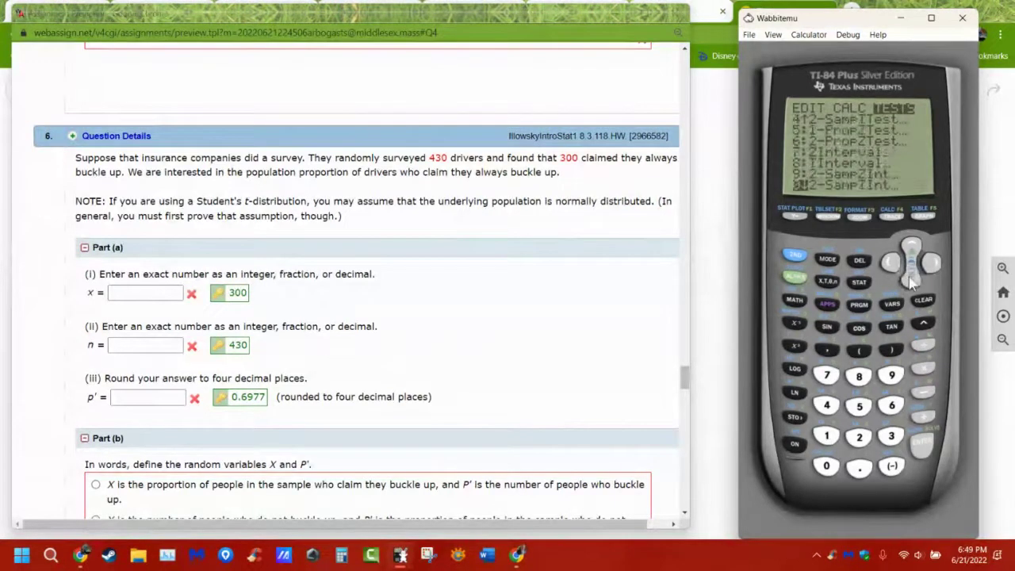
left_click(910, 277)
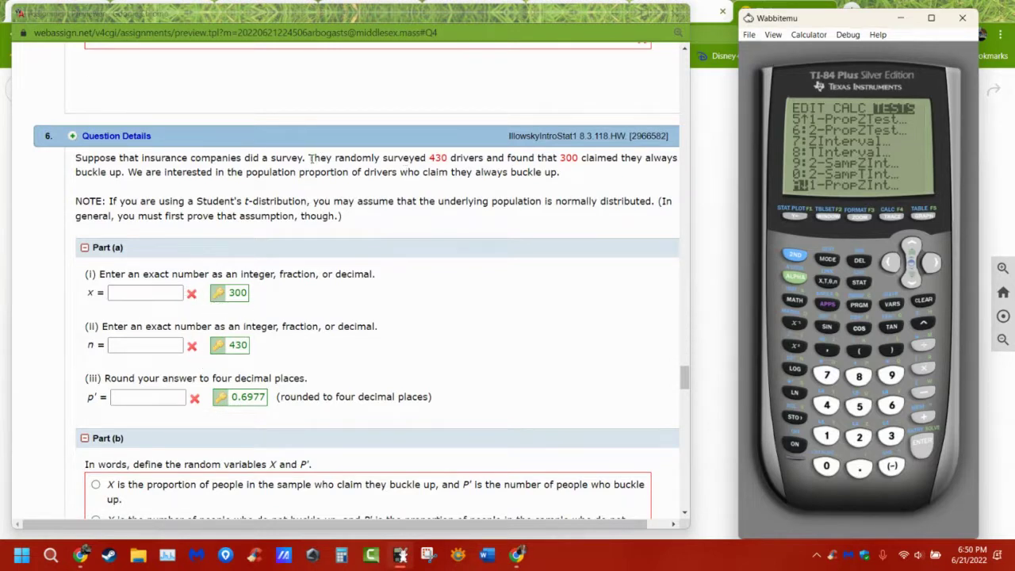
Step: Answer question 6 part (a) with x = 300, n = 430 and p′ = 300/430, and submit the answers
left_click_drag(311, 158, 616, 158)
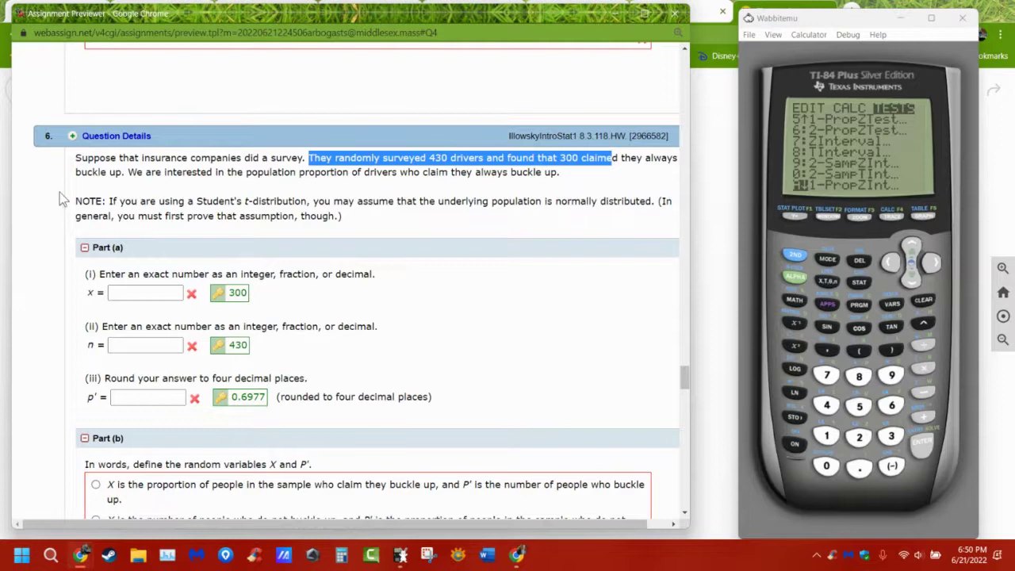
left_click(138, 293)
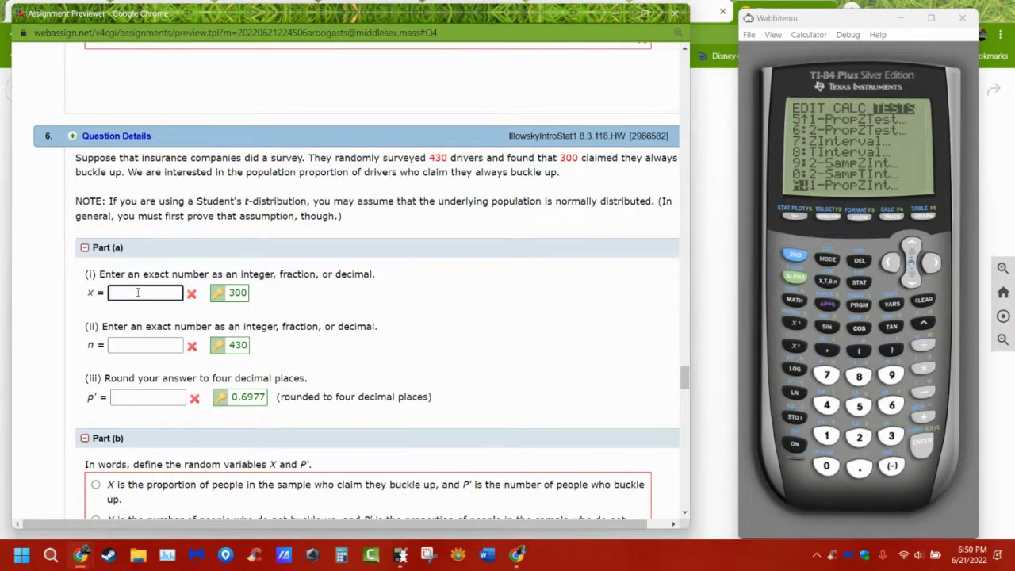
type("300")
left_click(138, 343)
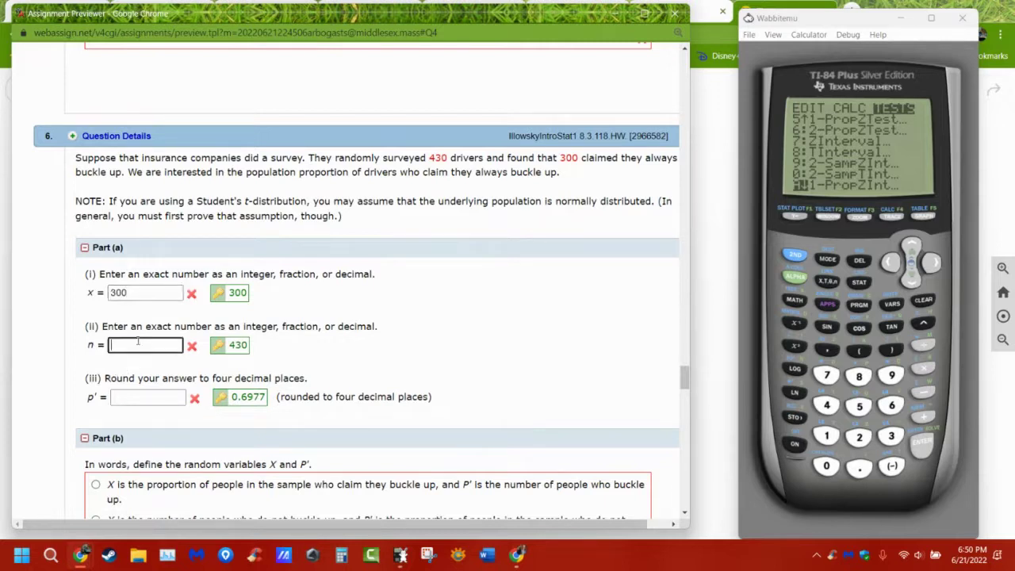
type("430")
left_click(127, 398)
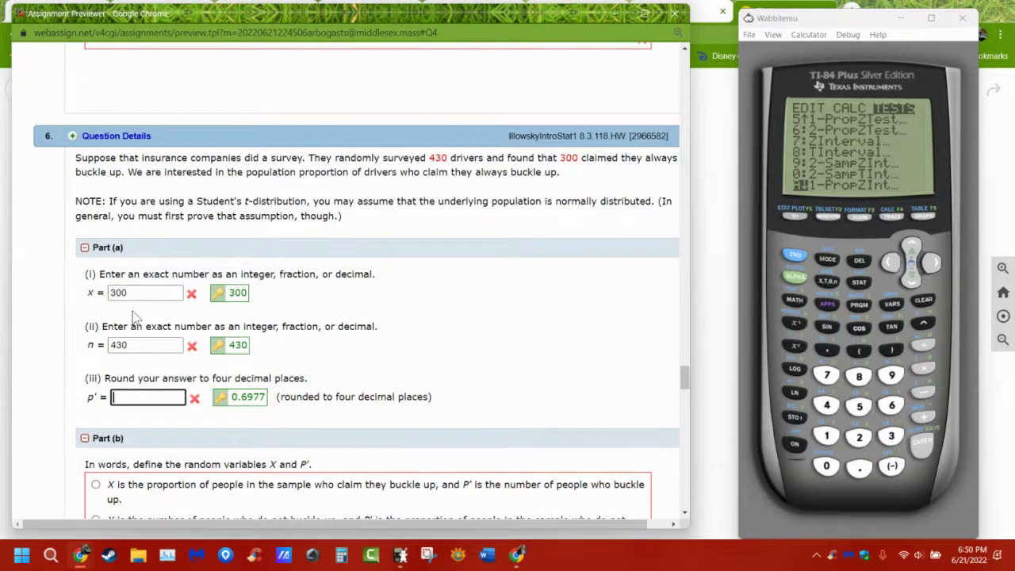
type("300/430")
key("Return")
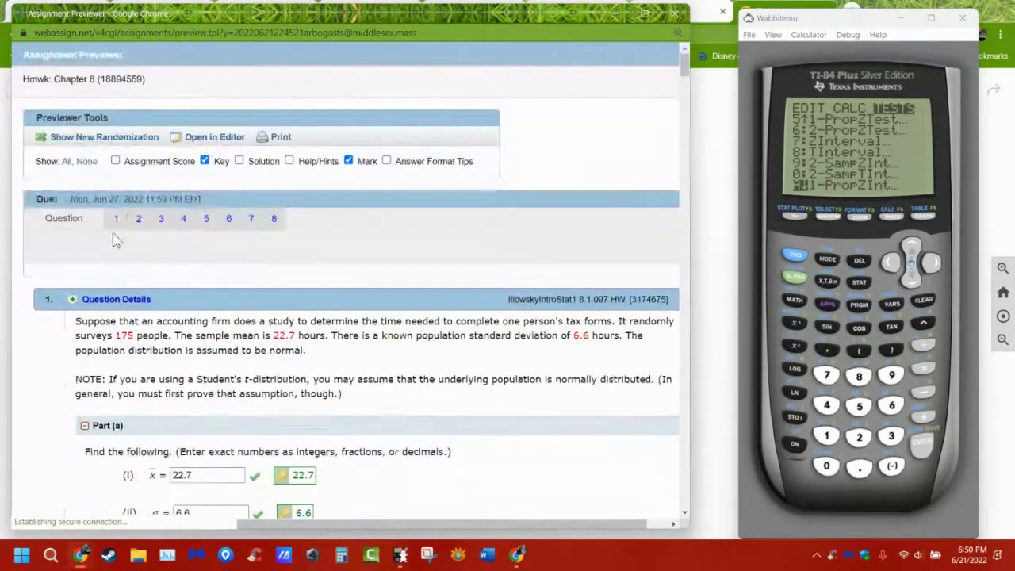
Step: Return to question 6 and highlight the entered p′ fraction and its answer key value in part (a)
left_click(229, 220)
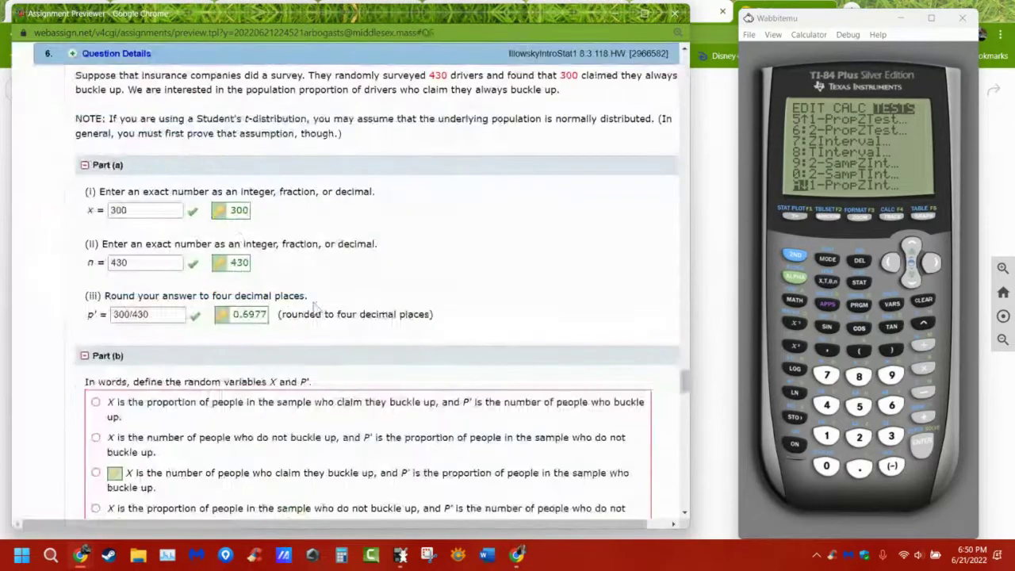
left_click_drag(150, 314, 112, 314)
left_click(285, 343)
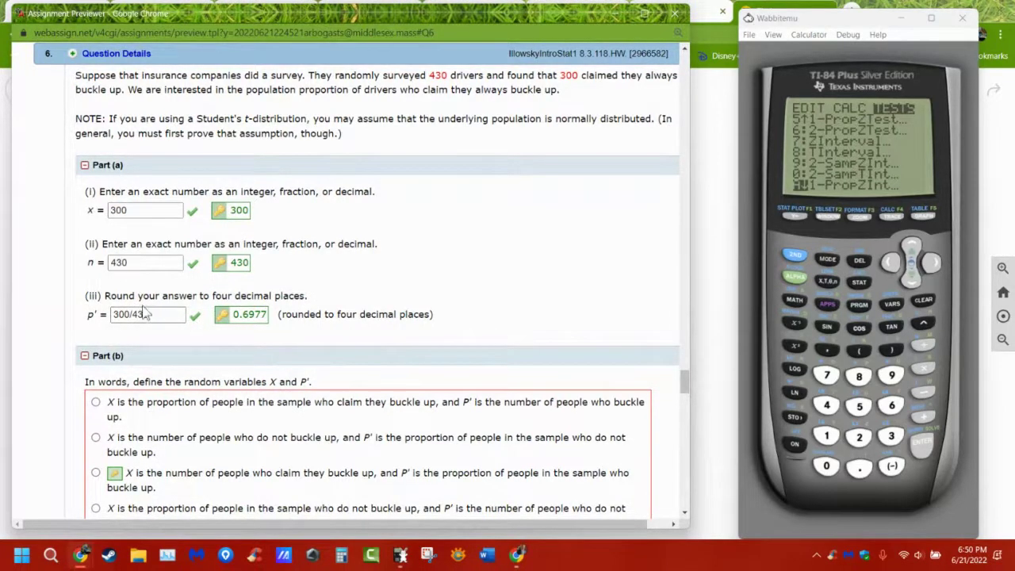
double_click(256, 313)
Step: Enter 300/430 as the mean of the part (c) distribution, submit it and return to question 6 part (c)
scroll(278, 331, "down", 5)
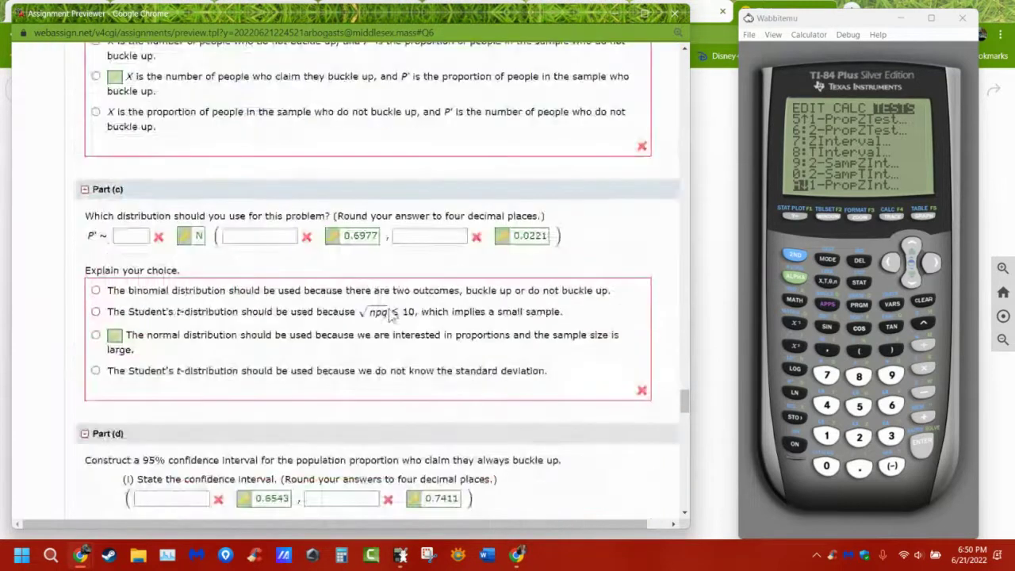
left_click(273, 238)
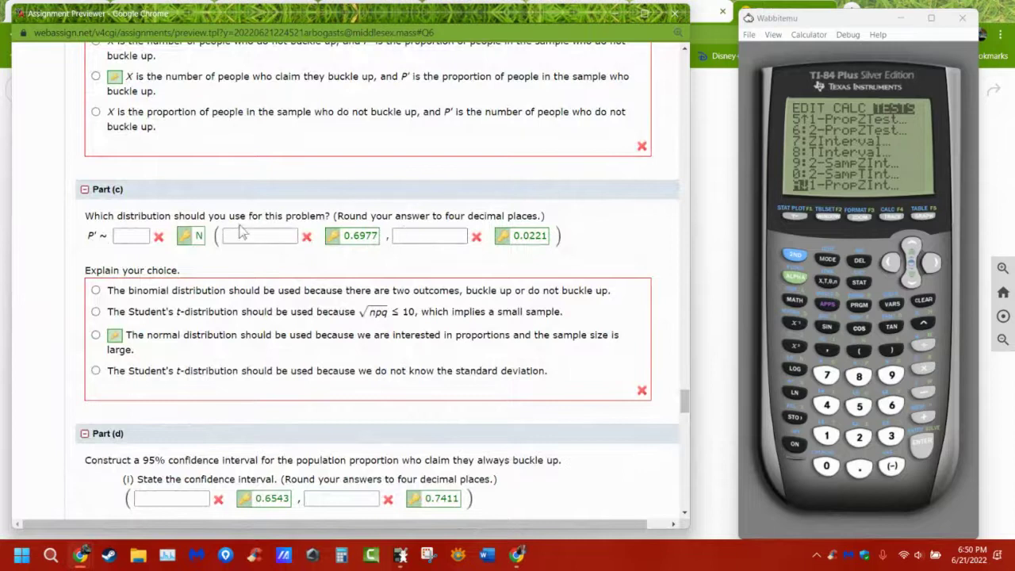
left_click(242, 236)
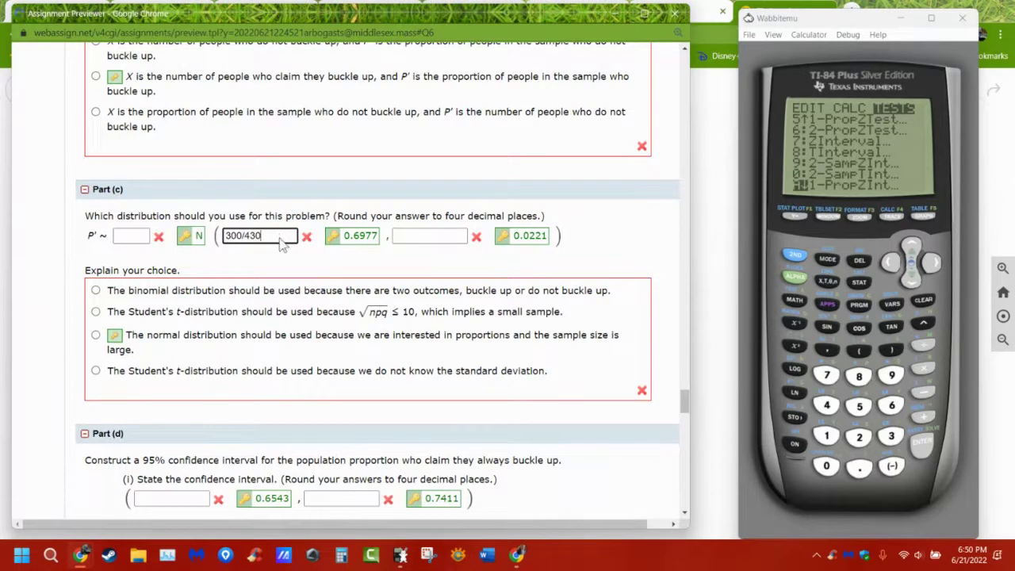
key("Return")
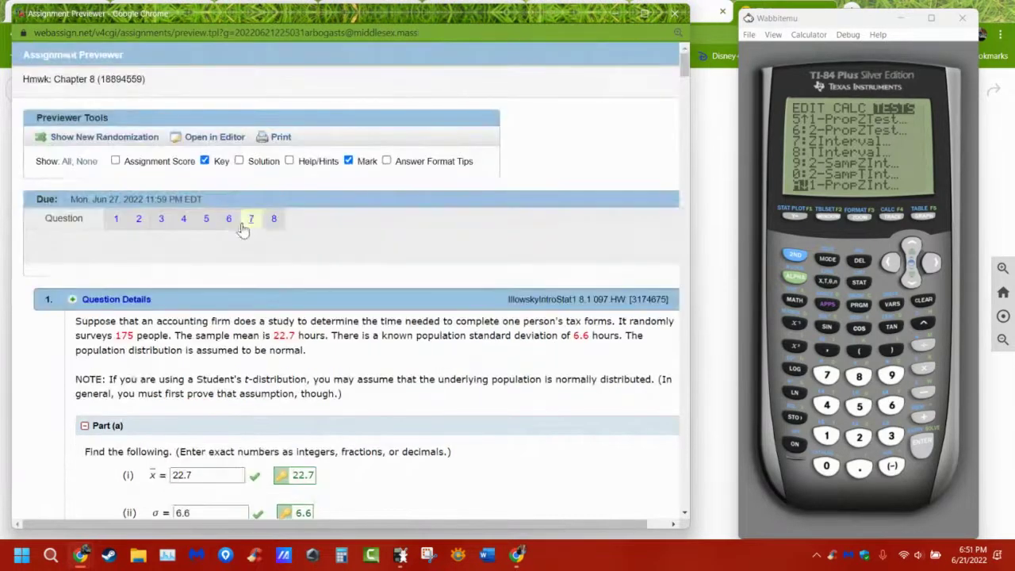
left_click(228, 224)
scroll(238, 317, "down", 3)
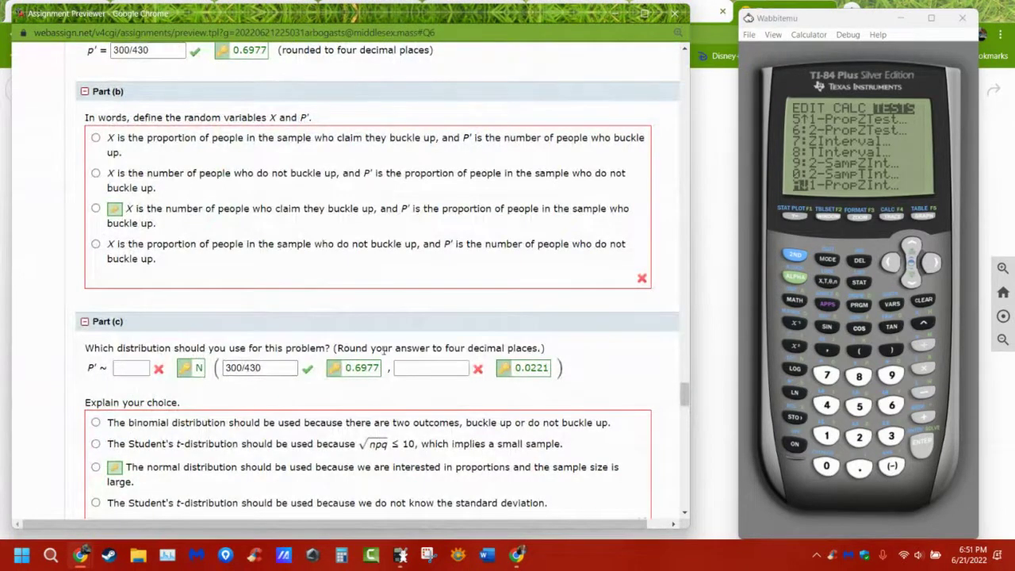
Step: Highlight the part (c) standard deviation key value and calculate 300/430 on the calculator's home screen
double_click(546, 368)
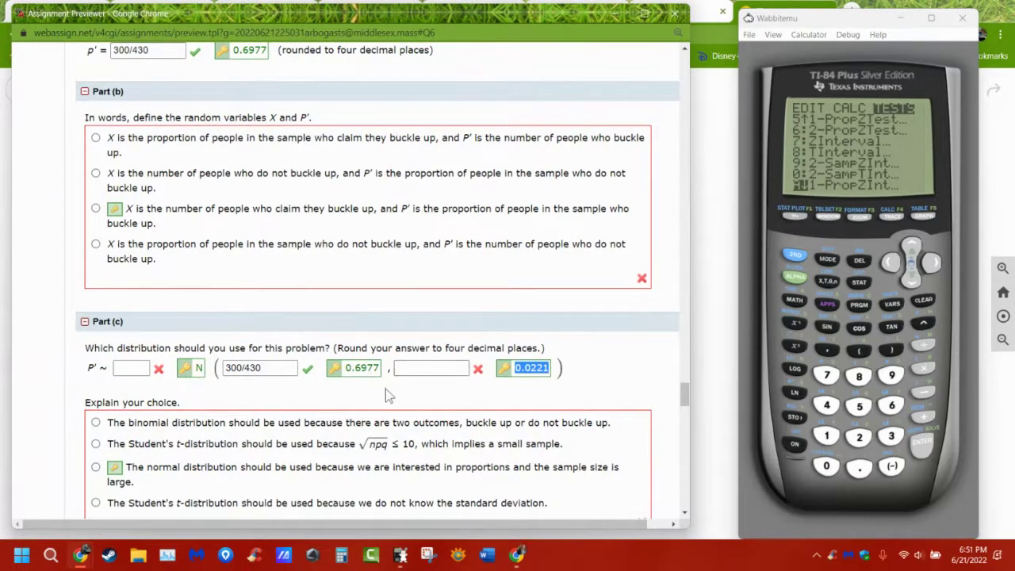
left_click(795, 254)
left_click(828, 259)
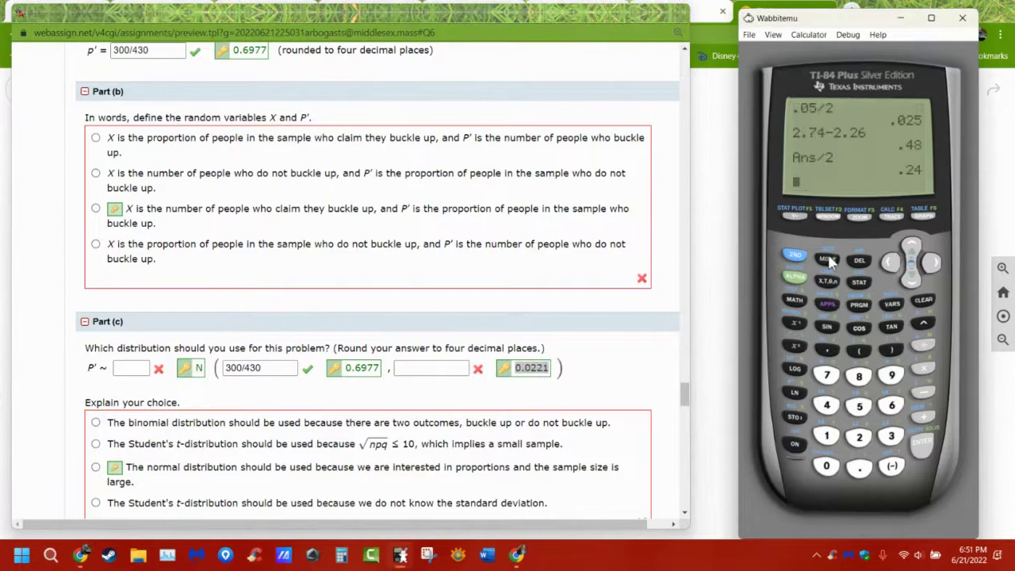
type("300/430")
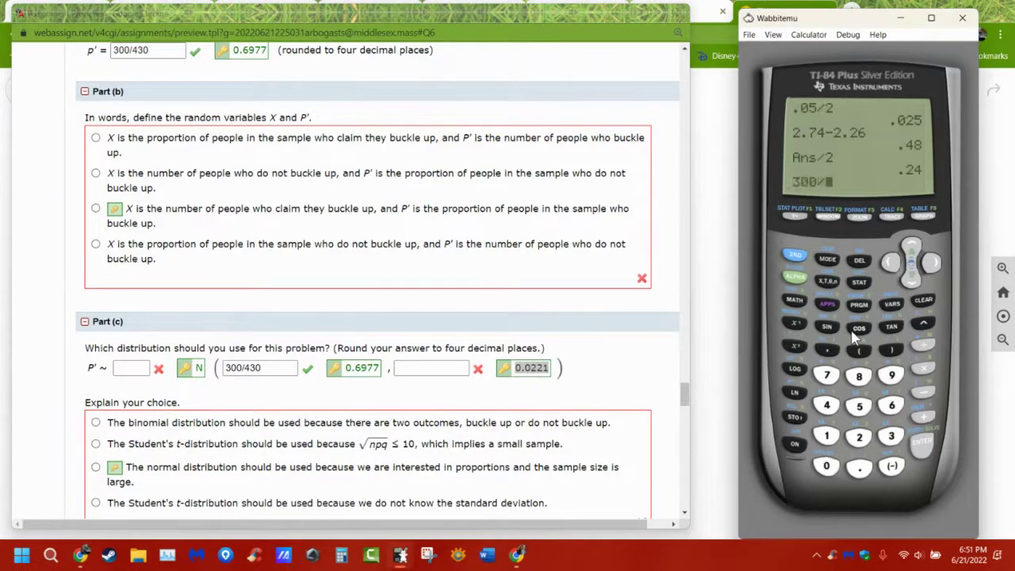
key("Return")
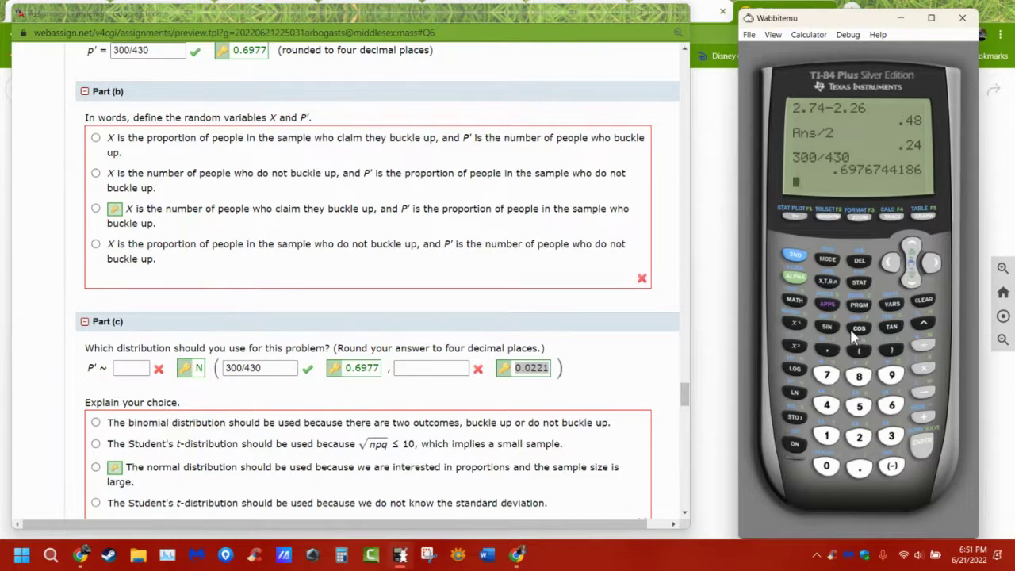
Step: Switch to the Ziteboard whiteboard and handwrite the standard deviation formula √(pq/n)
key("alt+Tab")
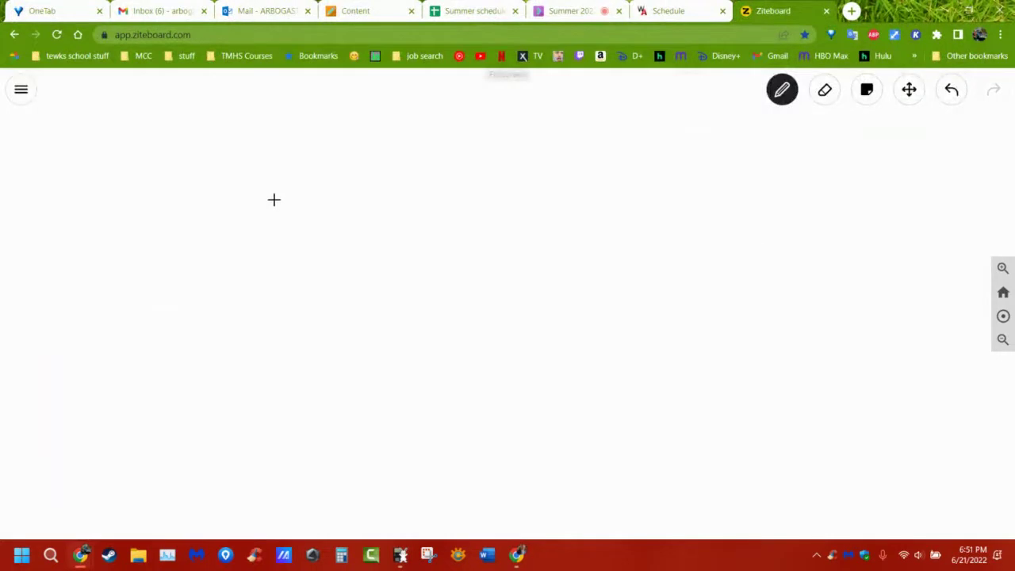
mouse_move(266, 196)
left_mouse_down()
mouse_move(286, 238)
mouse_move(295, 204)
mouse_move(354, 180)
mouse_move(489, 170)
left_mouse_up()
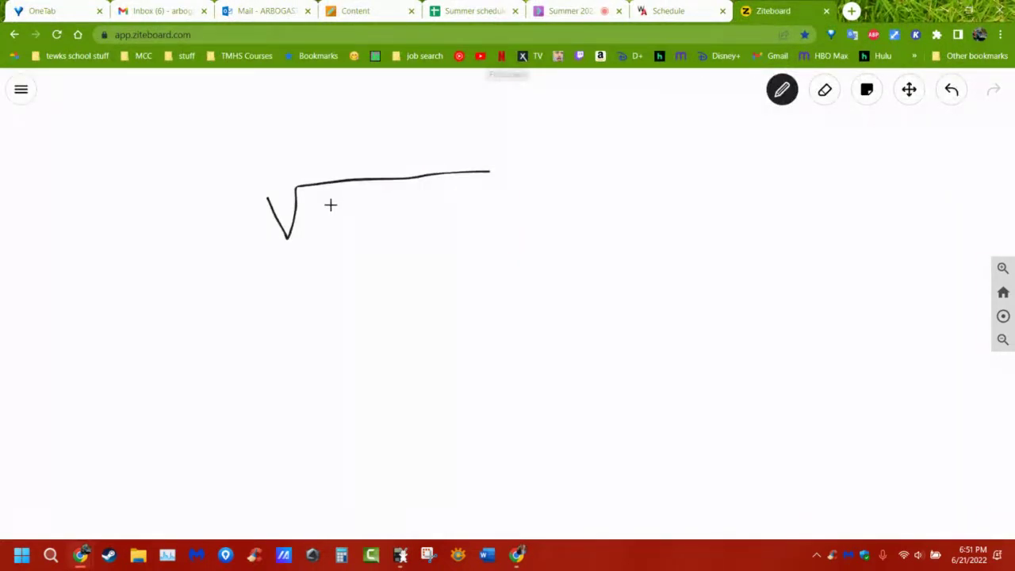
mouse_move(337, 197)
left_mouse_down()
mouse_move(345, 222)
mouse_move(347, 209)
mouse_move(377, 200)
mouse_move(388, 215)
left_mouse_up()
mouse_move(331, 231)
left_mouse_down()
mouse_move(381, 226)
mouse_move(357, 252)
mouse_move(365, 235)
mouse_move(377, 256)
left_mouse_up()
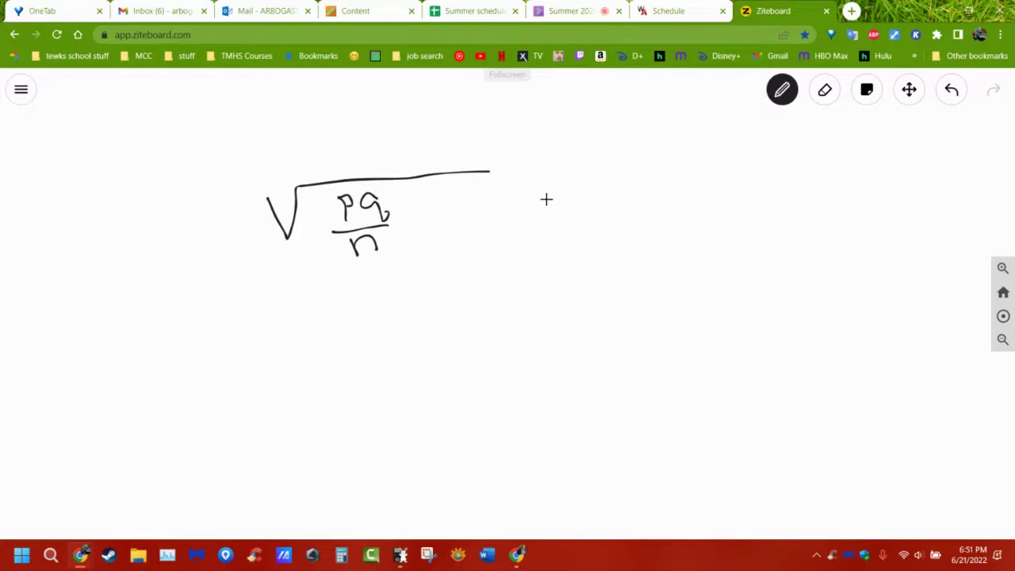
Step: Handwrite the substituted fraction beside the formula, with (300/430)(130/430) over 430
mouse_move(548, 193)
left_mouse_down()
mouse_move(575, 193)
mouse_move(580, 204)
mouse_move(580, 191)
mouse_move(582, 213)
mouse_move(568, 234)
mouse_move(583, 237)
mouse_move(580, 251)
mouse_move(598, 232)
left_mouse_up()
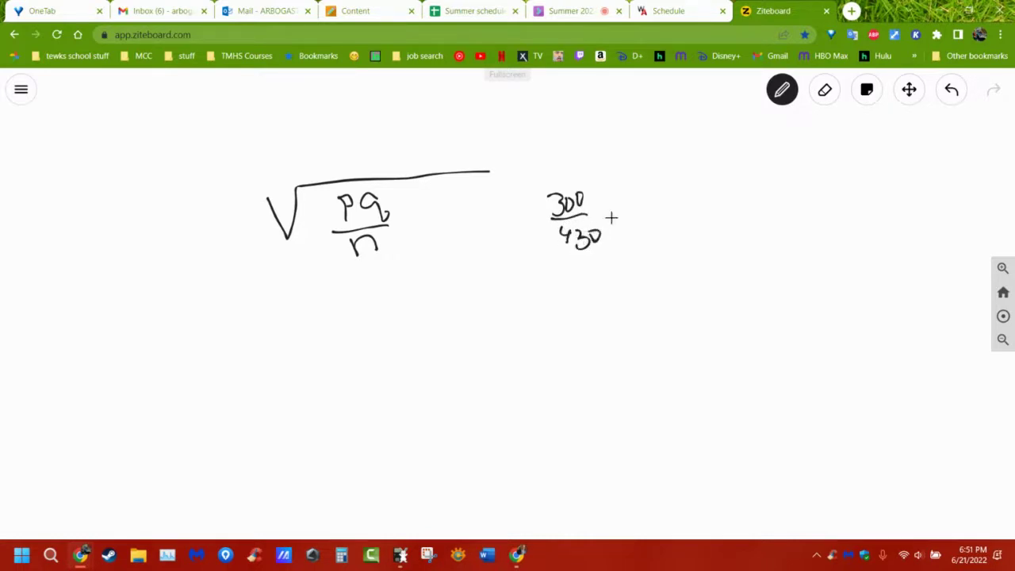
left_click_drag(603, 182, 605, 235)
mouse_move(553, 191)
left_mouse_down()
mouse_move(536, 222)
mouse_move(537, 254)
left_mouse_up()
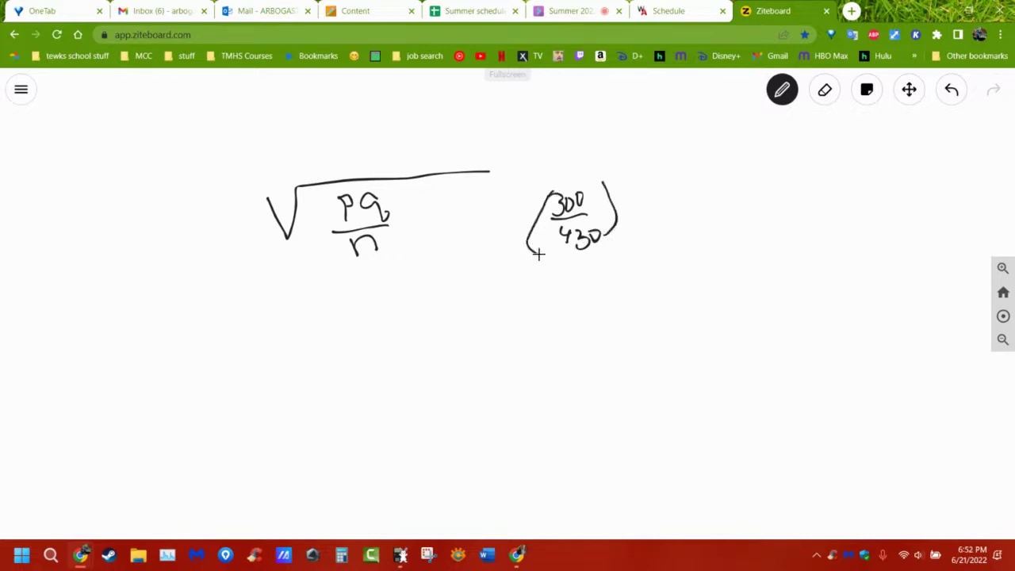
mouse_move(632, 184)
left_mouse_down()
mouse_move(656, 204)
mouse_move(668, 184)
mouse_move(657, 197)
mouse_move(667, 216)
mouse_move(649, 238)
mouse_move(688, 234)
mouse_move(681, 221)
mouse_move(655, 230)
left_mouse_up()
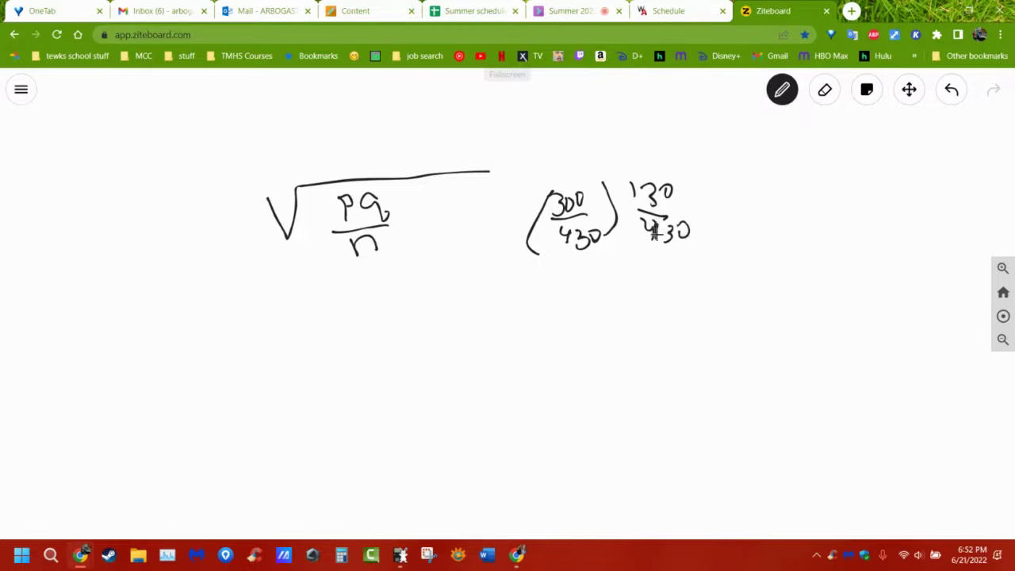
left_click_drag(656, 238, 640, 215)
left_click_drag(627, 176, 634, 239)
mouse_move(685, 168)
left_mouse_down()
mouse_move(718, 256)
mouse_move(703, 257)
left_mouse_up()
left_click_drag(544, 280, 665, 289)
mouse_move(596, 299)
left_mouse_down()
mouse_move(605, 325)
mouse_move(641, 307)
mouse_move(583, 317)
mouse_move(598, 318)
mouse_move(605, 335)
left_mouse_up()
Step: Handwrite the relation q = 1 − p below the square-root formula
left_click(825, 91)
left_click(782, 90)
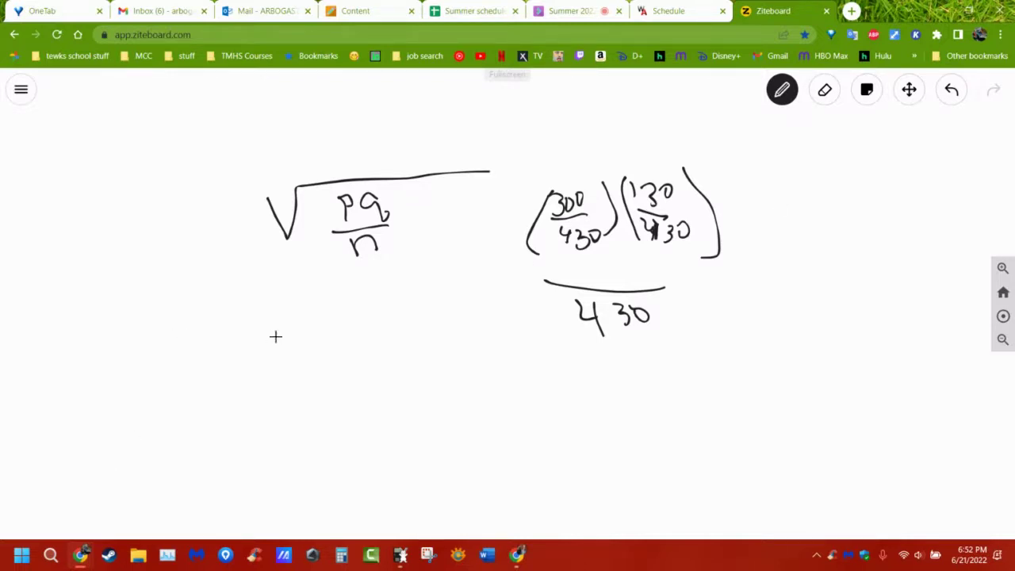
mouse_move(275, 335)
left_mouse_down()
mouse_move(273, 363)
mouse_move(313, 336)
mouse_move(333, 357)
mouse_move(355, 337)
mouse_move(376, 340)
mouse_move(383, 325)
mouse_move(380, 340)
left_mouse_up()
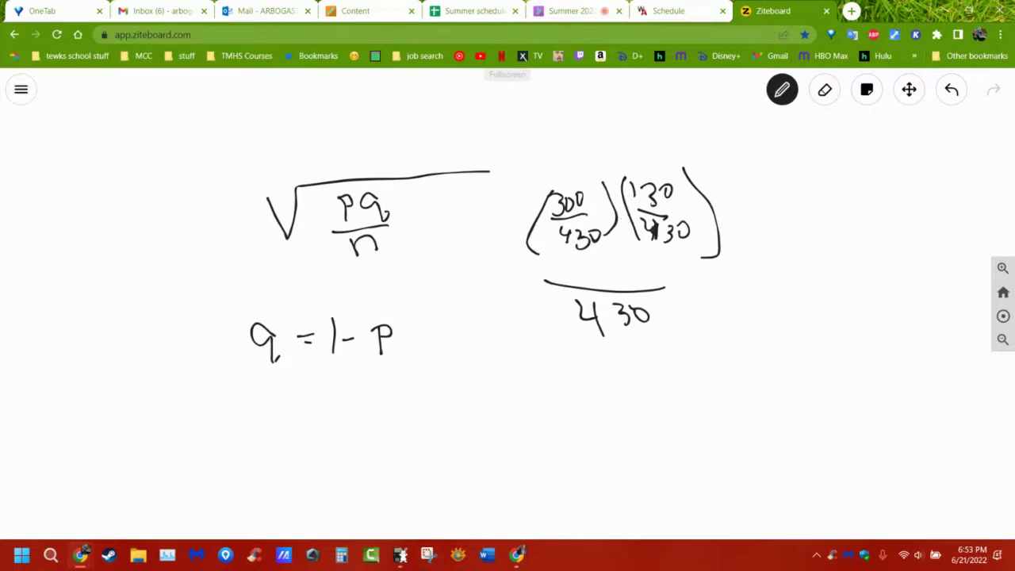
Step: Bring up the Wabbitemu calculator, clear its home screen and calculate 300/430*130/430/430
left_click(405, 555)
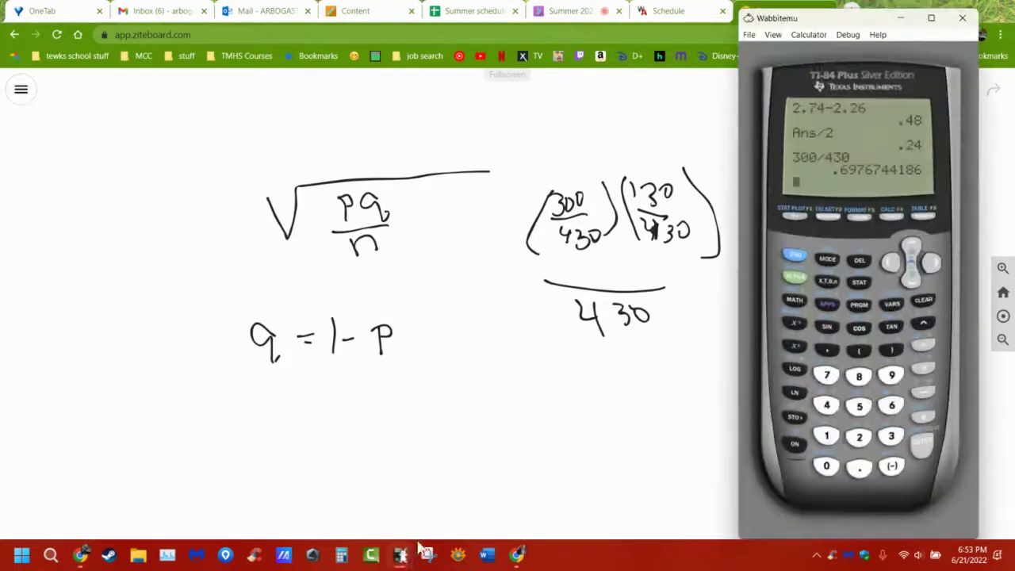
left_click(927, 300)
type("300")
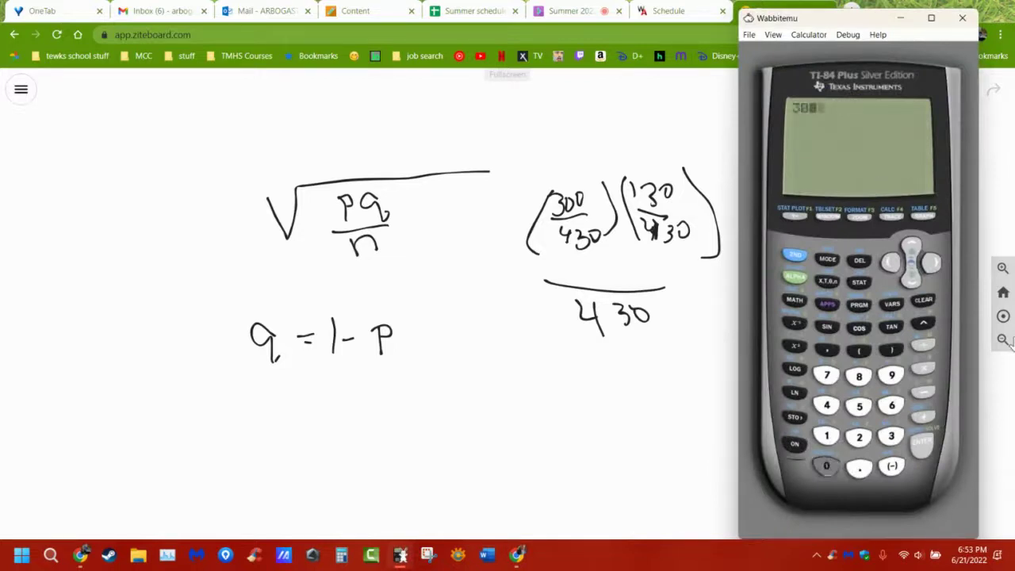
type("/430")
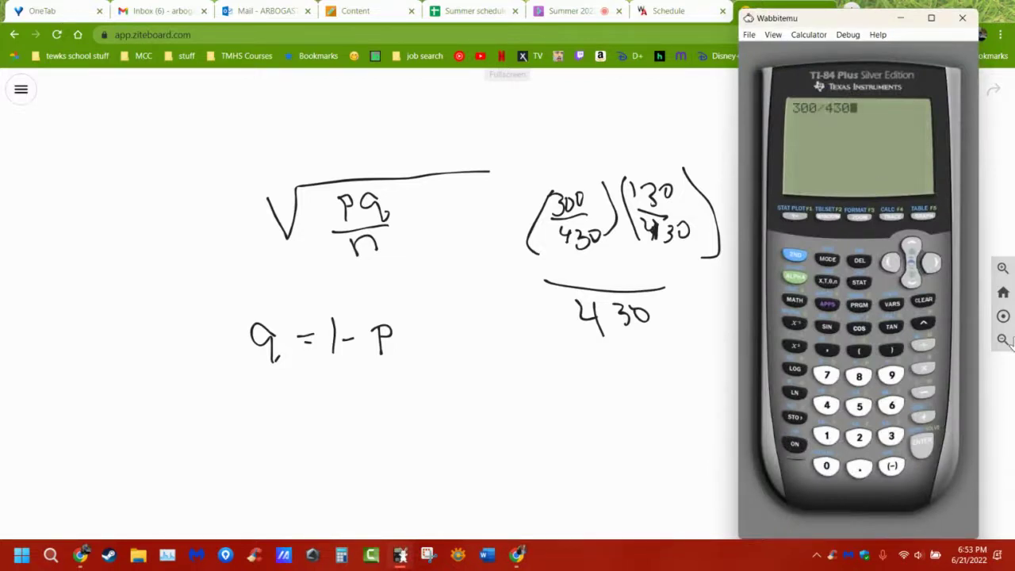
type("*130/430")
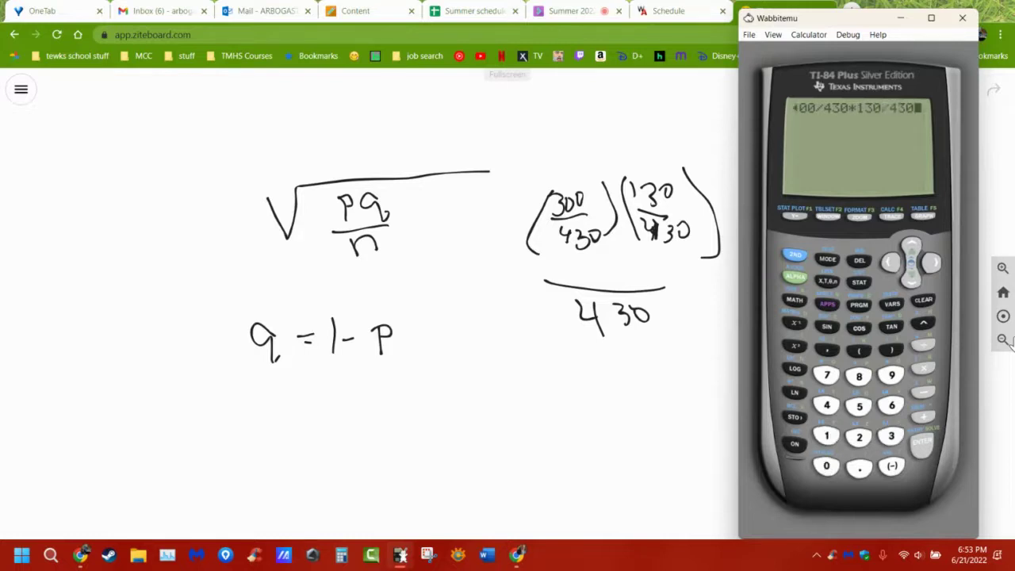
type("/430")
key("Return")
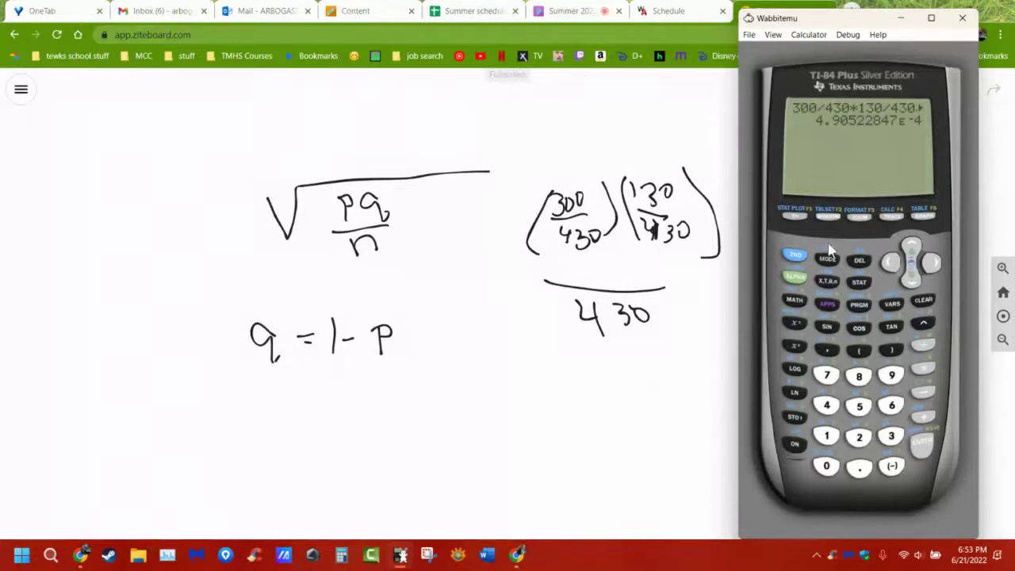
Step: Take the square root of the previous answer on the calculator, then compare it with the keyed standard deviation in WebAssign part (c)
left_click(795, 346)
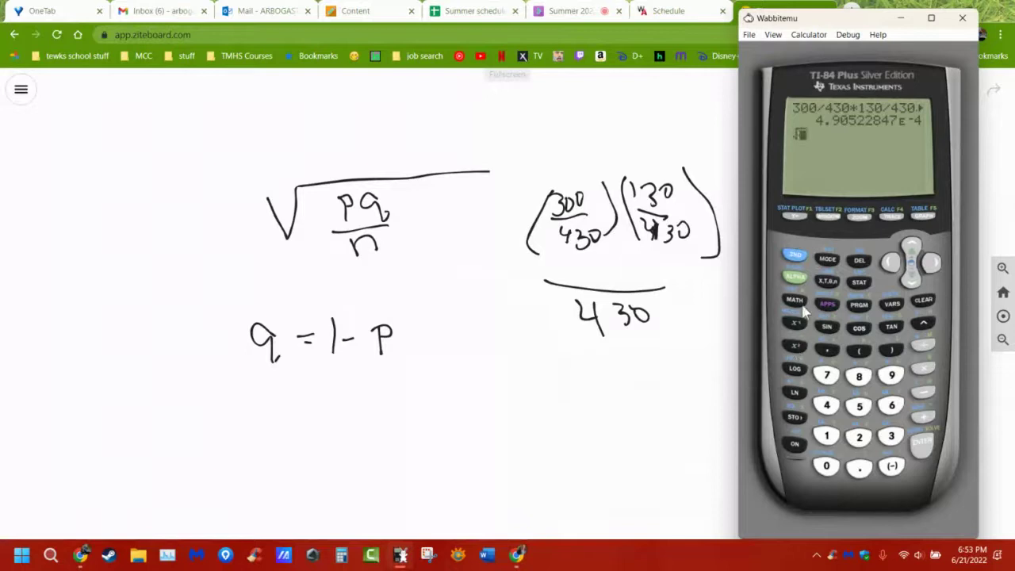
left_click(891, 466)
left_click(927, 448)
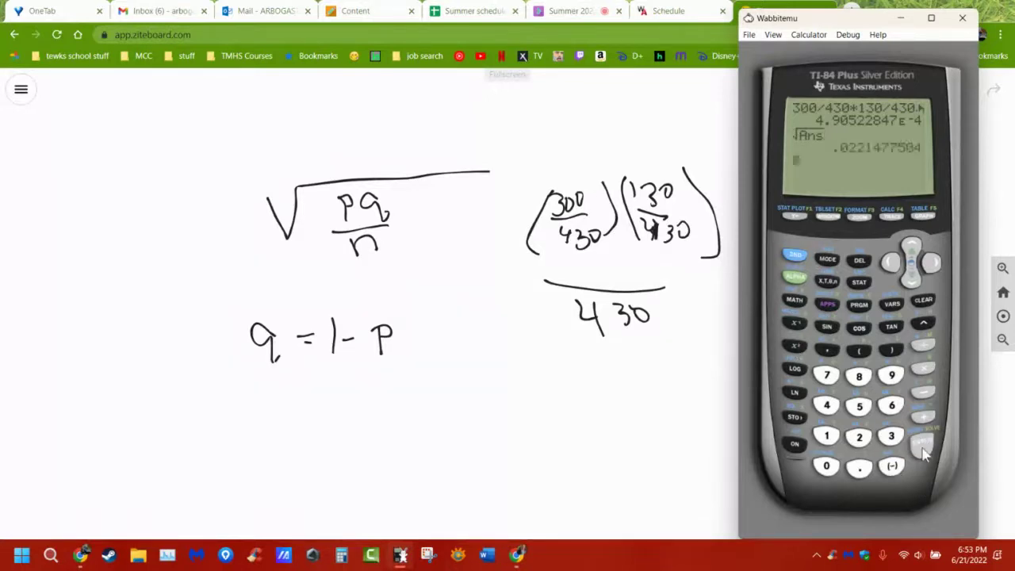
left_click(80, 555)
left_click(200, 515)
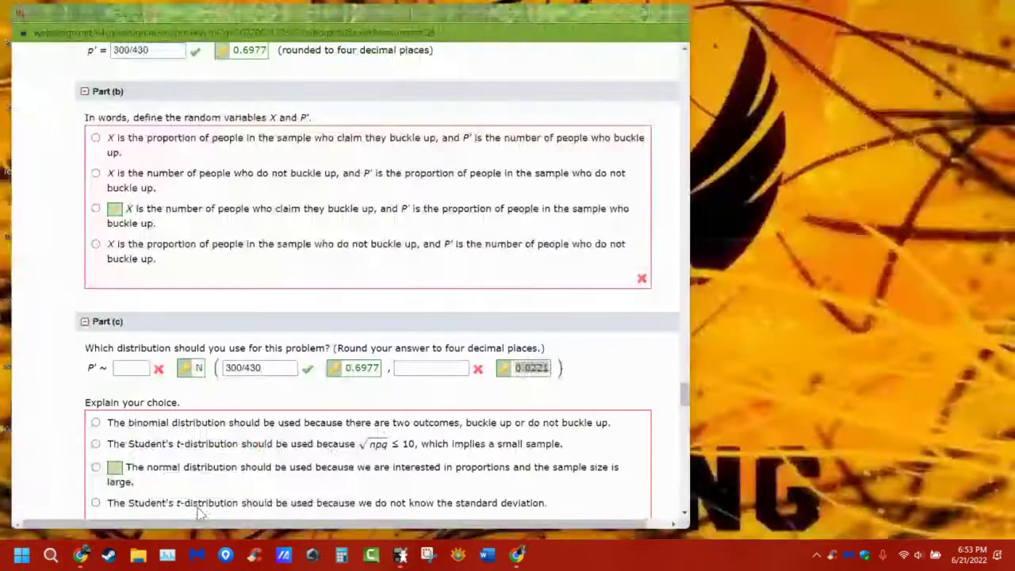
double_click(531, 368)
left_click(539, 372)
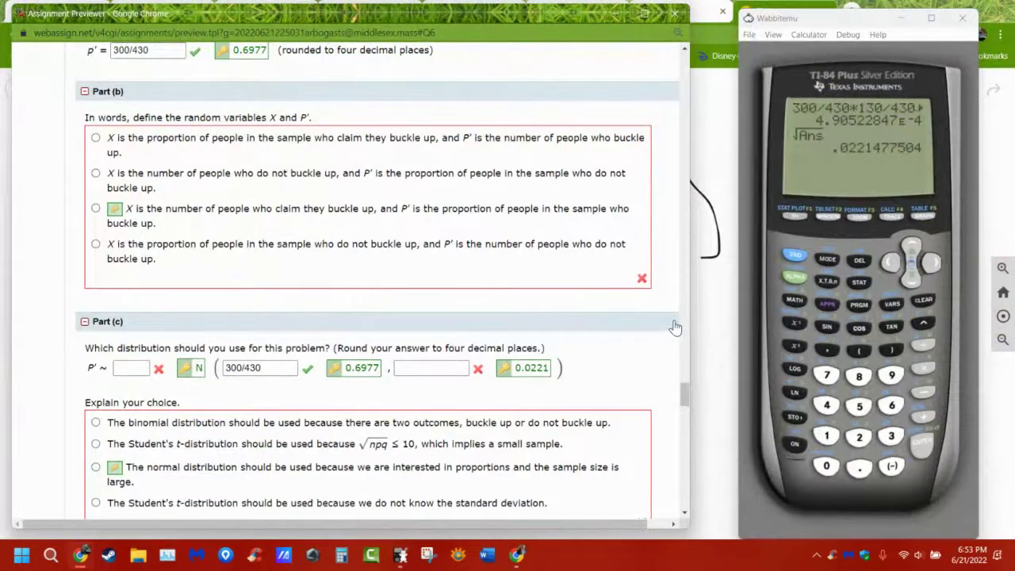
Step: Calculate .6977*(1-.6977)/430 on the Wabbitemu calculator
left_click(746, 490)
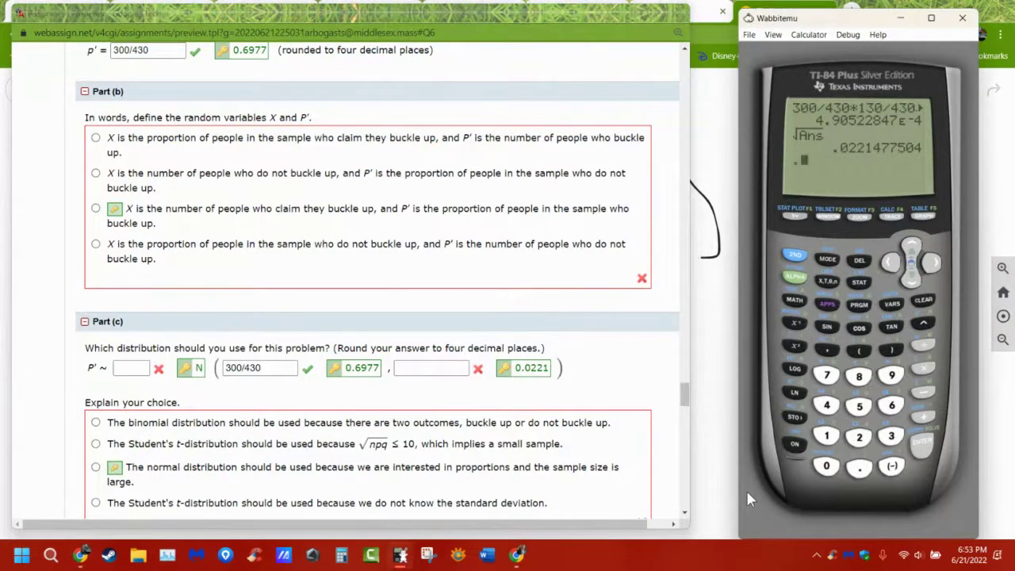
type("77")
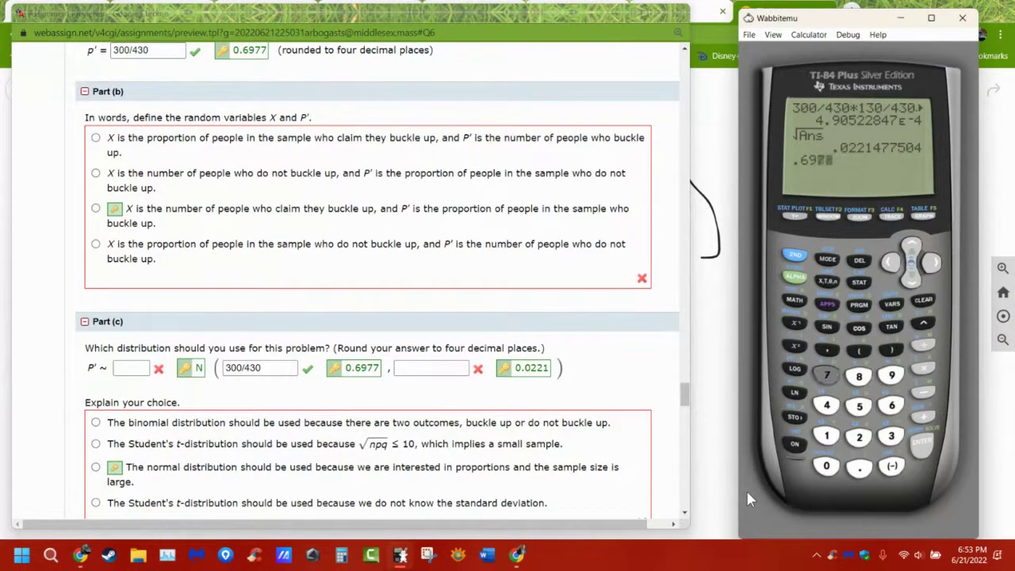
left_click(924, 368)
type("(")
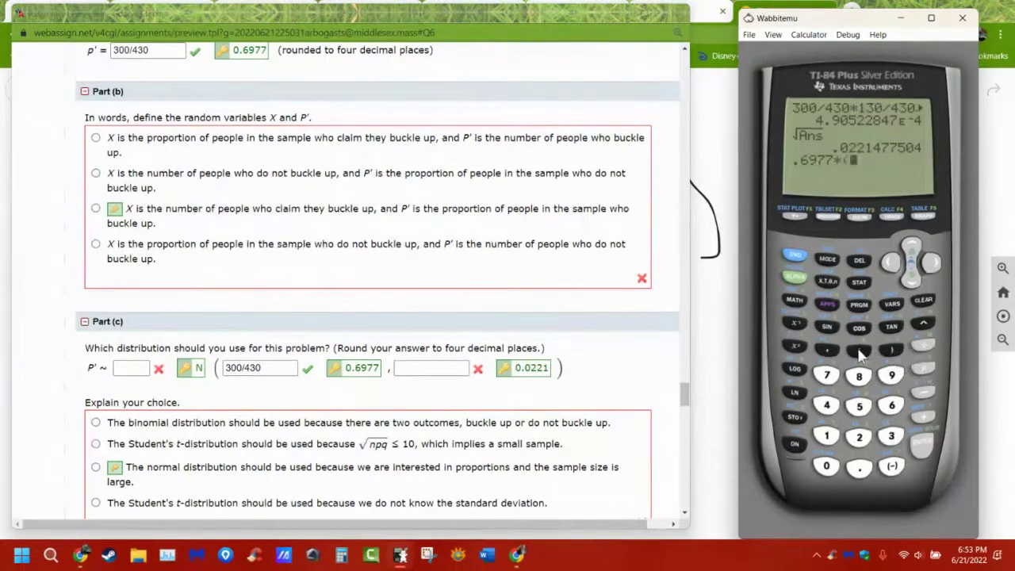
type("1-.6977")
left_click(892, 350)
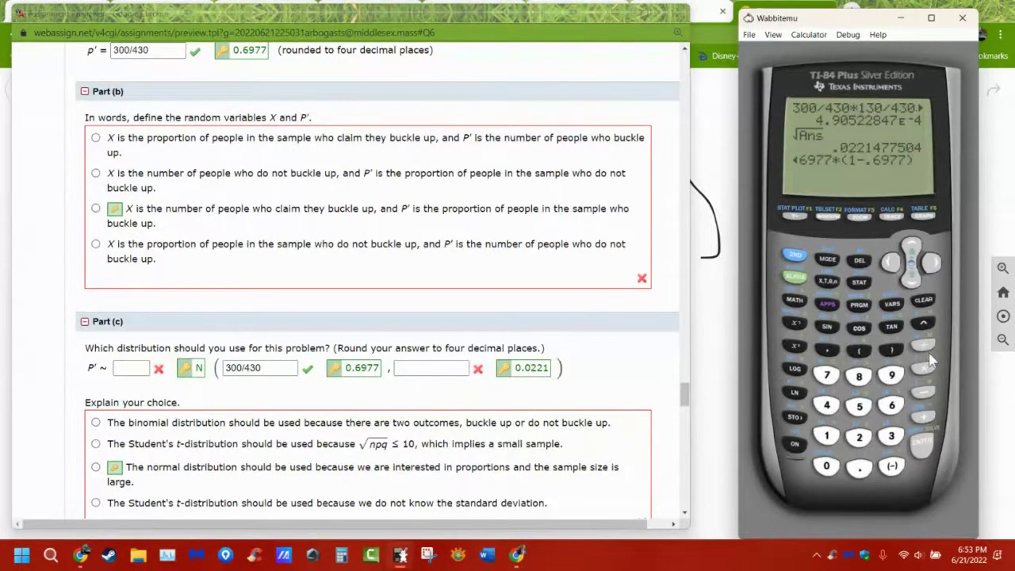
left_click(928, 349)
type("430")
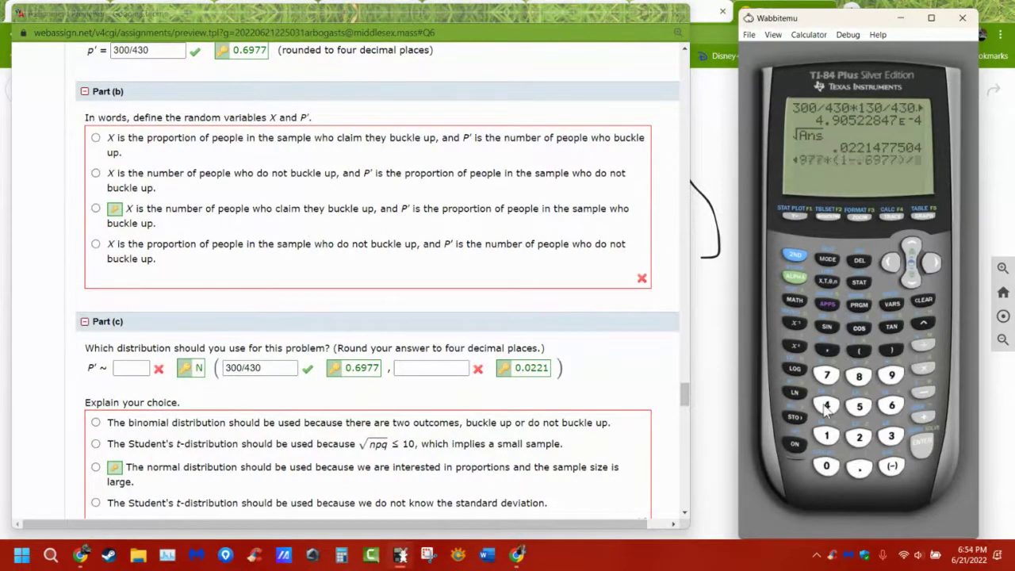
key("Return")
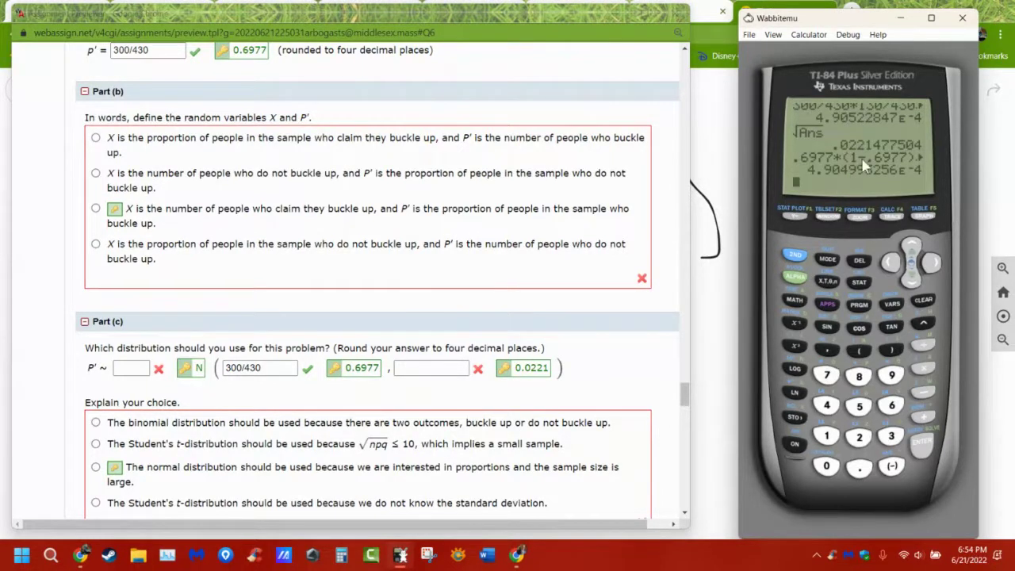
Step: Take the square root of the .6977-based result and highlight part (c)'s keyed standard deviation for comparison
left_click(794, 254)
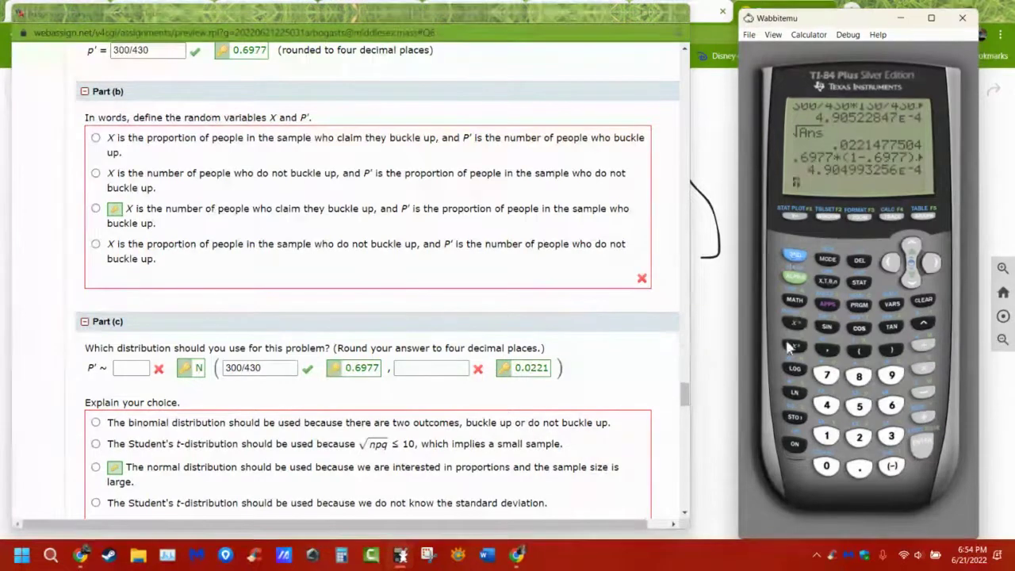
left_click(794, 349)
left_click(796, 256)
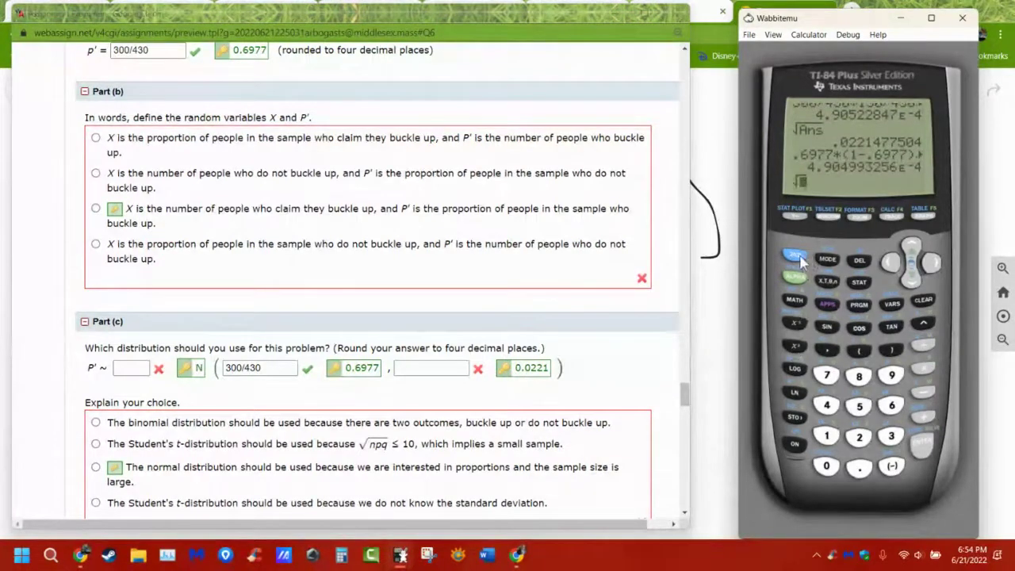
left_click(893, 467)
left_click(921, 445)
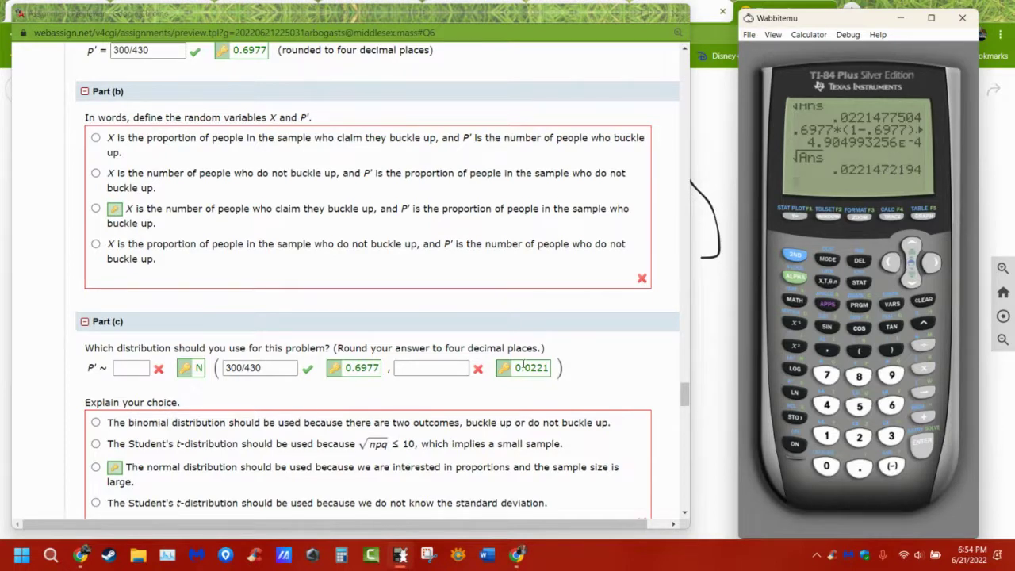
double_click(530, 369)
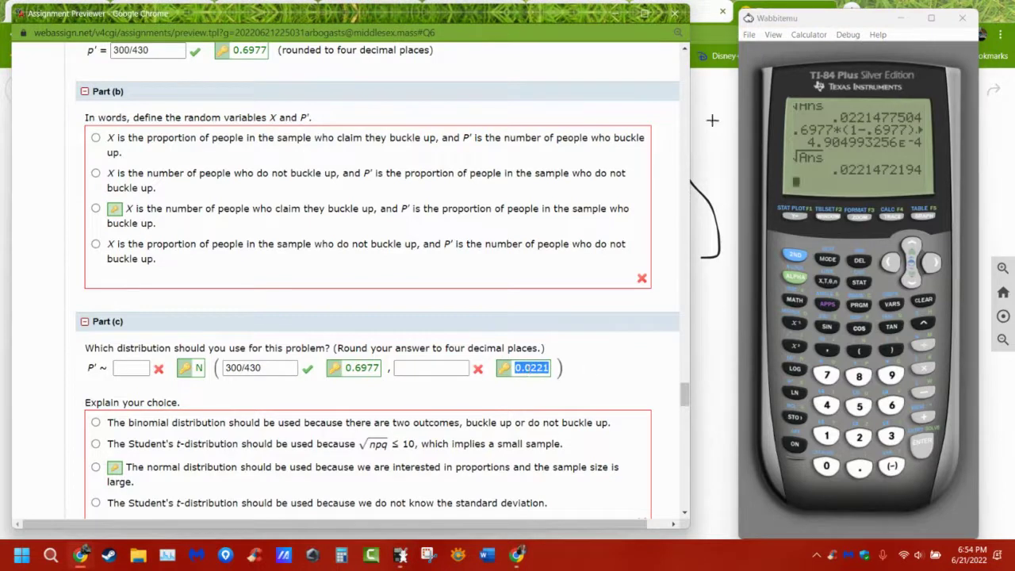
Step: Switch to the Ziteboard whiteboard and draw a radical sign over the whole substituted fraction
left_click(714, 29)
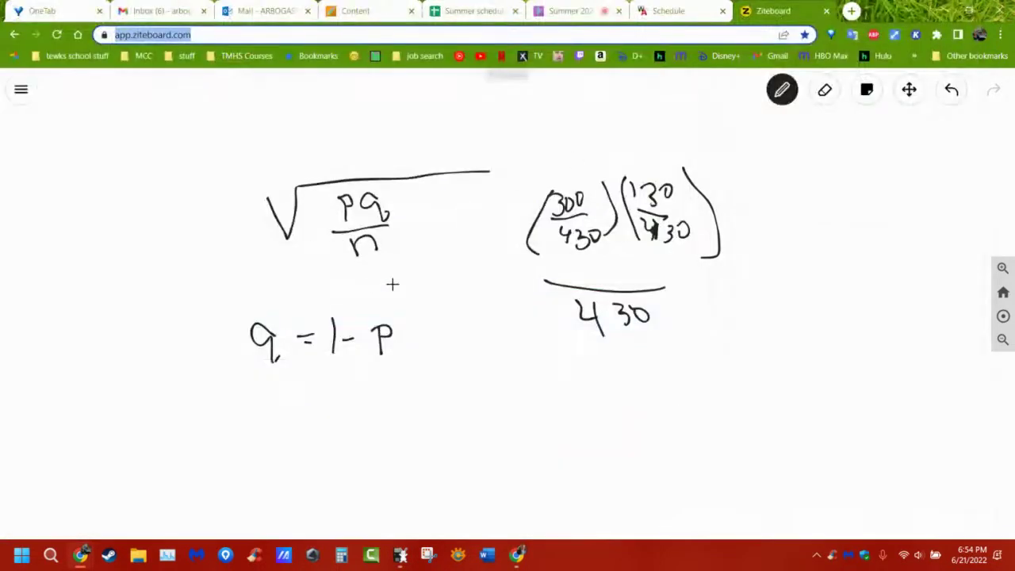
mouse_move(439, 267)
left_mouse_down()
mouse_move(511, 368)
mouse_move(546, 175)
mouse_move(538, 147)
mouse_move(762, 160)
left_mouse_up()
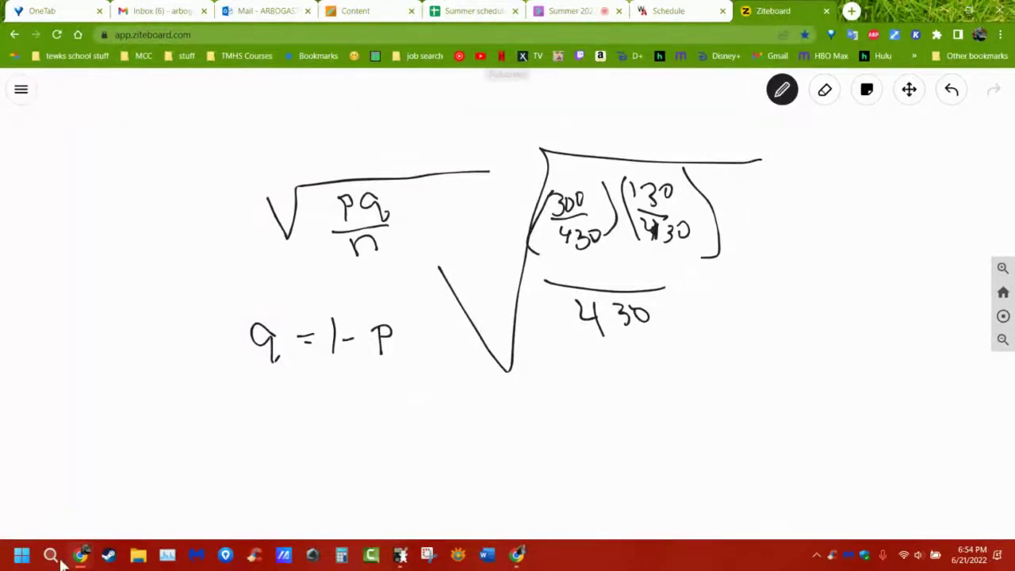
Step: Return to the WebAssign previewer and review part (c)'s distribution choices and part (d)'s 95% confidence interval question
mouse_move(80, 555)
left_click(203, 519)
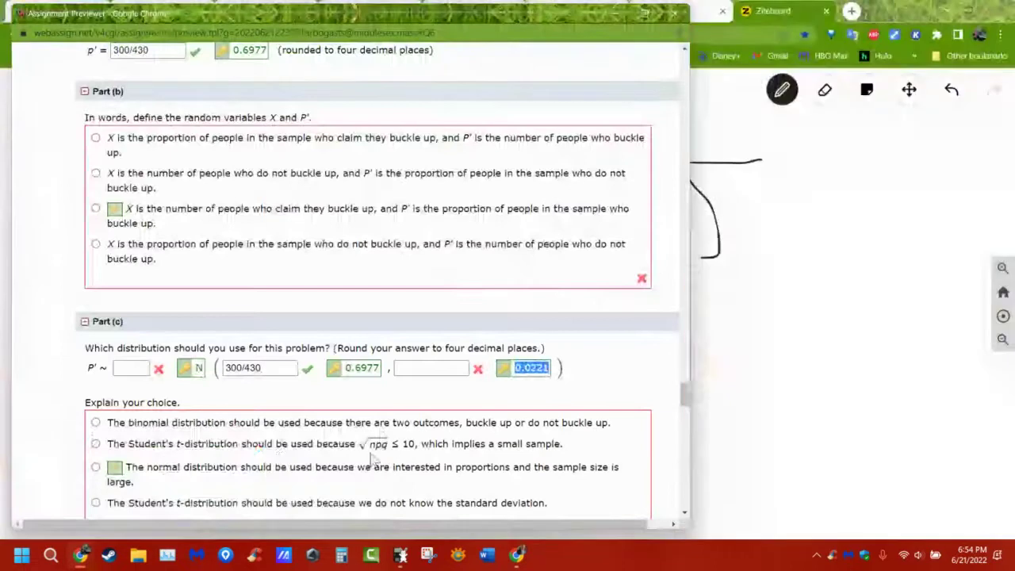
scroll(397, 449, "down", 3)
scroll(397, 452, "down", 1)
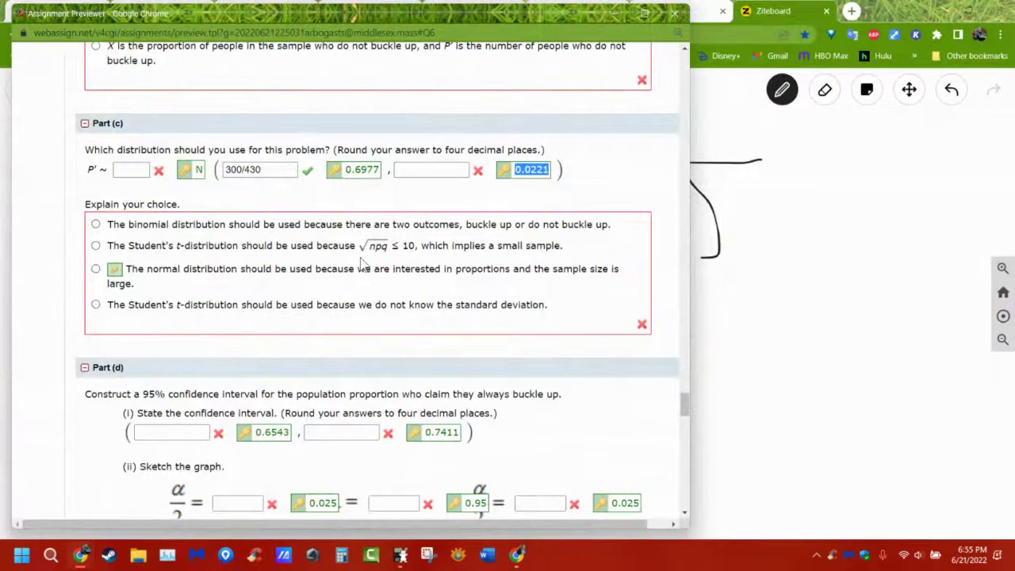
scroll(397, 341, "down", 3)
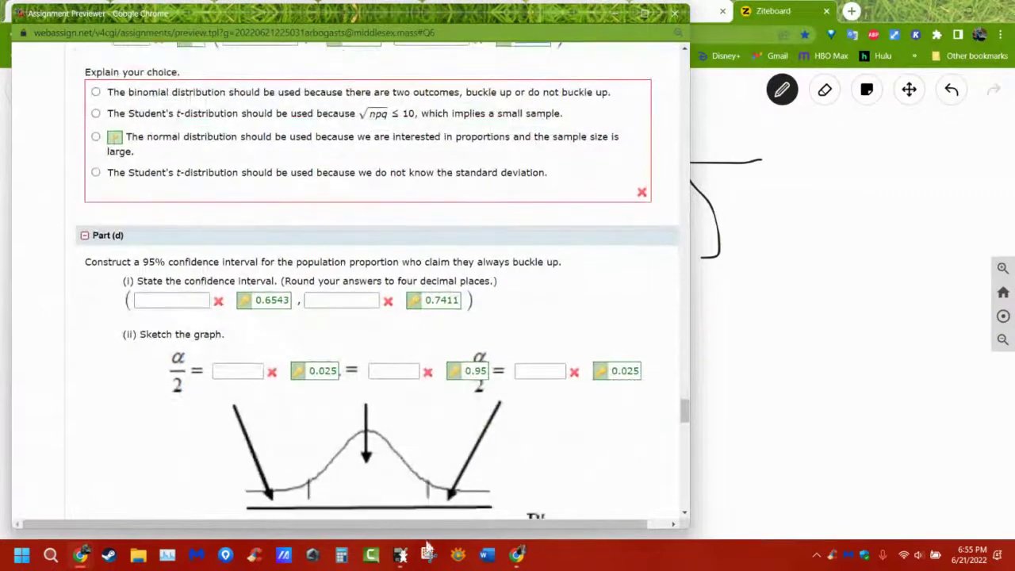
Step: Bring up the Wabbitemu calculator and open the 1-PropZInt statistics procedure
left_click(428, 553)
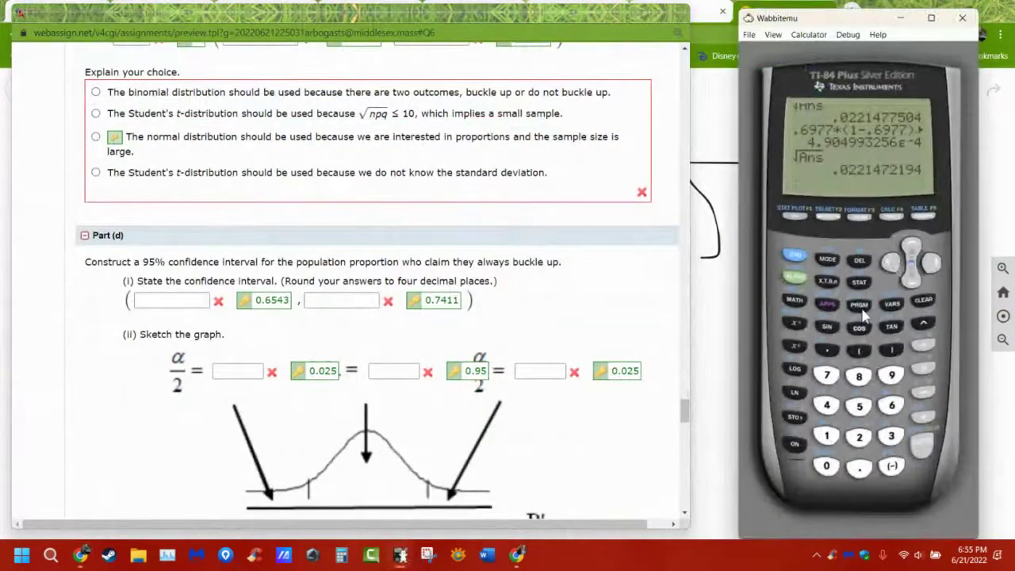
left_click(863, 284)
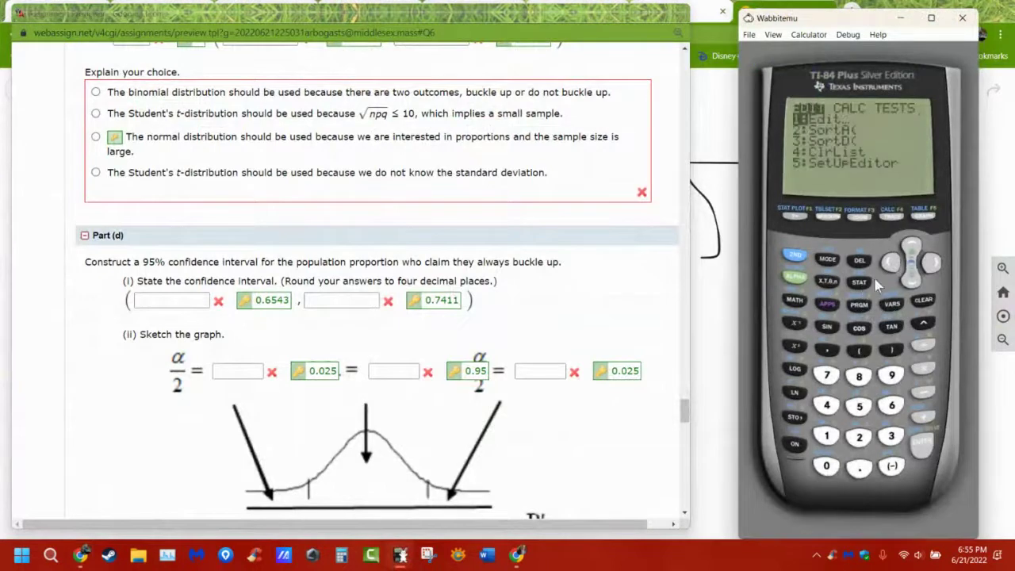
left_click(890, 263)
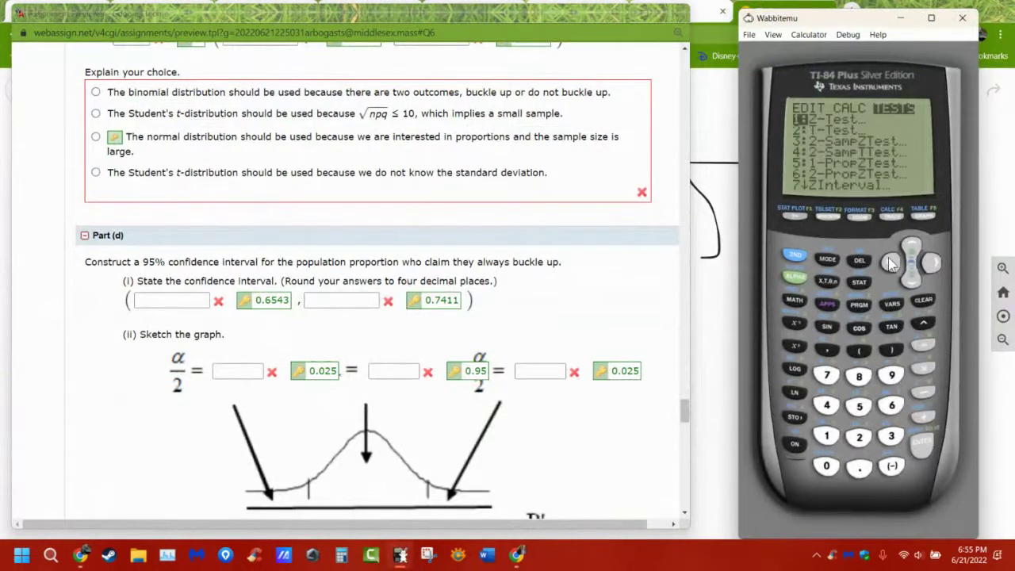
left_click(918, 285)
left_click(918, 286)
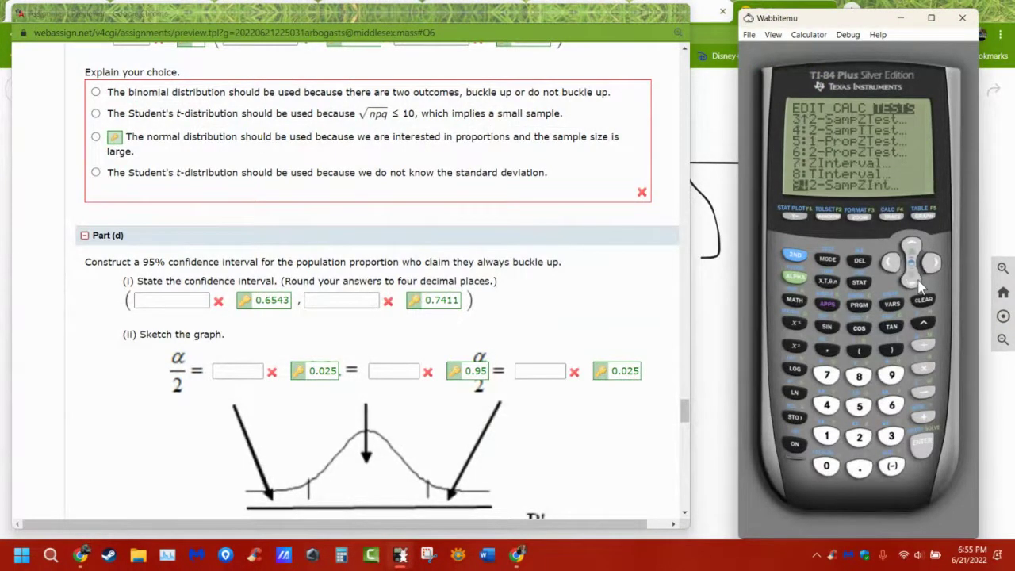
left_click(918, 285)
left_click(919, 285)
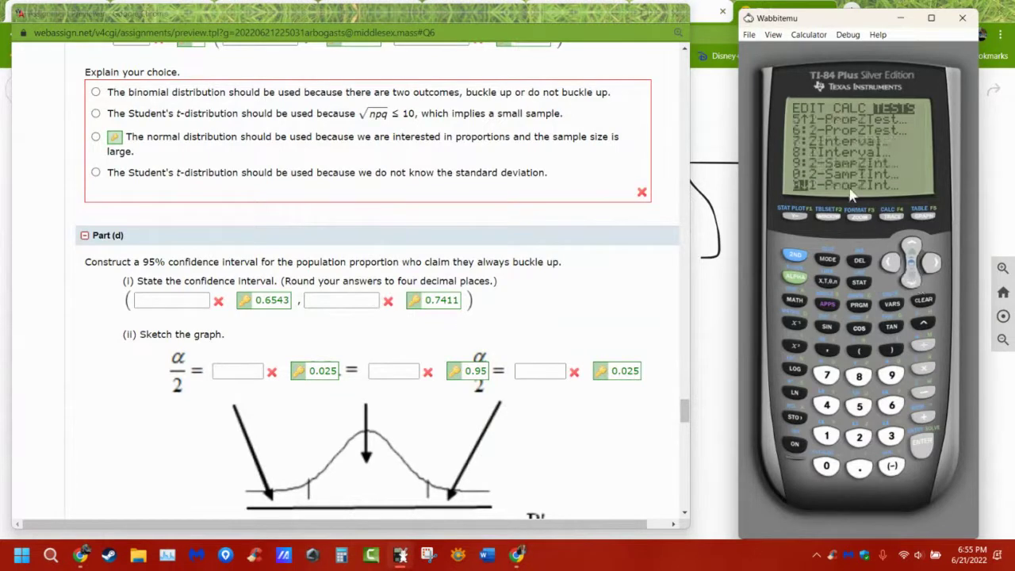
left_click(920, 444)
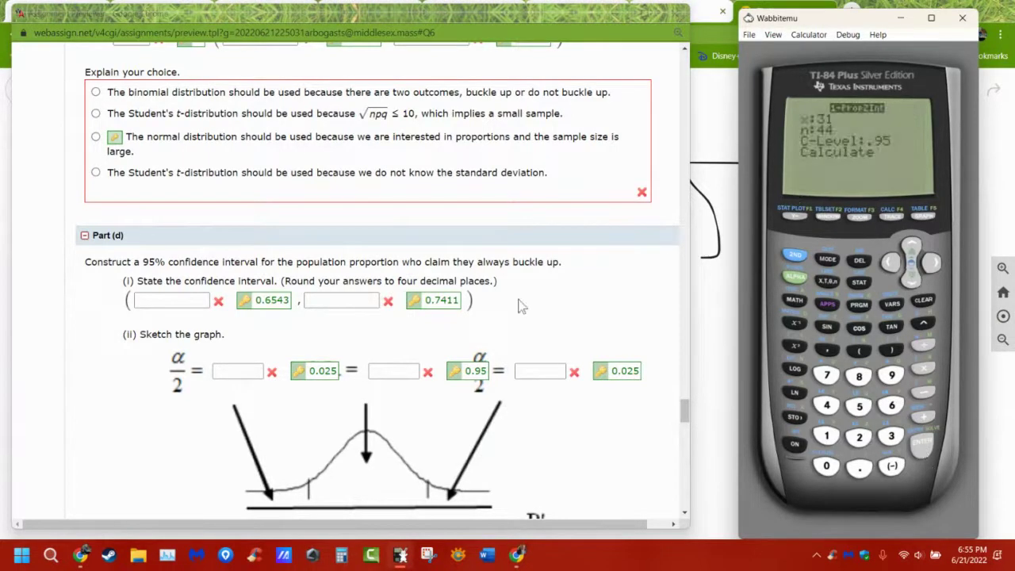
Step: Set x to 300 and n to 430 in 1-PropZInt and calculate the interval at the .95 confidence level
key("3")
type("300")
key("Down")
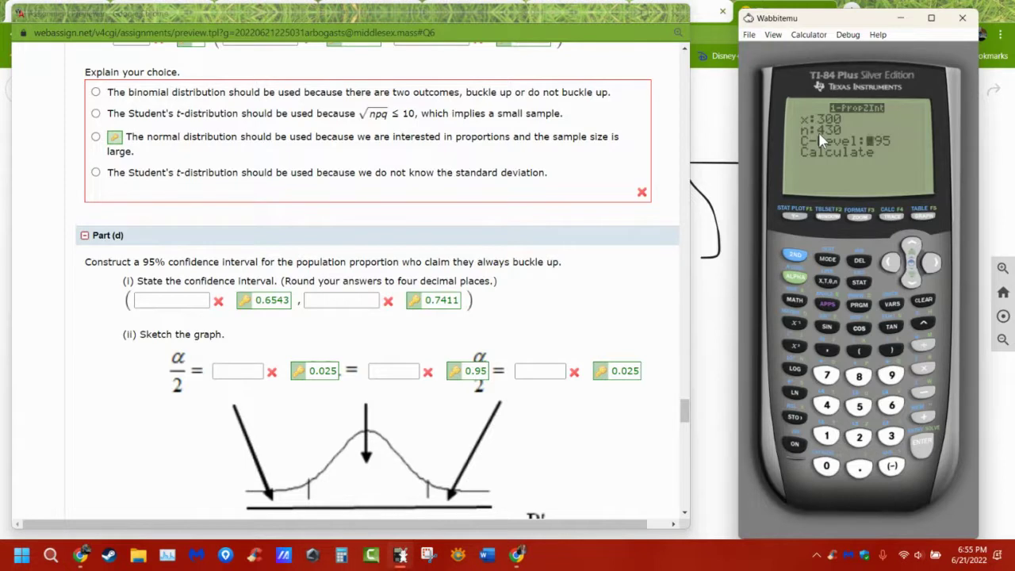
key("Down")
key("Return")
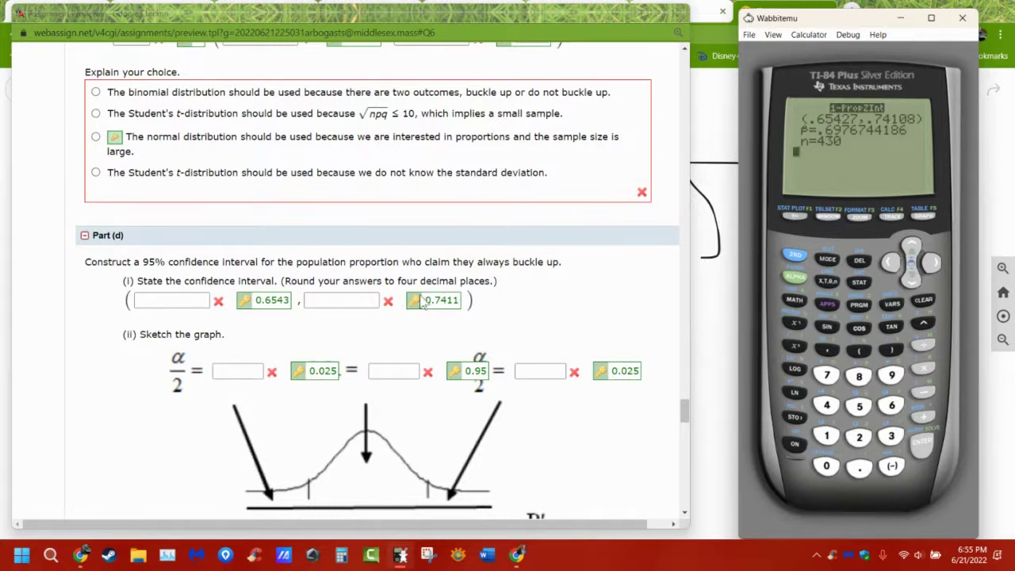
Step: Enter .65427 and .74108 as the confidence interval bounds in part (d)(i) of question 6 and submit them for marking
left_click(313, 301)
left_click(173, 302)
type(".65")
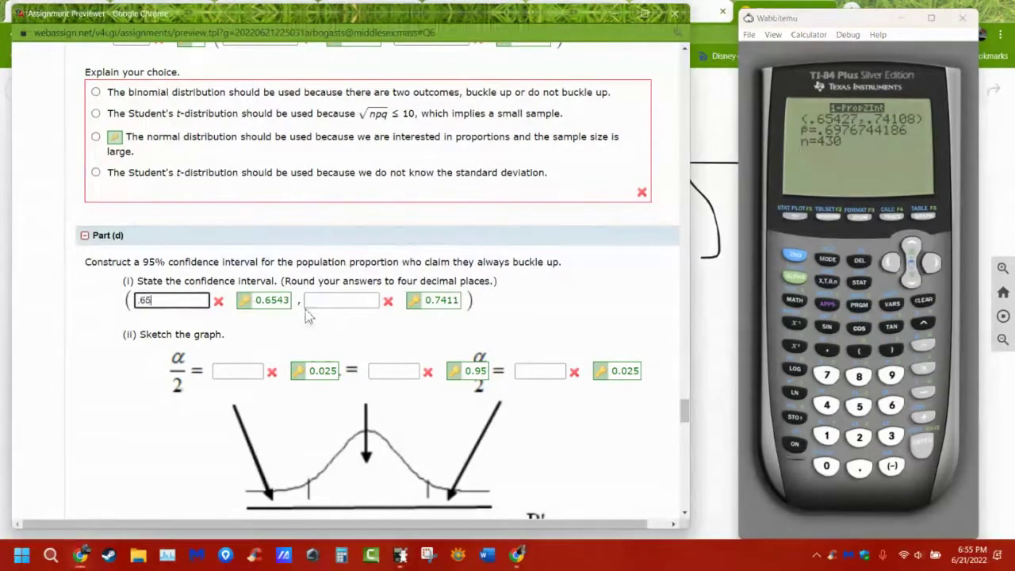
type("427")
left_click(322, 301)
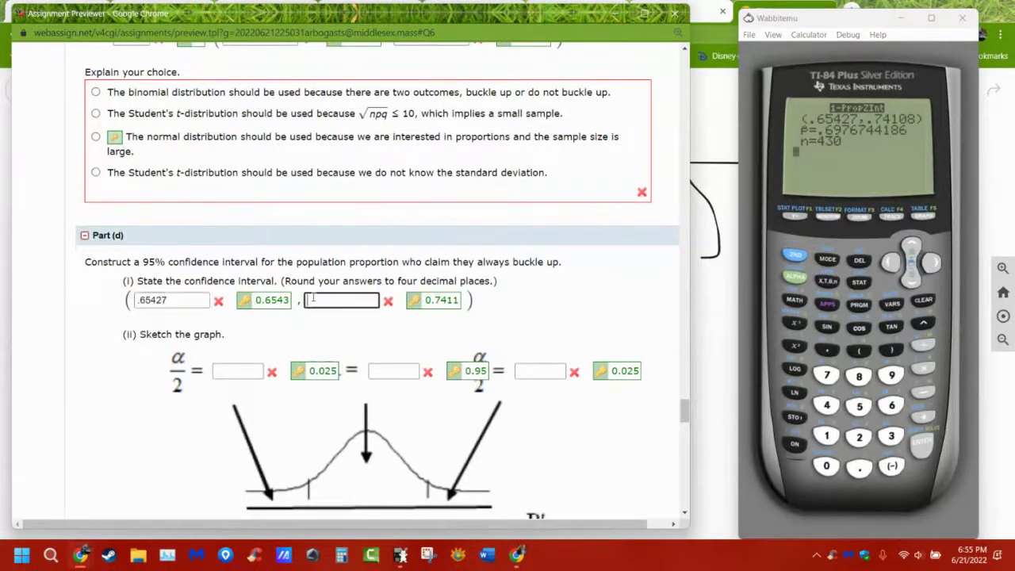
type(".74108")
scroll(389, 325, "up", 1)
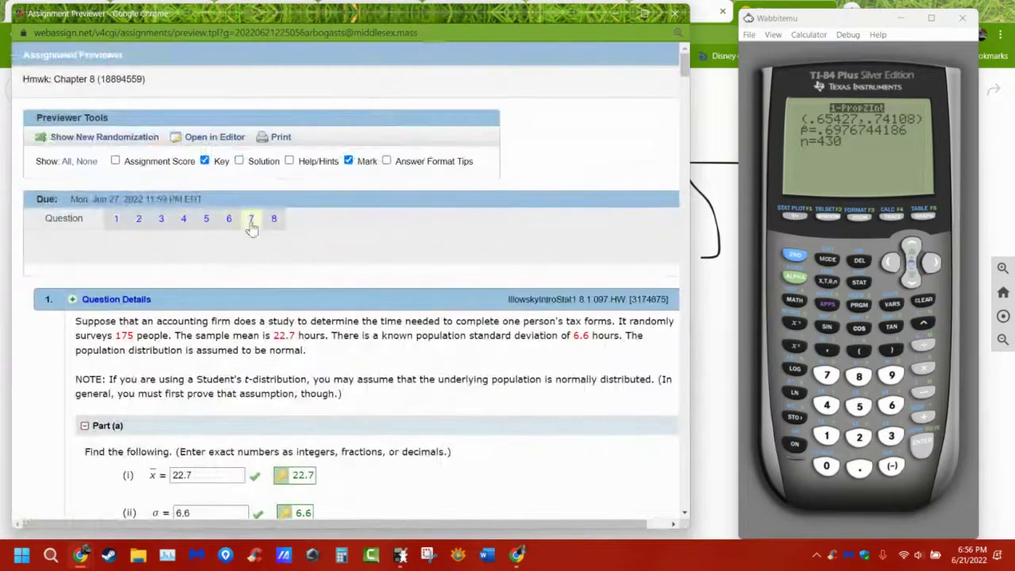
Step: Go back to question 6 and review part (d)'s marked interval, graph and error bound, then part (e)'s telephone survey question
left_click(230, 223)
scroll(346, 286, "down", 5)
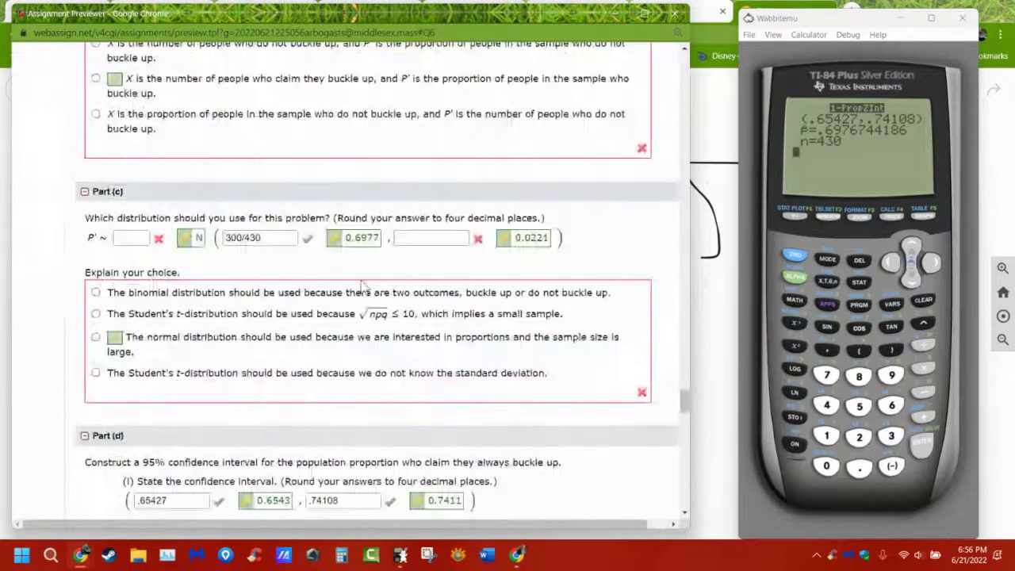
scroll(346, 286, "down", 4)
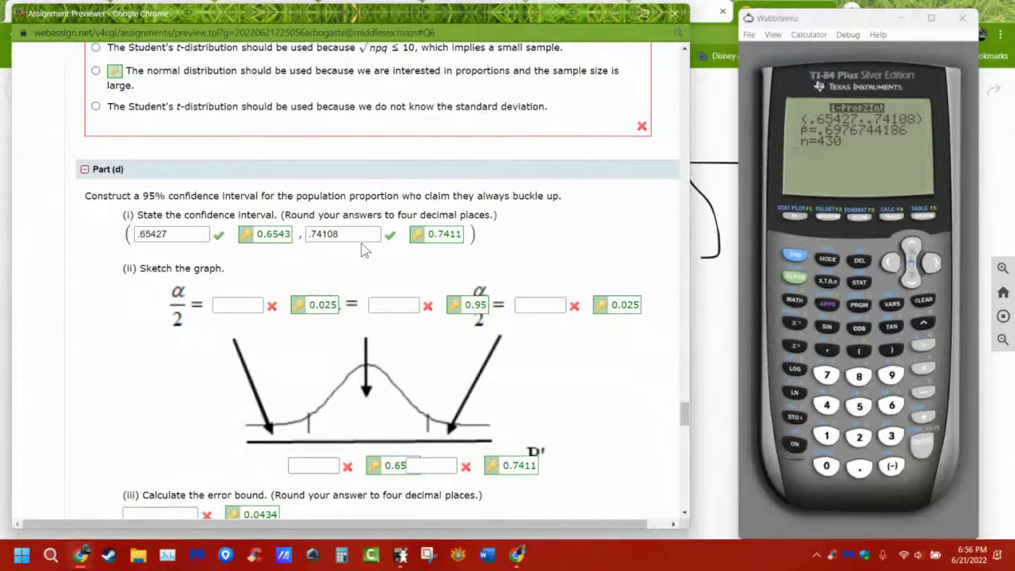
scroll(363, 249, "down", 1)
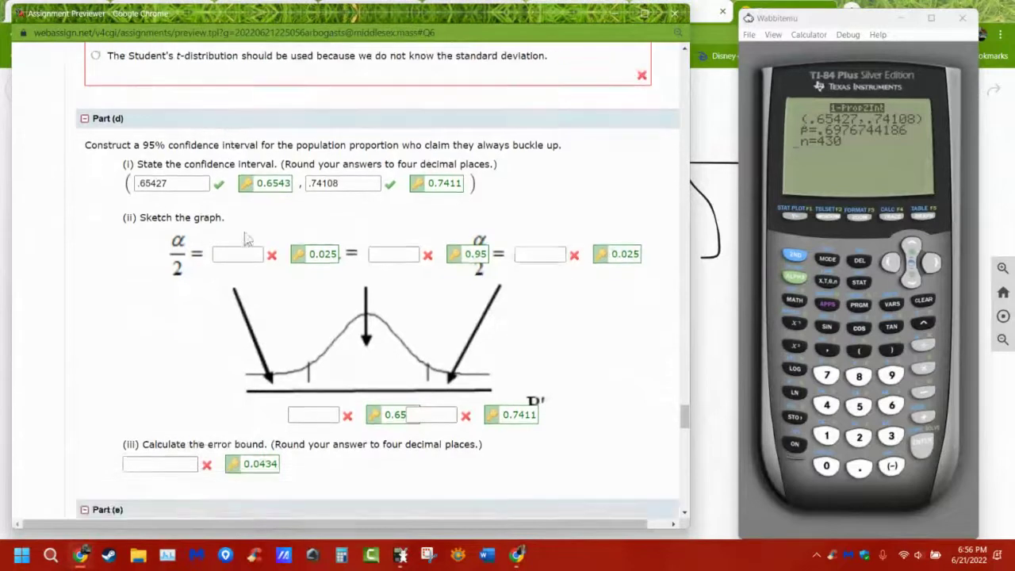
scroll(333, 289, "down", 3)
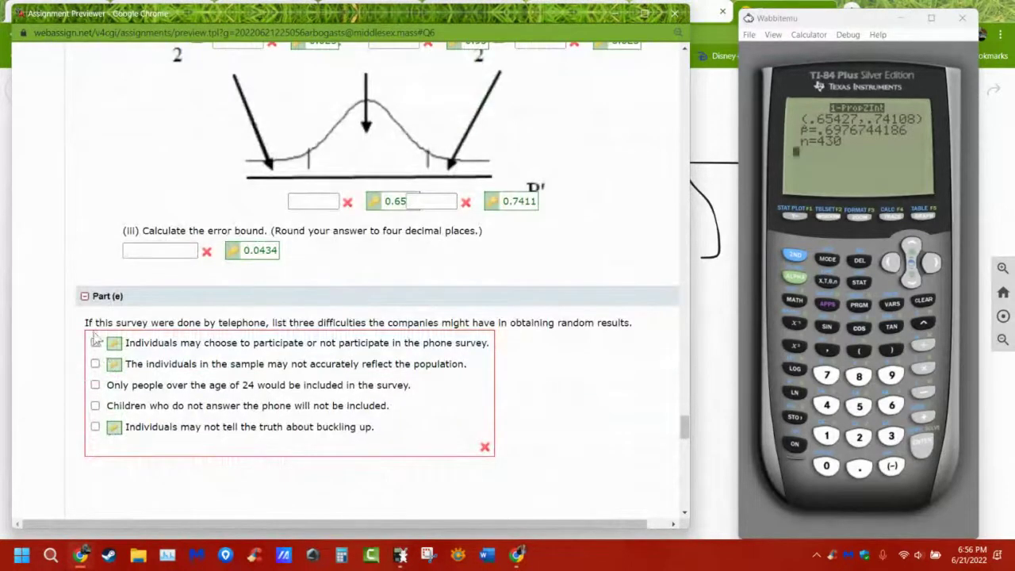
left_click_drag(95, 323, 593, 323)
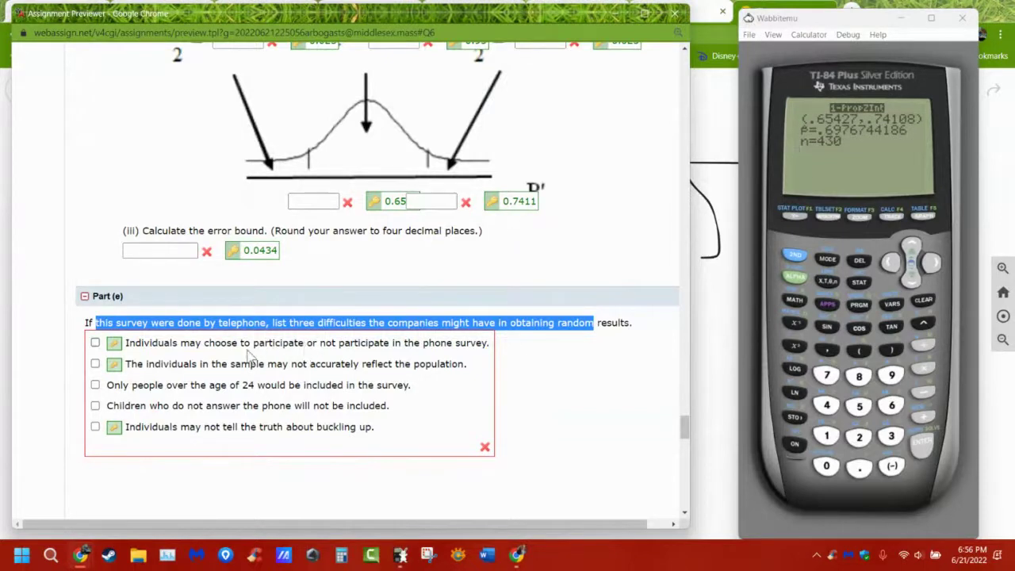
Step: Examine the telephone survey difficulties listed in question 6 part (e), and return to question 5's minimum sample size problem
left_click_drag(243, 343, 488, 351)
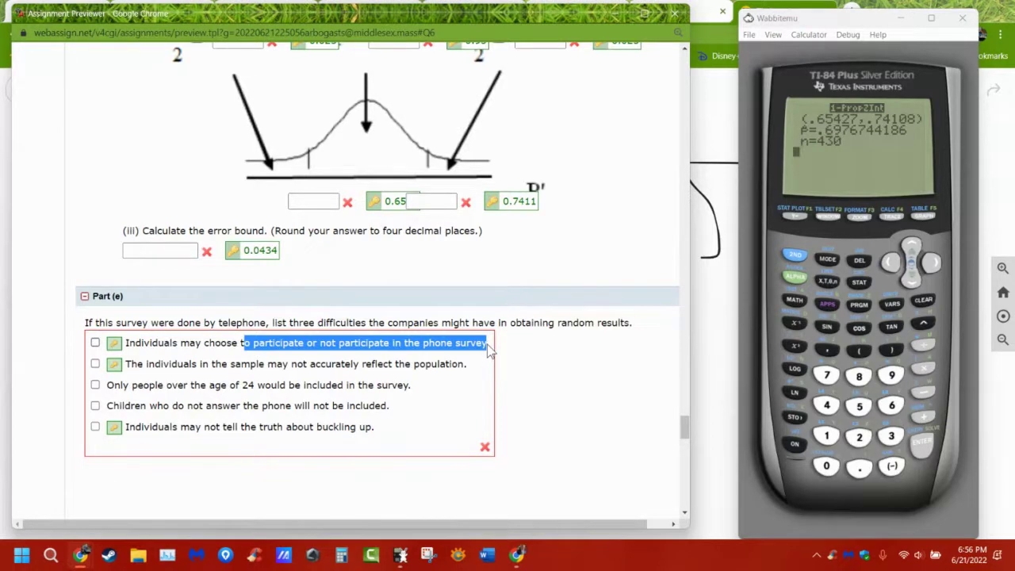
left_click(147, 434)
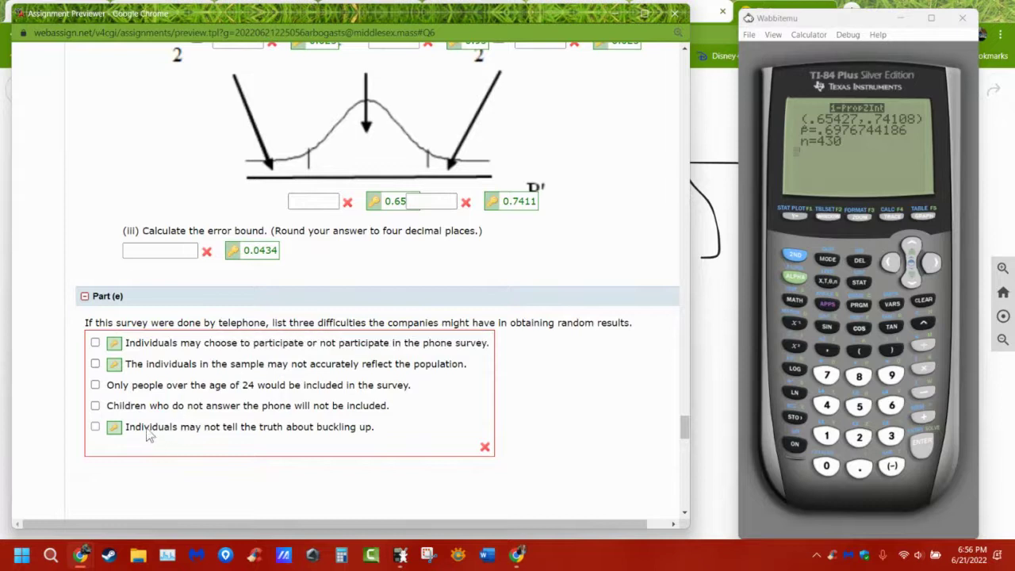
left_click_drag(148, 435, 349, 437)
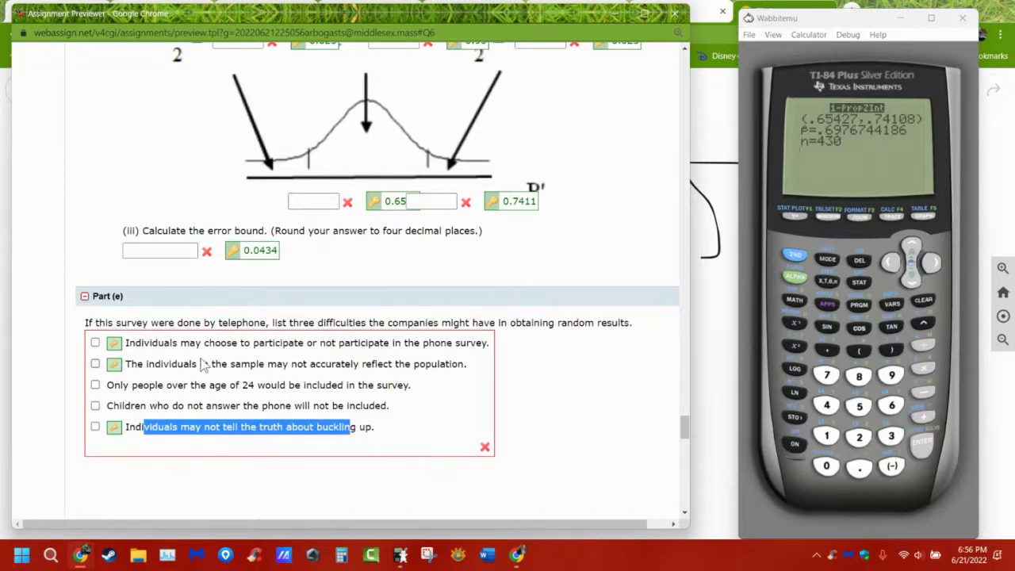
left_click_drag(138, 367, 470, 373)
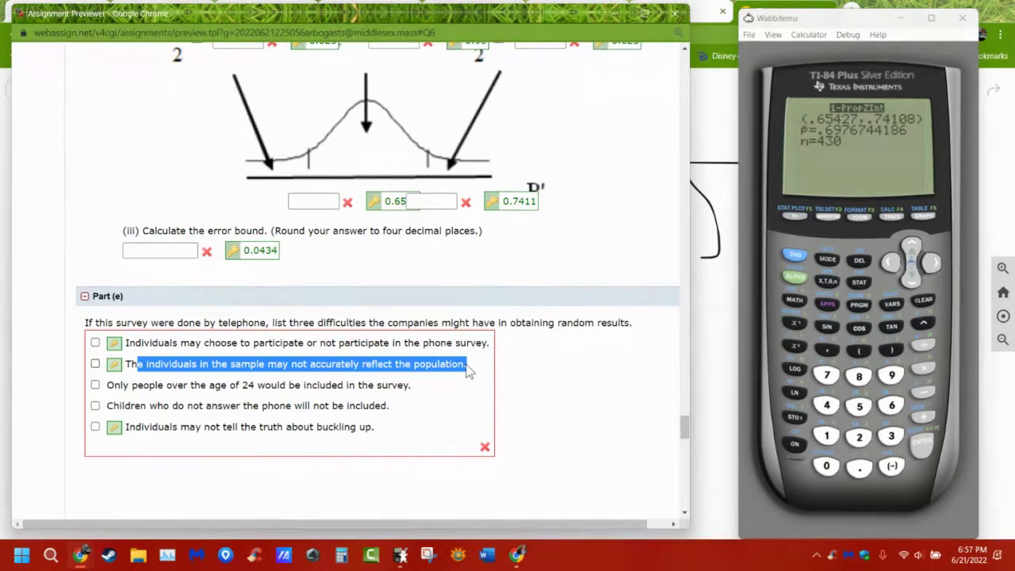
scroll(595, 405, "up", 5)
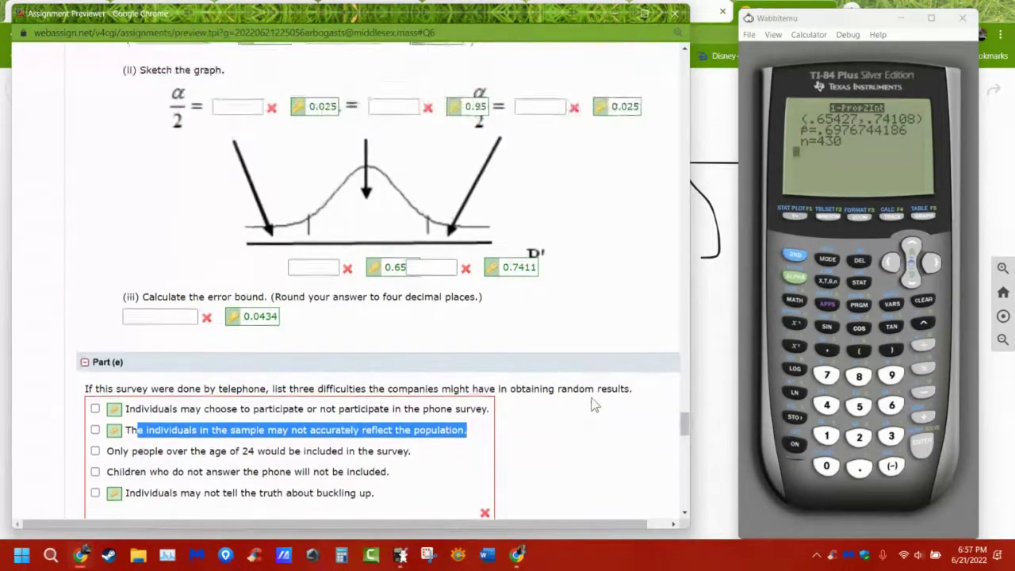
scroll(594, 405, "up", 10)
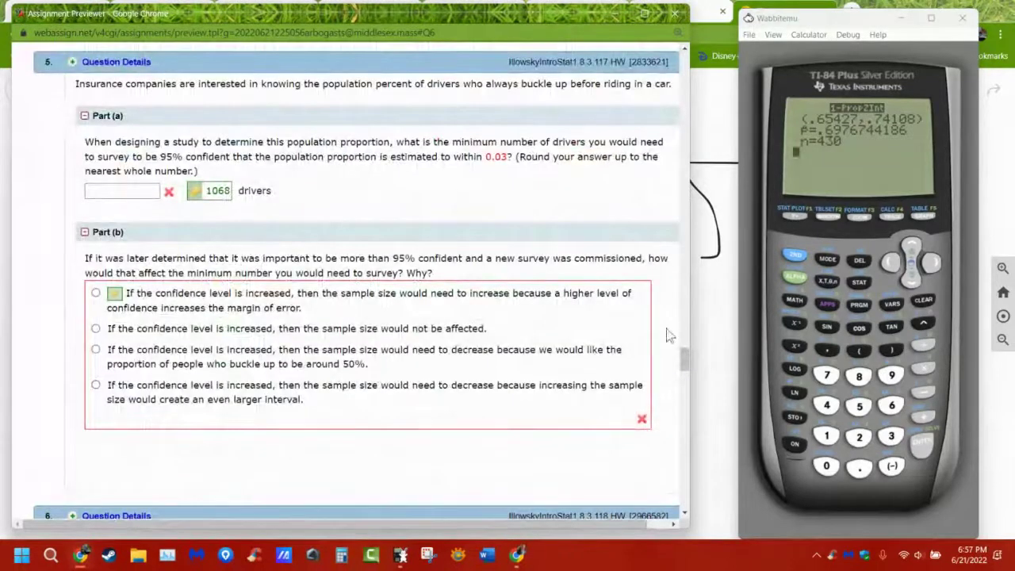
Step: Switch to the Ziteboard whiteboard and erase the handwritten square-root formulas and the q = 1 - p note
left_click(722, 355)
left_click(824, 89)
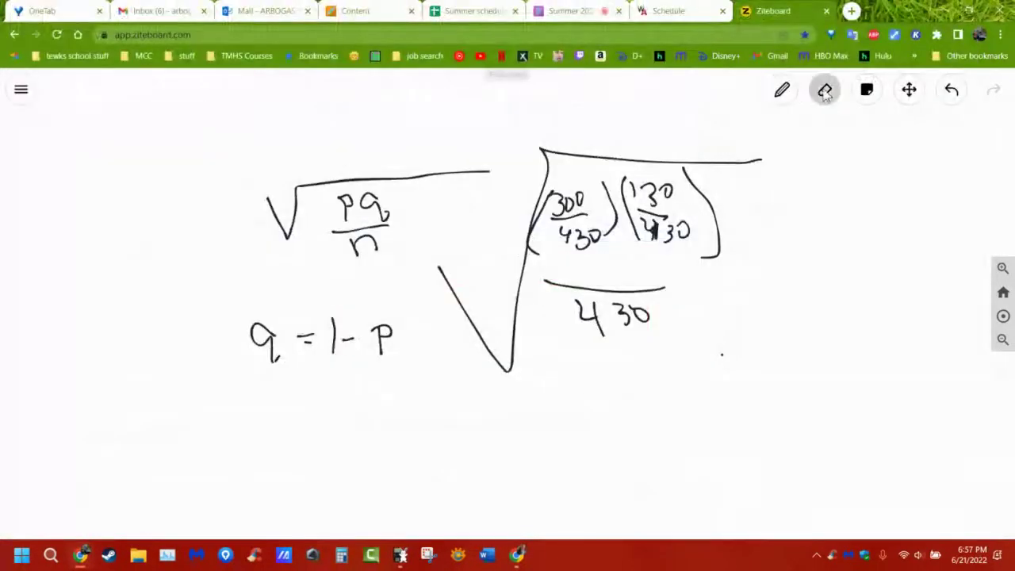
mouse_move(331, 199)
left_mouse_down()
mouse_move(351, 226)
mouse_move(389, 194)
mouse_move(350, 263)
mouse_move(344, 344)
mouse_move(399, 345)
mouse_move(345, 324)
mouse_move(520, 340)
mouse_move(599, 256)
mouse_move(526, 175)
mouse_move(588, 207)
mouse_move(672, 206)
mouse_move(683, 188)
mouse_move(672, 201)
mouse_move(680, 243)
mouse_move(568, 210)
mouse_move(576, 236)
mouse_move(666, 242)
mouse_move(641, 282)
mouse_move(567, 315)
left_mouse_up()
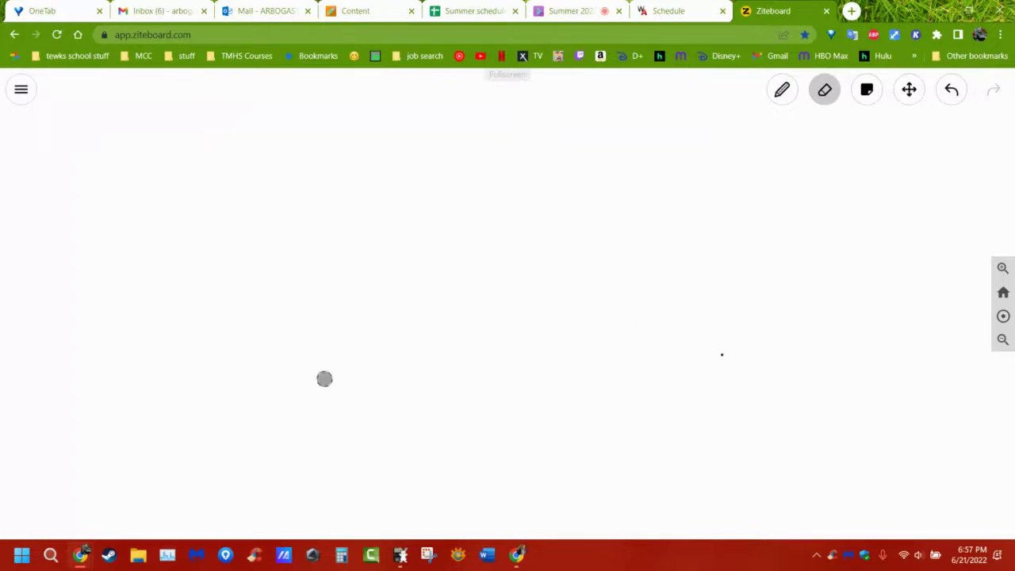
mouse_move(81, 555)
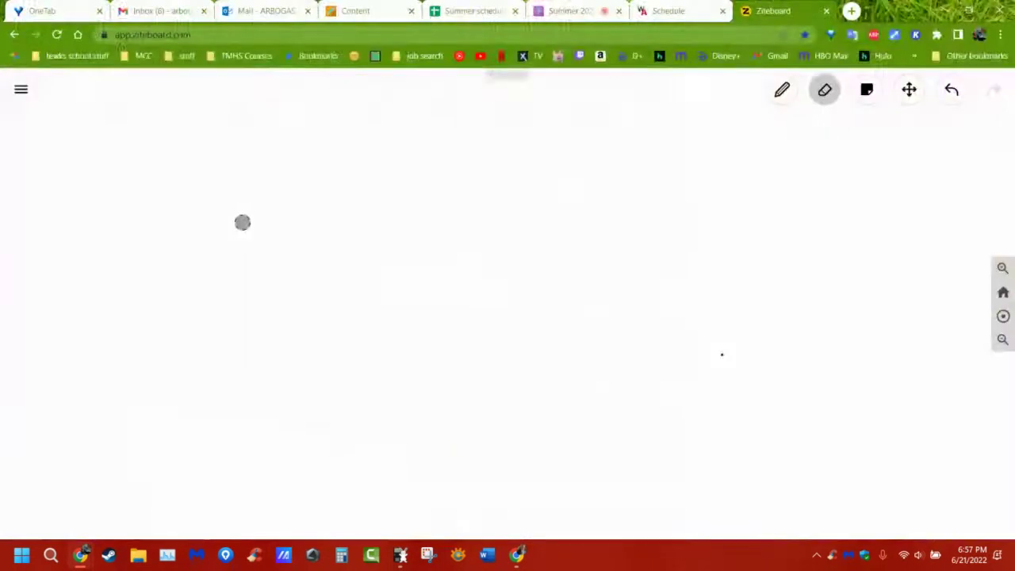
Step: Handwrite the sample size formula n = √(Z²pq / e²) on the cleared whiteboard
left_click(782, 92)
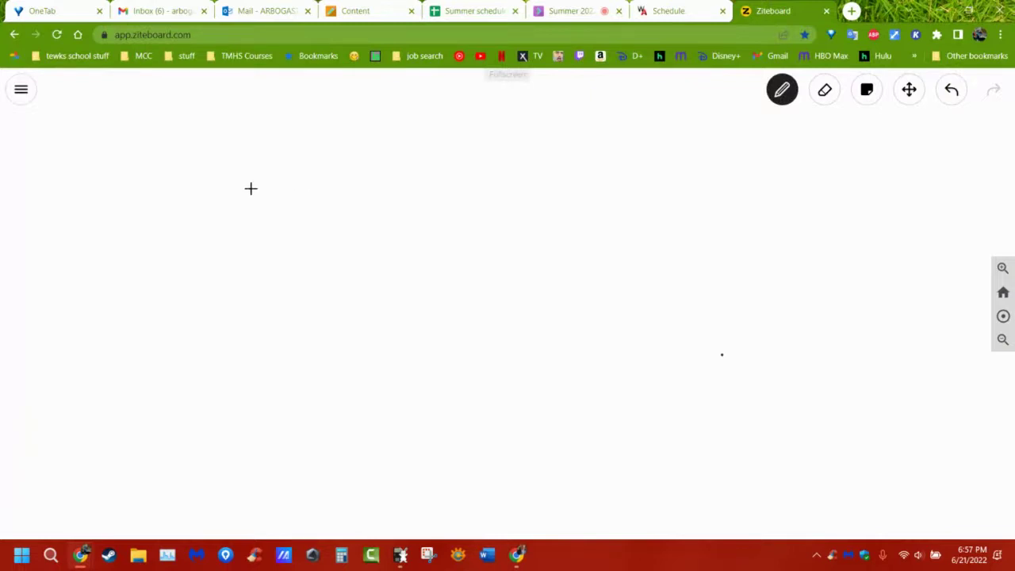
mouse_move(250, 188)
left_mouse_down()
mouse_move(289, 262)
mouse_move(288, 139)
mouse_move(329, 147)
mouse_move(494, 138)
left_mouse_up()
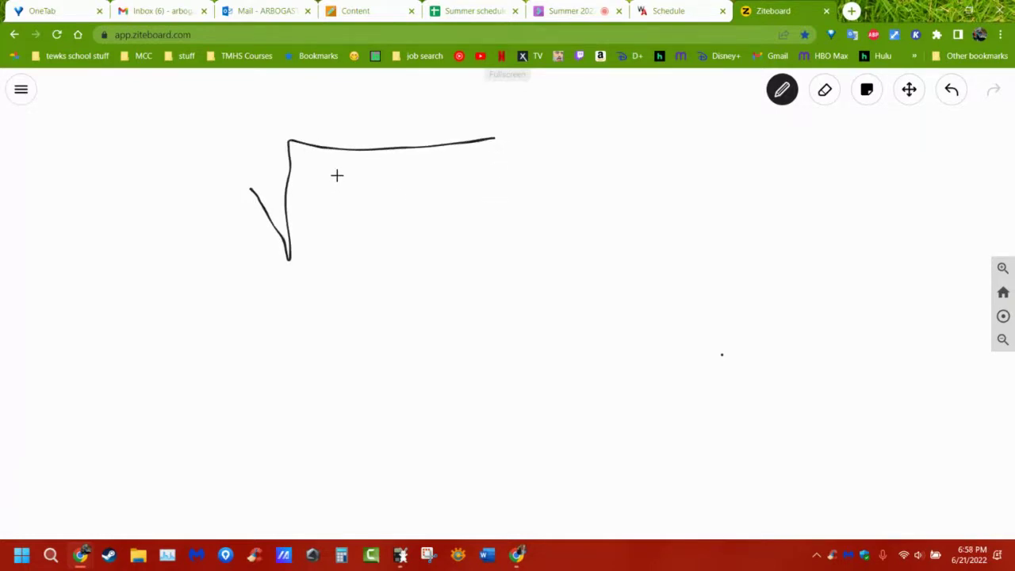
mouse_move(330, 175)
left_mouse_down()
mouse_move(354, 180)
mouse_move(337, 207)
mouse_move(354, 202)
mouse_move(361, 167)
mouse_move(393, 211)
left_mouse_up()
left_click(824, 93)
mouse_move(381, 170)
left_mouse_down()
mouse_move(347, 201)
mouse_move(360, 197)
mouse_move(334, 186)
mouse_move(349, 216)
left_mouse_up()
left_click(780, 96)
left_click_drag(346, 163, 352, 177)
mouse_move(416, 184)
left_mouse_down()
mouse_move(407, 191)
mouse_move(422, 208)
left_mouse_up()
left_click_drag(328, 231, 439, 229)
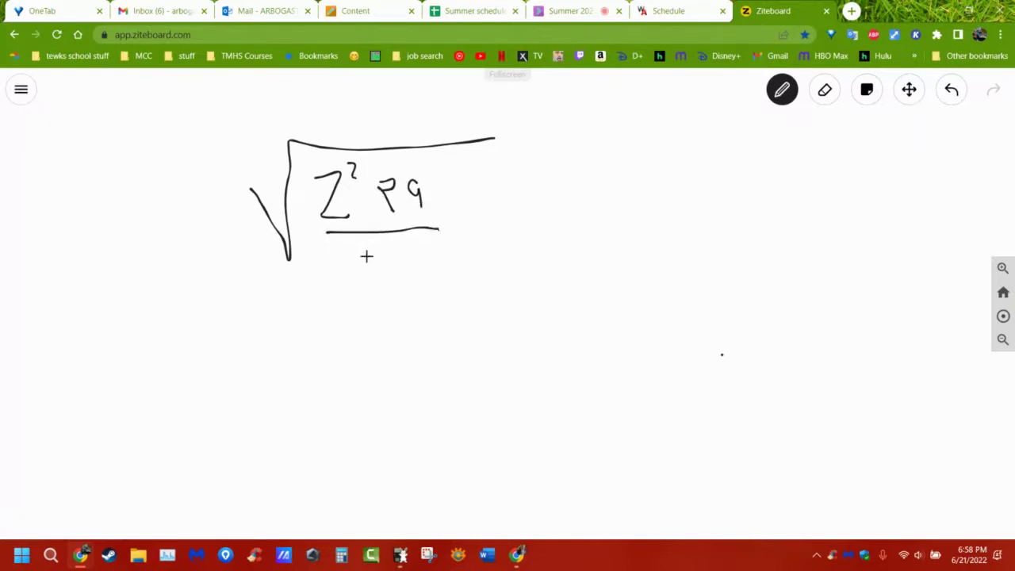
mouse_move(366, 255)
left_mouse_down()
mouse_move(383, 255)
mouse_move(387, 269)
mouse_move(408, 255)
left_mouse_up()
mouse_move(161, 236)
left_mouse_down()
mouse_move(197, 238)
mouse_move(200, 248)
mouse_move(225, 228)
left_mouse_up()
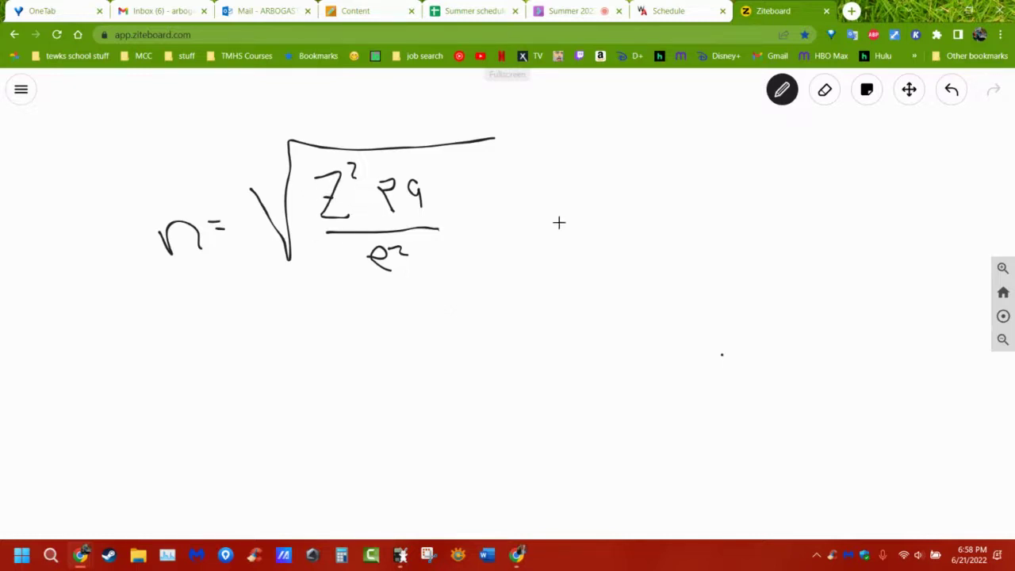
Step: Write = √(2²(.5)(.5) / e²) beside the sample size formula, substituting 2 for Z and .5 for p and q
mouse_move(574, 192)
left_mouse_down()
mouse_move(603, 272)
mouse_move(587, 177)
mouse_move(757, 142)
left_mouse_up()
mouse_move(641, 182)
left_mouse_down()
mouse_move(649, 194)
mouse_move(639, 206)
mouse_move(658, 205)
left_mouse_up()
mouse_move(667, 170)
left_mouse_down()
mouse_move(691, 172)
mouse_move(690, 205)
left_mouse_up()
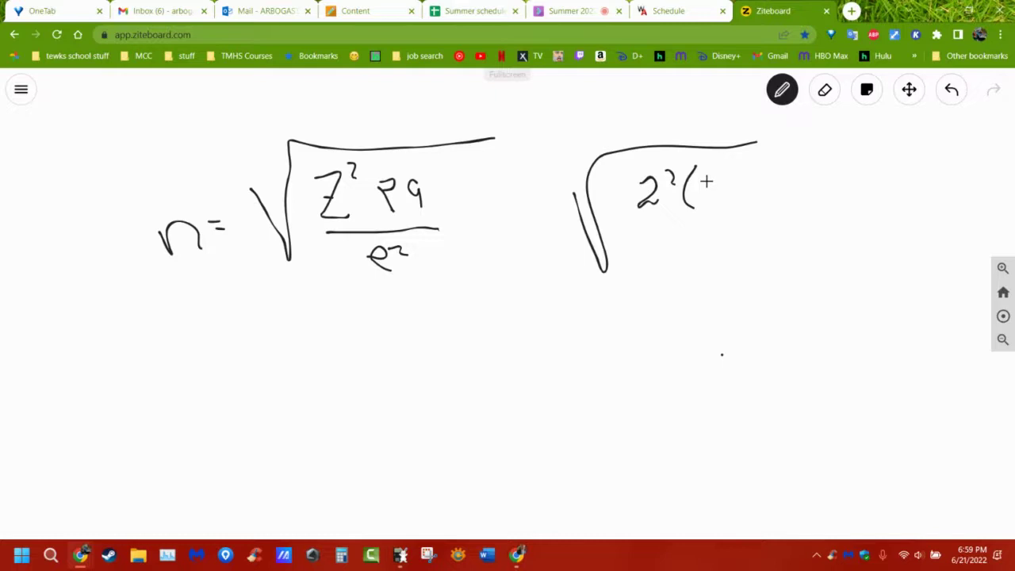
left_click(704, 193)
mouse_move(716, 184)
left_mouse_down()
mouse_move(719, 200)
mouse_move(726, 180)
mouse_move(742, 184)
mouse_move(735, 205)
mouse_move(781, 200)
mouse_move(794, 178)
mouse_move(809, 190)
left_mouse_up()
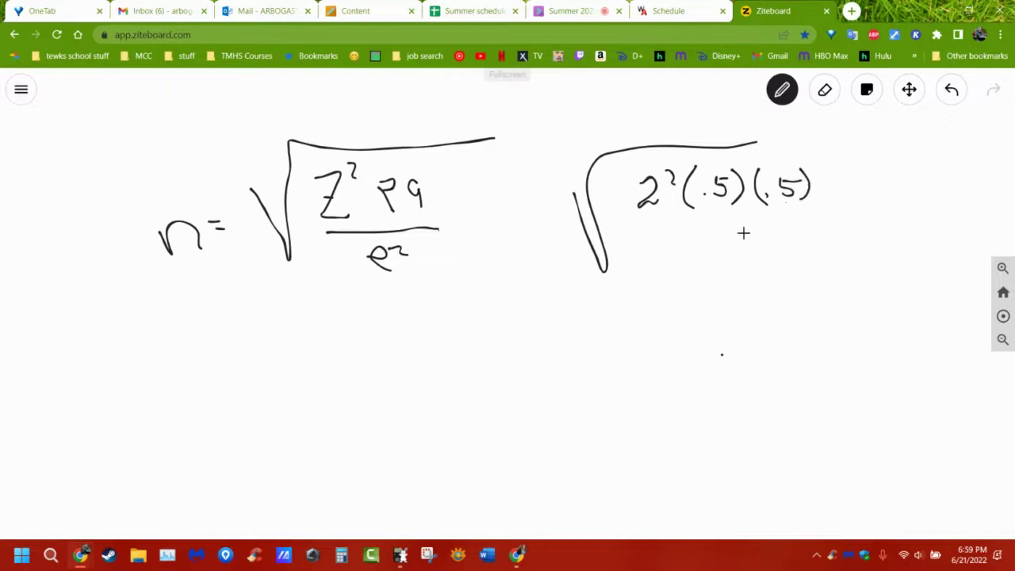
left_click_drag(623, 233, 817, 243)
mouse_move(686, 268)
left_mouse_down()
mouse_move(692, 278)
mouse_move(723, 271)
left_mouse_up()
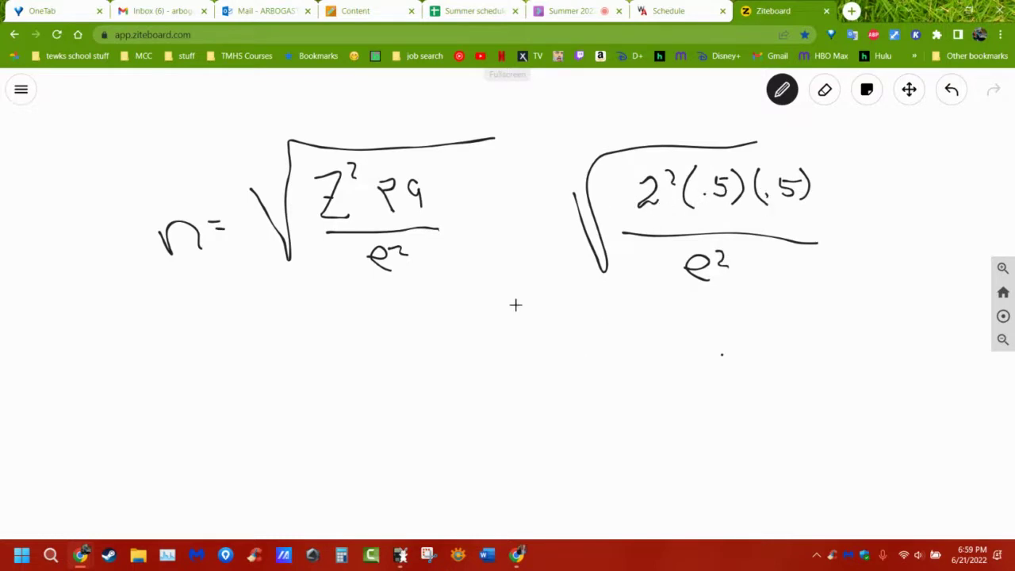
mouse_move(510, 233)
left_mouse_down()
mouse_move(538, 229)
mouse_move(538, 238)
left_mouse_up()
Step: Write the simplified form = √(1 / e²) beneath the substituted expression
mouse_move(514, 335)
left_mouse_down()
mouse_move(619, 372)
mouse_move(618, 309)
mouse_move(738, 299)
left_mouse_up()
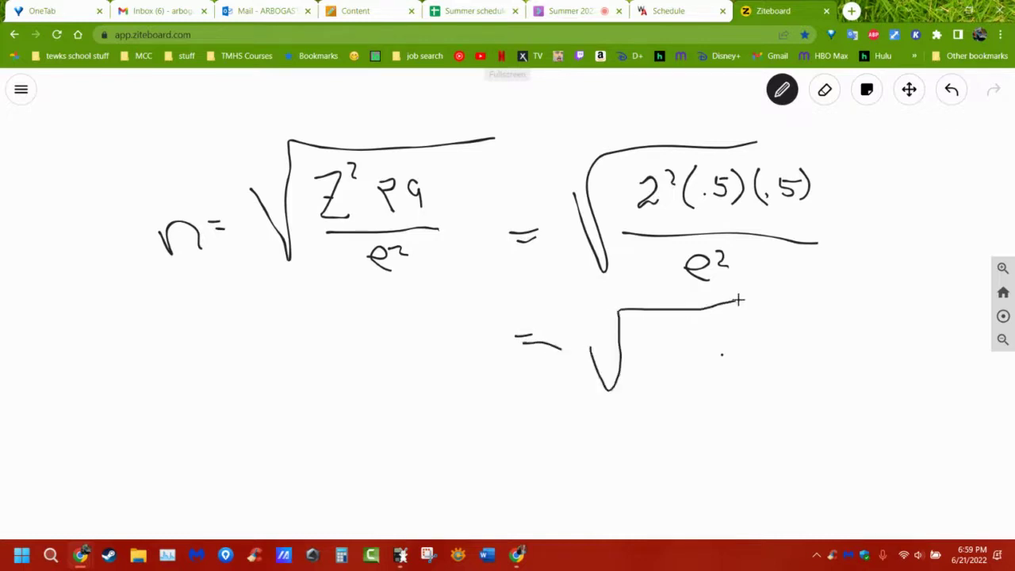
left_click_drag(688, 338, 739, 345)
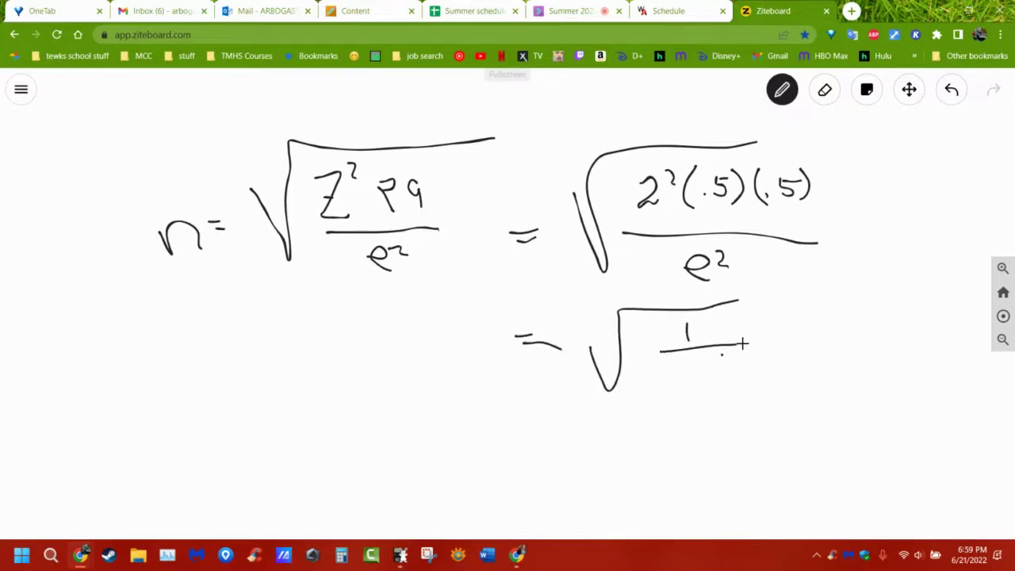
mouse_move(673, 376)
left_mouse_down()
mouse_move(704, 370)
mouse_move(681, 380)
mouse_move(702, 388)
mouse_move(725, 369)
left_mouse_up()
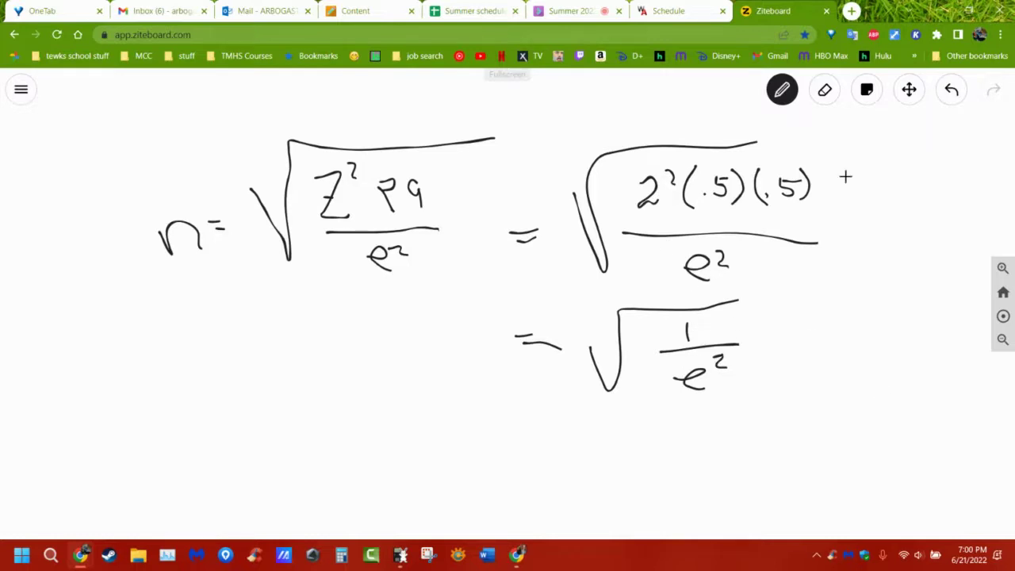
Step: Write √(1.96²(.5)(.5) / e²) in empty whiteboard space beside the existing formulas
left_click(910, 89)
mouse_move(809, 326)
left_mouse_down()
mouse_move(779, 231)
mouse_move(497, 317)
mouse_move(527, 341)
left_mouse_up()
left_click(782, 90)
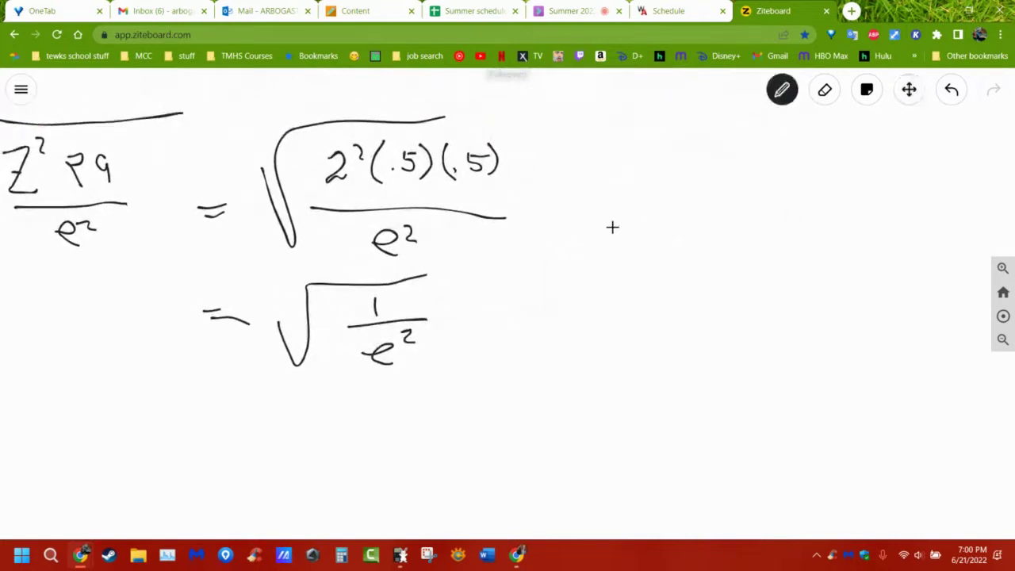
mouse_move(613, 227)
left_mouse_down()
mouse_move(640, 305)
mouse_move(623, 208)
mouse_move(642, 157)
mouse_move(887, 178)
left_mouse_up()
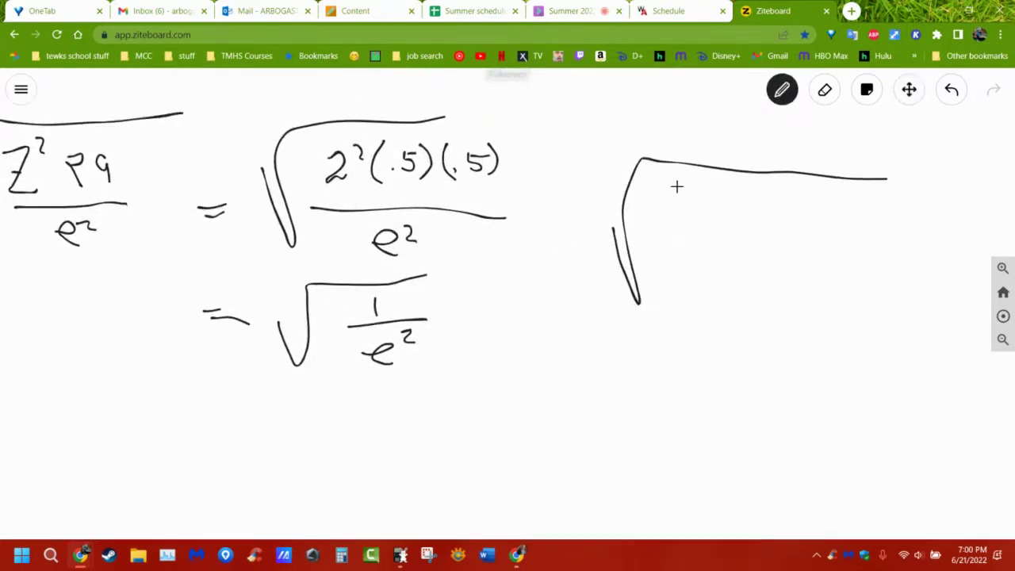
mouse_move(675, 187)
left_mouse_down()
mouse_move(686, 214)
mouse_move(699, 188)
mouse_move(709, 217)
mouse_move(731, 215)
mouse_move(742, 192)
mouse_move(771, 223)
mouse_move(797, 194)
mouse_move(801, 217)
mouse_move(851, 196)
left_mouse_up()
left_click(777, 208)
left_click(829, 209)
left_click_drag(859, 198, 864, 225)
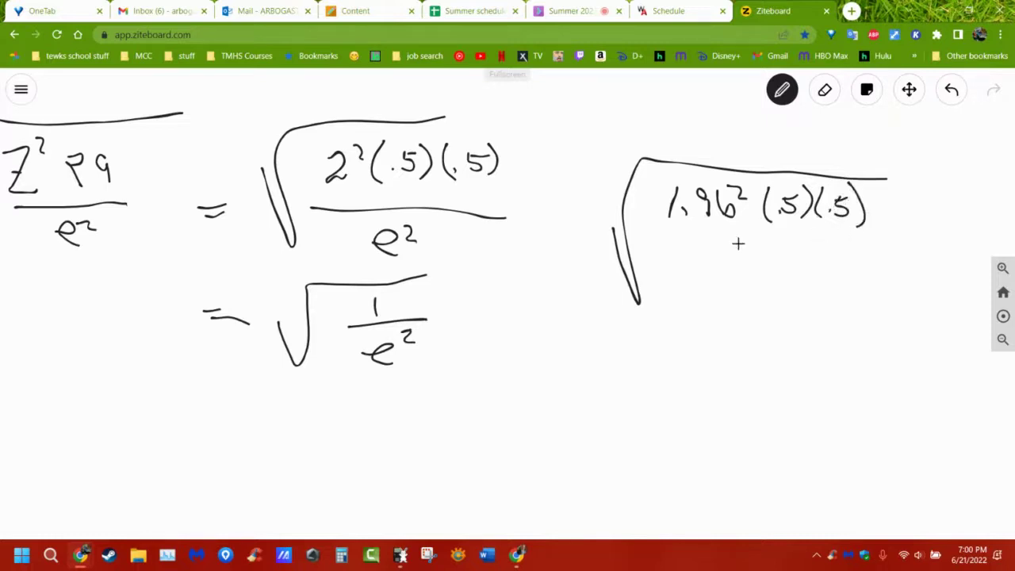
left_click_drag(657, 235, 869, 238)
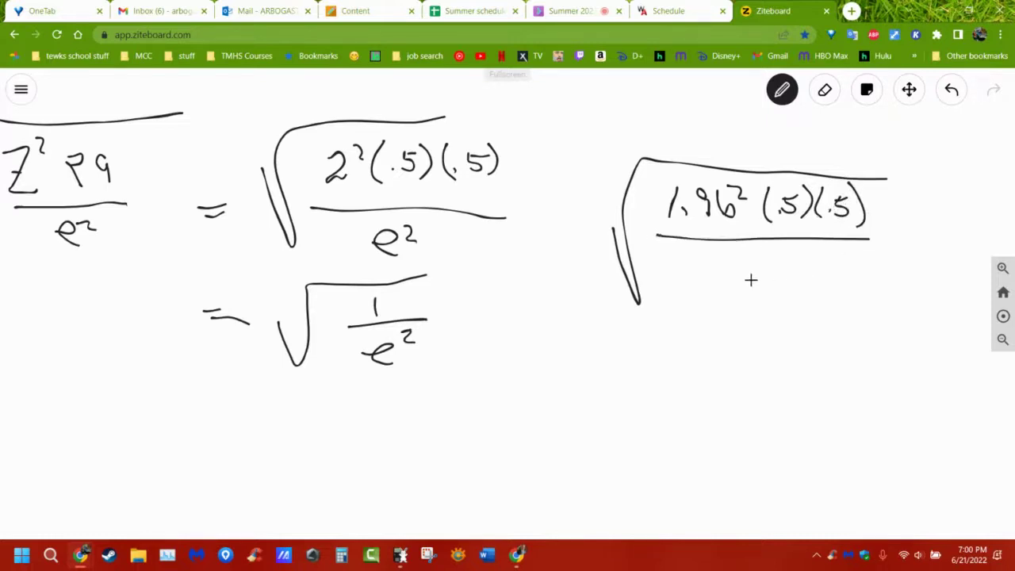
left_click_drag(742, 272, 749, 288)
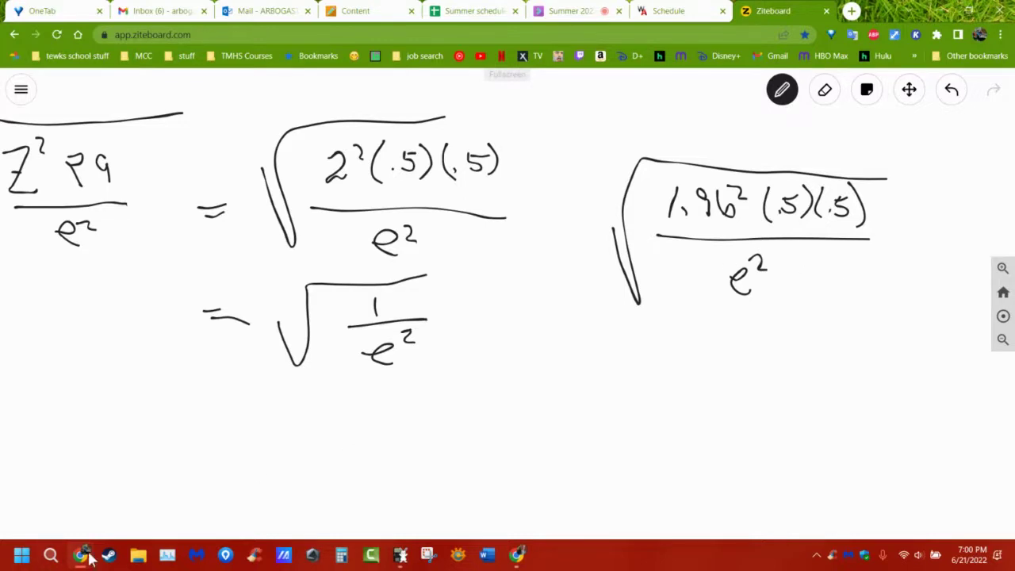
Step: Bring up the WebAssign question window and the Wabbitemu calculator, arranging both so the 1.96² formula on the whiteboard stays readable
mouse_move(80, 554)
left_click(209, 514)
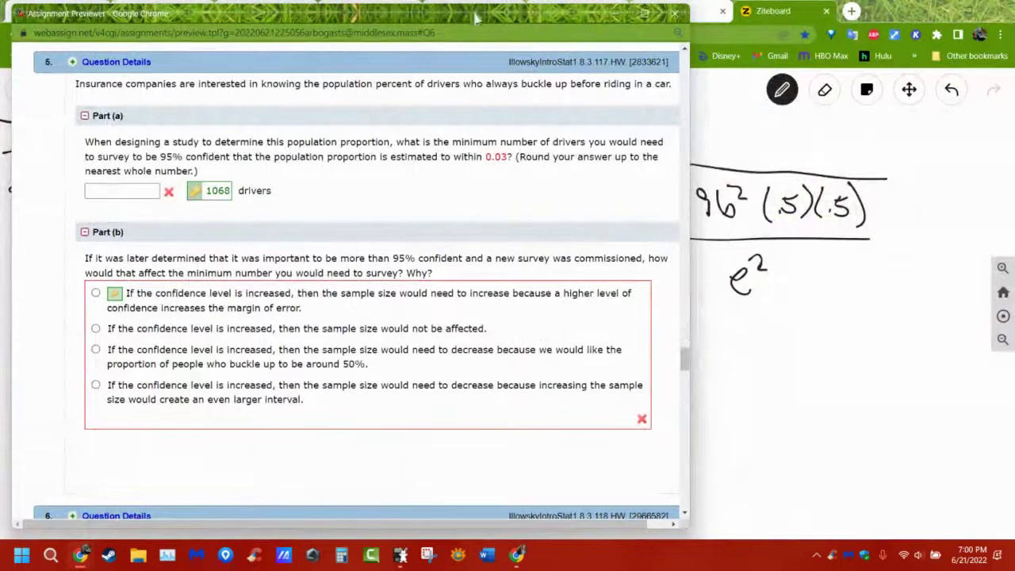
mouse_move(476, 17)
left_mouse_down()
mouse_move(390, 24)
mouse_move(404, 25)
left_mouse_up()
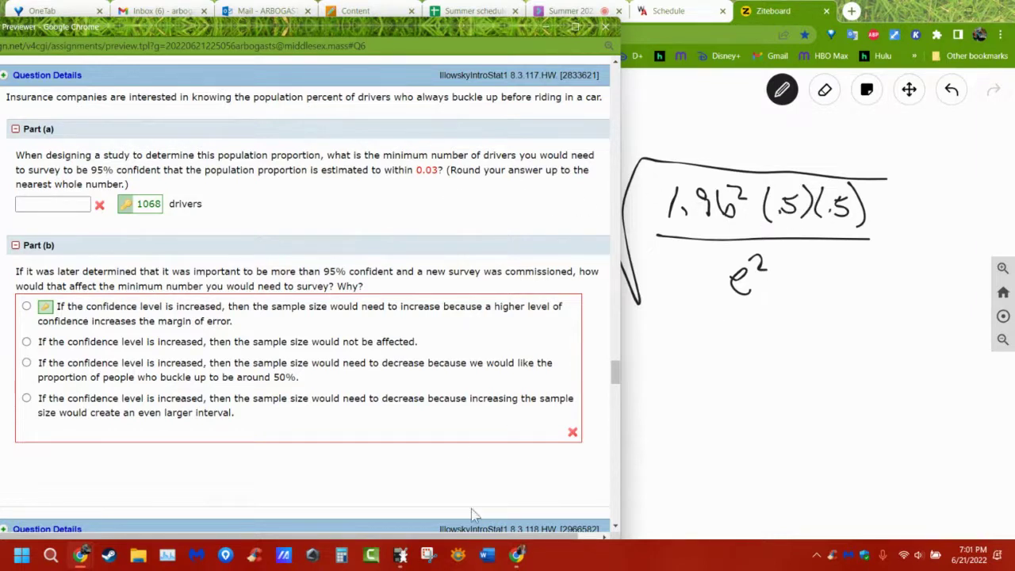
left_click(400, 555)
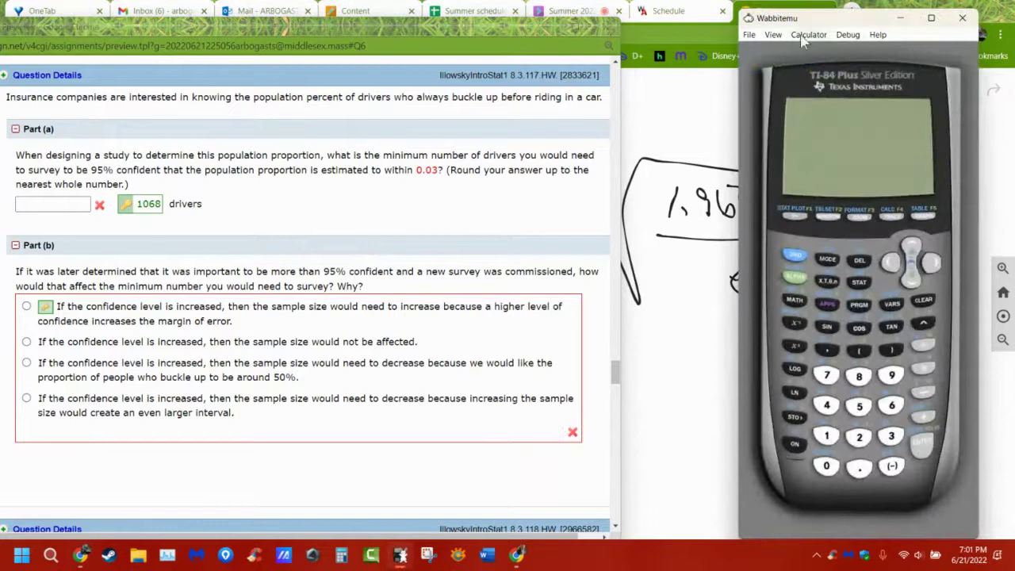
mouse_move(822, 20)
left_mouse_down()
mouse_move(425, 81)
mouse_move(225, 49)
left_mouse_up()
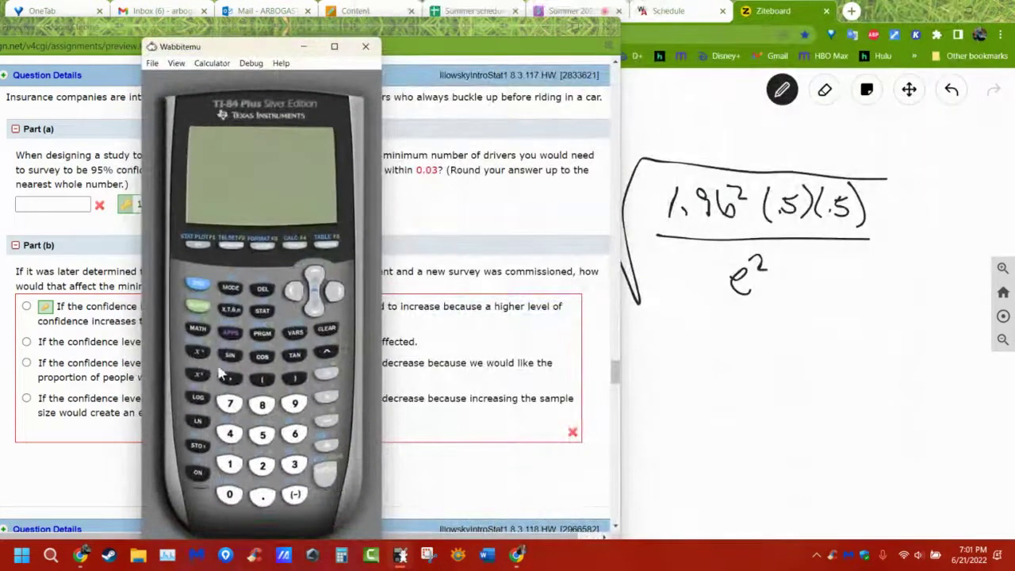
Step: Turn on the calculator, clear its screen, and evaluate the square root of 1.96²*.5*.5/.03²
left_click(198, 472)
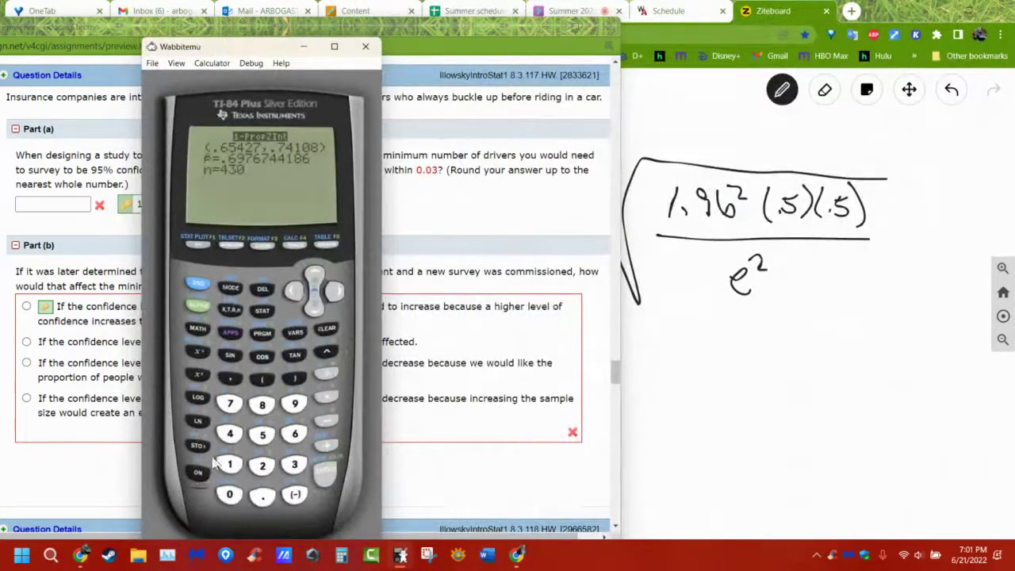
left_click(327, 330)
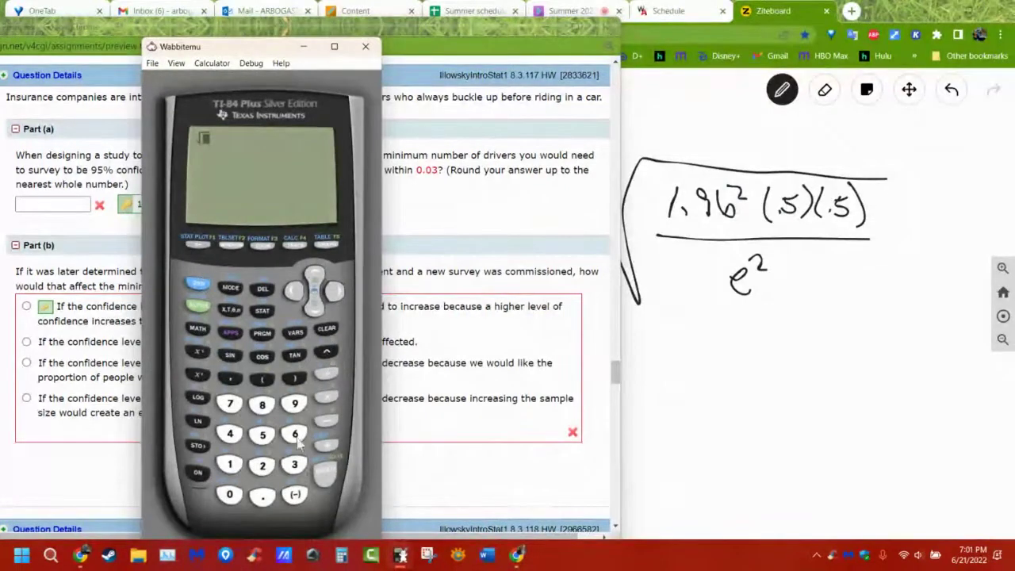
type("1.96")
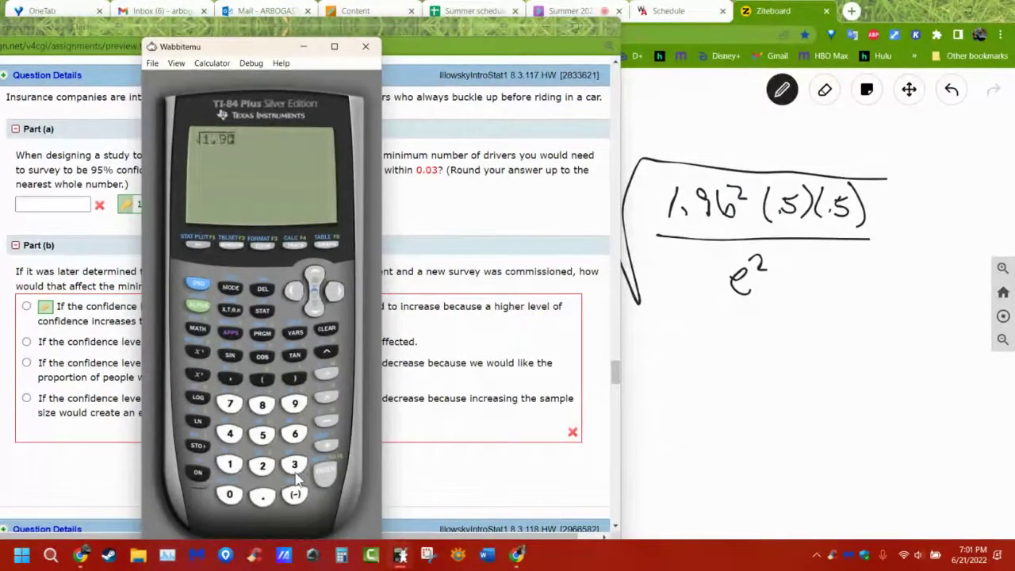
left_click(205, 377)
type("*.5*.5")
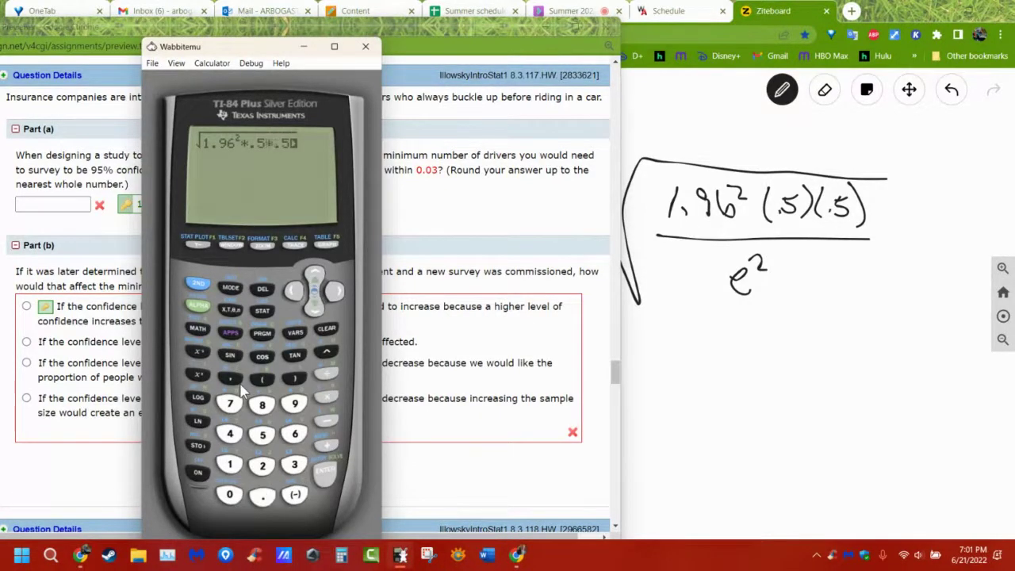
type("/.03")
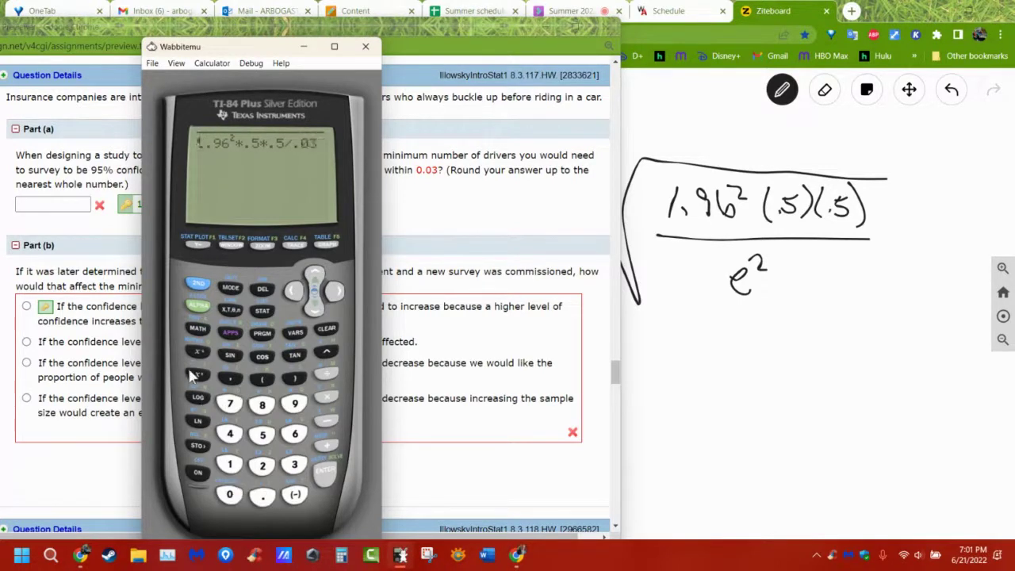
type("²")
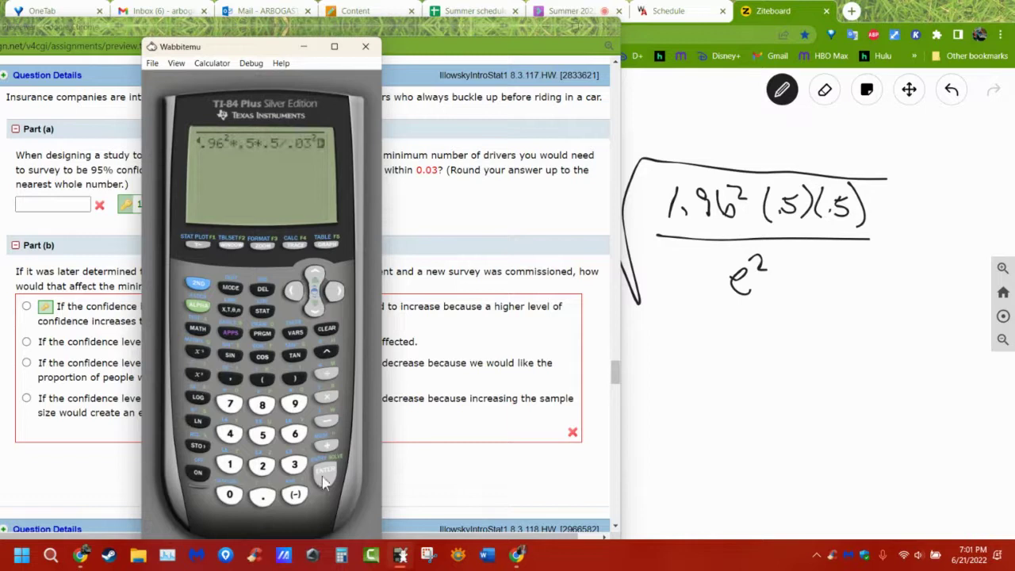
key("Return")
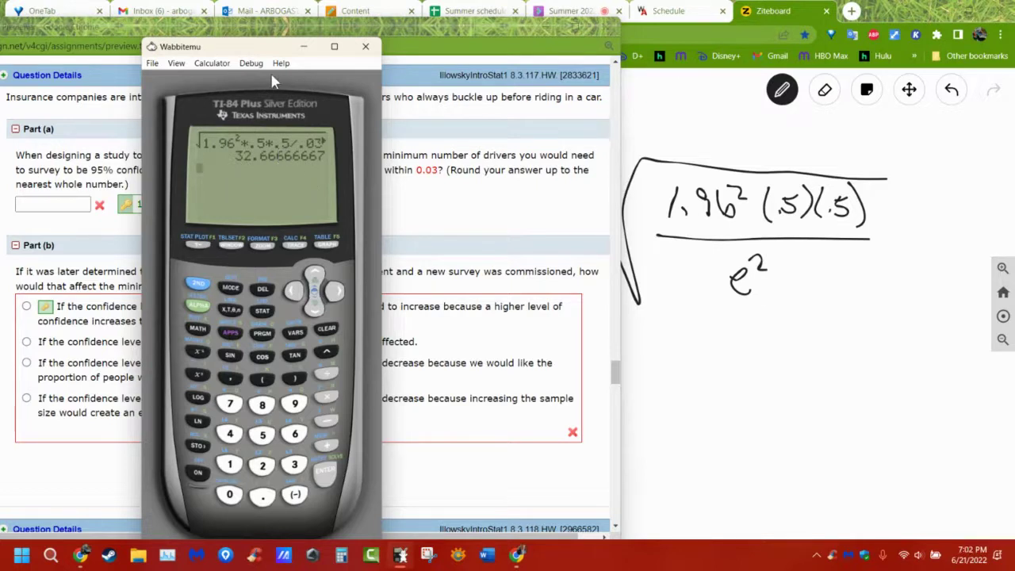
Step: Erase the square root signs around the 1.96², 2² and 1/e² expressions on the whiteboard
left_click_drag(265, 48, 238, 56)
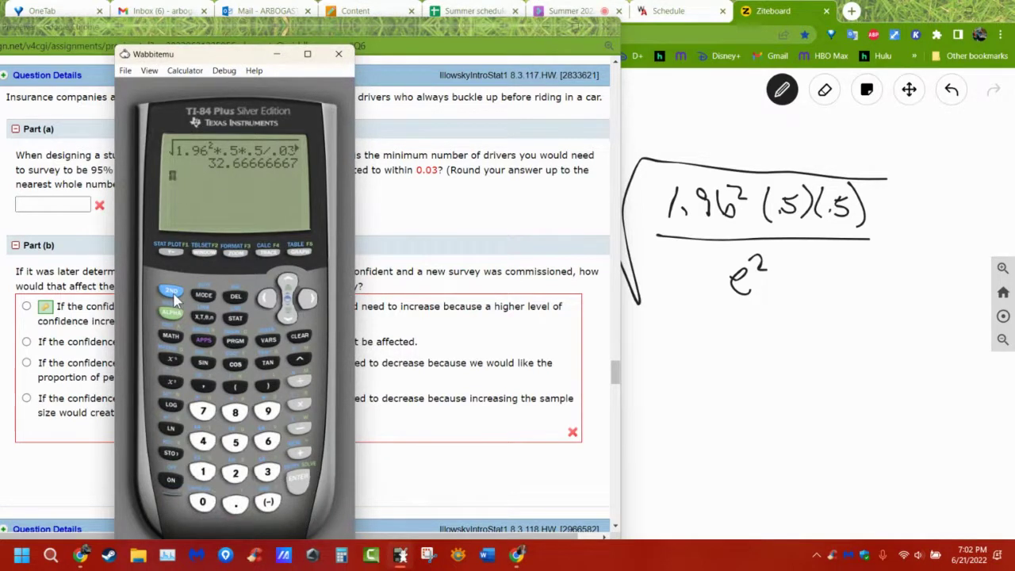
left_click(825, 90)
left_click_drag(715, 153, 675, 164)
mouse_move(313, 115)
left_mouse_down()
mouse_move(288, 149)
mouse_move(312, 283)
left_mouse_up()
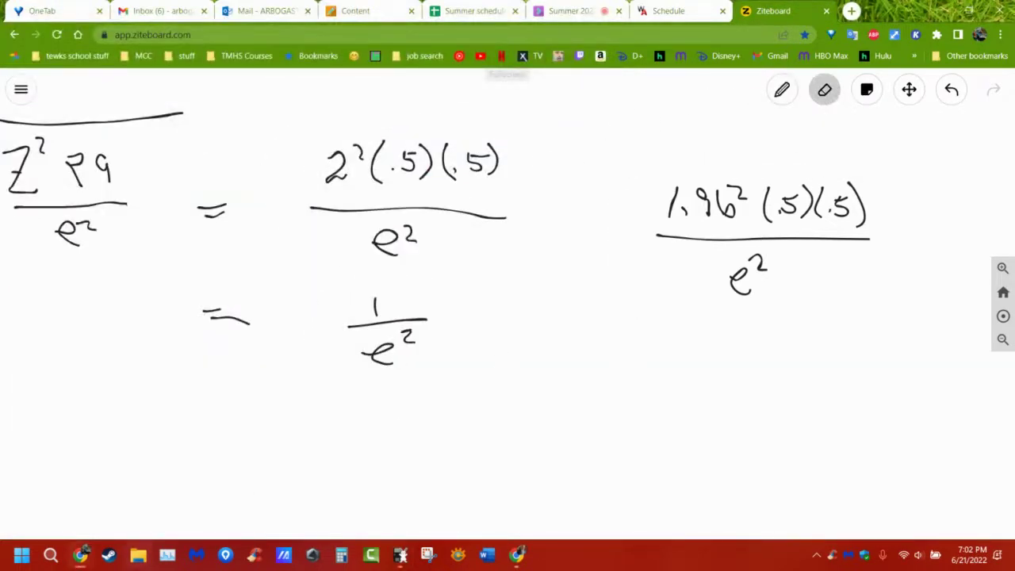
Step: Bring the WebAssign question window and the Wabbitemu calculator back in front of the whiteboard
mouse_move(81, 557)
left_click(191, 471)
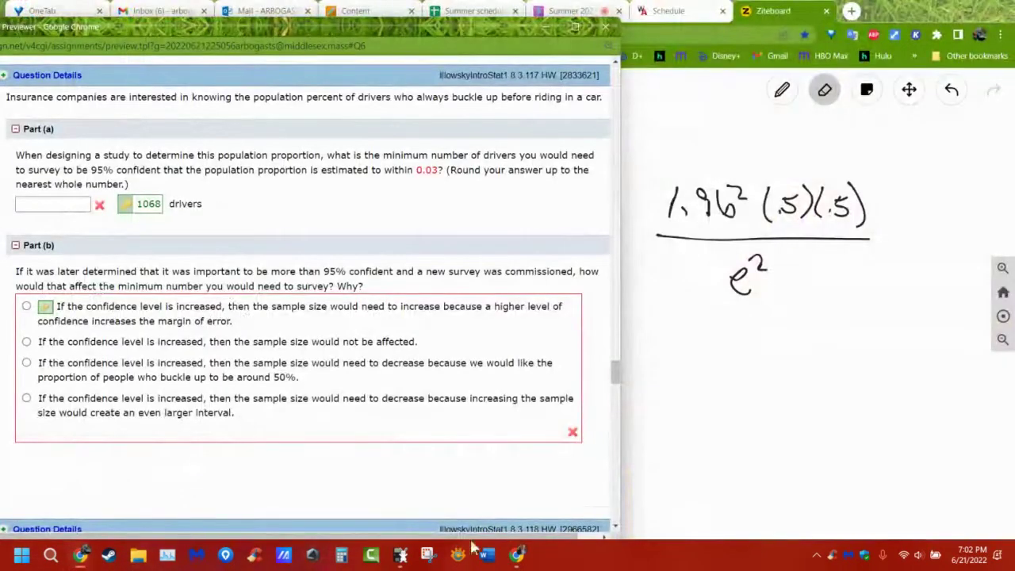
left_click(401, 555)
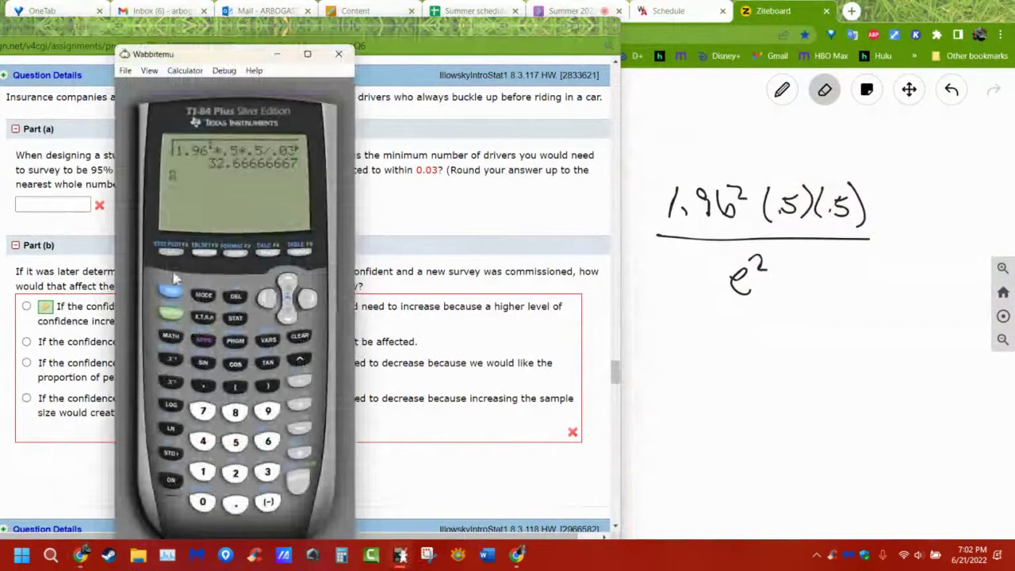
left_click(297, 480)
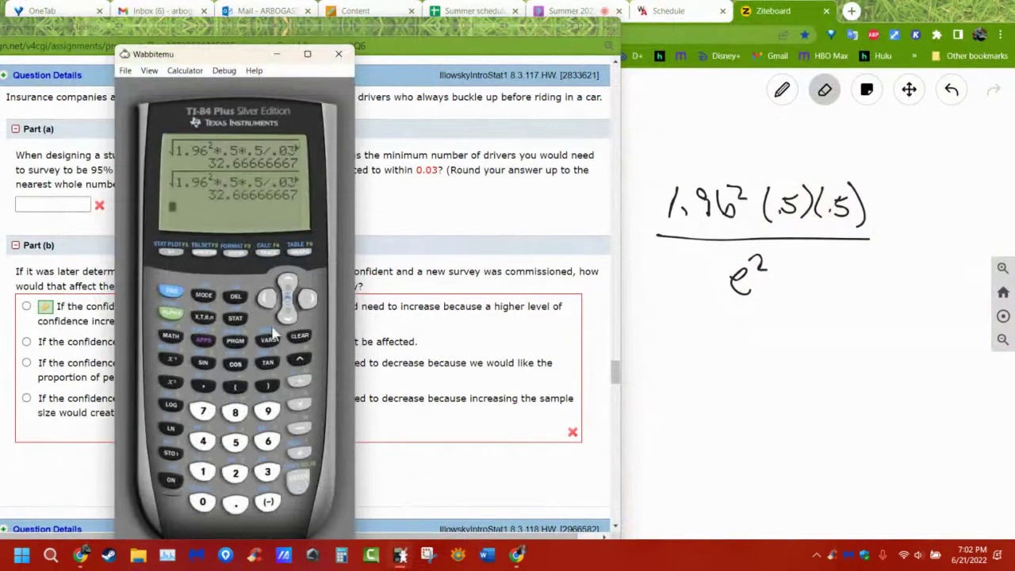
left_click(287, 284)
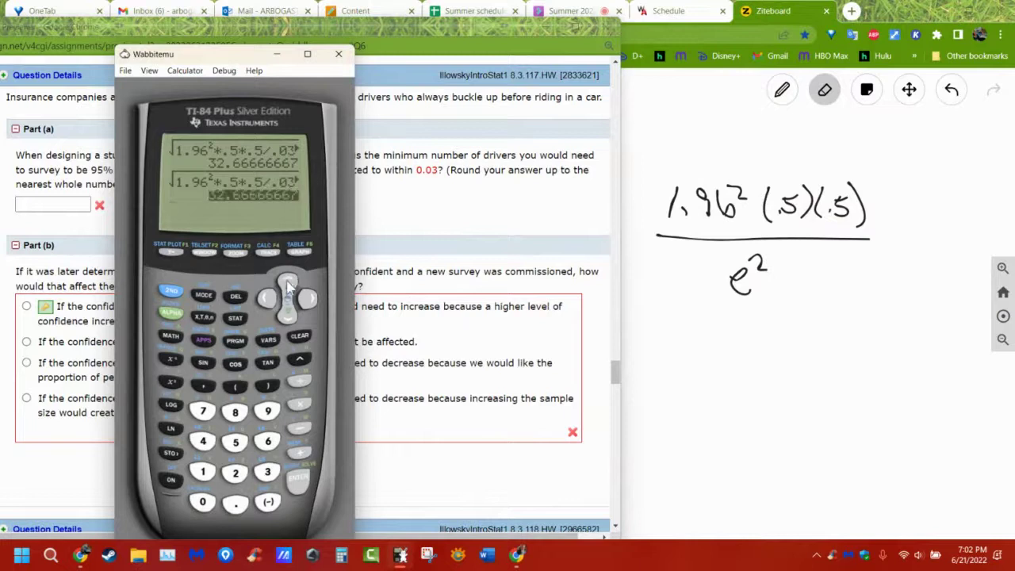
left_click(288, 284)
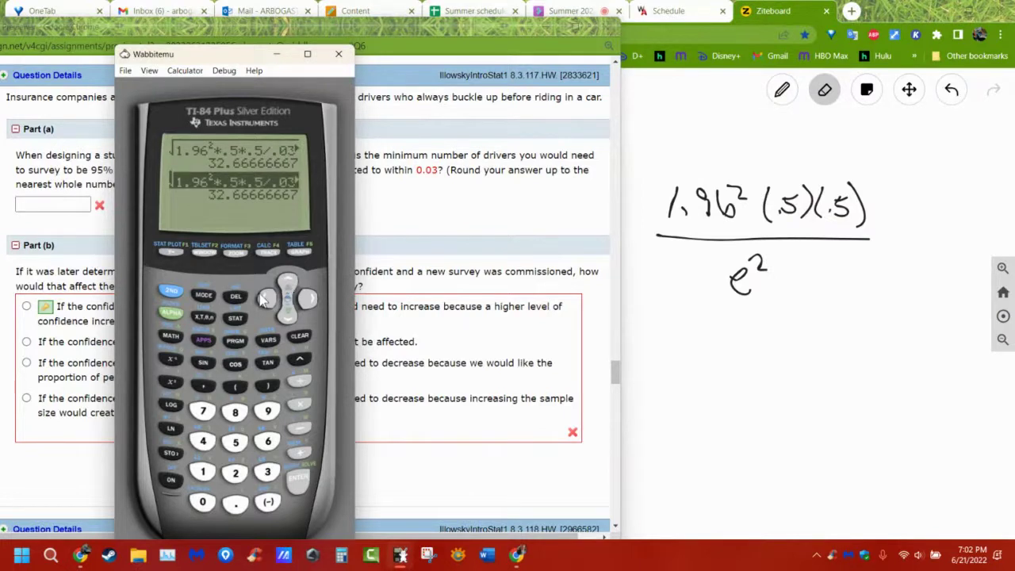
key("Up")
key("Up")
key("Up")
key("Up")
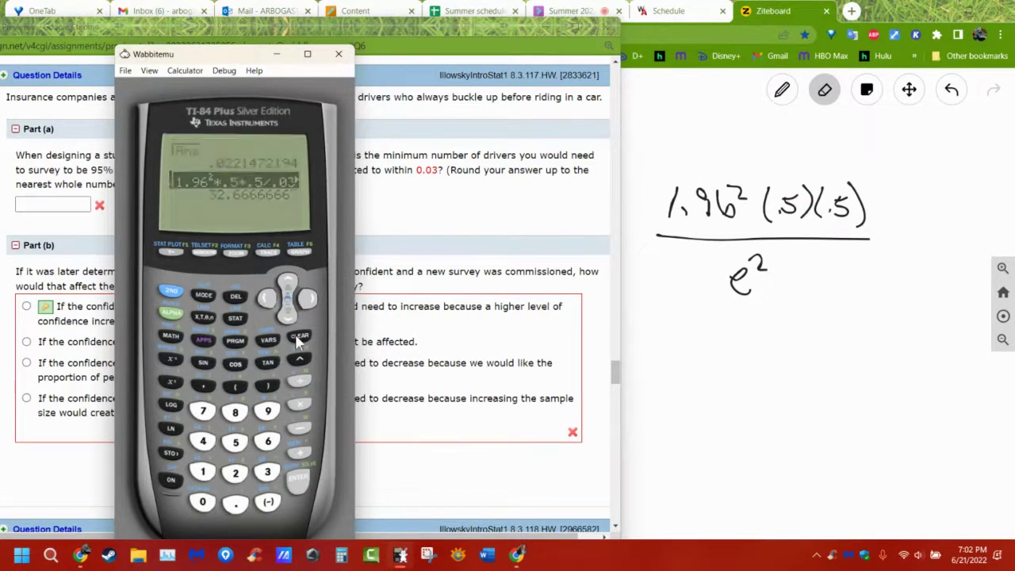
key("Up")
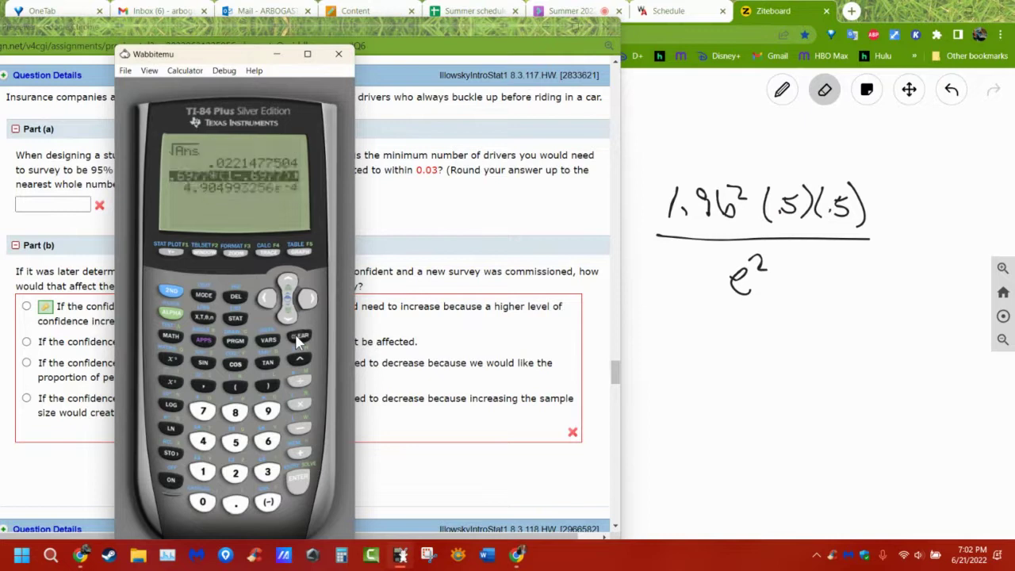
key("Up")
key("Up")
key("Up")
key("Up")
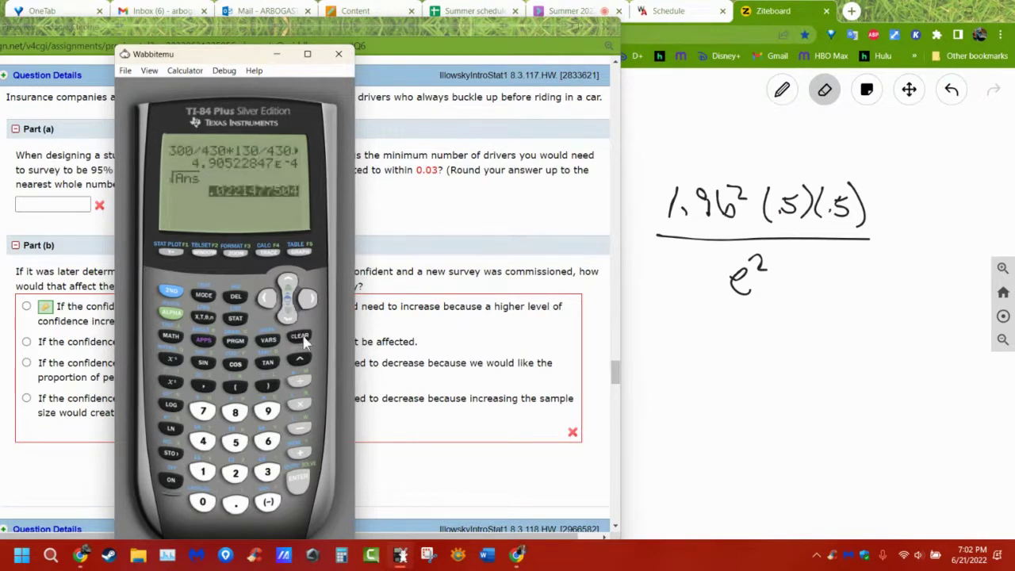
key("Up")
key("Up")
key("Up")
key("Up")
key("Up")
key("Up")
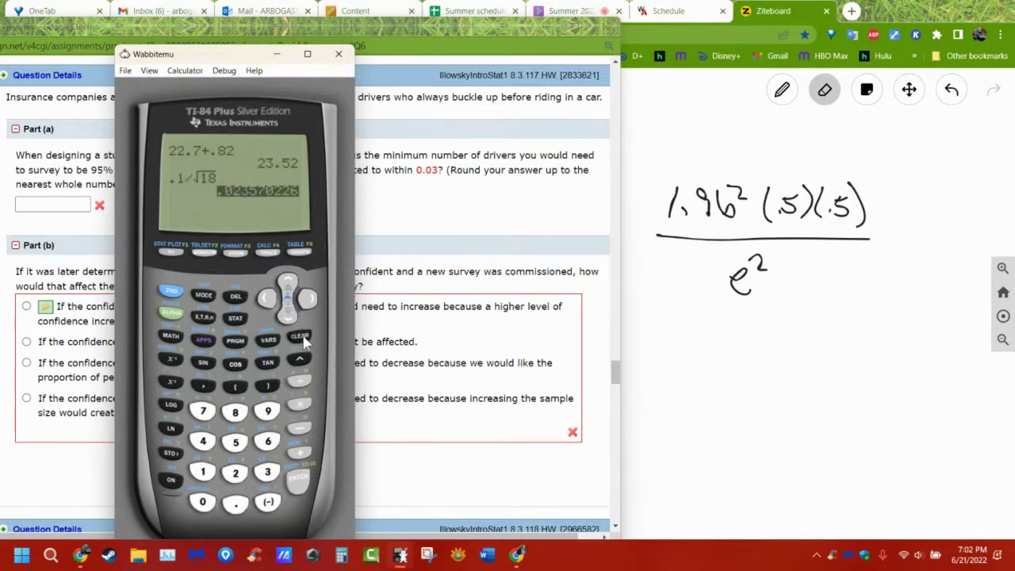
left_click(172, 292)
left_click(204, 296)
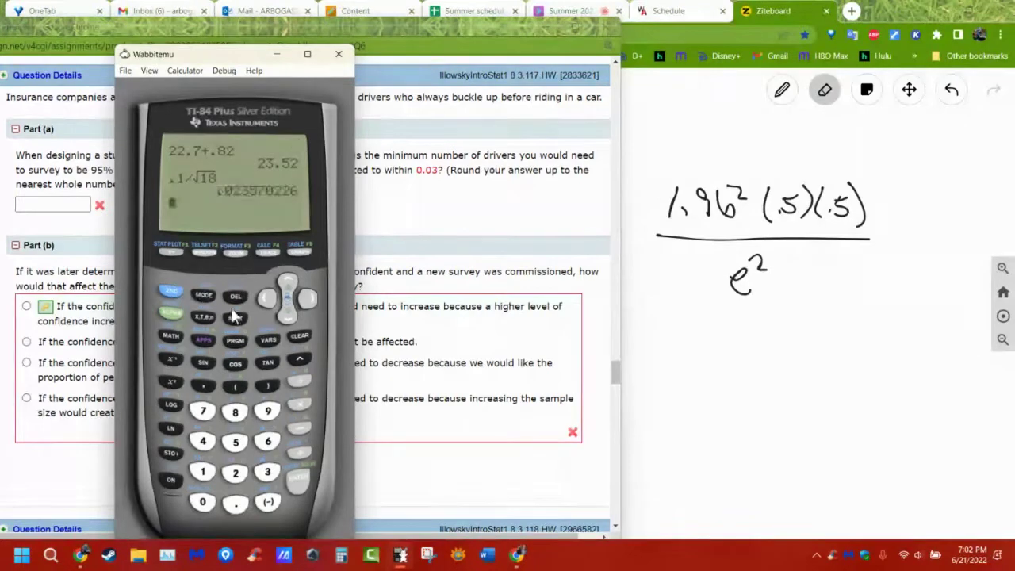
Step: Clear the calculator's screen and enter the expression 1.96*.5*.5/.03 without a square root
left_click(301, 341)
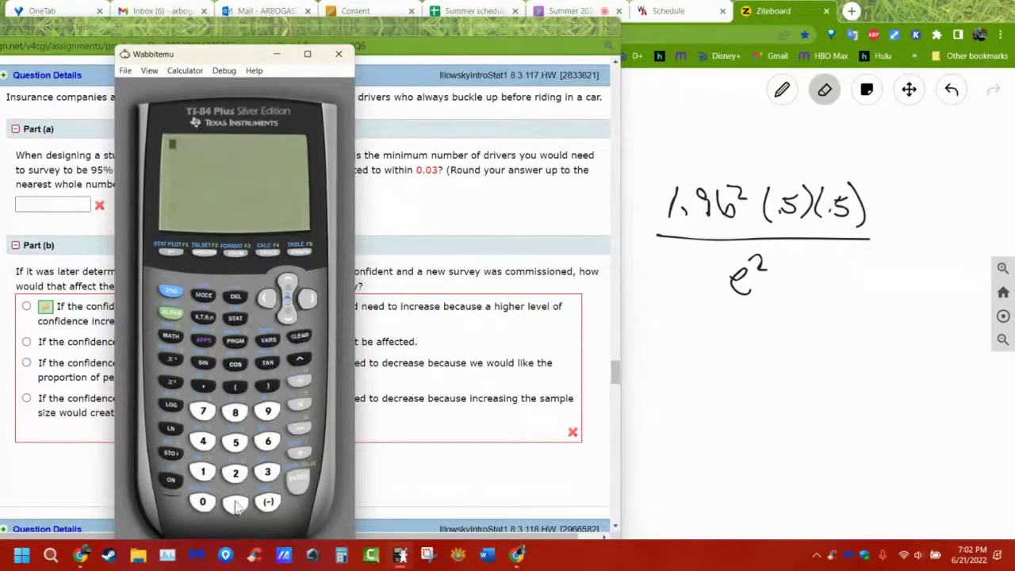
left_click(203, 472)
left_click(236, 503)
left_click(267, 411)
left_click(267, 441)
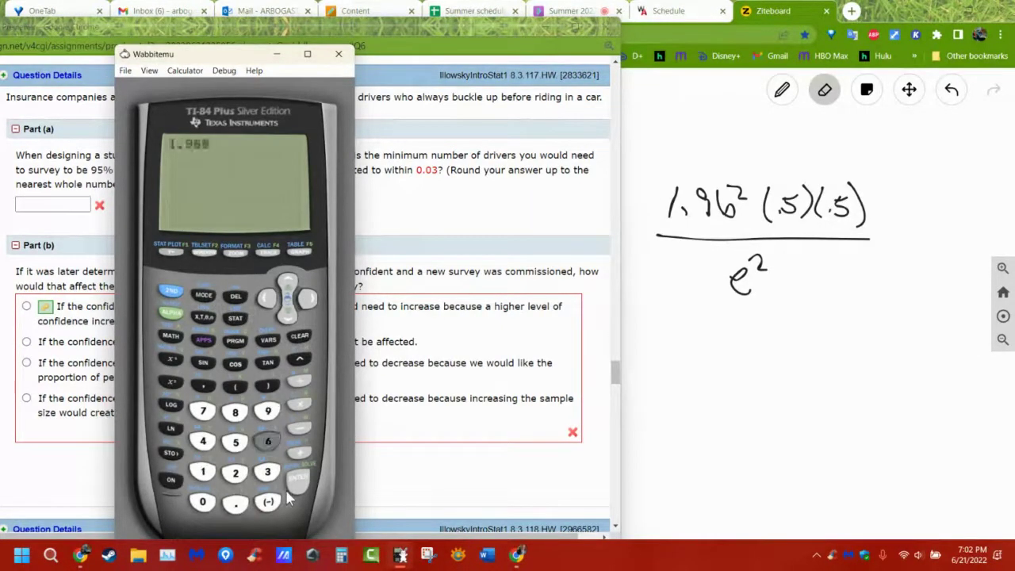
left_click(299, 405)
type(".5*.5")
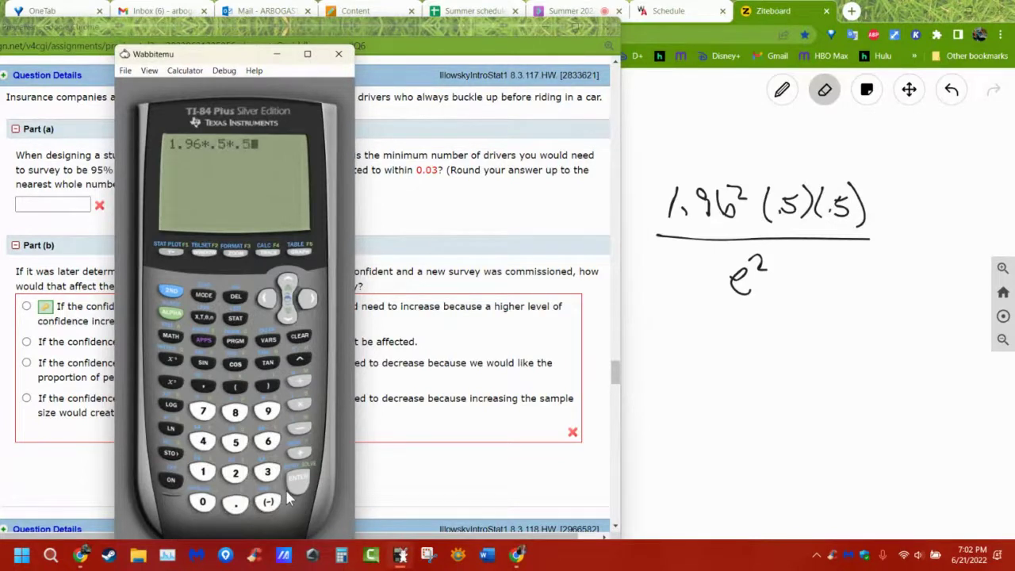
type("/.03")
Step: Insert a square after 1.96 in the calculator expression
left_click(267, 306)
left_click(266, 306)
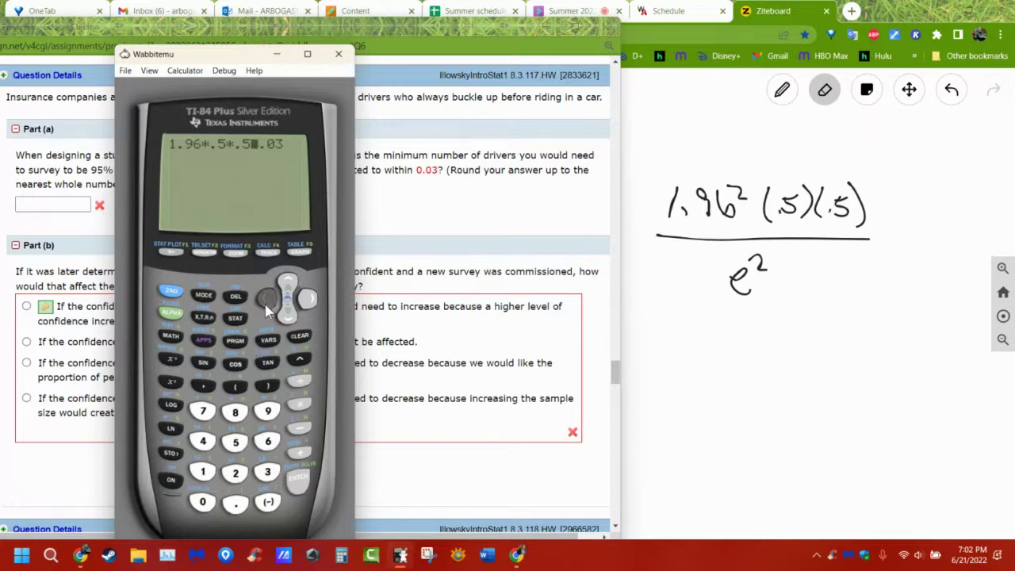
left_click(266, 305)
left_click(267, 305)
left_click(266, 305)
left_click(266, 305)
left_click(267, 305)
left_click(267, 306)
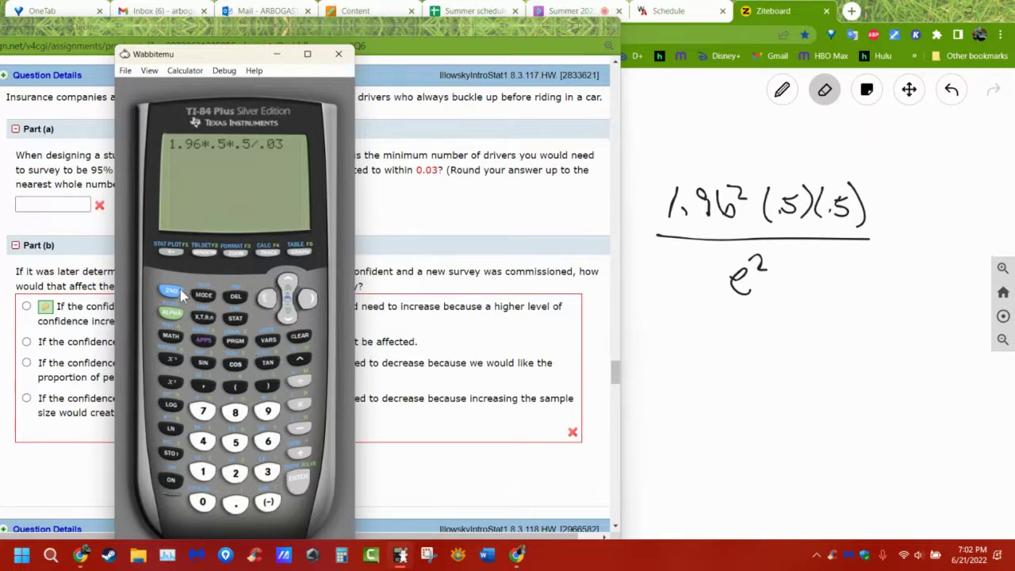
left_click(232, 300)
left_click(169, 383)
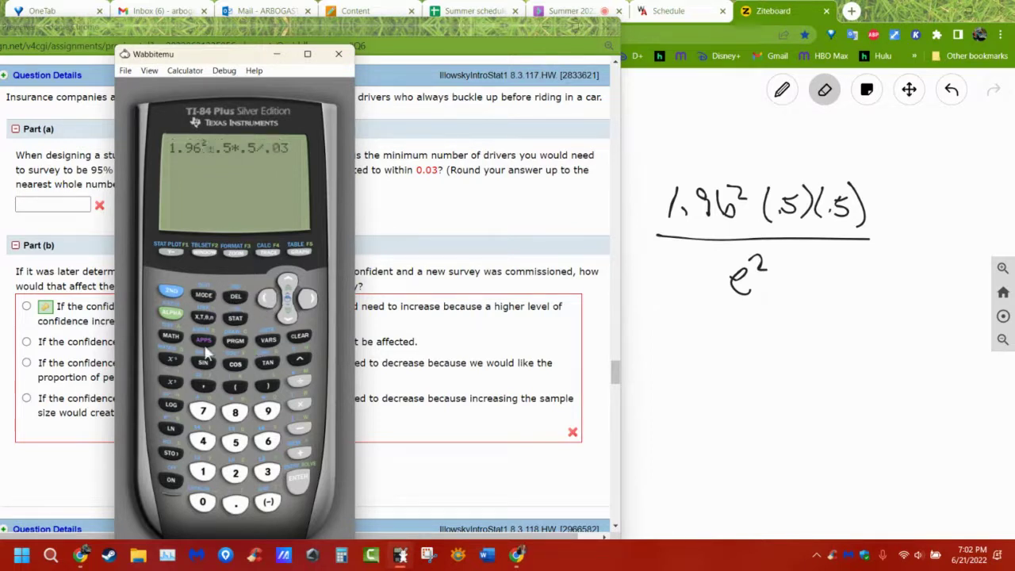
Step: Add a square after .03 at the end of the expression and evaluate 1.96²*.5*.5/.03²
left_click(307, 300)
left_click(308, 299)
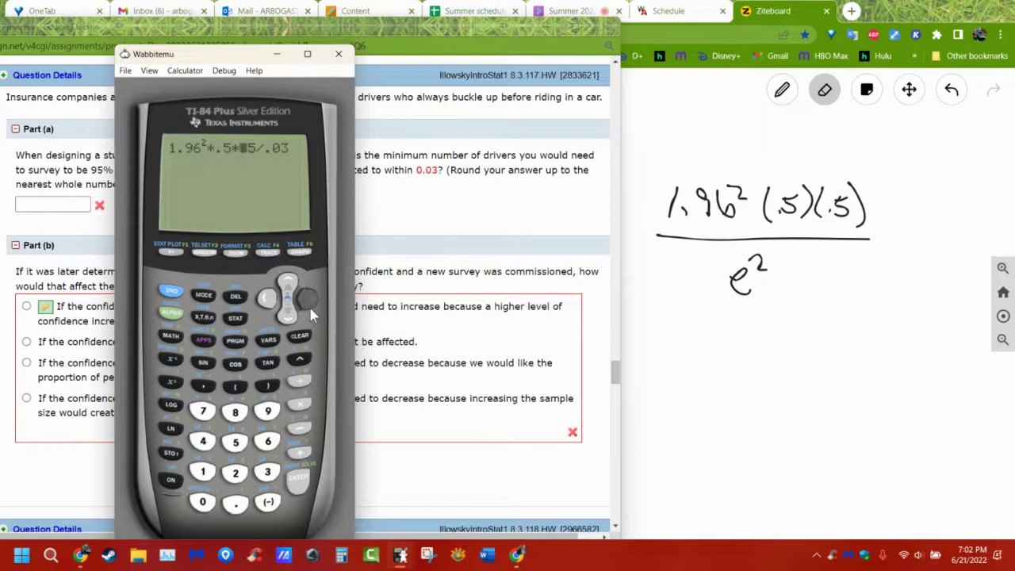
left_click(308, 300)
left_click(308, 300)
left_click(308, 300)
left_click(308, 300)
left_click(308, 300)
left_click(308, 300)
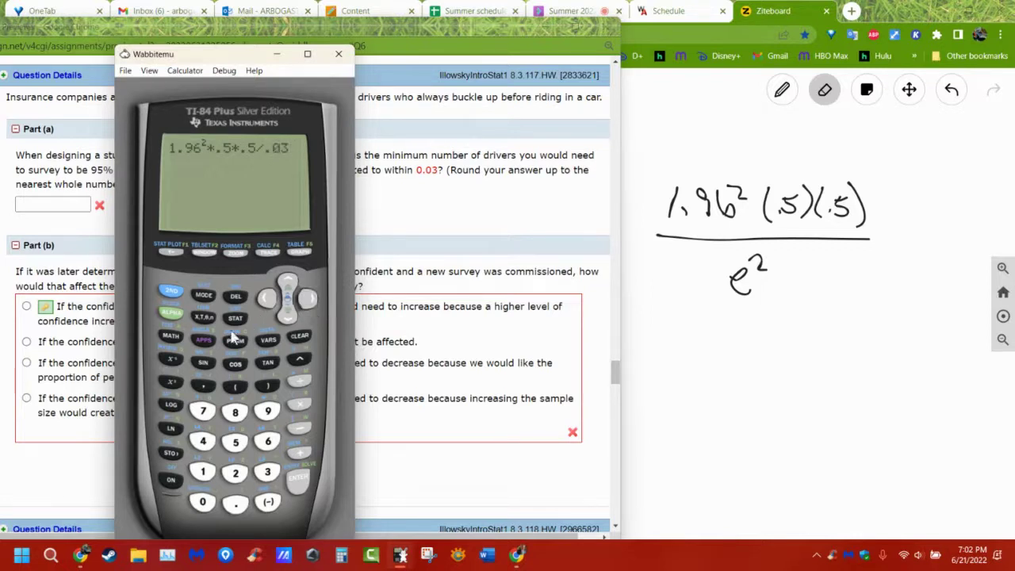
left_click(170, 383)
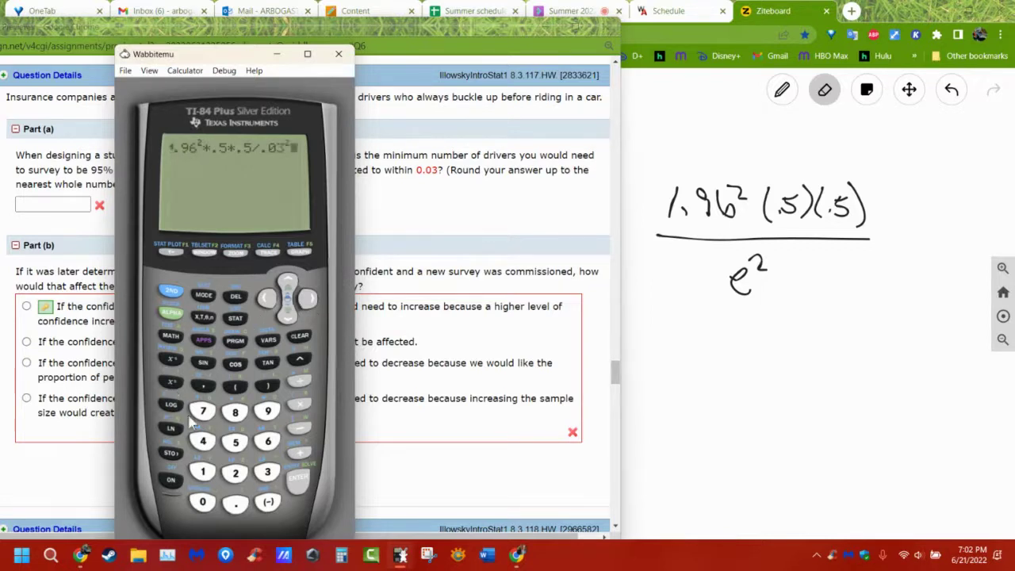
left_click(299, 480)
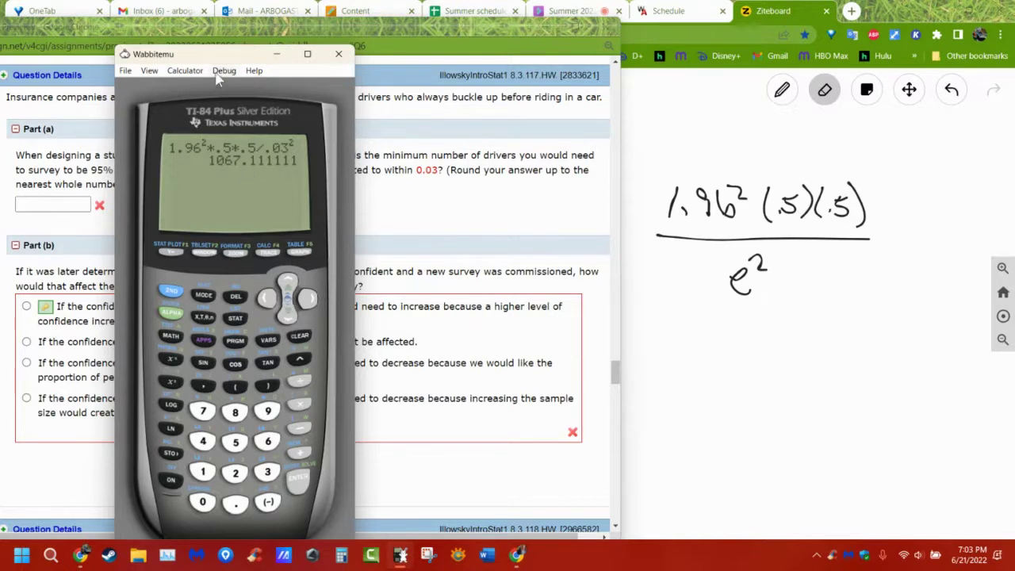
Step: Hide the WebAssign window and place the calculator beside the whiteboard's 1/e² formula so that formula stays readable
left_click_drag(219, 75, 355, 77)
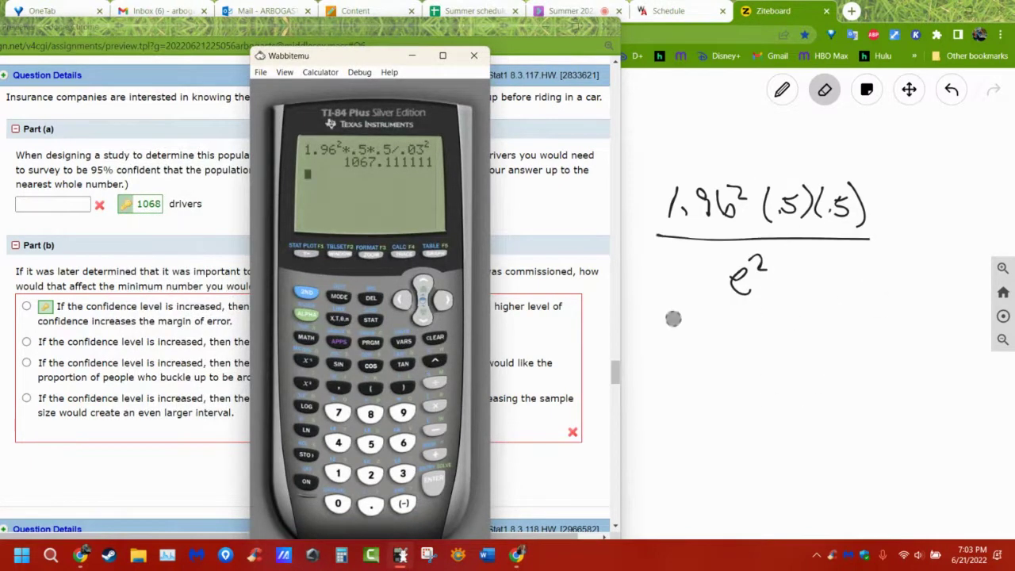
left_click(552, 29)
left_click(575, 28)
left_click_drag(351, 54, 605, 70)
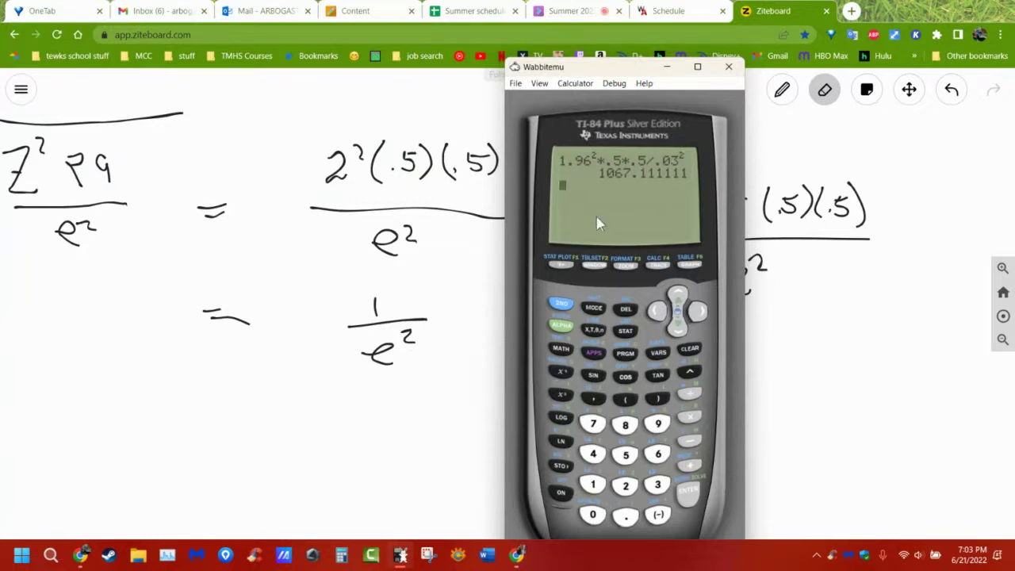
left_click_drag(624, 75, 669, 36)
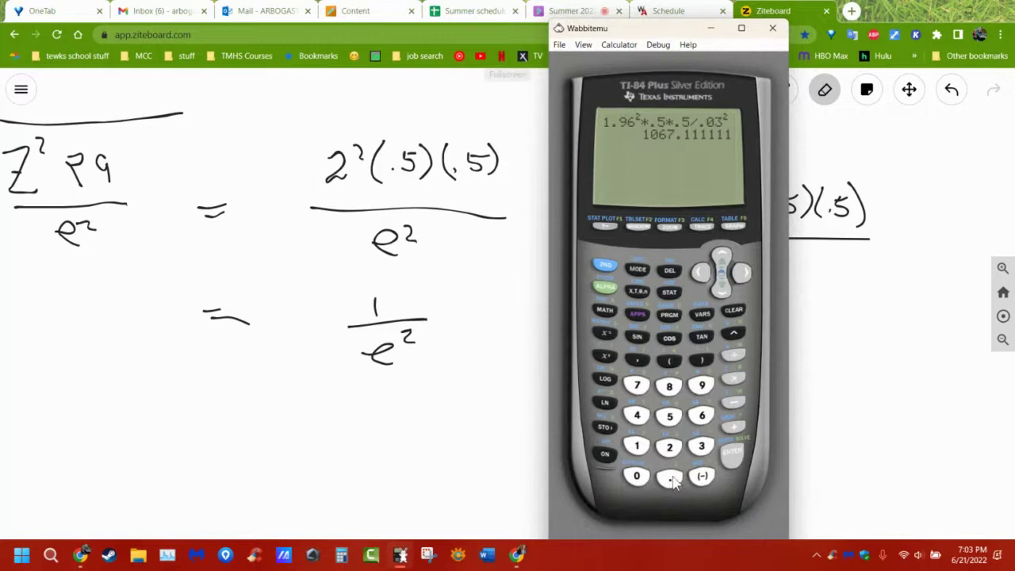
Step: Evaluate the simplified sample-size formula 1/.03² on the calculator
left_click(637, 447)
left_click(733, 357)
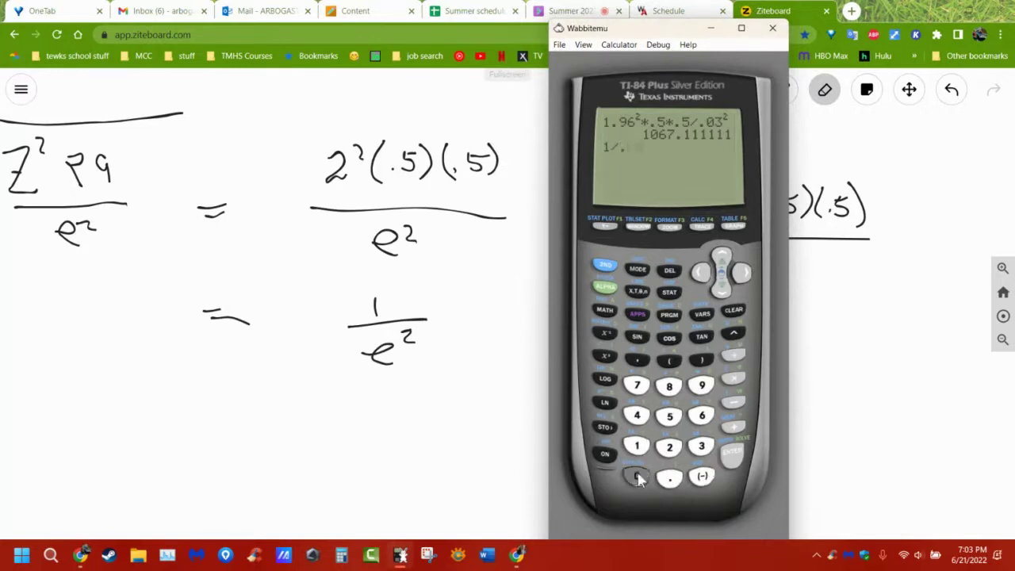
left_click(637, 476)
left_click(701, 447)
left_click(606, 356)
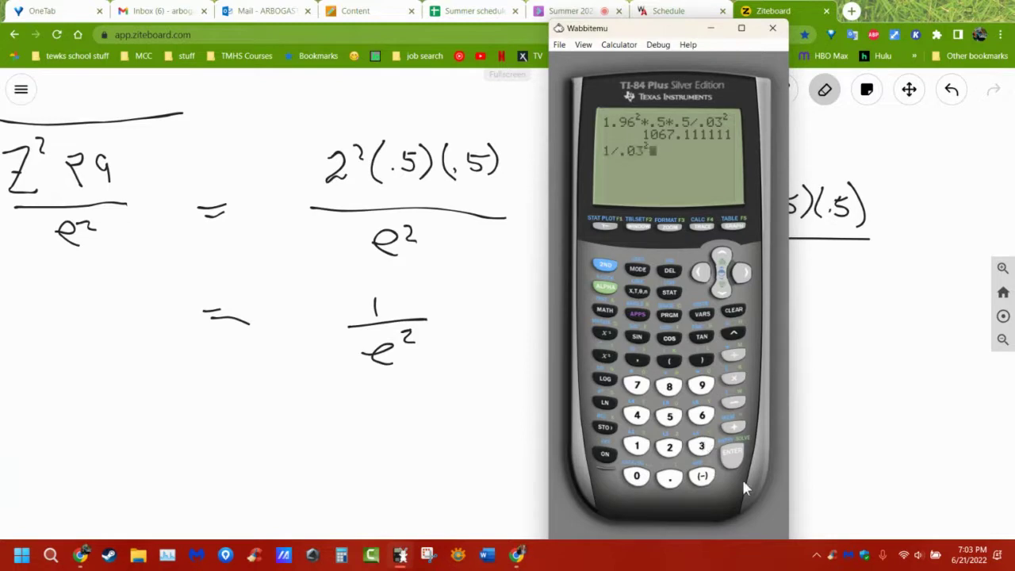
left_click(731, 460)
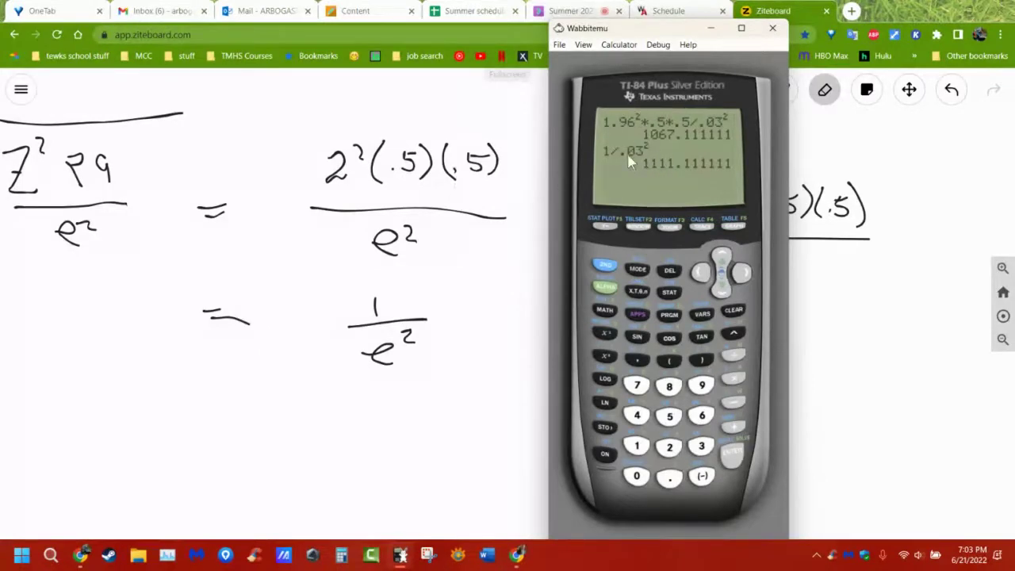
Step: Recall the last calculator entry, change the margin of error to .02, and evaluate 1/.02²
left_click(605, 265)
left_click(738, 462)
left_click(703, 273)
left_click(740, 466)
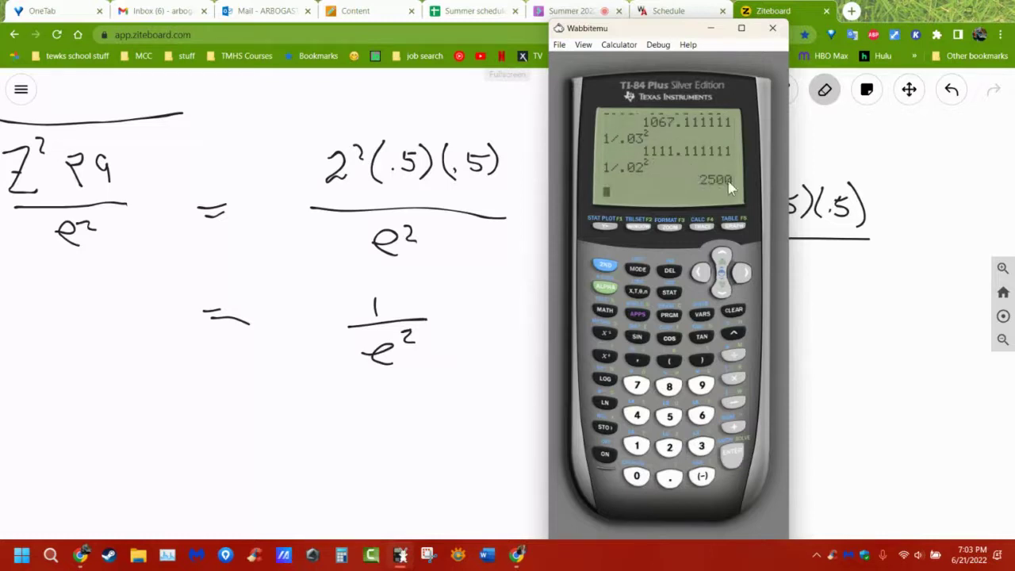
Step: Recall the previous entry again, change the margin of error to .01, and evaluate 1/.01²
left_click(603, 267)
left_click(741, 460)
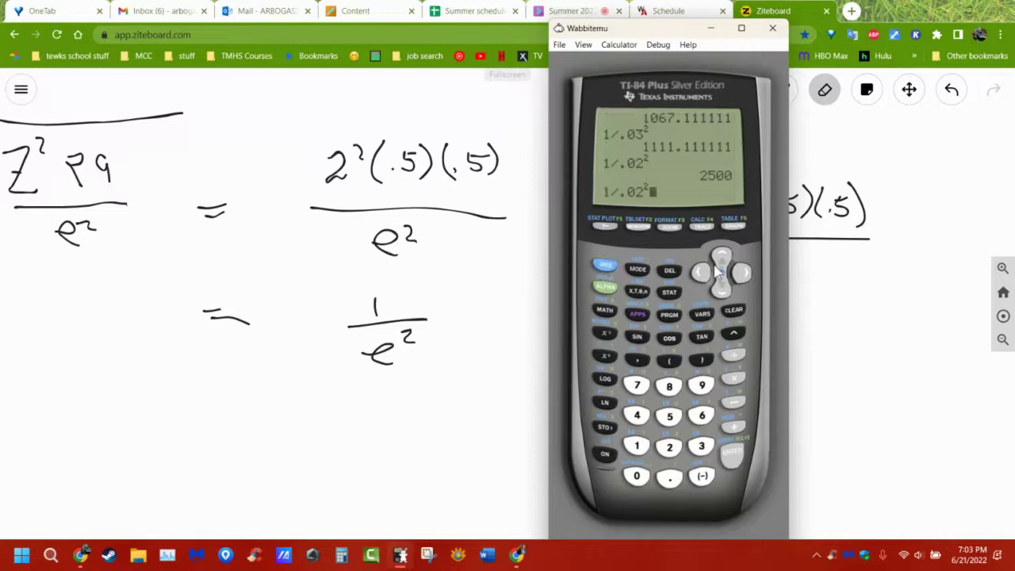
left_click(709, 278)
left_click(708, 278)
left_click(647, 452)
left_click(725, 454)
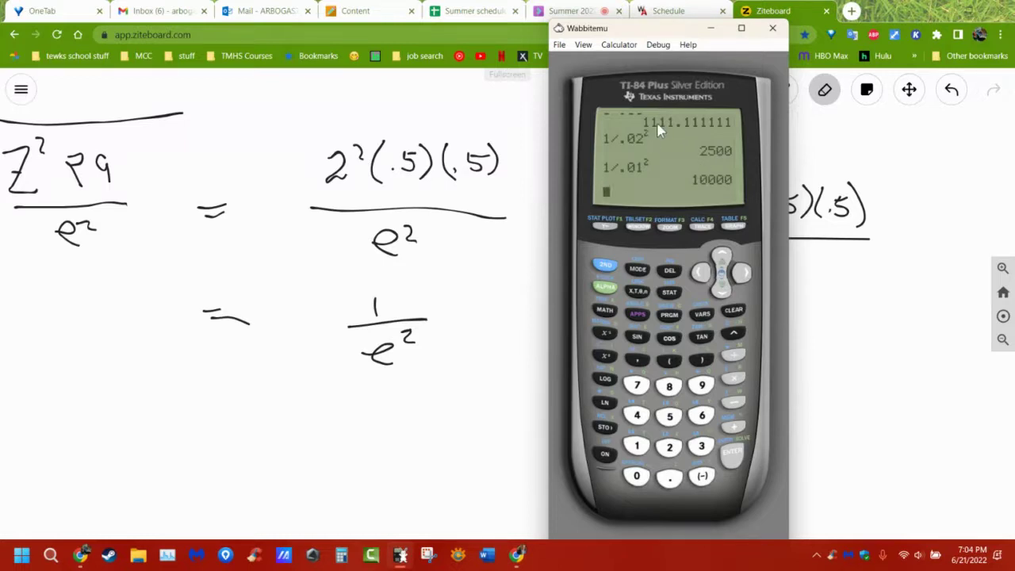
Step: Move the calculator clear of the question area and bring up the WebAssign window at part (b) on raising the confidence level
left_click_drag(619, 28, 839, 13)
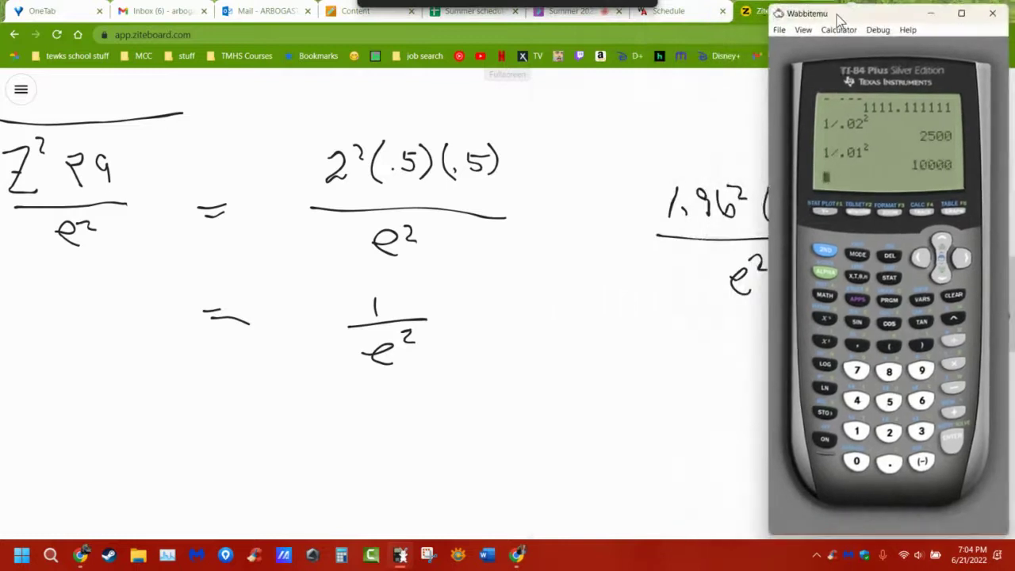
mouse_move(80, 556)
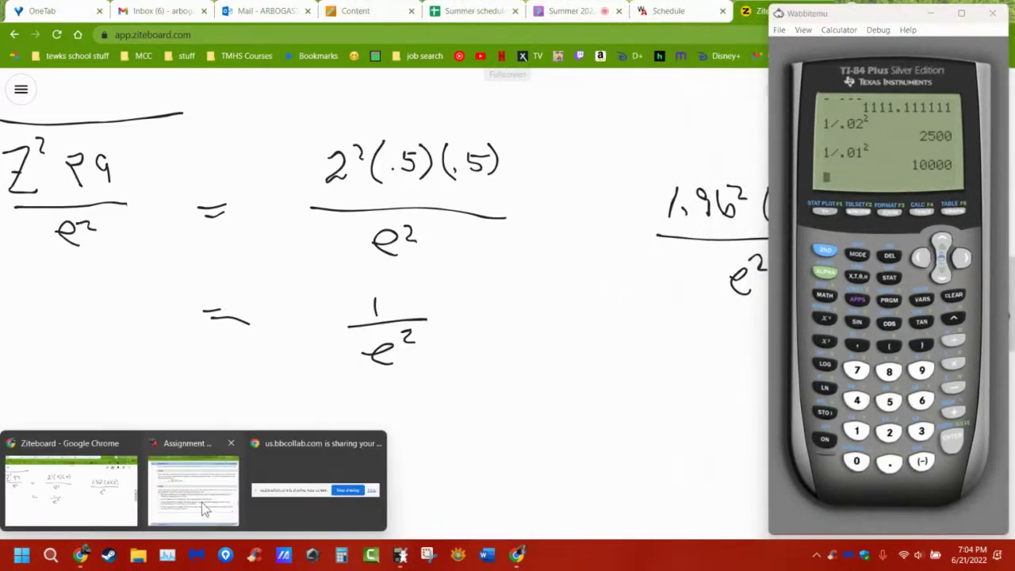
left_click(203, 502)
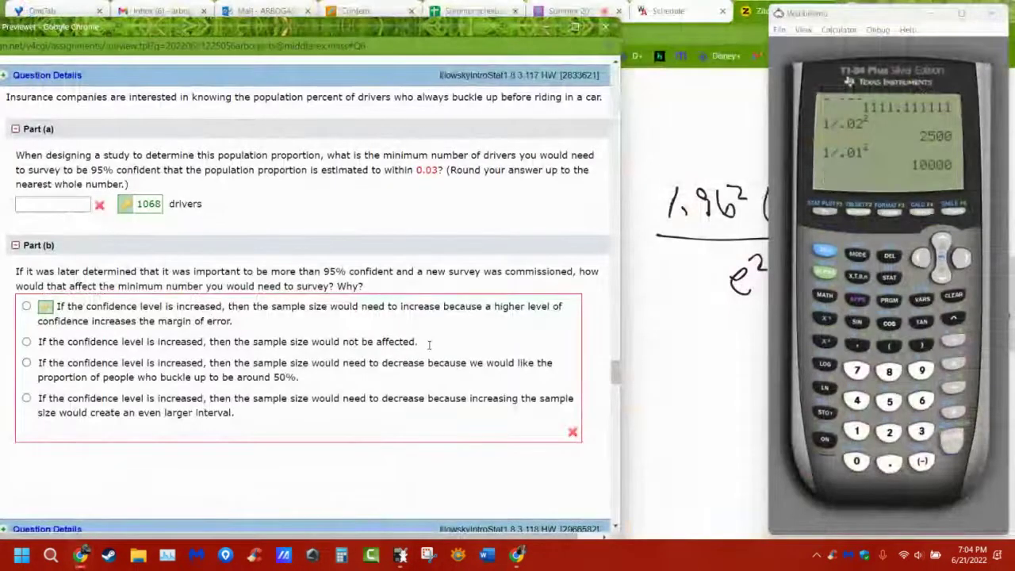
scroll(256, 233, "down", 2)
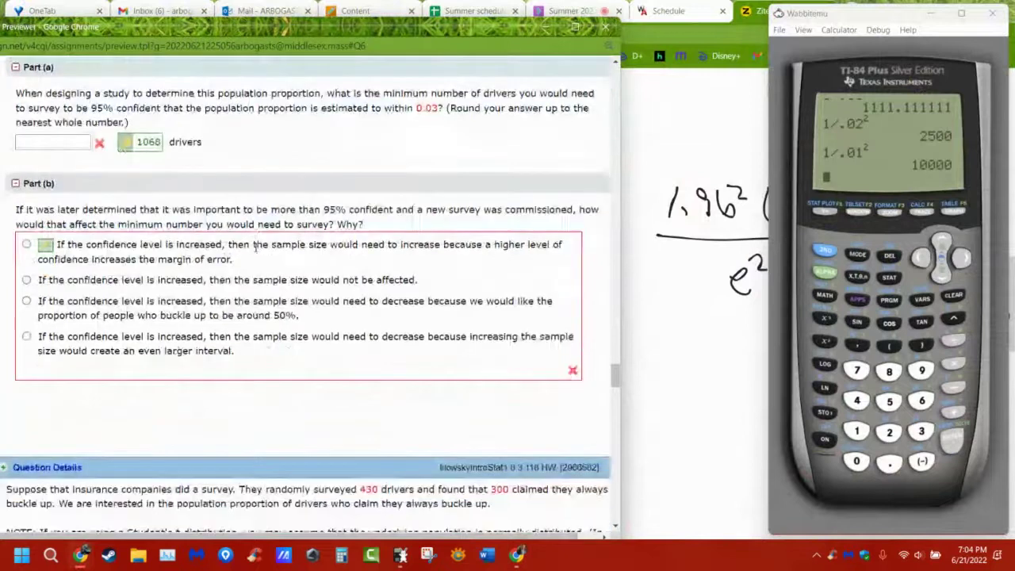
Step: Move on to question 7 about the survey on interracial dating and marriage
scroll(261, 260, "up", 4)
scroll(261, 260, "up", 4)
scroll(269, 286, "down", 12)
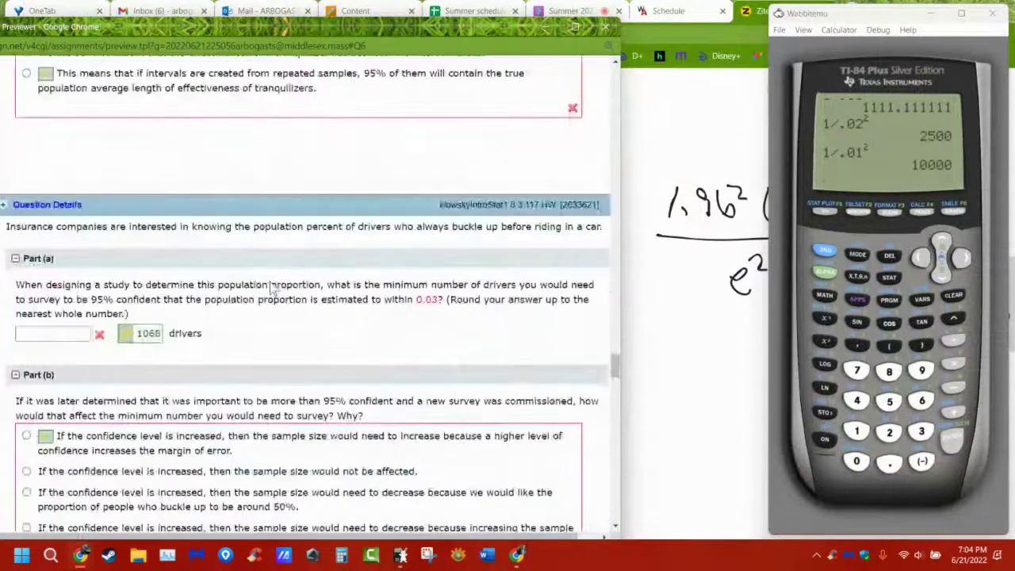
scroll(269, 288, "down", 15)
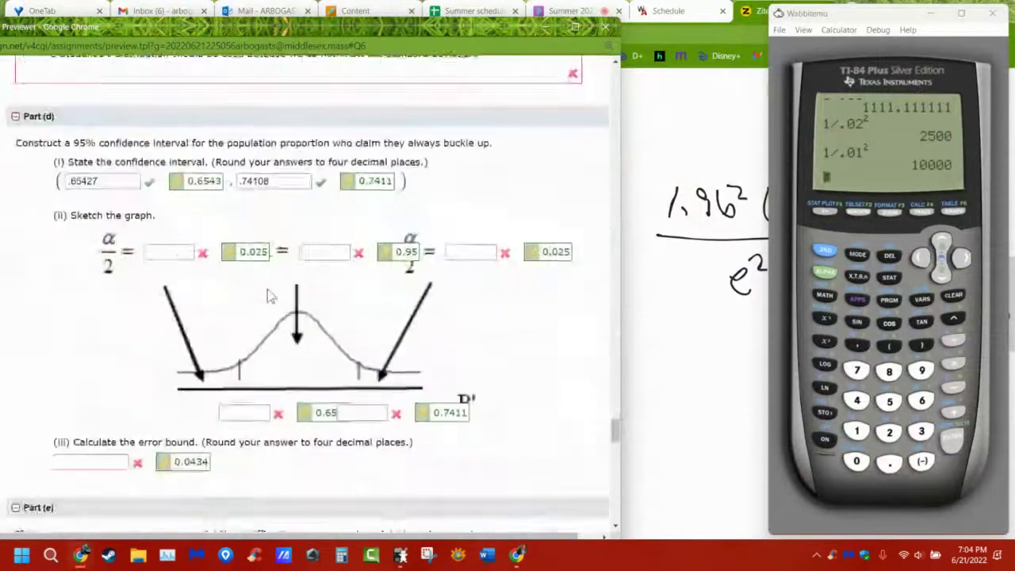
scroll(267, 289, "down", 12)
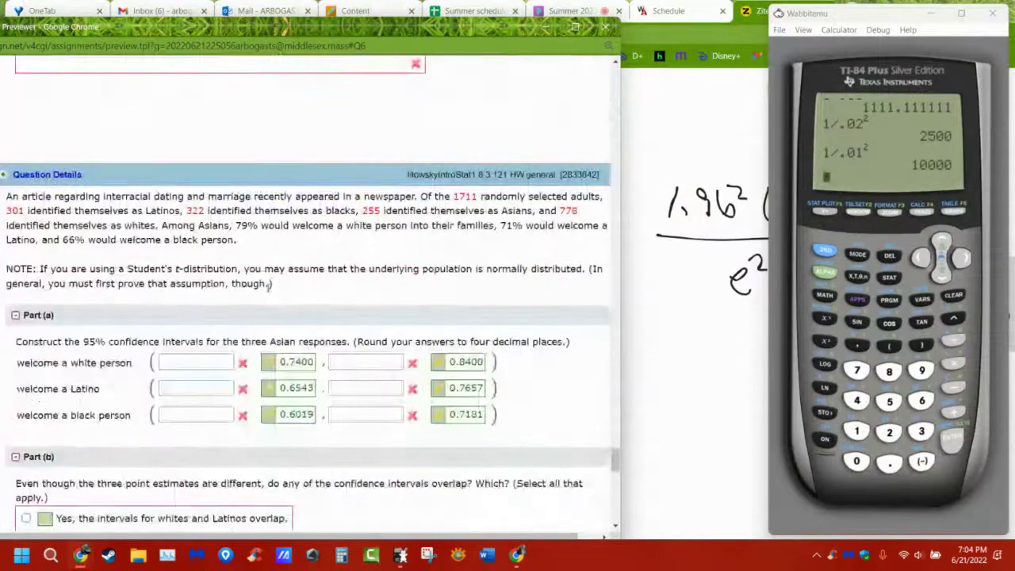
scroll(269, 289, "down", 1)
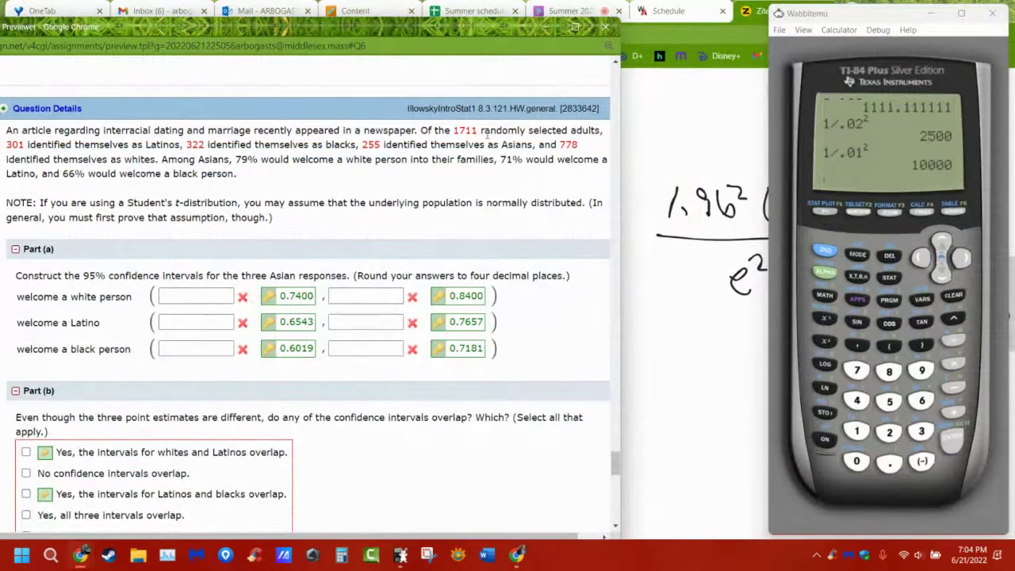
Step: Shift the question window fully into view and highlight the sample size 255 and the 79% figure for Asians
left_click_drag(195, 28, 236, 26)
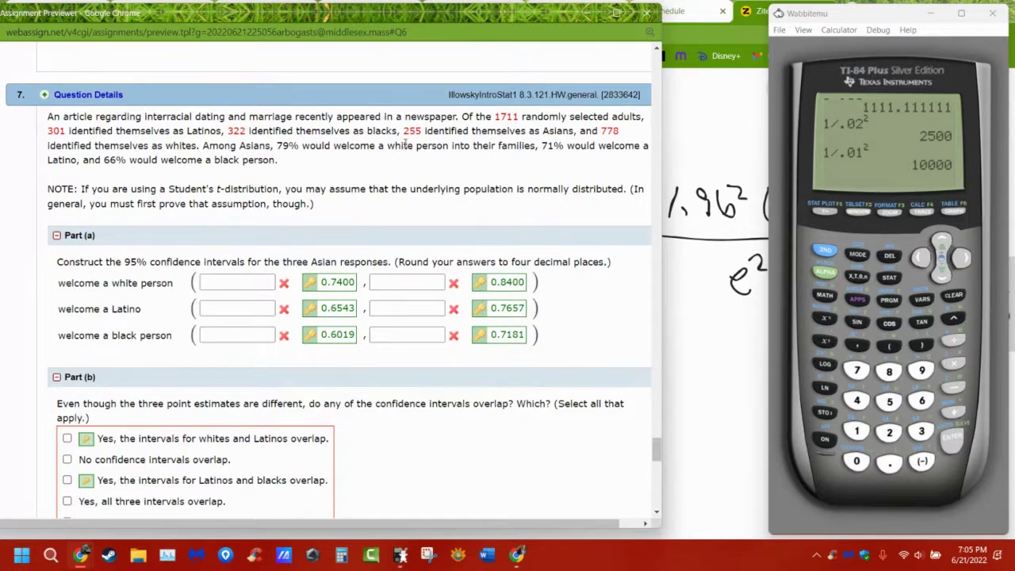
left_click_drag(400, 133, 423, 134)
left_click_drag(275, 146, 298, 147)
Step: Clear the calculator's home screen and open the 1-PropZInt setup among the statistical tests
left_click(952, 298)
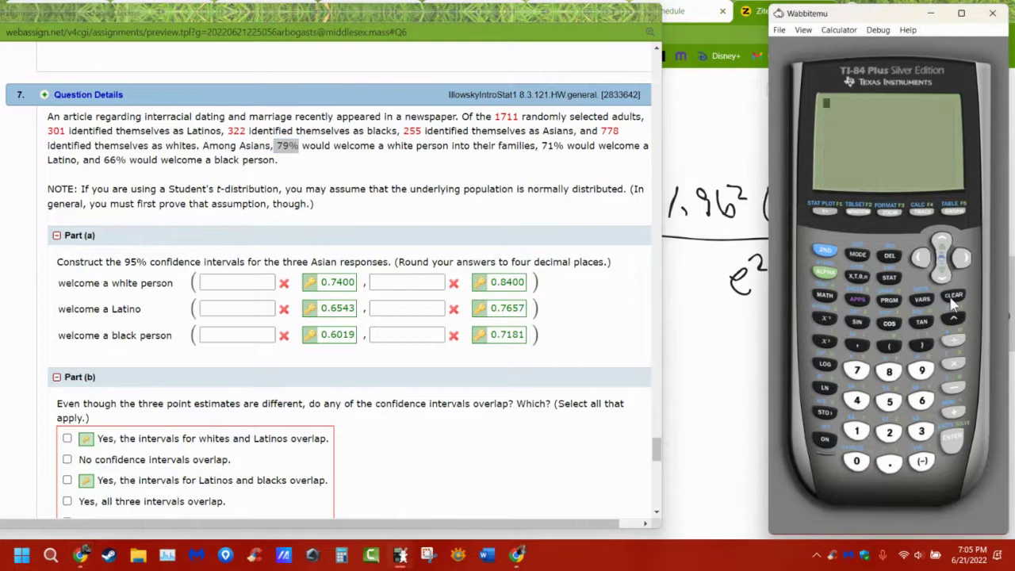
left_click(891, 280)
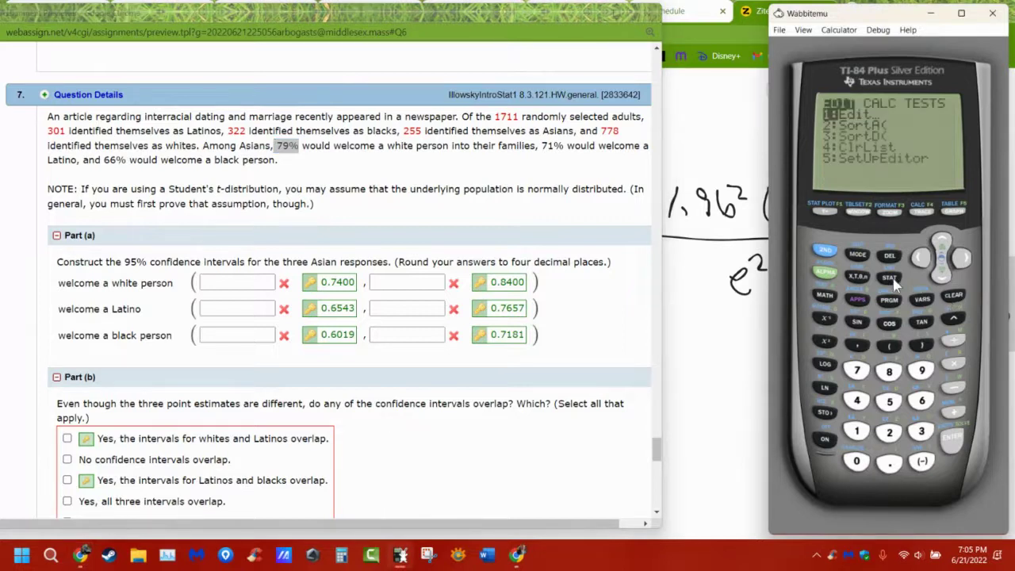
left_click(963, 256)
left_click(963, 257)
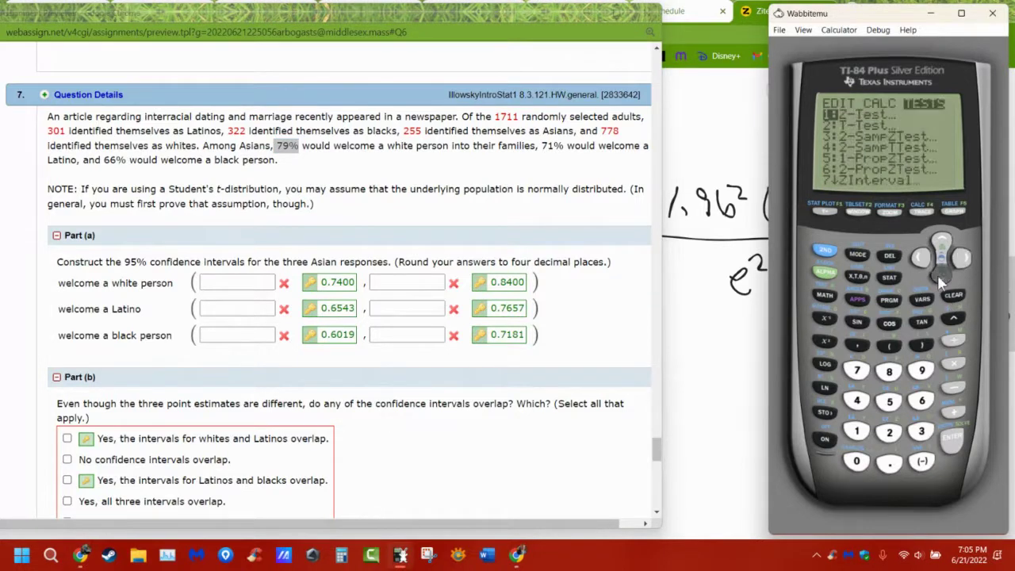
left_click(939, 277)
left_click(939, 278)
left_click(939, 278)
left_click(939, 278)
left_click(939, 277)
left_click(940, 278)
left_click(939, 278)
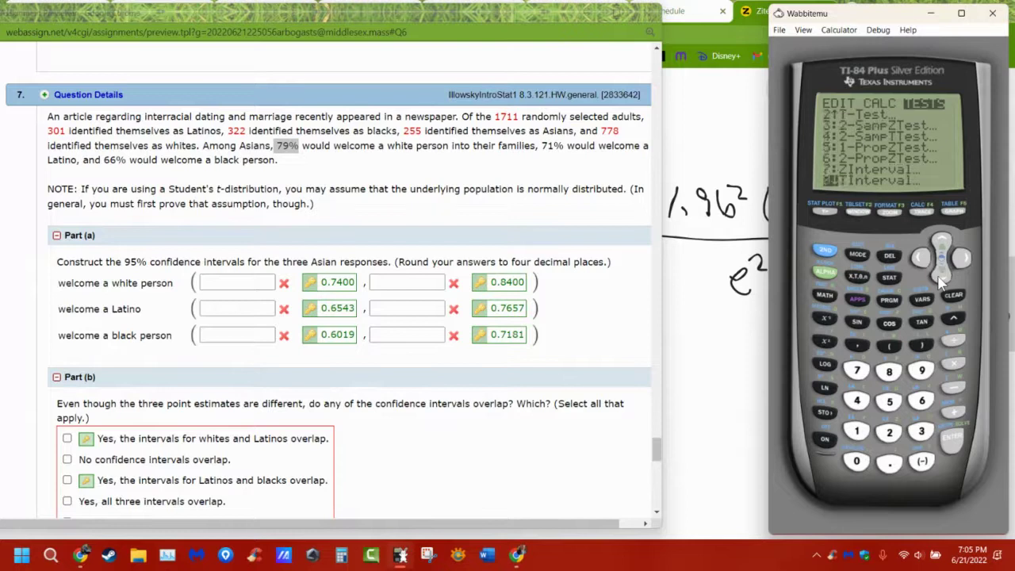
left_click(941, 278)
left_click(941, 278)
left_click(940, 278)
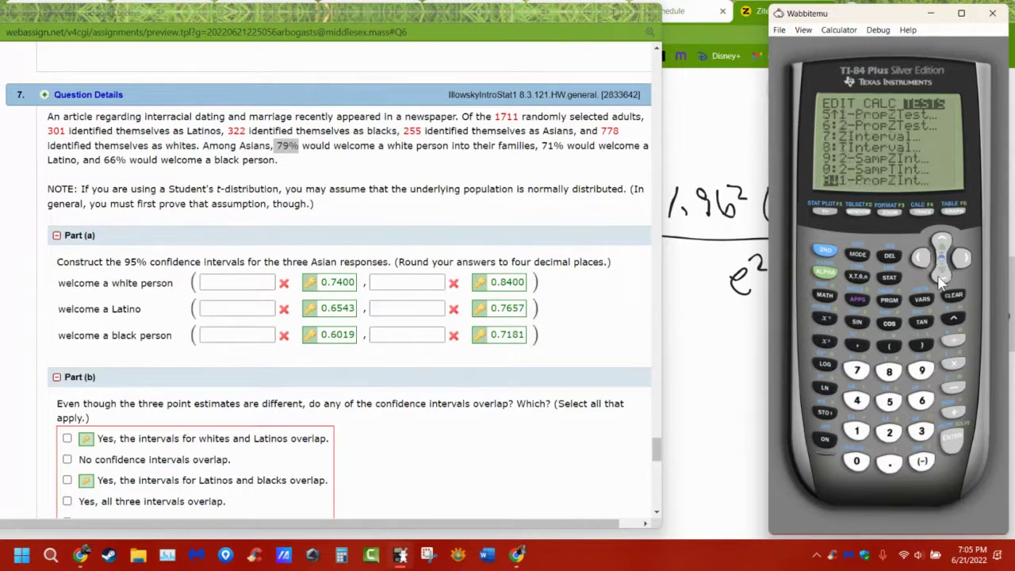
left_click(949, 439)
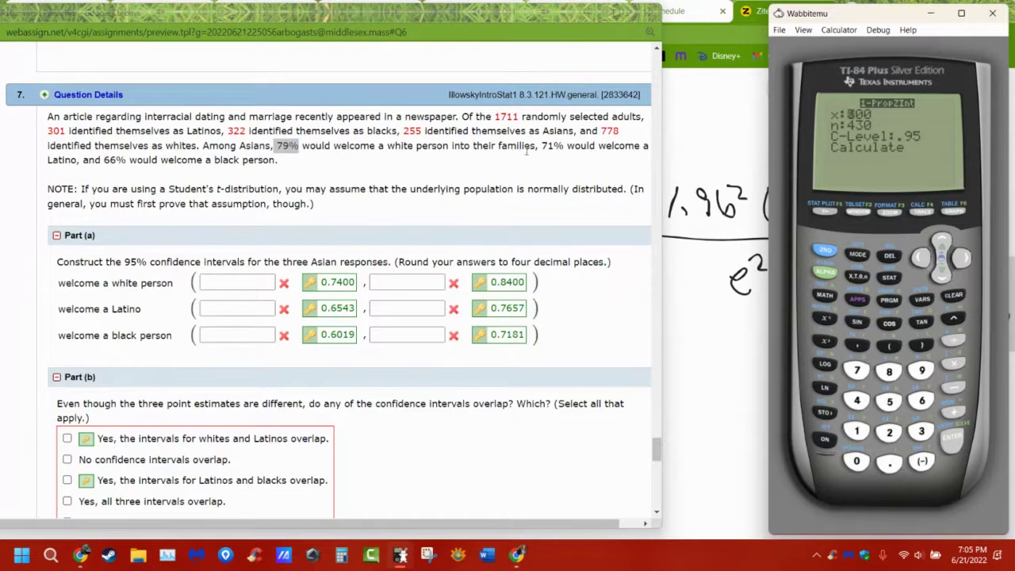
Step: Evaluate .79*255 for x, round it down to 201, set n to 255 and calculate the 95% interval
type(".79*255")
key("Return")
key("Up")
type("20")
key("Return")
type("255")
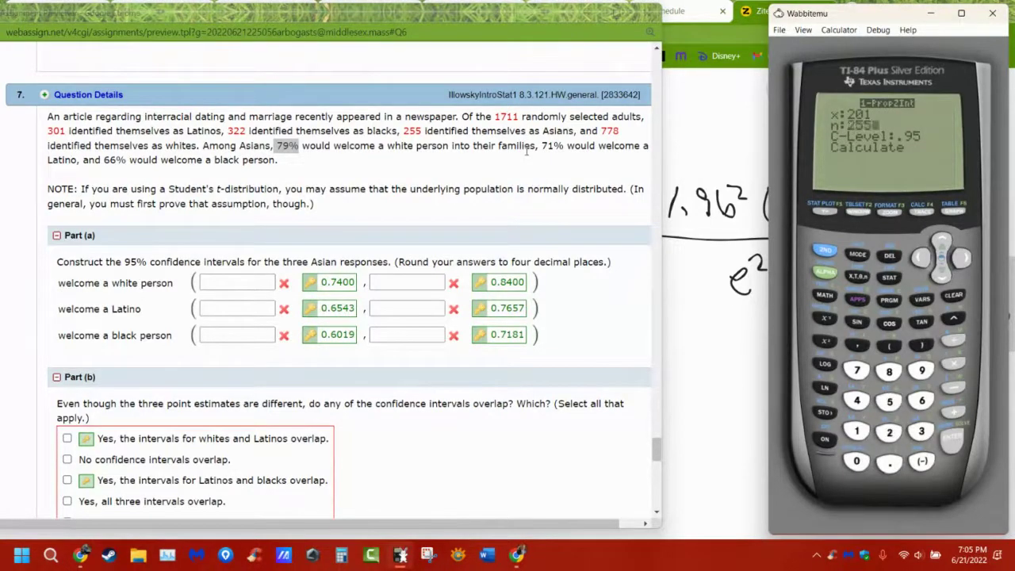
key("Return")
key("Down")
key("Return")
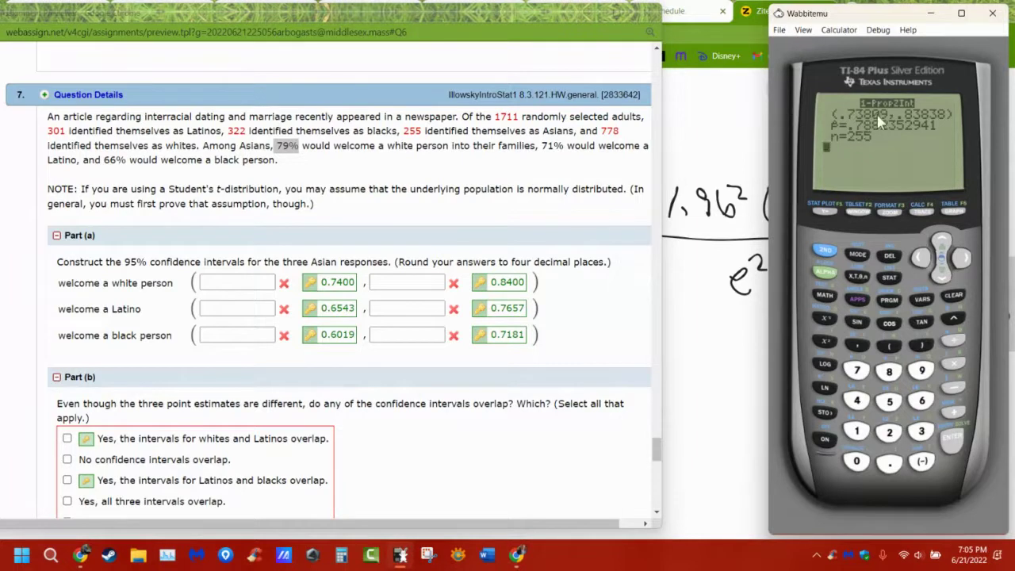
Step: Reopen the calculator's 1-PropZInt setup to try a different rounding of x
left_click(82, 556)
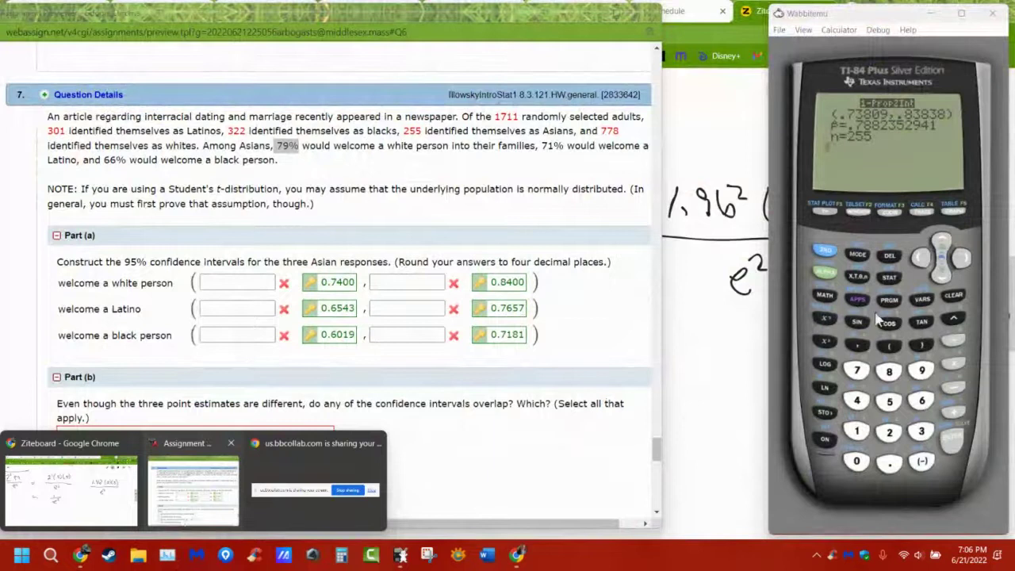
left_click(892, 279)
left_click(963, 256)
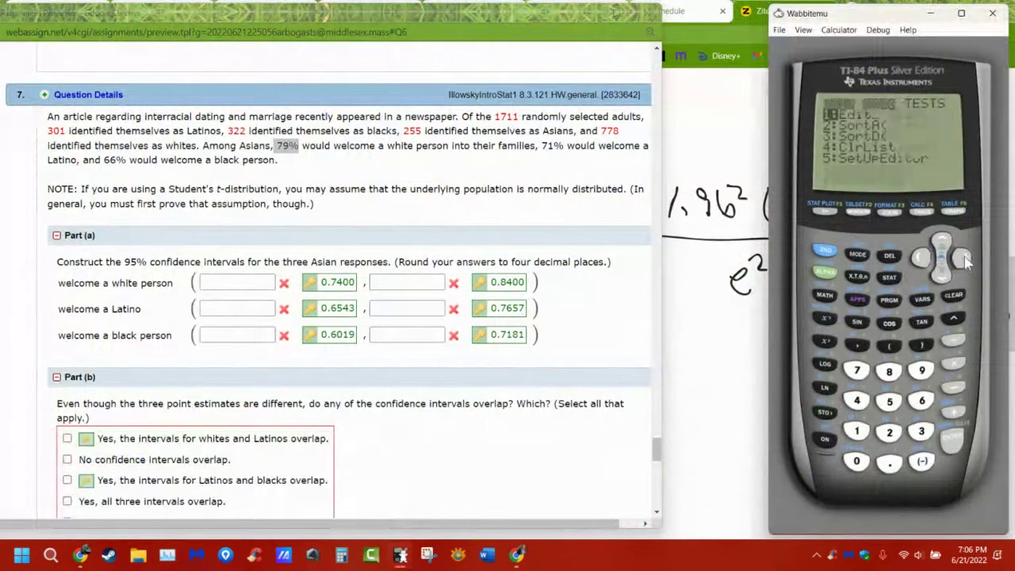
left_click(963, 256)
left_click(940, 275)
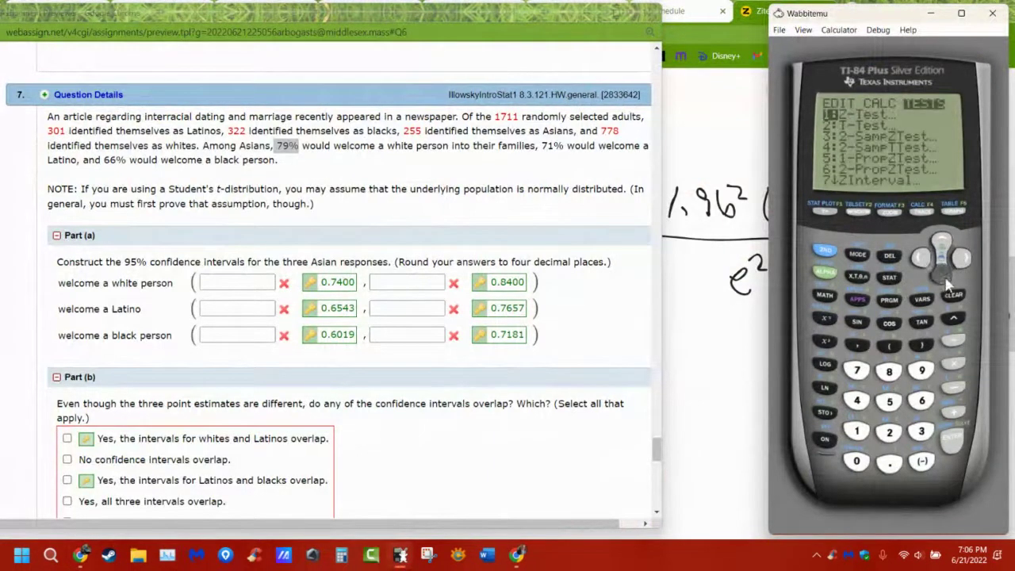
left_click(940, 275)
left_click(941, 274)
left_click(941, 274)
left_click(940, 274)
left_click(941, 275)
left_click(941, 275)
left_click(942, 276)
left_click(942, 276)
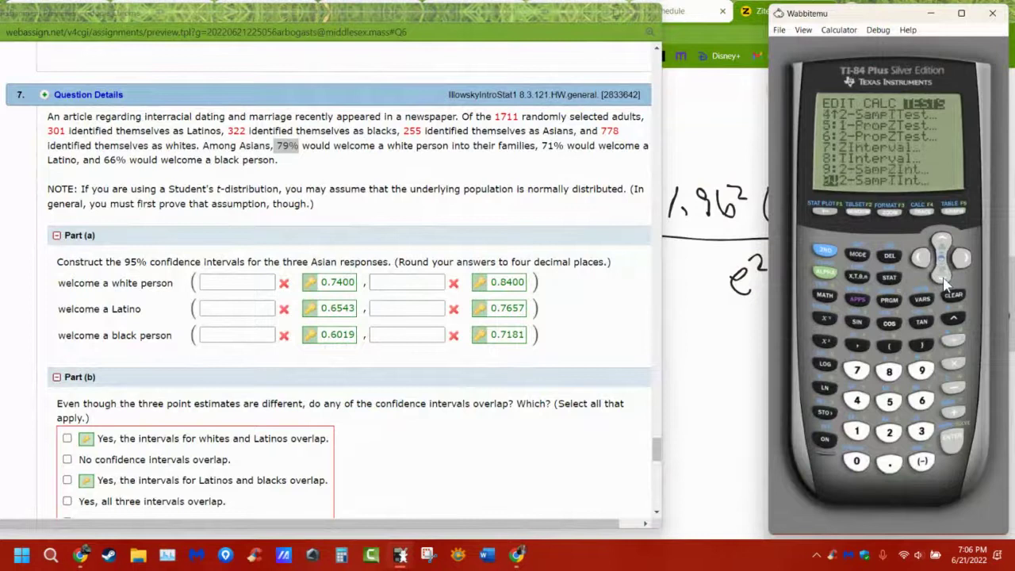
left_click(943, 276)
left_click(943, 276)
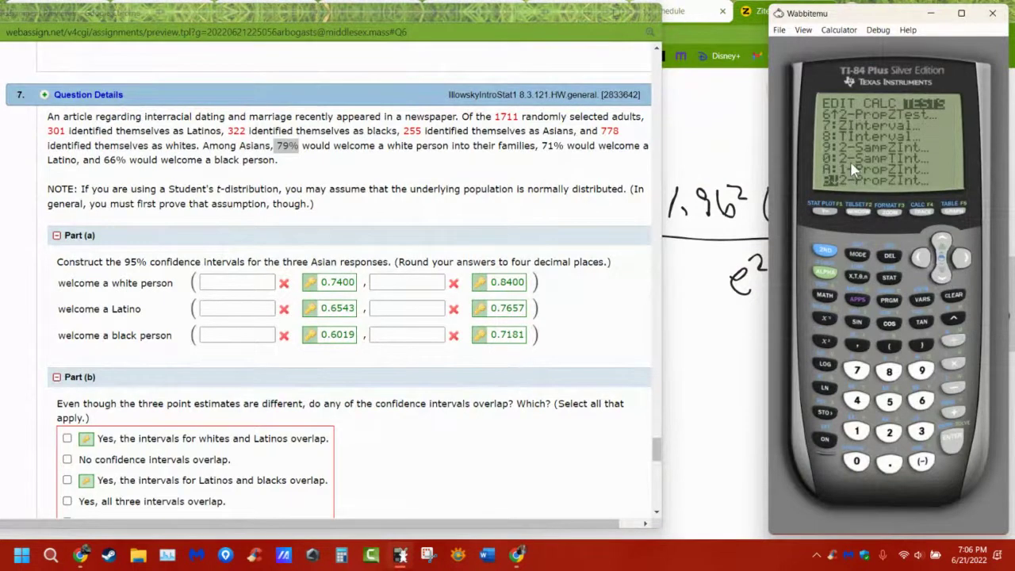
left_click(943, 242)
left_click(954, 455)
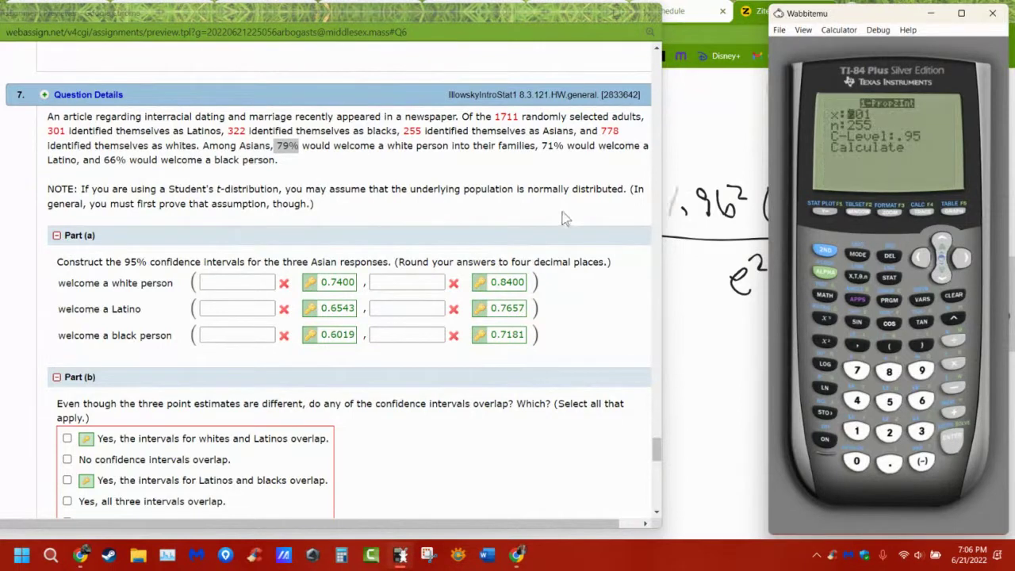
Step: Highlight 79% in the question, evaluate .79*255 for x again, round it up to 202 and calculate the interval
left_click(283, 147)
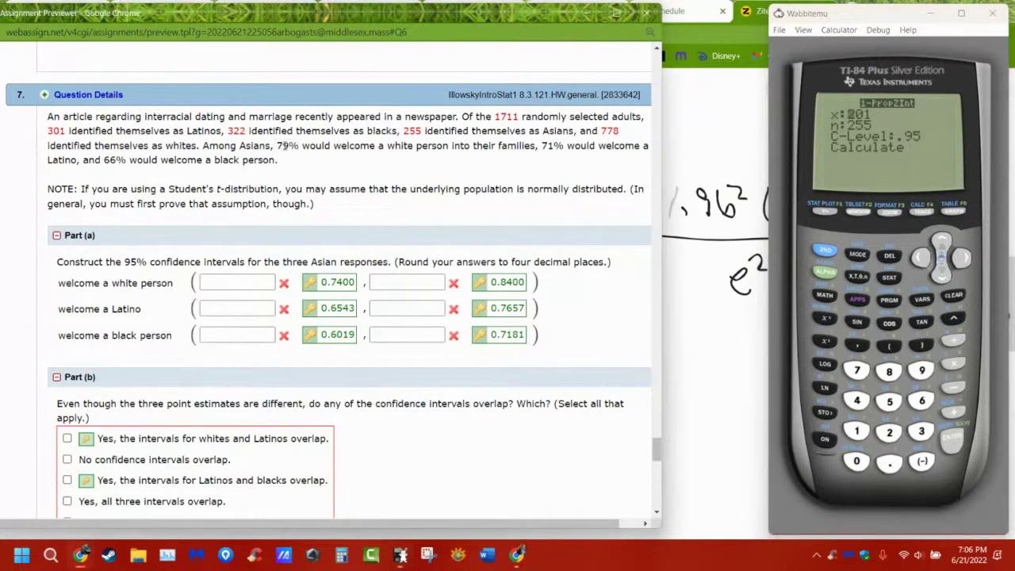
left_click_drag(277, 146, 309, 141)
left_click(788, 188)
type(".79*255")
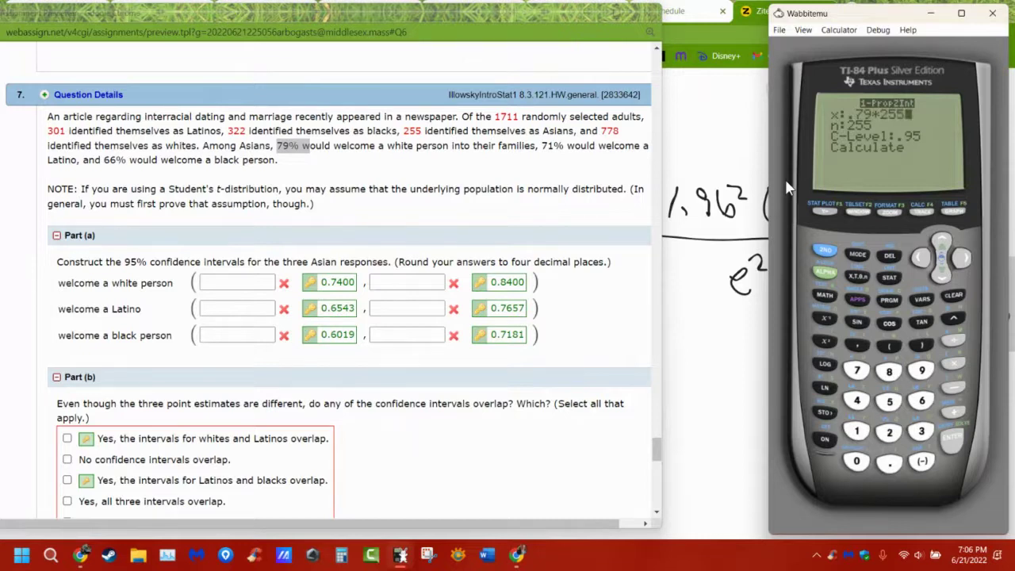
key("Return")
key("Up")
type("202")
key("Return")
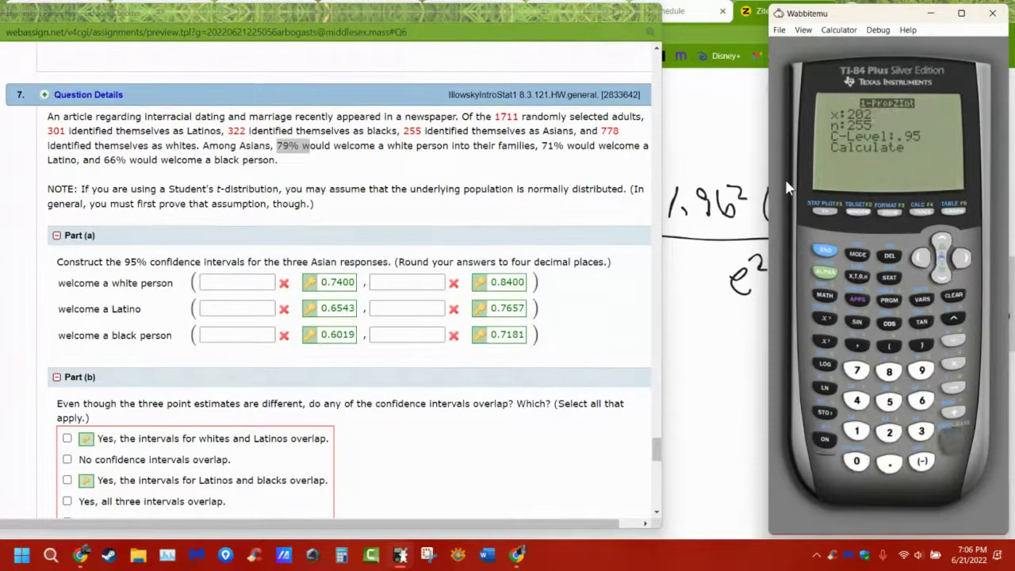
key("Down")
key("Down")
key("Return")
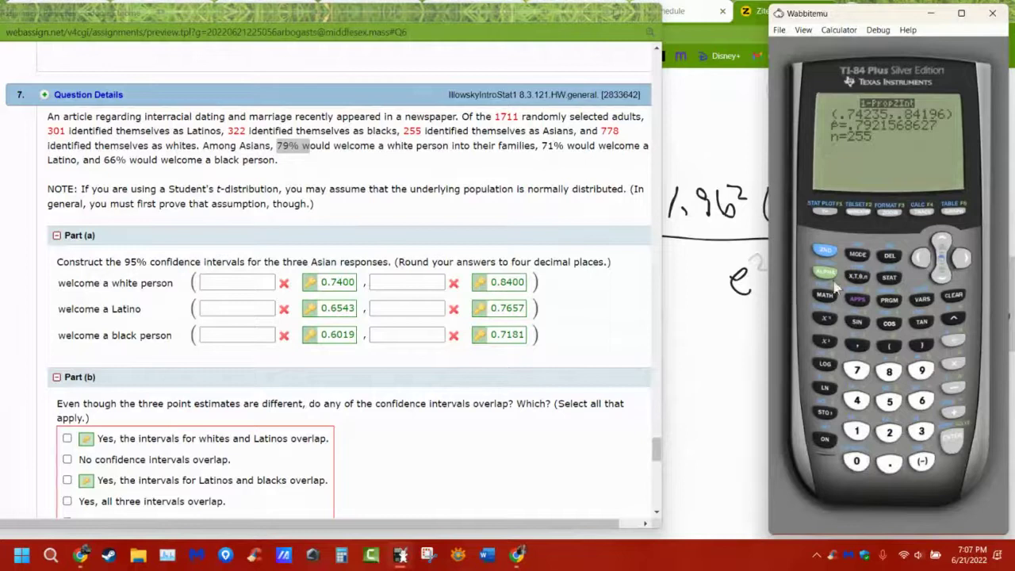
Step: Enter .74235 and .84196 as the bounds for welcoming a white person in part (a) and submit the answers
left_click(245, 283)
type(".74235")
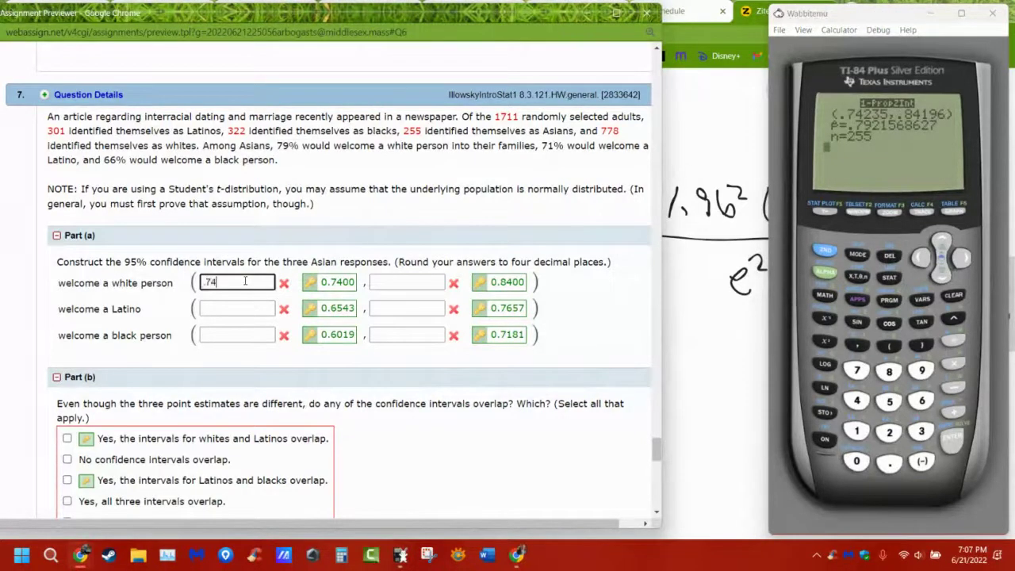
left_click(399, 281)
type(".84196")
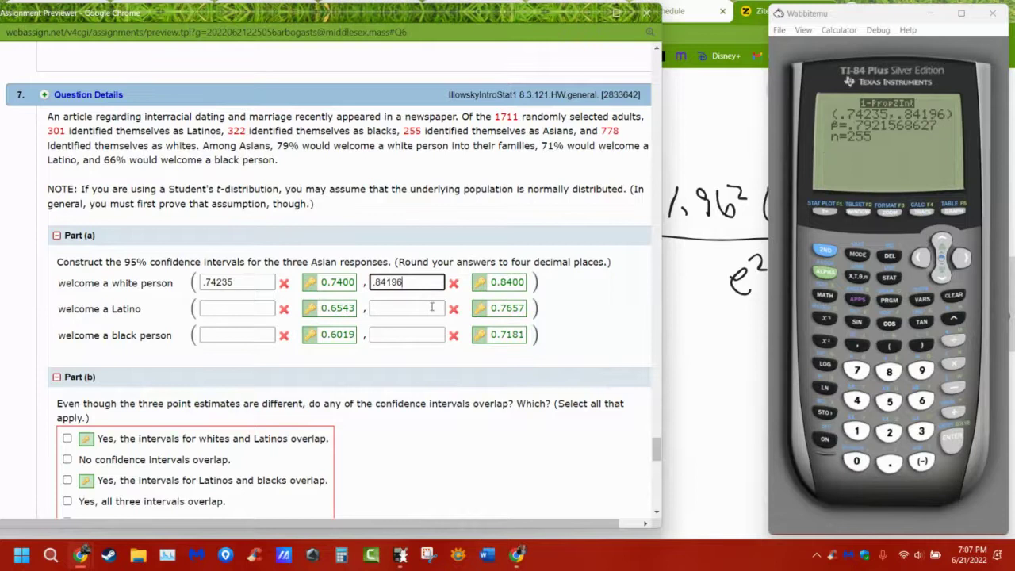
key("Return")
left_click(223, 218)
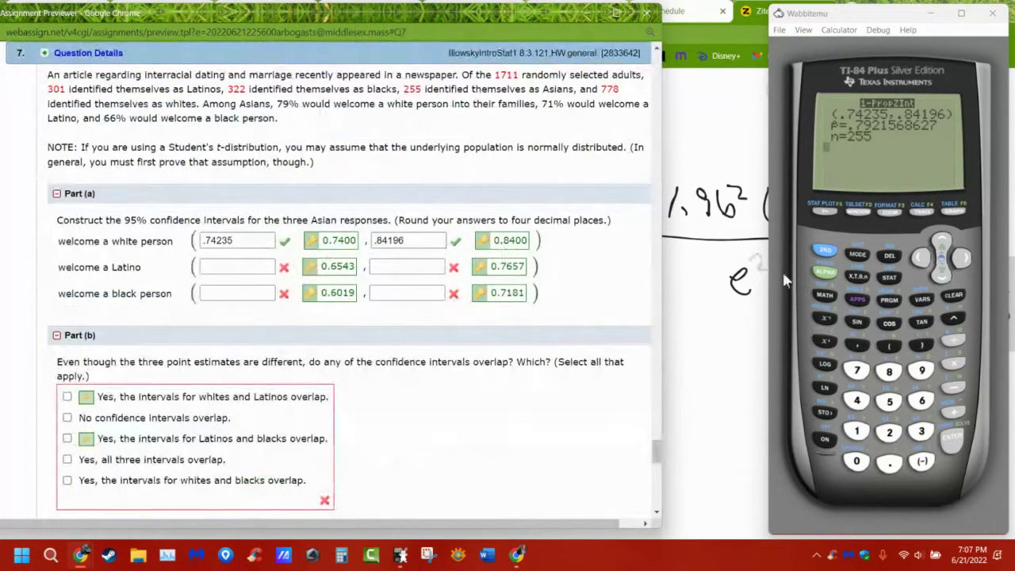
Step: Return the calculator from the interval result to the 1-PropZInt input screen
left_click(824, 257)
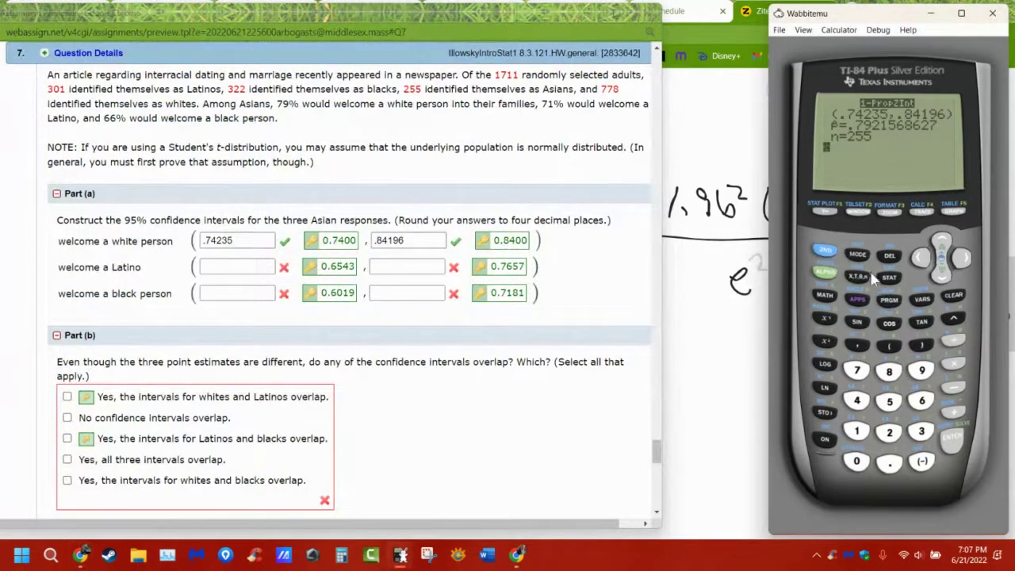
left_click(890, 279)
left_click(961, 255)
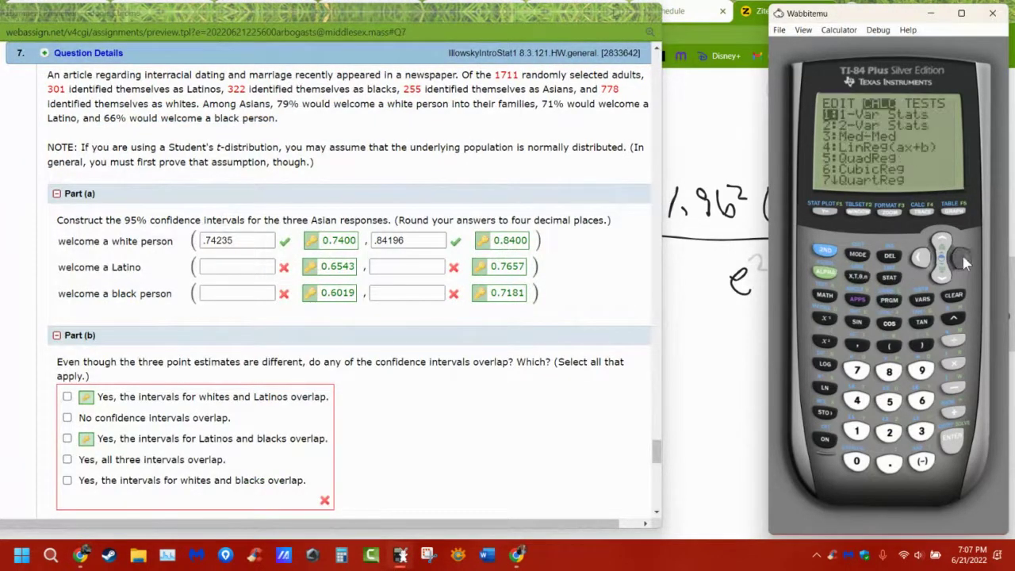
left_click(961, 256)
left_click(943, 273)
left_click(944, 272)
left_click(944, 272)
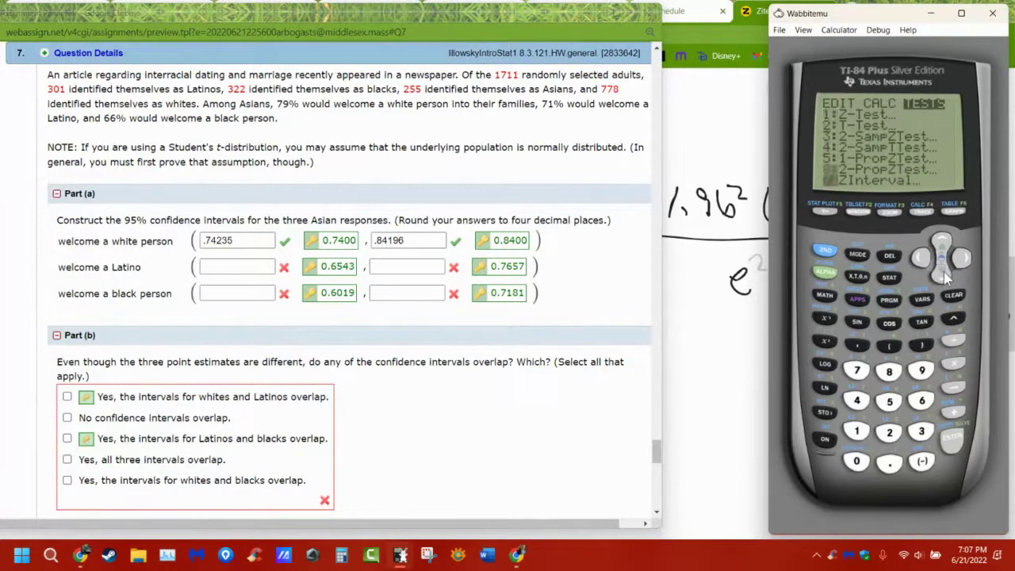
left_click(944, 272)
left_click(943, 272)
left_click(944, 272)
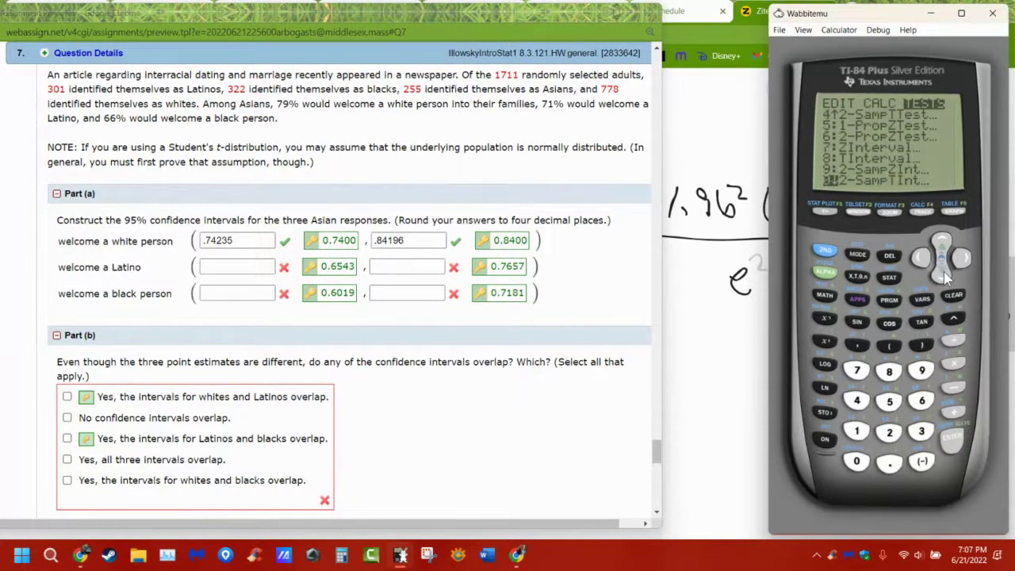
left_click(944, 272)
left_click(955, 438)
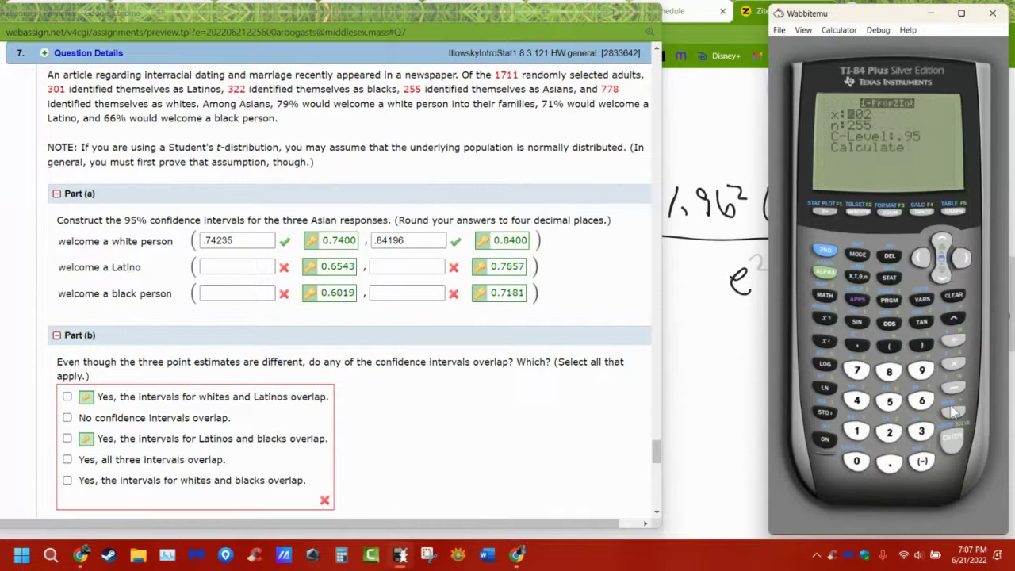
Step: Set x to 201 and recalculate the 95% interval with the same n
type("201")
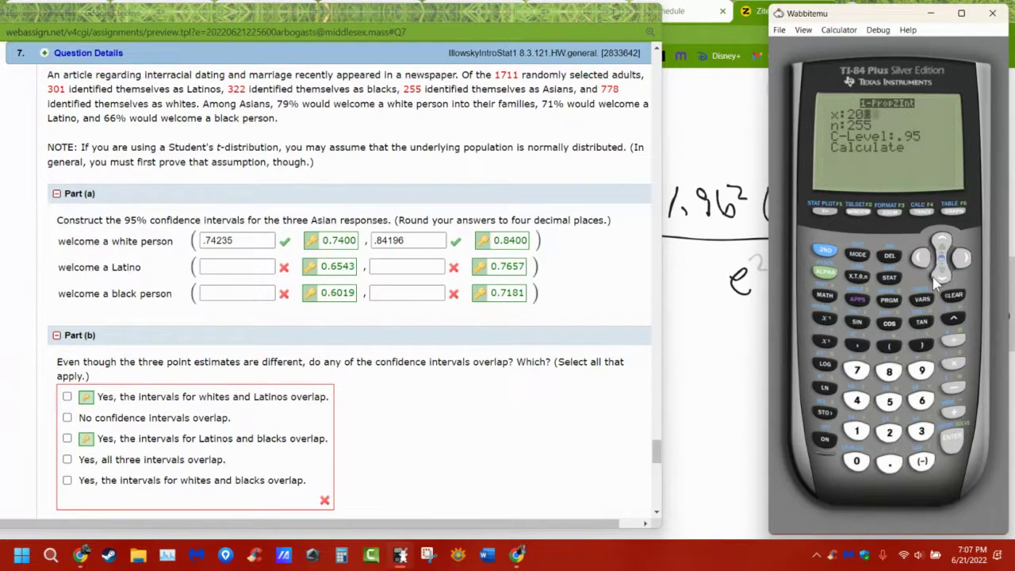
key("Return")
key("Down")
key("Down")
key("Return")
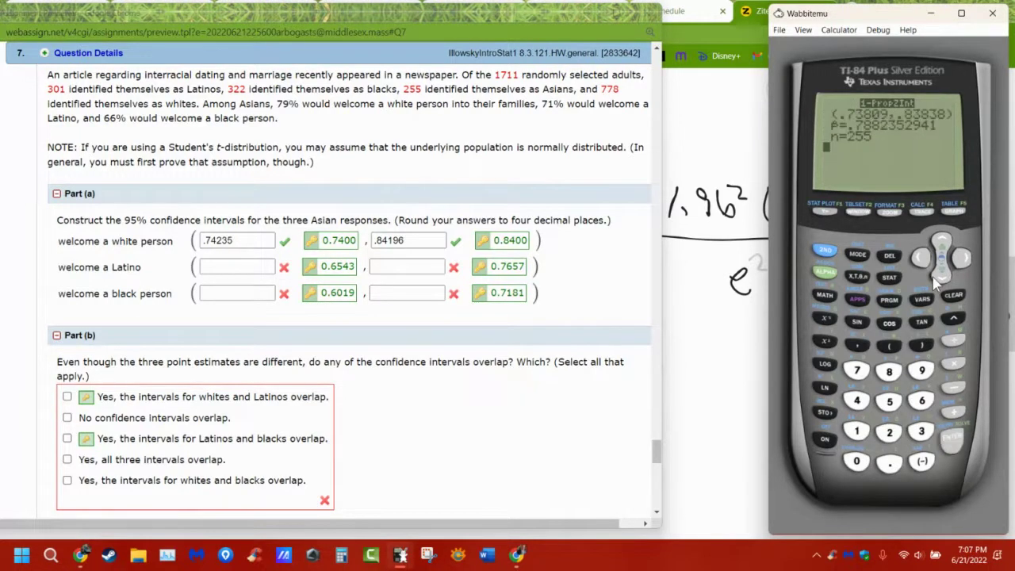
Step: Replace the bounds for welcoming a white person in part (a) with .73809 and .83838, submit, and return to question 7
left_click(245, 239)
double_click(246, 239)
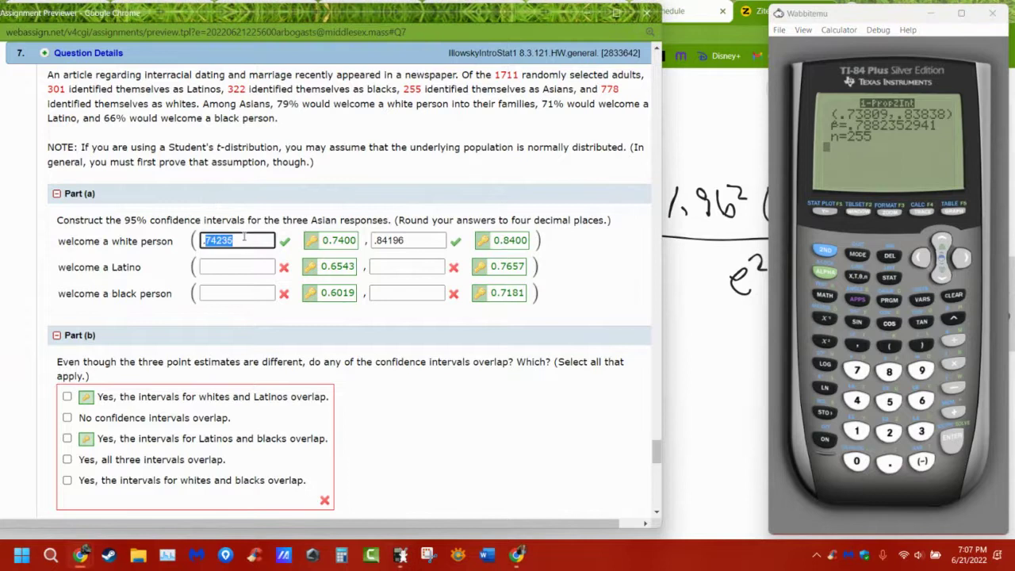
key("BackSpace")
type("7")
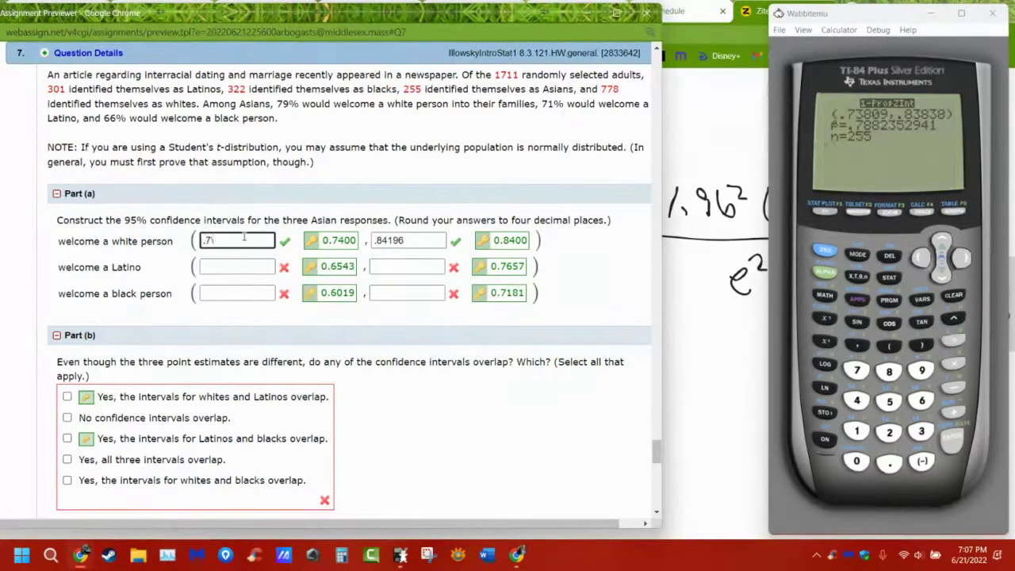
type("3809")
double_click(403, 239)
type(".8")
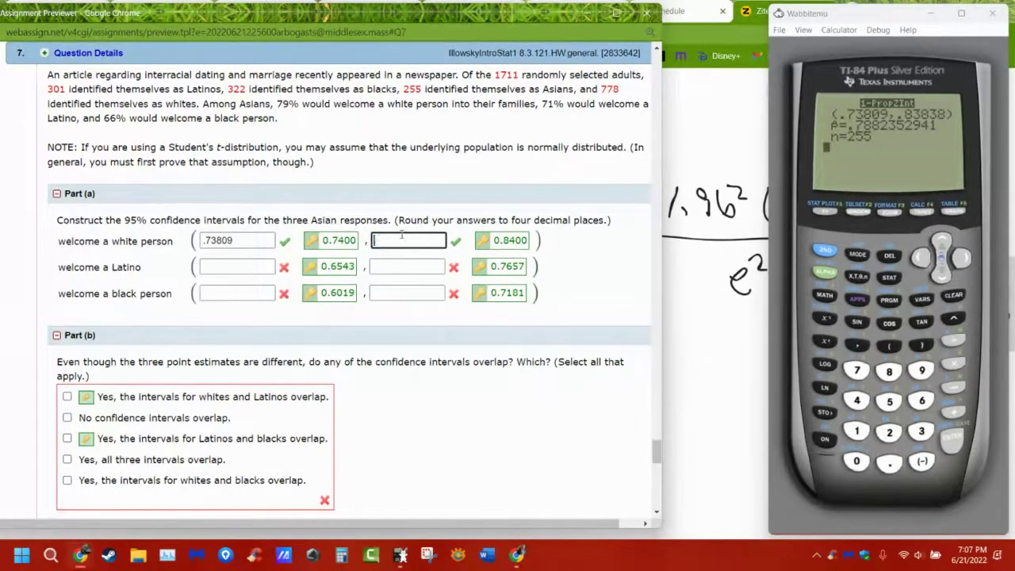
type("3838")
key("Return")
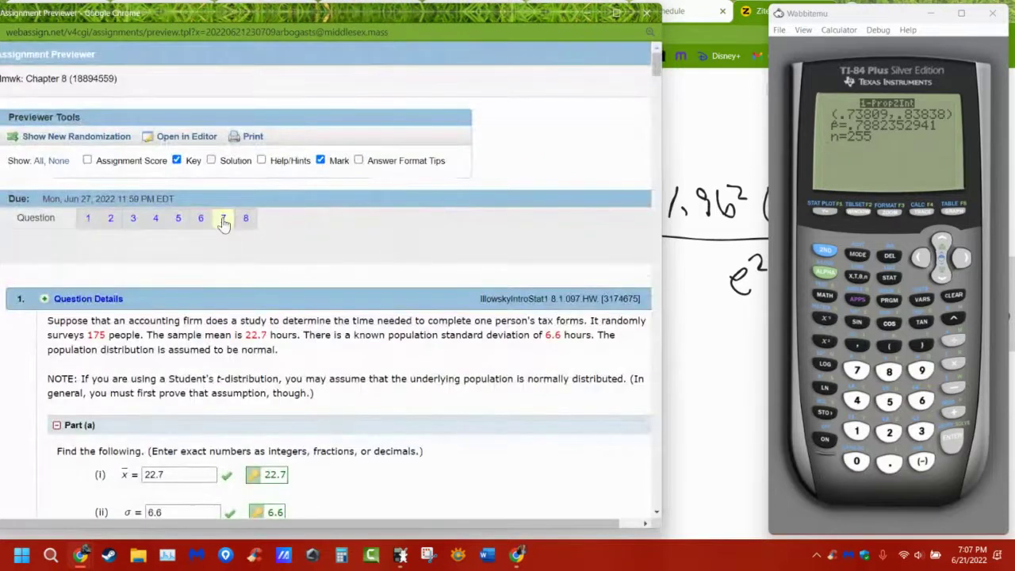
left_click(224, 220)
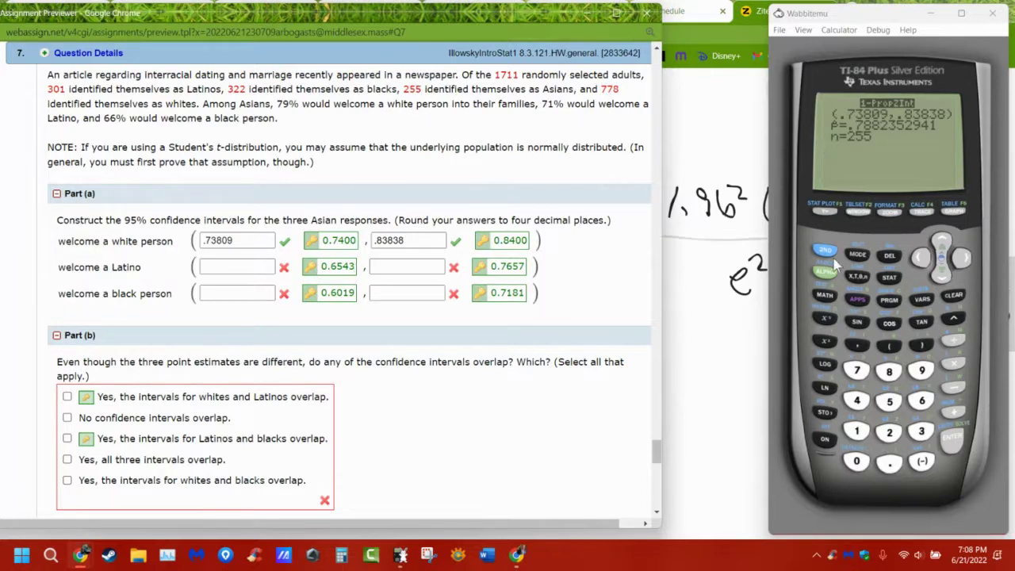
Step: Open the calculator's 1-PropZInt input screen from the statistical tests list
left_click(890, 278)
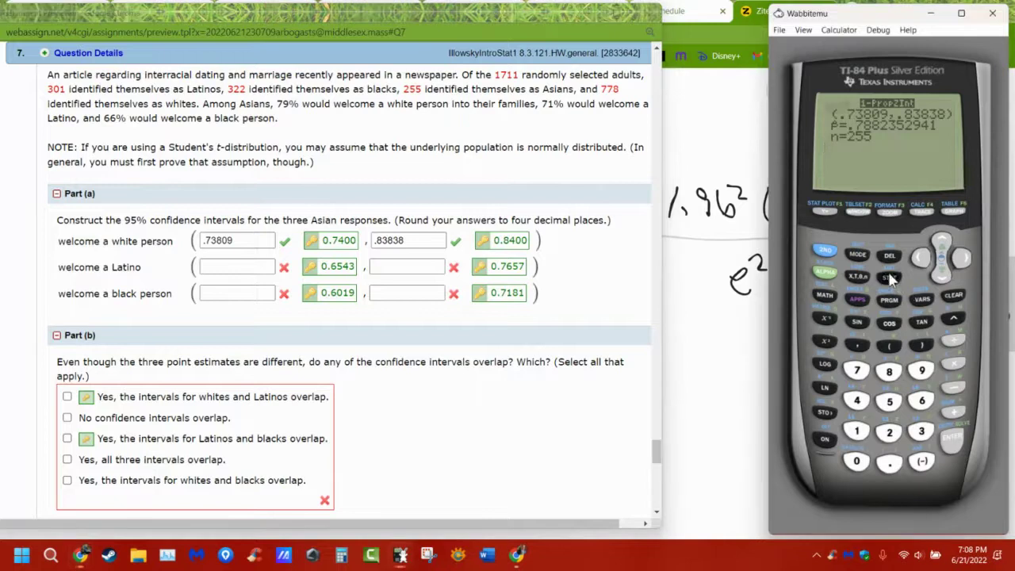
left_click(961, 257)
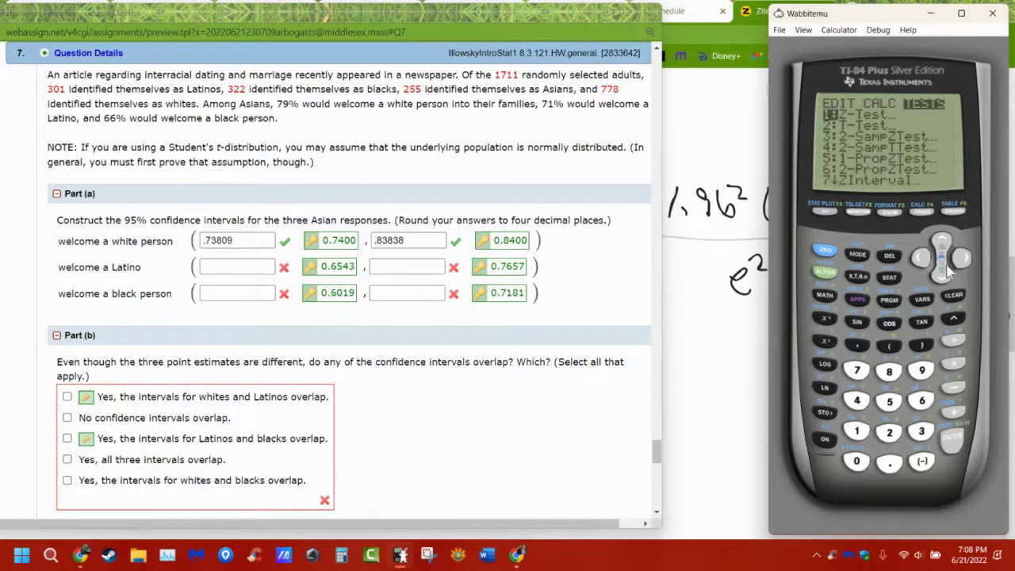
left_click(944, 278)
left_click(943, 278)
left_click(943, 278)
left_click(943, 278)
left_click(943, 277)
left_click(943, 277)
left_click(943, 278)
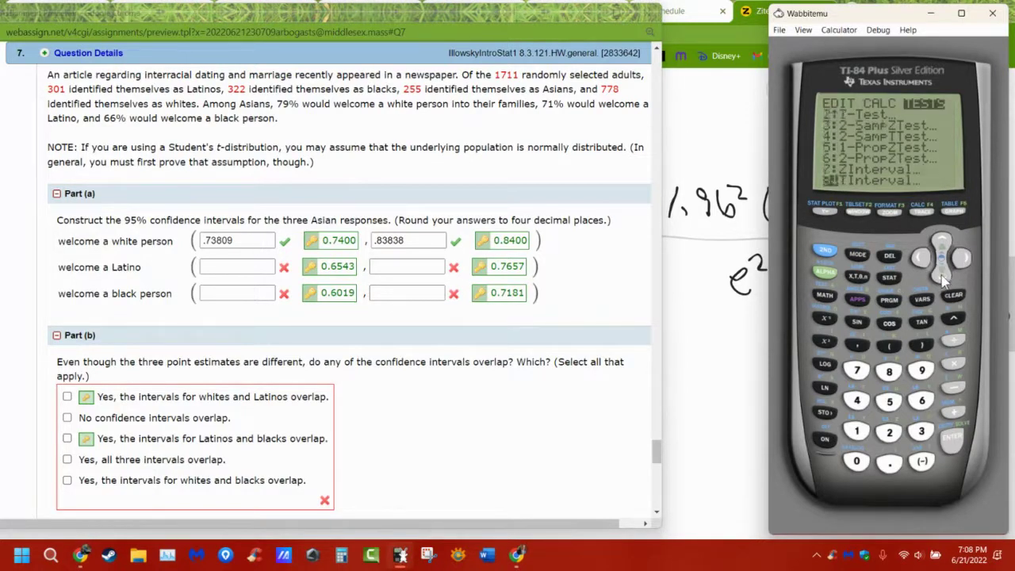
left_click(943, 278)
left_click(943, 278)
left_click(943, 278)
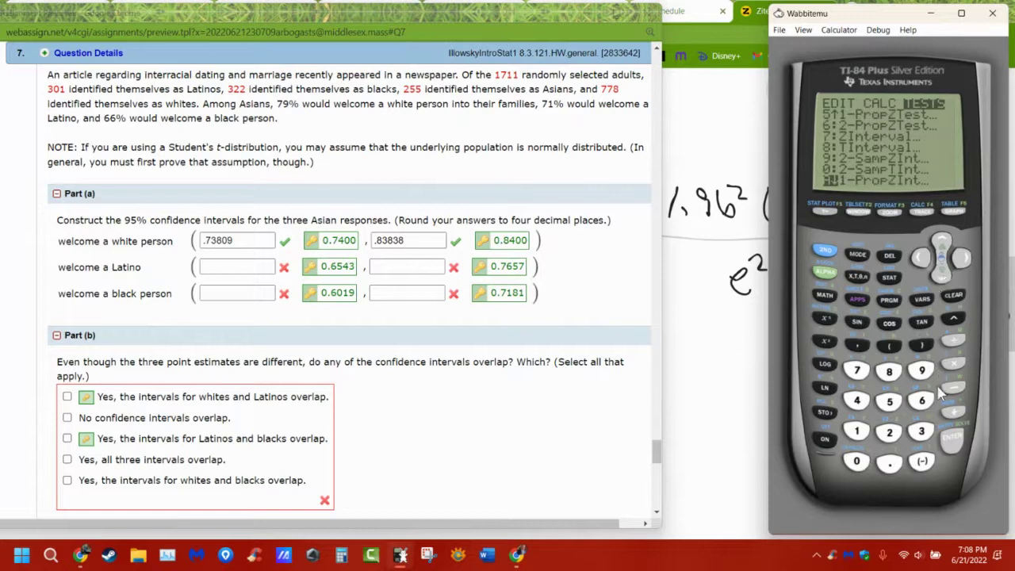
left_click(951, 438)
Step: Try to calculate the 95% interval with x left unrounded as .79*255 and n at 255, and quit the result
type(".79")
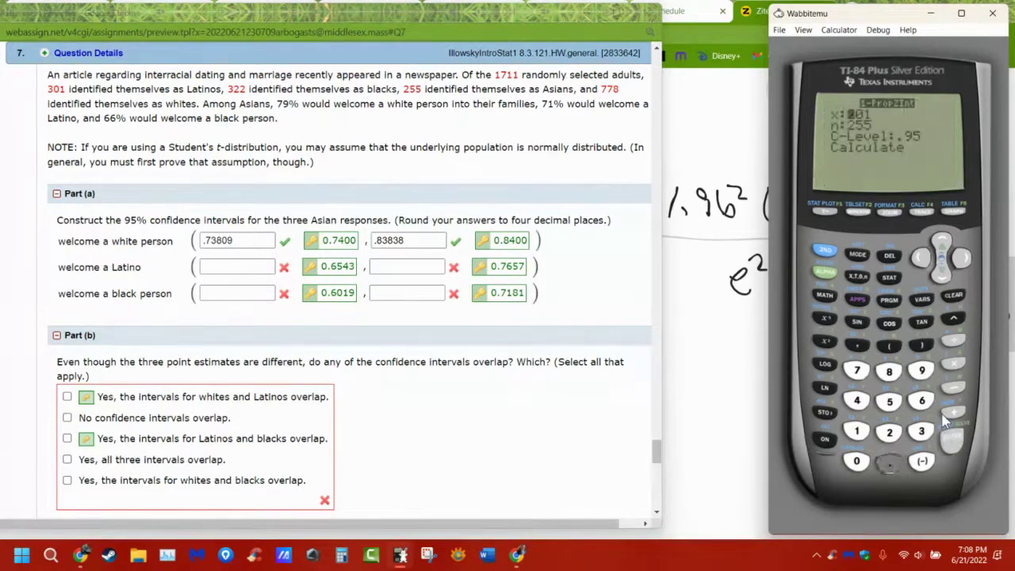
type("*255")
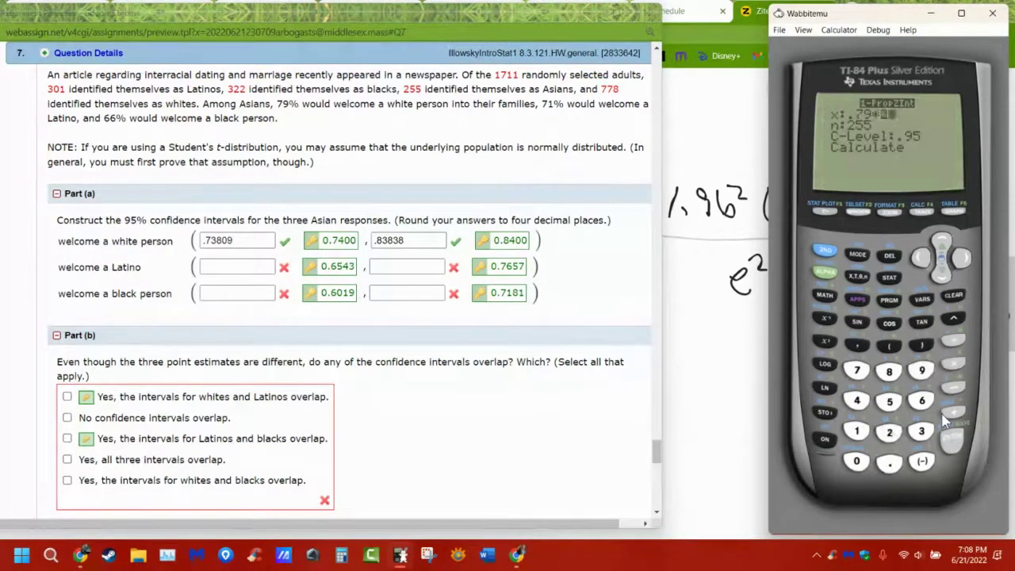
key("Return")
left_click(944, 421)
left_click(945, 420)
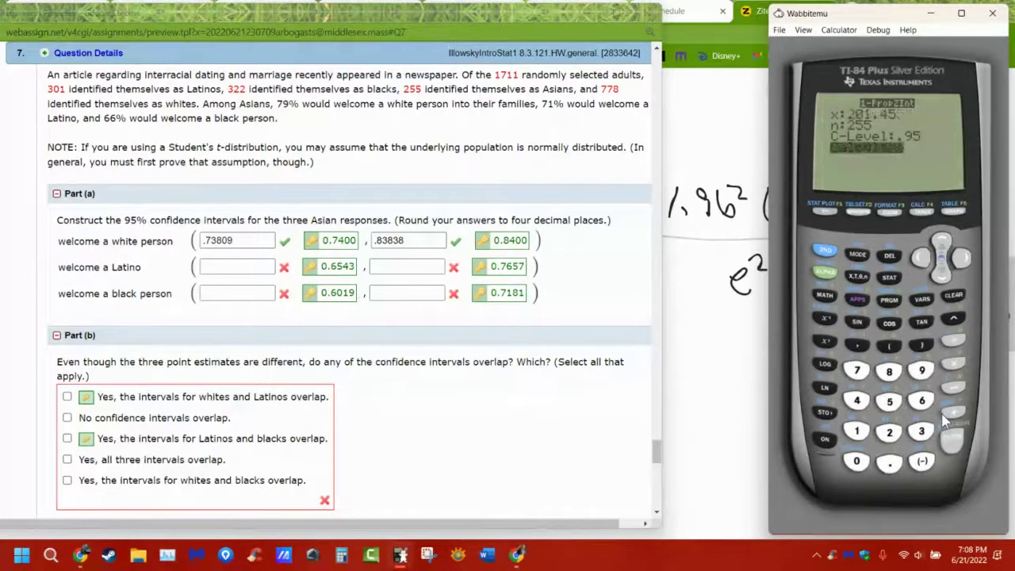
left_click(945, 420)
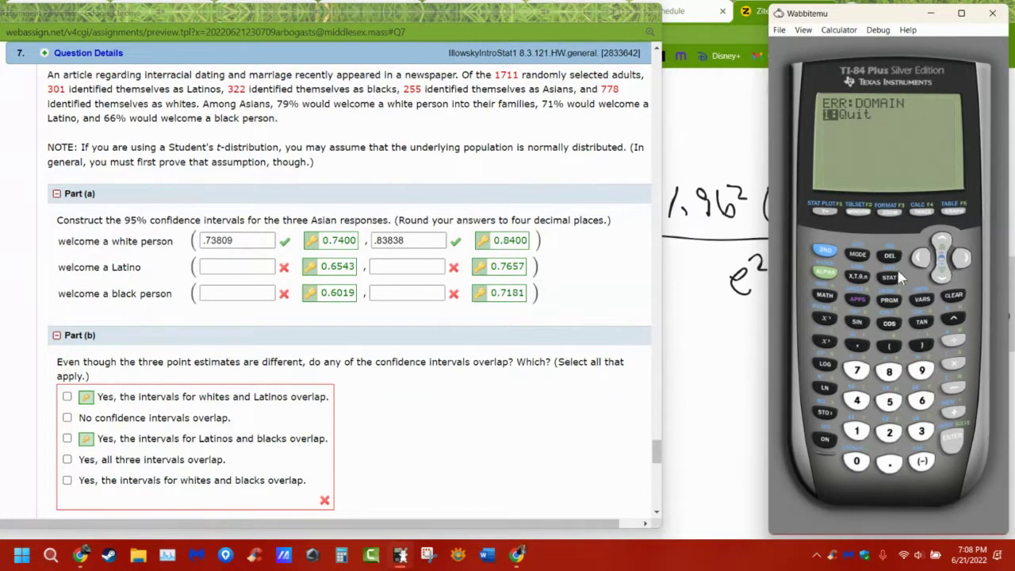
key("Return")
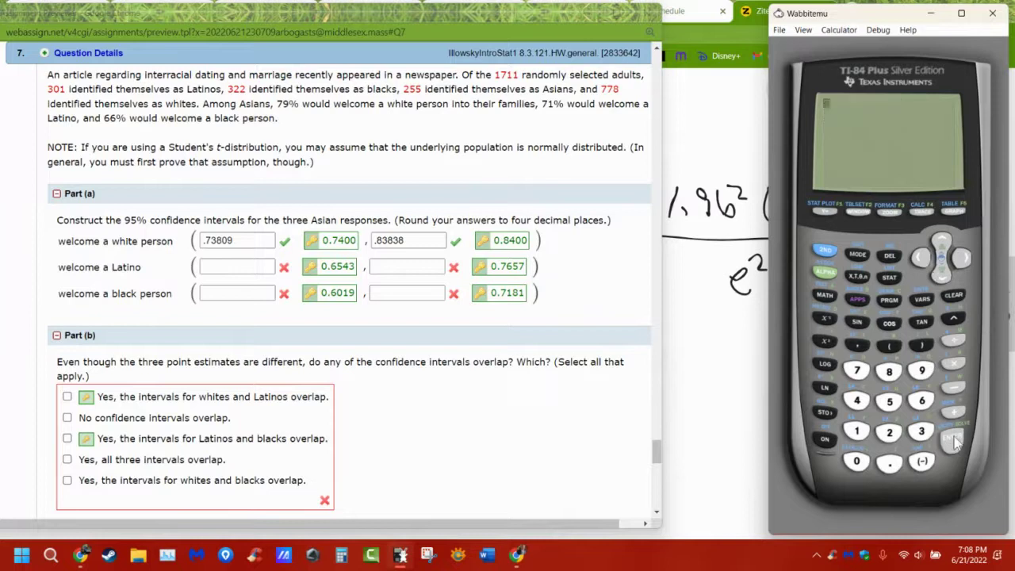
Step: Reopen the 1-PropZInt input screen and set x to the whole number 201
left_click(892, 280)
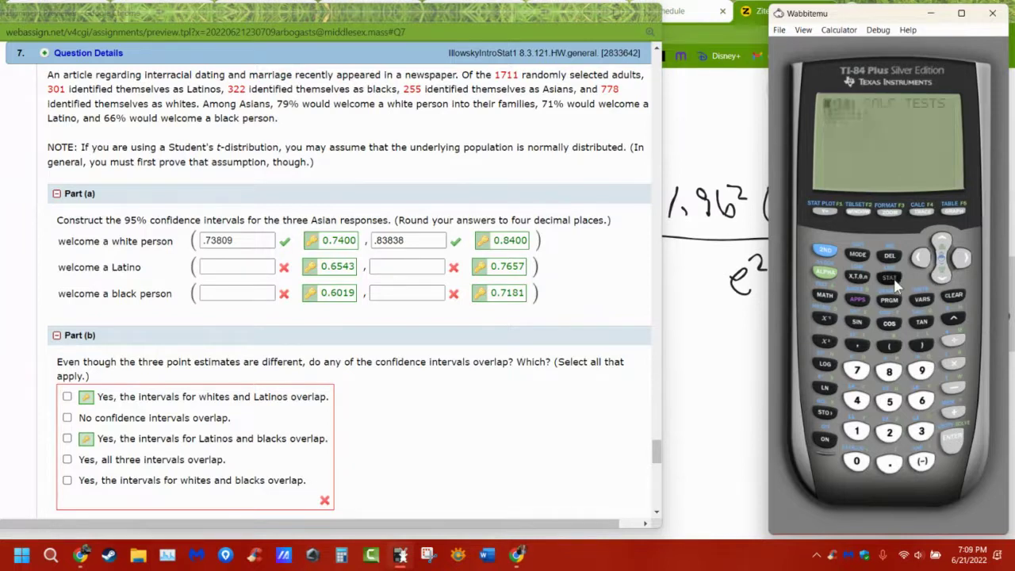
left_click(967, 257)
left_click(967, 257)
left_click(945, 276)
left_click(946, 276)
left_click(945, 276)
left_click(946, 276)
left_click(946, 276)
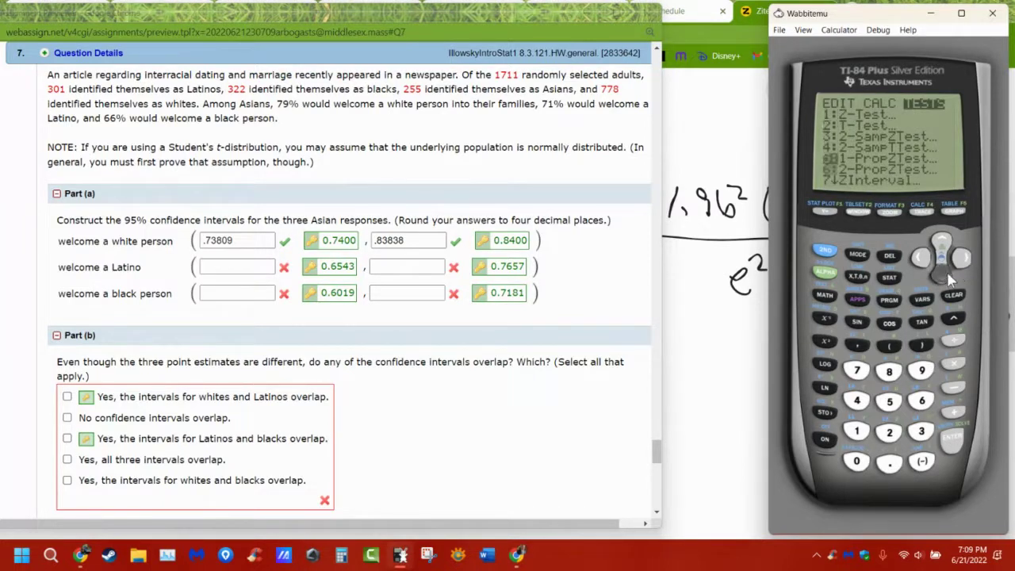
left_click(946, 276)
left_click(946, 276)
left_click(946, 276)
left_click(946, 276)
left_click(945, 276)
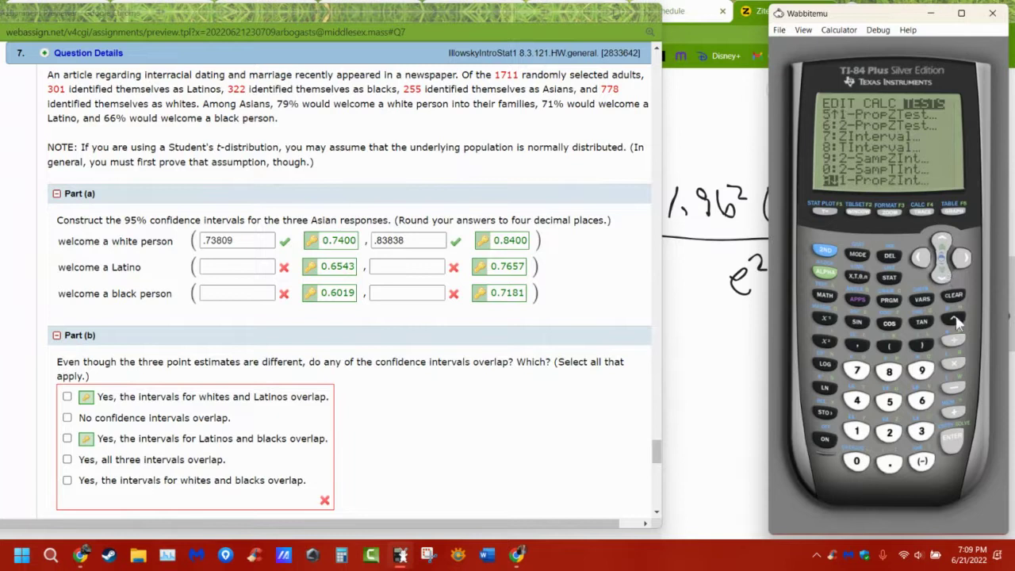
left_click(958, 448)
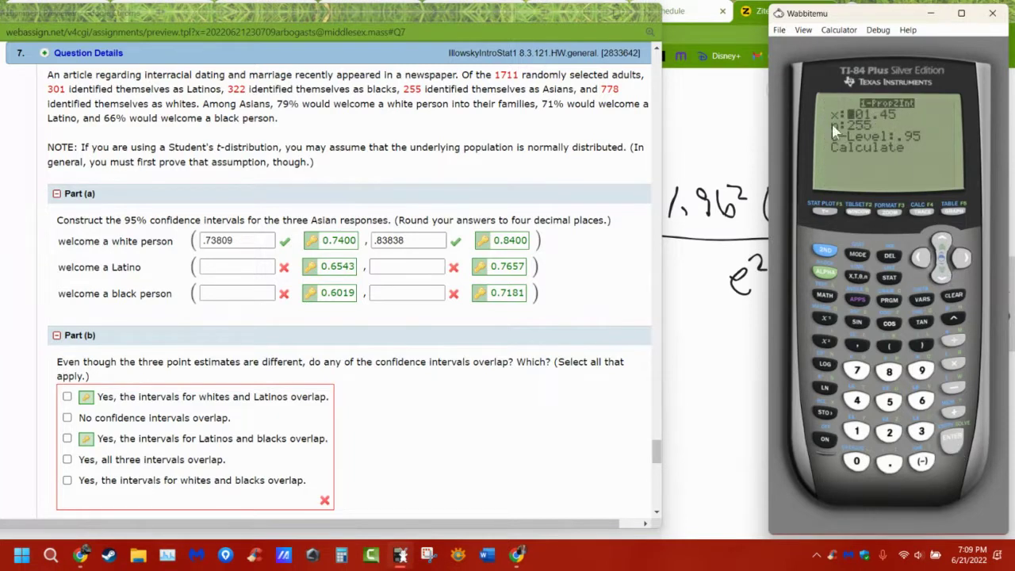
type("201")
key("Return")
Step: Examine parts (b), (c) and (d) of question 7 about overlapping intervals and continue to question 8
scroll(134, 294, "down", 1)
scroll(166, 309, "down", 2)
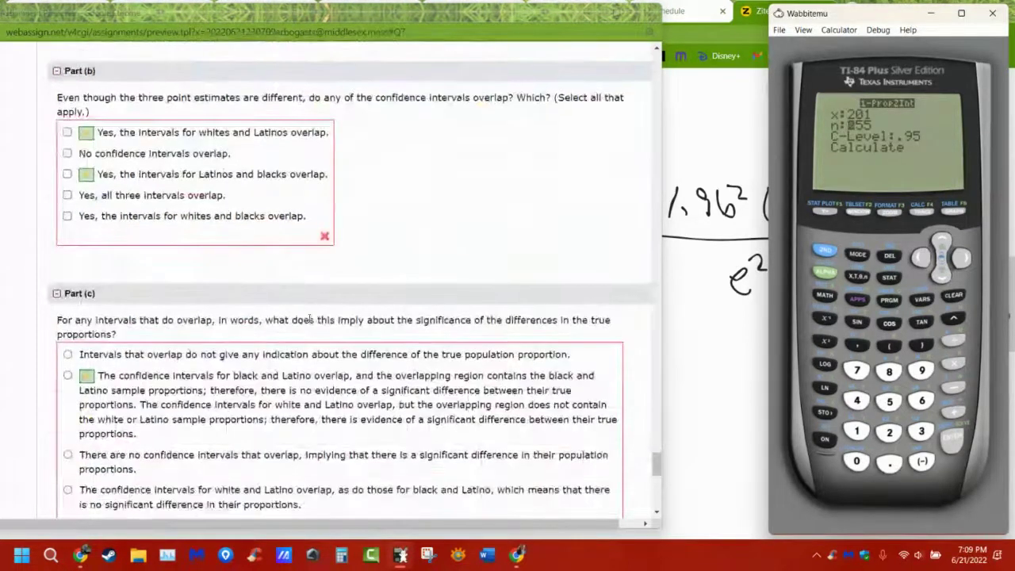
scroll(301, 317, "up", 1)
scroll(310, 319, "up", 3)
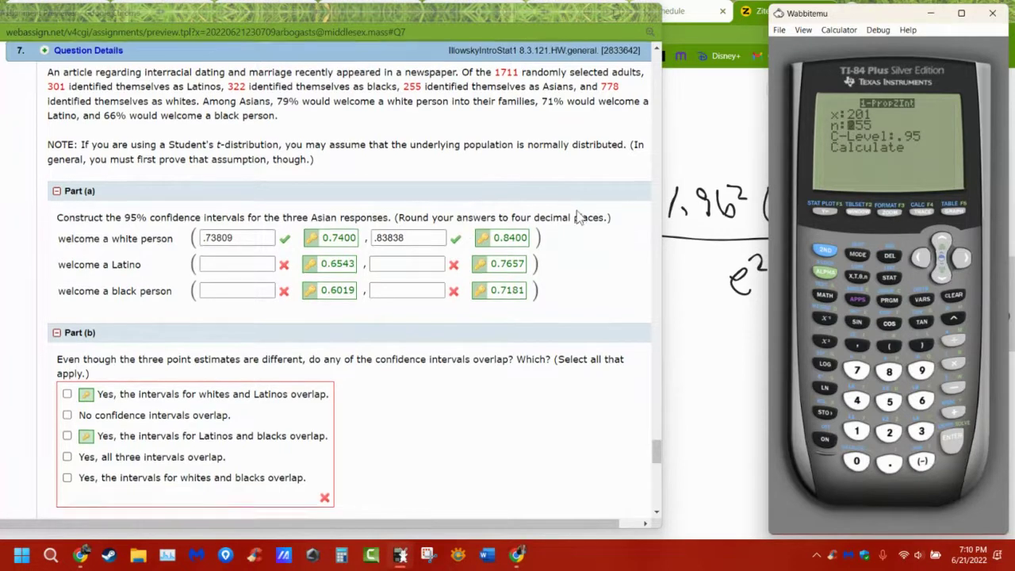
scroll(581, 218, "down", 3)
scroll(582, 218, "down", 12)
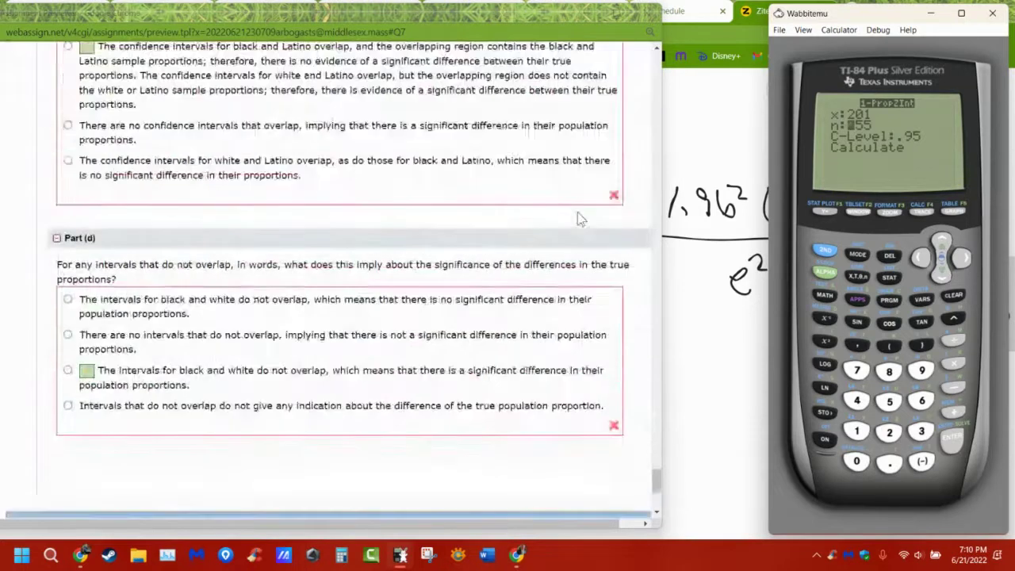
scroll(581, 218, "down", 3)
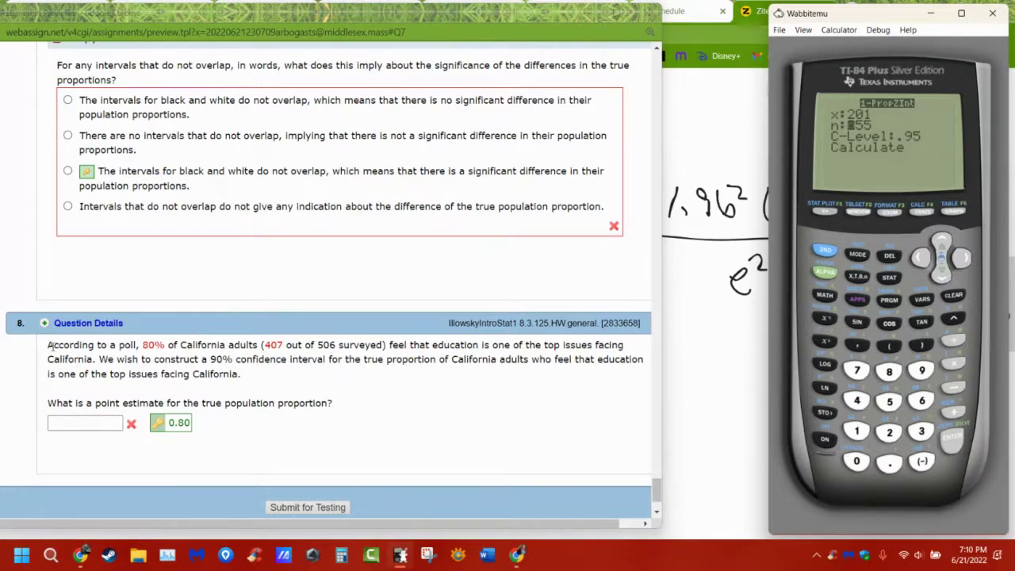
Step: Highlight the start of the poll statement, the point-estimate question and the 80% figure in question 8
left_click_drag(48, 345, 201, 347)
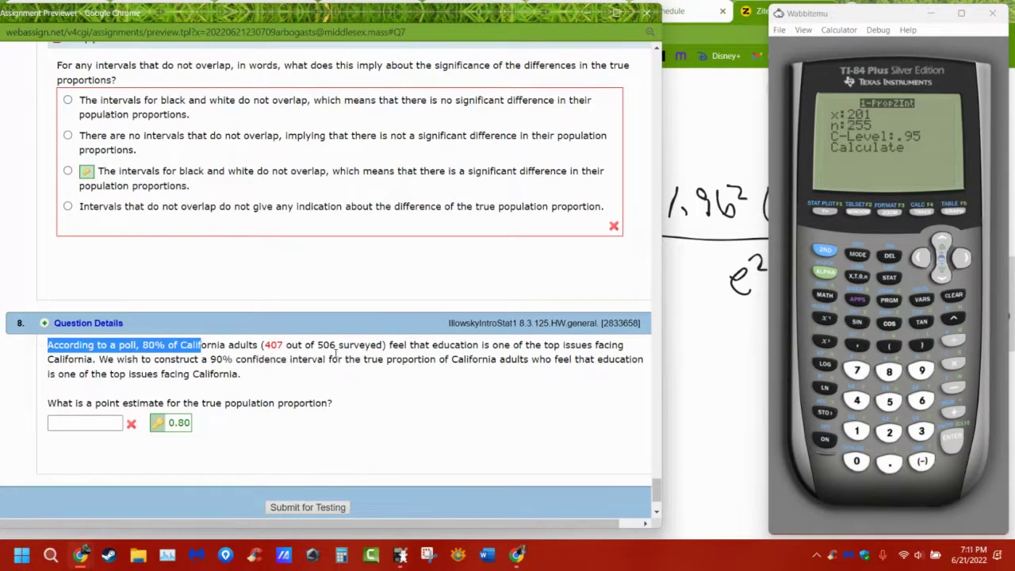
left_click(298, 363)
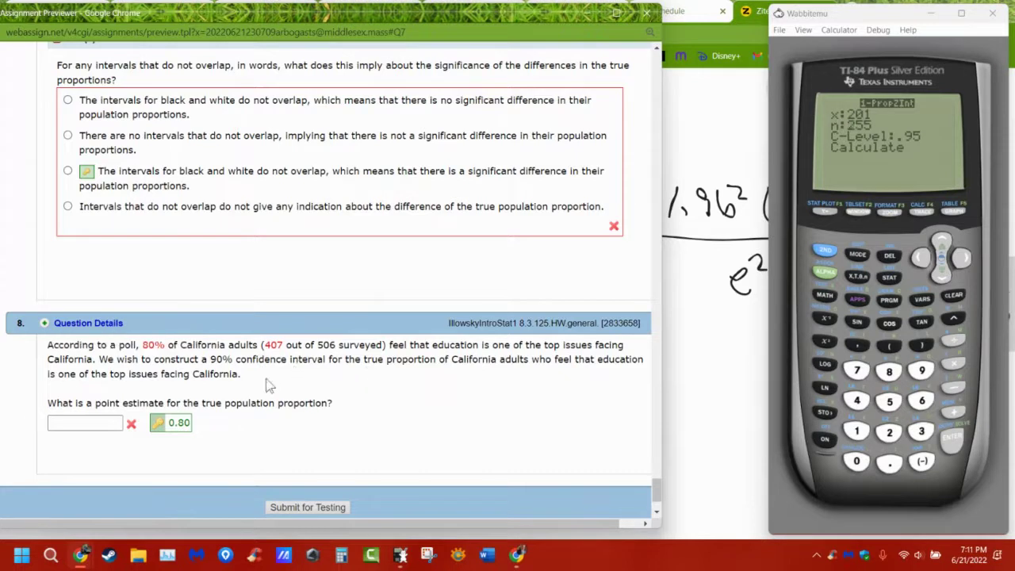
left_click_drag(138, 406, 332, 404)
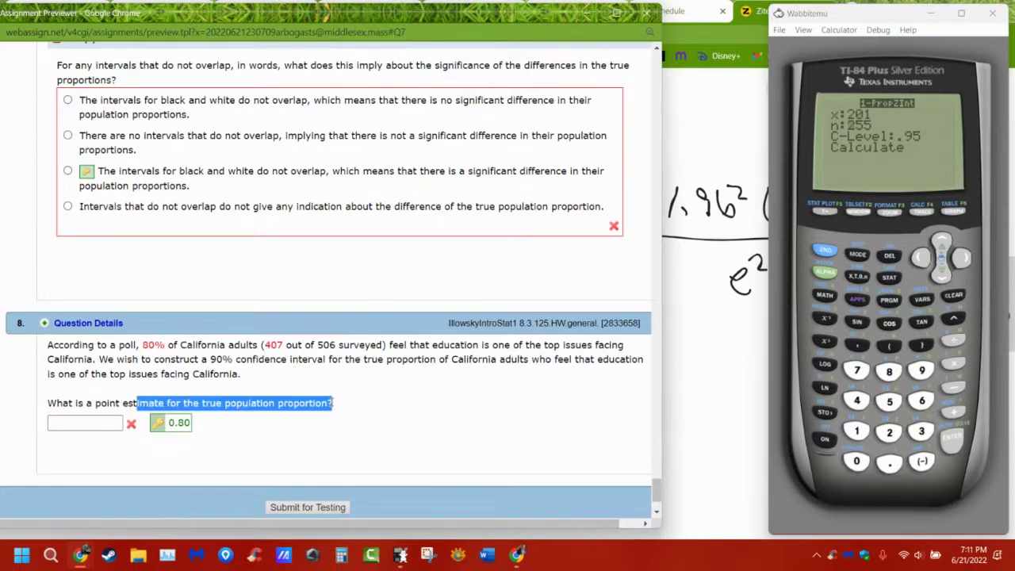
left_click_drag(228, 345, 143, 346)
left_click(154, 360)
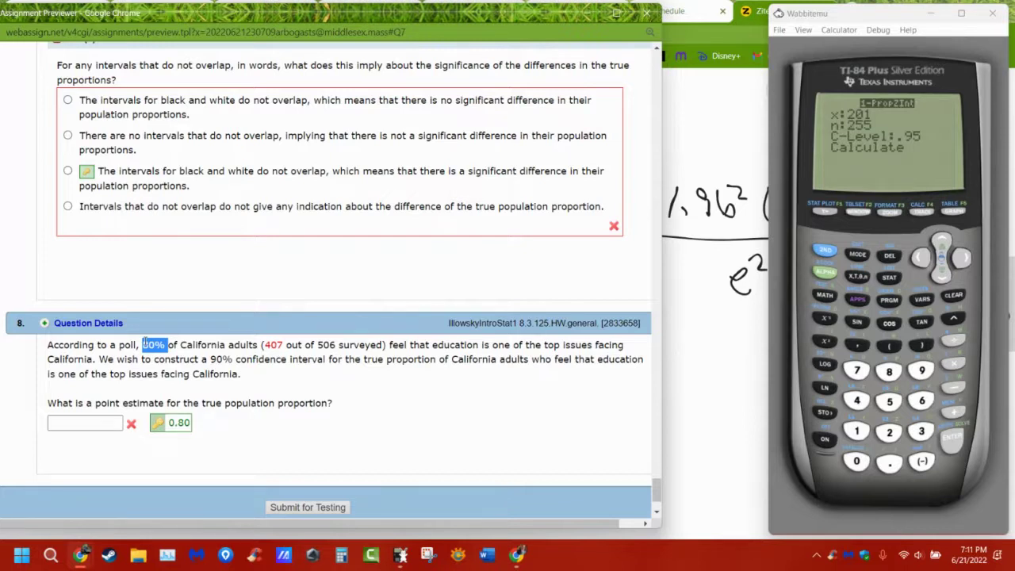
Step: Look back through the earlier homework questions, from the proportion problems up to the tranquilizer problem
scroll(159, 321, "up", 15)
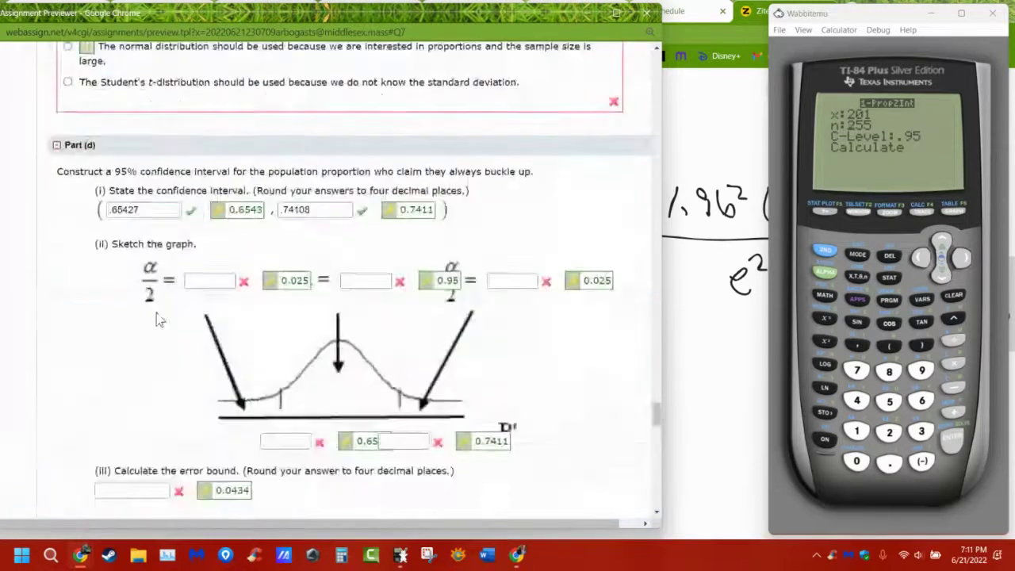
scroll(158, 319, "up", 10)
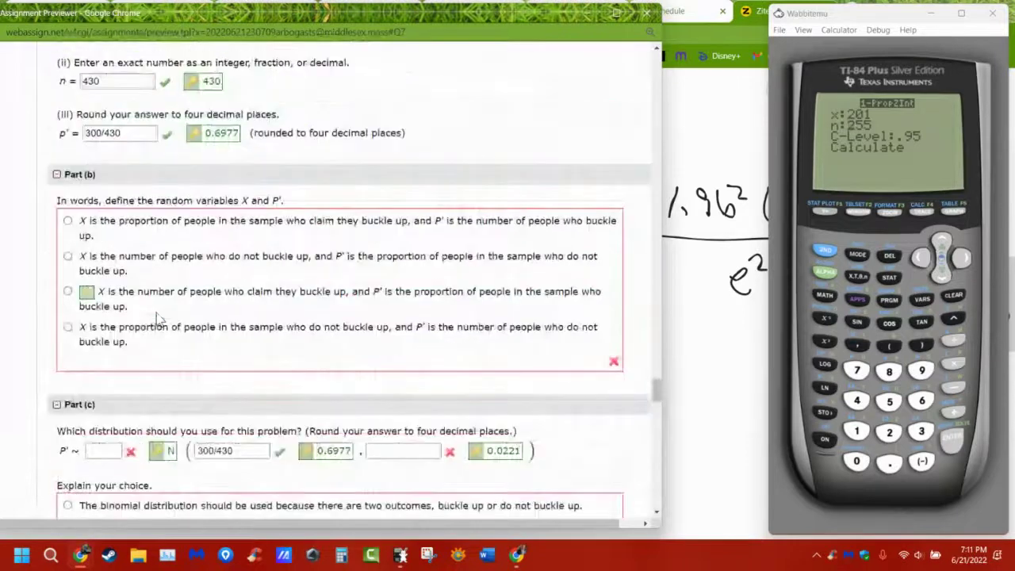
scroll(158, 319, "up", 10)
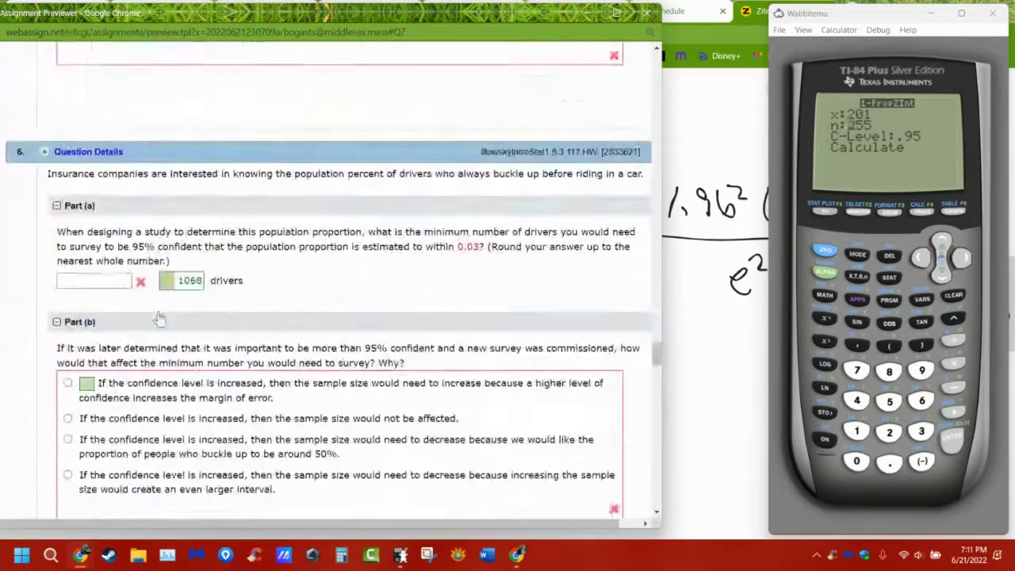
scroll(159, 319, "up", 1)
scroll(163, 325, "down", 12)
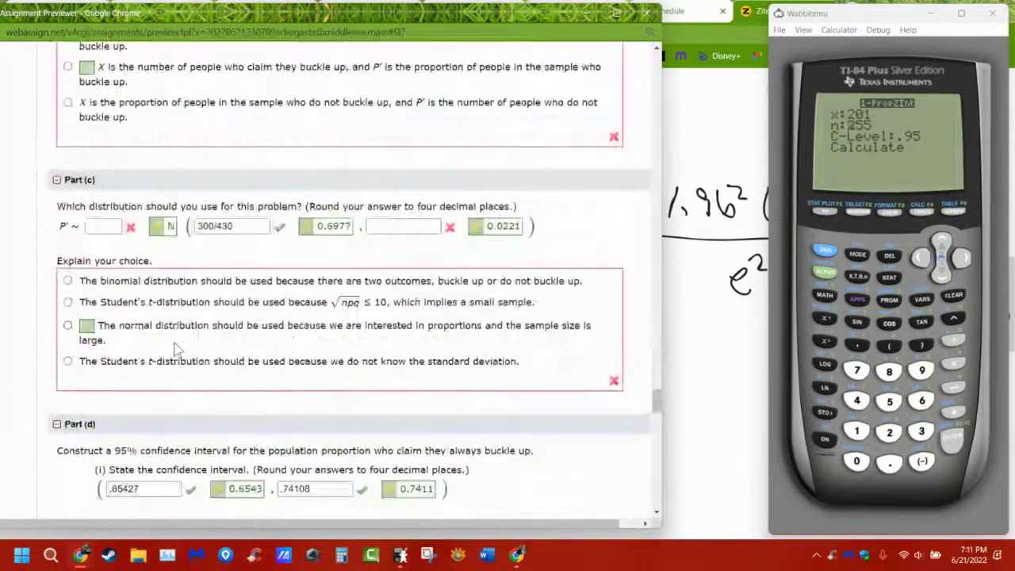
scroll(176, 349, "down", 15)
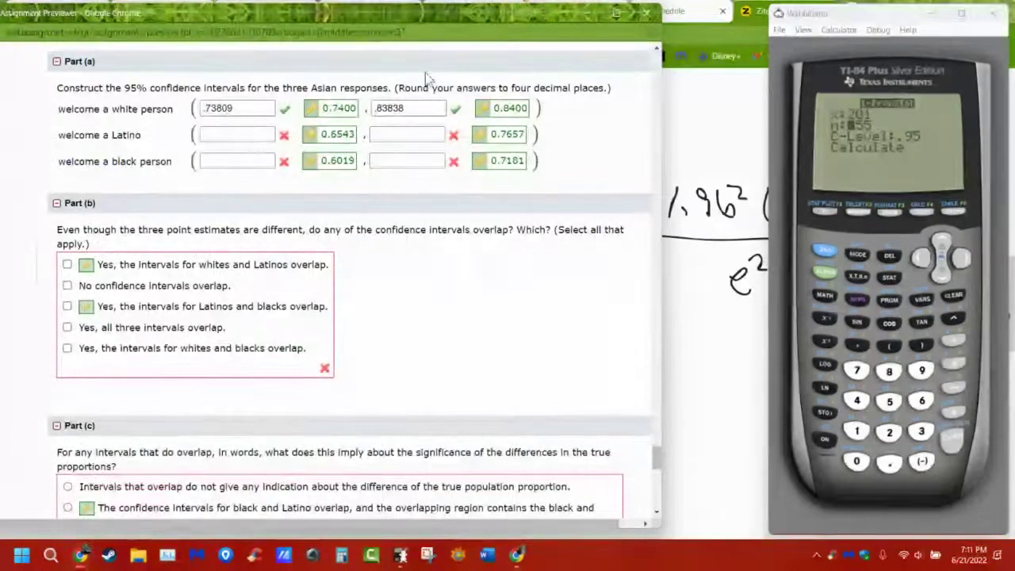
scroll(291, 205, "up", 15)
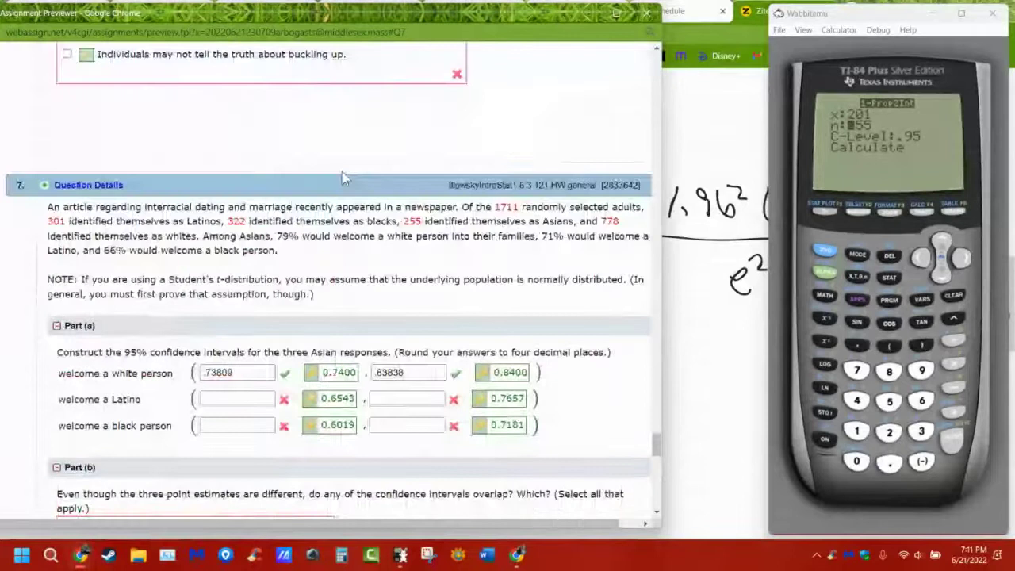
scroll(345, 178, "up", 15)
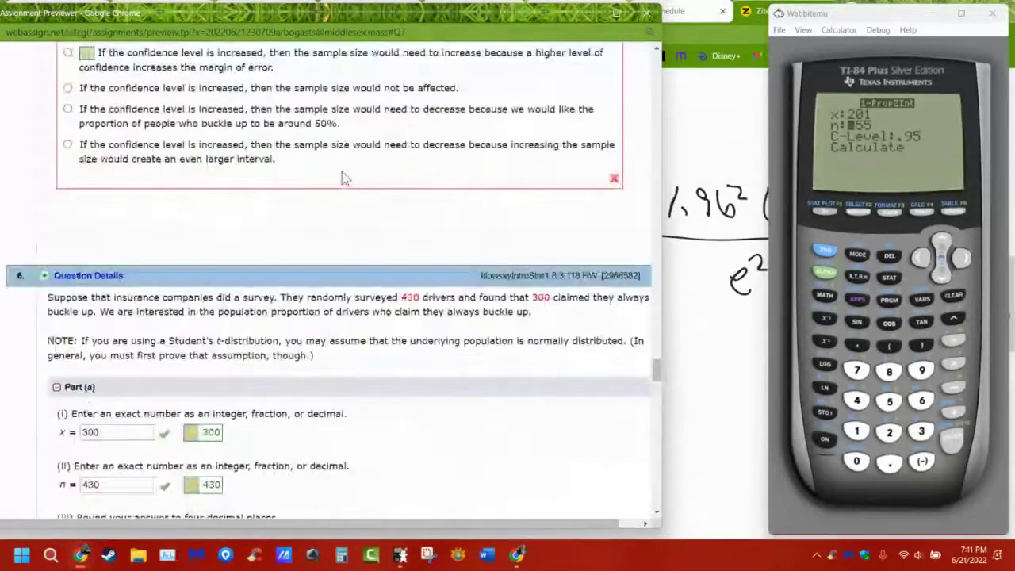
scroll(345, 179, "up", 10)
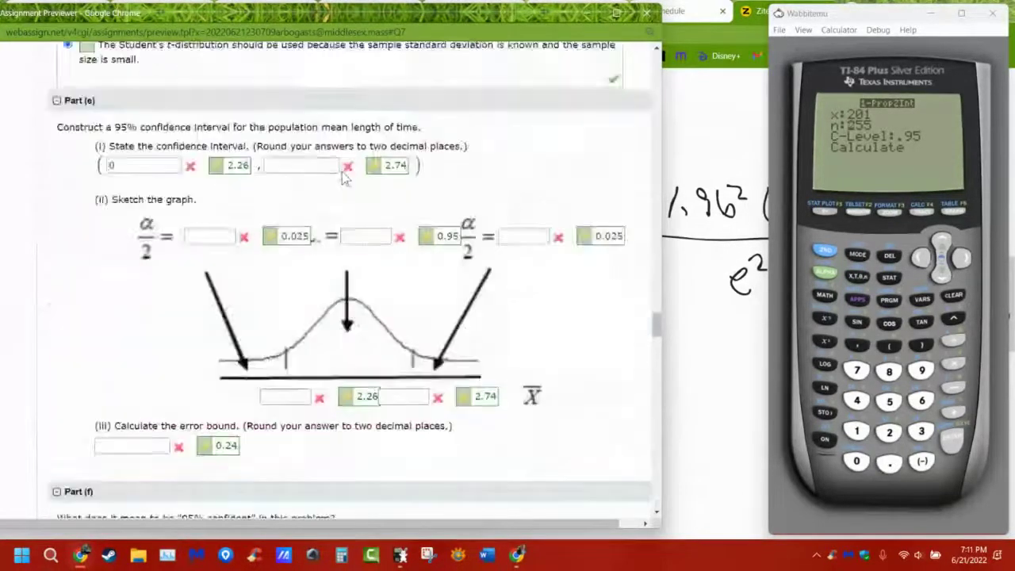
scroll(345, 178, "up", 5)
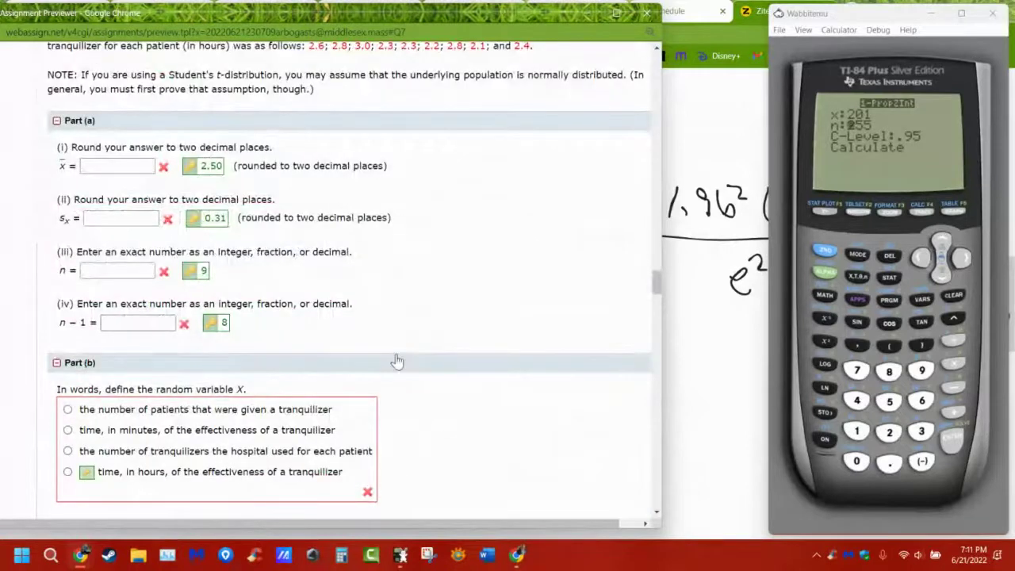
Step: Look through the tranquilizer problem's parts and continue to question 6 about drivers who buckle up
scroll(396, 362, "down", 9)
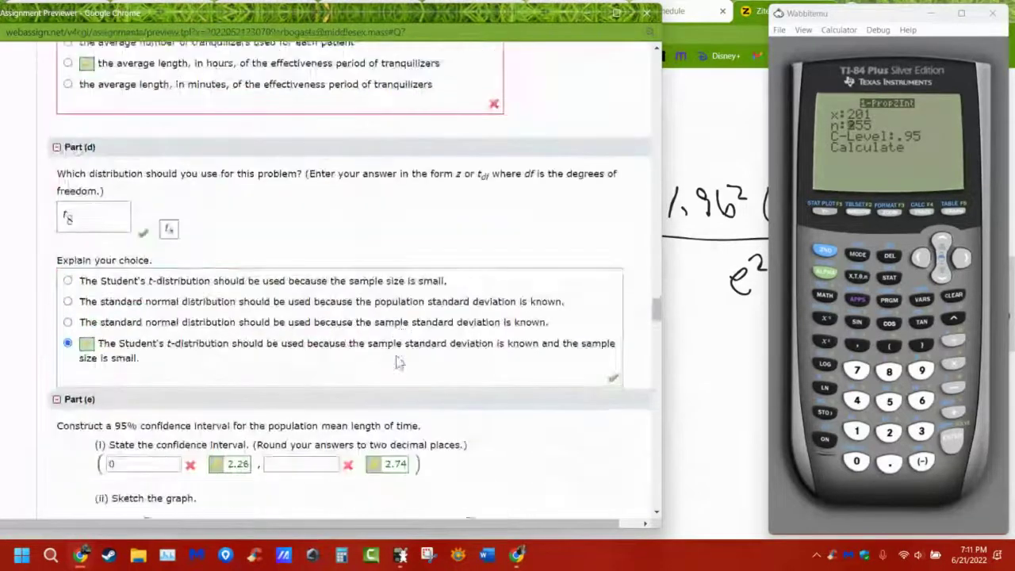
scroll(396, 362, "down", 4)
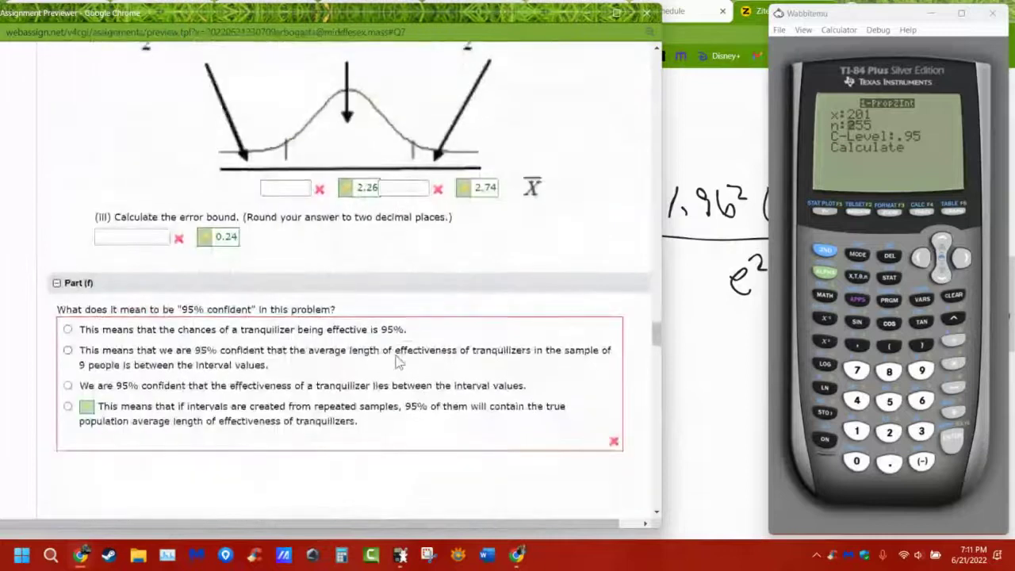
scroll(397, 357, "down", 3)
scroll(399, 359, "down", 1)
scroll(399, 359, "down", 10)
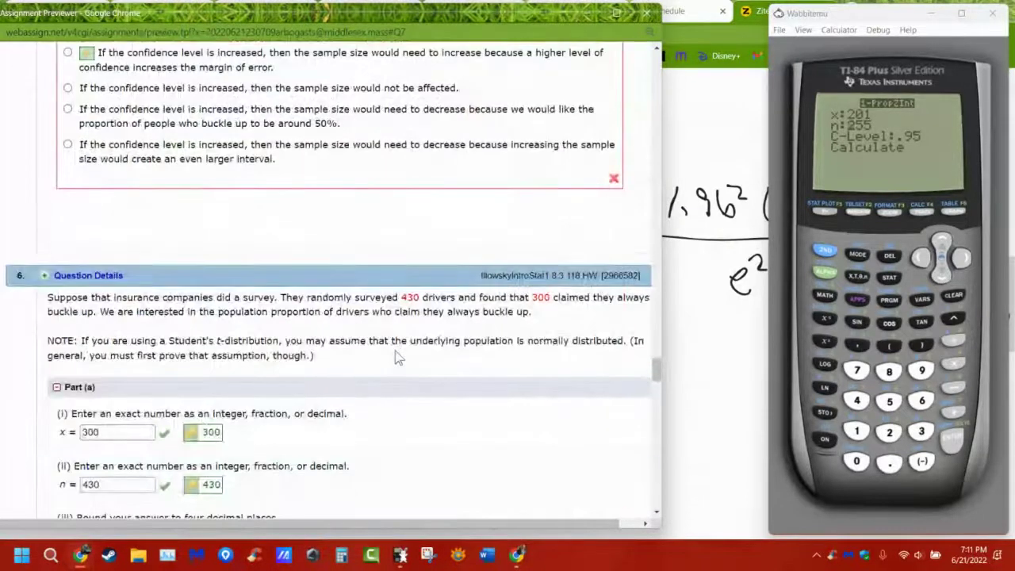
scroll(399, 359, "down", 2)
scroll(399, 357, "down", 9)
scroll(399, 357, "down", 15)
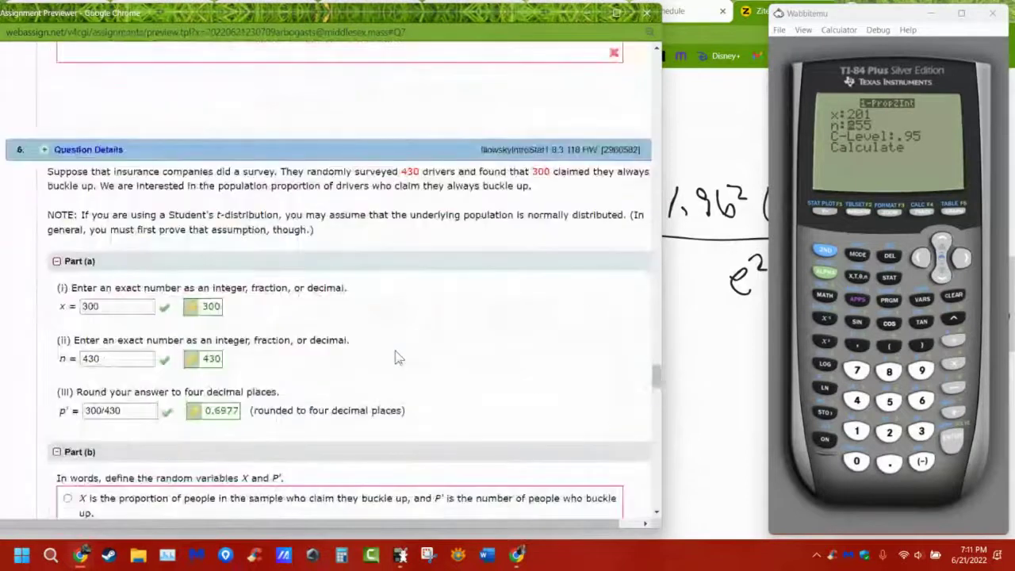
scroll(399, 359, "up", 1)
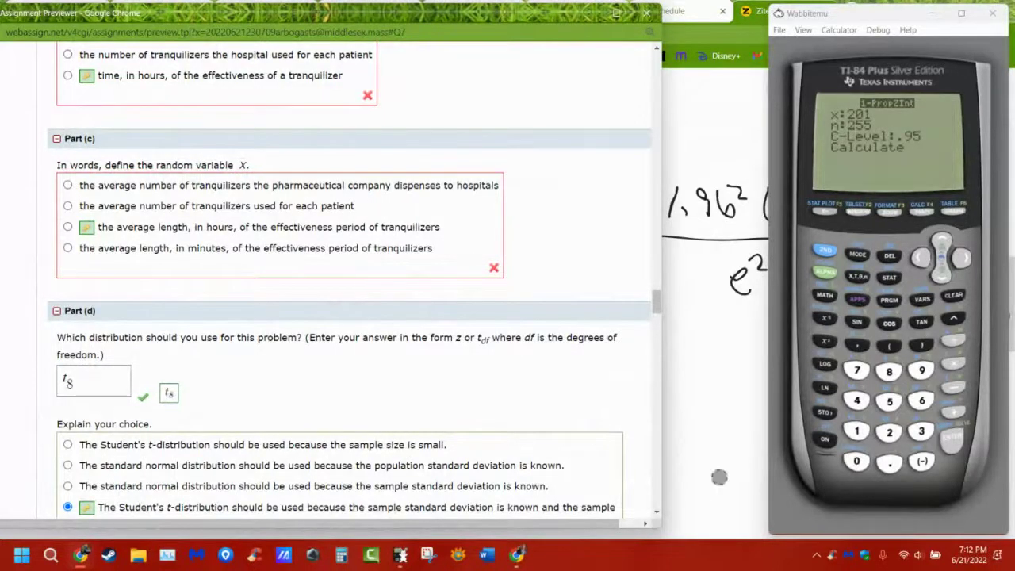
Step: Review the calculator's list of statistical tests and intervals, from Z-Test to 1-PropZInt
left_click(922, 300)
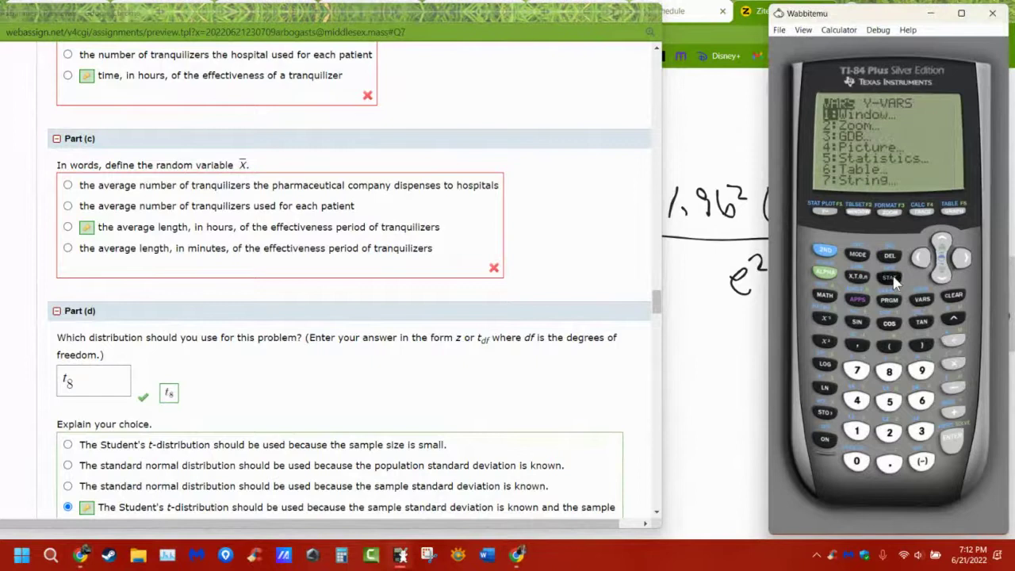
left_click(890, 278)
left_click(963, 257)
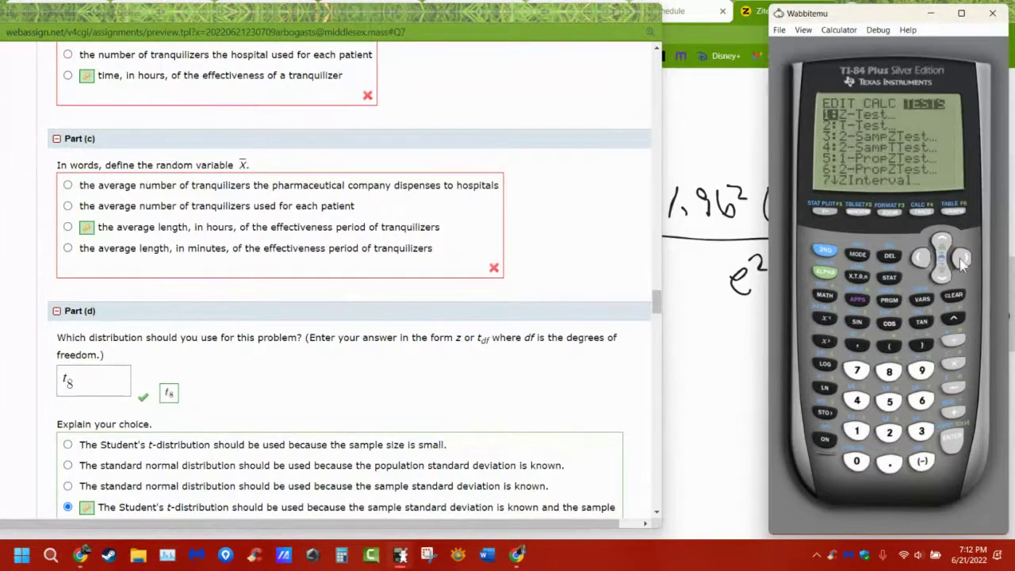
left_click(948, 270)
left_click(948, 270)
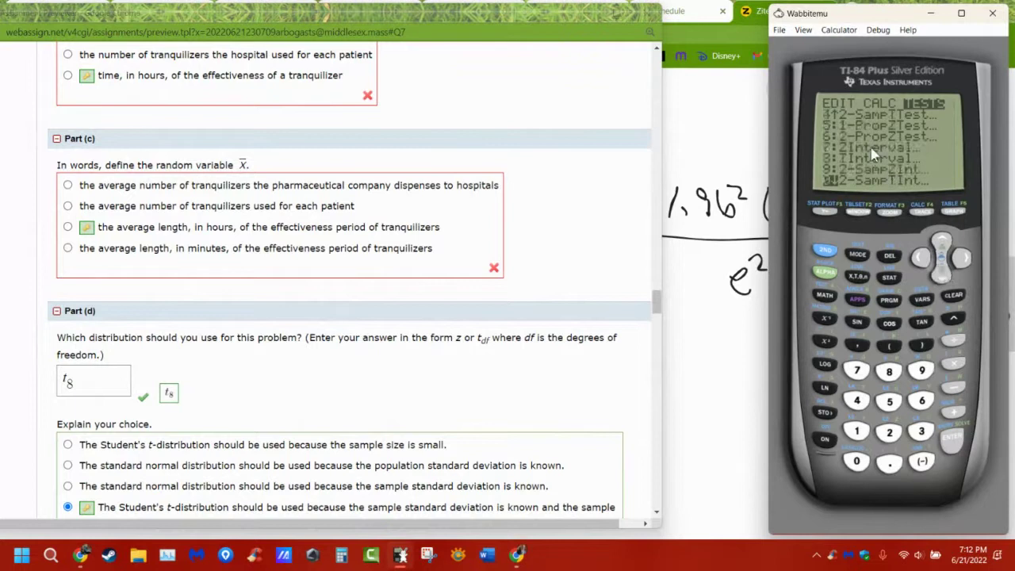
left_click(945, 274)
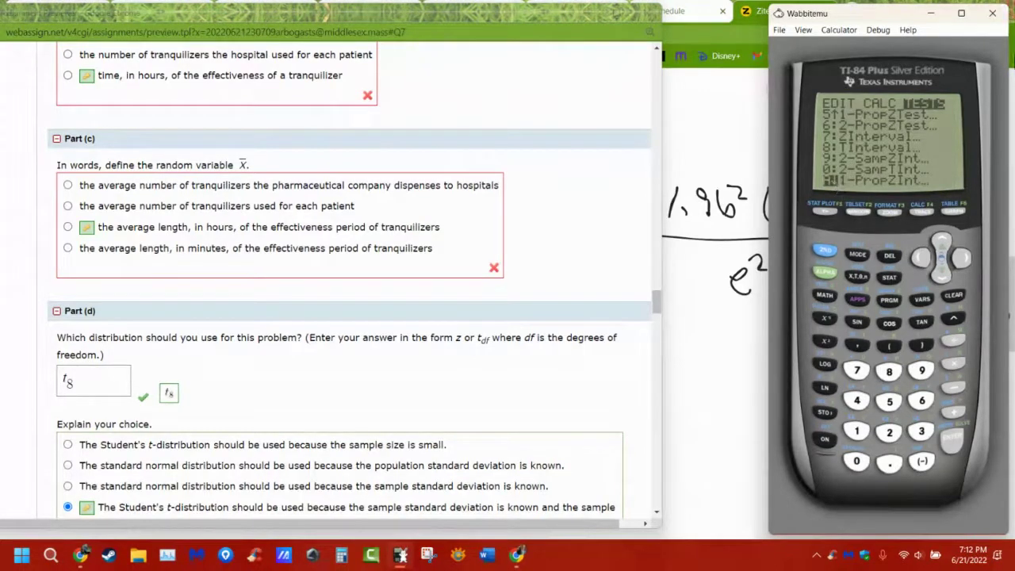
left_click(944, 241)
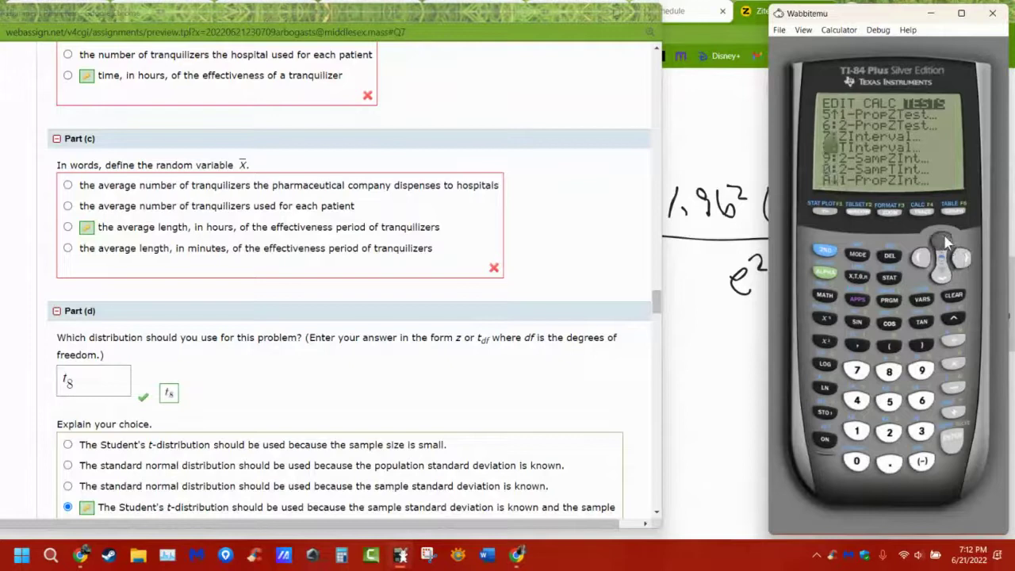
left_click(944, 241)
left_click(944, 241)
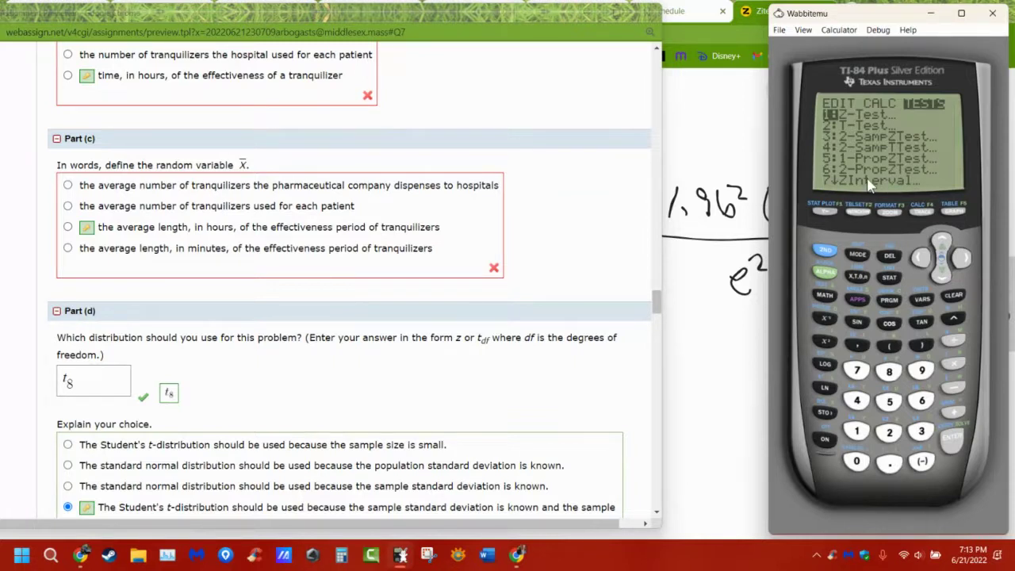
Step: Close the assignment preview and check the Test 2 due date in the Summer schedule spreadsheet and WebAssign's week 5 schedule
left_click(647, 12)
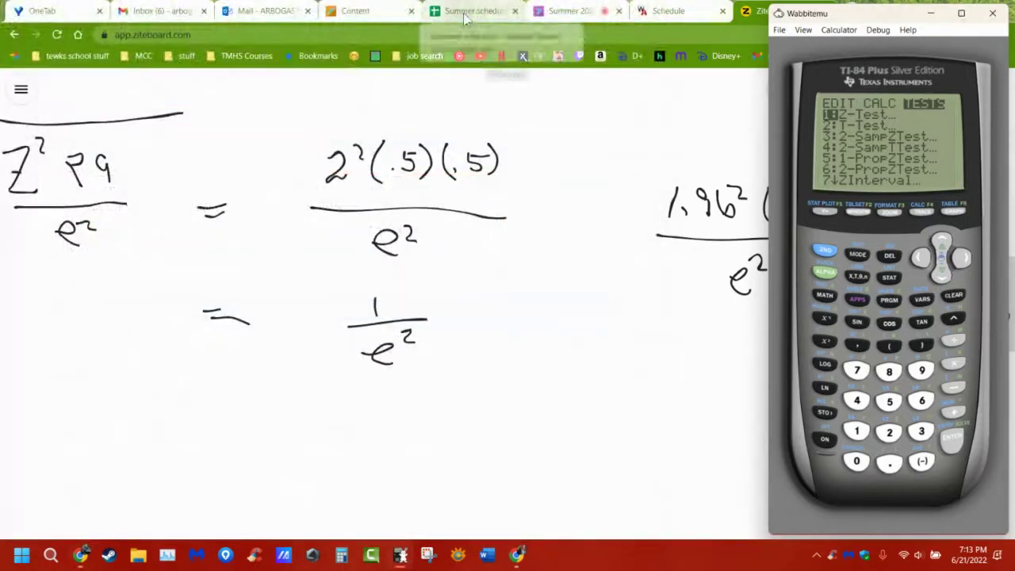
left_click(389, 16)
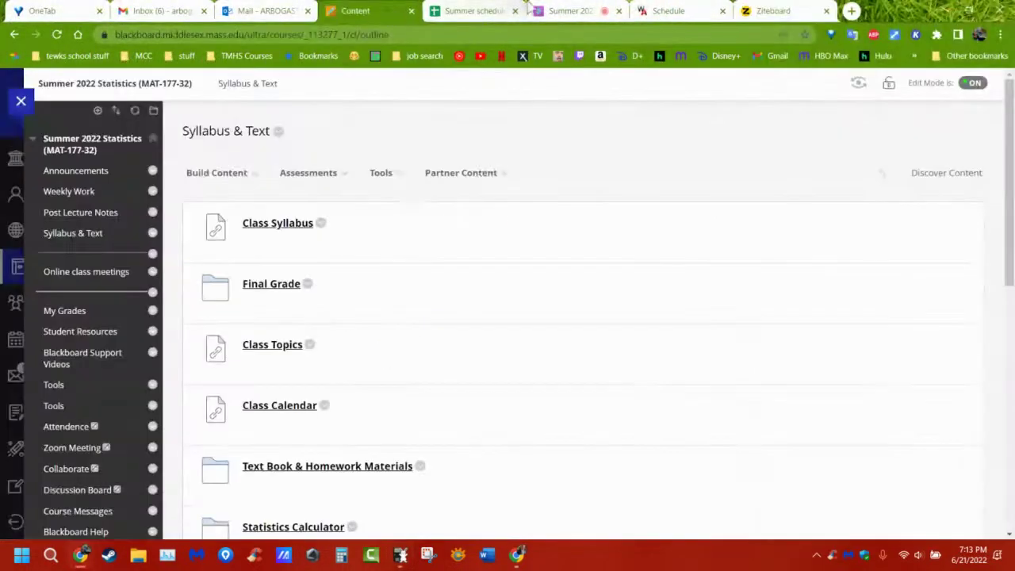
left_click(574, 16)
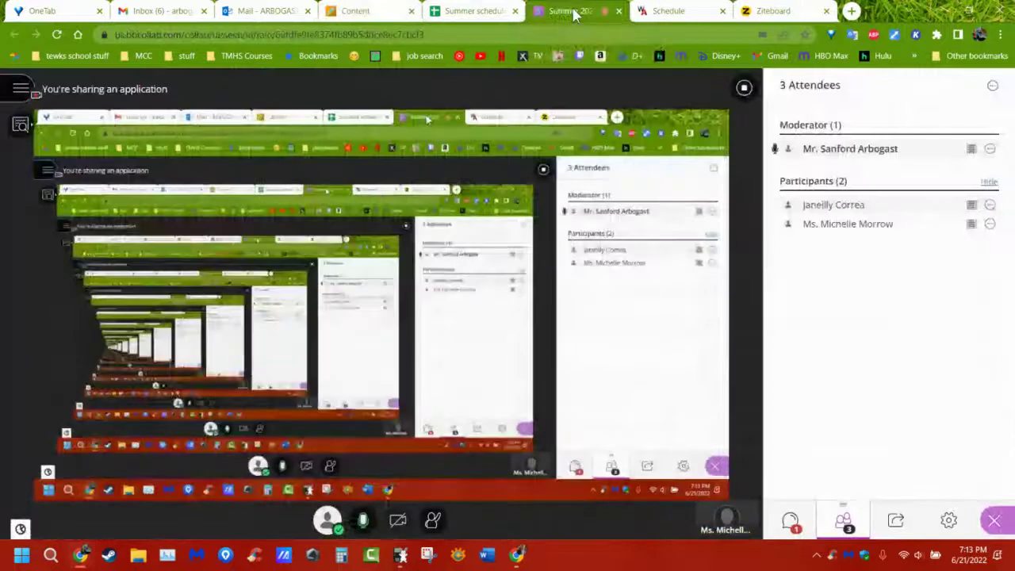
left_click(475, 11)
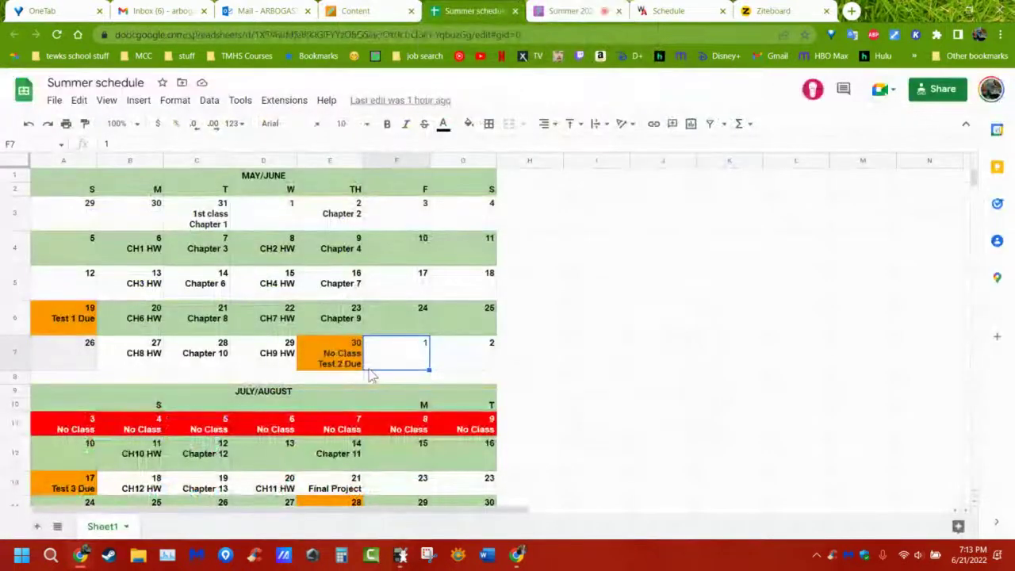
left_click(669, 11)
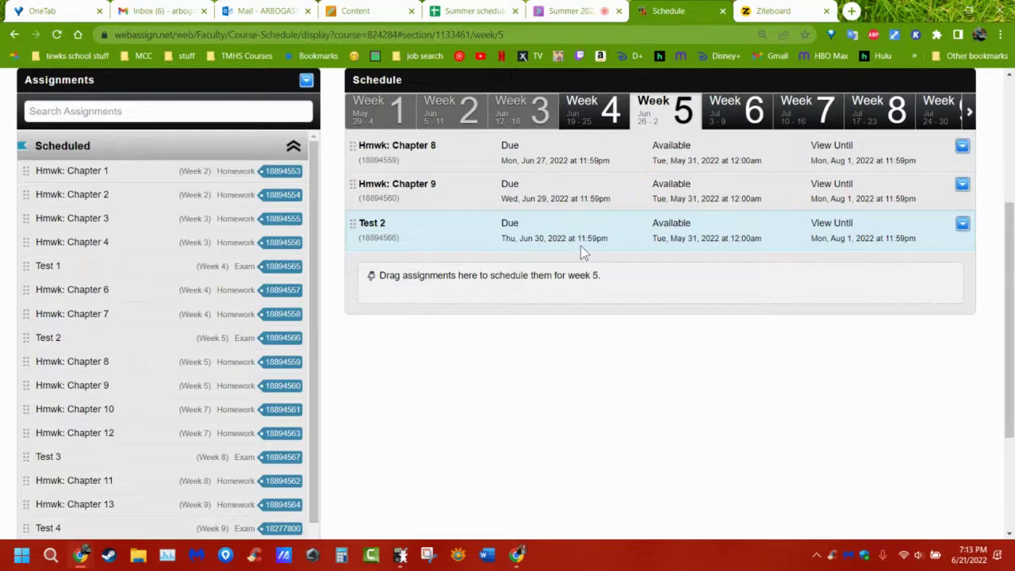
Step: Check the class session's attendees and review the July/August part of the Summer schedule spreadsheet
left_click(571, 11)
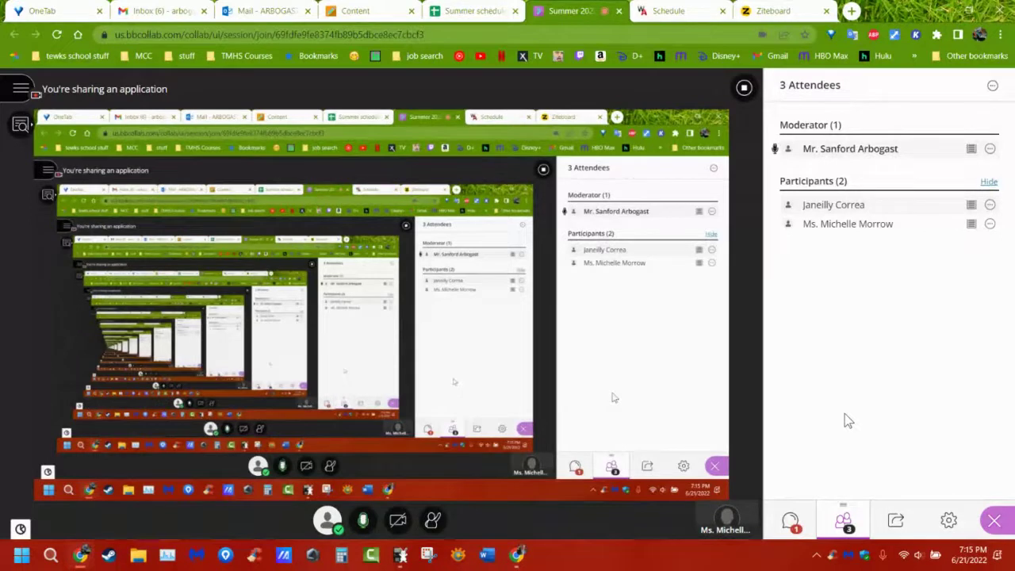
left_click(476, 11)
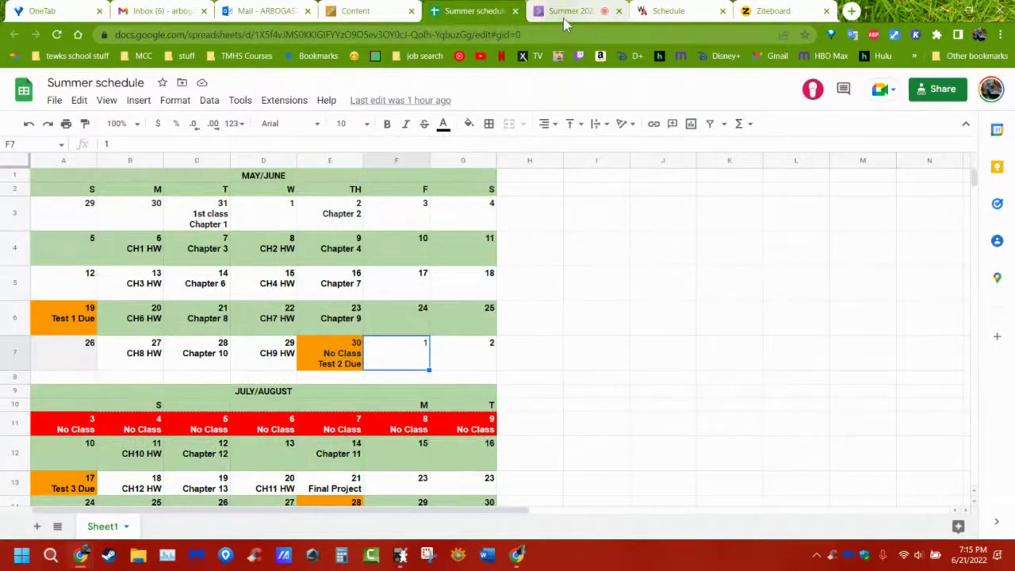
left_click(668, 11)
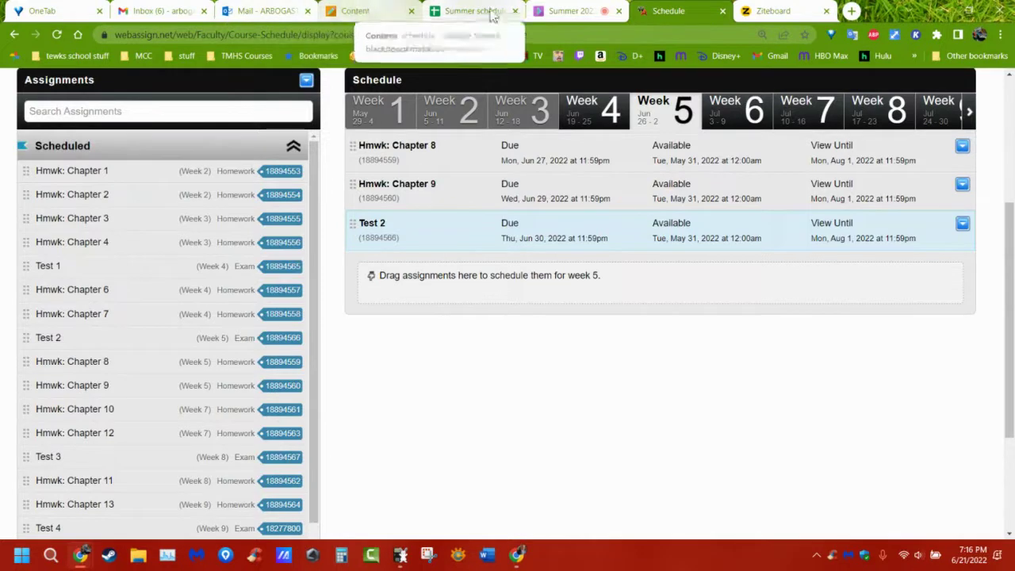
left_click(577, 14)
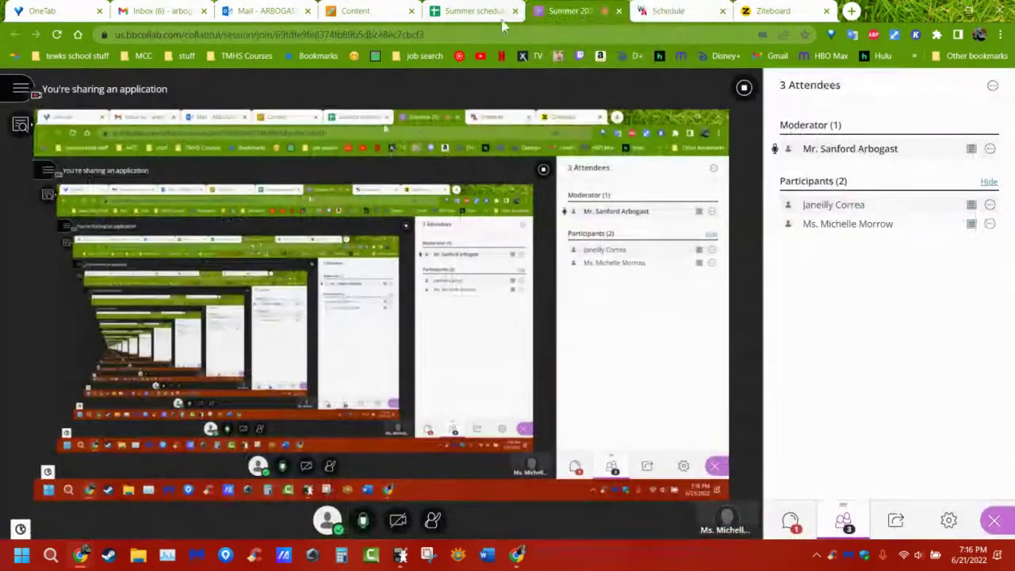
left_click(474, 11)
scroll(277, 305, "down", 5)
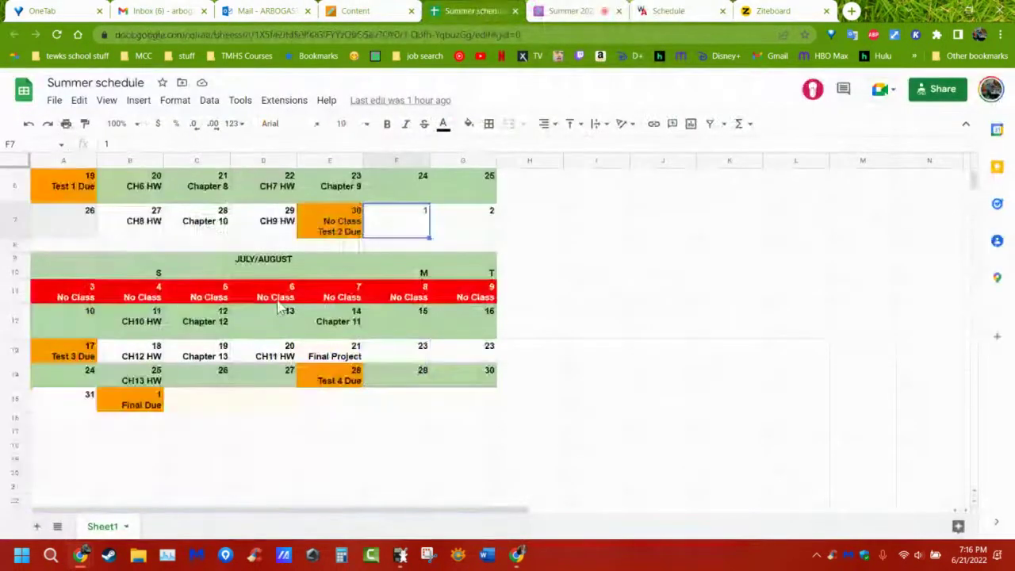
scroll(100, 358, "up", 2)
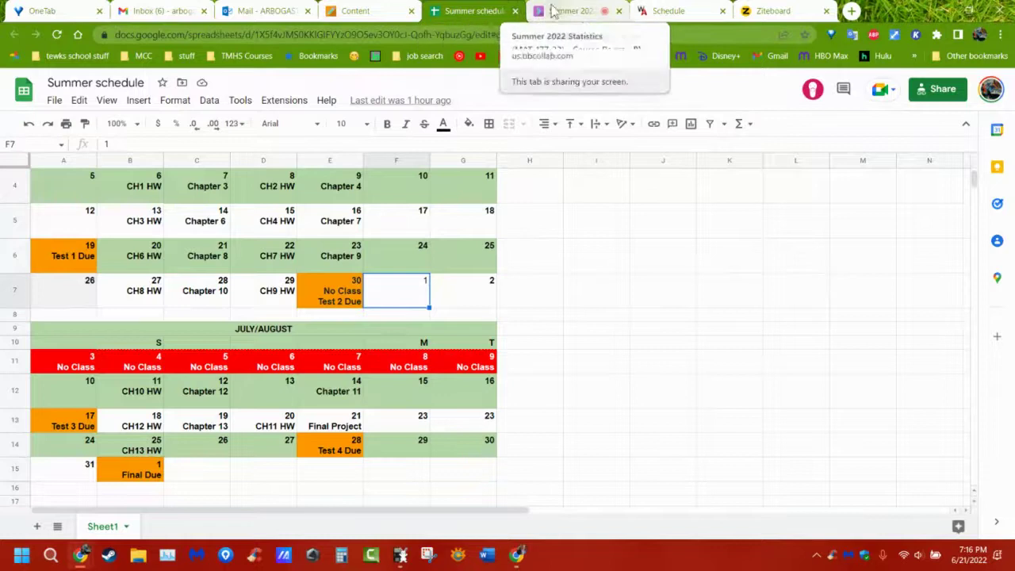
Step: Return to the WebAssign course schedule, open its messages window and close it again
left_click(666, 11)
scroll(294, 138, "up", 3)
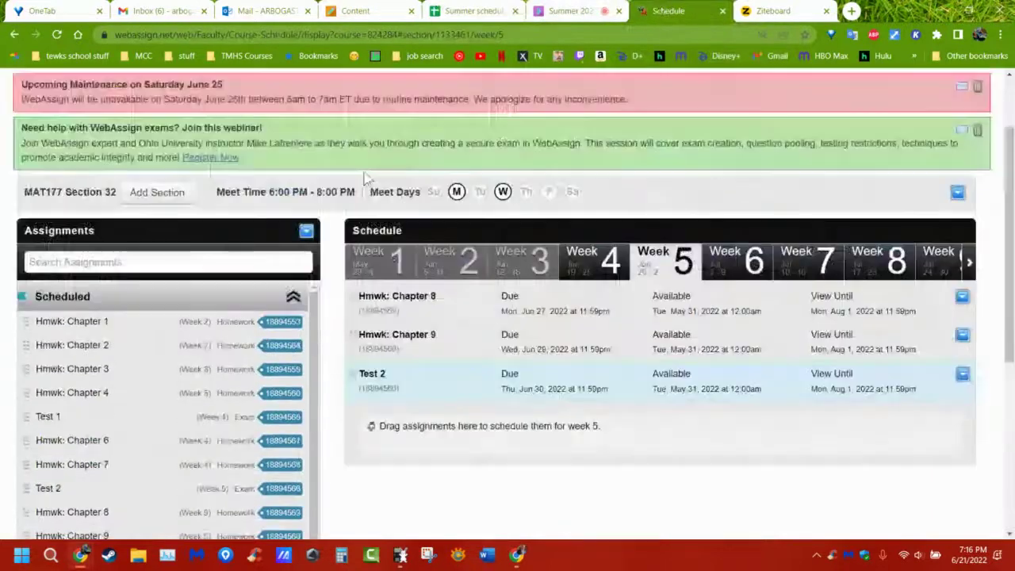
left_click(179, 146)
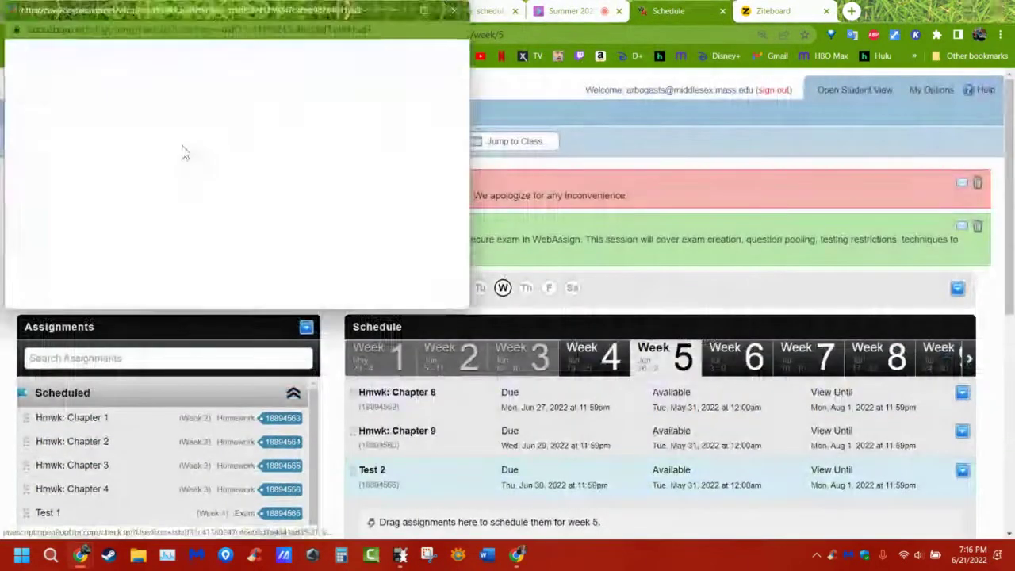
left_click(456, 14)
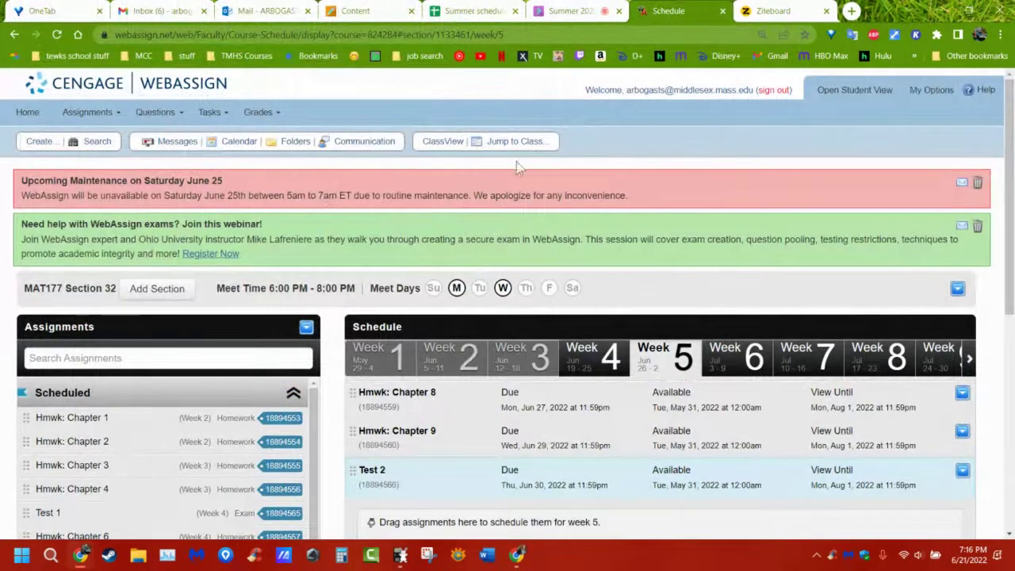
Step: Raise the system speaker volume slightly and close the quick settings
left_click(918, 558)
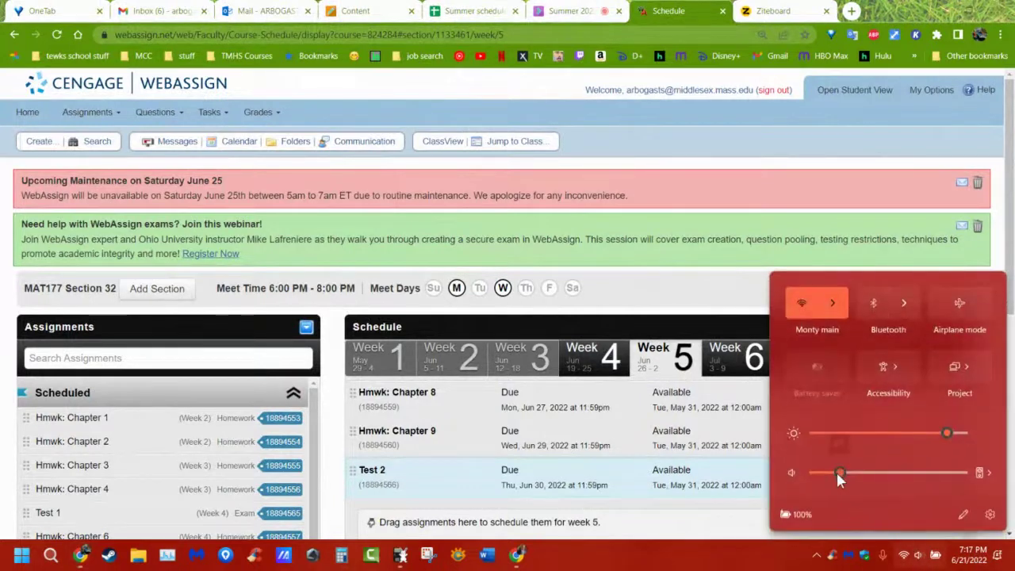
left_click_drag(840, 473, 860, 473)
left_click(726, 530)
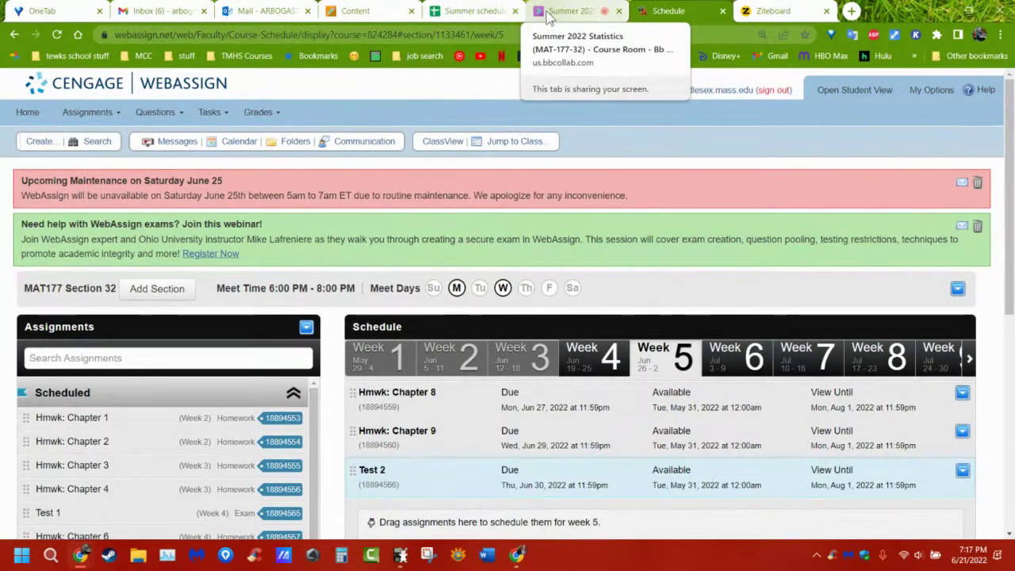
Step: Switch to the Blackboard statistics course and open the Final Project folder in Weekly Work
left_click(369, 18)
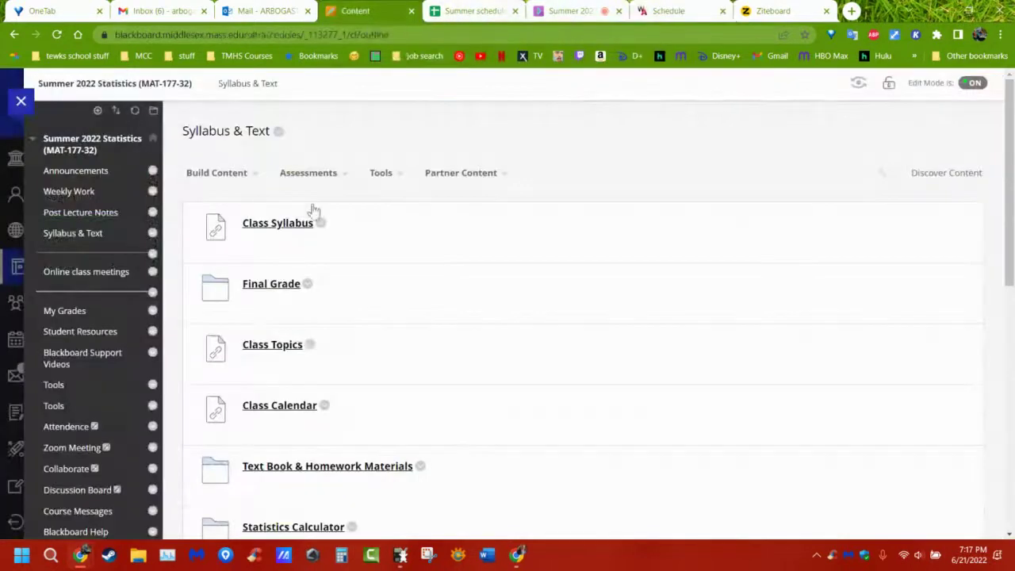
left_click(309, 172)
scroll(397, 290, "down", 3)
scroll(109, 165, "up", 2)
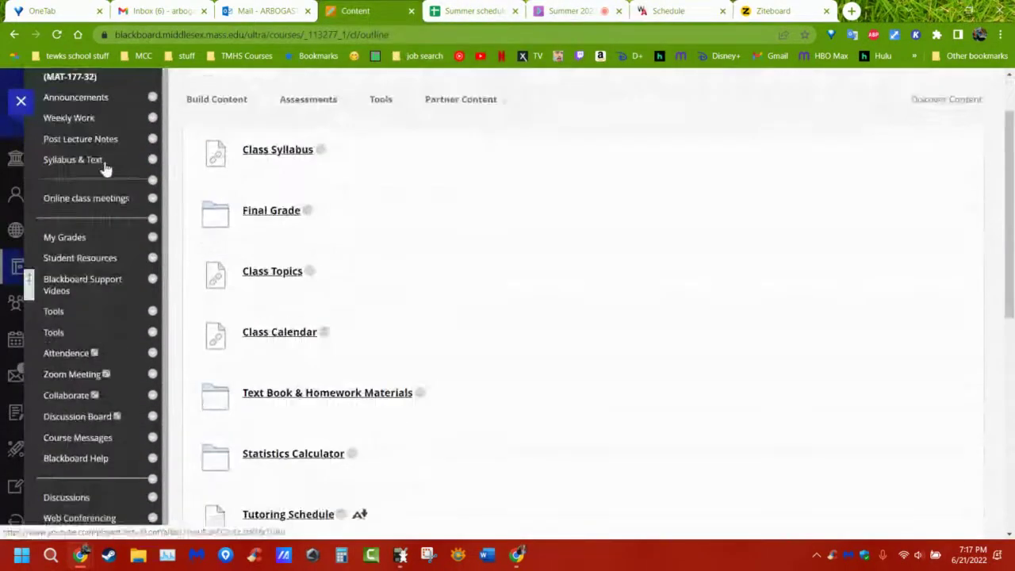
left_click(85, 126)
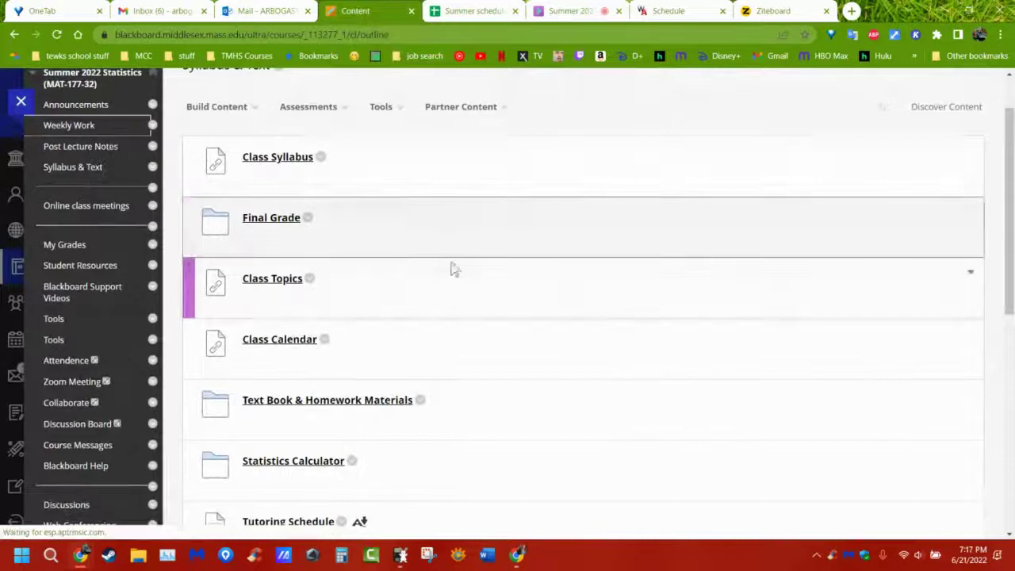
scroll(429, 278, "down", 3)
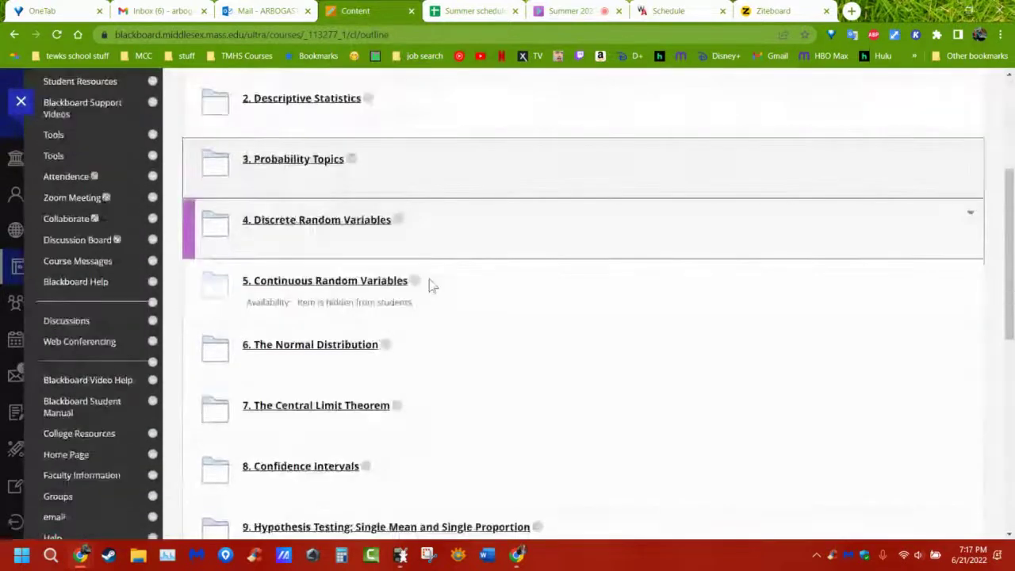
scroll(432, 285, "down", 6)
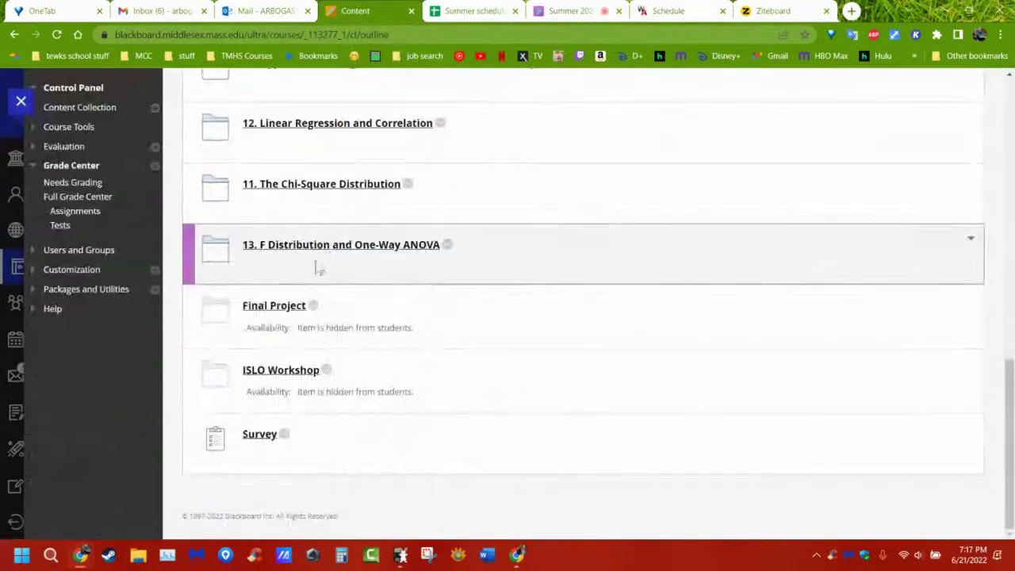
left_click(276, 309)
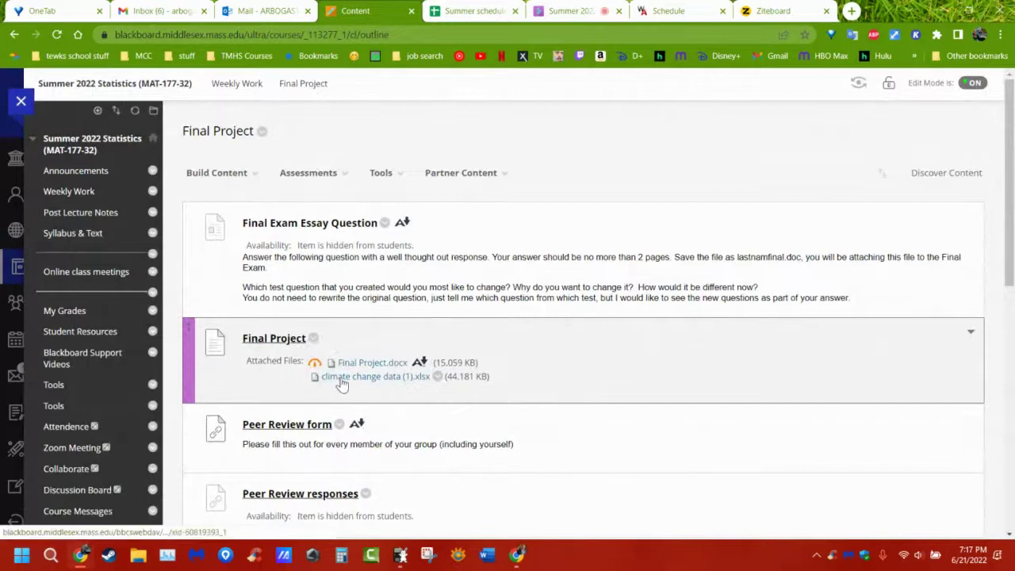
Step: Download the attached Final Project.docx and open it in Word
left_click(361, 365)
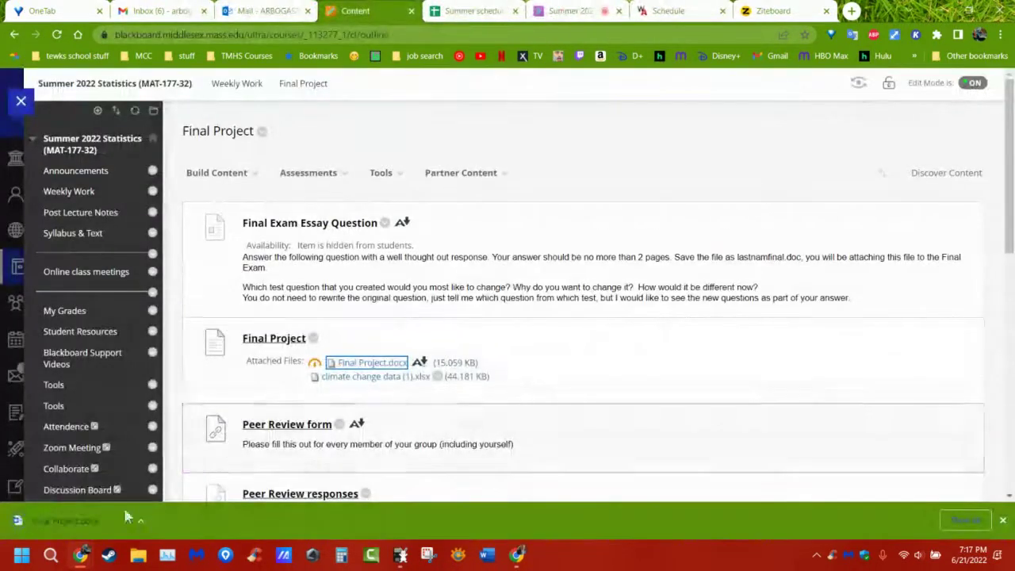
left_click(119, 520)
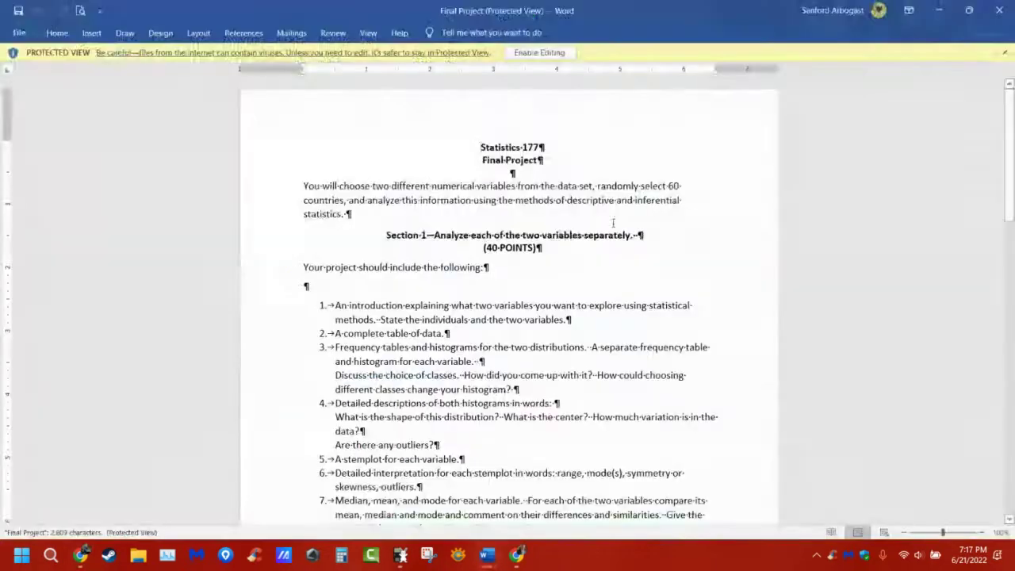
Step: Highlight the nine numbered requirements of Section 1 in the Final Project document
scroll(407, 262, "down", 2)
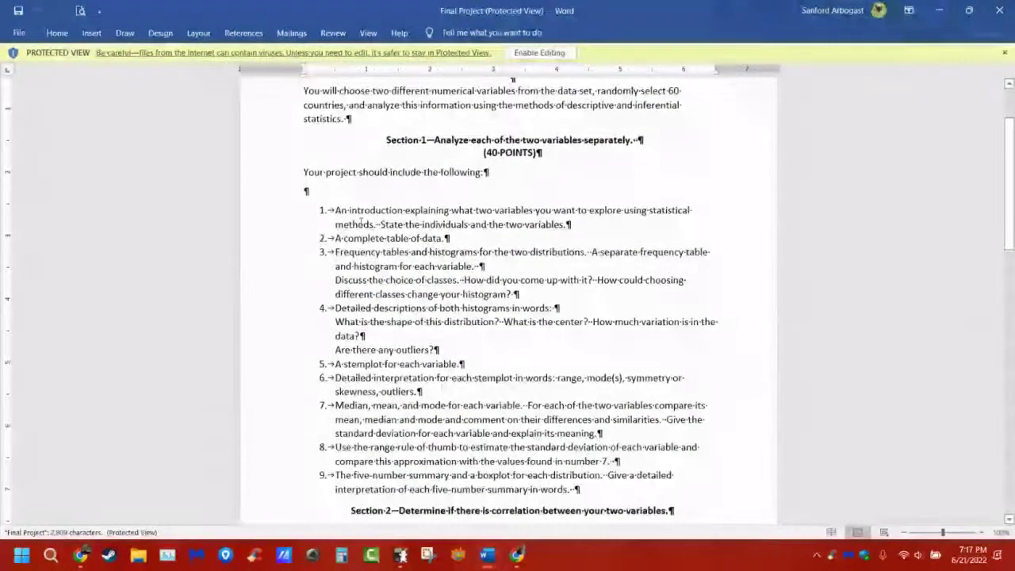
left_click_drag(335, 210, 653, 497)
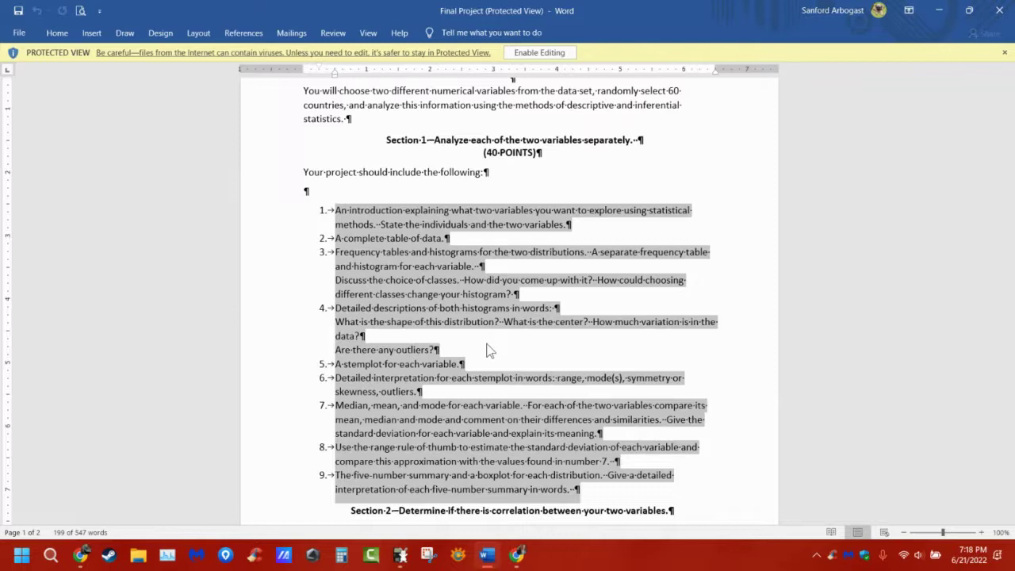
Step: Highlight the Section 2 correlation requirements across both pages, and mark the section's points line
scroll(517, 300, "down", 6)
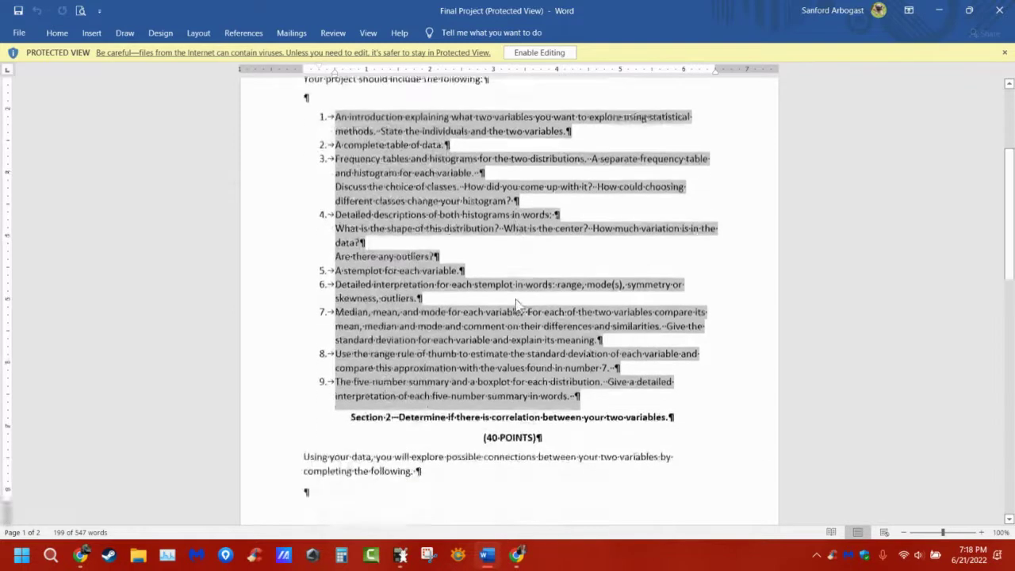
scroll(388, 349, "down", 4)
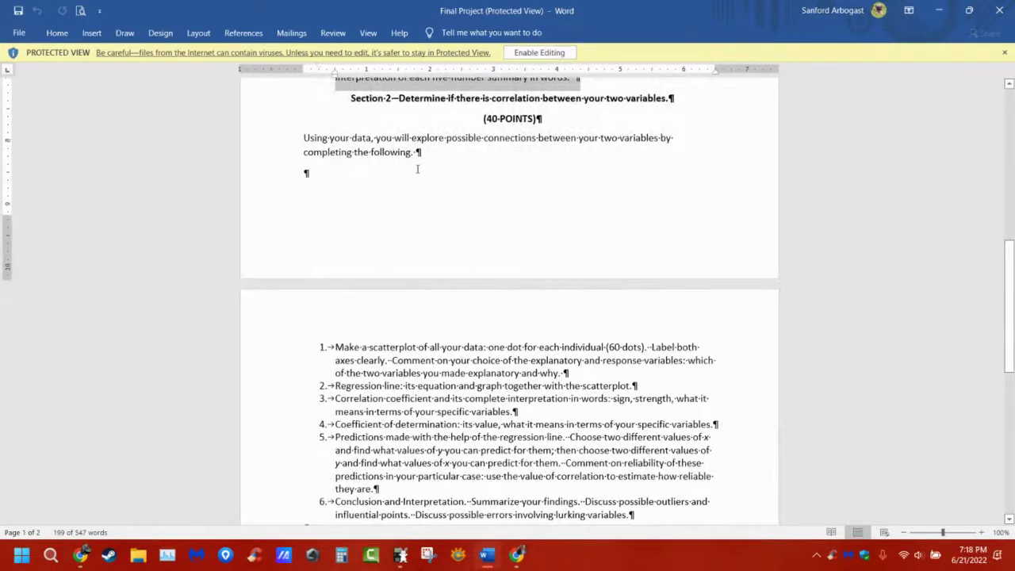
scroll(418, 169, "down", 1)
scroll(636, 459, "down", 1)
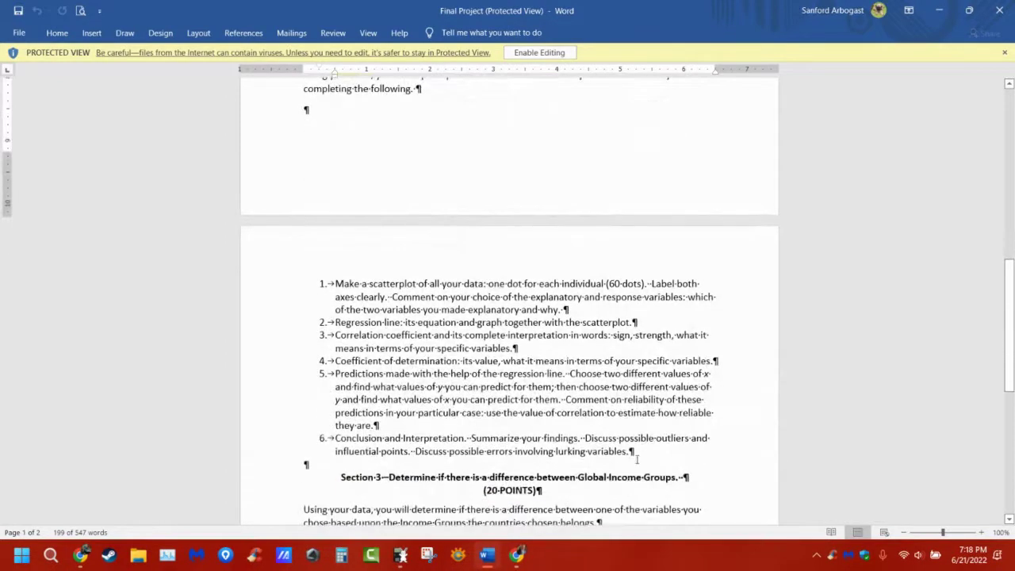
left_click_drag(624, 448, 321, 94)
scroll(469, 196, "up", 1)
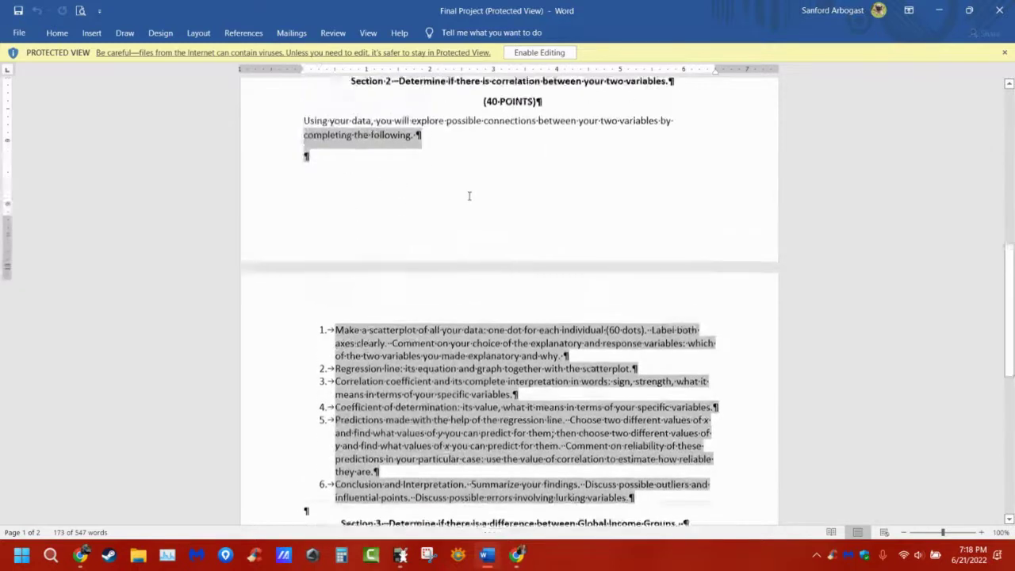
scroll(469, 196, "up", 1)
left_click_drag(307, 165, 302, 175)
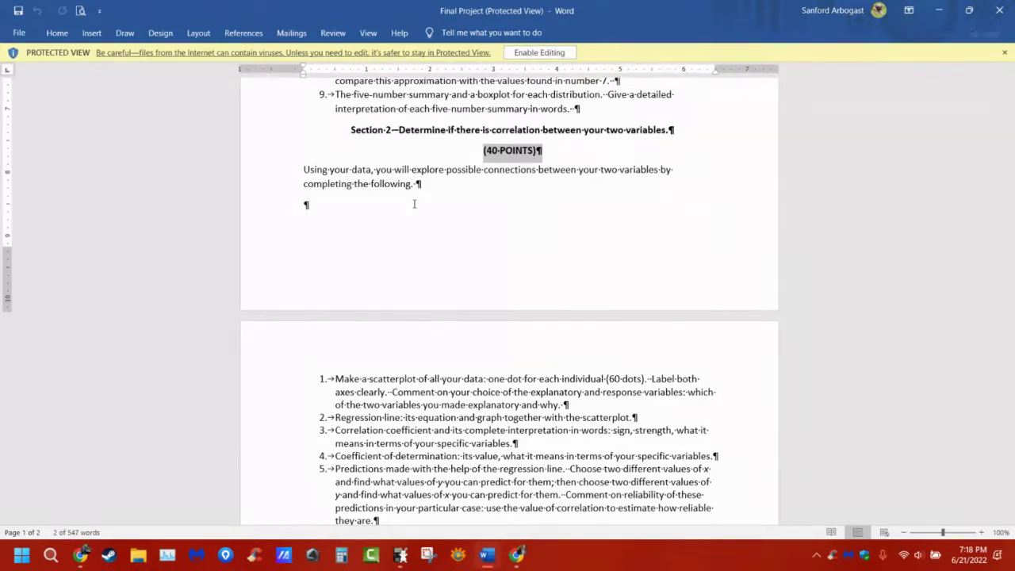
Step: Highlight the Section 3 income group instructions, and return to Section 1 to highlight its nine requirements again
scroll(414, 203, "down", 7)
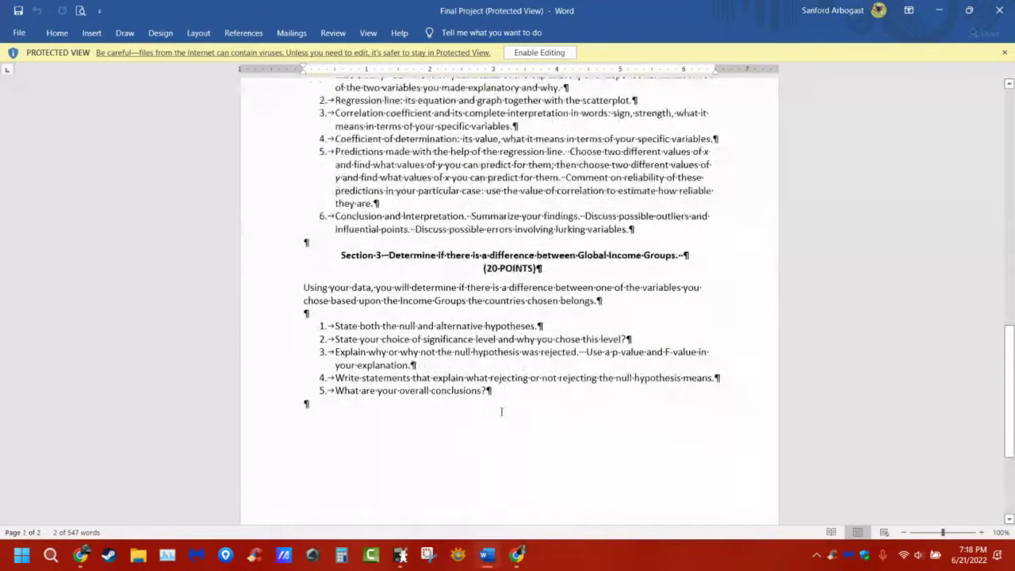
left_click_drag(500, 400, 287, 284)
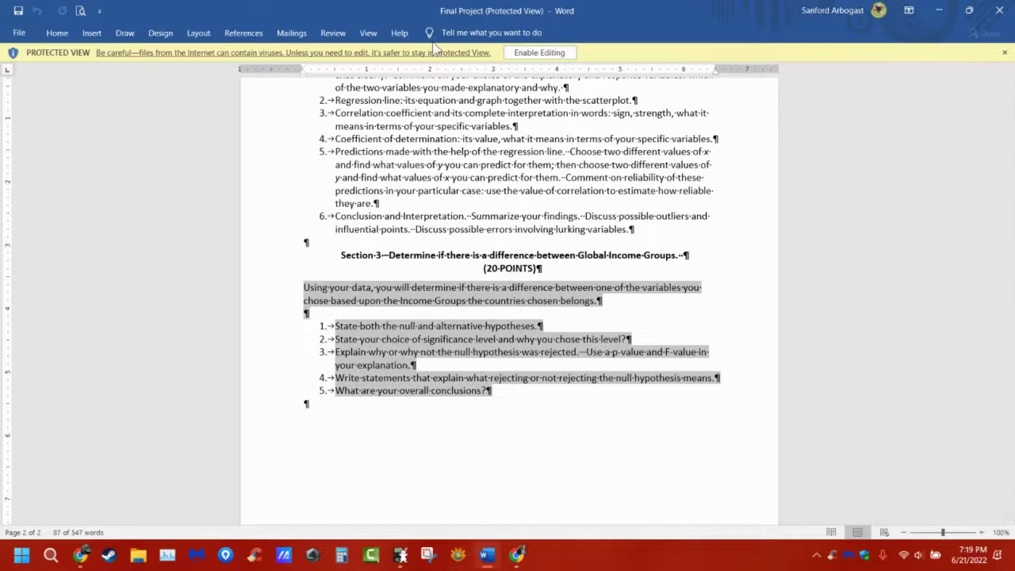
scroll(516, 261, "up", 3)
scroll(516, 262, "up", 15)
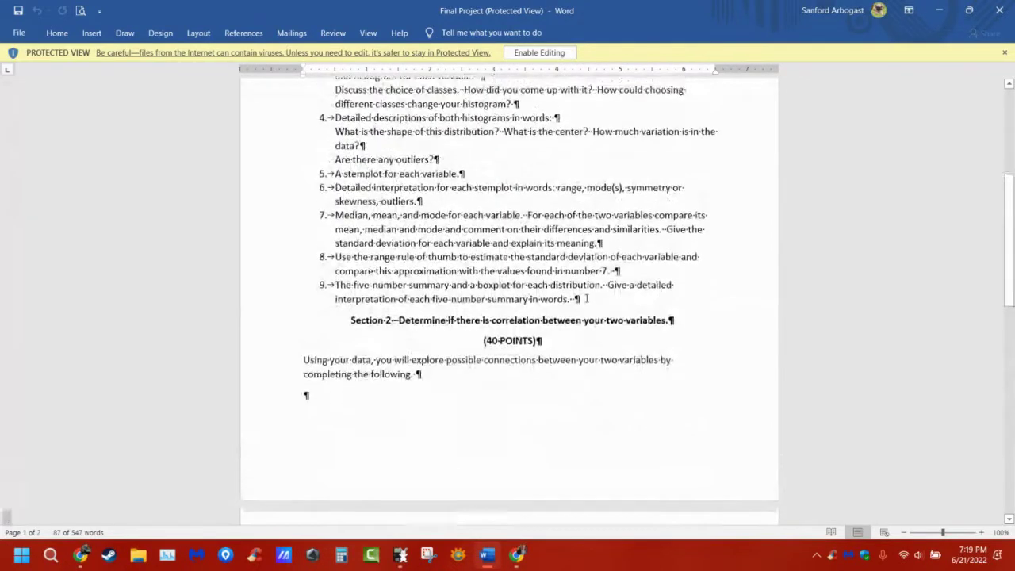
scroll(594, 298, "up", 3)
scroll(584, 297, "up", 2)
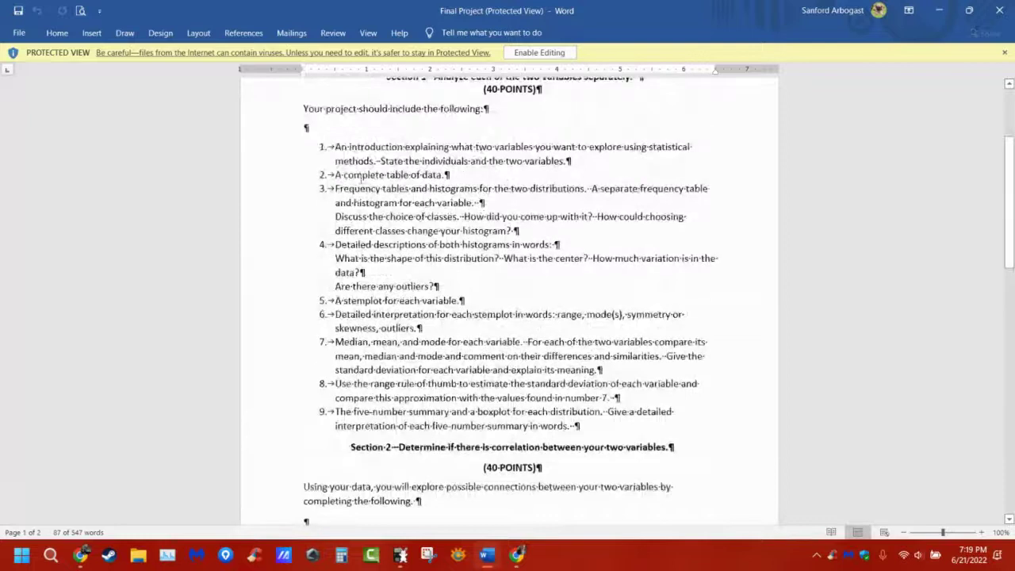
left_click_drag(332, 146, 622, 430)
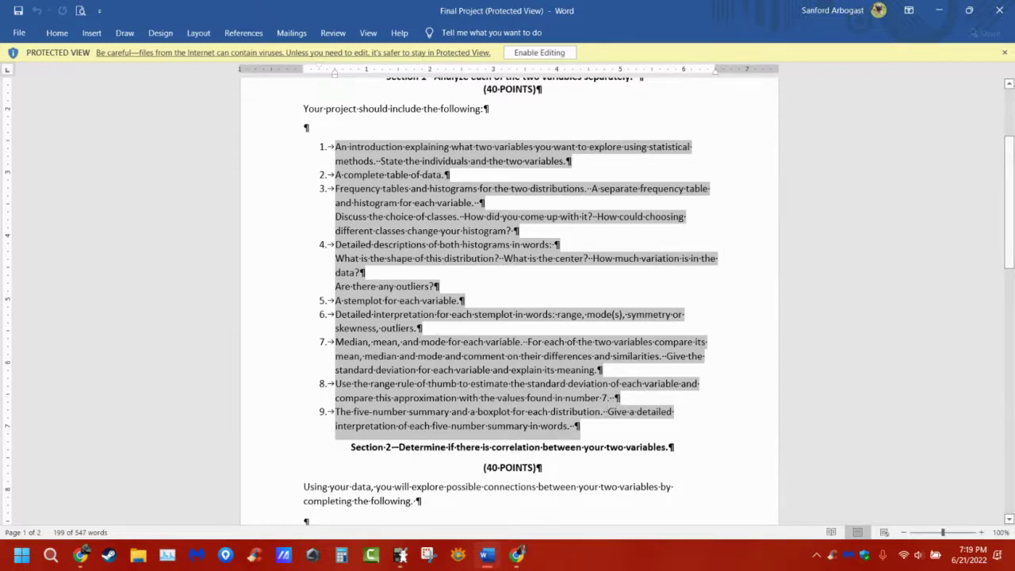
Step: Switch to the Blackboard page in Chrome, download climate change data (1).xlsx and open it in a maximized Excel window
mouse_move(82, 559)
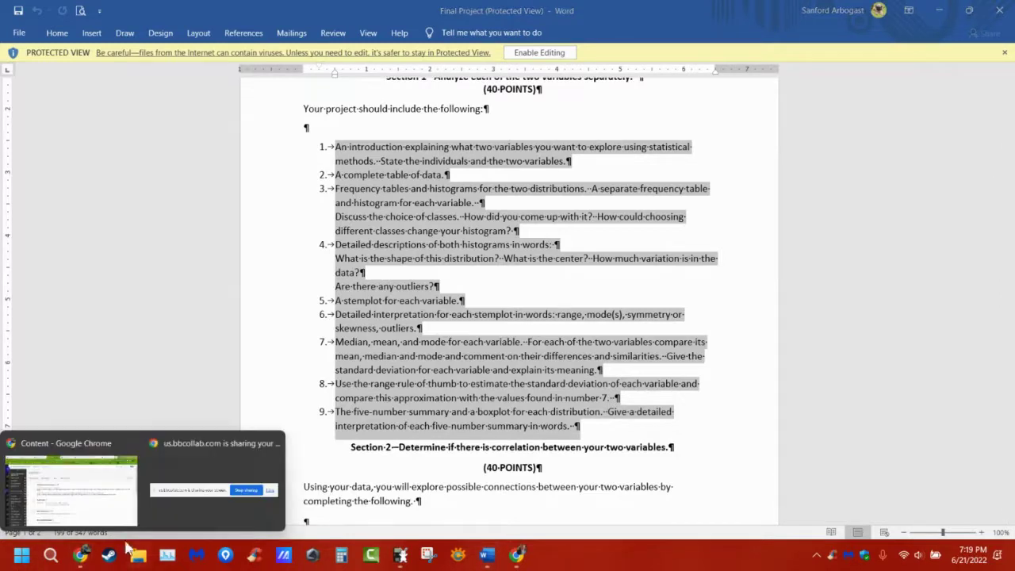
left_click(76, 491)
left_click(375, 377)
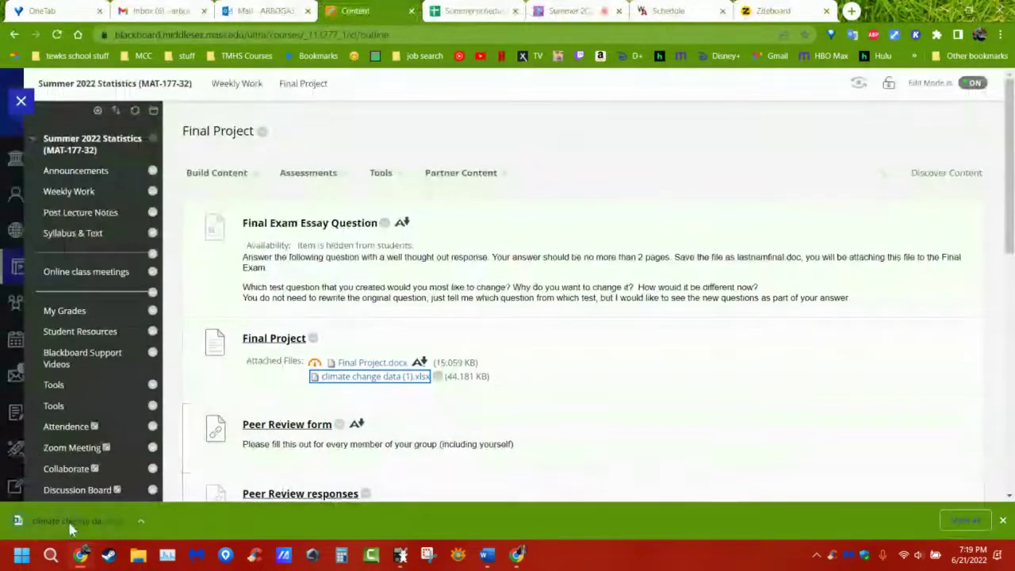
left_click(71, 526)
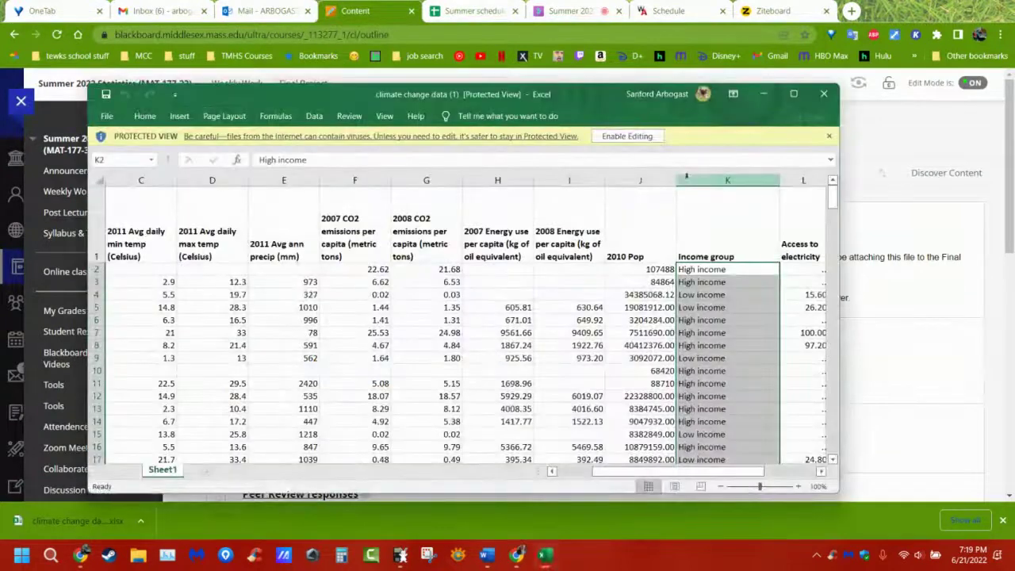
left_click(794, 93)
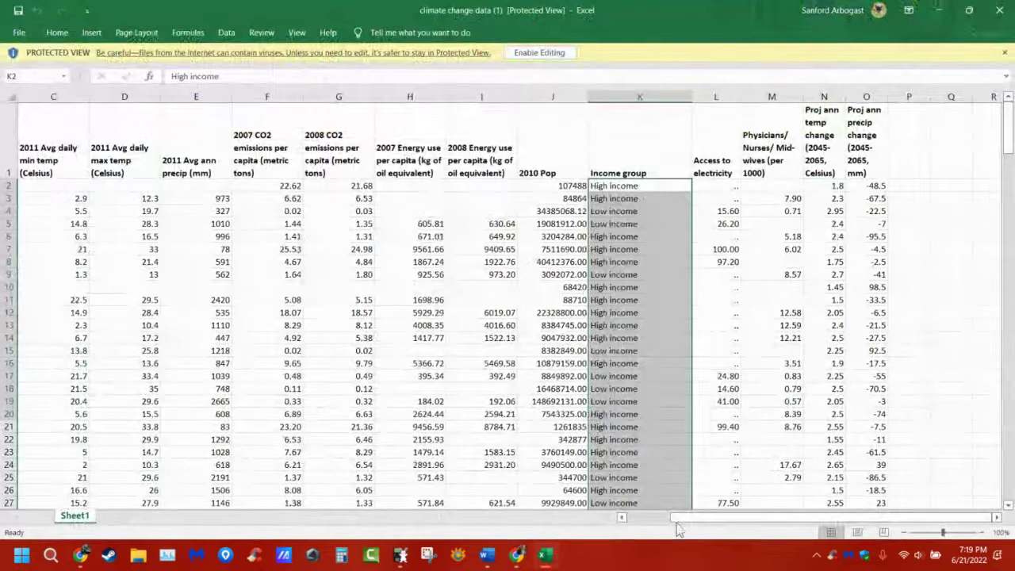
Step: Show the sheet from its first column and select the 2011 Avg daily max temp and 2007 Energy use per capita headers
left_click_drag(678, 524, 639, 519)
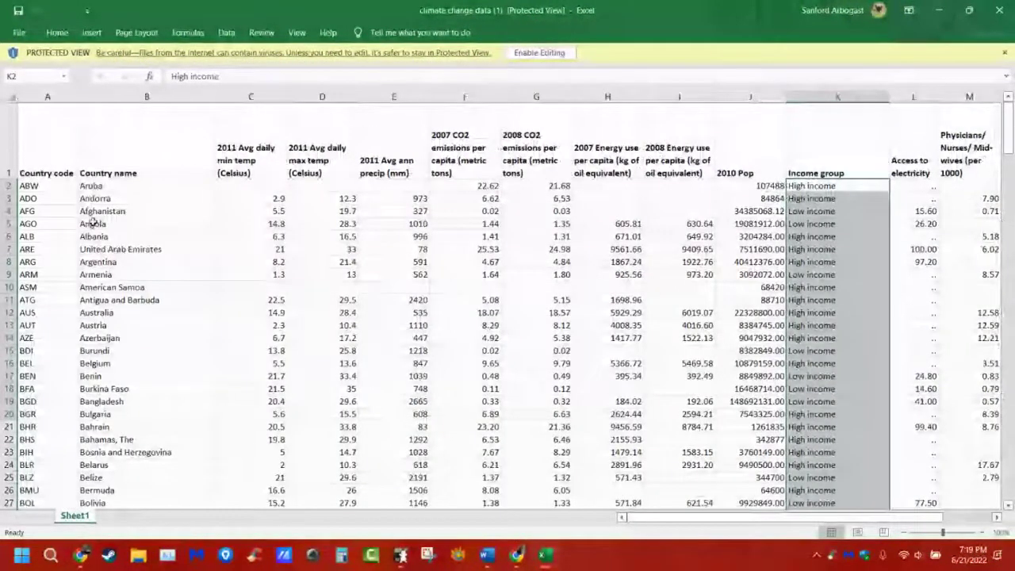
left_click(323, 160)
left_click(621, 177)
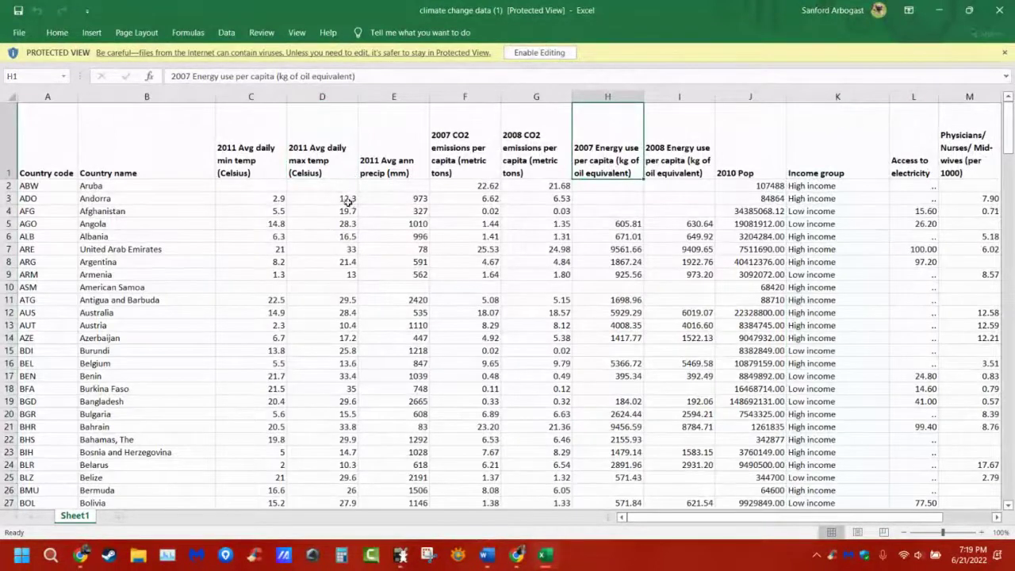
Step: Look through the country rows to the end of the data and select the Small island developing states entry
scroll(348, 202, "down", 13)
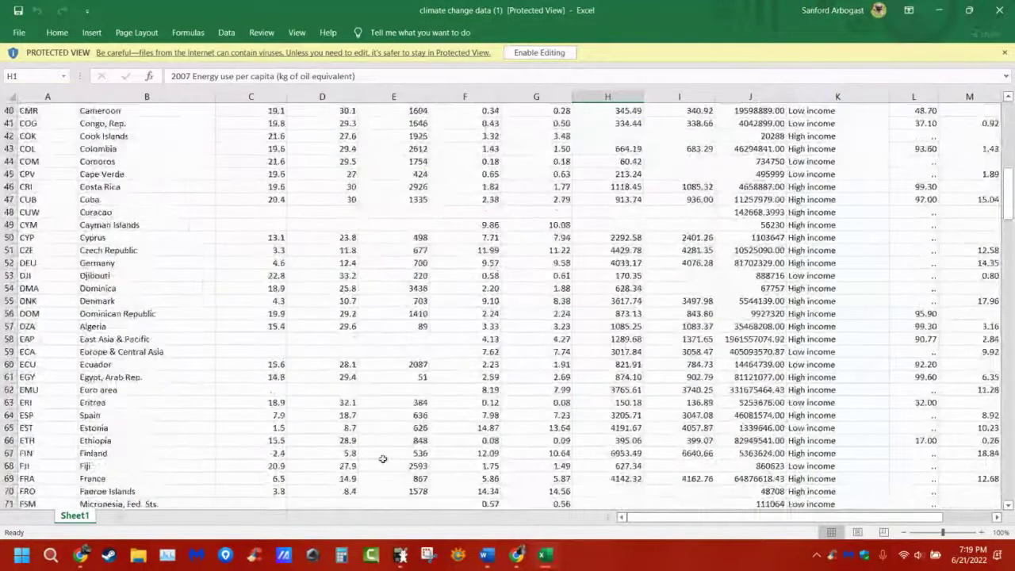
scroll(382, 459, "down", 17)
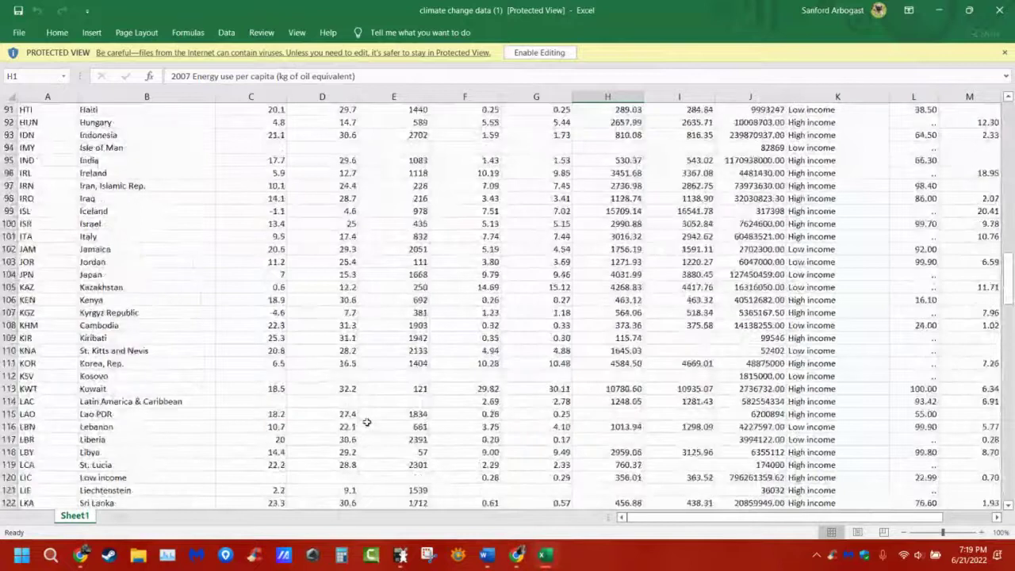
scroll(367, 422, "down", 20)
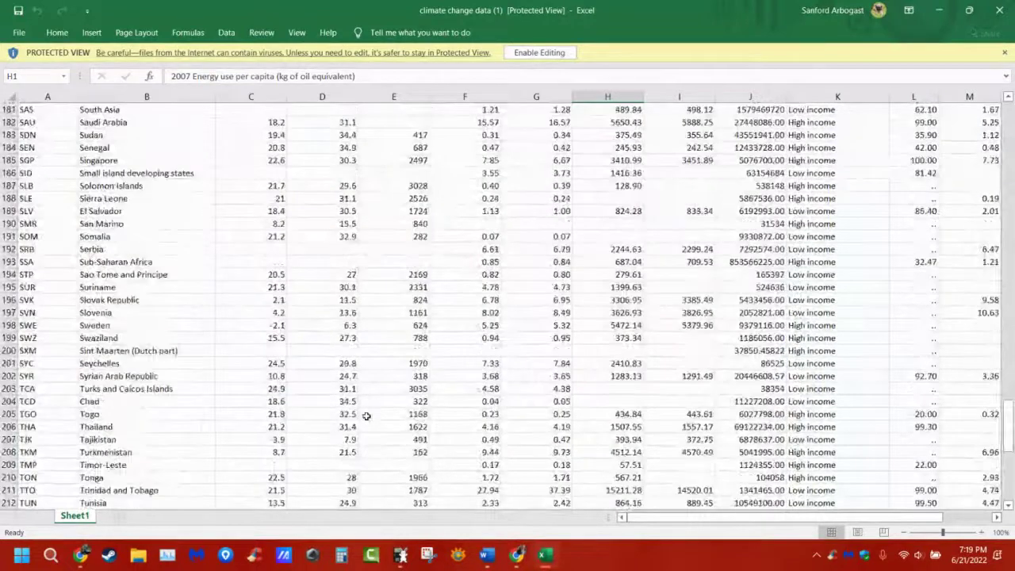
scroll(367, 416, "down", 12)
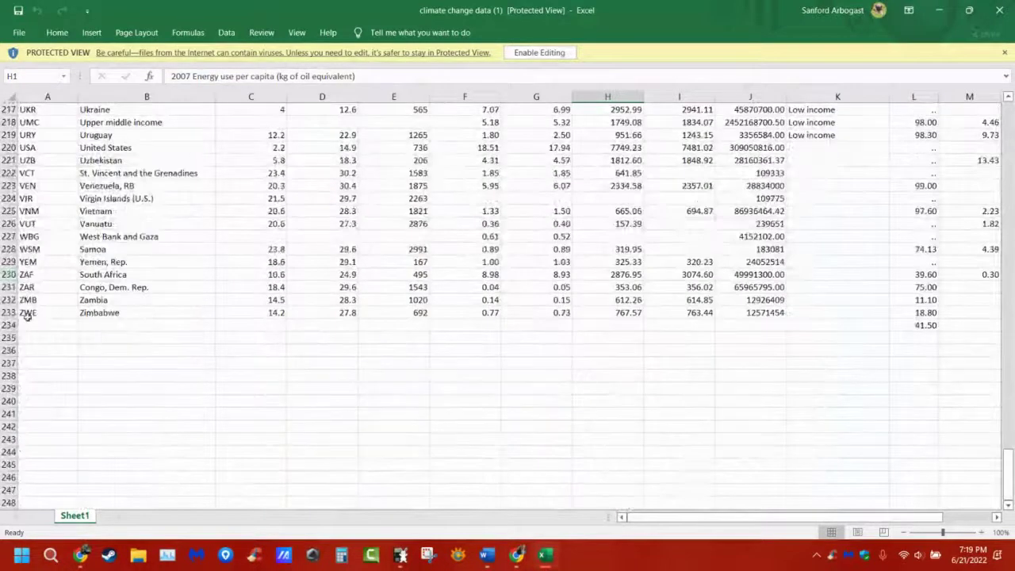
scroll(185, 329, "up", 2)
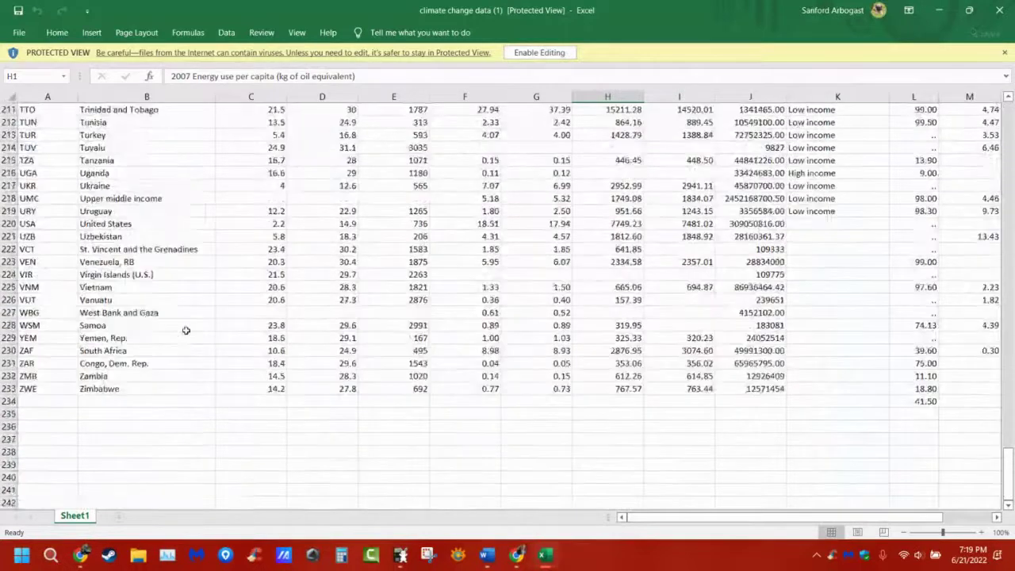
scroll(185, 330, "up", 13)
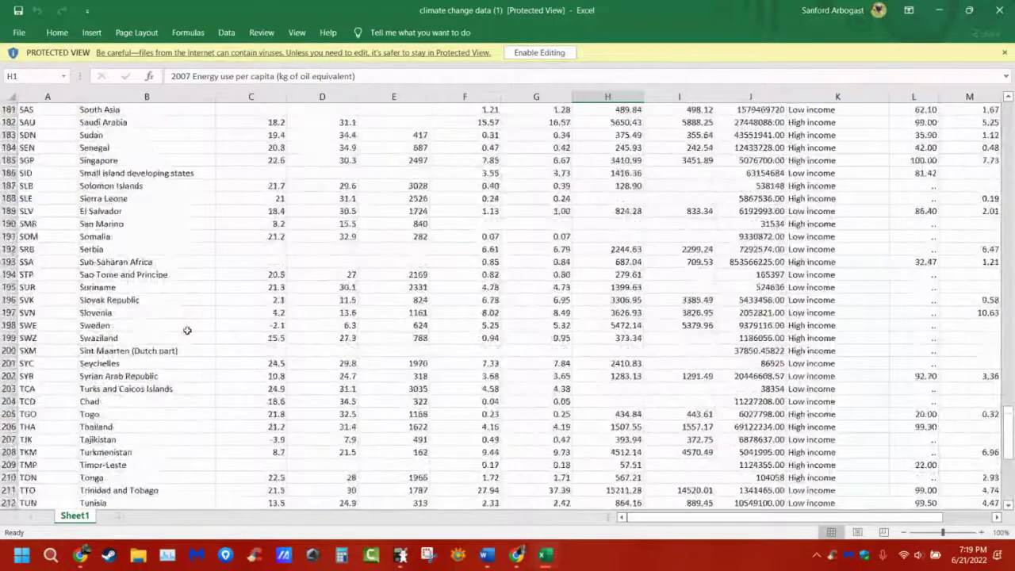
scroll(187, 330, "up", 1)
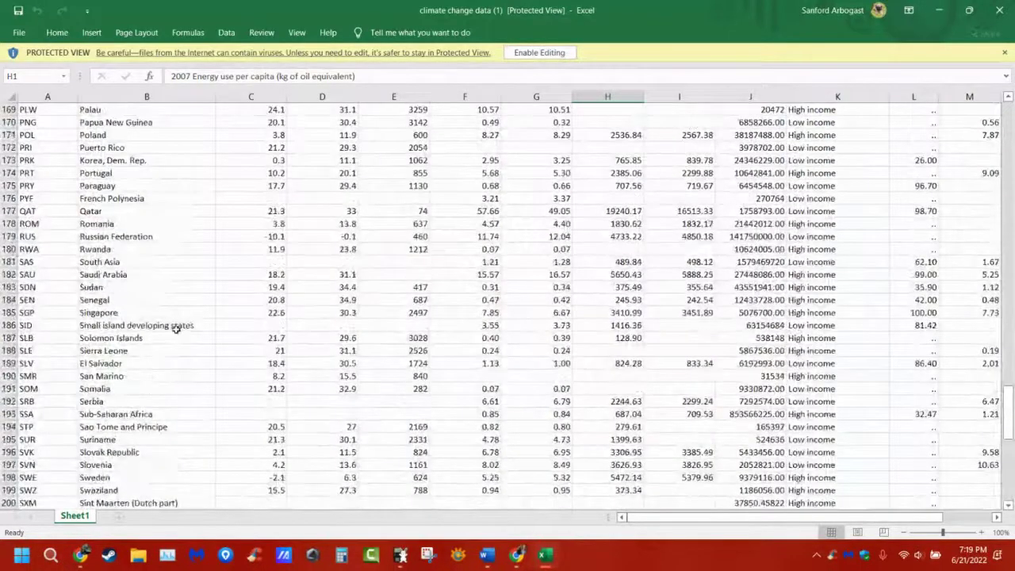
left_click(177, 325)
Step: Find the Low income row higher in the country list and select its name, its country code and population cell J121
scroll(214, 353, "up", 5)
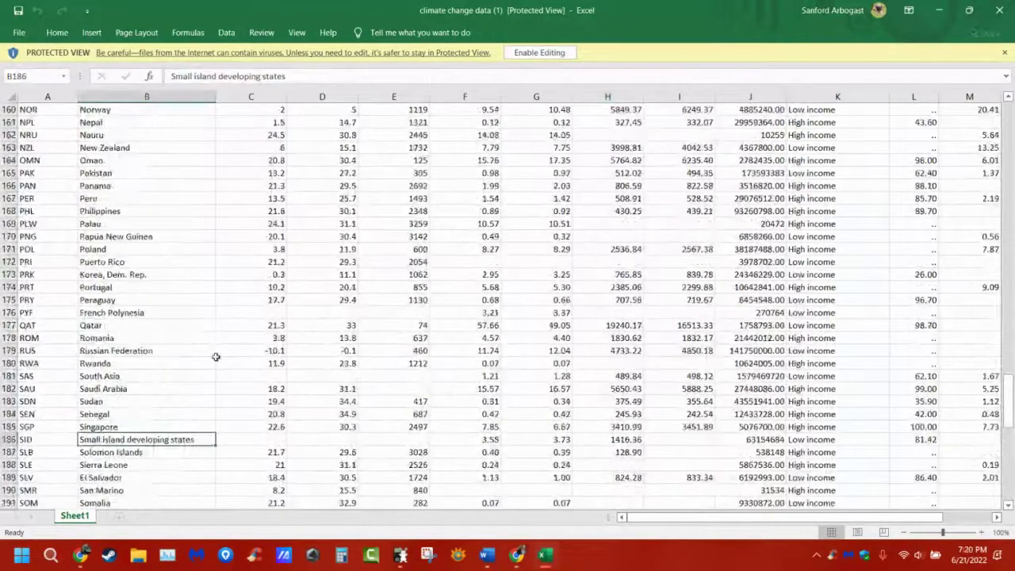
scroll(212, 354, "up", 5)
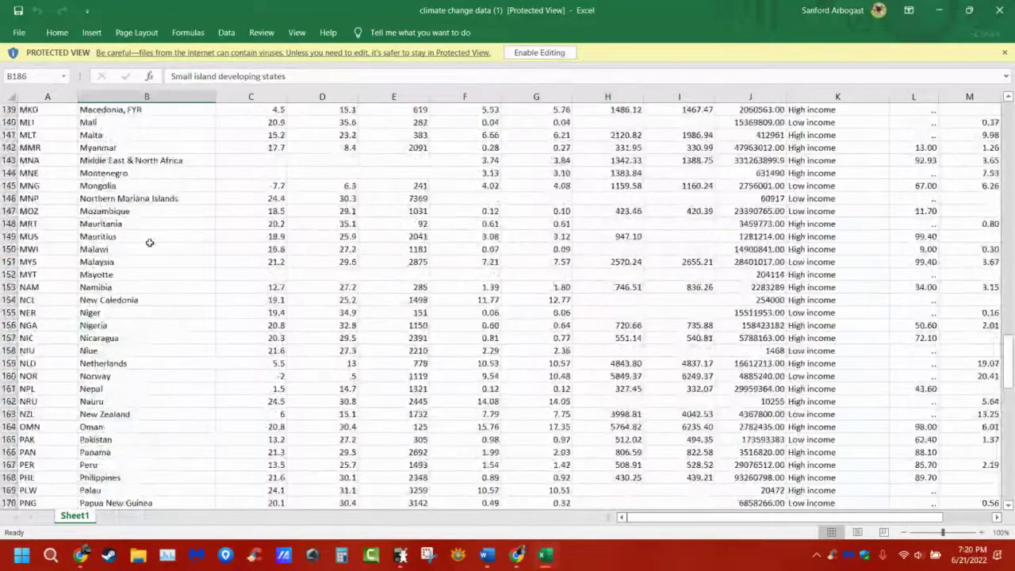
scroll(149, 243, "up", 2)
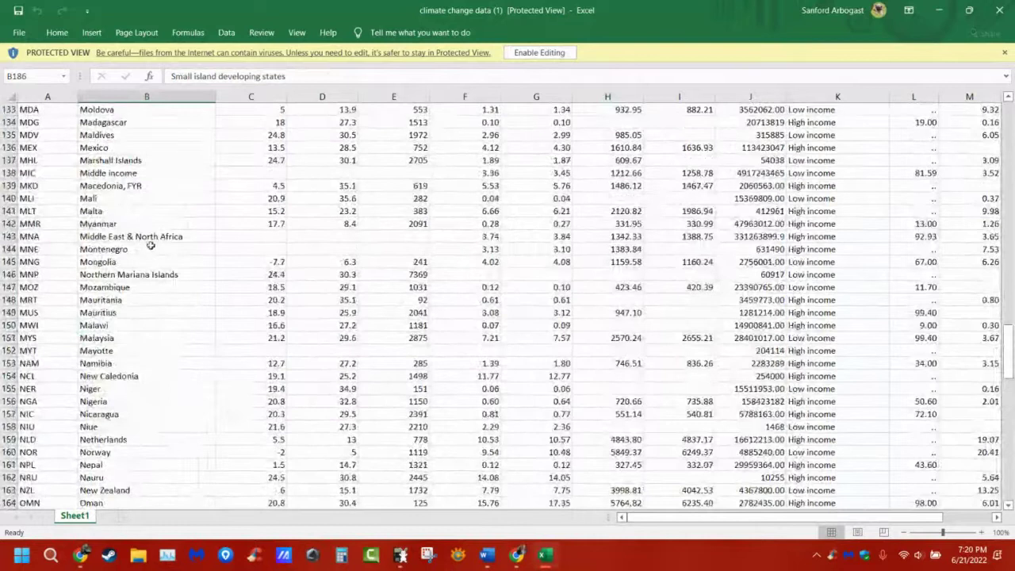
scroll(159, 248, "up", 3)
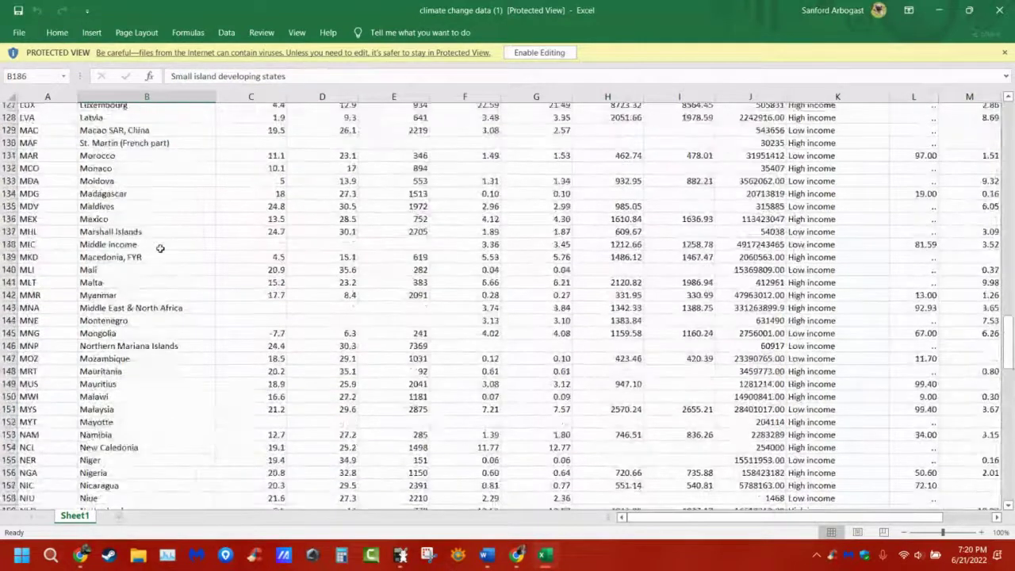
scroll(159, 248, "up", 3)
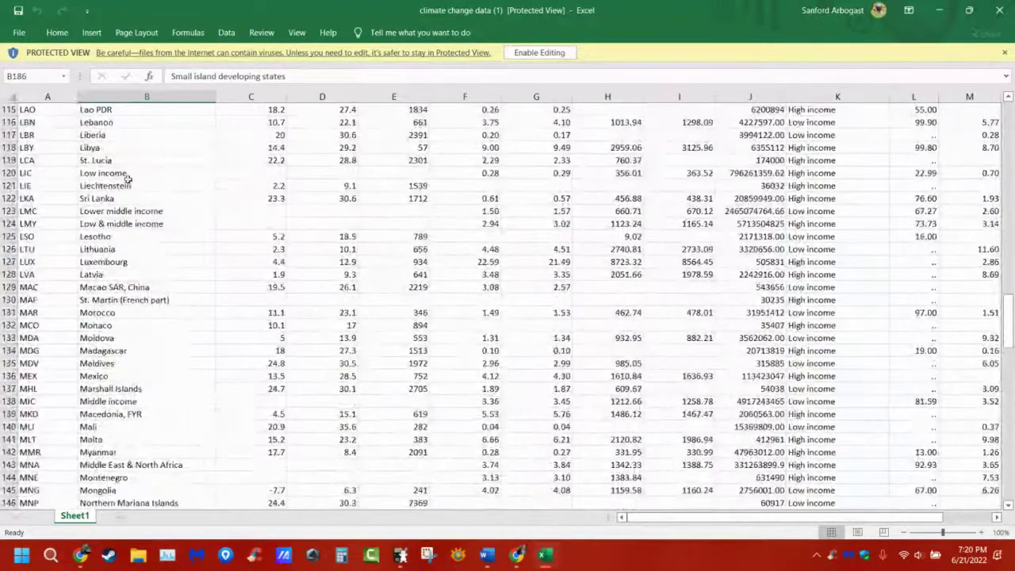
left_click(125, 172)
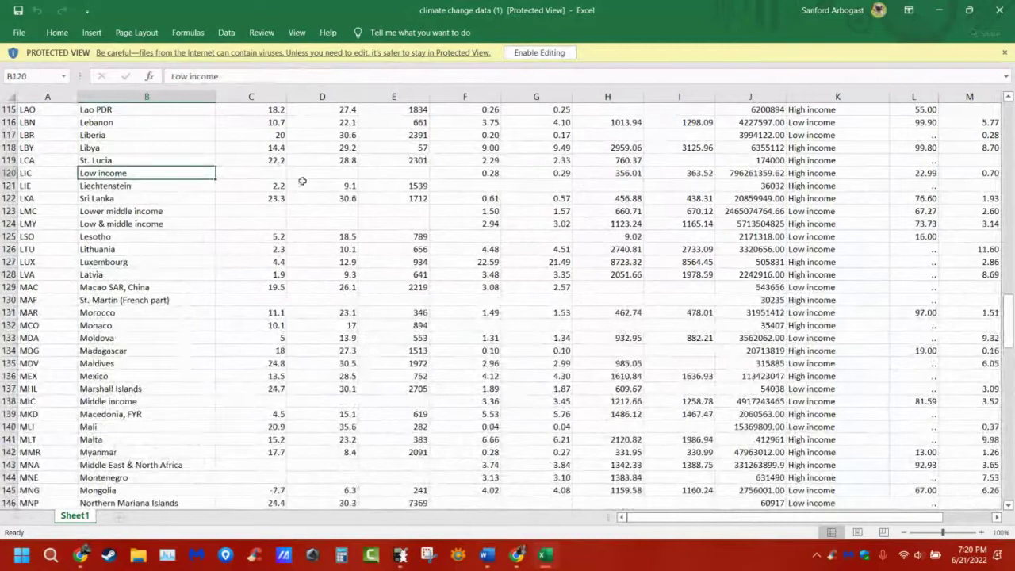
left_click(38, 176)
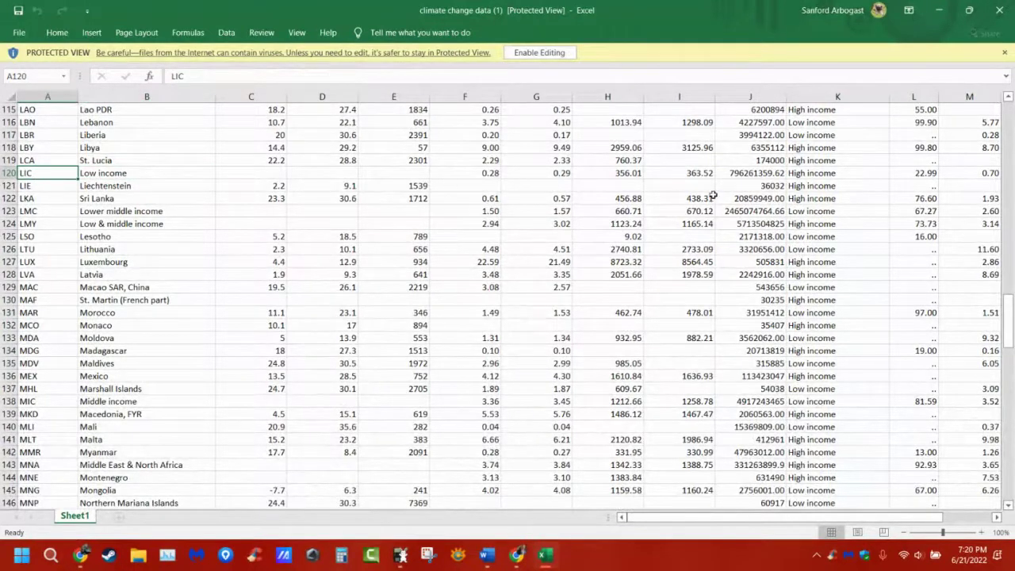
left_click(767, 189)
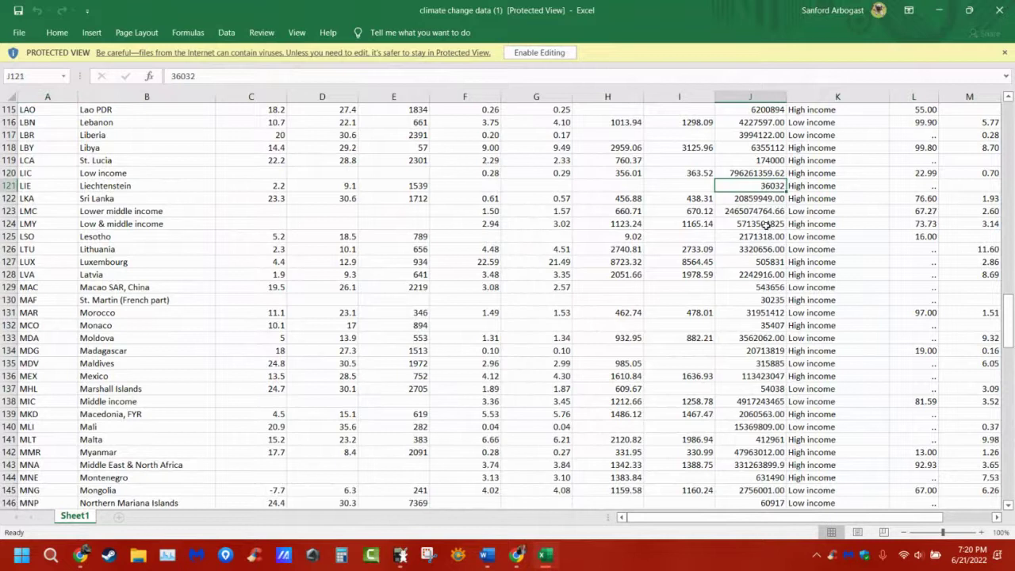
scroll(771, 196, "up", 1)
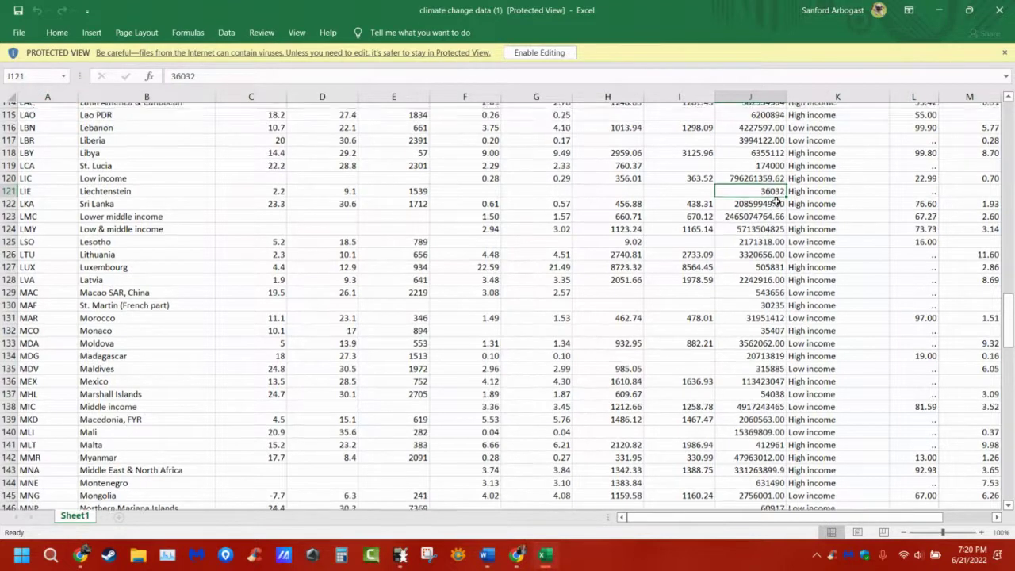
scroll(775, 200, "up", 4)
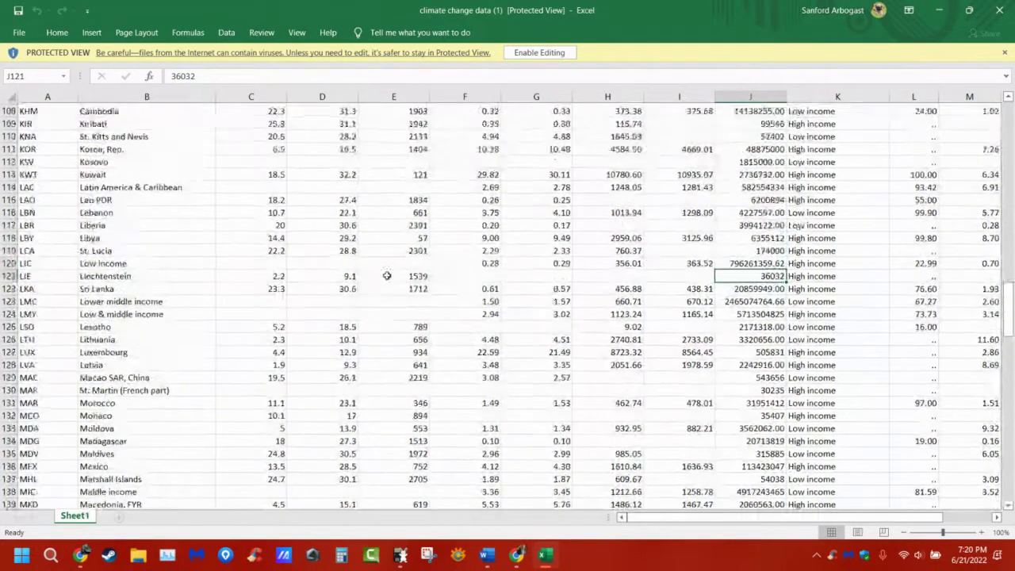
Step: Look through the country rows above the Low income row up to the headers, and back down to the Honduras row
scroll(368, 278, "up", 6)
scroll(368, 278, "up", 4)
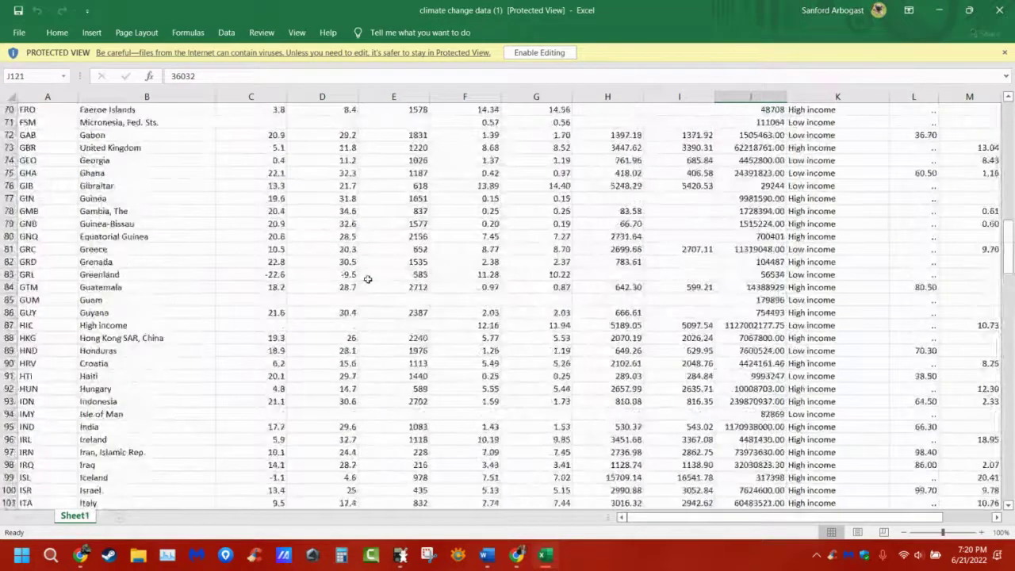
scroll(368, 278, "up", 7)
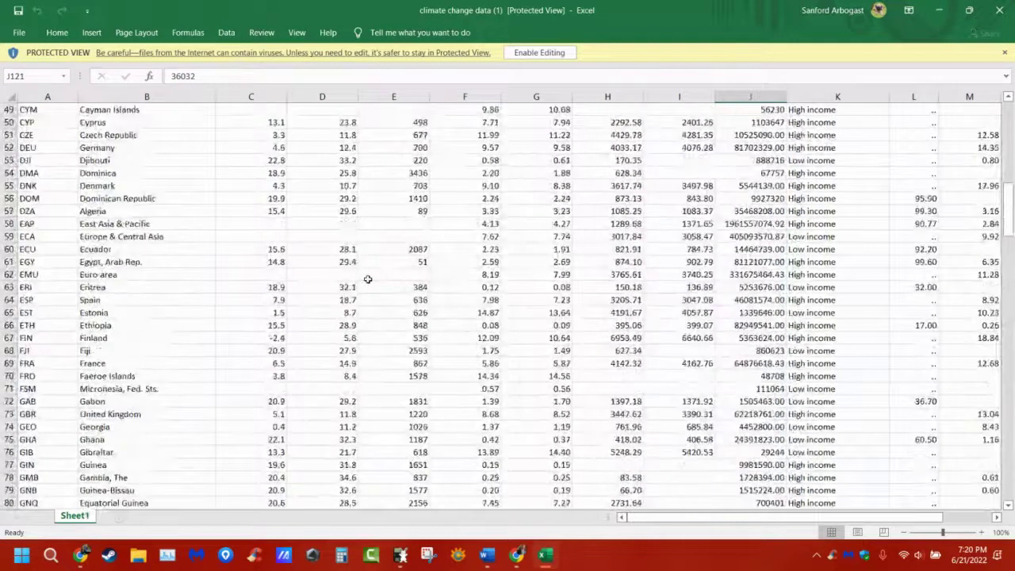
scroll(368, 279, "up", 16)
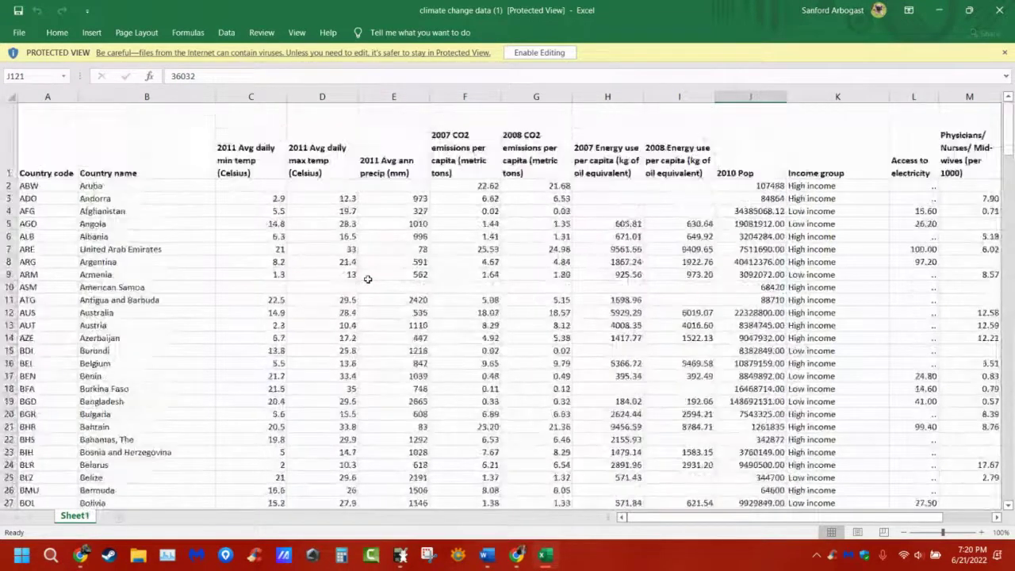
scroll(368, 278, "down", 14)
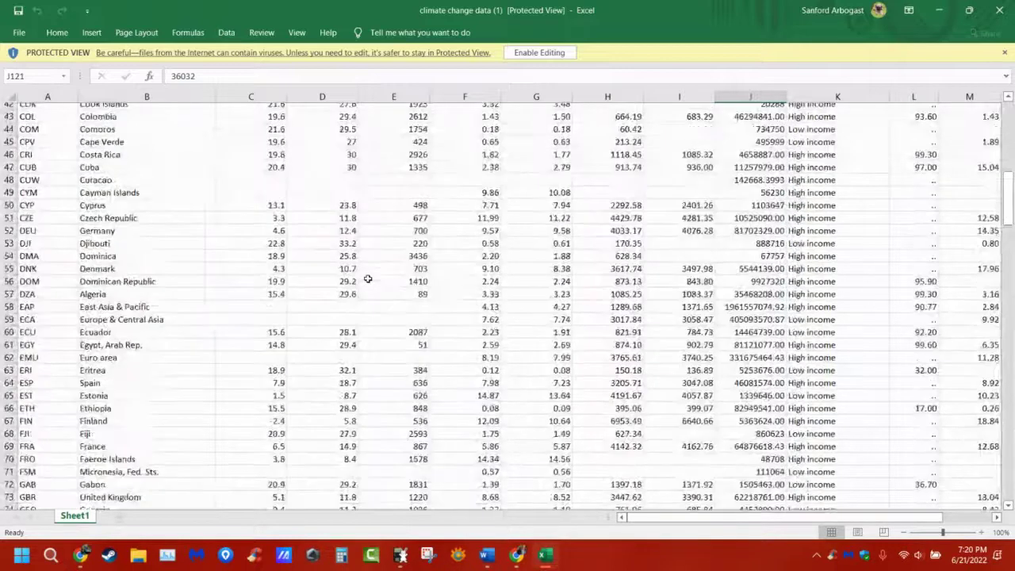
scroll(368, 279, "down", 2)
scroll(368, 278, "down", 3)
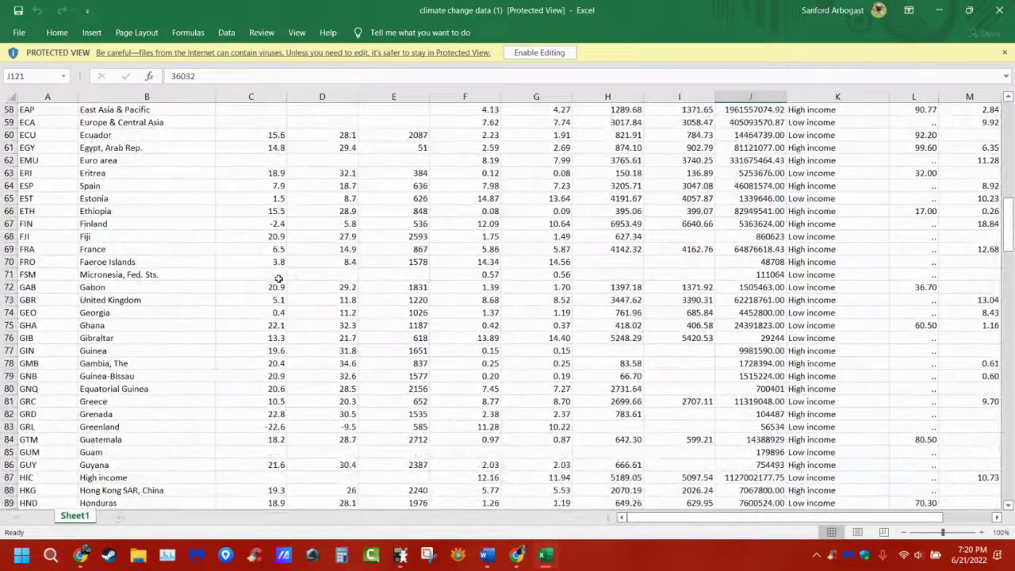
Step: Select the 2011 Avg daily min temp, 2011 Avg daily max temp, 2007 CO2 emissions and 2008 CO2 emissions headers in turn
scroll(404, 313, "up", 18)
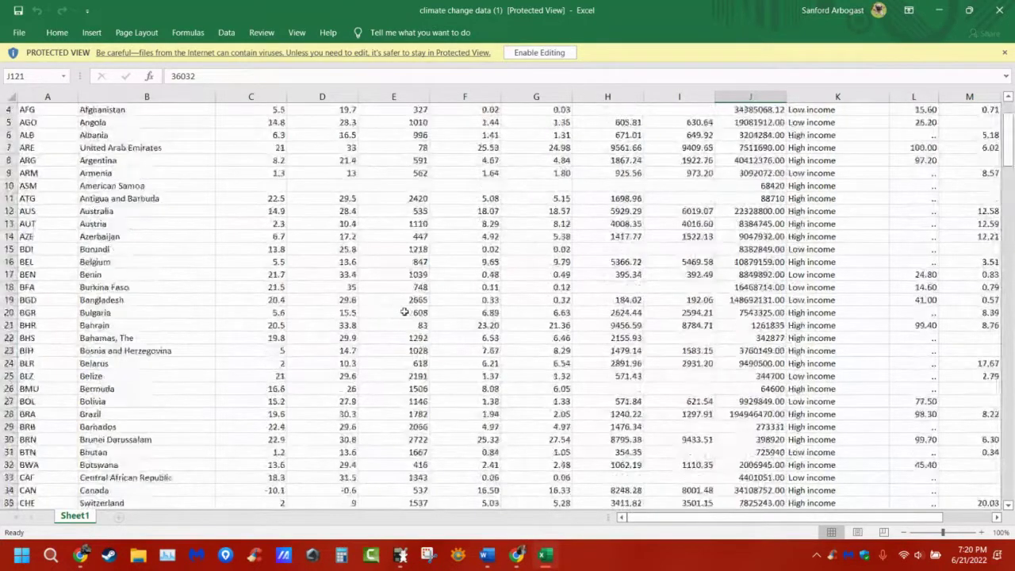
scroll(403, 313, "up", 1)
left_click(234, 162)
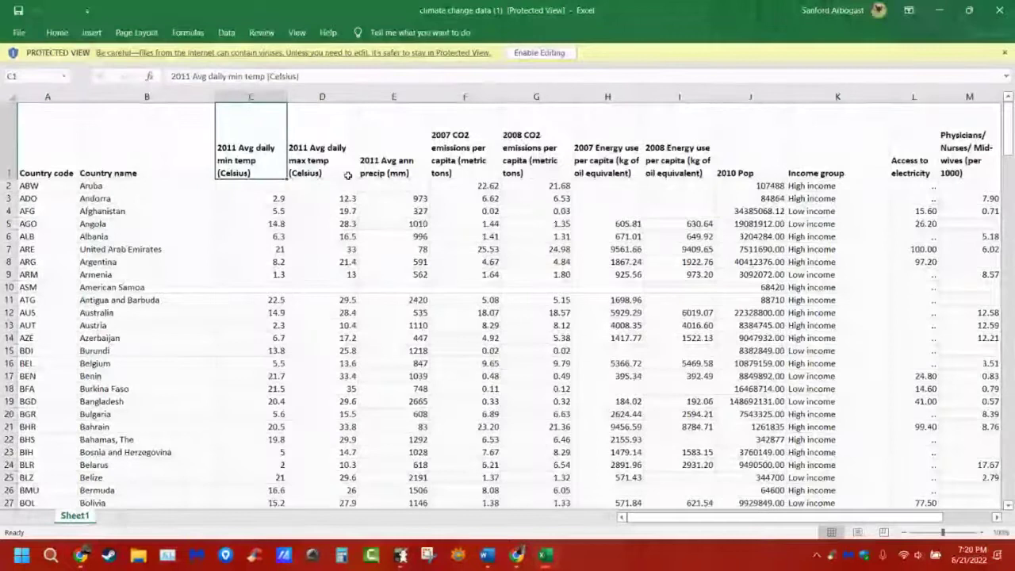
left_click(347, 175)
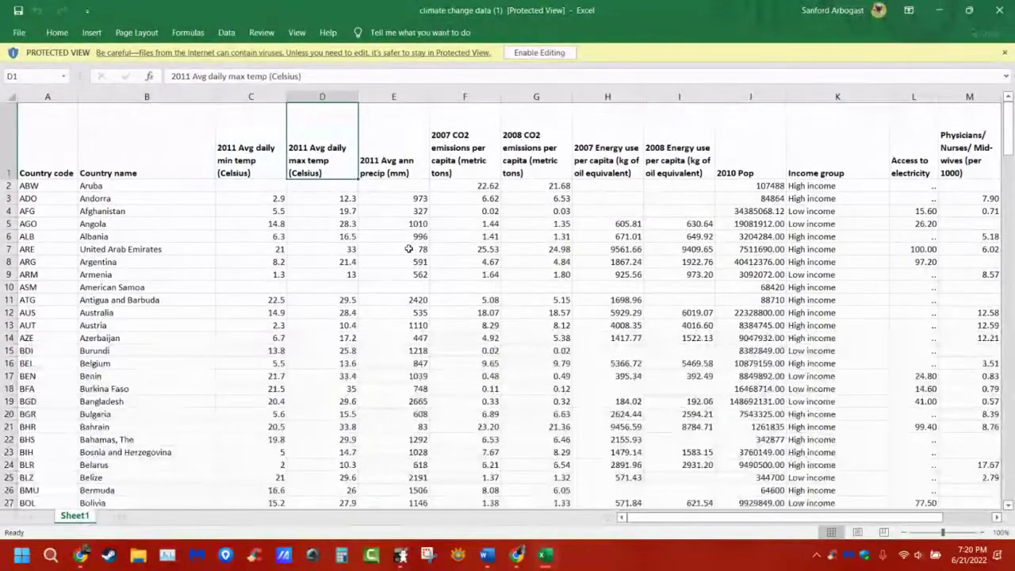
left_click(476, 158)
left_click(548, 185)
left_click(545, 159)
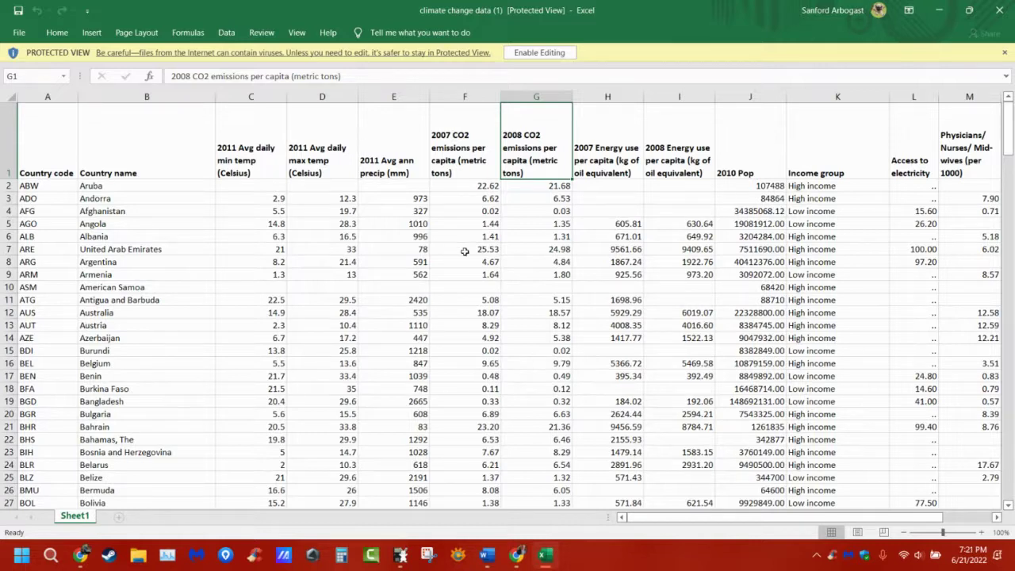
Step: Go to the end of the data and select the blank Income group cells K220:K233, from United States to Zimbabwe
scroll(465, 252, "down", 6)
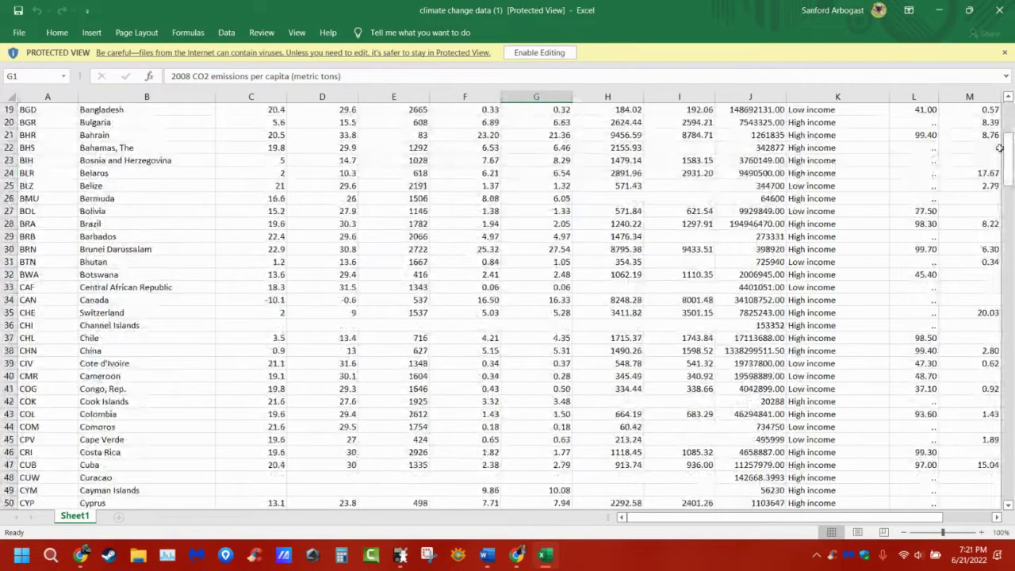
left_click_drag(1008, 149, 1010, 464)
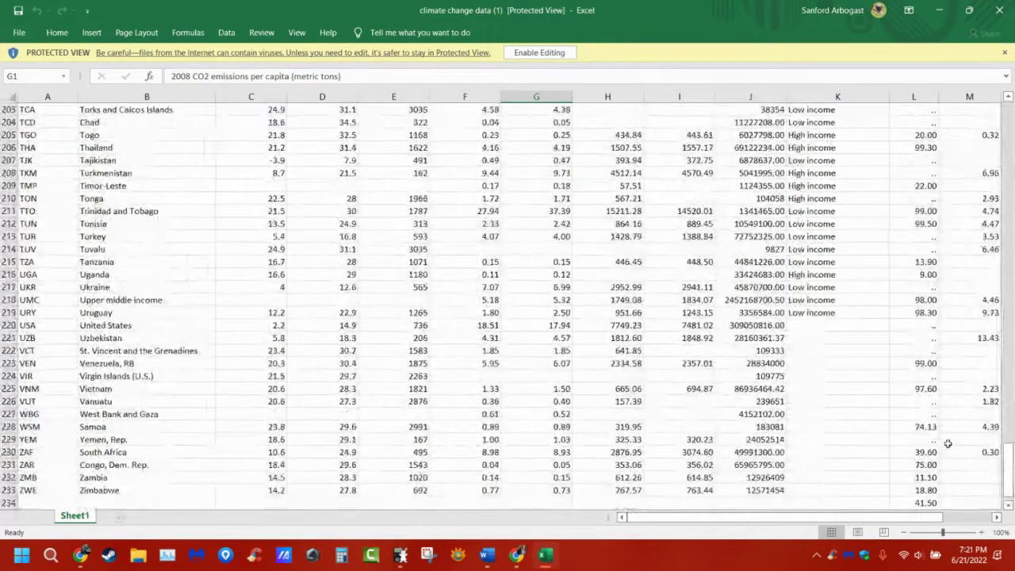
left_click(827, 338)
left_click_drag(820, 326, 854, 489)
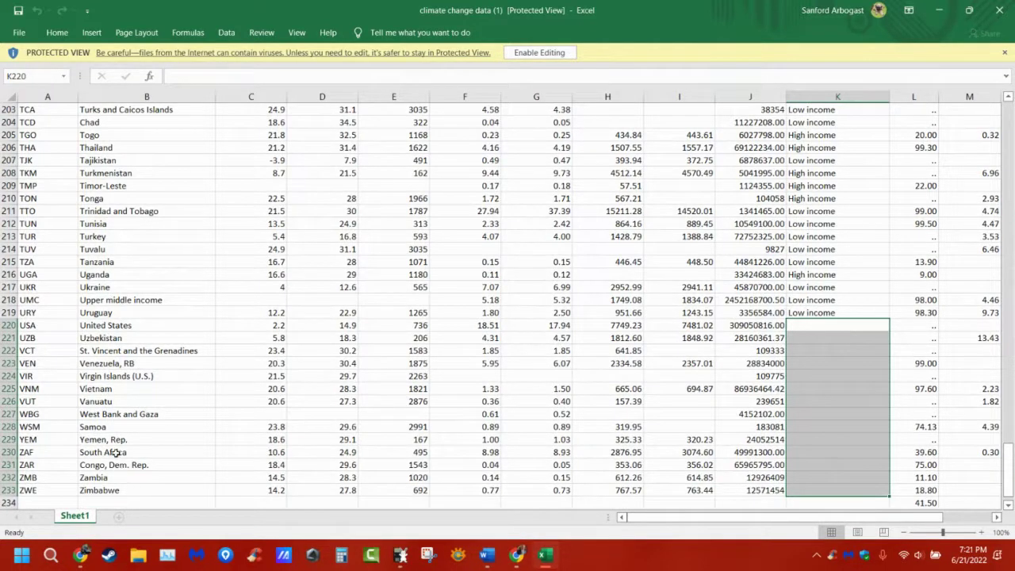
Step: Select the country names South Africa, Yemen, Rep. and United States in turn among the rows without an income group
left_click(153, 453)
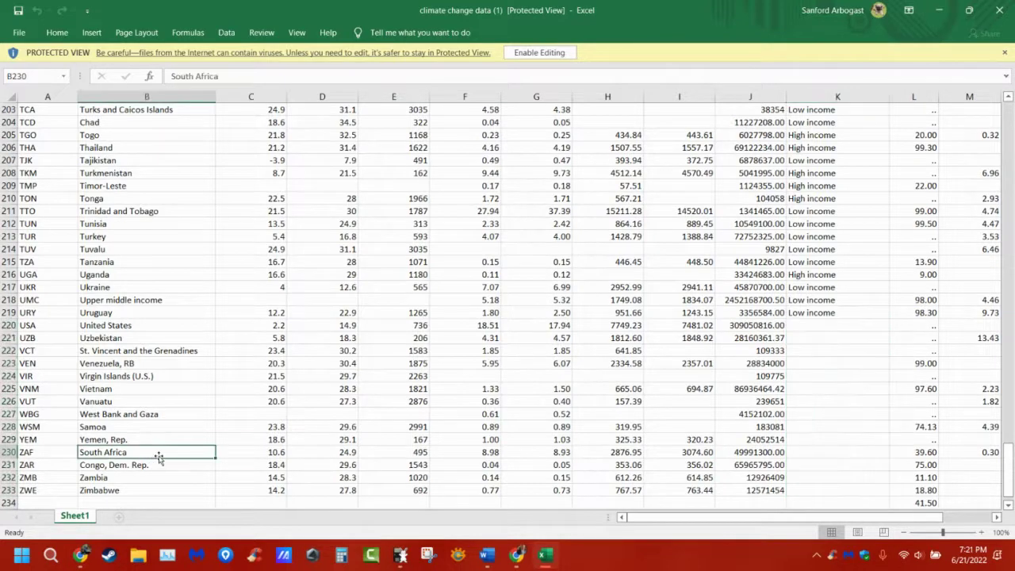
left_click(140, 439)
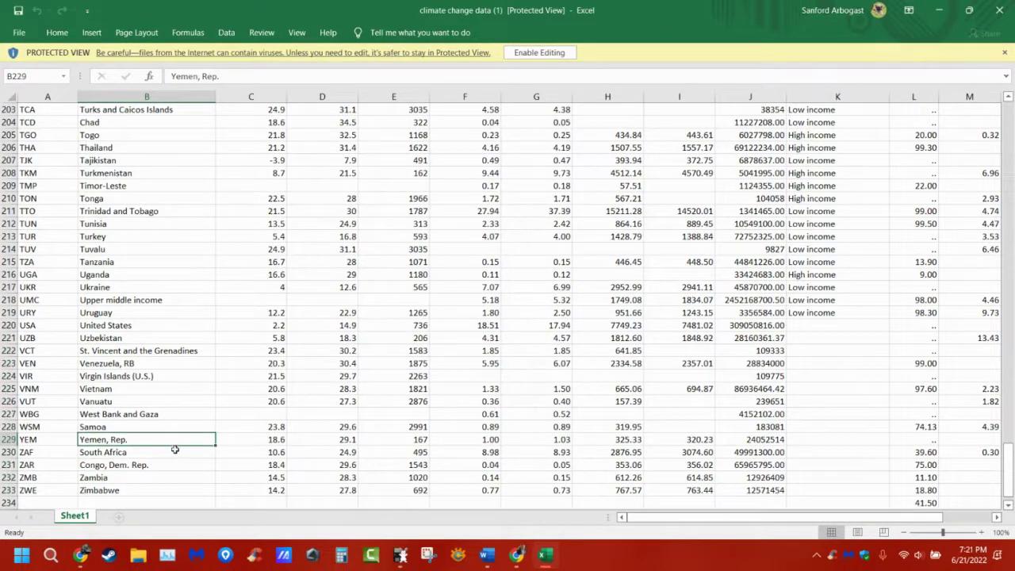
left_click(126, 326)
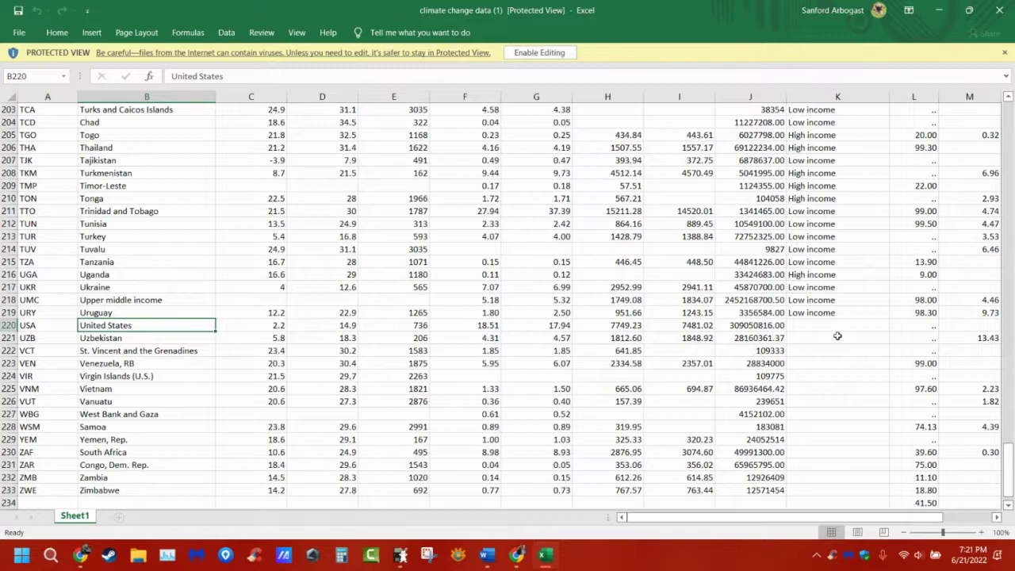
Step: Select the blank Income group cells K220:K233 again and close the climate change data workbook
scroll(837, 337, "up", 20)
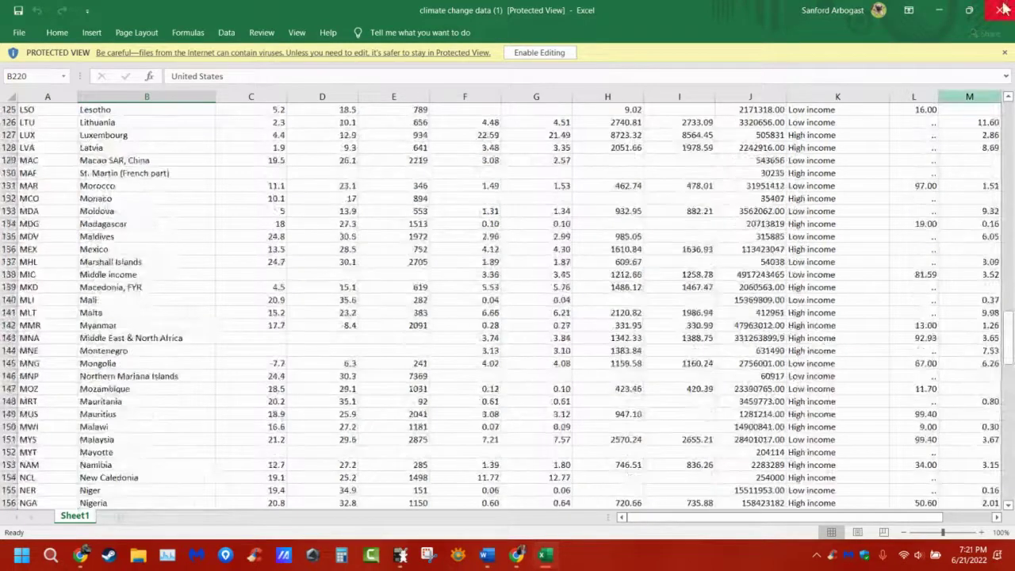
scroll(855, 173, "down", 5)
scroll(855, 172, "down", 16)
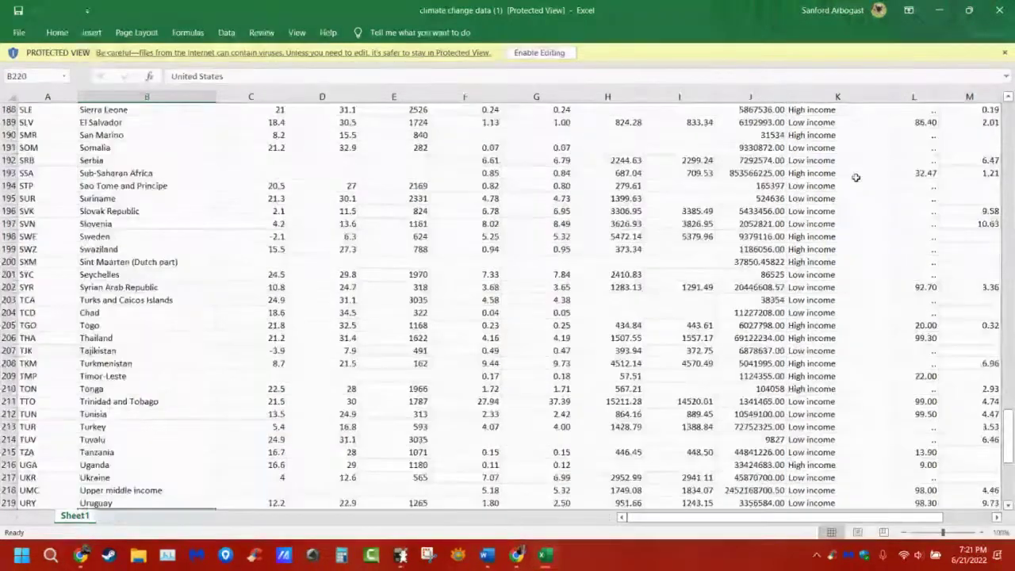
scroll(856, 178, "down", 7)
left_click_drag(825, 249, 884, 361)
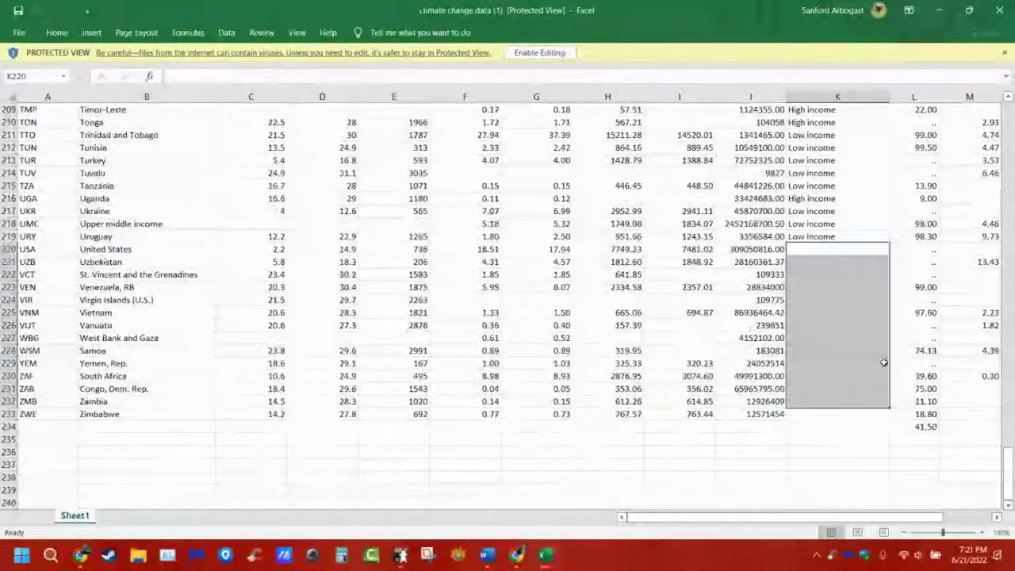
left_click(1001, 12)
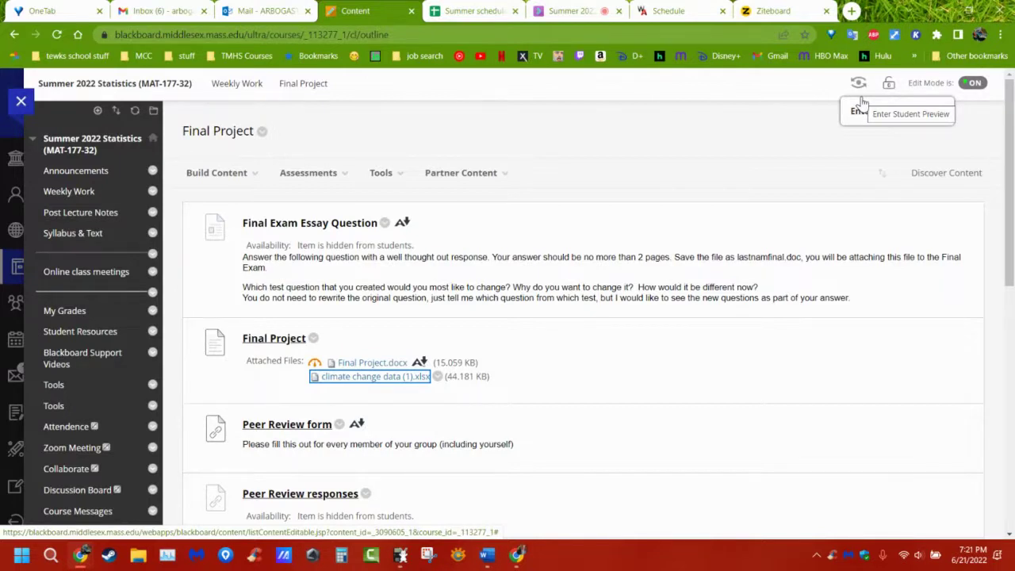
Step: Switch to the Blackboard Collaborate session, check the chat list and show the attendees list again
left_click(581, 11)
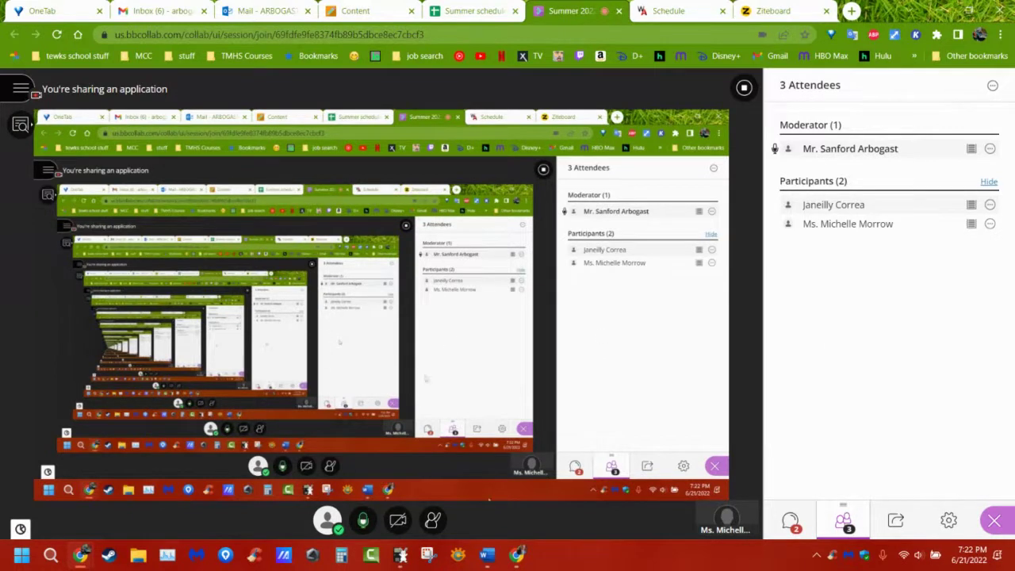
left_click(793, 522)
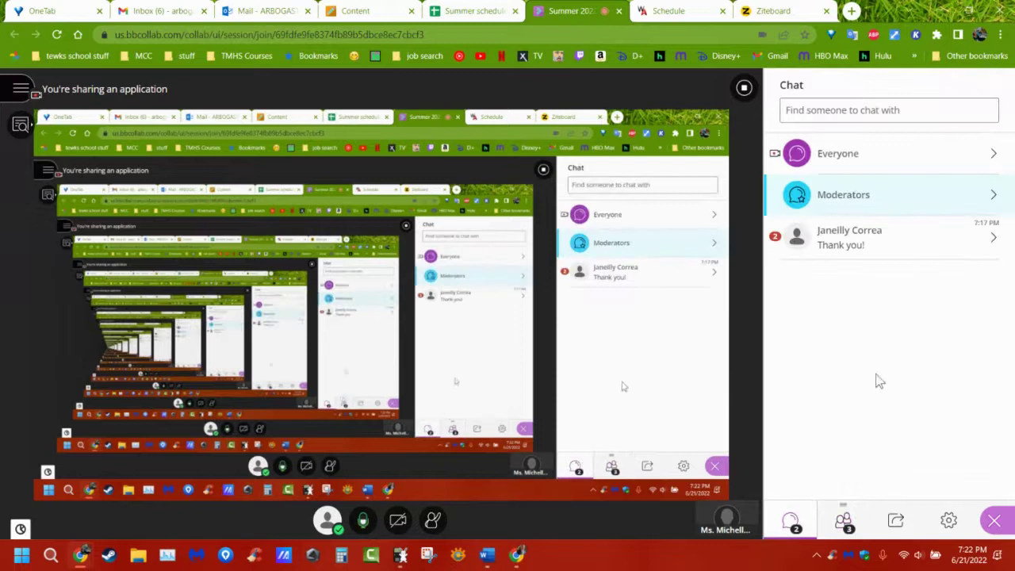
left_click(848, 519)
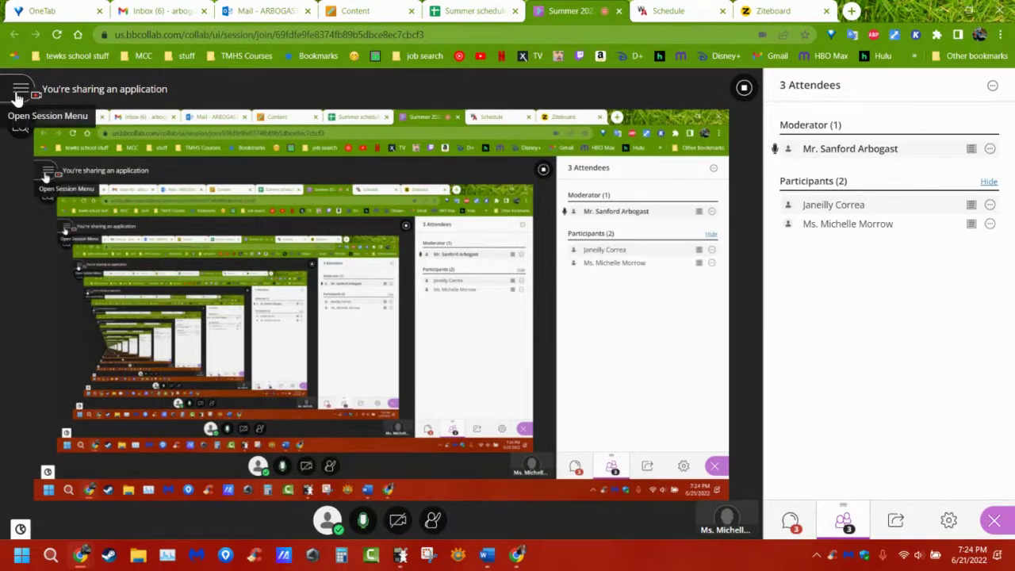
Step: Switch to the Summer schedule in Google Sheets and select the July 12 Chapter 12 and August 1 Final Due cells
left_click(468, 12)
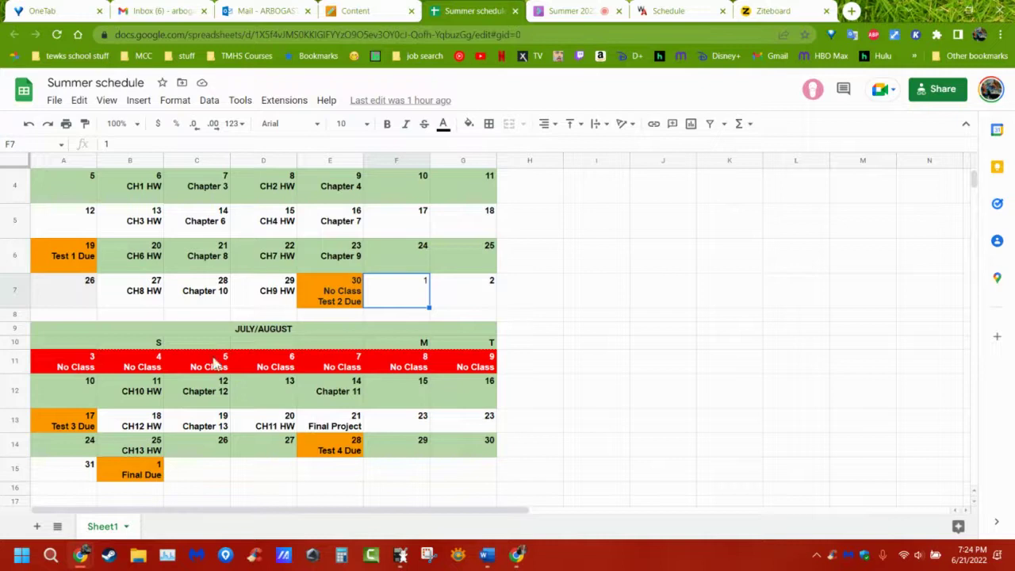
left_click(209, 399)
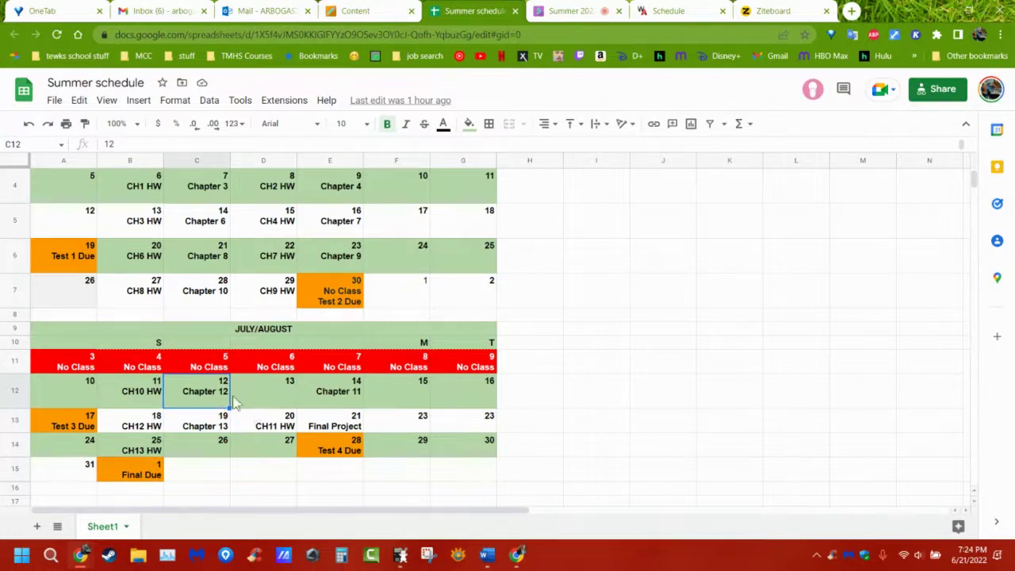
left_click(146, 473)
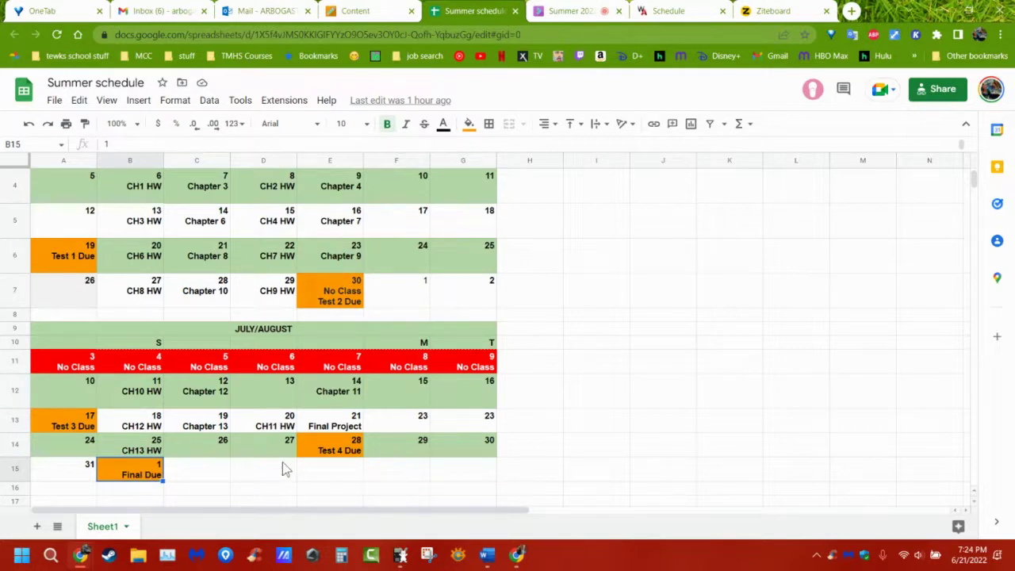
left_click(223, 396)
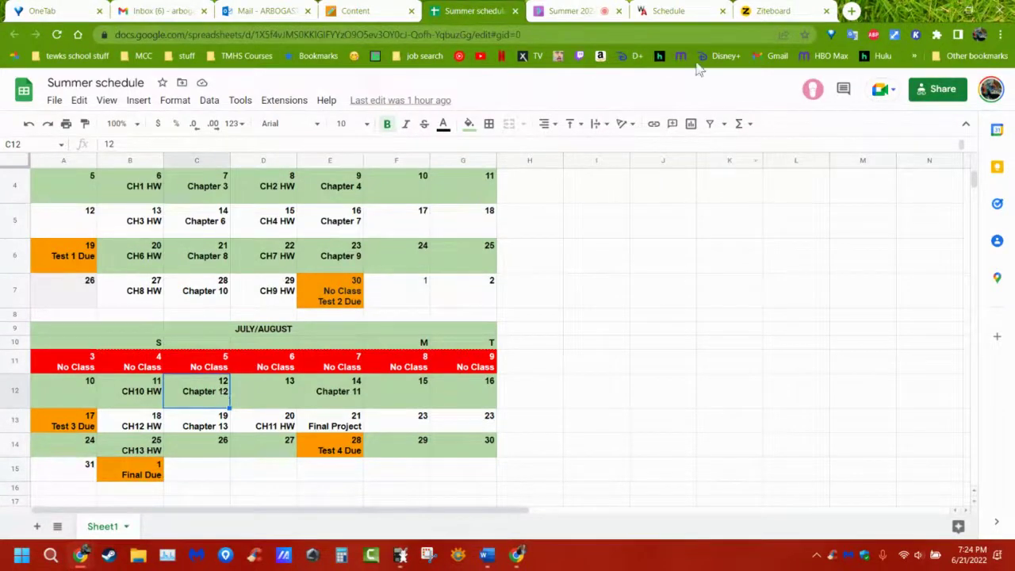
Step: Return to the Blackboard Collaborate session, show the content sharing options and open the session menu
left_click(570, 11)
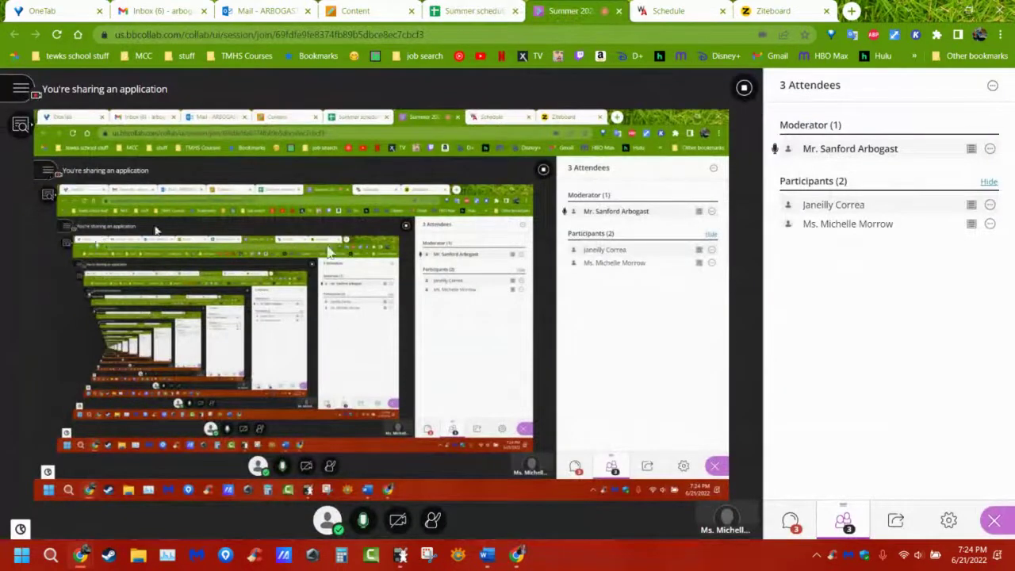
left_click(896, 521)
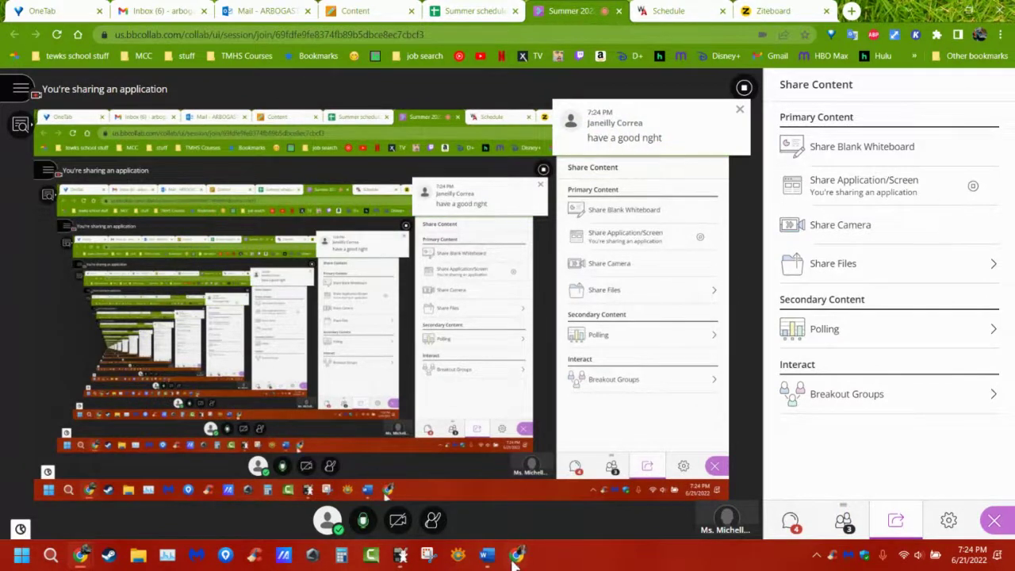
mouse_move(518, 555)
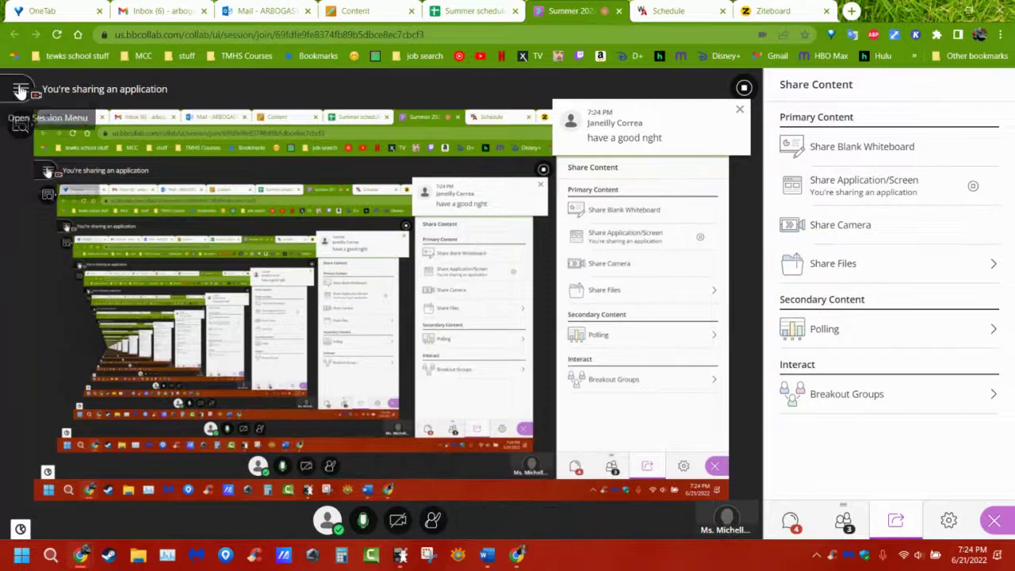
left_click(21, 89)
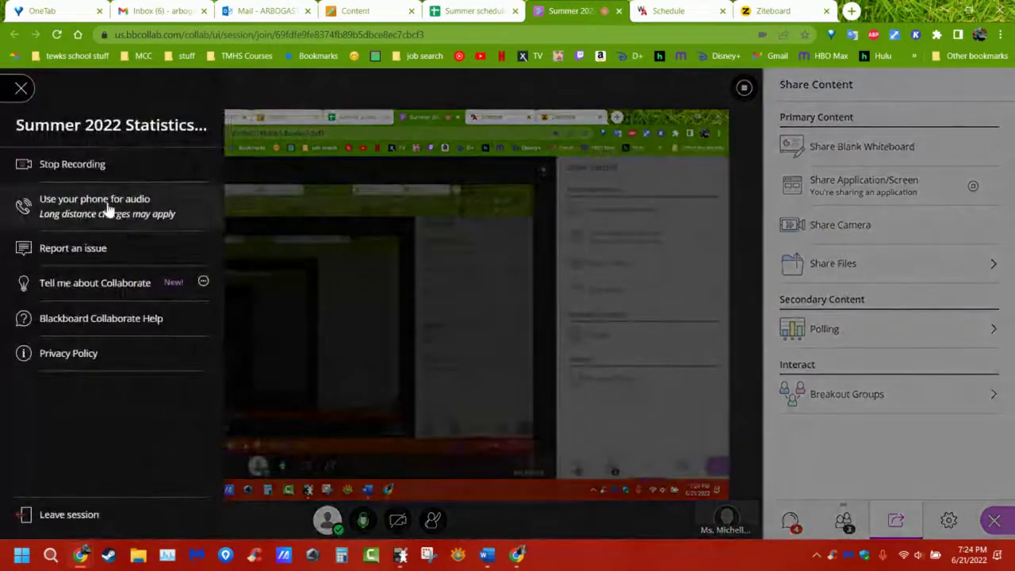